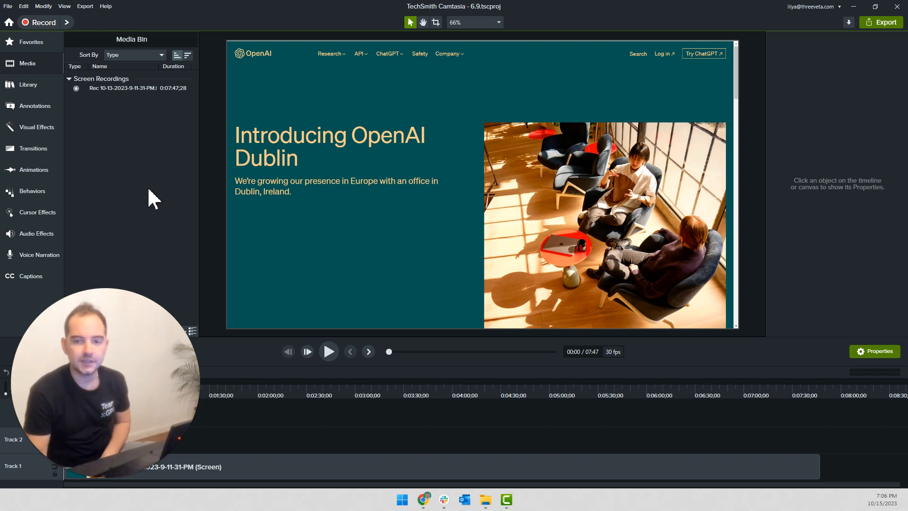
Move the playhead near the end of the screen recording on Track 1, at about 0:07:43
mouse_move(57, 440)
click(92, 473)
drag(86, 449, 862, 112)
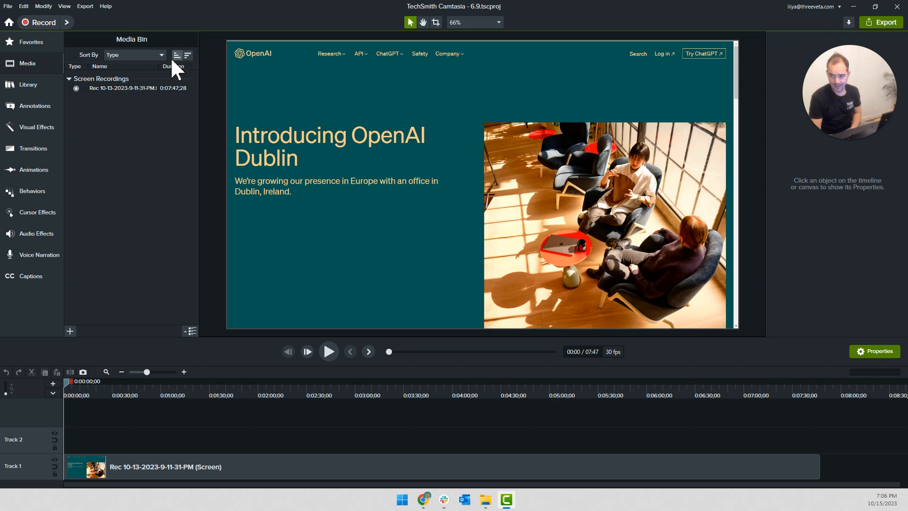
drag(67, 381, 10, 449)
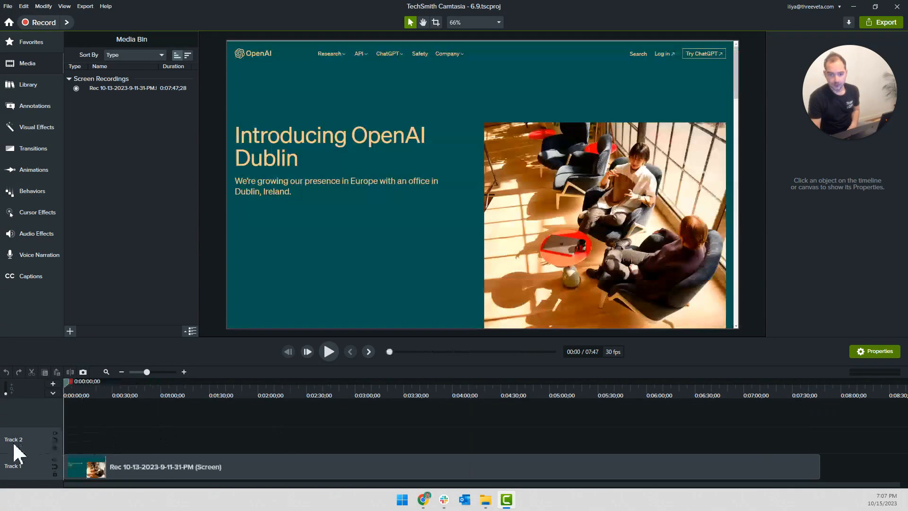
click(814, 395)
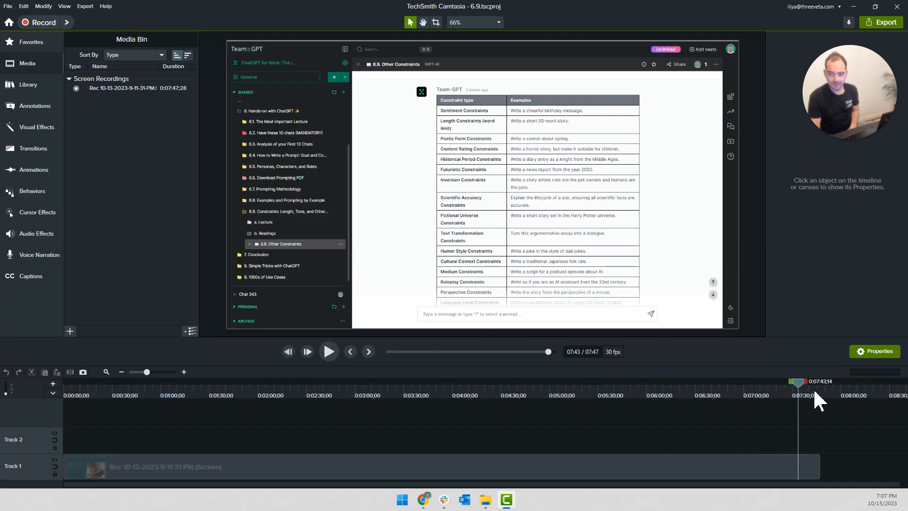
Add the 6.9.wav audio file to the start of Track 2 and place the playhead at the end of the audio clip
key(super+e)
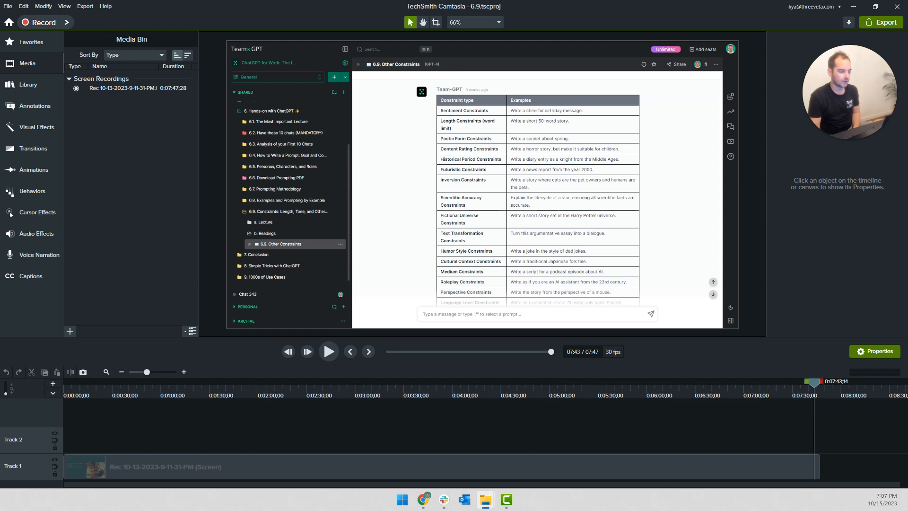
drag(238, 324, 163, 209)
click(110, 112)
right_click(114, 115)
click(146, 233)
drag(529, 430, 51, 473)
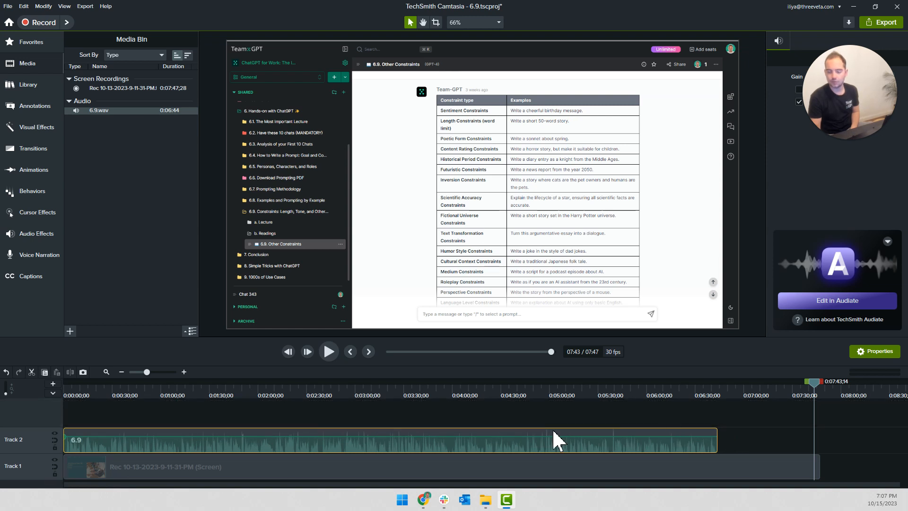
click(716, 392)
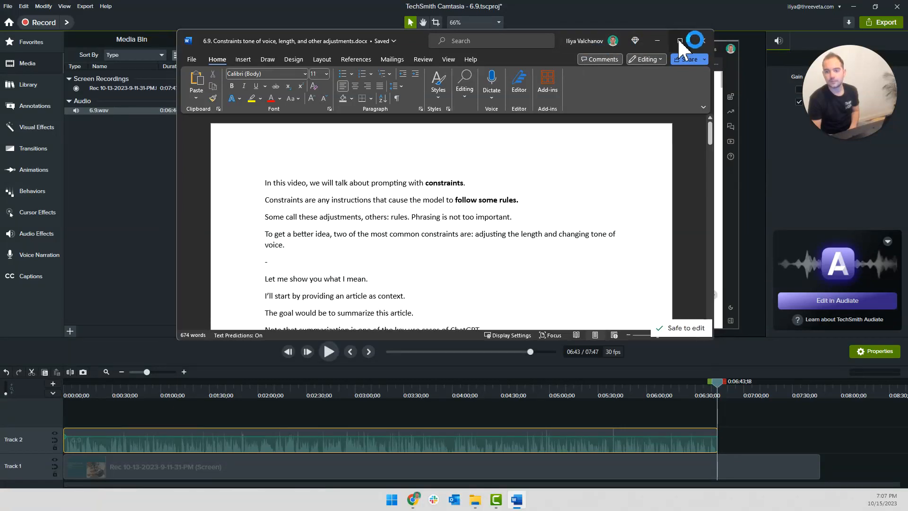
Switch to the 6.9 constraints script in Word, maximize it and read through its opening lines
click(679, 41)
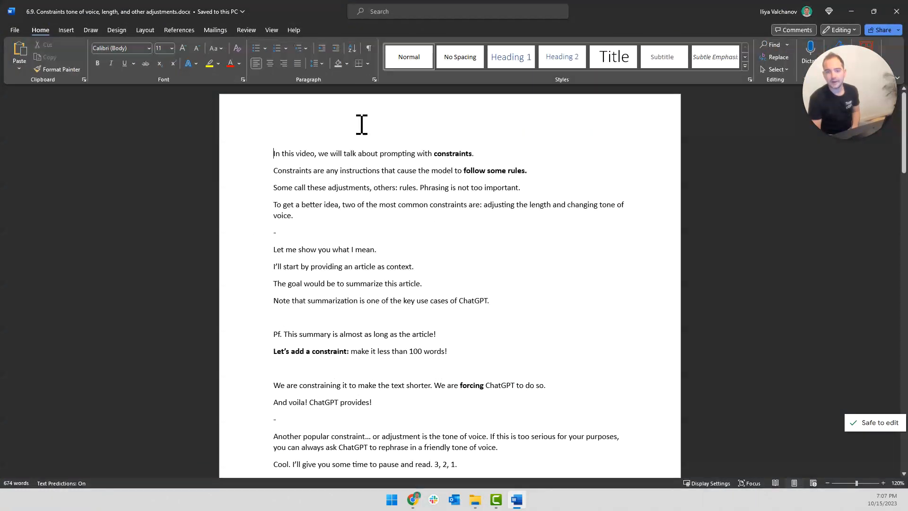
drag(312, 217, 471, 163)
click(276, 156)
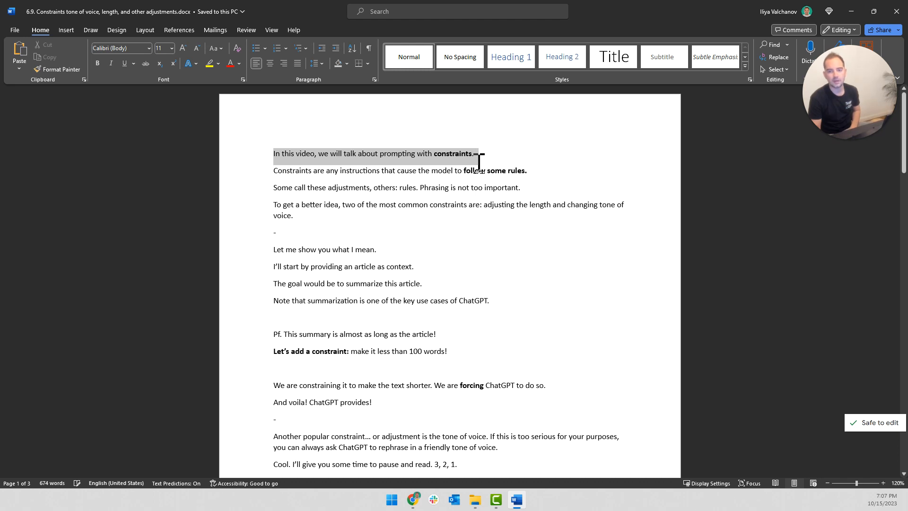
click(389, 178)
triple_click(389, 178)
click(388, 193)
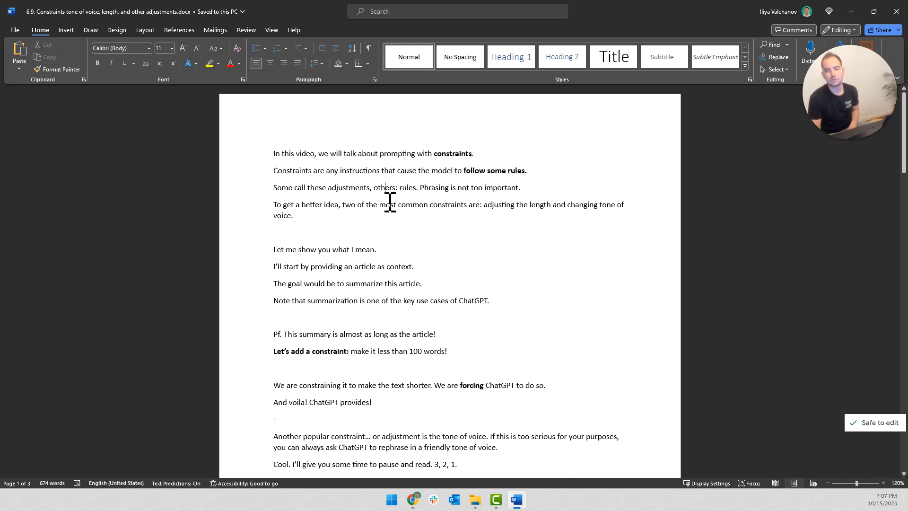
Add the comment "Webcam" to the opening paragraphs, from "In this video" through "changing tone of voice"
drag(318, 217, 263, 148)
right_click(331, 202)
click(362, 381)
text(Шебцам)
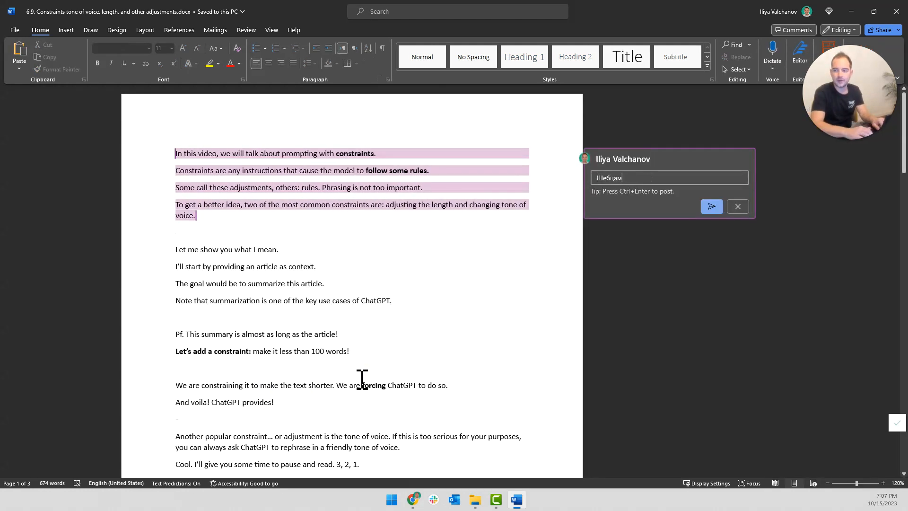
key(BackSpace)
key(BackSpace)
text(Шебцам)
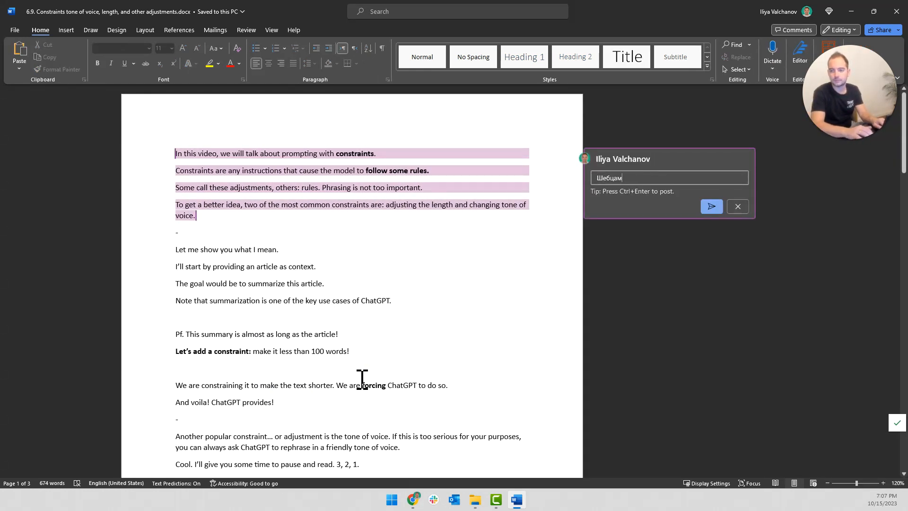
key(BackSpace)
key(BackSpace)
text(Webcam)
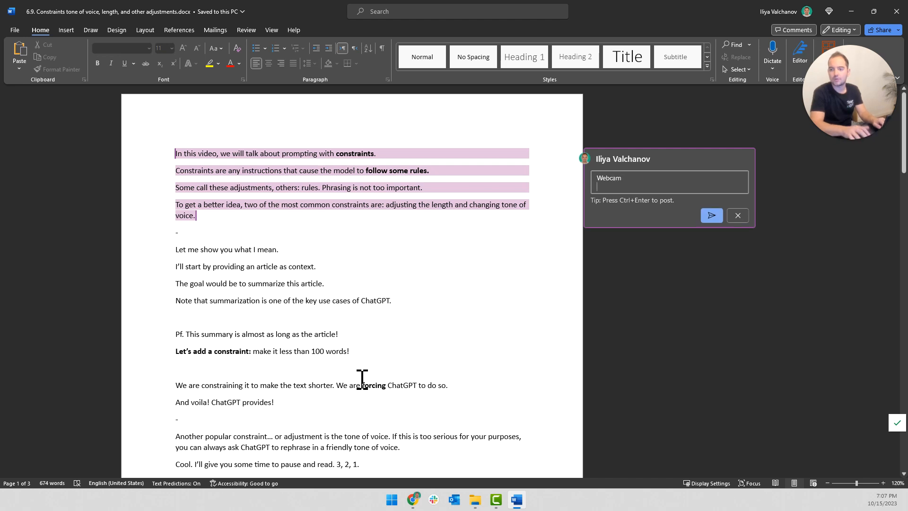
click(711, 206)
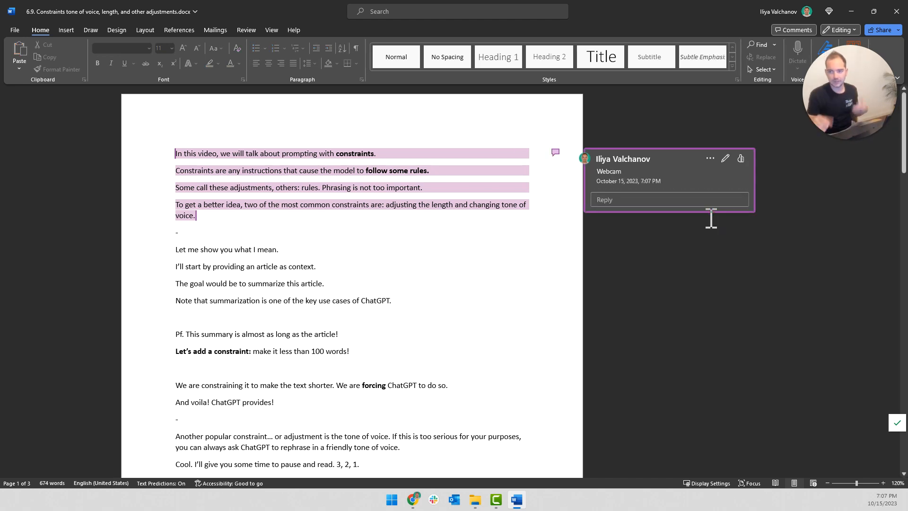
Review the script section starting with "Let me show you what I mean." and return to Camtasia
click(461, 219)
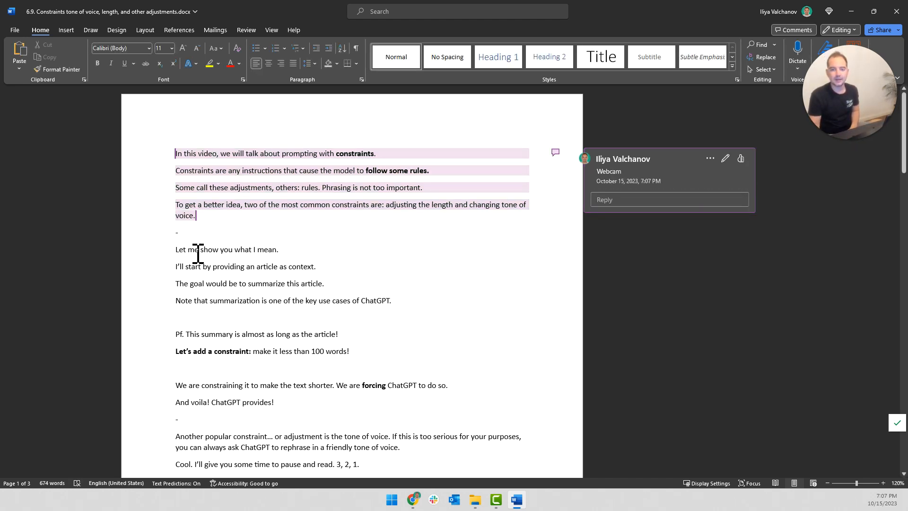
drag(179, 252, 392, 386)
click(367, 318)
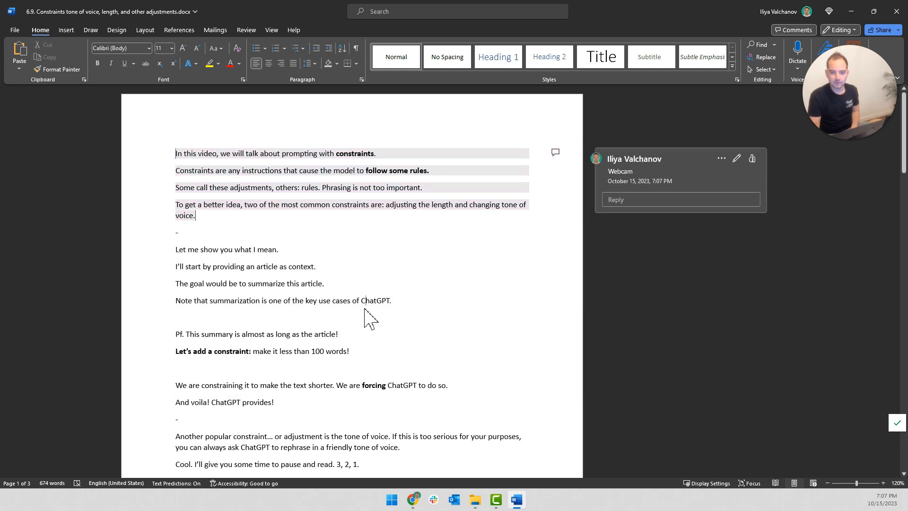
click(850, 11)
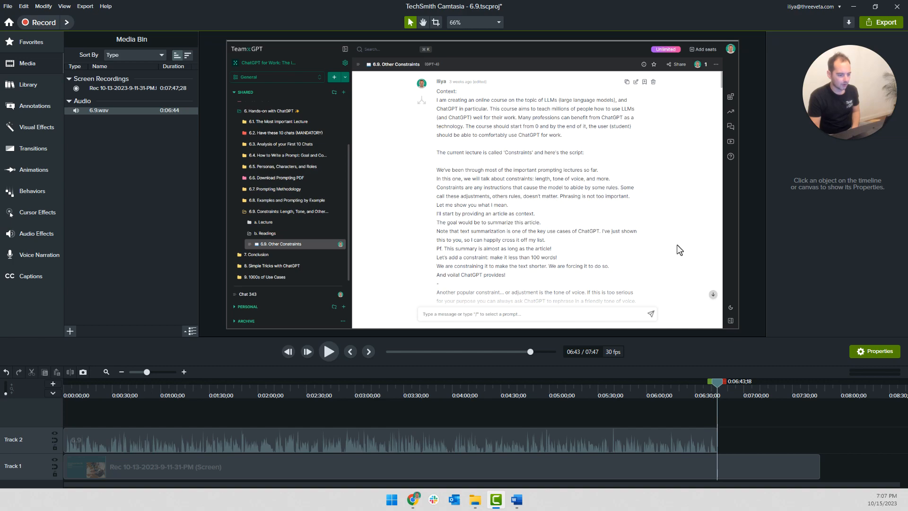
Switch to the ChatGPT for Work syllabus spreadsheet in Chrome and look over the section 6 lesson rows
key(alt+Tab)
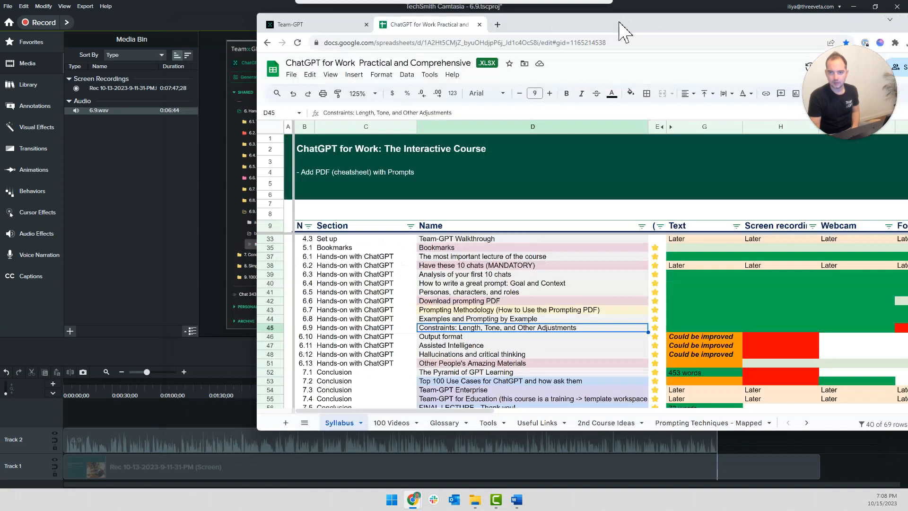
drag(619, 22, 481, 29)
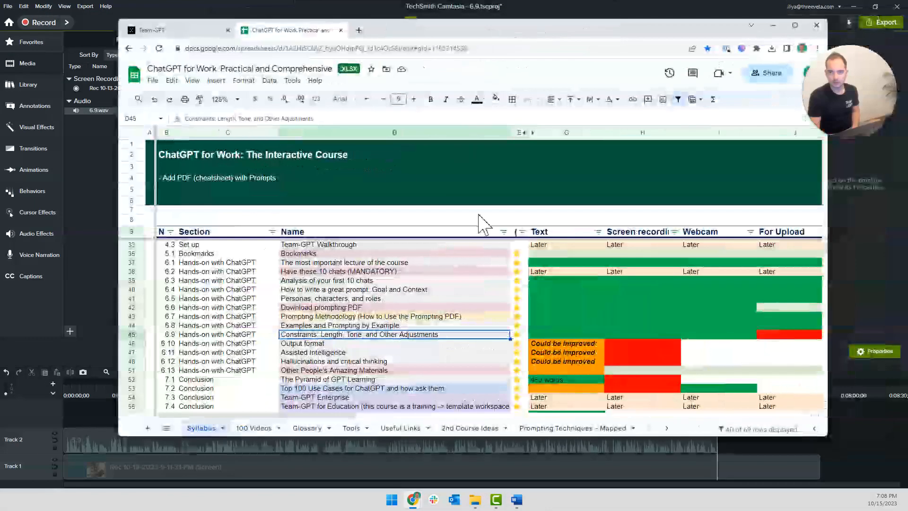
click(602, 352)
scroll(610, 358, down, 2)
scroll(610, 357, up, 1)
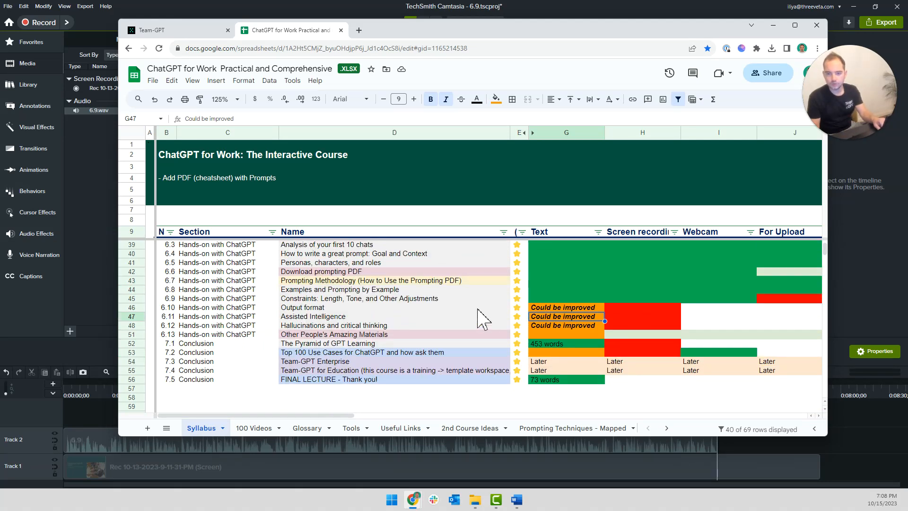
Mark the Webcam cell of lesson 6.9 in red with the text "NEEDS AND INTRO" and return to Camtasia
click(496, 299)
click(615, 291)
key(Right)
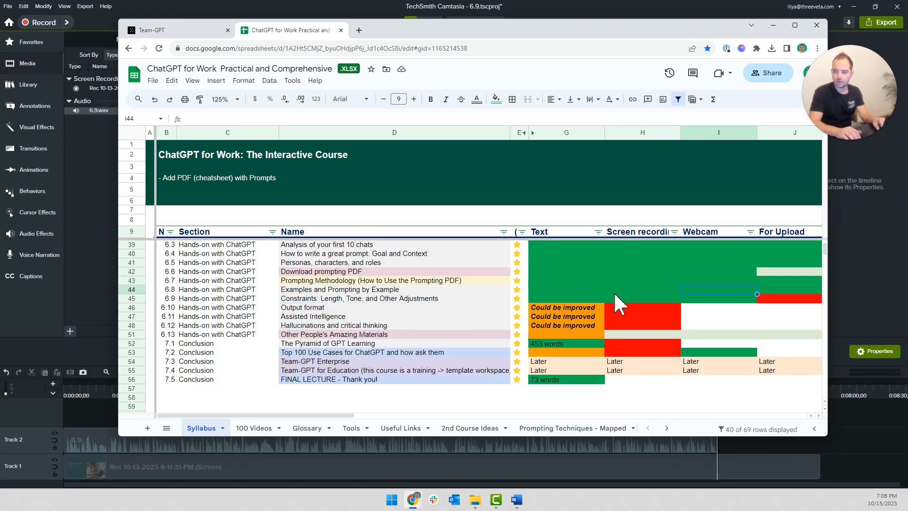
key(Down)
key(ctrl+v)
text(NEEDS AND INTRO)
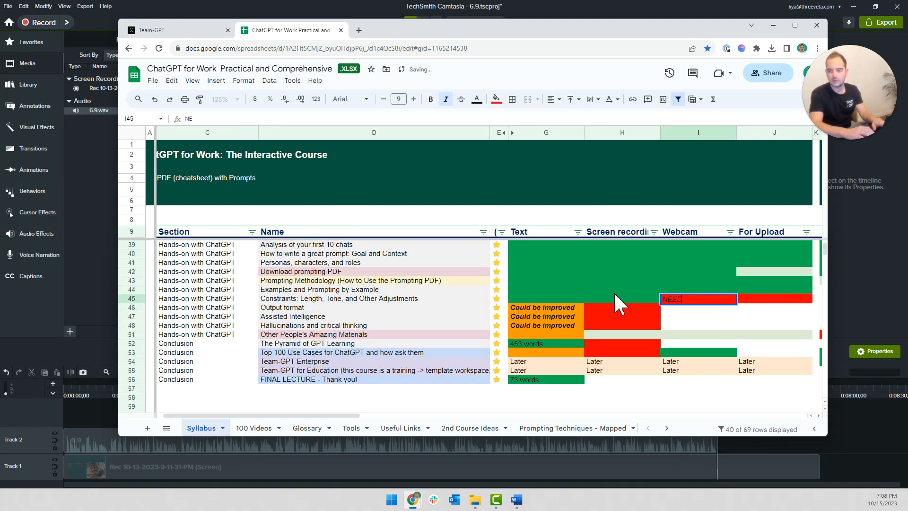
key(Return)
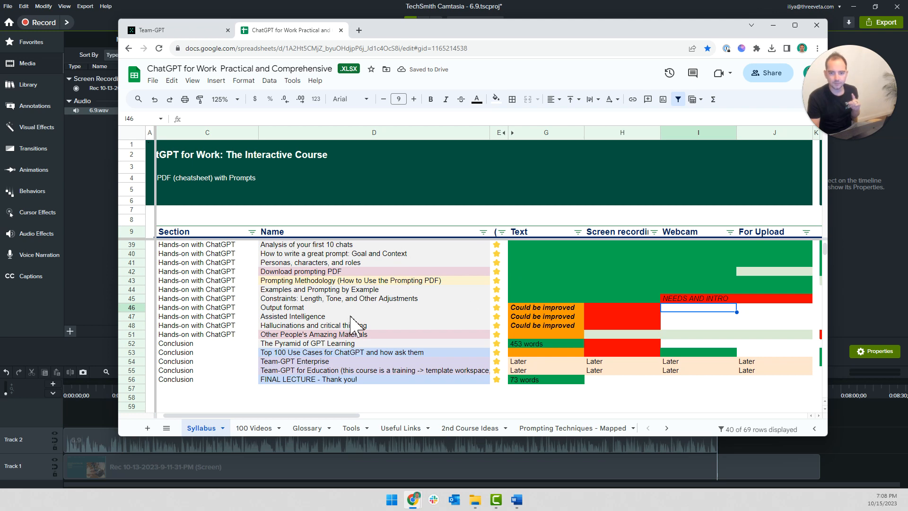
click(433, 352)
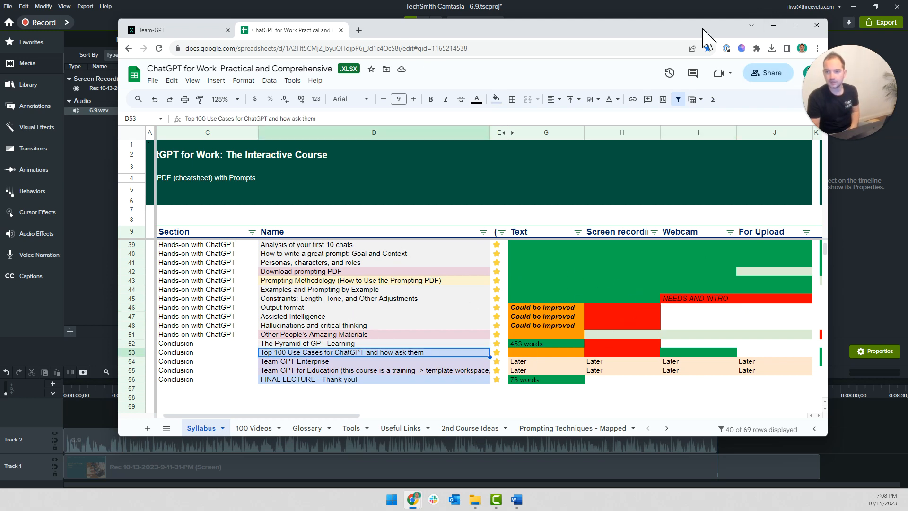
drag(701, 29, 0, 36)
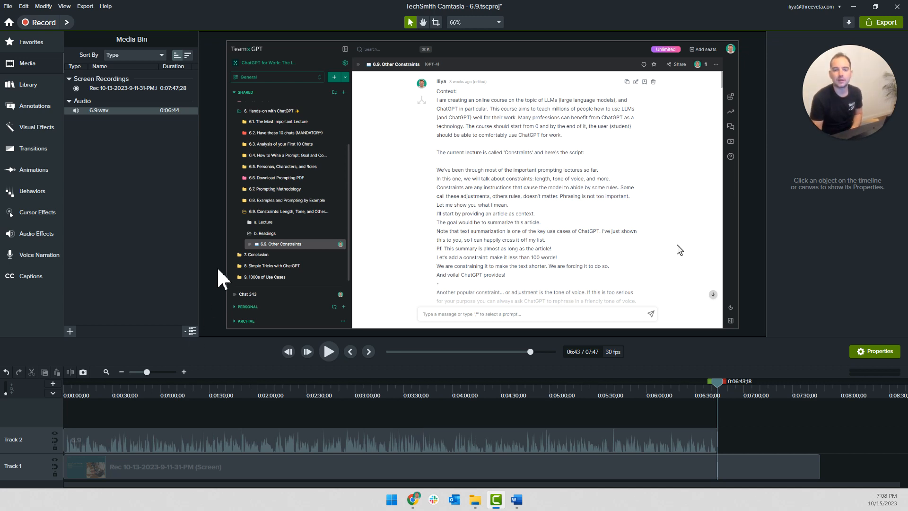
Inspect the screen recording on the canvas at 200% zoom, pan to the context text, and restore the 66% fit view
click(325, 225)
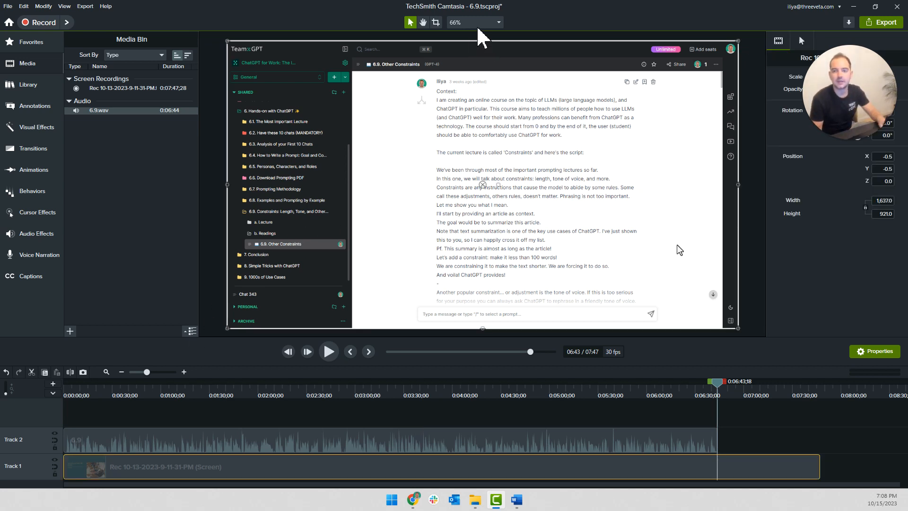
click(461, 23)
click(472, 95)
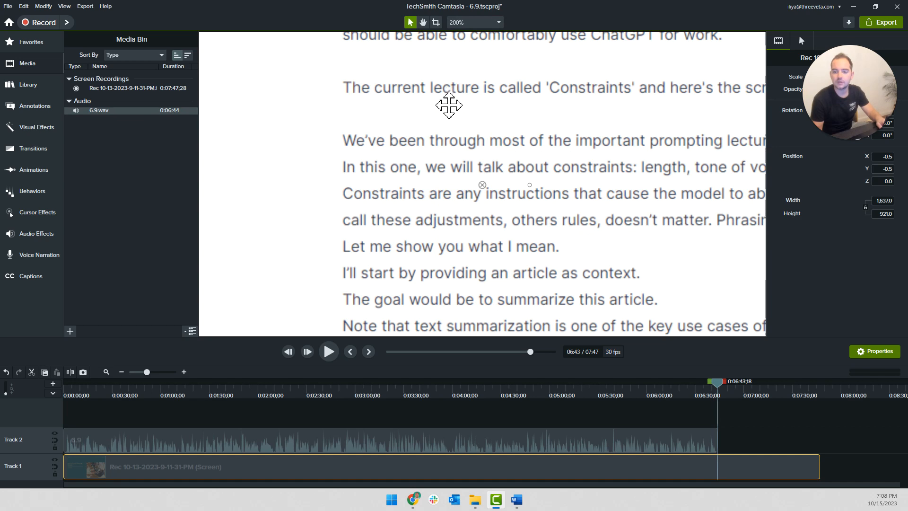
key(c)
key(space)
drag(435, 118, 418, 308)
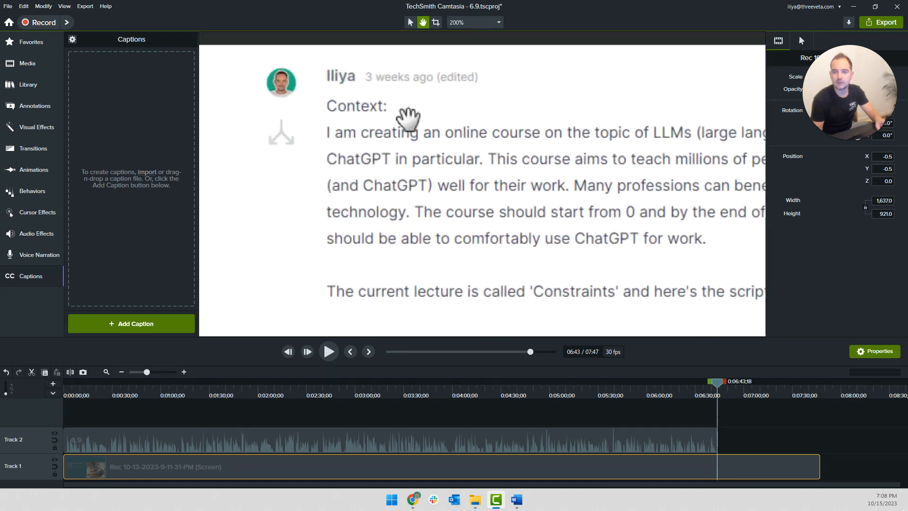
drag(407, 118, 422, 146)
click(459, 24)
click(456, 36)
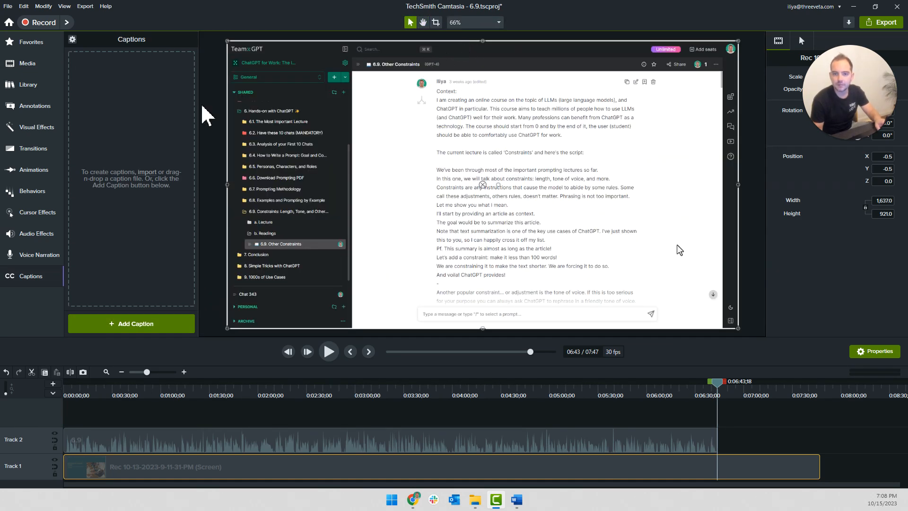
click(203, 116)
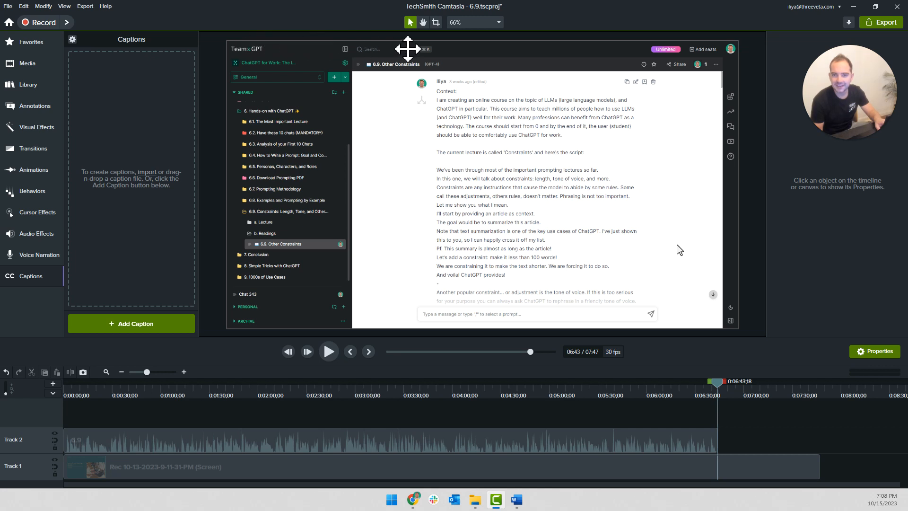
Open the project settings from the canvas, go through the canvas color choices and apply the settings
right_click(228, 265)
click(291, 420)
click(512, 247)
click(487, 281)
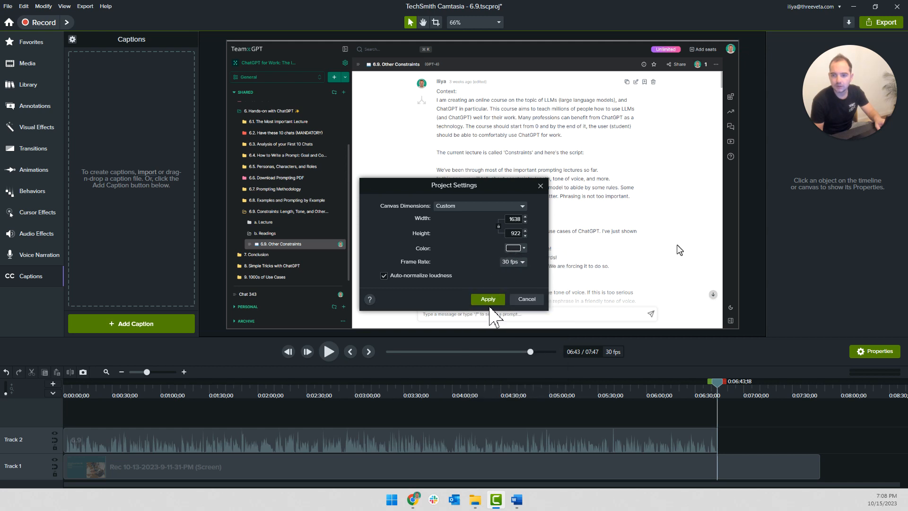
click(487, 299)
Glance at the script in Word, return to Camtasia and show the project's Media Bin
click(242, 174)
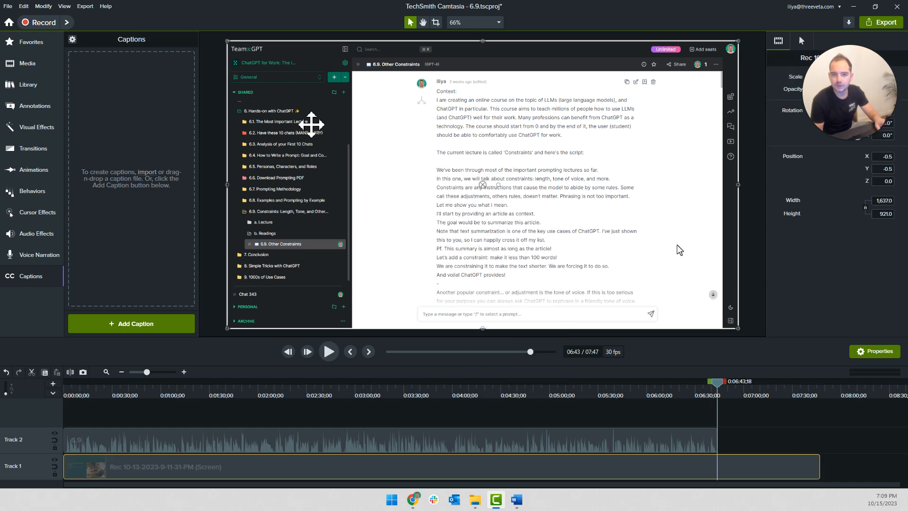
click(229, 417)
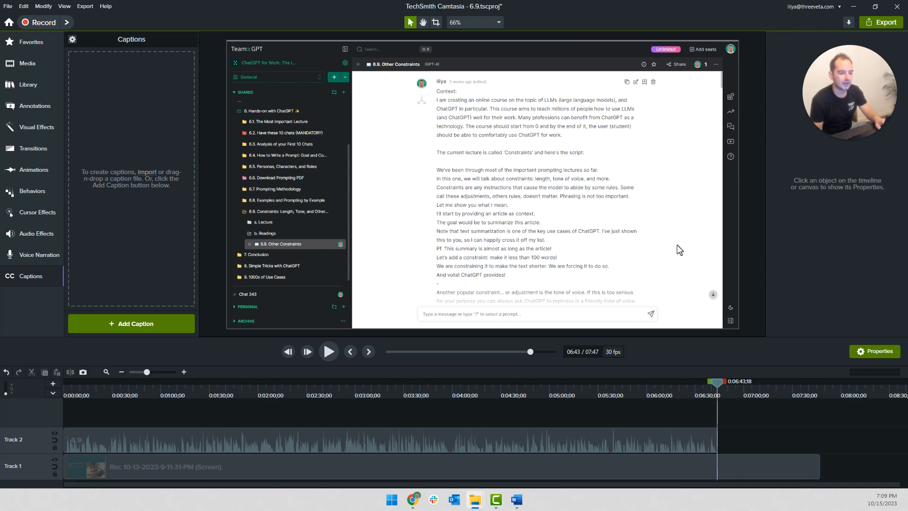
key(alt+Tab)
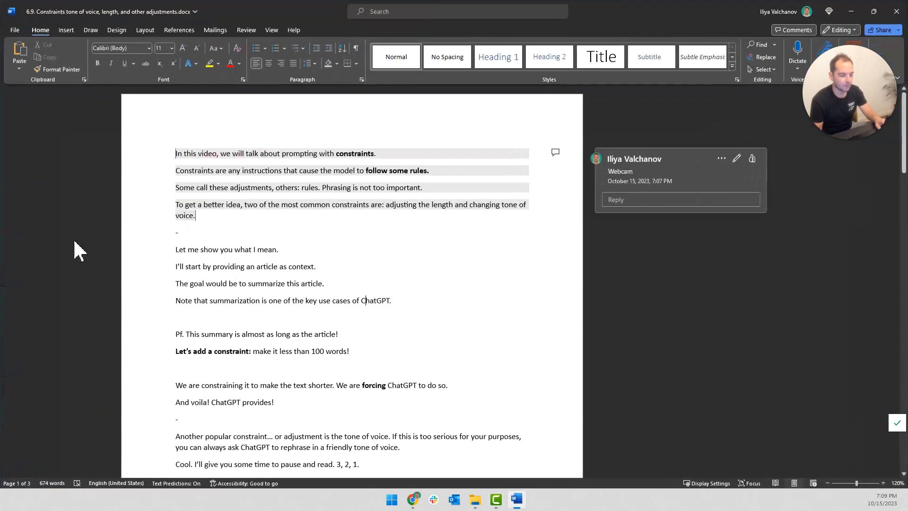
key(alt+Tab)
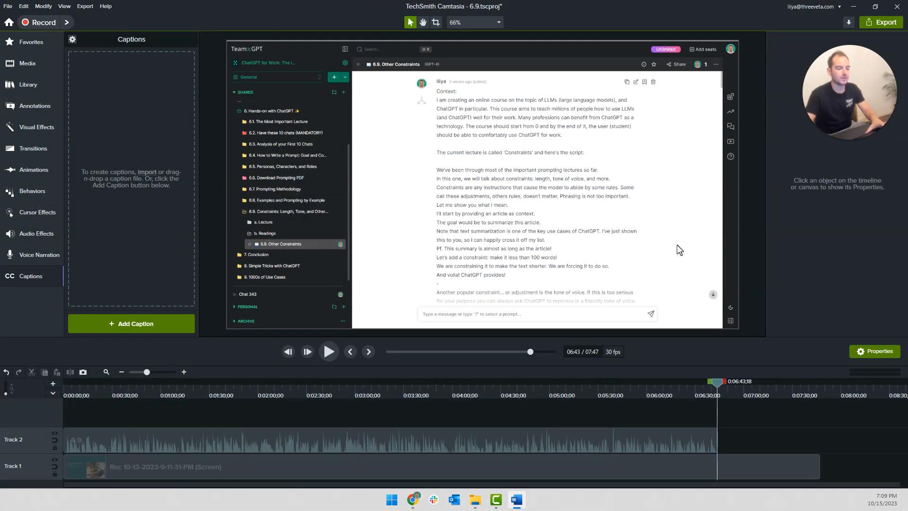
click(55, 67)
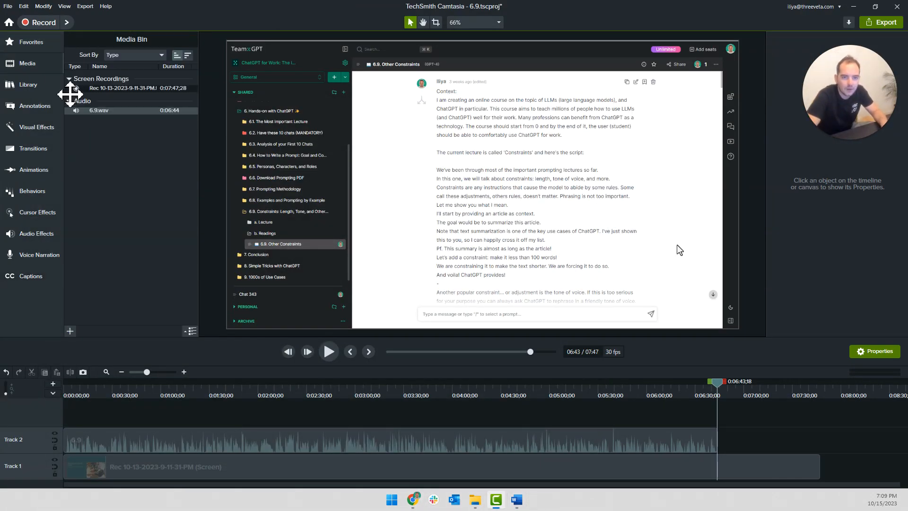
Split the narration on Track 2 at 0:00:10;15 and delete the part before the split
click(104, 430)
key(ctrl+Home)
click(107, 412)
key(space)
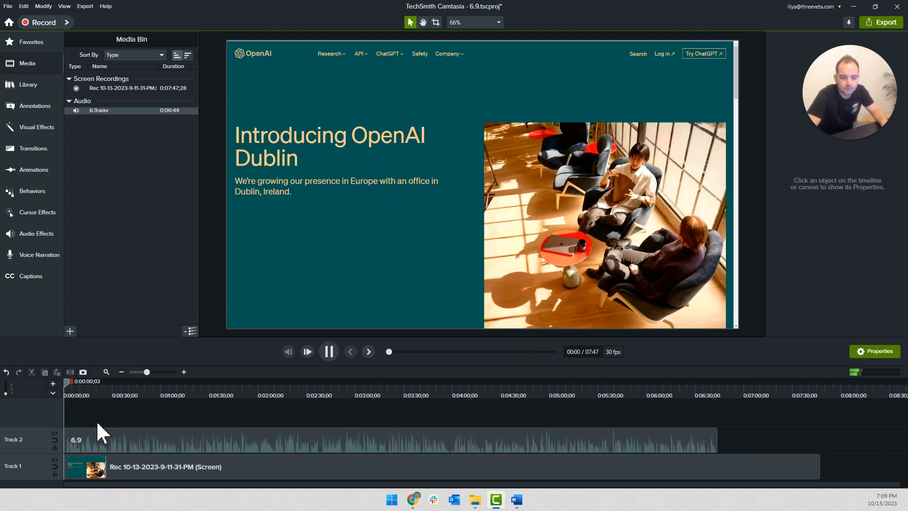
scroll(97, 424, up, 3)
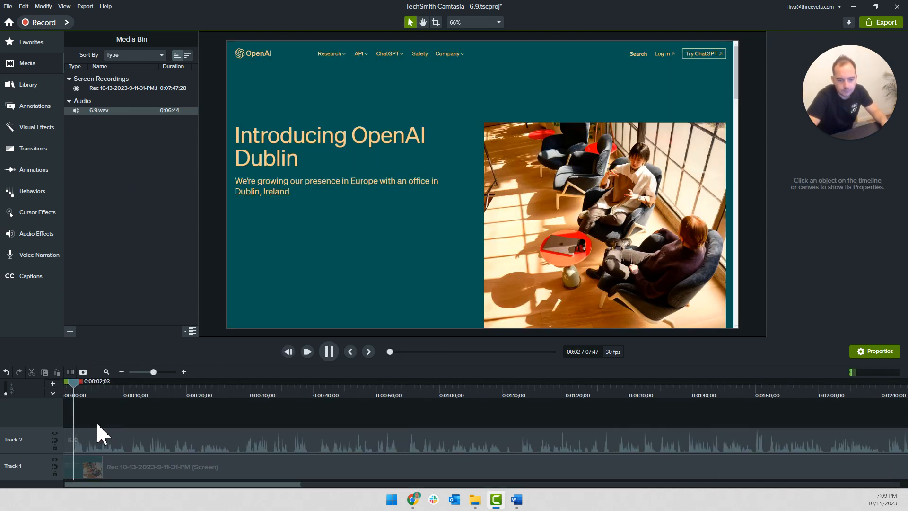
scroll(96, 421, up, 1)
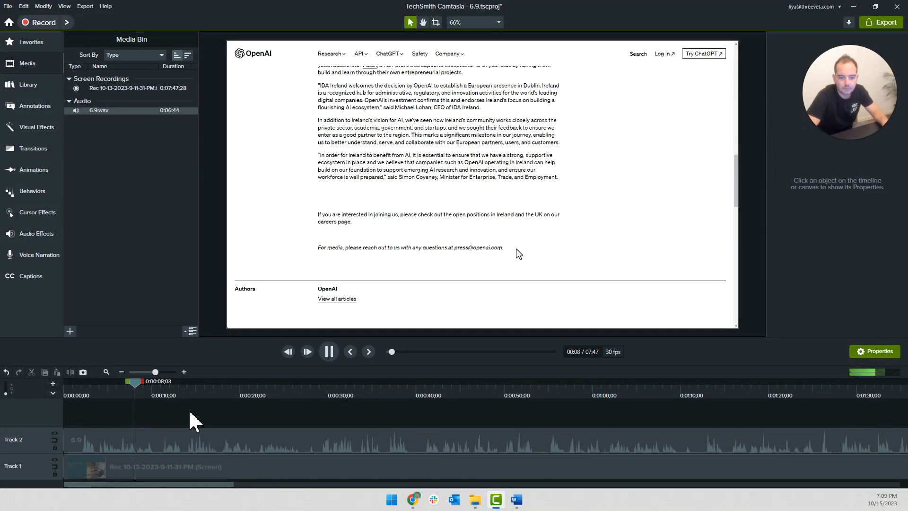
key(space)
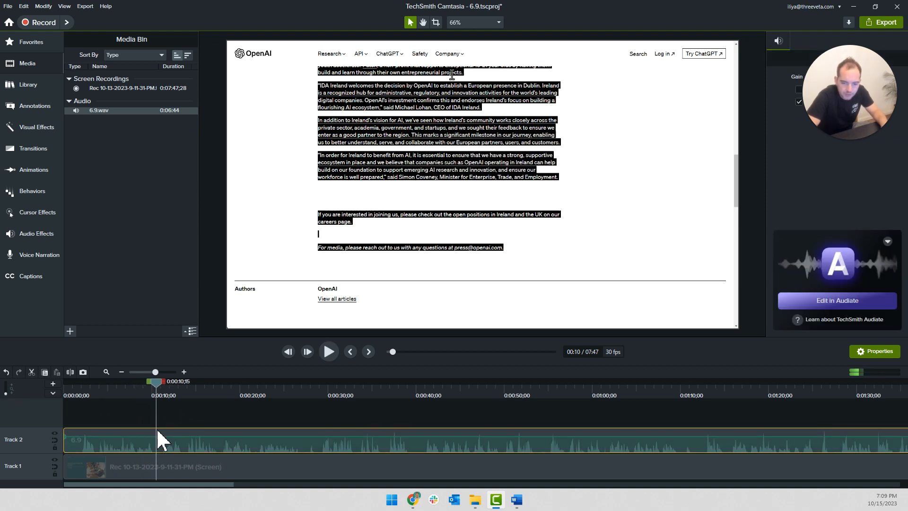
key(s)
click(130, 439)
key(Delete)
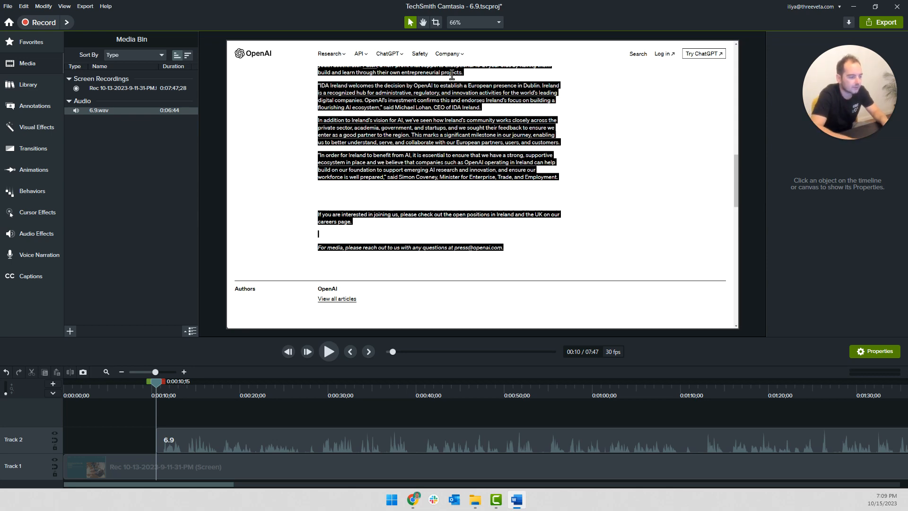
In the Word script, move the dash separator below "Let me show you what I mean.", highlight the intro lines and return to Camtasia
drag(453, 510, 593, 88)
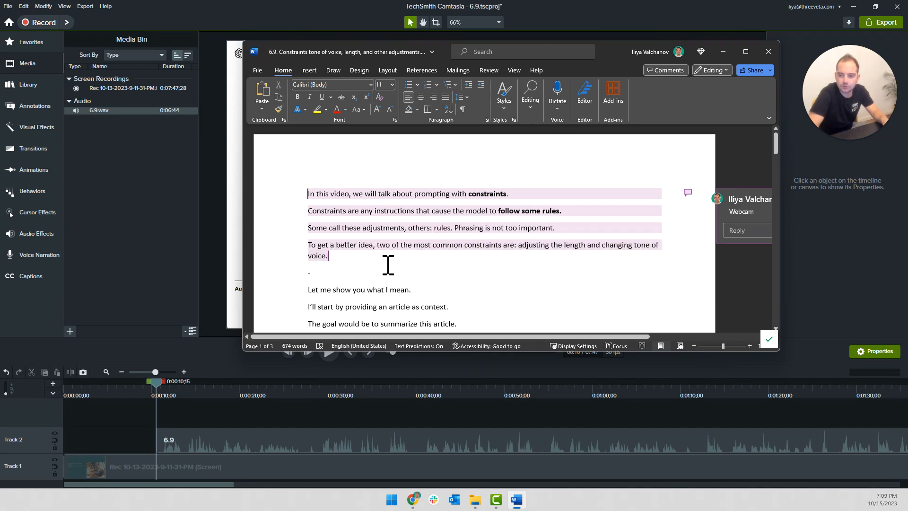
key(Delete)
key(Delete)
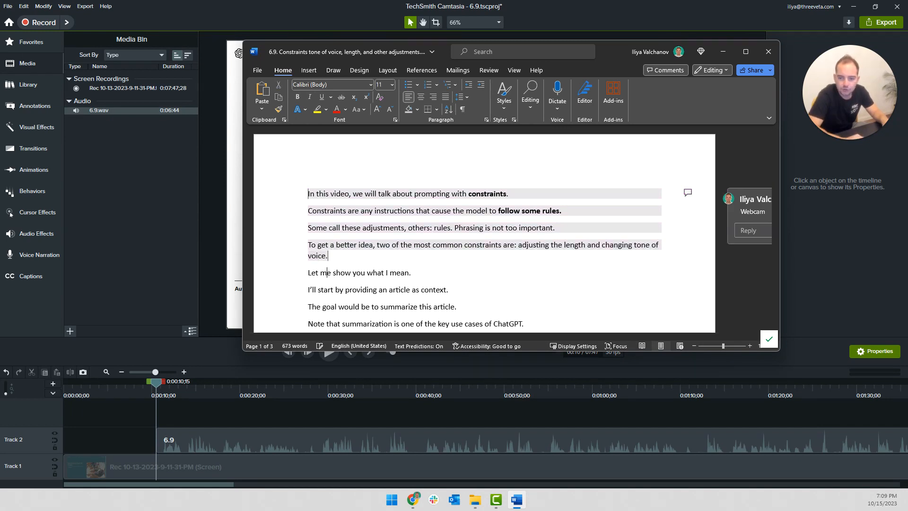
key(Return)
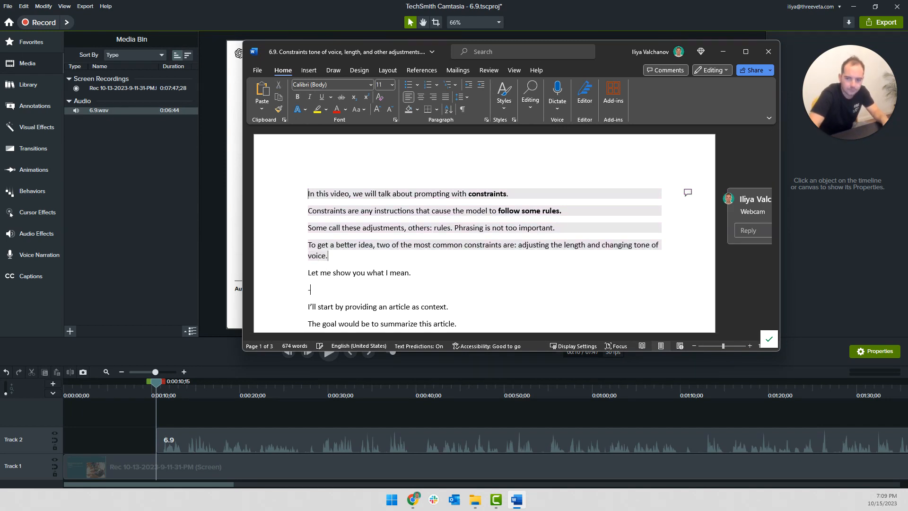
drag(452, 270, 290, 189)
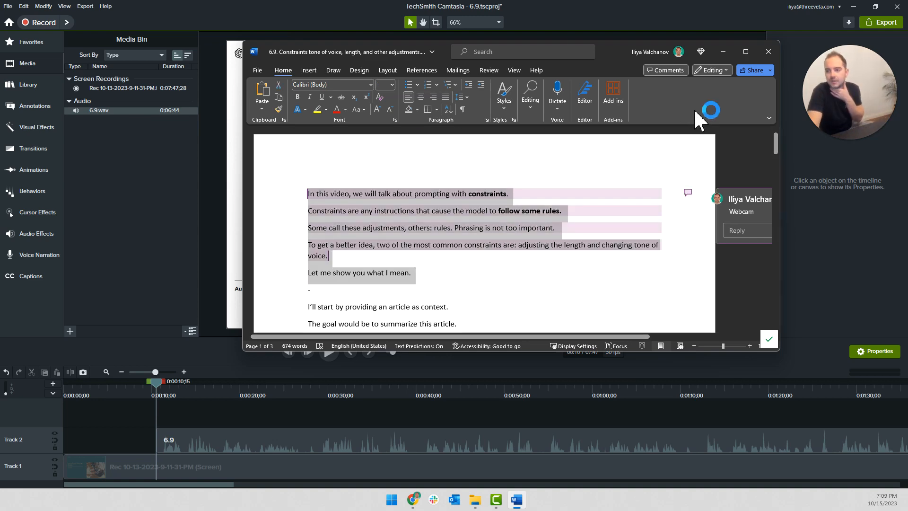
click(722, 51)
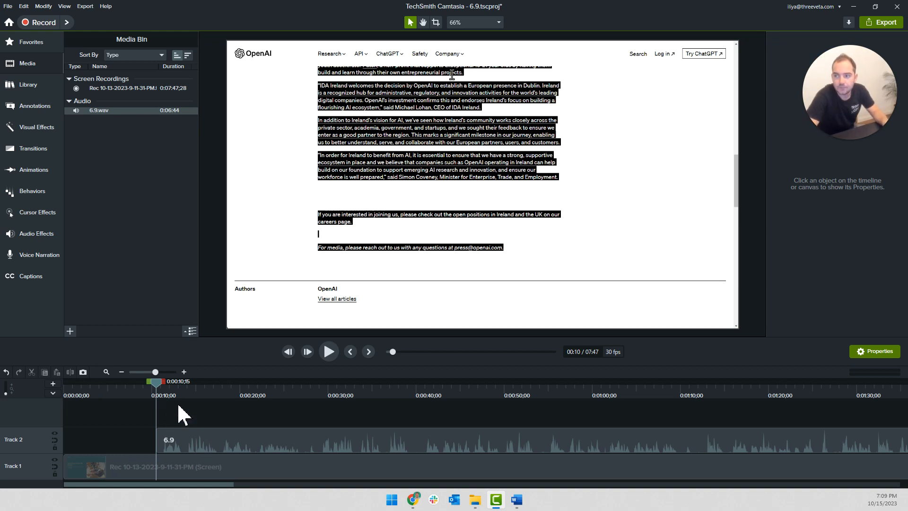
Move the screen recording on Track 1 to start at 0:00:14;04 and play it against the narration
drag(113, 473, 201, 473)
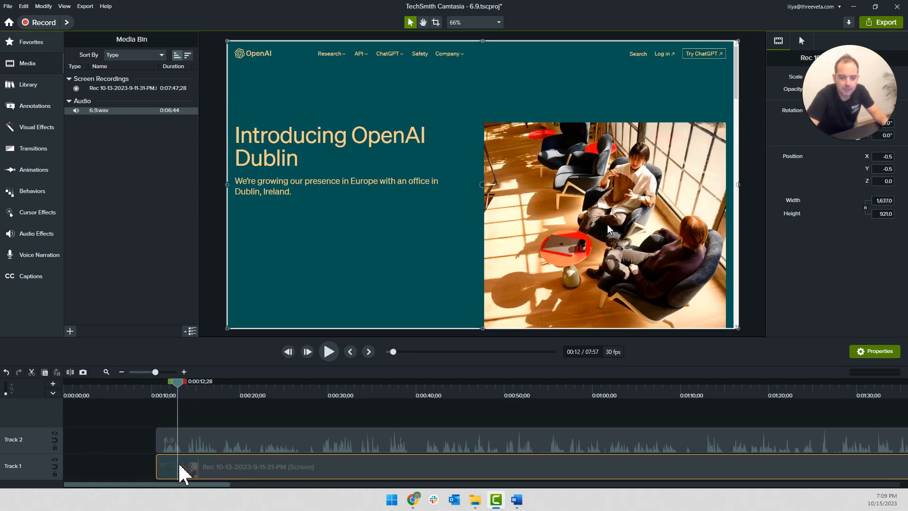
key(ctrl+comma)
key(space)
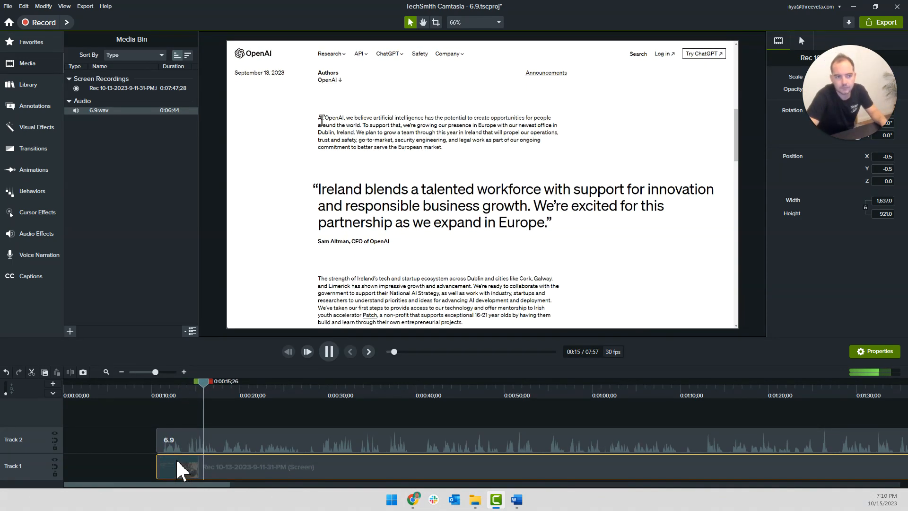
drag(175, 469, 211, 480)
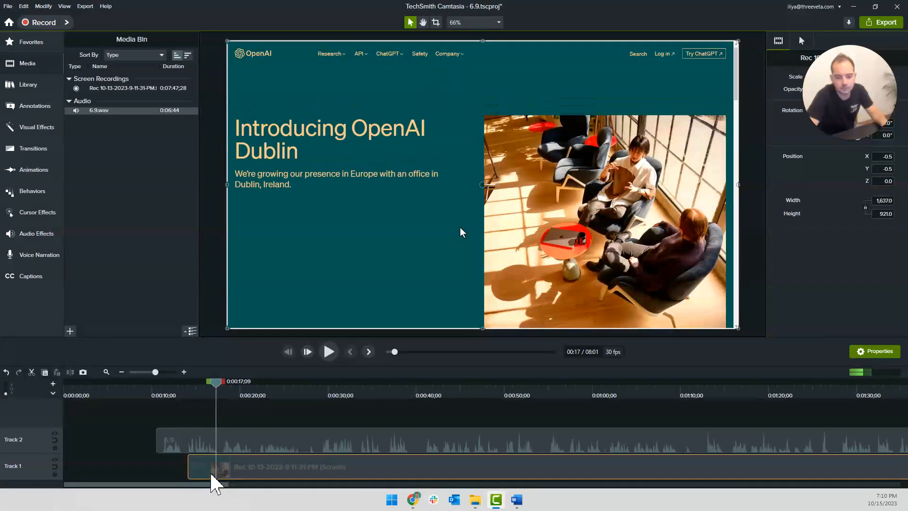
click(208, 412)
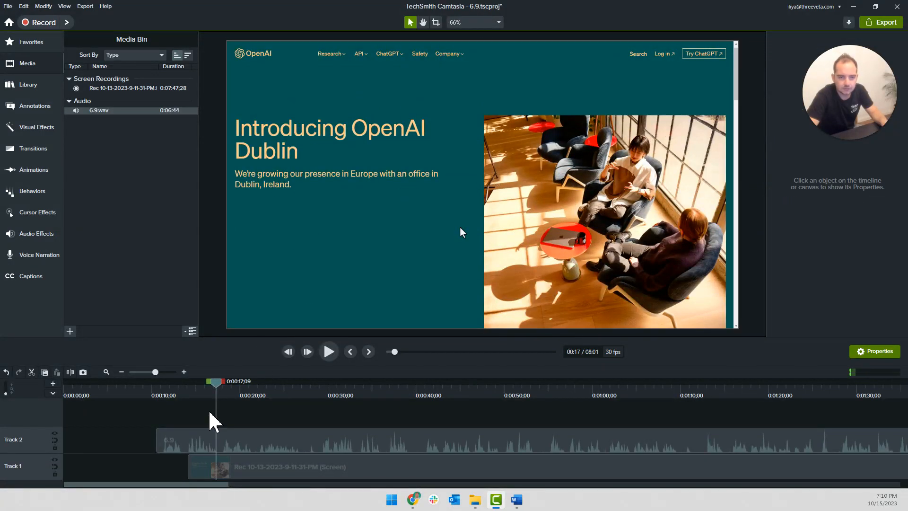
double_click(216, 459)
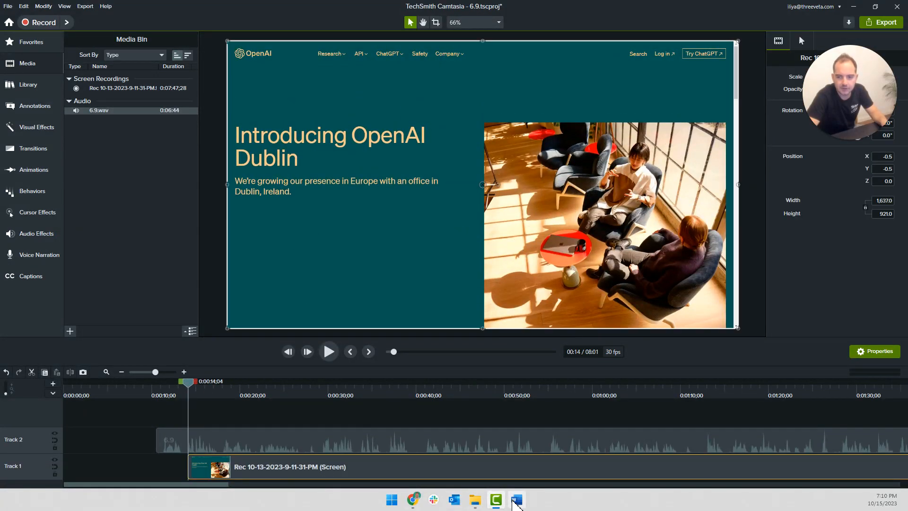
click(281, 418)
key(space)
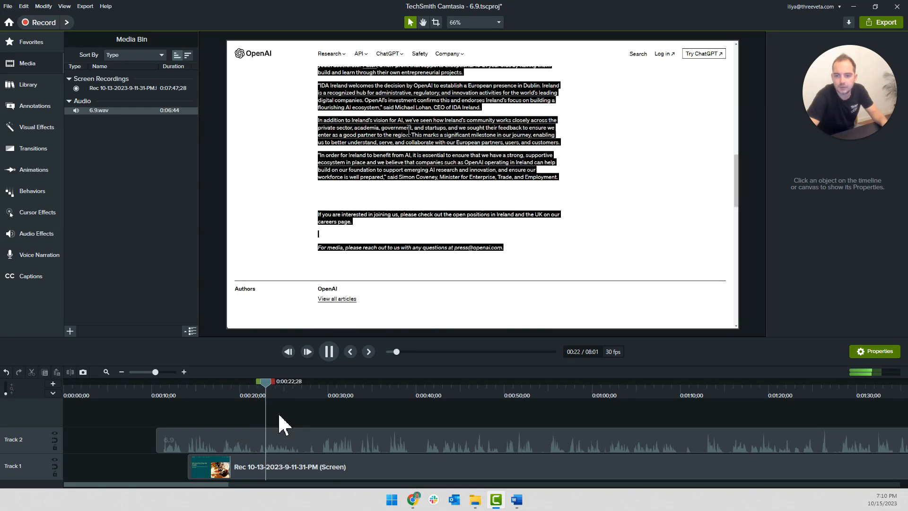
key(space)
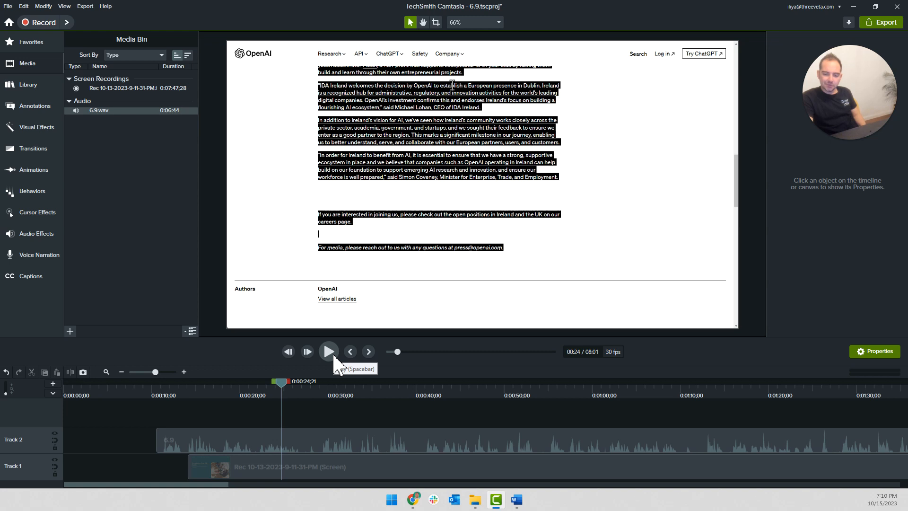
Rearrange the tracks so the screen recording lies on Track 2 and the narration on Track 1
click(264, 468)
drag(265, 475, 260, 412)
click(244, 446)
drag(239, 465, 239, 467)
drag(223, 408, 221, 441)
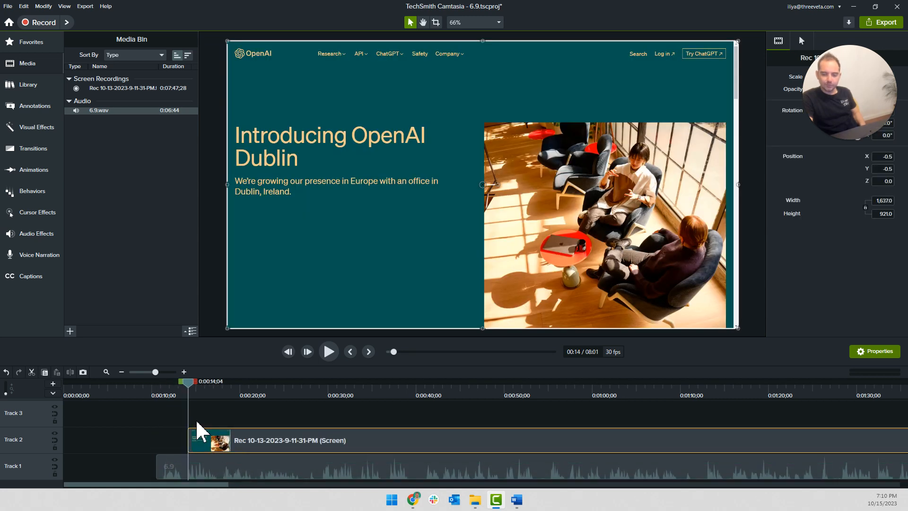
Add the ChatGPT_for_Work_callout asset from the Library to Track 3, starting at about 0:00:20
scroll(364, 437, down, 5)
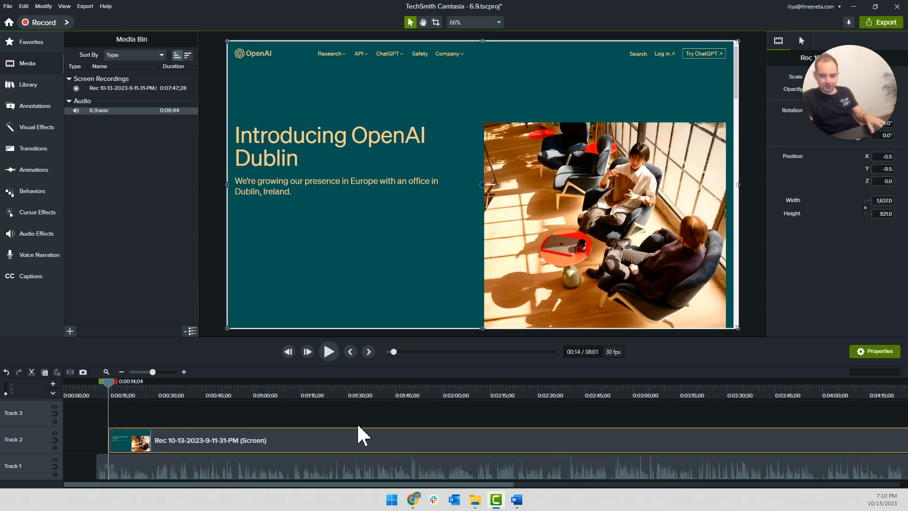
scroll(142, 412, up, 5)
key(space)
key(space)
key(space)
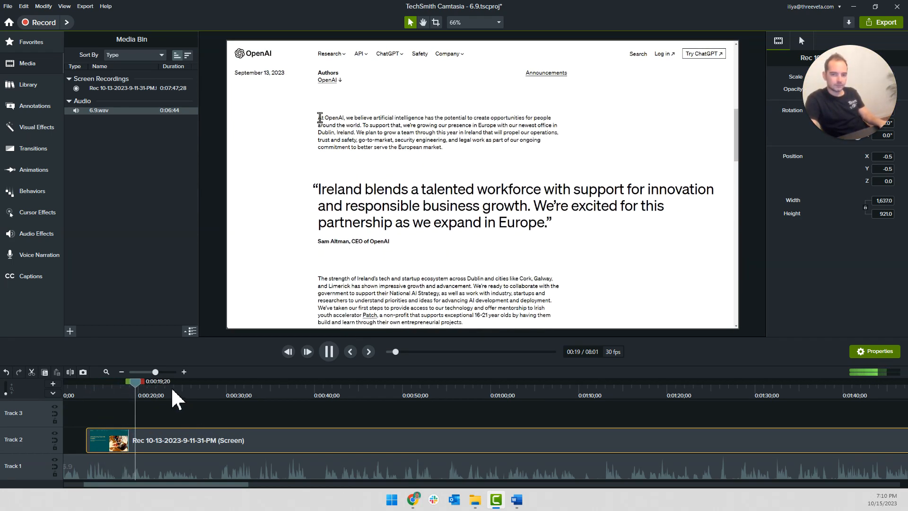
key(space)
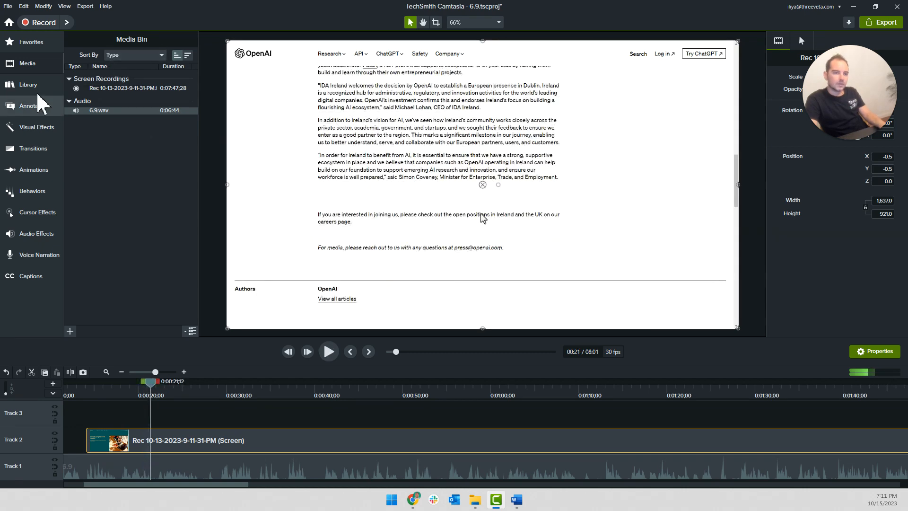
click(28, 84)
right_click(125, 114)
click(145, 123)
drag(171, 414, 158, 415)
Set the callout text to "GOAL: Summarize this article" on two lines and narrow its box to fit the text
double_click(321, 301)
text(GOAL:)
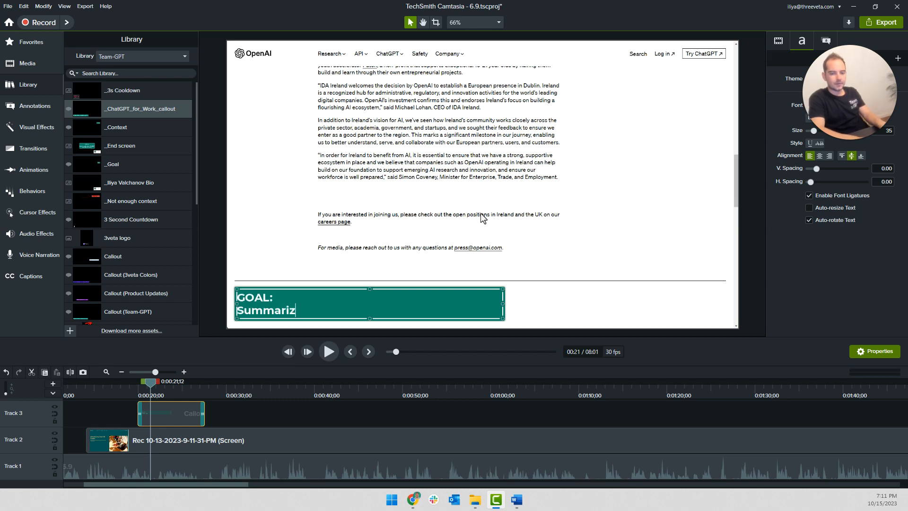
text( Summarize this article)
drag(503, 306, 385, 306)
click(114, 404)
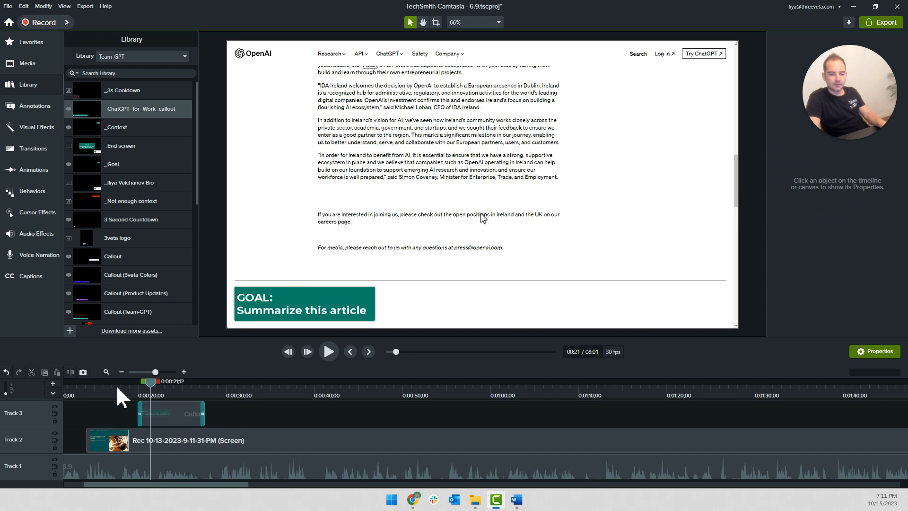
Play the section from the callout to about 0:00:32 and examine where the context is entered relative to the narration
click(131, 387)
key(space)
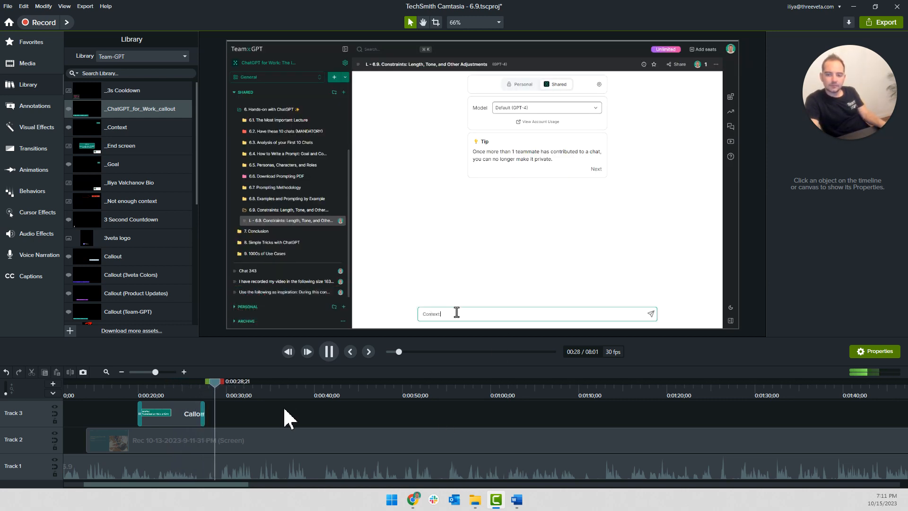
click(167, 393)
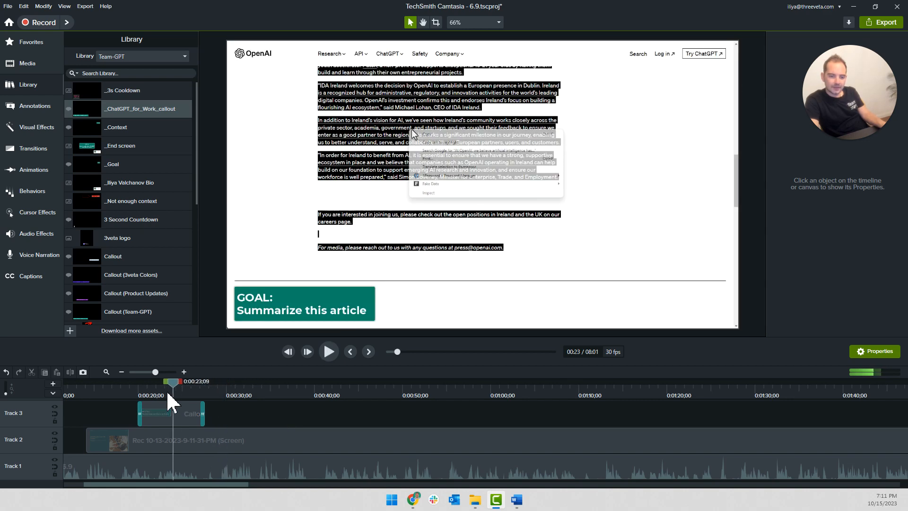
click(204, 390)
key(space)
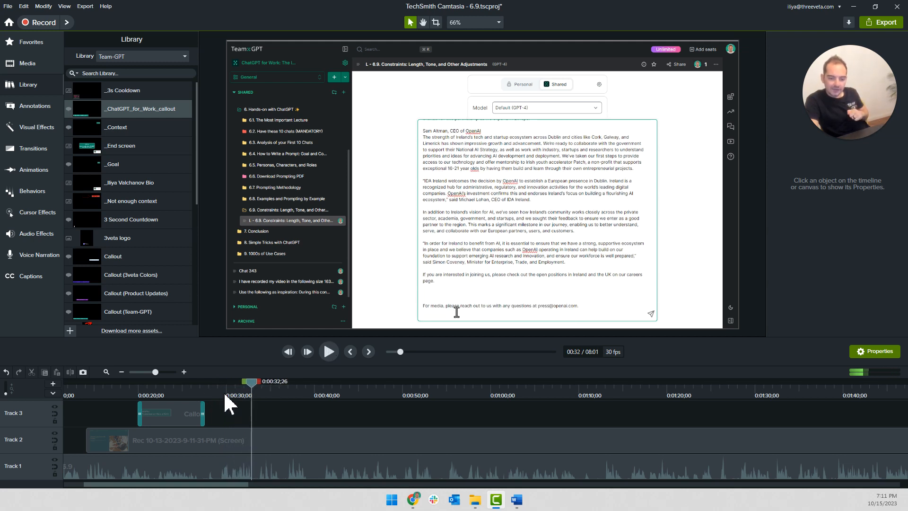
click(222, 396)
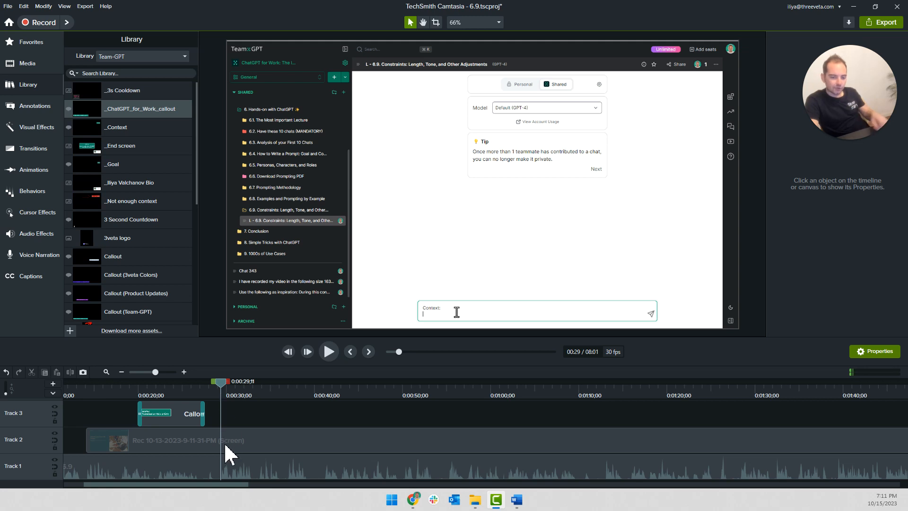
click(218, 385)
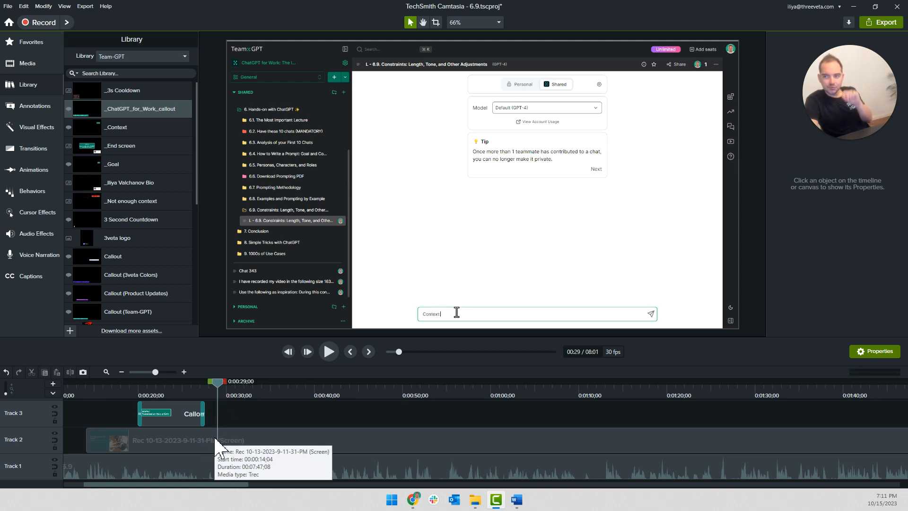
Split the screen recording at 0:01:08;17 and shift the part after the split about 14 seconds later
drag(222, 384, 568, 417)
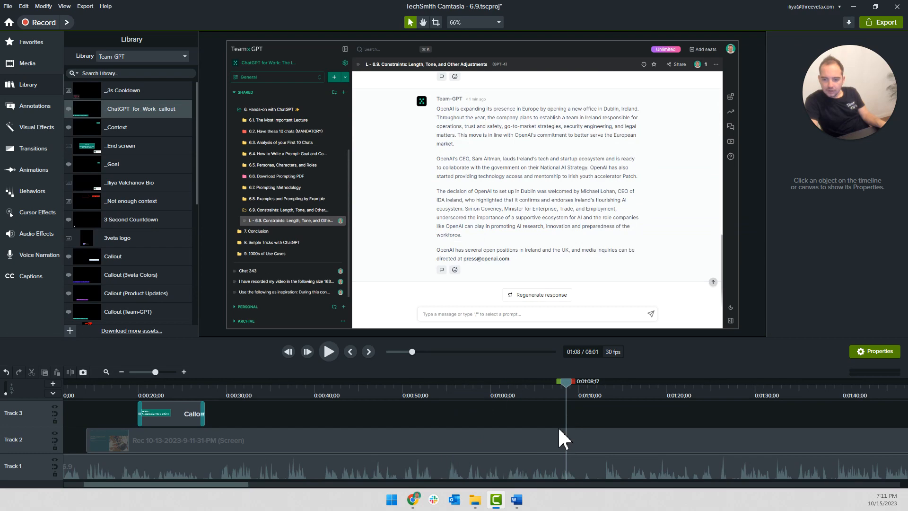
click(553, 439)
key(s)
drag(696, 443, 824, 444)
click(418, 440)
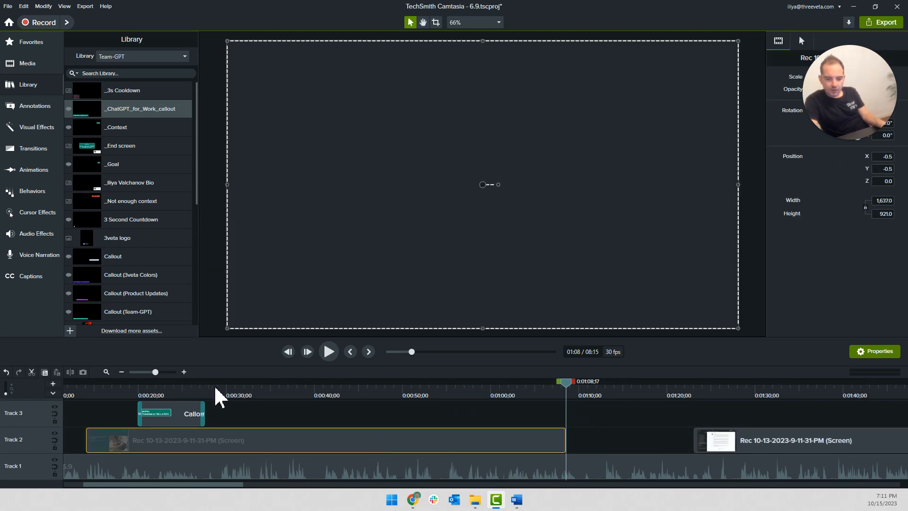
Cut off the opening seconds of the first screen recording clip and move the remainder back to start at about 0:00:14
click(217, 395)
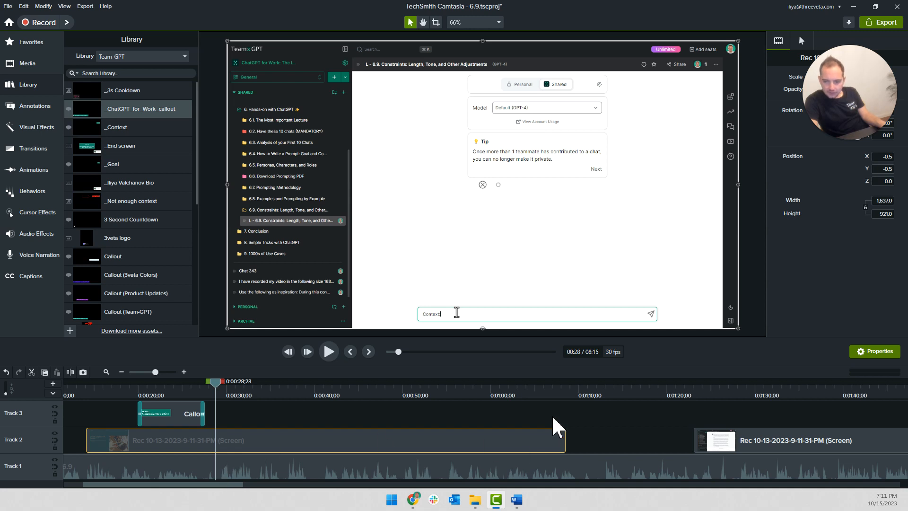
key(ctrl+comma)
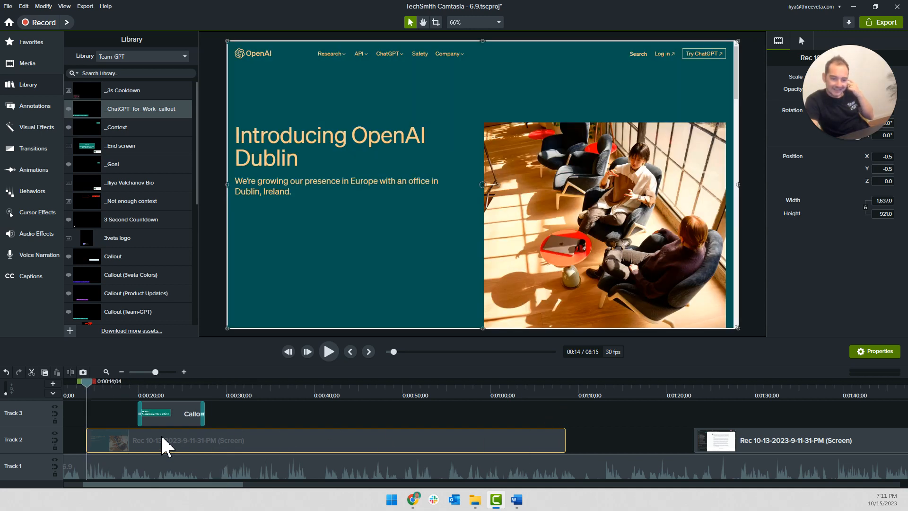
key(space)
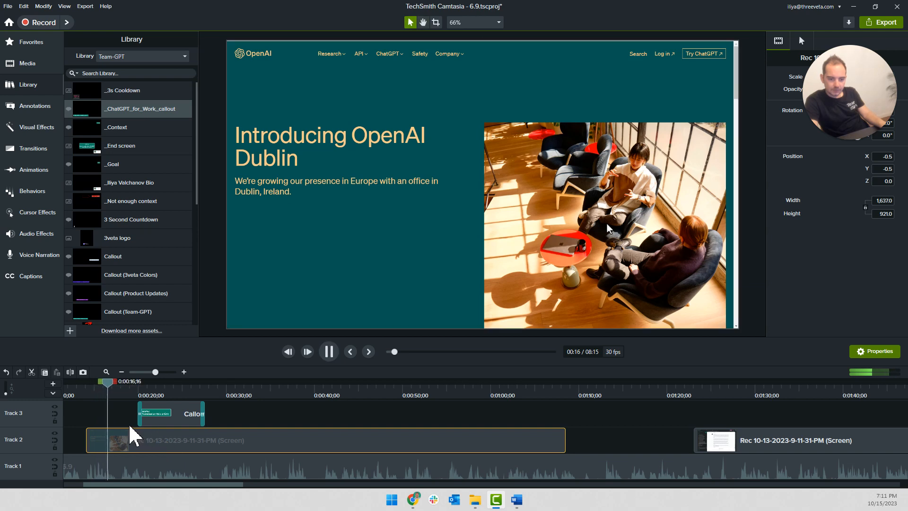
key(space)
click(117, 388)
key(s)
click(108, 441)
key(Delete)
drag(133, 442, 114, 442)
key(ctrl+comma)
Split the screen recording at 0:00:19;03 and apply a clip speed of 5 to the segment before the split
scroll(85, 412, up, 4)
drag(84, 384, 285, 406)
key(s)
right_click(283, 433)
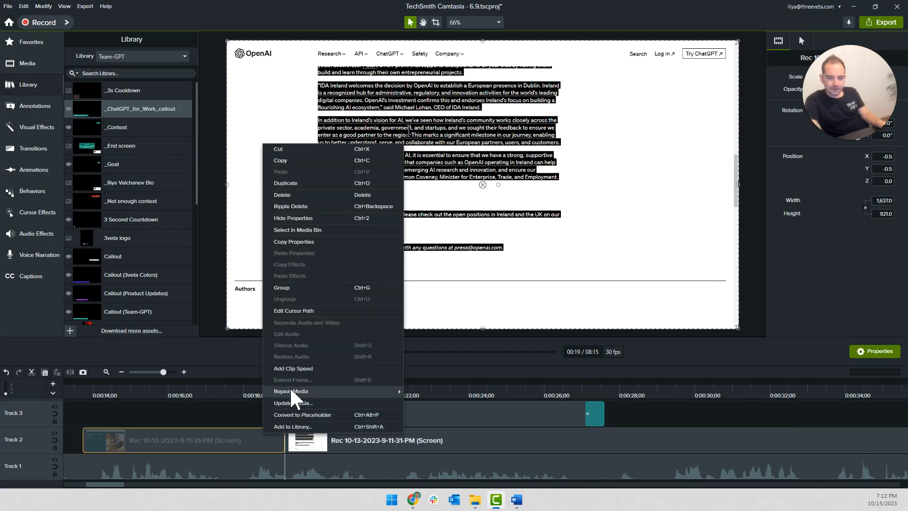
click(293, 368)
click(885, 251)
text(5)
key(Return)
click(350, 440)
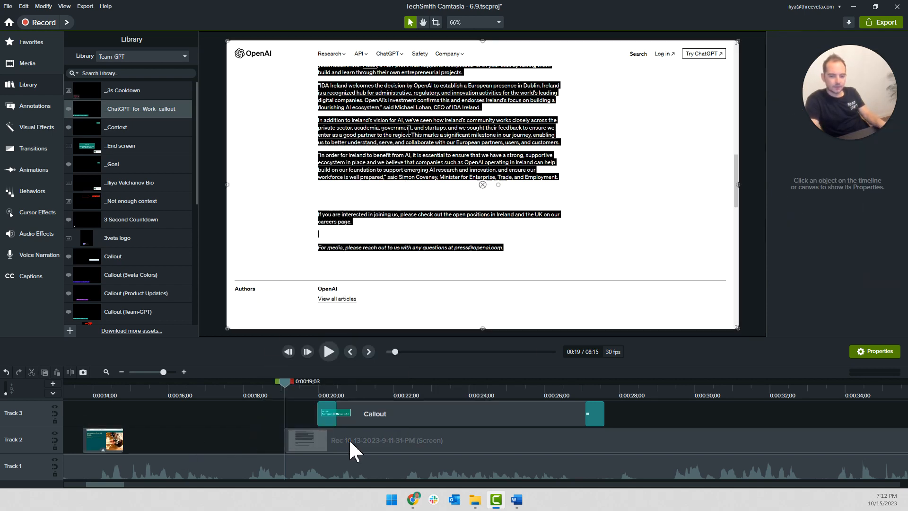
Move the recording part after the split back against the sped-up segment, starting at about 0:00:15, and play the transition
drag(350, 440, 135, 434)
double_click(100, 435)
scroll(130, 412, down, 3)
scroll(156, 416, left, 3)
key(space)
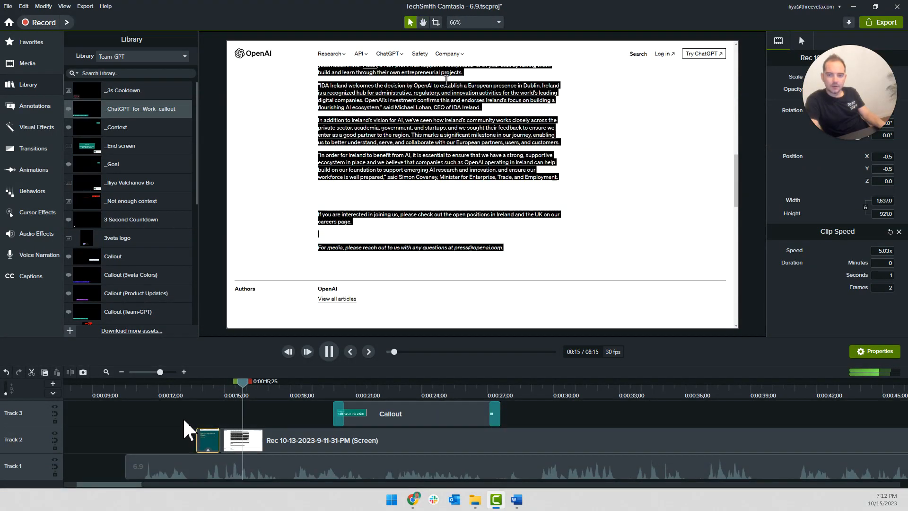
key(space)
Cut out the waiting section of the screen recording after 0:00:16;05 and move the remainder back to close the gap
drag(275, 392, 310, 394)
click(262, 432)
key(s)
click(319, 444)
key(s)
click(290, 440)
key(Delete)
drag(356, 444, 283, 448)
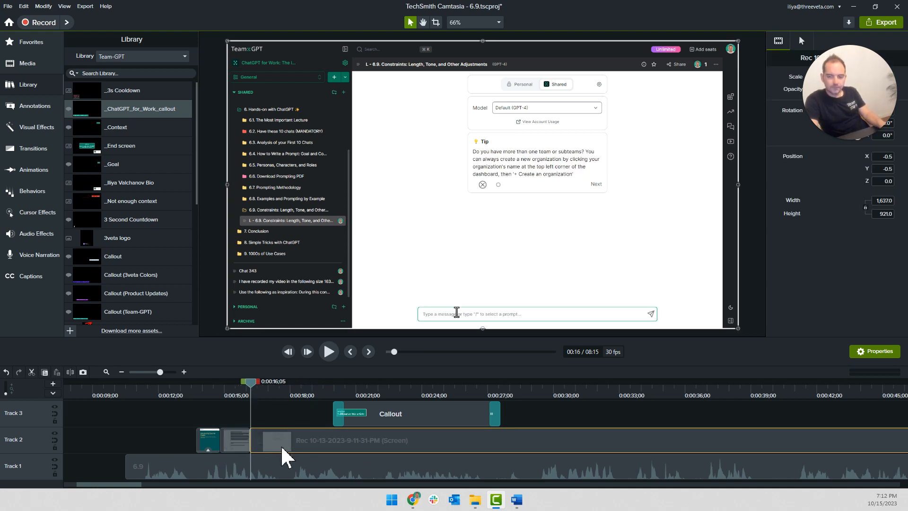
Play the recording until the article text is pasted under the context and split it at 0:00:19;12
key(space)
key(space)
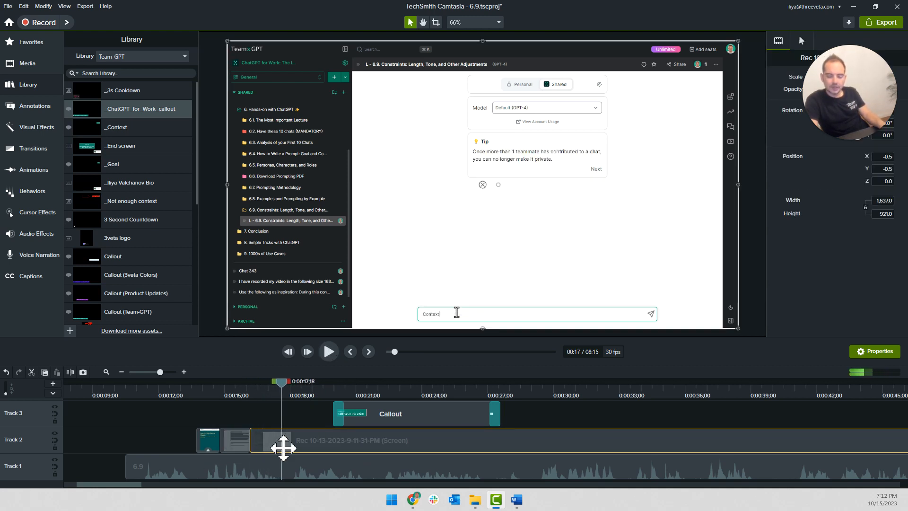
key(space)
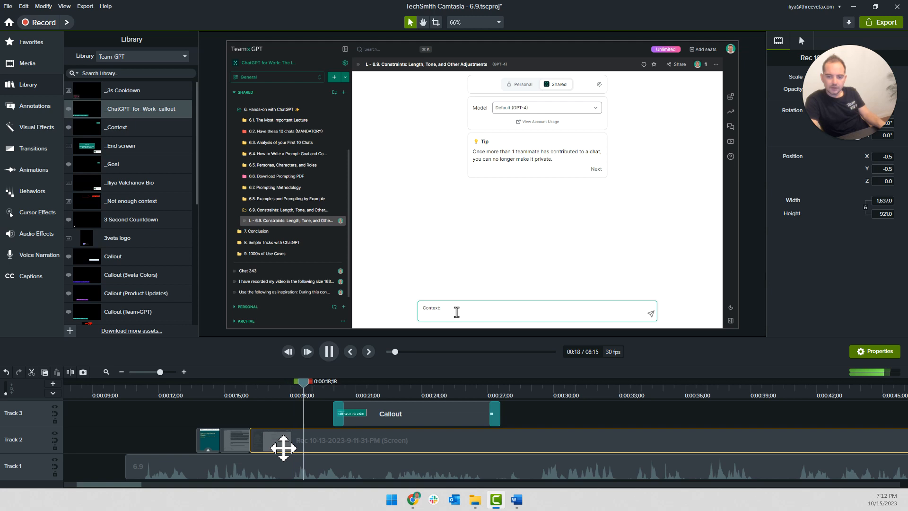
key(space)
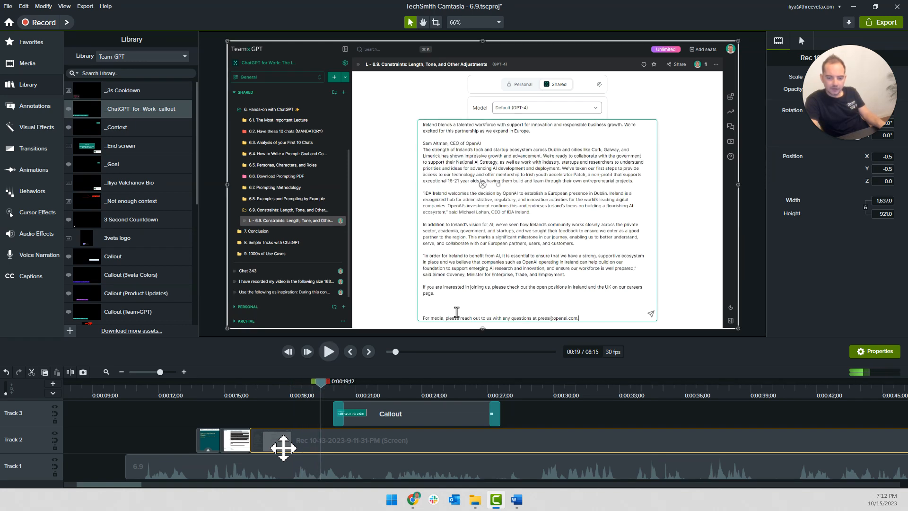
key(s)
Add a Zoom-n-Pan animation at 0:00:16;13 framing the chat message area at 157% zoom and play it back
drag(270, 384, 255, 381)
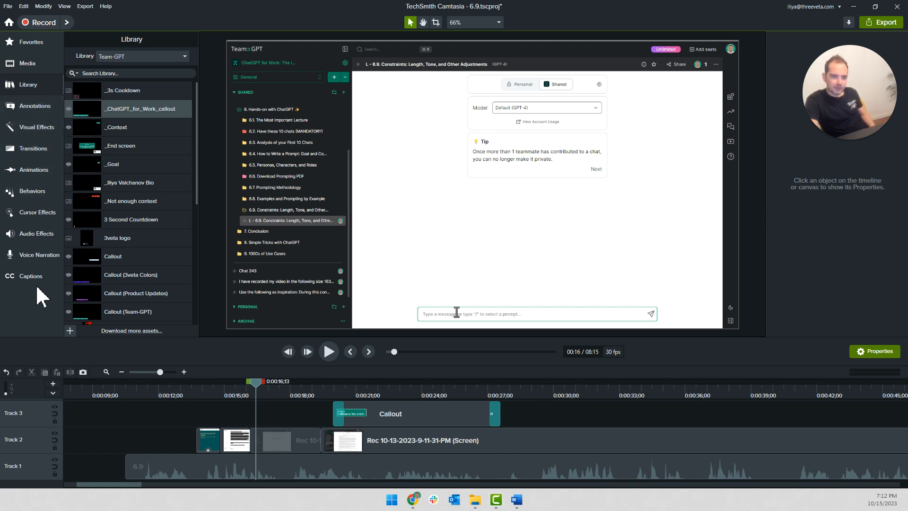
click(36, 171)
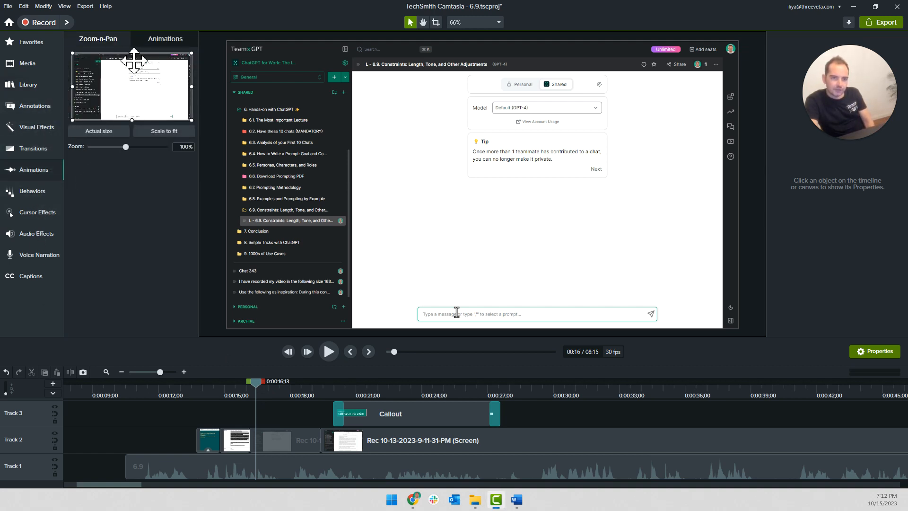
drag(74, 55, 115, 96)
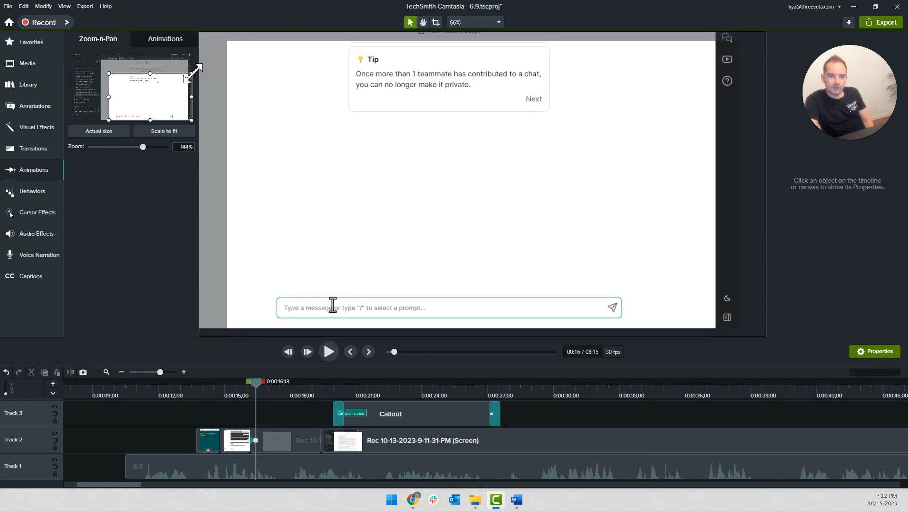
drag(191, 74, 187, 76)
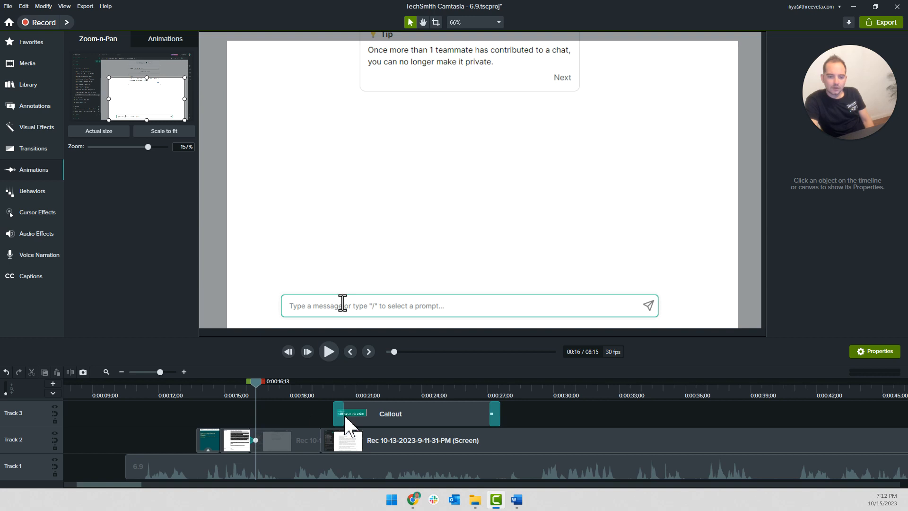
scroll(256, 446, up, 3)
click(253, 446)
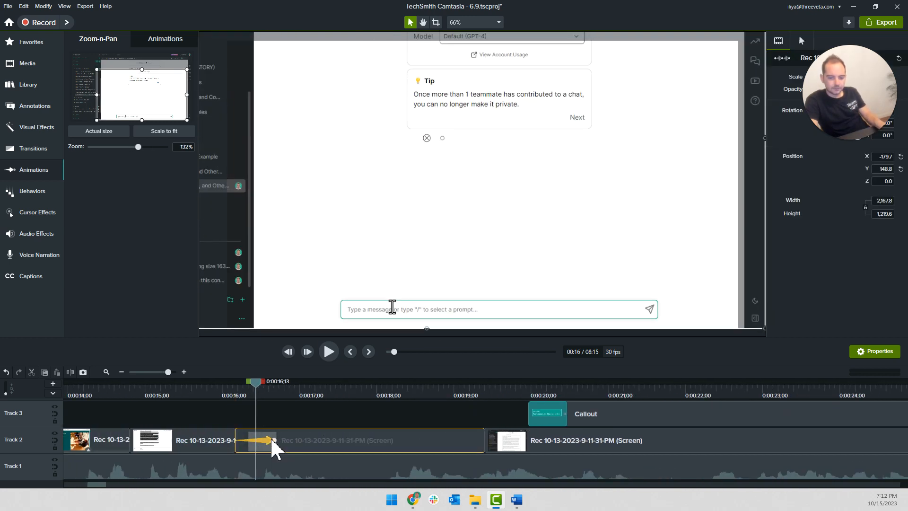
scroll(164, 409, down, 4)
click(180, 408)
key(space)
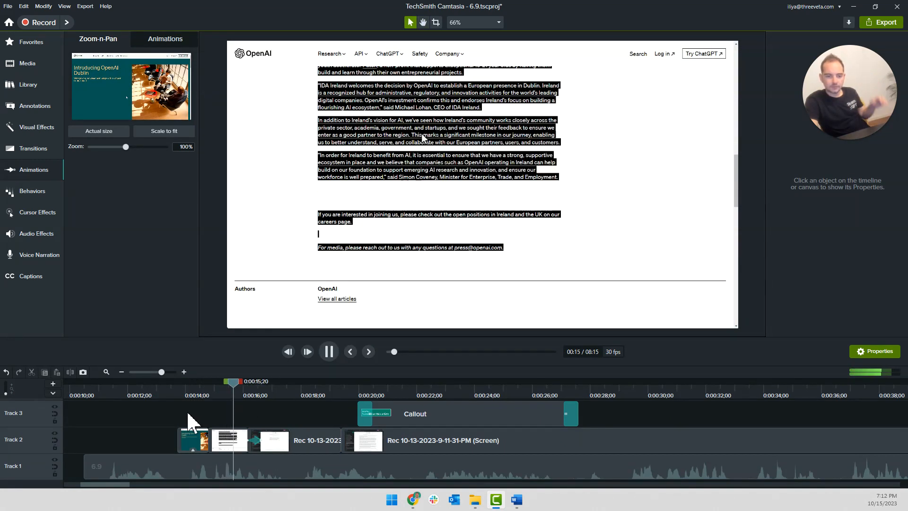
Extend the first screen recording clip's start back to 0:00:13;01 and set its clip speed to 3, keeping it on Track 2
click(185, 435)
drag(179, 437, 108, 439)
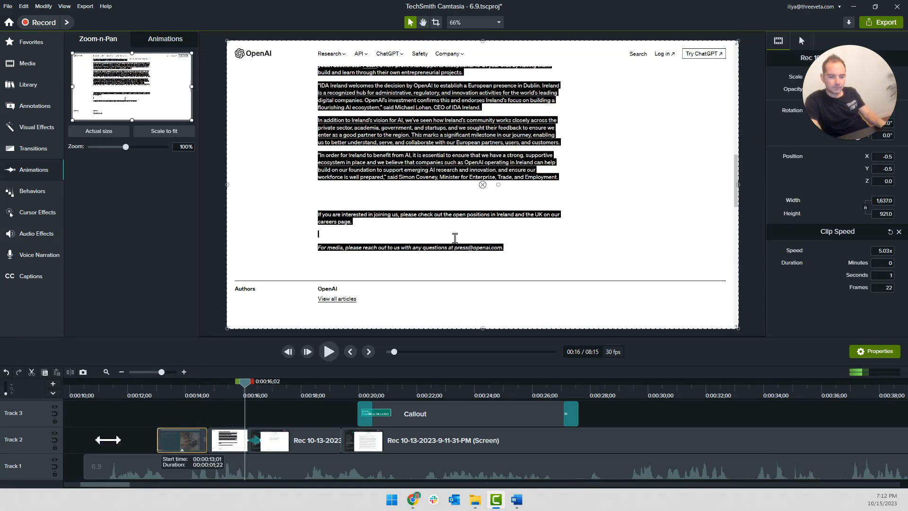
click(183, 446)
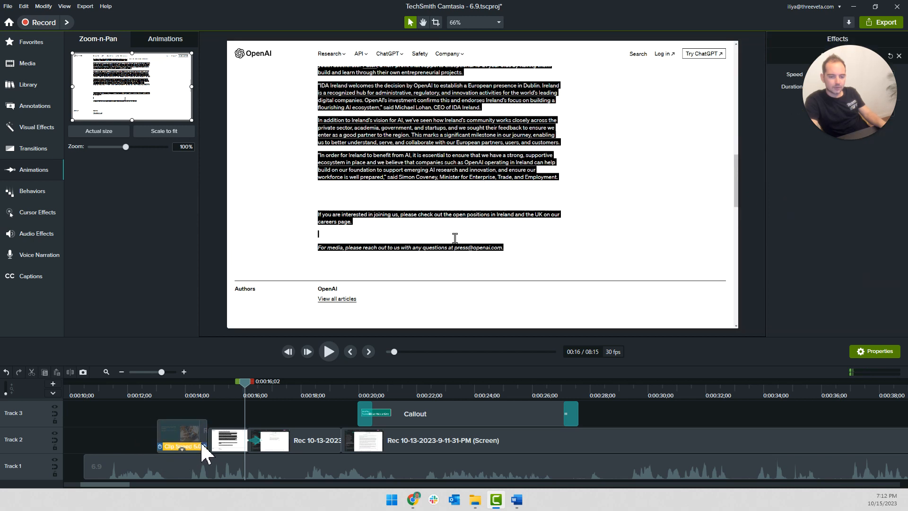
click(883, 76)
drag(208, 426, 208, 400)
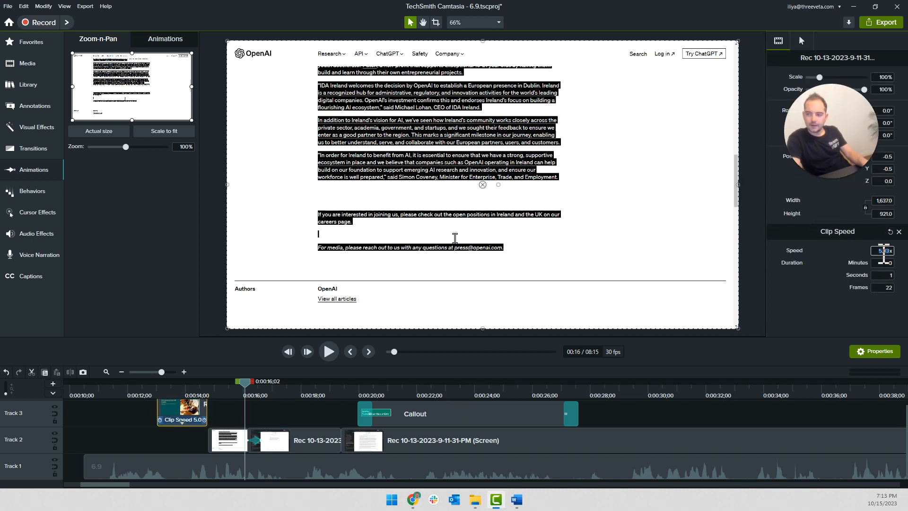
text(3)
key(Return)
drag(204, 404, 185, 447)
click(113, 400)
Shift the zoom animation to the end of its clip, finishing at about 0:00:19, and play it back
key(space)
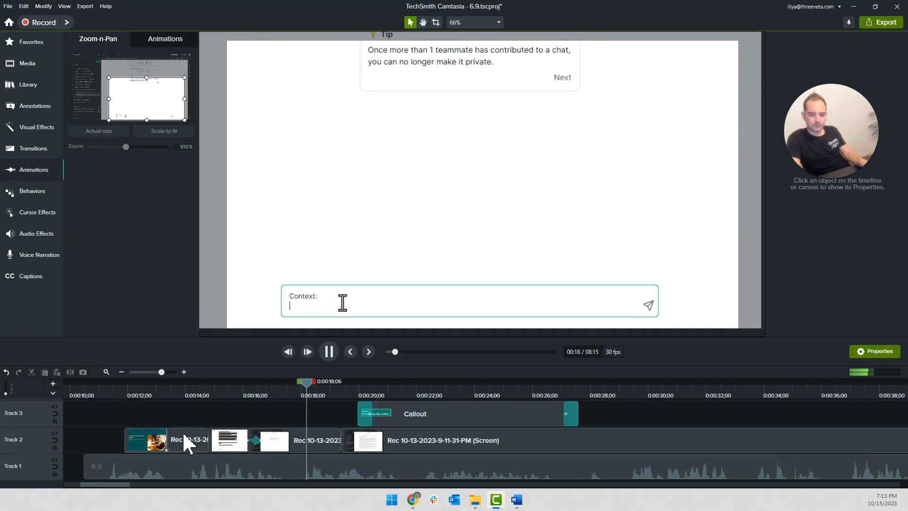
key(space)
click(259, 443)
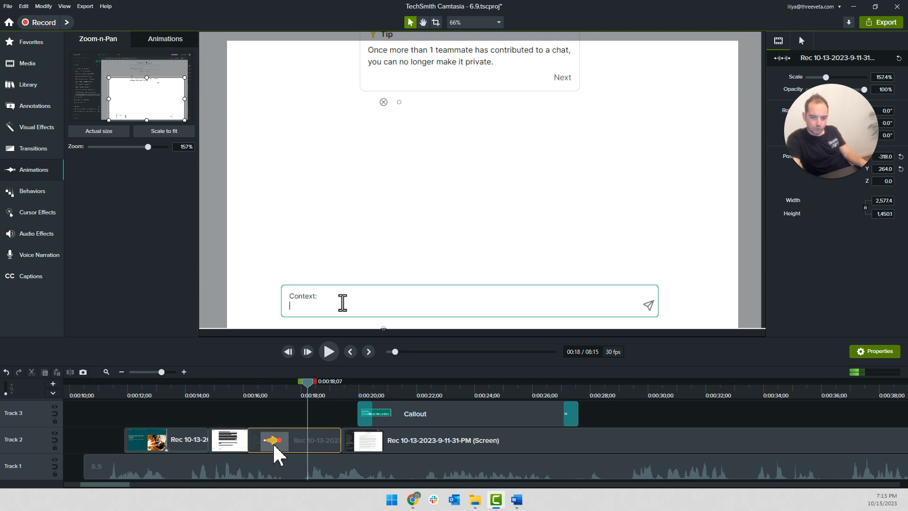
drag(279, 439, 335, 446)
drag(221, 390, 197, 397)
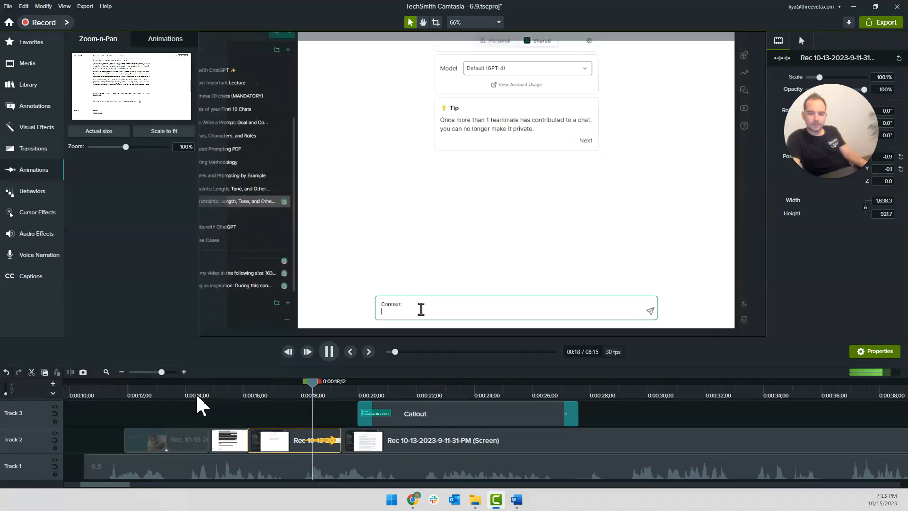
key(space)
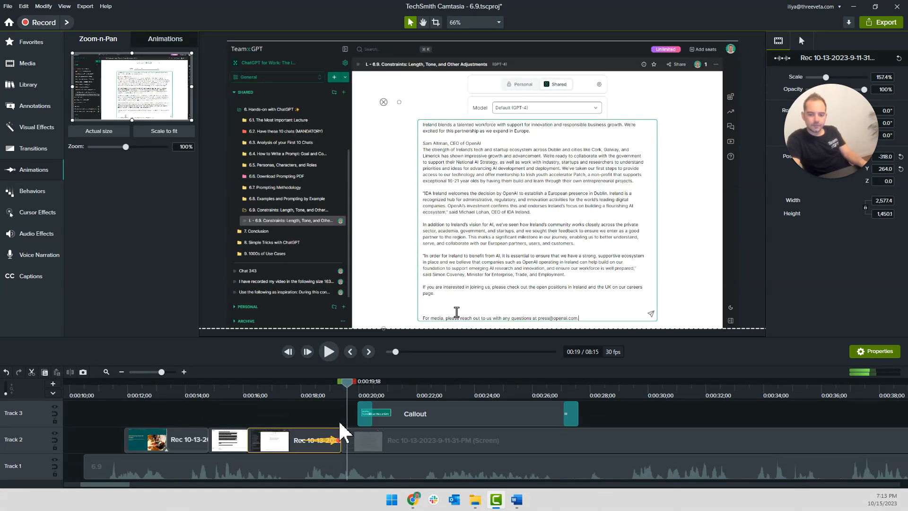
Split the narration at 0:00:17;27, shift the part after the split about 3 seconds later, and play the result
click(304, 393)
drag(304, 382, 298, 383)
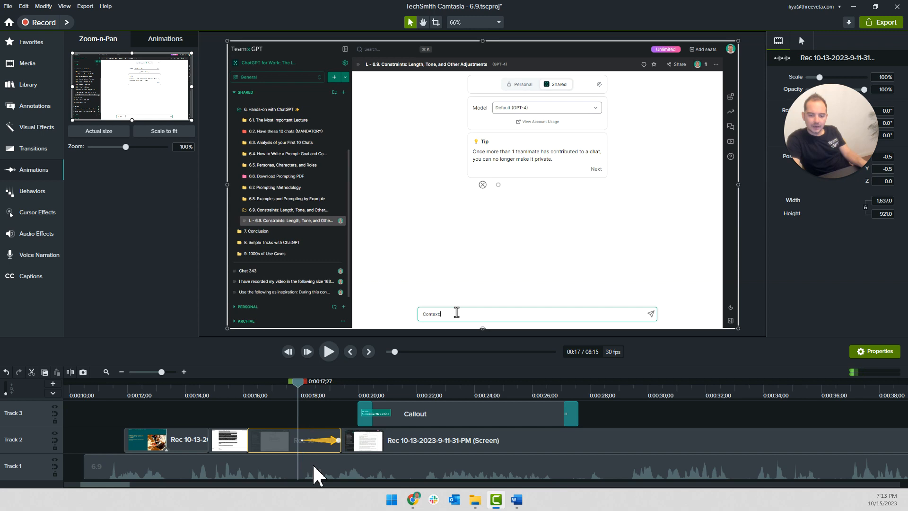
click(309, 461)
key(s)
drag(309, 468, 394, 462)
click(266, 382)
key(space)
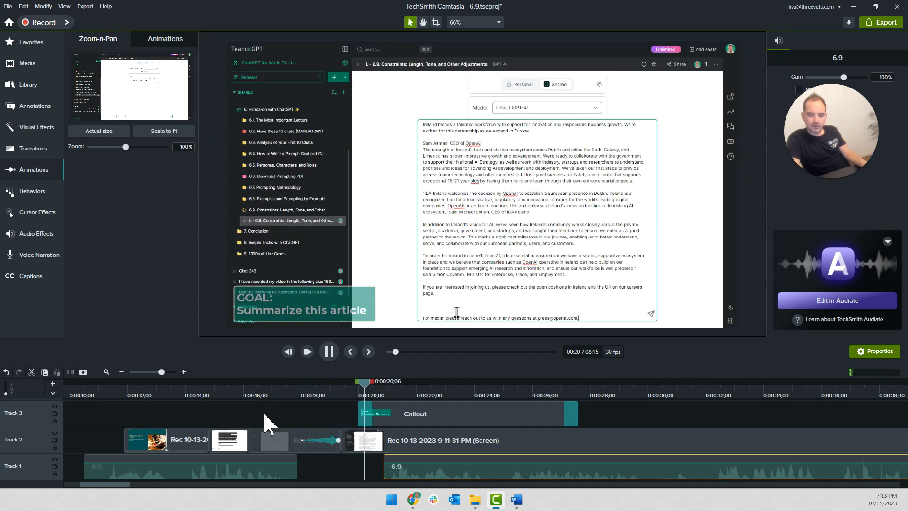
key(space)
Copy the zoomed clip's properties and paste them onto the following screen recording clip to keep the 157% zoom
click(353, 443)
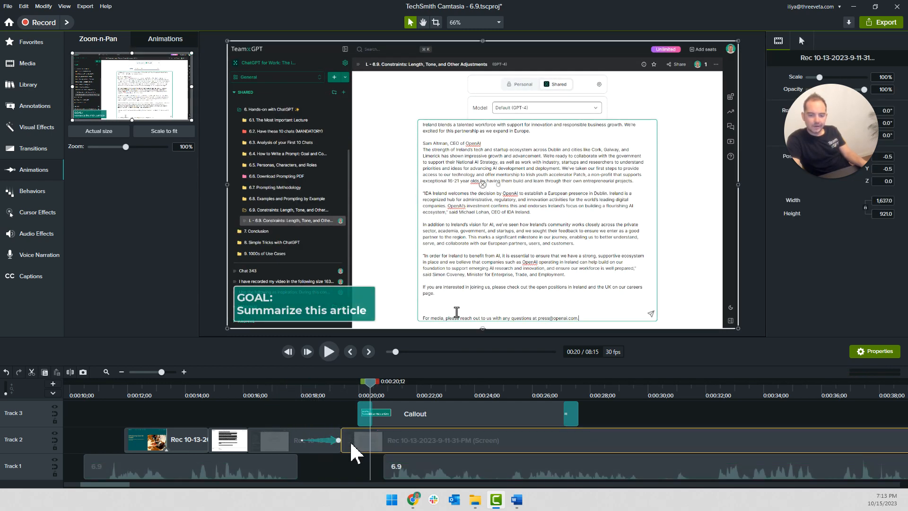
click(334, 439)
right_click(333, 436)
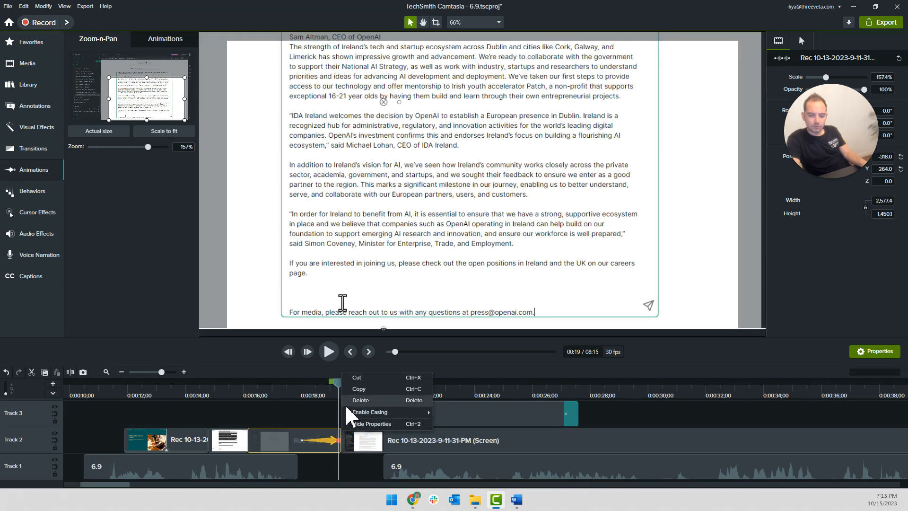
right_click(334, 432)
click(355, 233)
click(358, 440)
right_click(358, 439)
click(369, 252)
click(322, 421)
key(space)
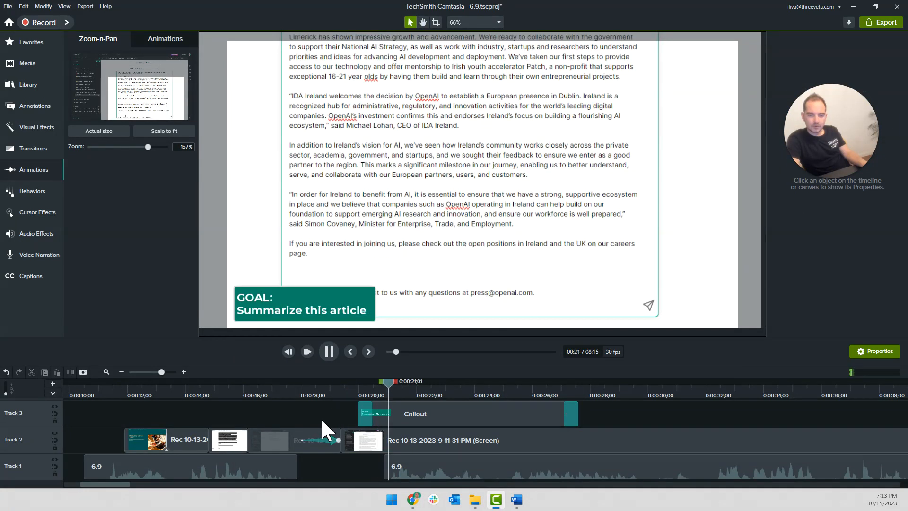
Remove the "GOAL: Summarize this article" callout from Track 3
click(385, 418)
drag(390, 419, 734, 427)
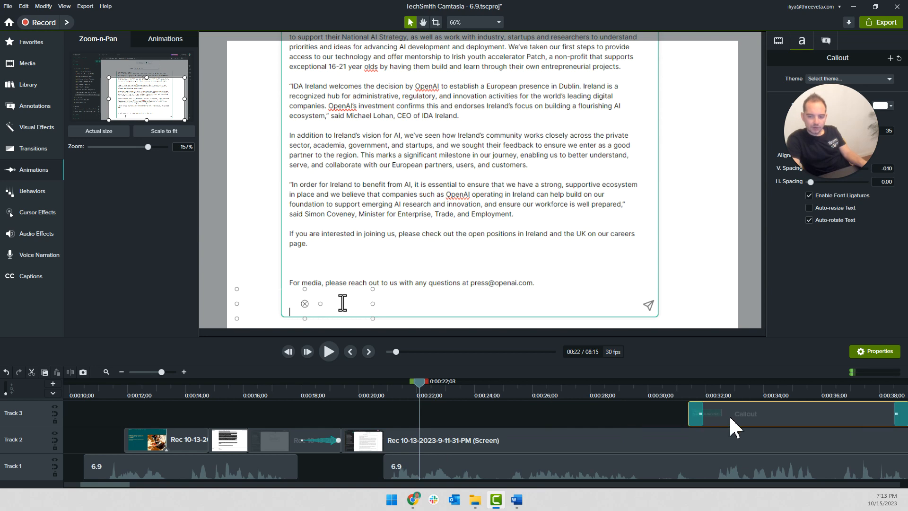
key(Delete)
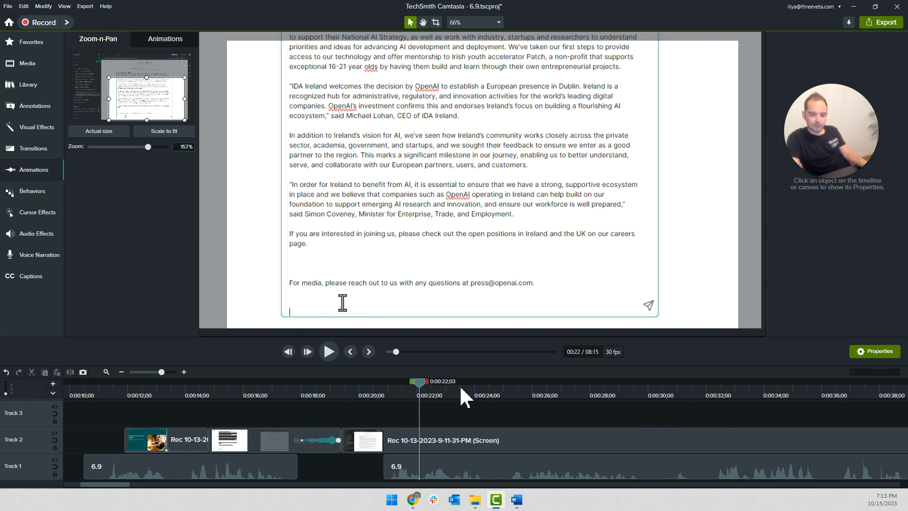
Split the screen recording at 0:00:22;23 and apply a clip speed of 2.53 to the segment before the split
click(369, 395)
key(space)
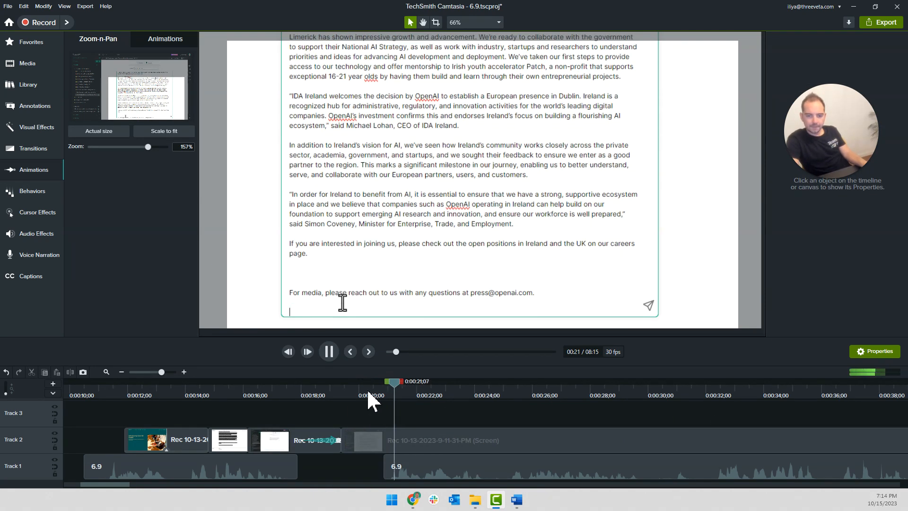
mouse_move(424, 390)
mouse_down()
mouse_move(480, 391)
mouse_move(438, 390)
mouse_up()
click(450, 439)
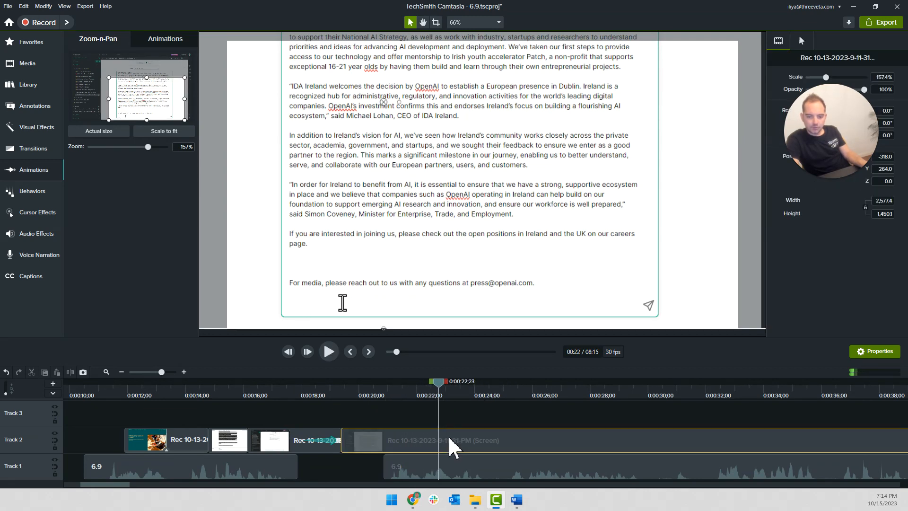
click(363, 386)
right_click(384, 426)
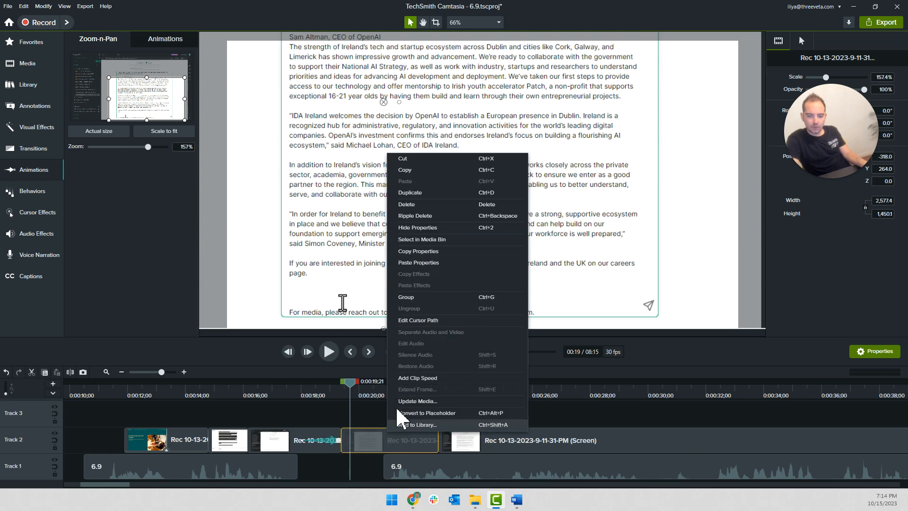
click(413, 376)
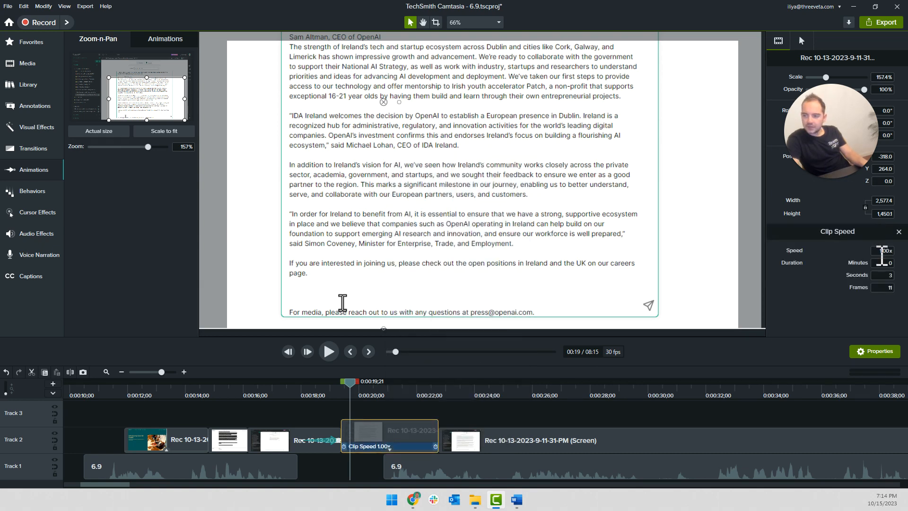
text(3x)
key(Return)
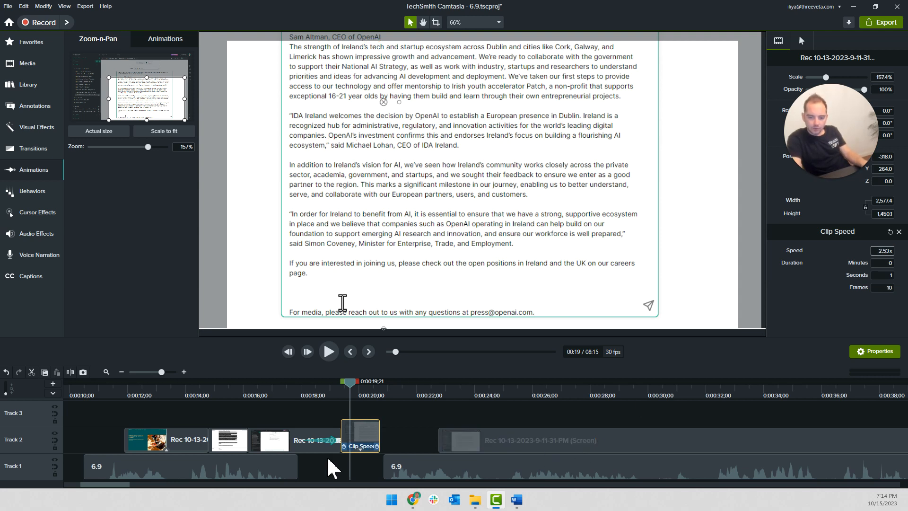
Move the remaining narration and screen recording back to start at the sped-up segment's end, then play the section through
click(398, 456)
drag(464, 445, 406, 446)
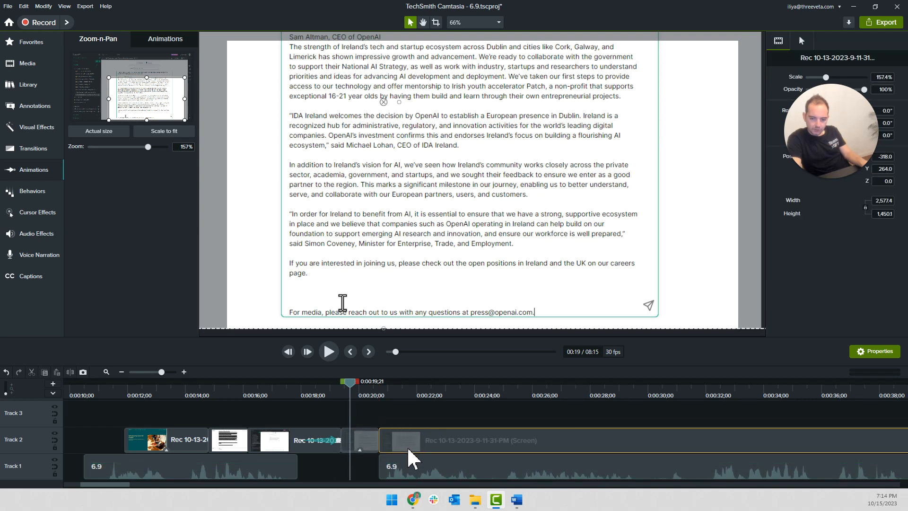
click(234, 393)
key(space)
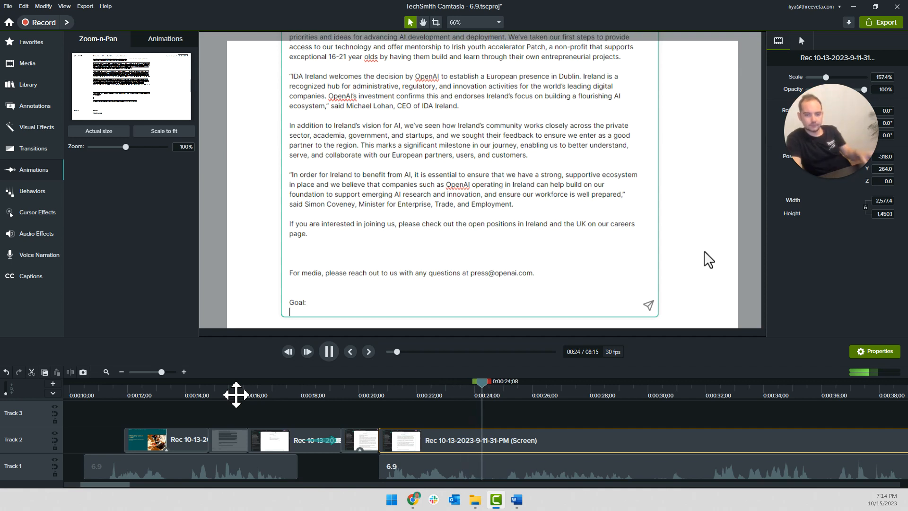
key(space)
Cut out the idle part of the screen recording from about 0:00:23, close the gap, and play the goal entry section
drag(507, 384, 448, 395)
key(s)
click(470, 436)
key(s)
key(Delete)
drag(598, 441, 426, 441)
click(368, 394)
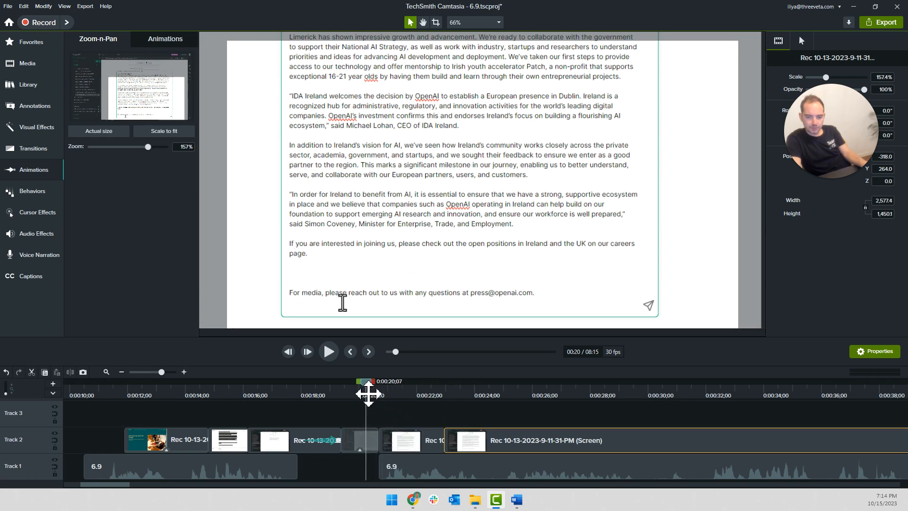
key(space)
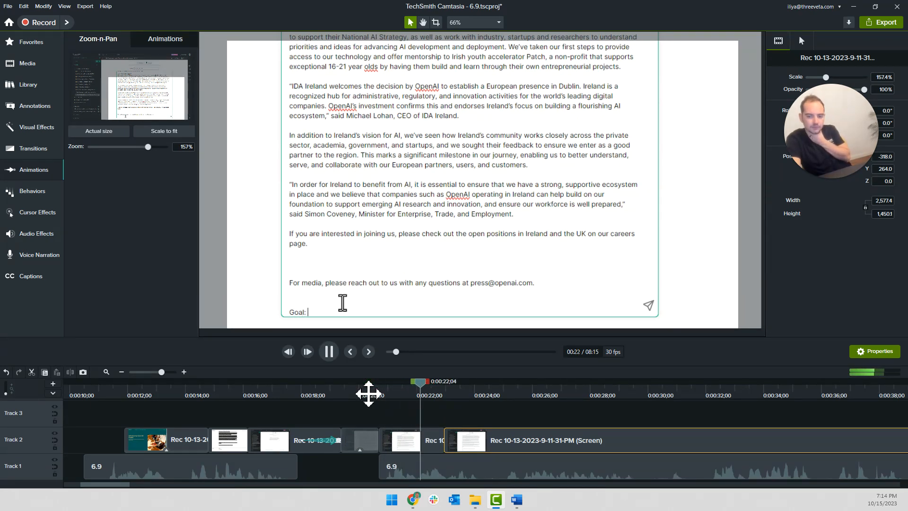
click(411, 385)
key(space)
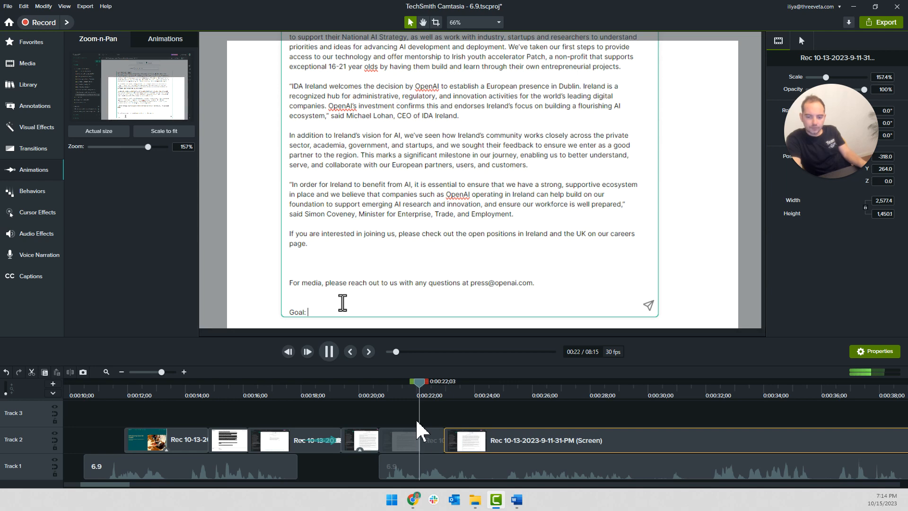
Remove the idle part of the screen recording after 0:00:22;01, close the gap on Track 2, and play the goal entry section
click(414, 385)
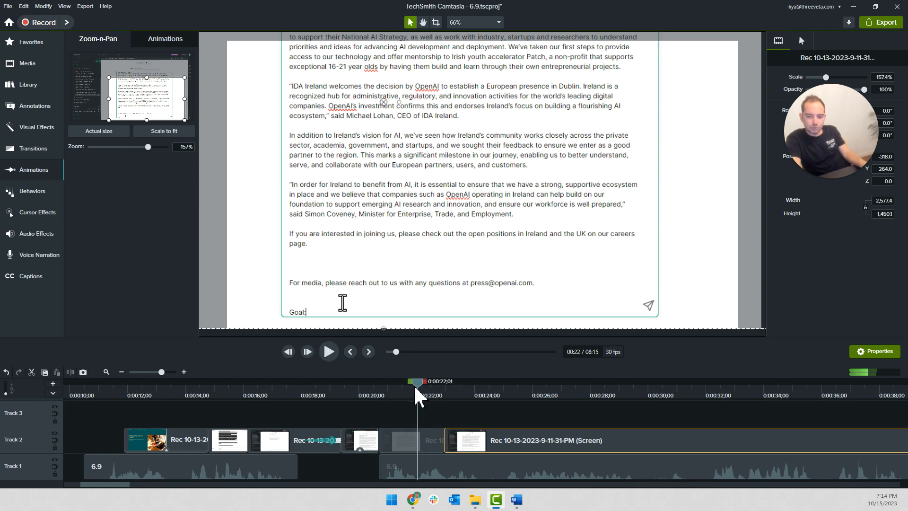
click(434, 451)
click(431, 442)
key(Delete)
drag(487, 441, 428, 441)
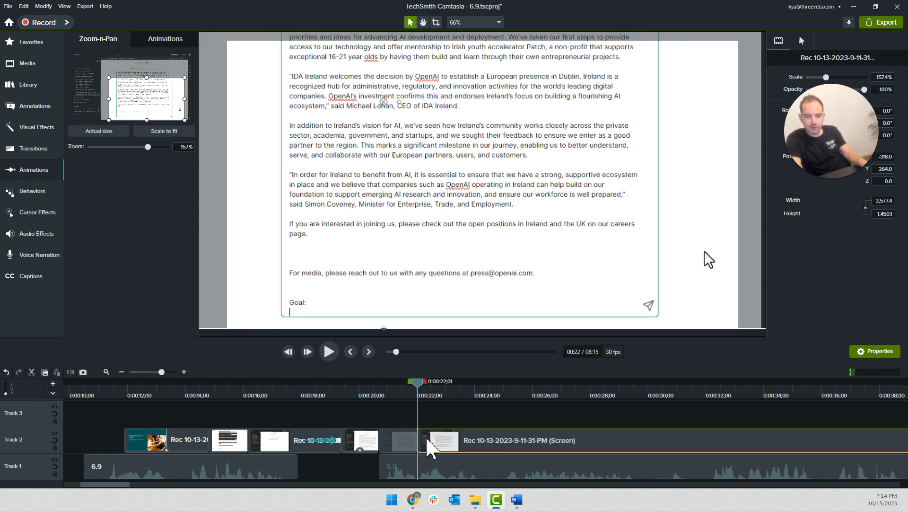
click(372, 394)
key(space)
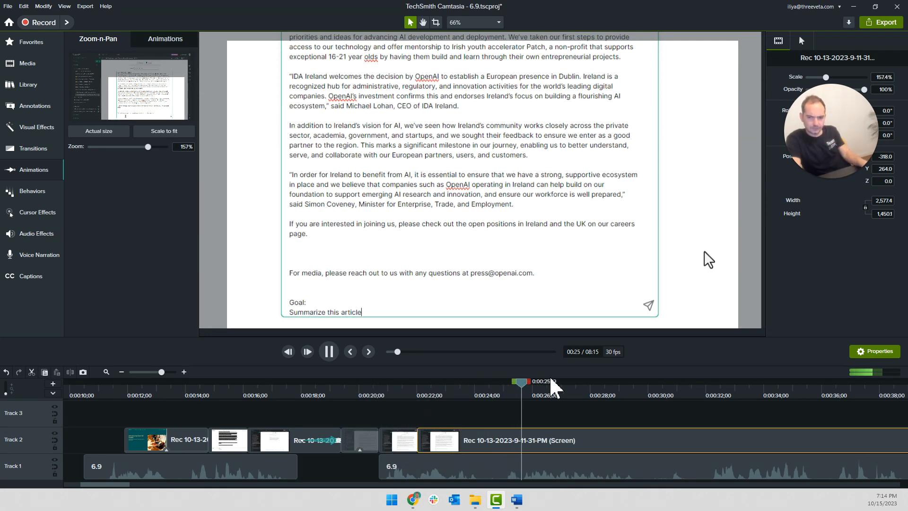
Split the screen recording on Track 2 at 0:00:25;04, once "Summarize this article" has been entered
click(506, 389)
click(507, 416)
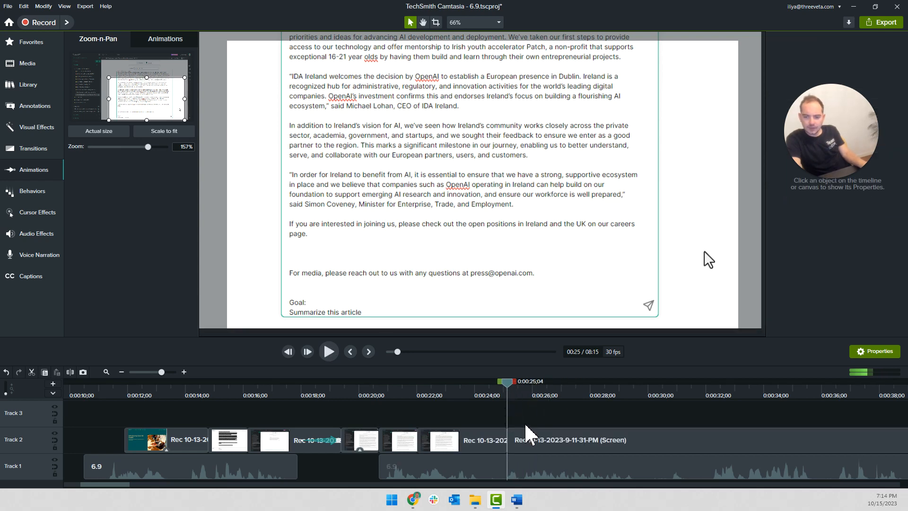
scroll(525, 436, down, 3)
Zoom the segment after the split out to fit the whole screen and set the zoom animation to end at 0:00:26;00
mouse_move(287, 385)
mouse_down()
mouse_move(318, 386)
mouse_move(293, 391)
mouse_up()
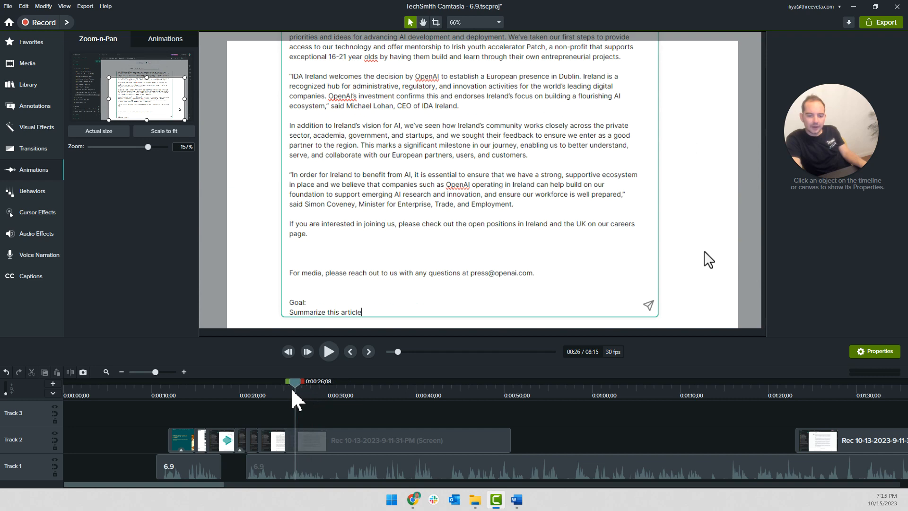
click(321, 447)
key(space)
key(space)
click(163, 134)
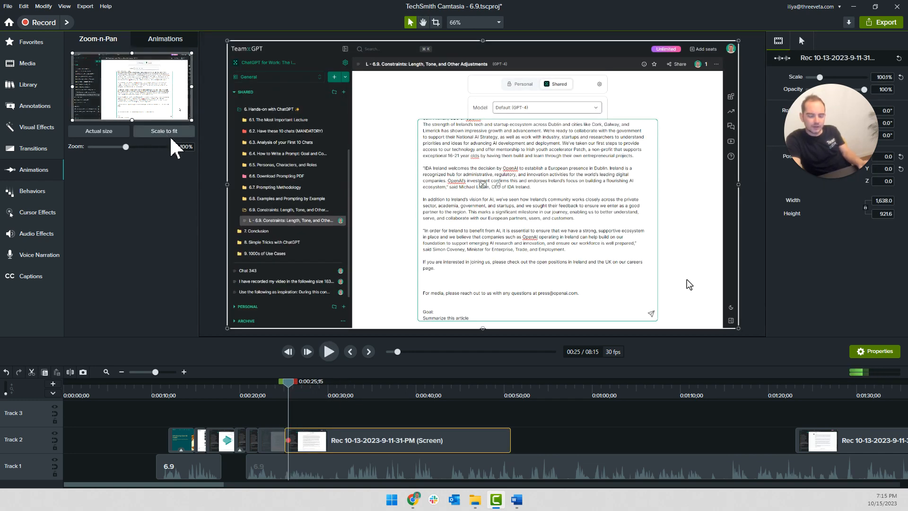
scroll(295, 447, up, 3)
scroll(294, 440, up, 2)
drag(284, 441, 351, 441)
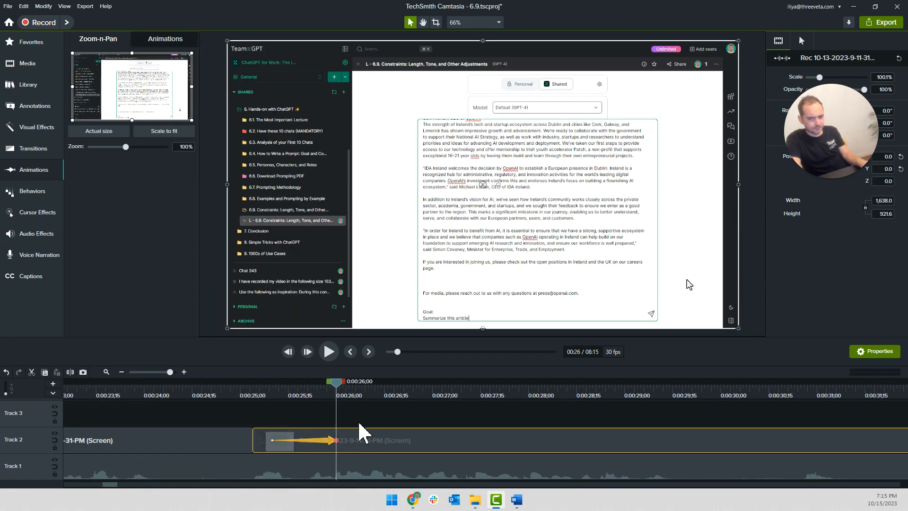
Play and scrub through the zoom-out between about 0:00:25 and 0:00:26 to check its timing
click(361, 421)
key(space)
key(space)
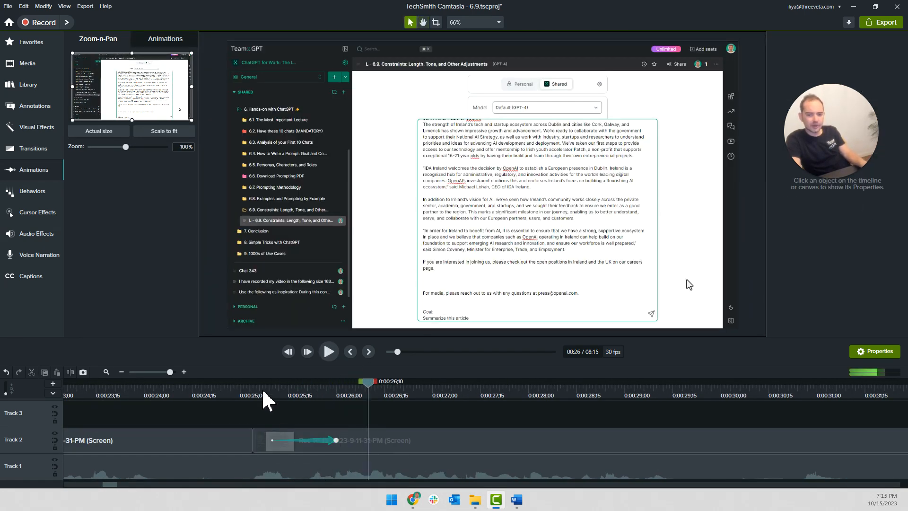
click(263, 389)
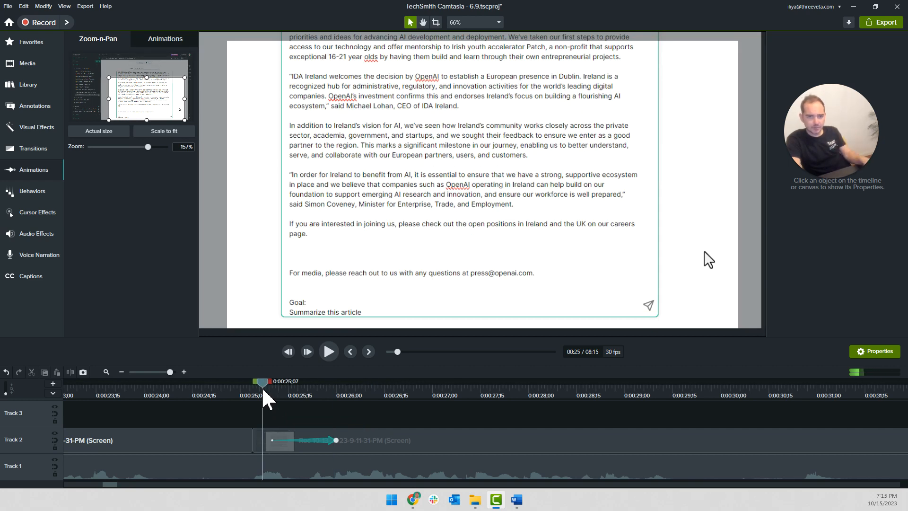
click(281, 391)
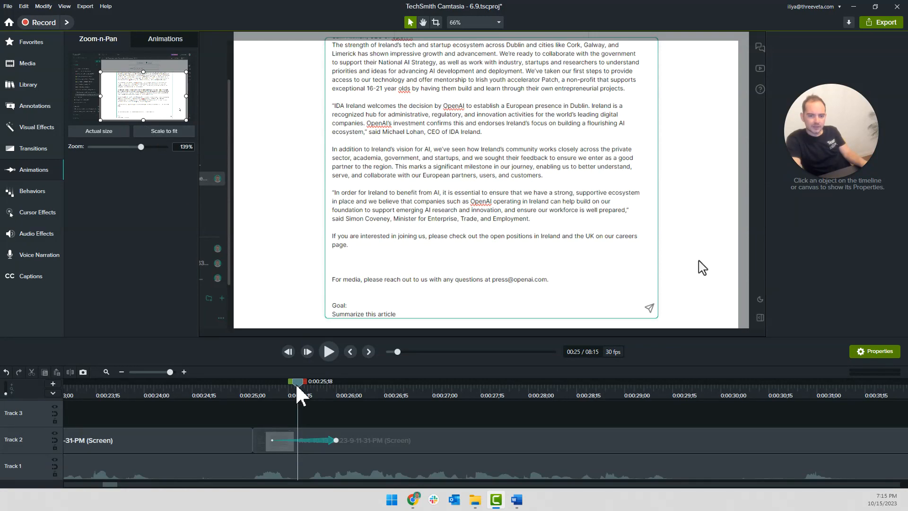
click(331, 391)
click(334, 390)
click(241, 392)
Add the _ChatGPT_for_Work_callout from the library to Track 3 near 0:00:26 and start its text with "Note: Summarization is"
ctrl+scroll(224, 395, down, 3)
key(space)
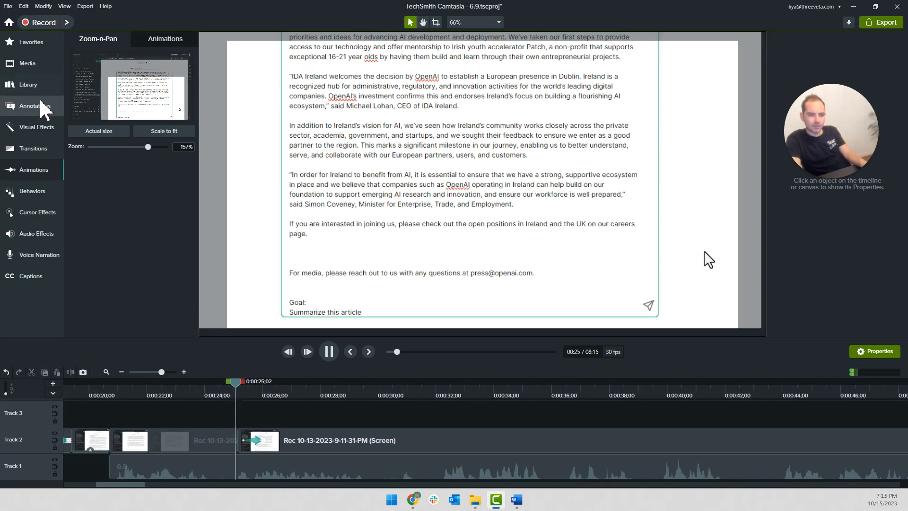
click(29, 84)
right_click(127, 108)
click(172, 112)
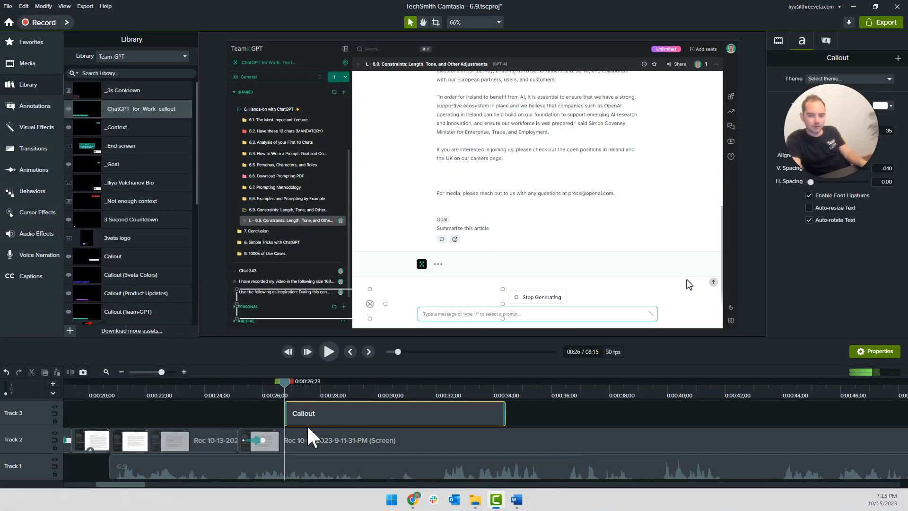
double_click(293, 299)
text(Note:)
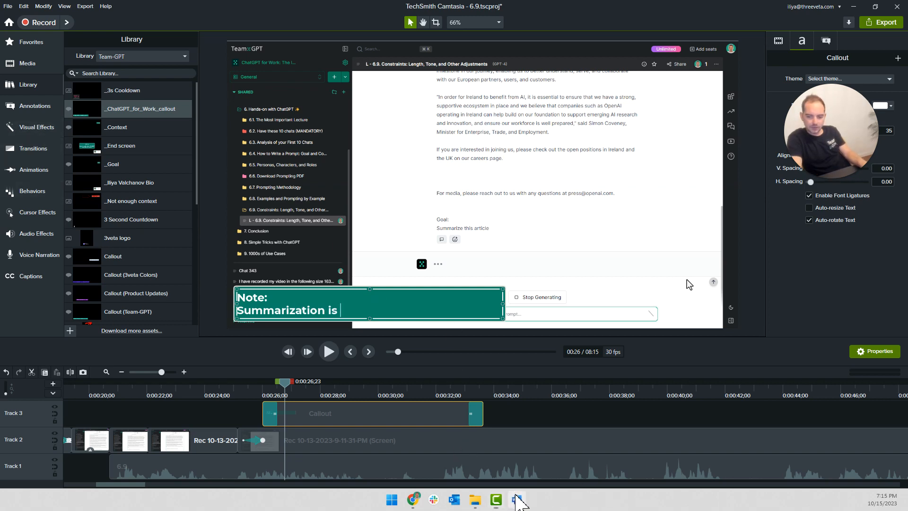
Switch to the Word script and copy "summarization is one of the key use cases of ChatGPT."
click(517, 500)
scroll(365, 259, down, 4)
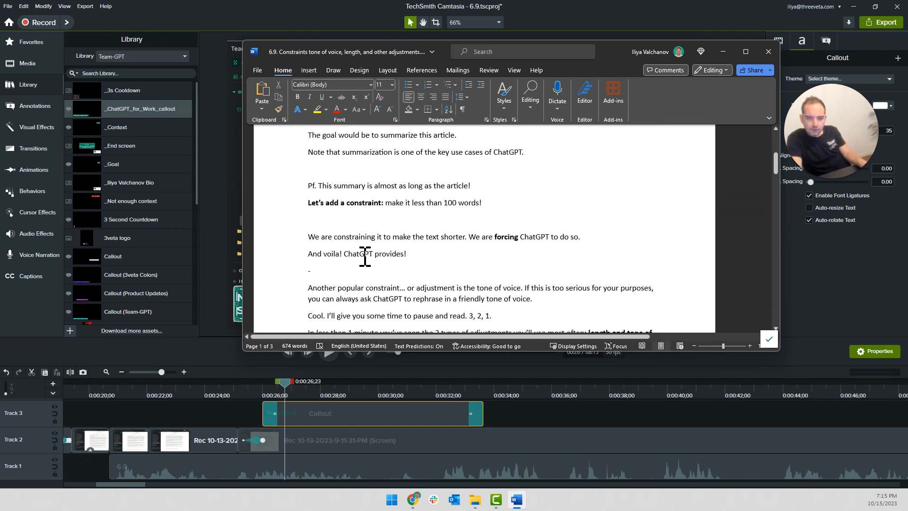
scroll(365, 259, up, 2)
double_click(363, 211)
click(413, 213)
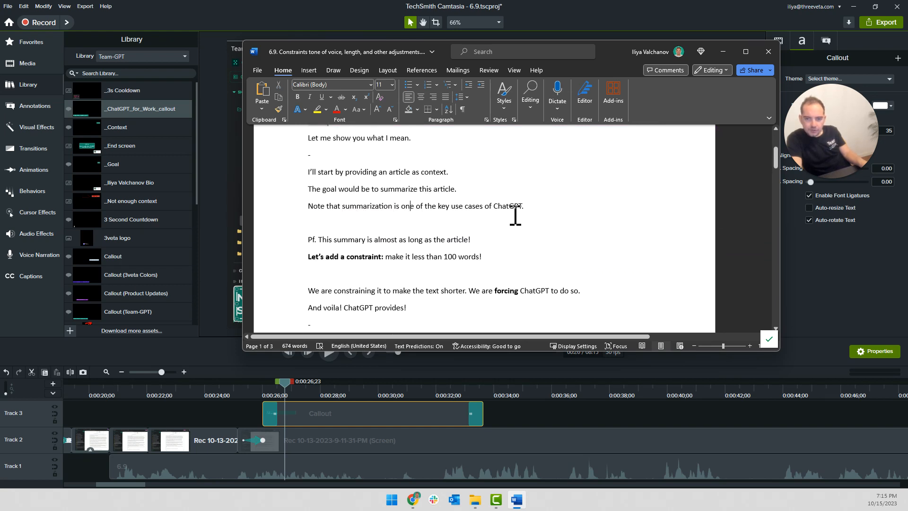
drag(520, 215, 367, 216)
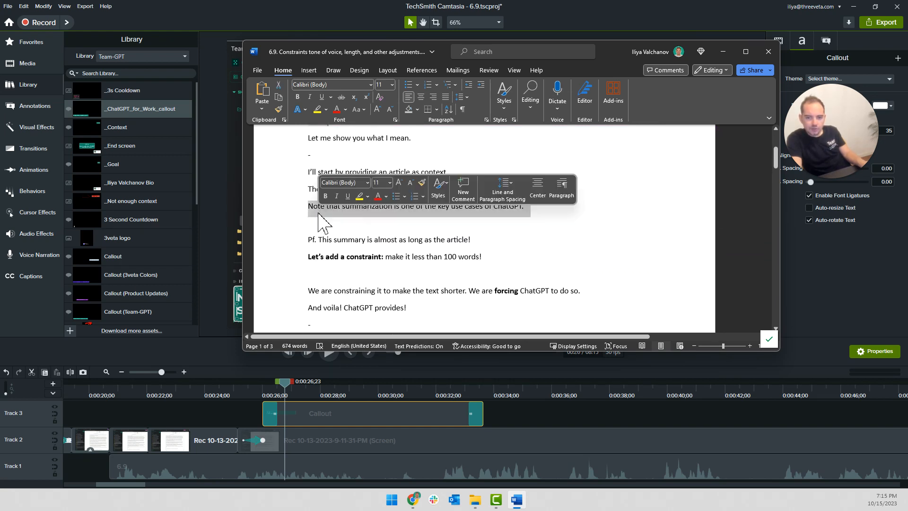
shift+click(343, 210)
key(ctrl+c)
Back in Camtasia, paste the copied sentence as the callout's second line and widen the callout so the sentence fits on one line
key(alt+Tab)
double_click(283, 308)
right_click(312, 311)
click(360, 422)
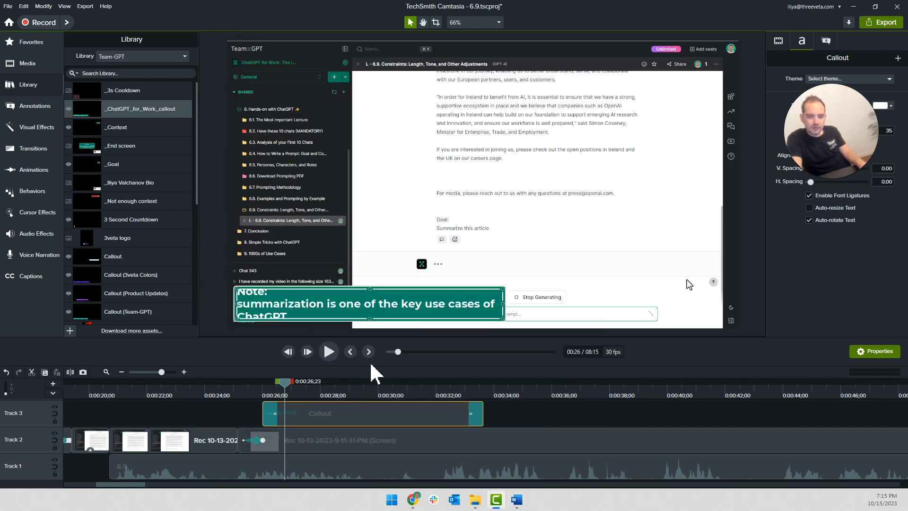
drag(504, 304, 566, 310)
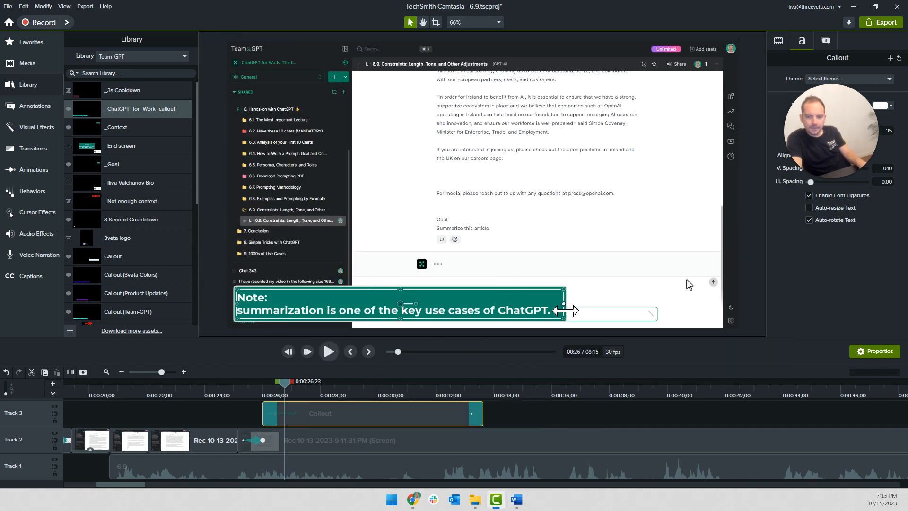
Play the callout section from 0:00:25;07 and capitalize the first letter of "Summarization" in the callout
click(253, 408)
click(240, 391)
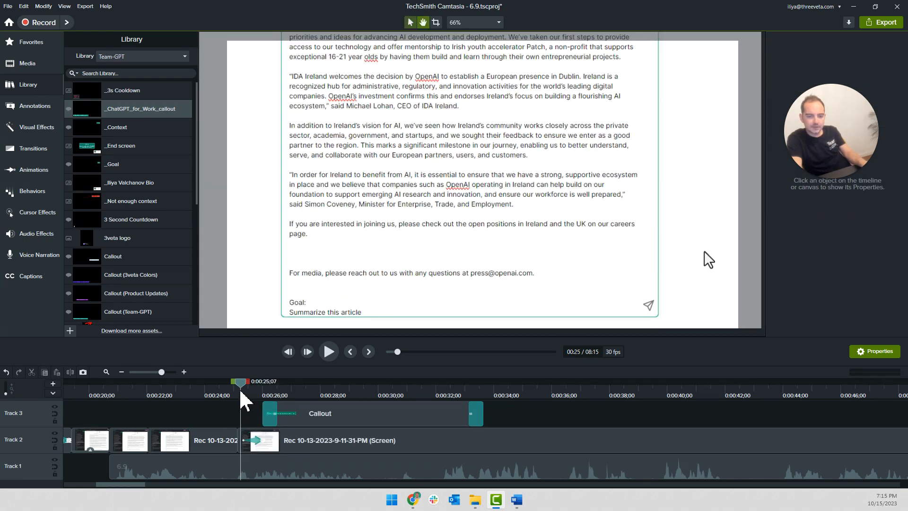
key(space)
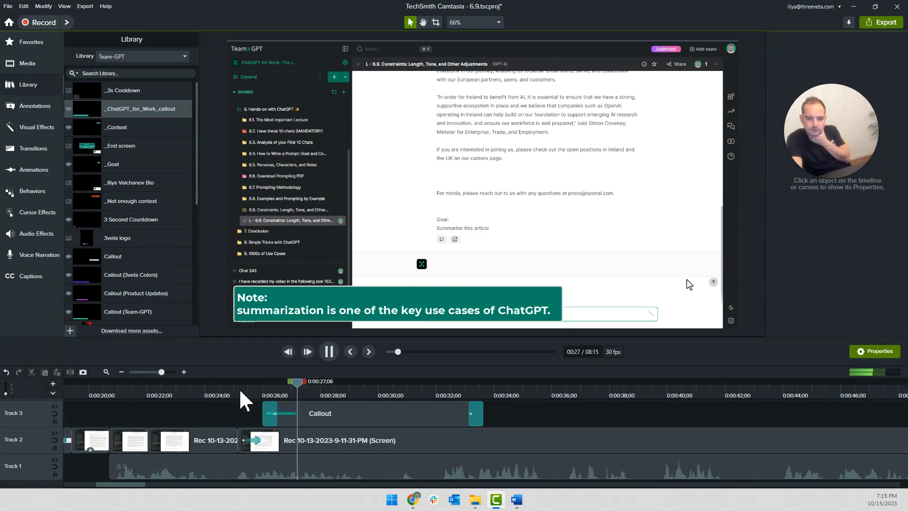
key(space)
double_click(253, 306)
click(241, 312)
key(BackSpace)
text(S)
Shorten the callout on Track 3 to end at about 0:00:30, just after the narrated note, and play on from there
click(256, 407)
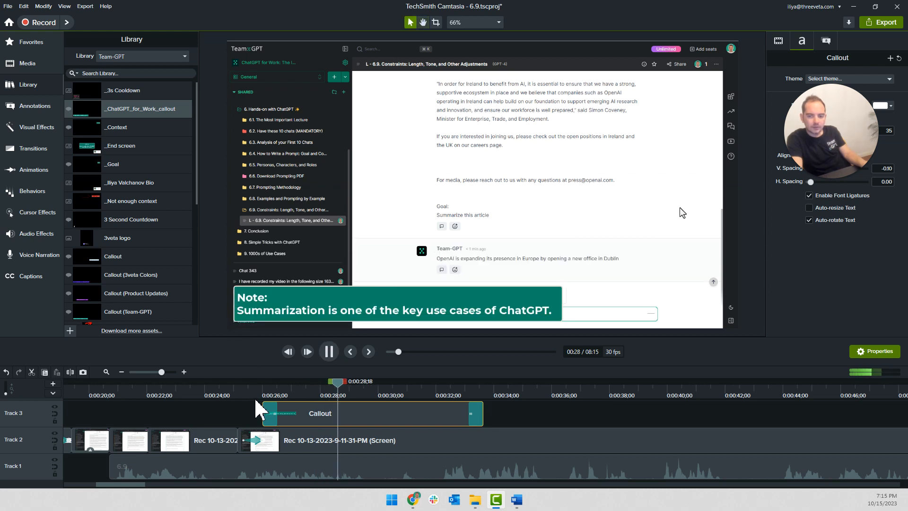
click(343, 424)
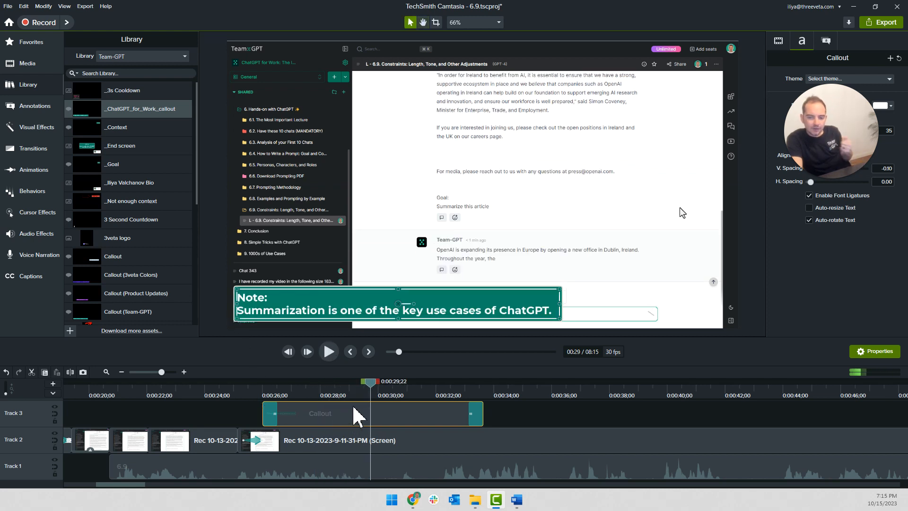
drag(485, 418, 380, 421)
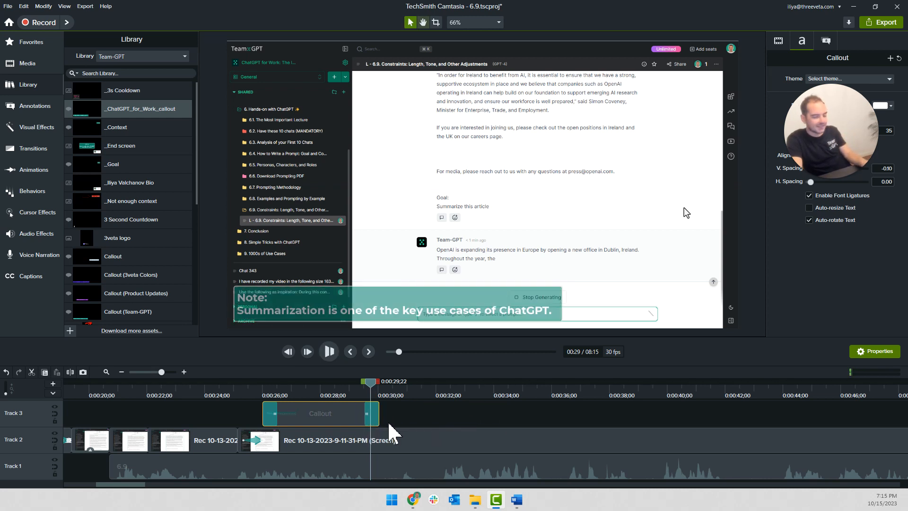
key(space)
key(space)
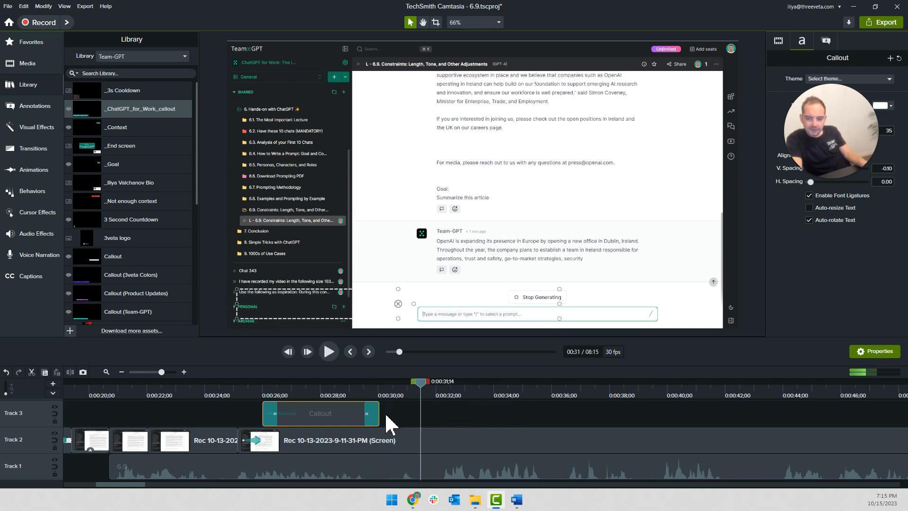
Split the screen recording on Track 2 at 0:00:27;04, while the ChatGPT response is starting
drag(333, 391, 302, 388)
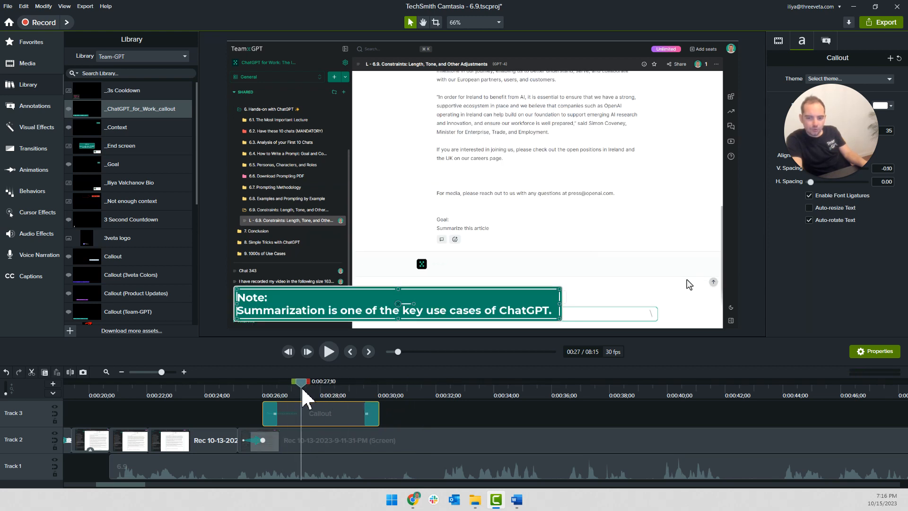
click(295, 448)
key(s)
Apply a clip speed of 5.03x to the screen recording segment after the 0:00:27;04 split
scroll(295, 403, down, 3)
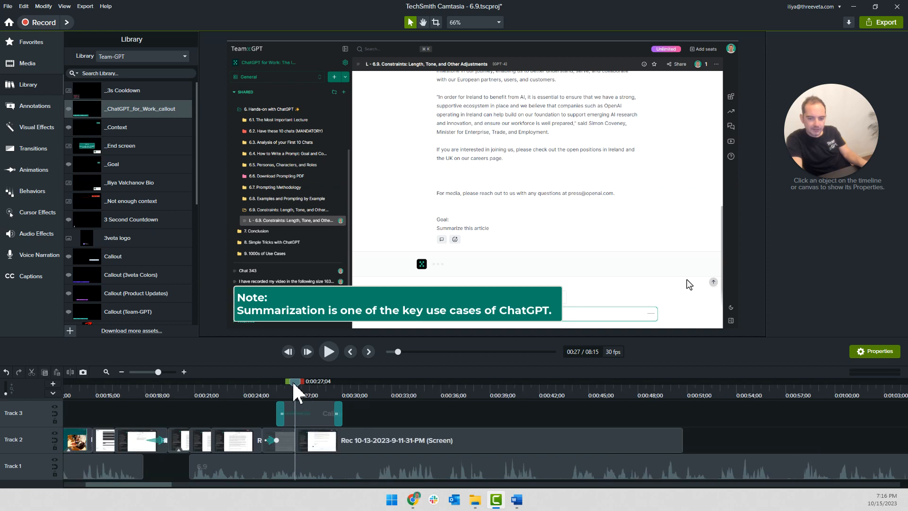
drag(295, 384, 376, 392)
click(391, 449)
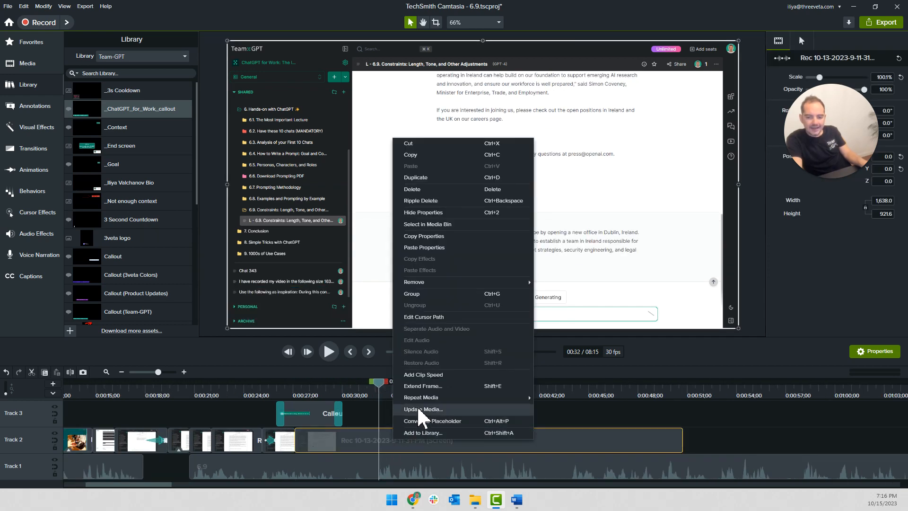
click(413, 374)
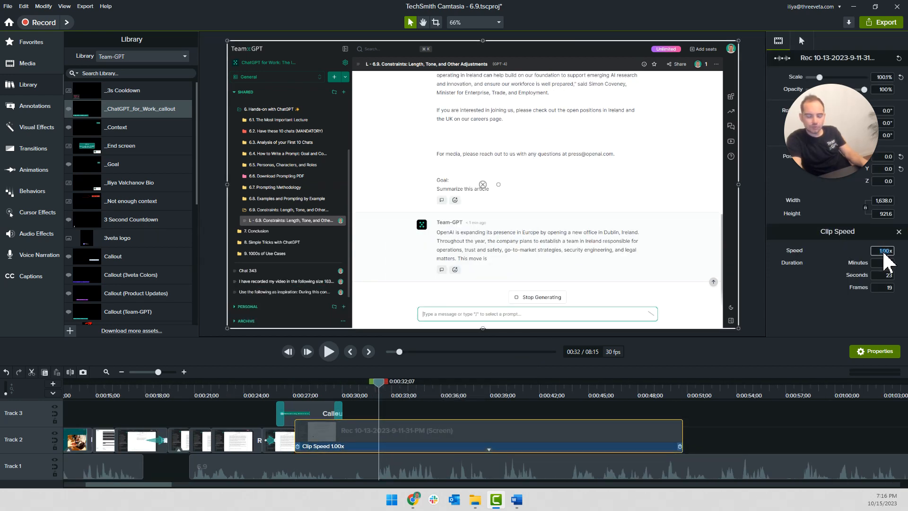
text(5)
key(Return)
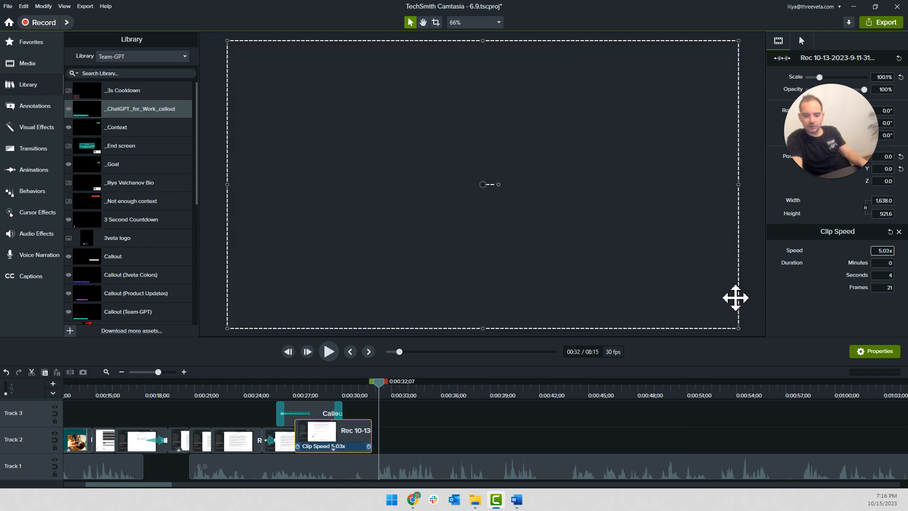
click(397, 432)
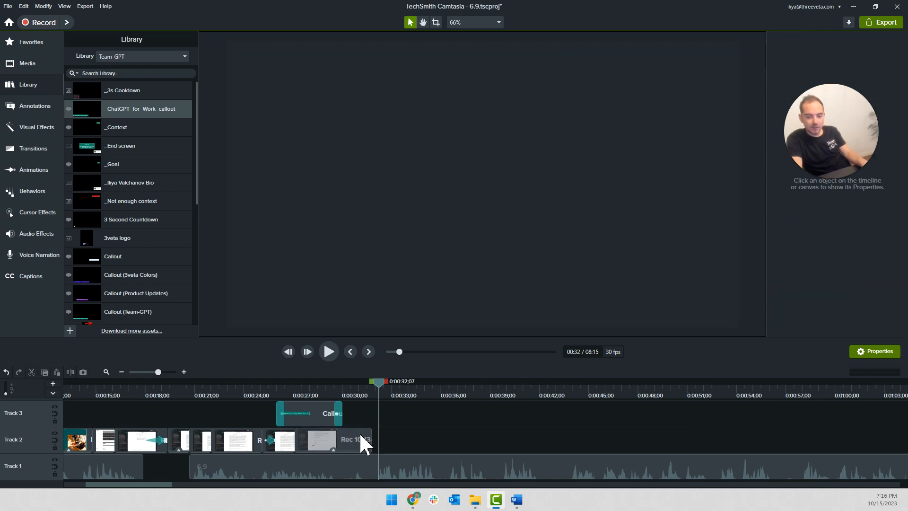
Play the callout and sped-up response section from 0:00:26;02 to check the pacing
click(364, 439)
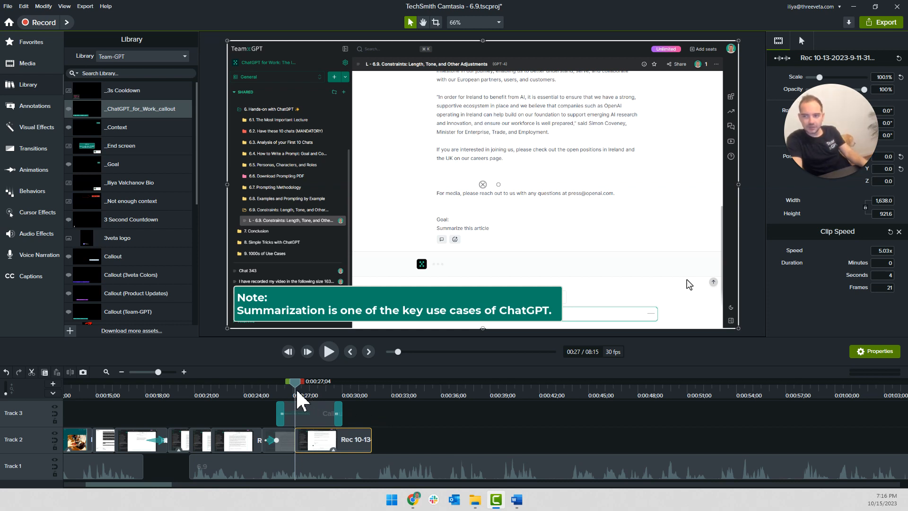
click(388, 429)
click(277, 391)
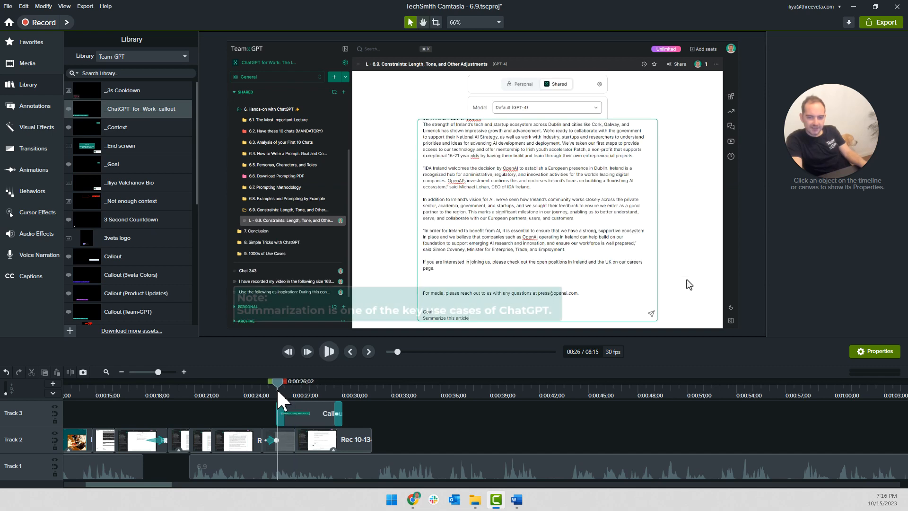
key(space)
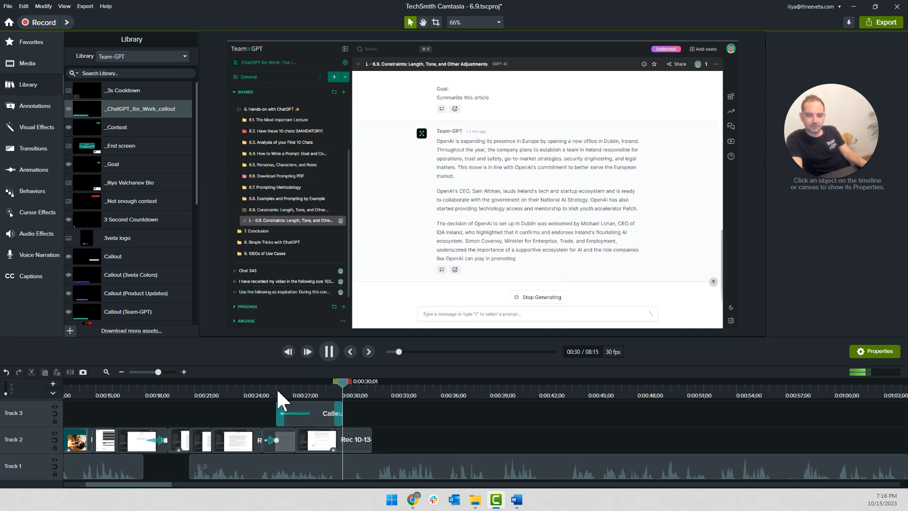
key(space)
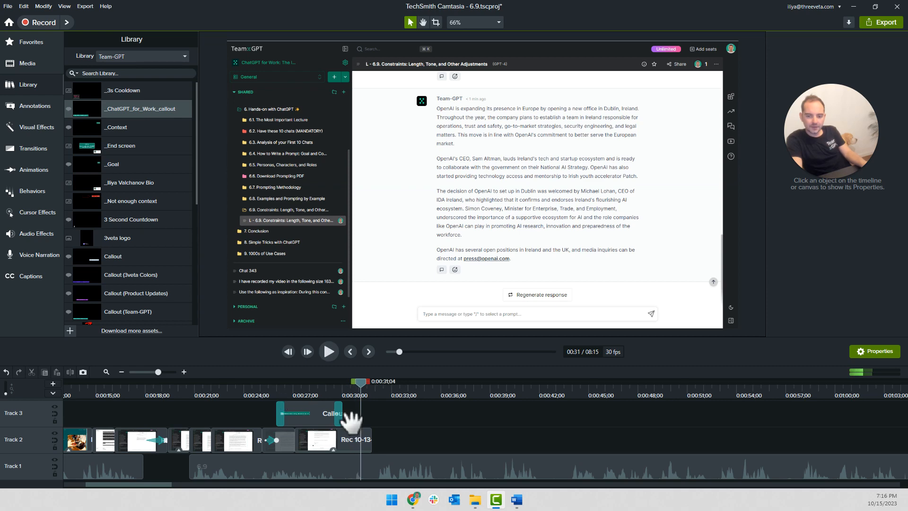
Move the following screen recording on Track 2 back so that it starts at the sped-up segment's end, at 0:00:31;25
key(space)
scroll(462, 435, down, 4)
drag(560, 437, 232, 438)
key(ctrl+comma)
scroll(232, 433, up, 4)
drag(249, 437, 171, 443)
scroll(223, 419, down, 3)
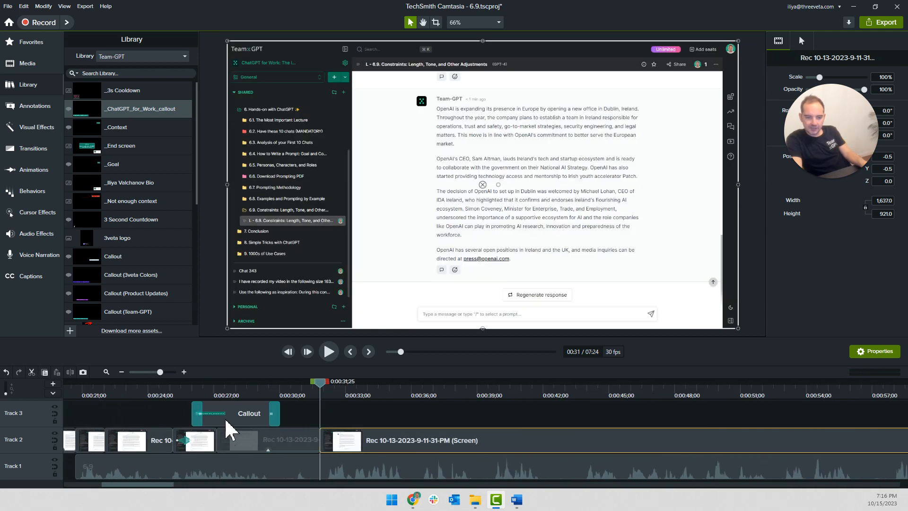
Split the narration on Track 1 at 0:00:29;27, near the end of the summarization callout
key(space)
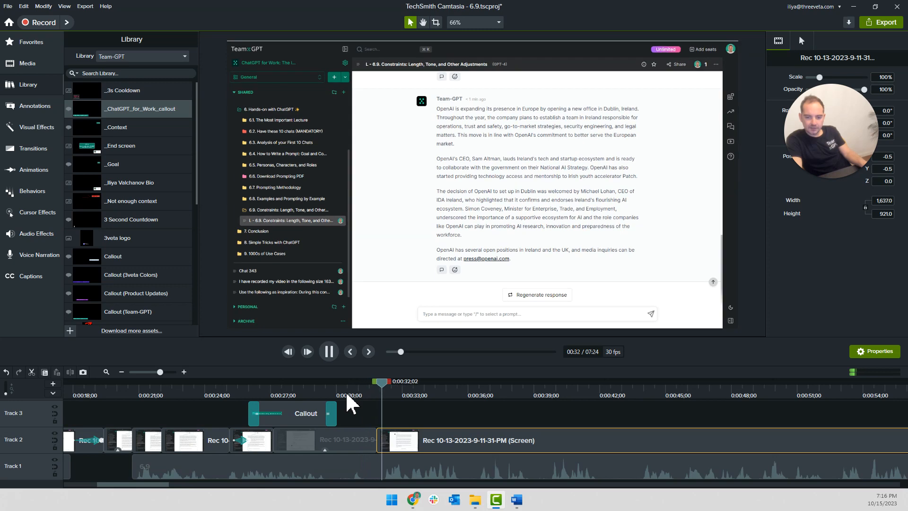
click(304, 390)
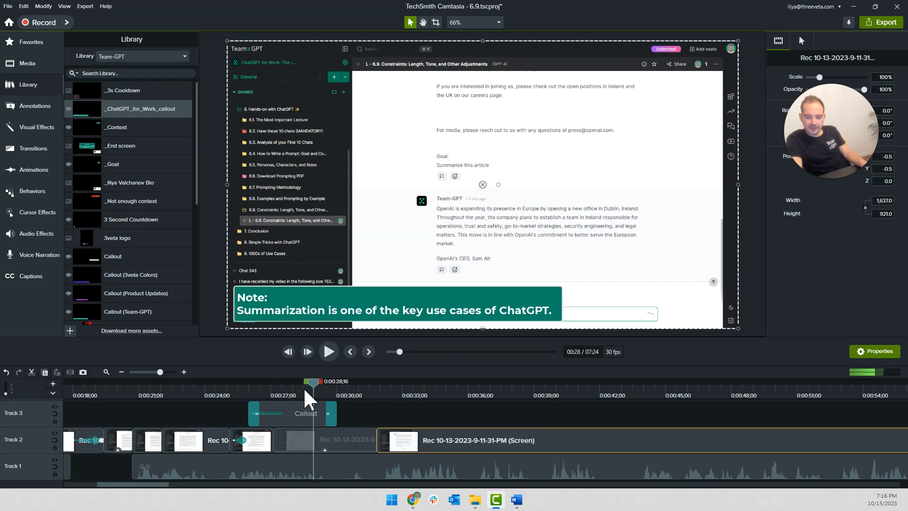
key(space)
click(345, 468)
key(s)
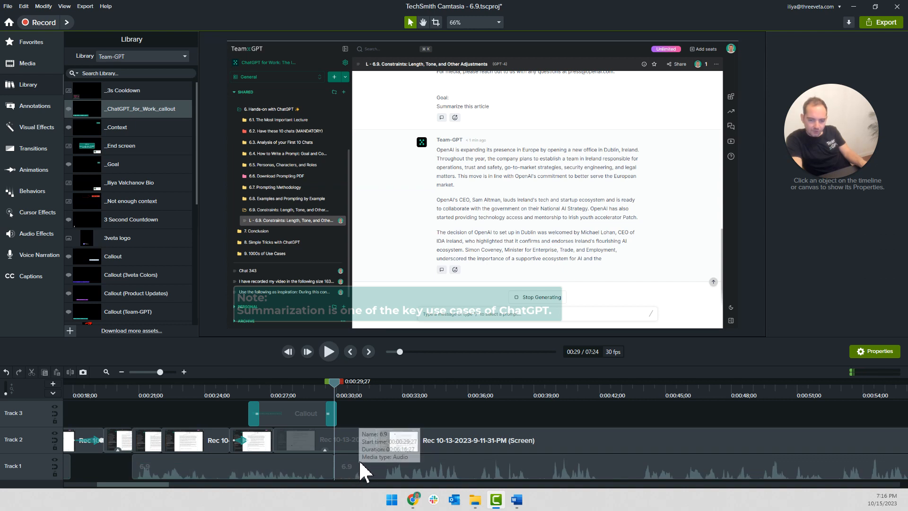
Move the narration segment after the split later on Track 1 so that it starts at 0:00:31;13
key(space)
key(space)
drag(345, 464, 377, 465)
scroll(387, 436, up, 2)
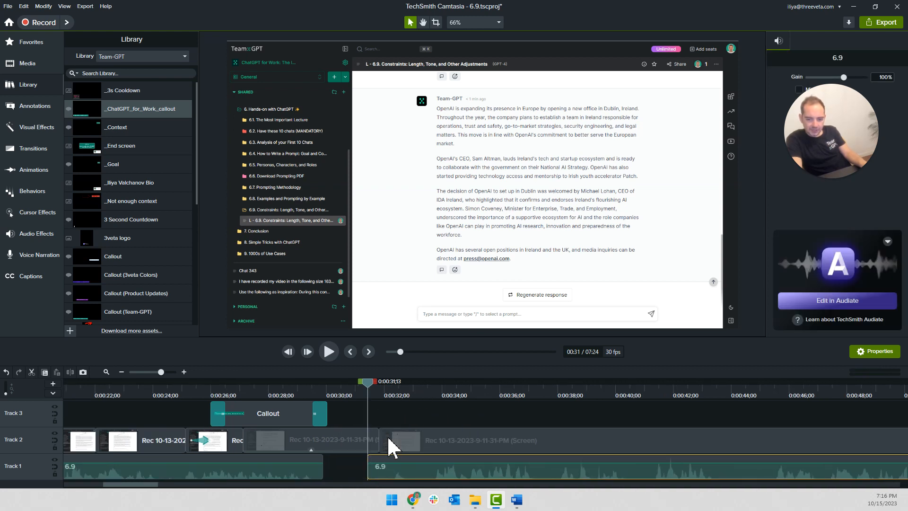
Cut the opening of the second narration segment up to 0:00:32;07 and move the rest back to start at 0:00:31;25
scroll(387, 435, up, 2)
drag(368, 383, 418, 400)
key(s)
click(399, 459)
key(Delete)
drag(445, 464, 421, 464)
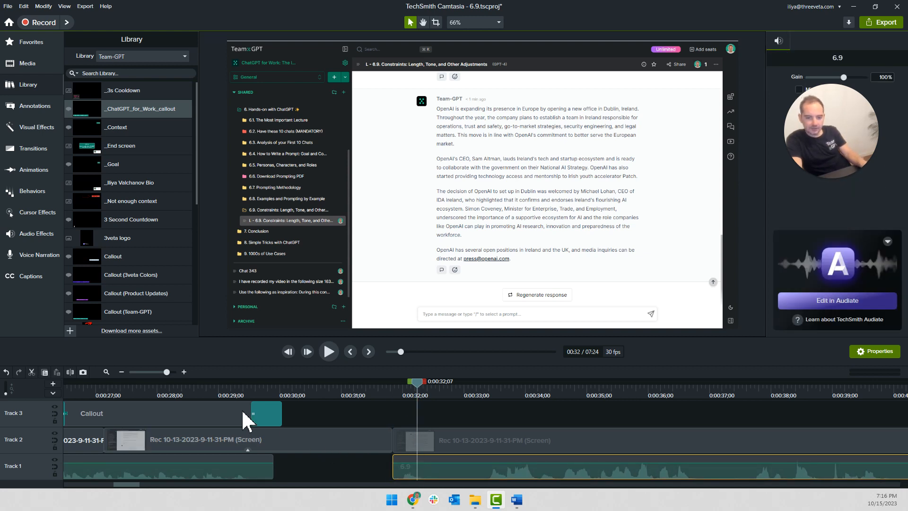
Add the _3s Cooldown library asset to Track 3 so that it starts at 0:00:30;20
scroll(213, 418, down, 2)
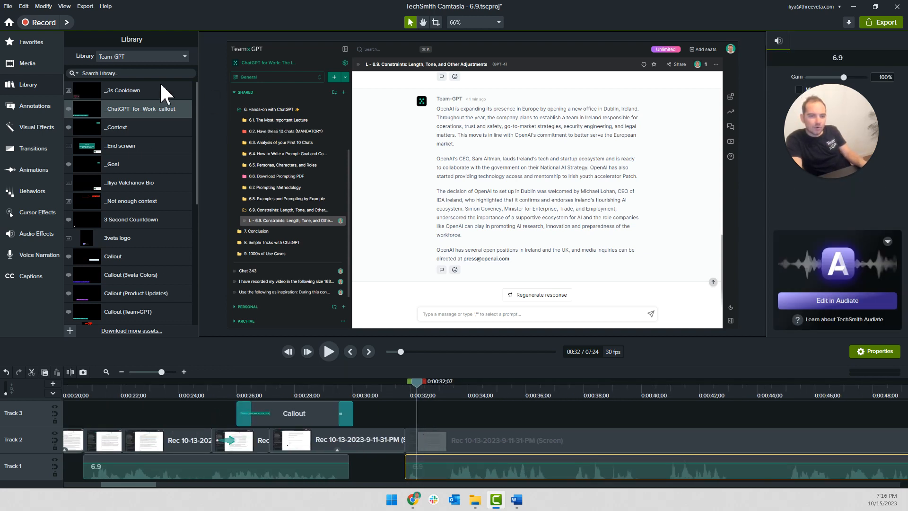
right_click(137, 94)
click(158, 98)
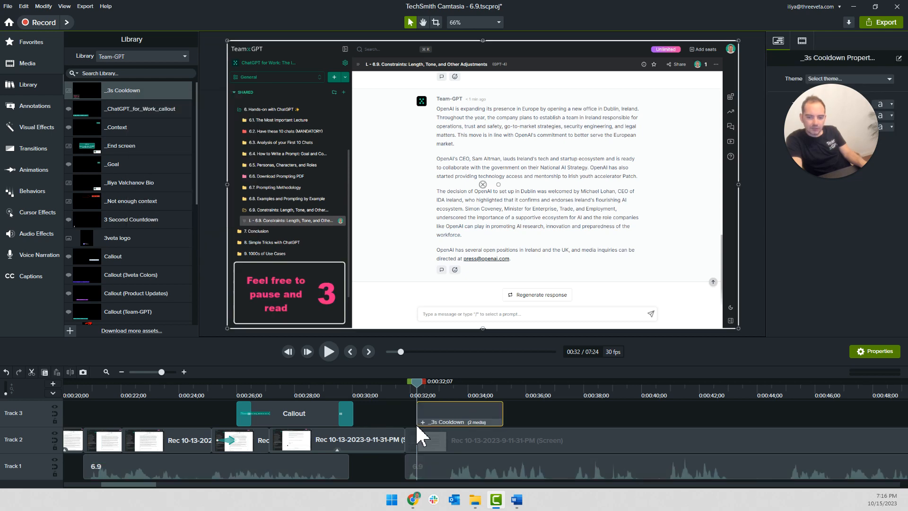
drag(431, 414, 357, 416)
drag(350, 382, 369, 384)
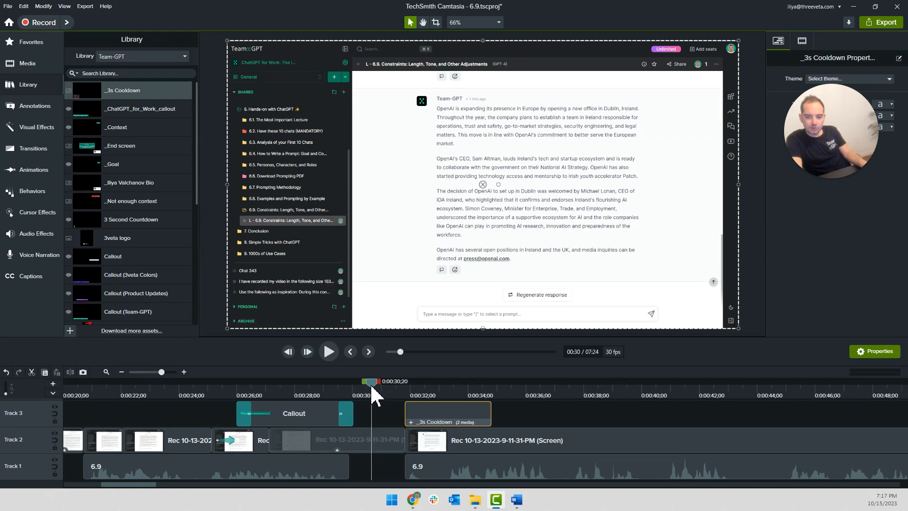
drag(394, 415, 390, 413)
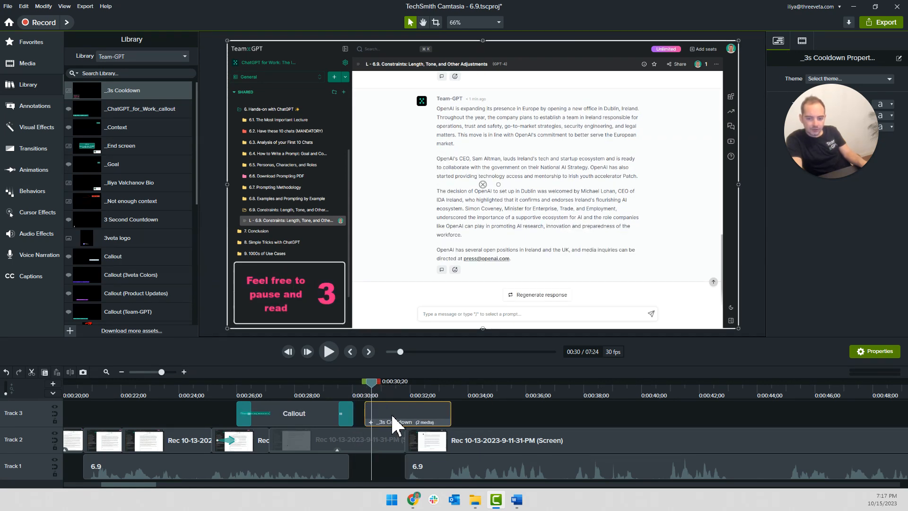
Move the narration segment on Track 1 later so that it starts where the _3s Cooldown clip ends
click(401, 473)
drag(415, 465, 470, 463)
click(437, 455)
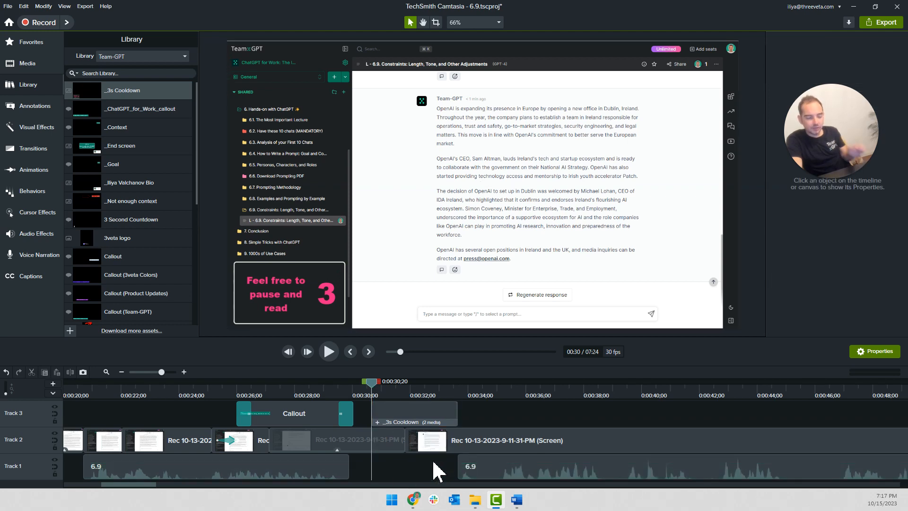
Play the section from the summarization callout through the cooldown and following narration to check the pacing
click(271, 393)
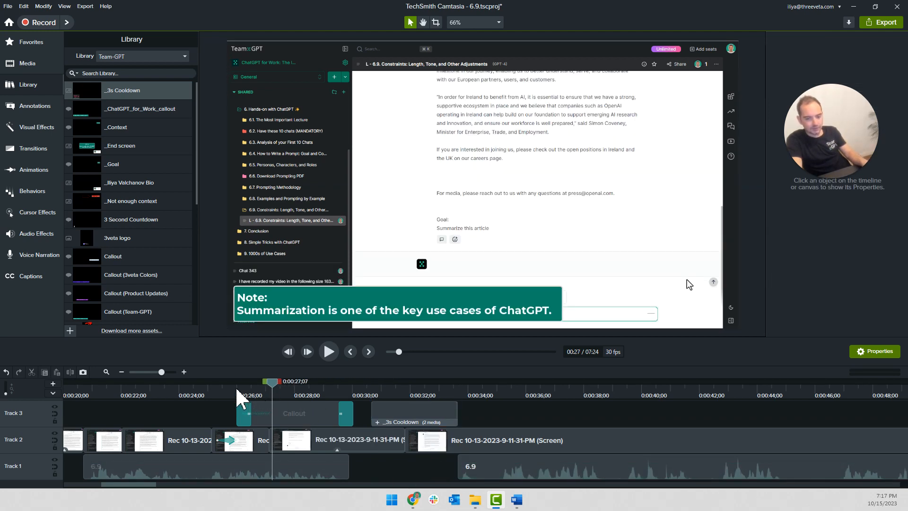
key(space)
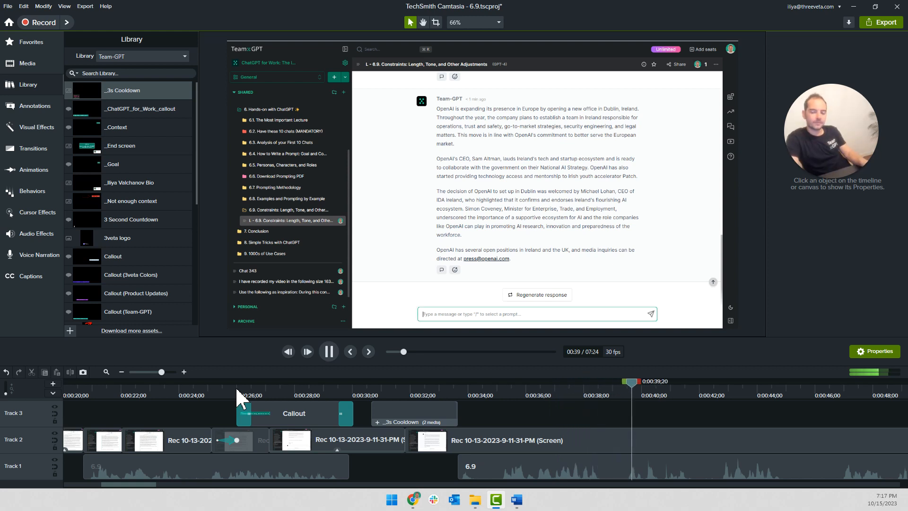
scroll(575, 426, down, 2)
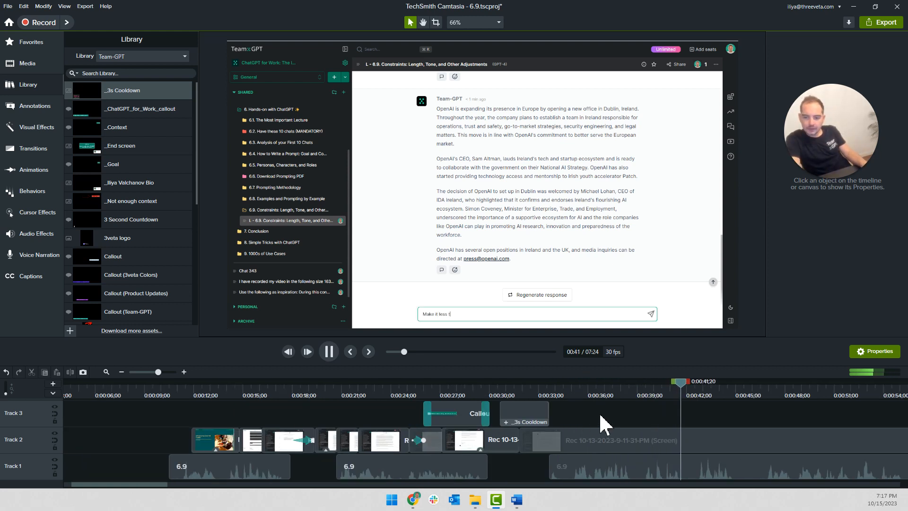
Split the screen recording on Track 2 at 0:00:39;00, just before the new prompt is typed
key(space)
scroll(615, 416, right, 2)
click(527, 391)
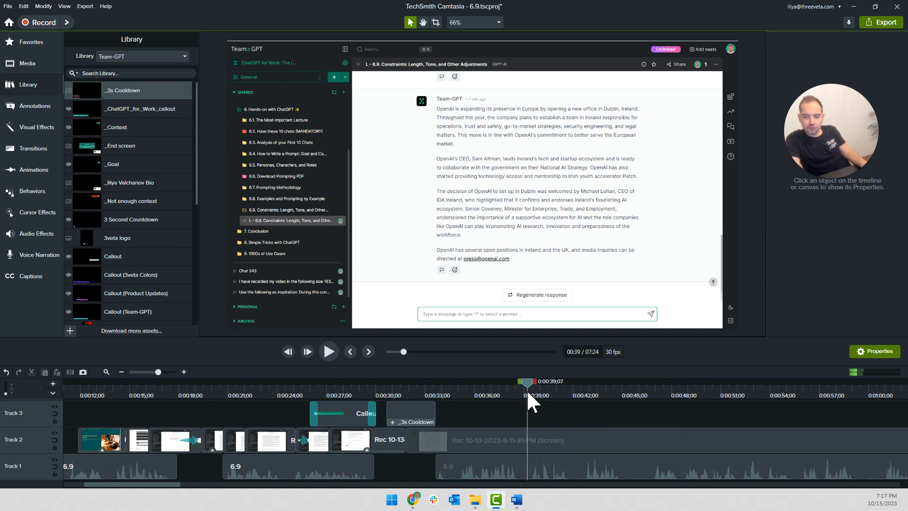
drag(525, 382, 522, 384)
click(523, 432)
key(s)
scroll(531, 417, up, 3)
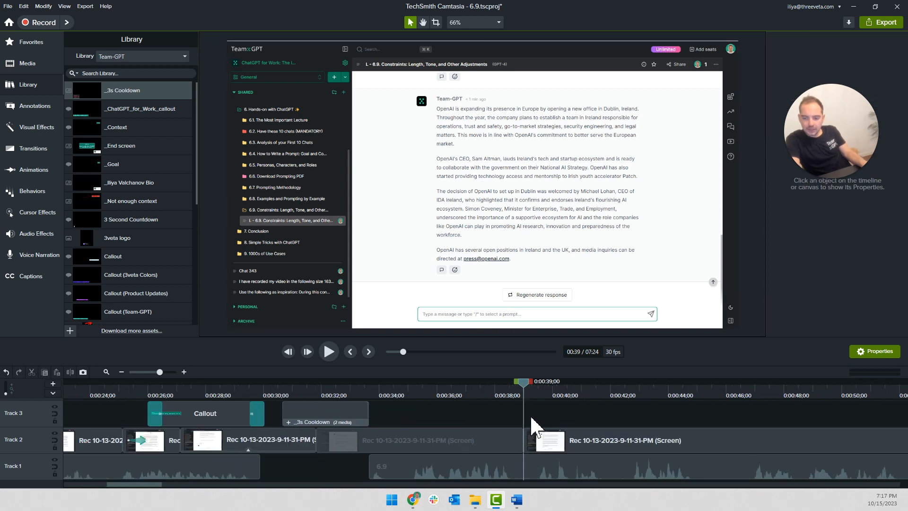
Move the screen recording after the 0:00:39;00 split later on Track 2 so that it starts at about 0:00:41;15
key(space)
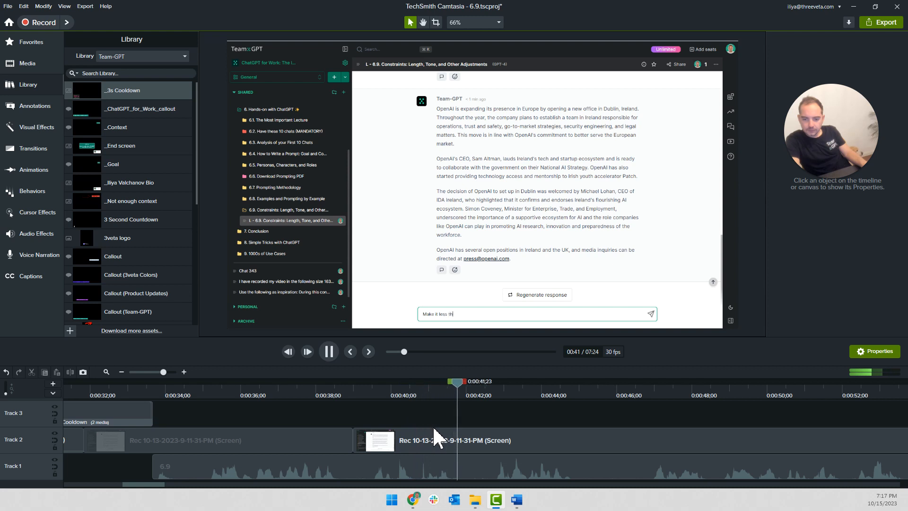
drag(412, 442, 520, 462)
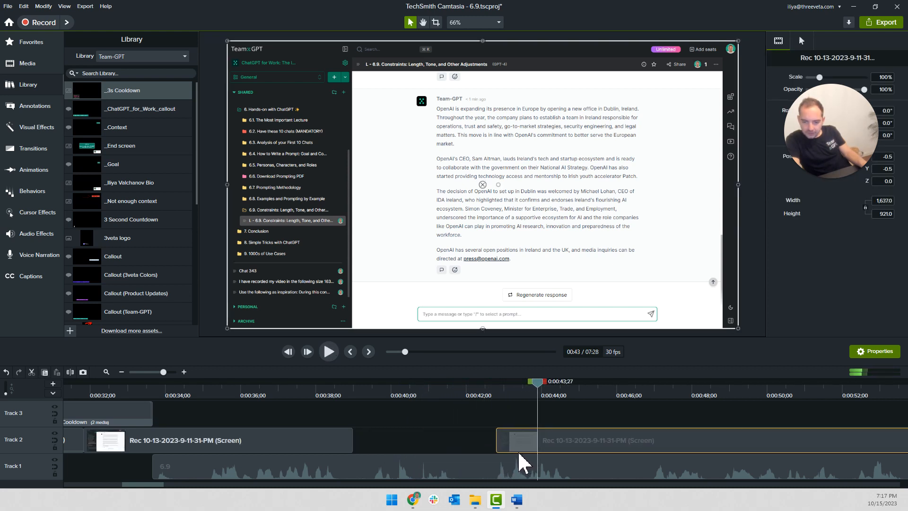
click(444, 447)
click(340, 392)
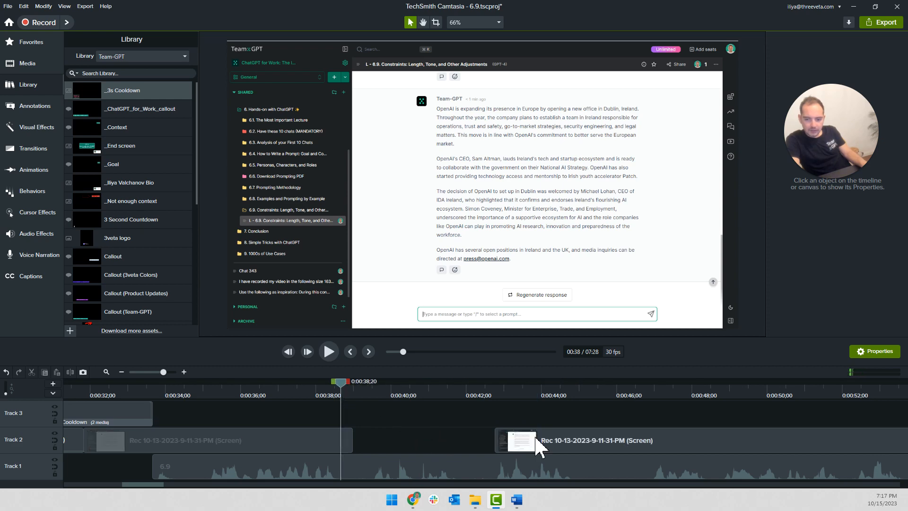
click(494, 389)
key(space)
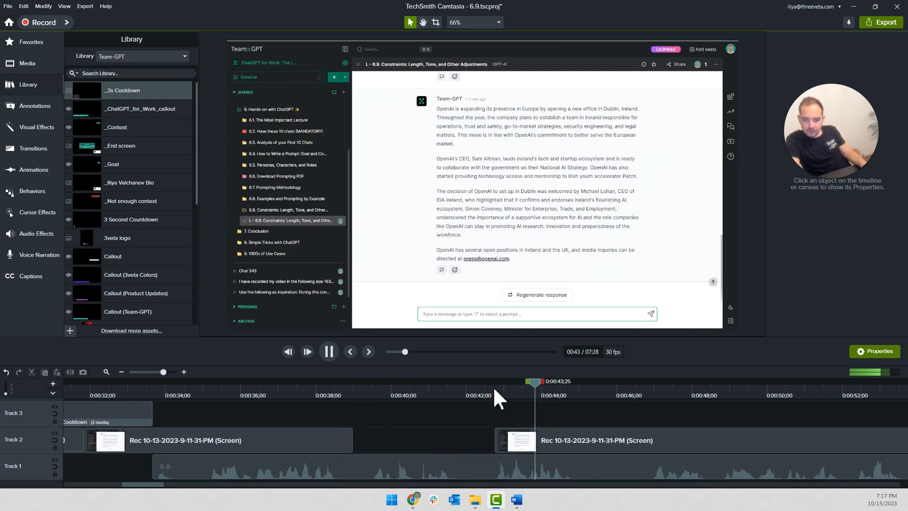
click(494, 395)
drag(549, 452, 502, 456)
Split the preceding screen recording at 0:00:38;18 and extend the frame of the short end piece up to the next clip
click(338, 394)
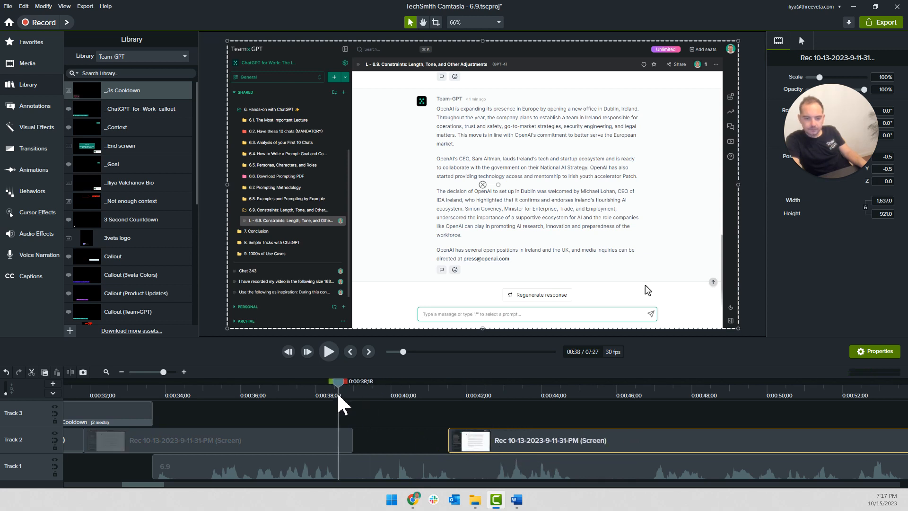
click(342, 445)
key(s)
key(shift+e)
text(5)
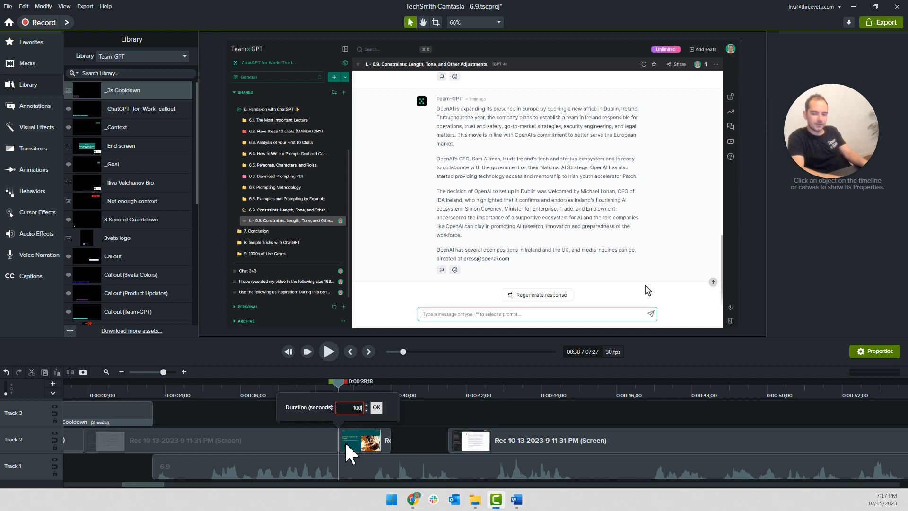
key(Return)
Duplicate the summarization callout on Track 3 and place the copy so that it starts at about 0:00:38;00
scroll(297, 419, down, 3)
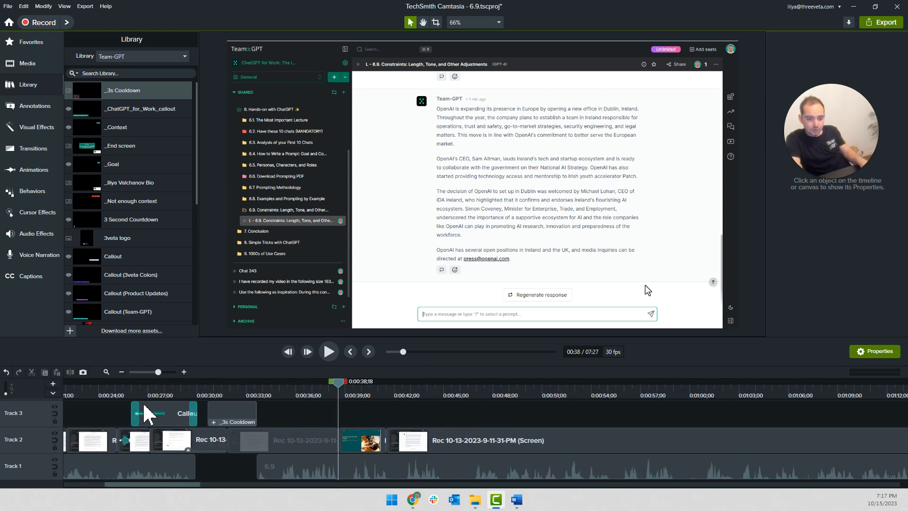
click(165, 415)
key(ctrl+c)
key(ctrl+v)
scroll(362, 417, up, 3)
drag(393, 416, 363, 414)
Replace the copied callout's text with "Let's add a constraint!" and shrink its box to fit the single line
double_click(311, 305)
key(BackSpace)
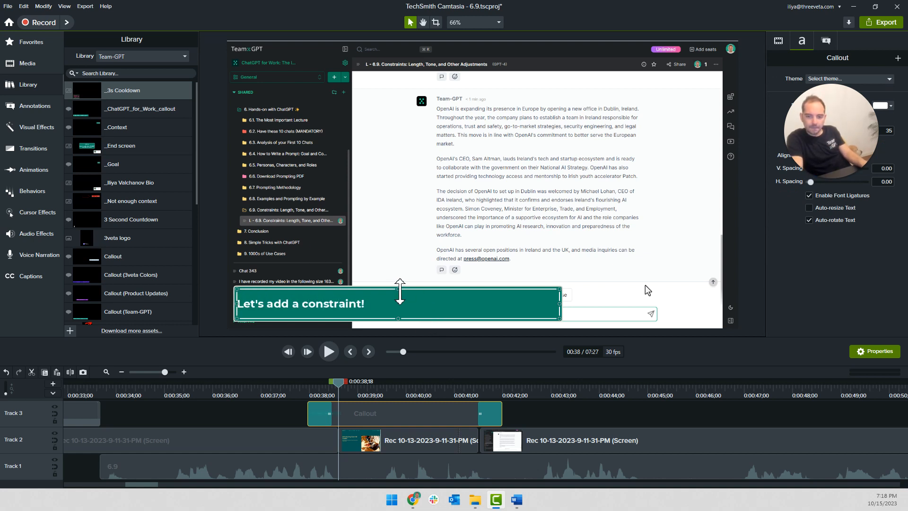
drag(399, 292, 399, 300)
drag(562, 310, 374, 312)
click(293, 412)
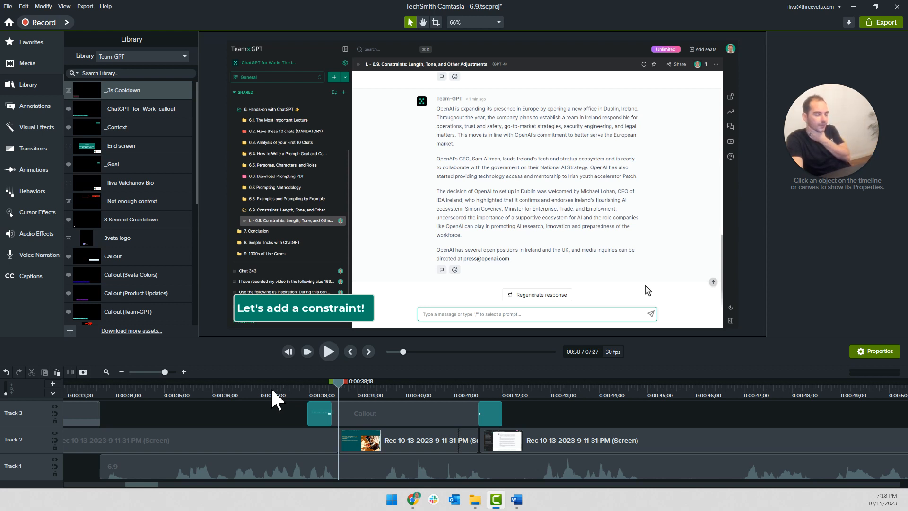
click(325, 311)
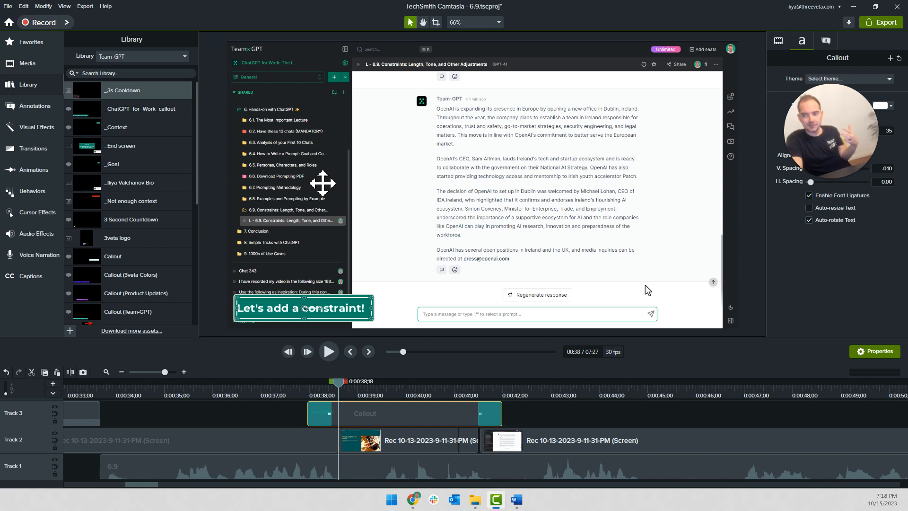
click(302, 415)
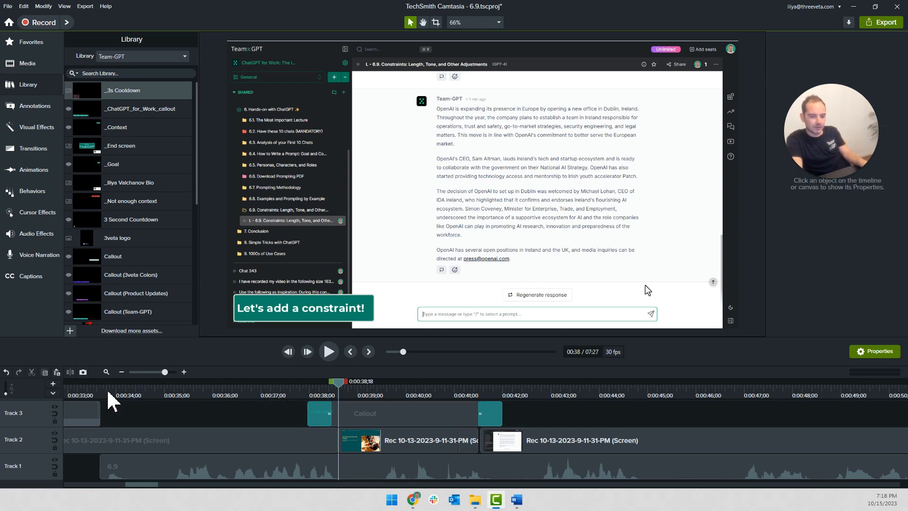
Play the timeline from 0:00:27;27 through the cooldown to check the timing of the constraint callout
scroll(155, 395, down, 3)
click(166, 387)
click(158, 390)
click(103, 391)
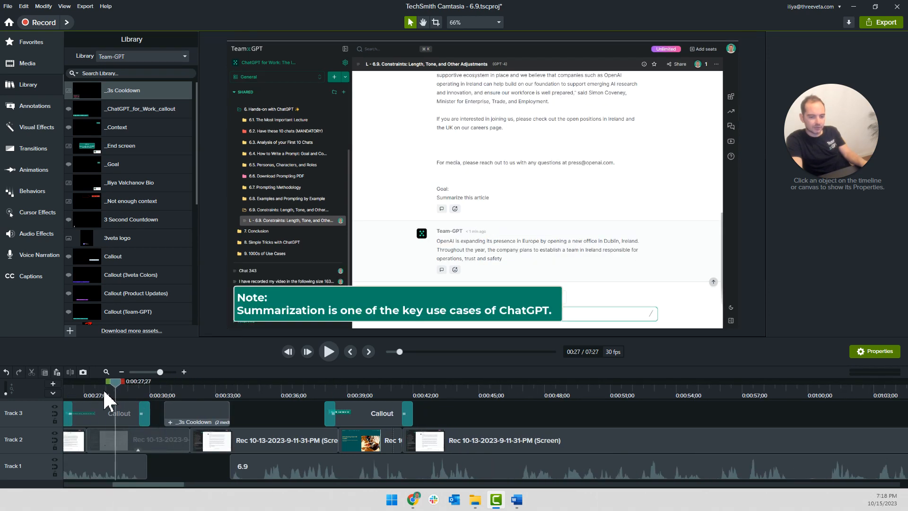
key(space)
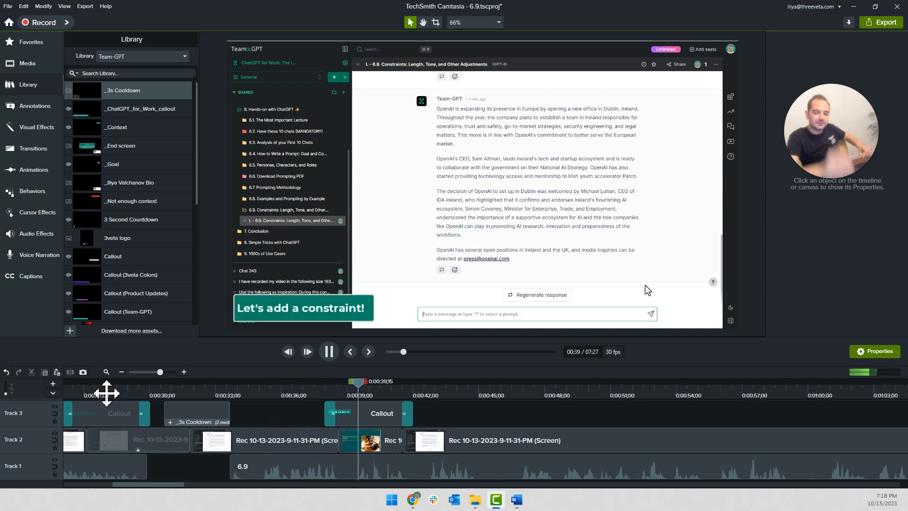
Move the "Let's add a constraint!" callout later on Track 3 so that it starts at about 0:00:40;07
key(space)
drag(355, 419, 403, 431)
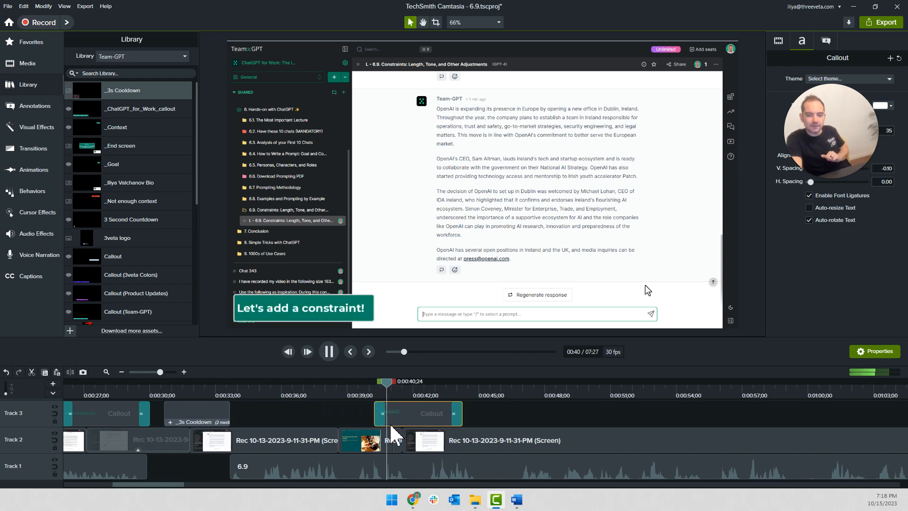
key(space)
click(366, 447)
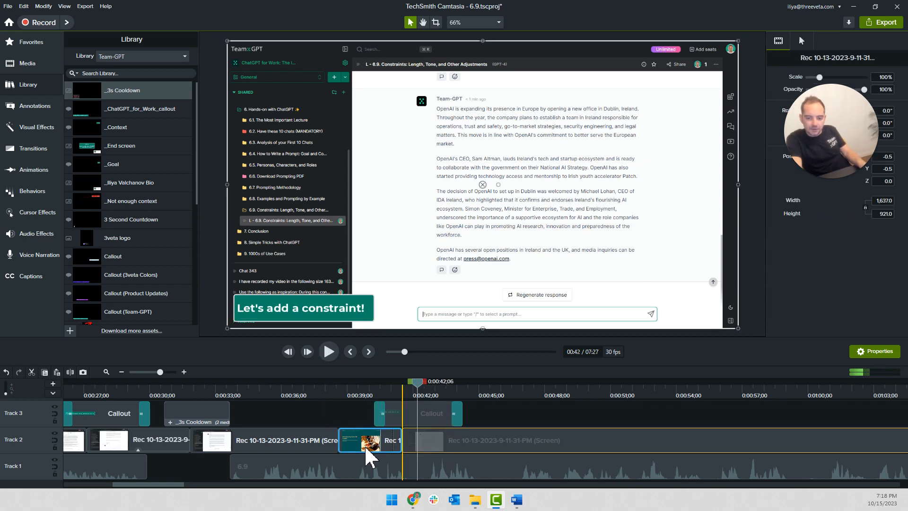
Add a zoom-and-pan animation at 0:00:42;09 that zooms to 159% on the response's end and message box
click(391, 391)
key(space)
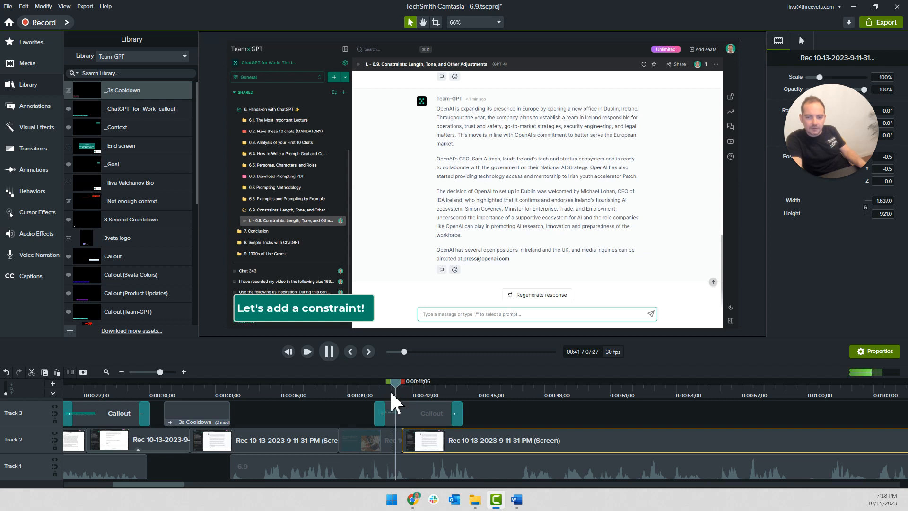
key(space)
scroll(441, 427, up, 1)
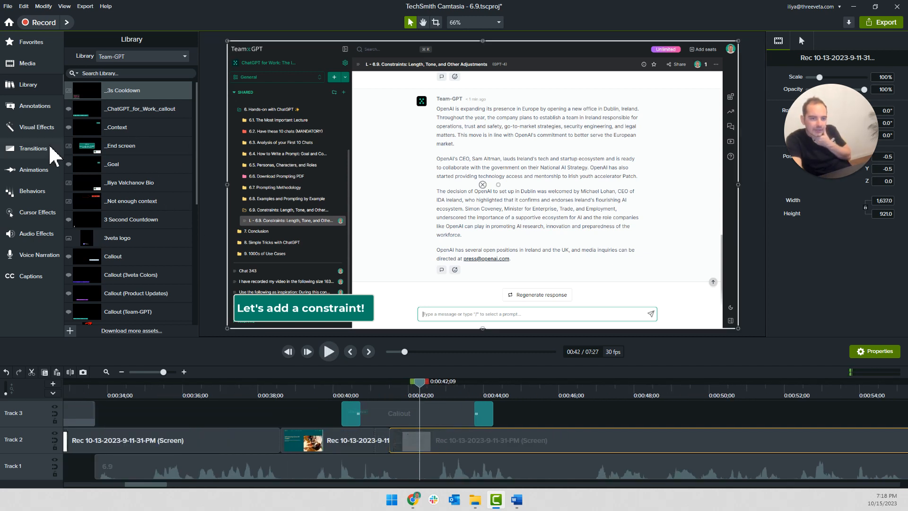
click(33, 169)
drag(73, 53, 105, 71)
drag(191, 72, 181, 79)
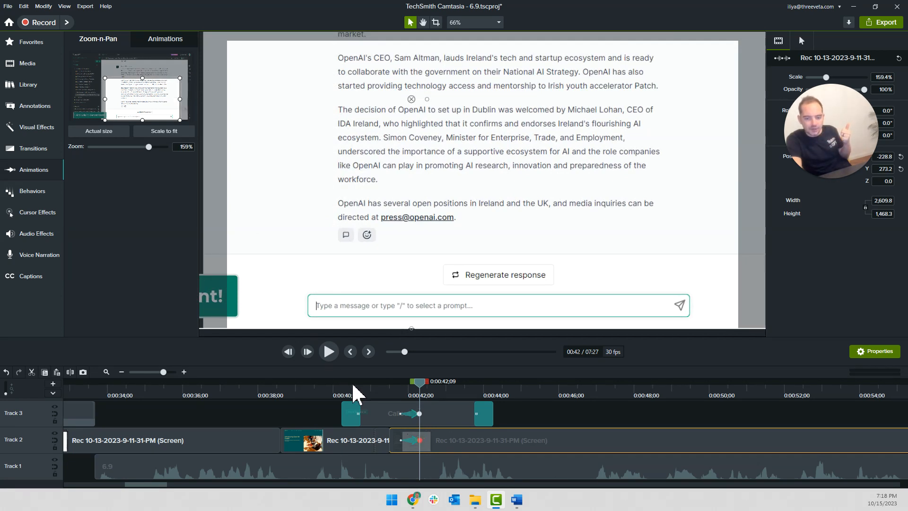
Remove the zoom animation from the constraint callout and trim the callout's end to 0:00:42;09
click(413, 418)
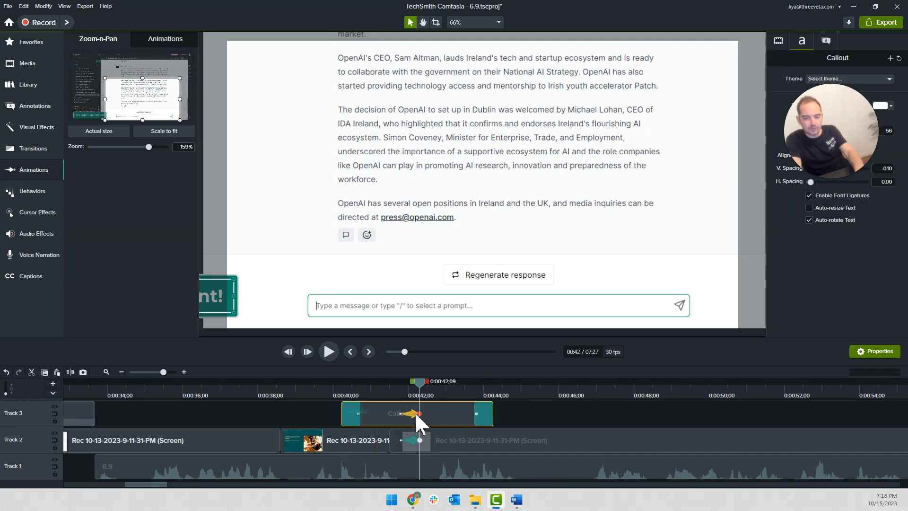
key(Delete)
drag(488, 419, 419, 415)
scroll(408, 417, down, 3)
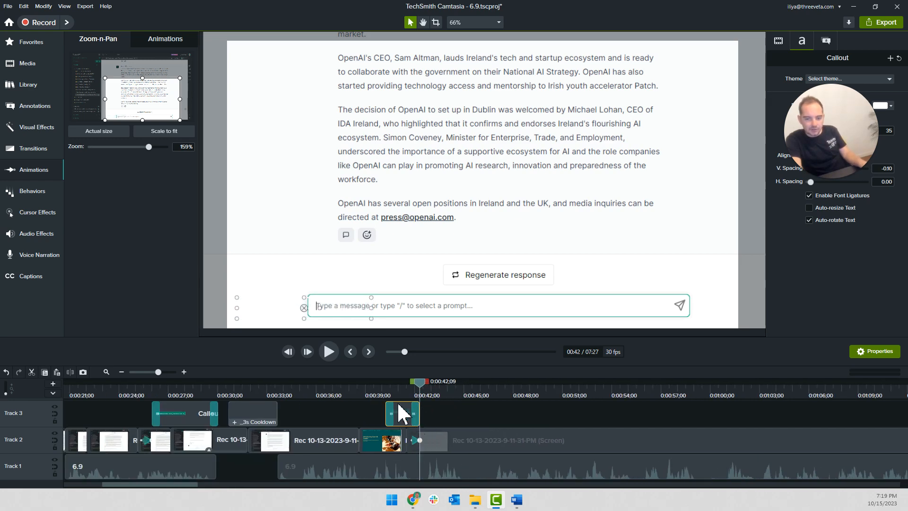
Add a zoom-out animation to 100% on the Track 2 screen clip once the prompt is typed, and shift it to end at about 0:00:49;18
click(371, 386)
key(space)
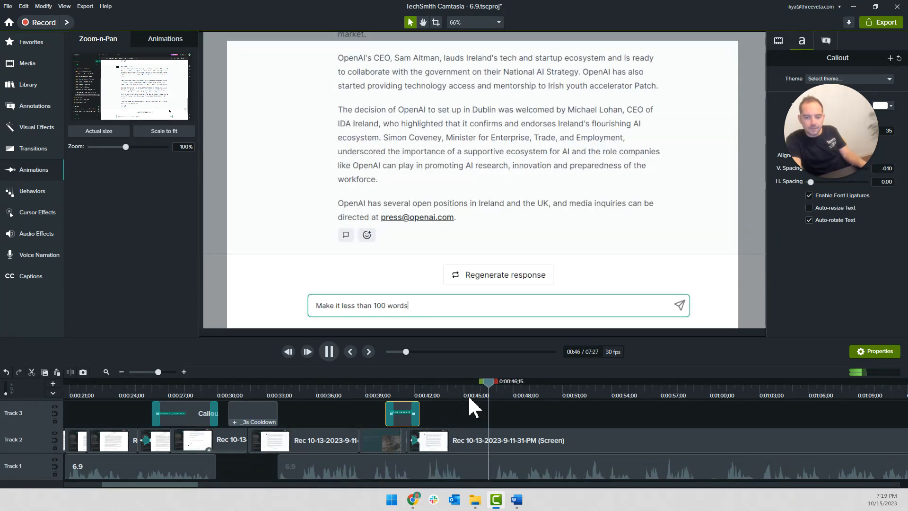
key(space)
drag(502, 384, 494, 389)
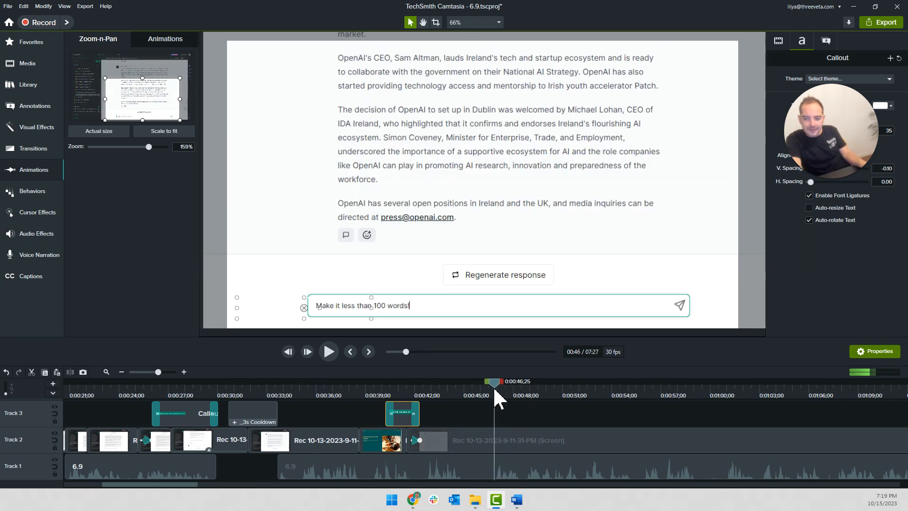
key(space)
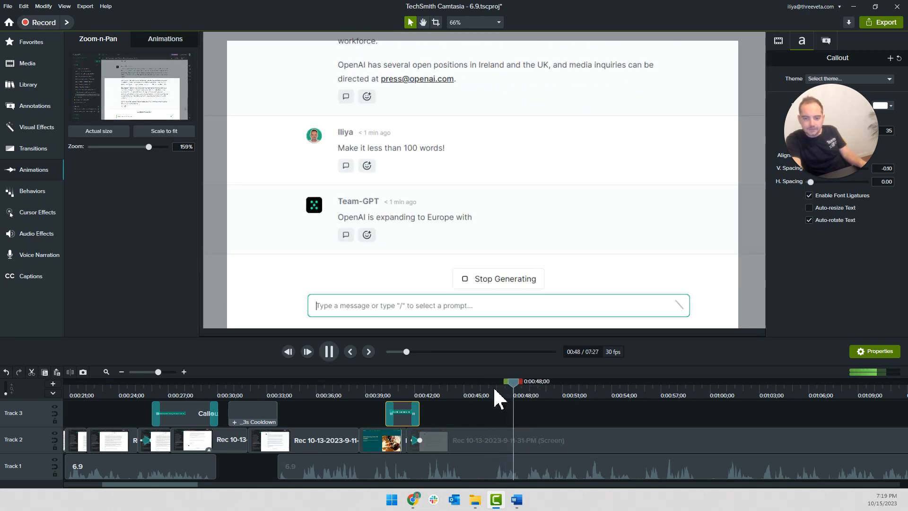
key(space)
drag(493, 386, 489, 388)
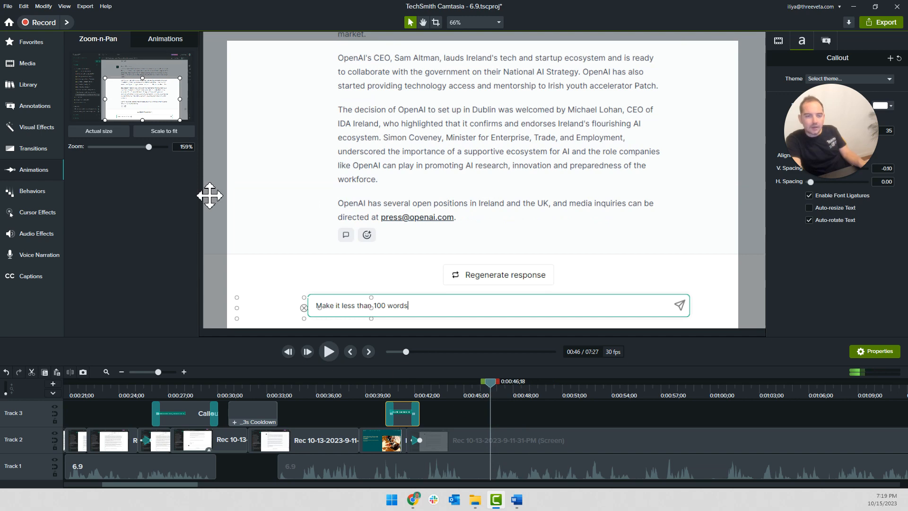
click(475, 388)
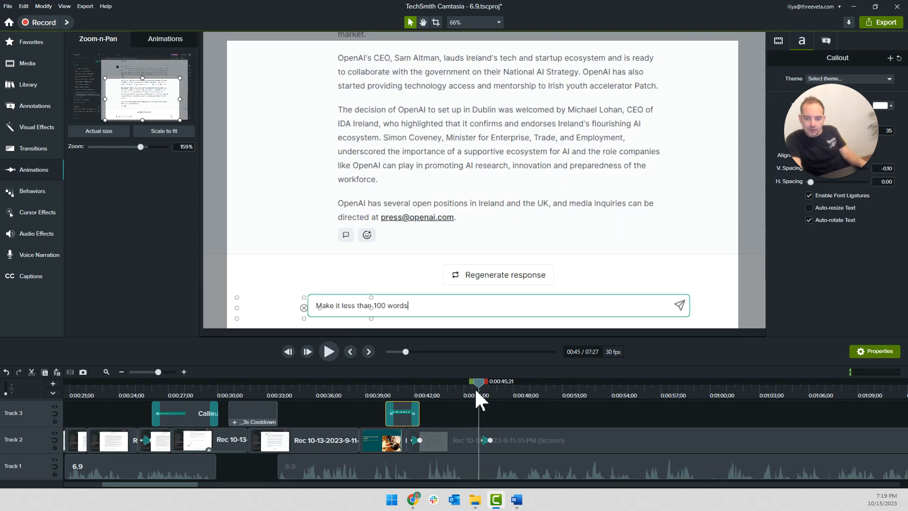
drag(490, 440, 513, 446)
Split the Track 2 screen clip at 0:00:42;21 and 0:00:46;02 to isolate the typing of "Make it less than 100 words"
scroll(481, 399, up, 2)
drag(474, 384, 401, 390)
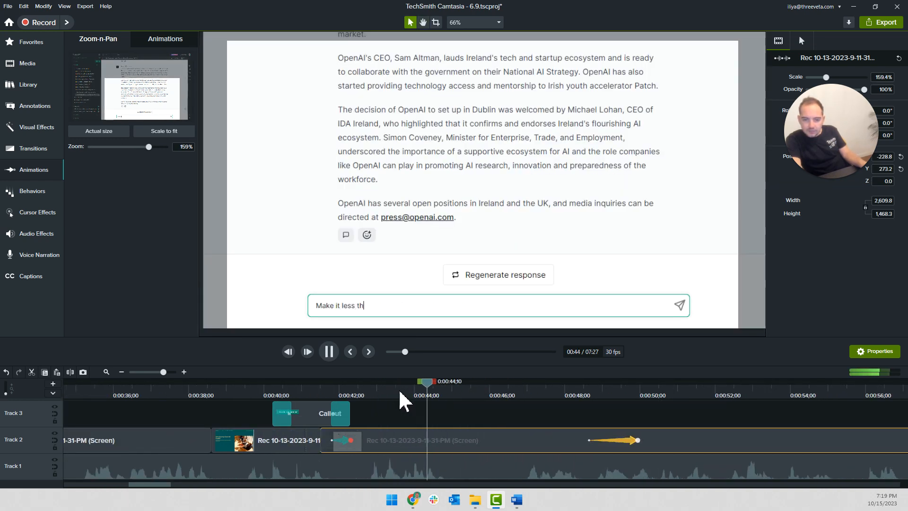
key(space)
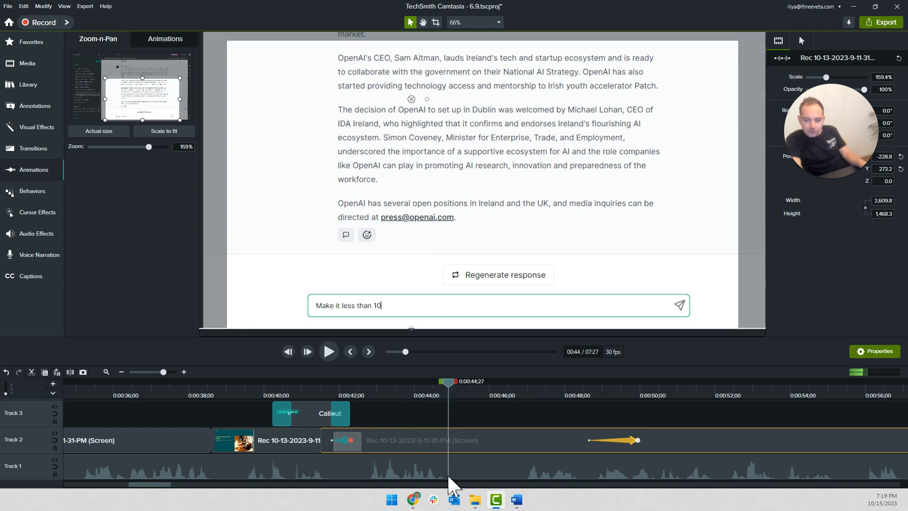
click(360, 389)
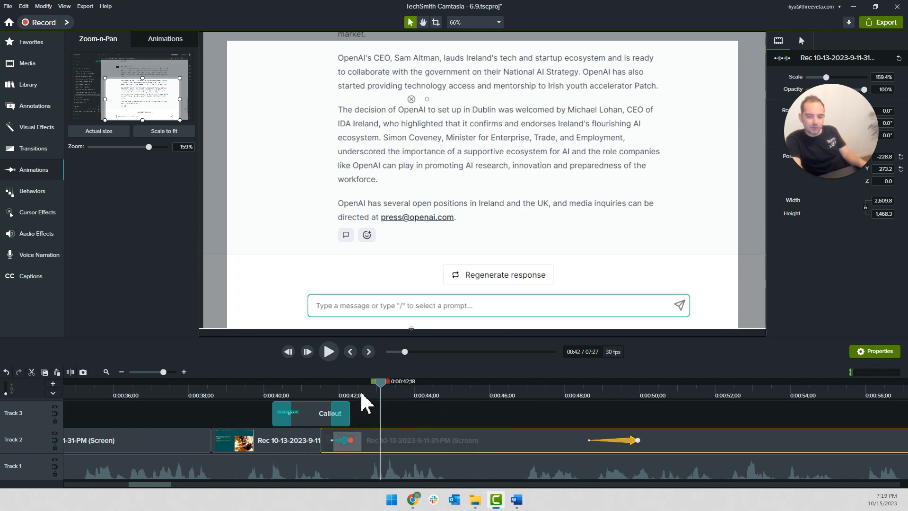
drag(360, 387, 497, 408)
key(s)
click(483, 446)
key(s)
Add clip speed to the isolated typing section, set it to 1.53x, and play it back against the narration
right_click(477, 439)
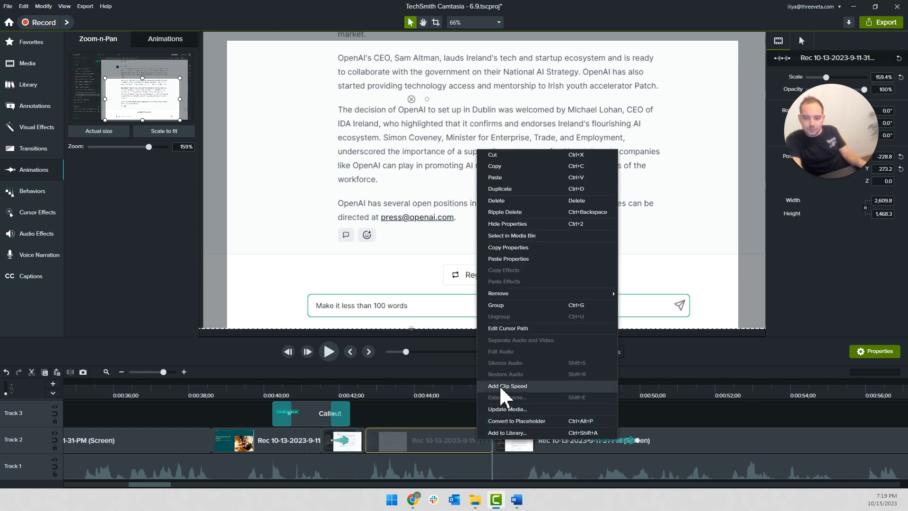
click(501, 386)
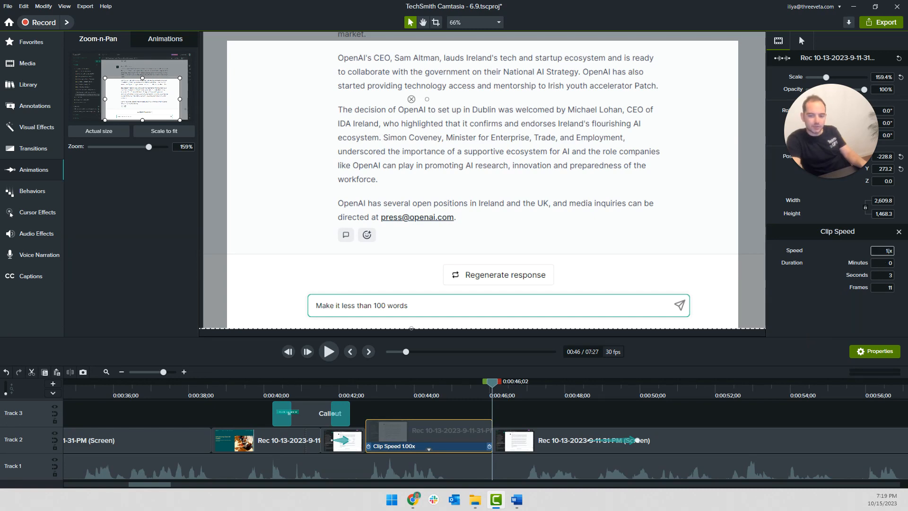
text(.51)
key(Return)
double_click(387, 431)
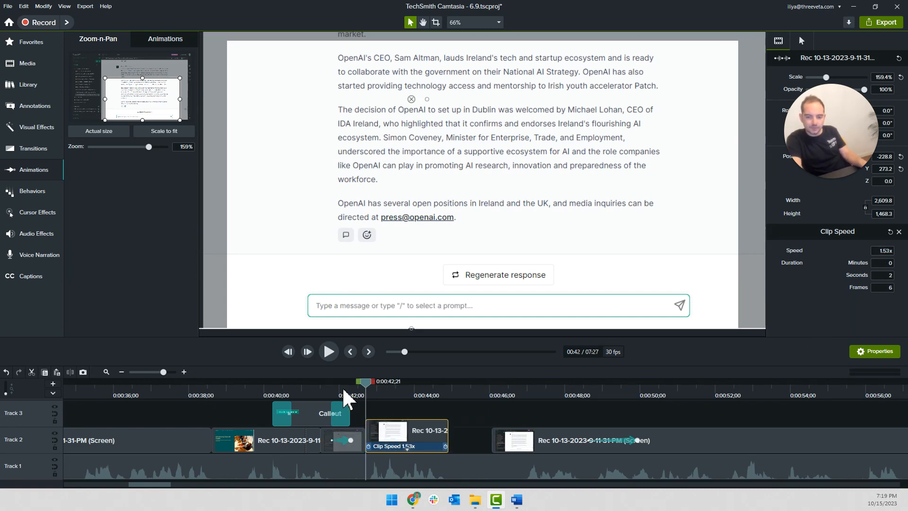
click(342, 390)
key(space)
click(490, 411)
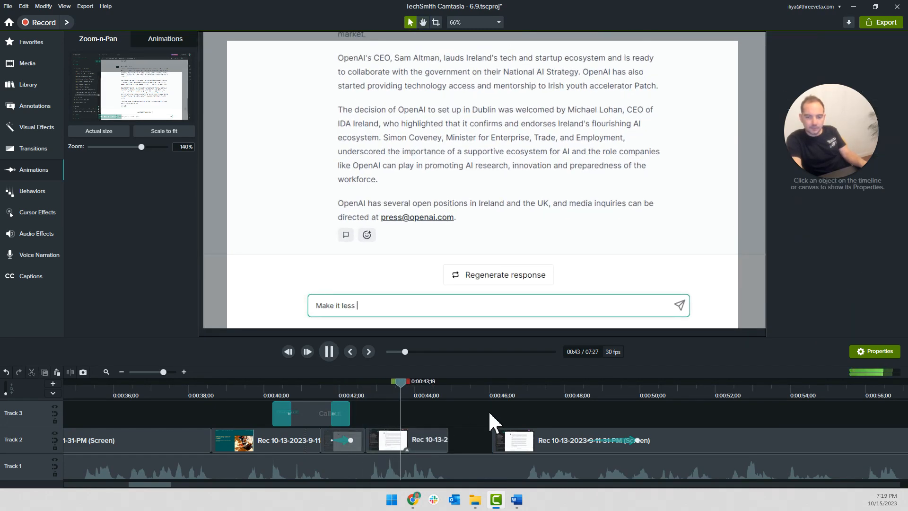
key(space)
Close the gap after the sped-up typing clip and move the zoom-out animation earlier to end at about 0:00:47;03, checking the playback
click(451, 447)
key(space)
key(space)
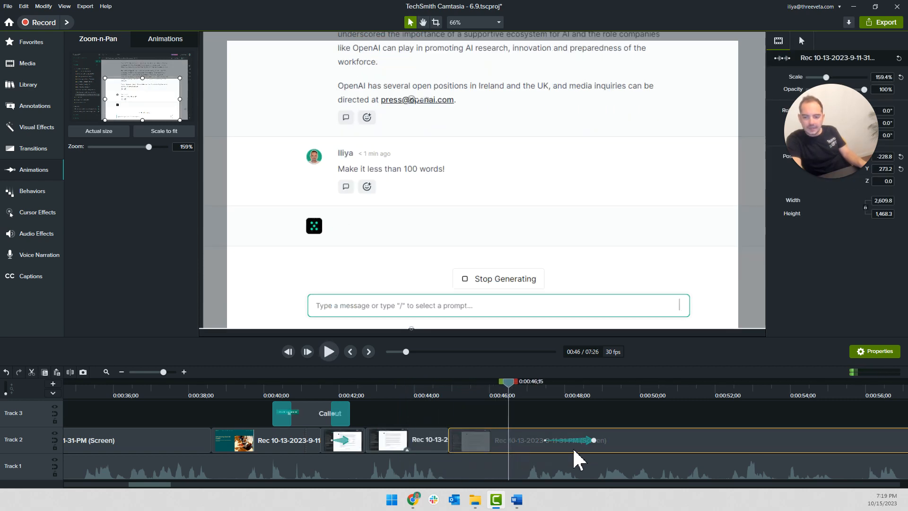
drag(545, 441, 493, 441)
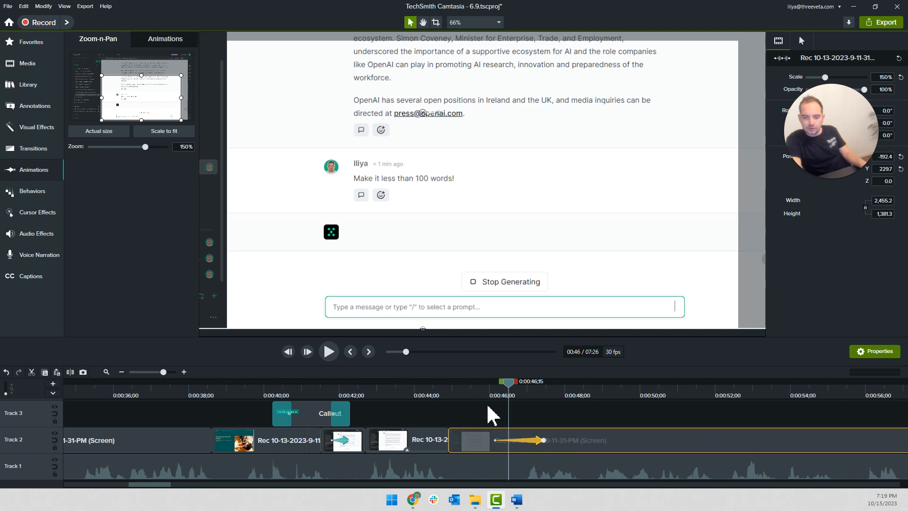
click(483, 389)
key(space)
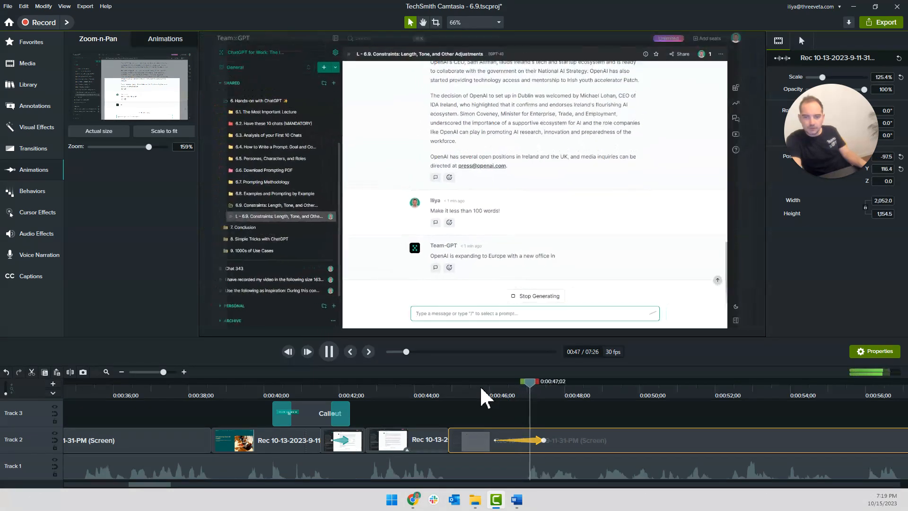
key(space)
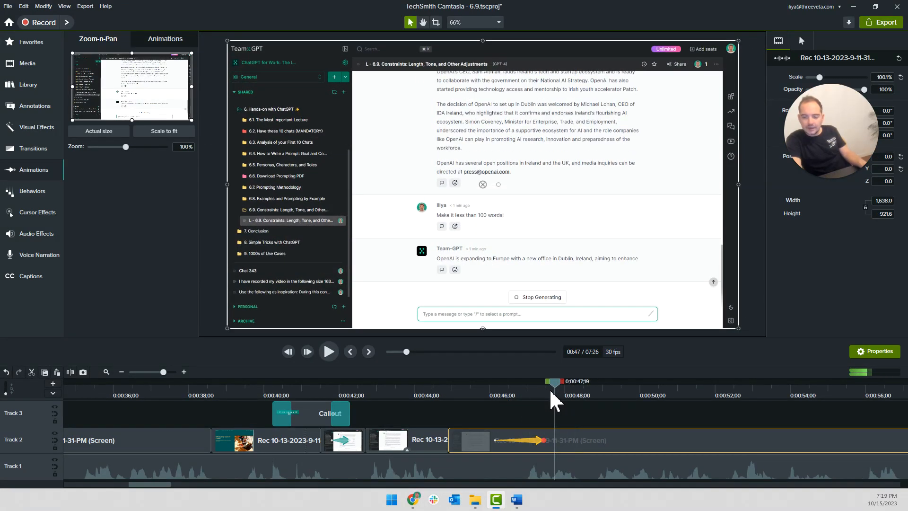
Split the Track 2 clip at 0:00:47;16 and 0:00:53;25 to isolate the section where the response is generated
drag(550, 383, 547, 385)
key(s)
scroll(548, 406, right, 3)
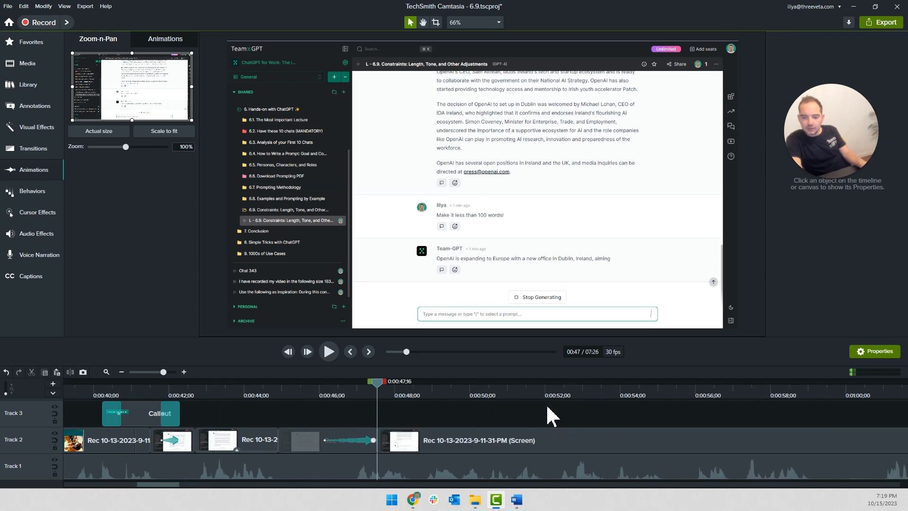
drag(392, 384, 612, 406)
key(s)
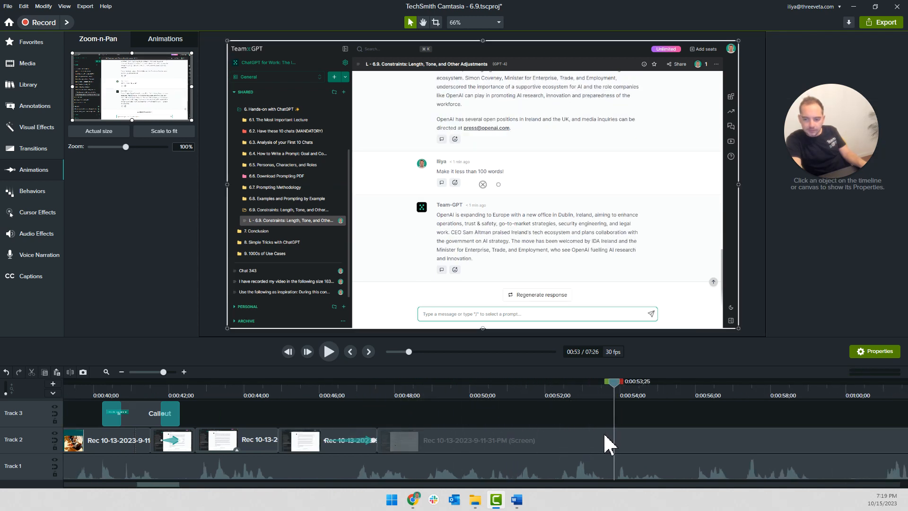
Speed up the isolated response-generation clip to about 5x and close the gap to the footage after it
right_click(570, 446)
click(591, 385)
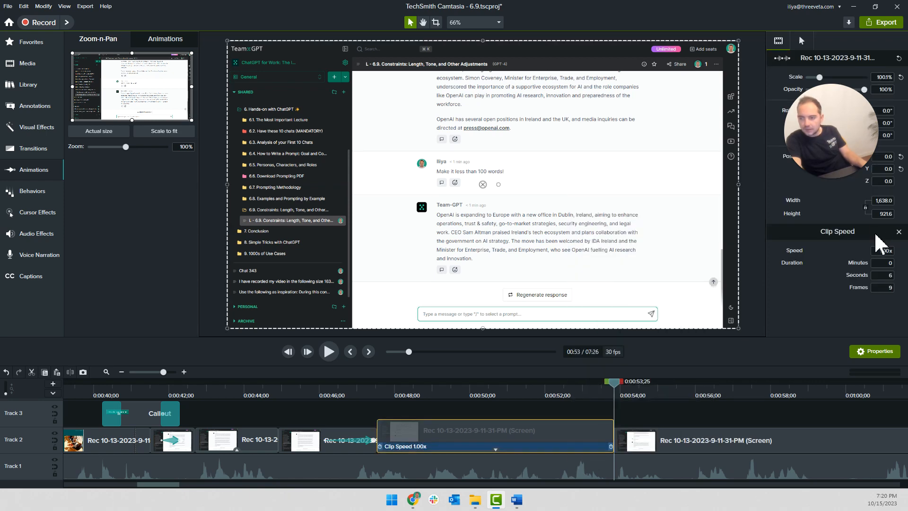
key(Return)
drag(666, 431, 293, 432)
Move the footage after 0:00:50;17 later to start at about 0:00:56;07 and fill the gap by extending the frame at 0:00:50;17
click(324, 391)
key(space)
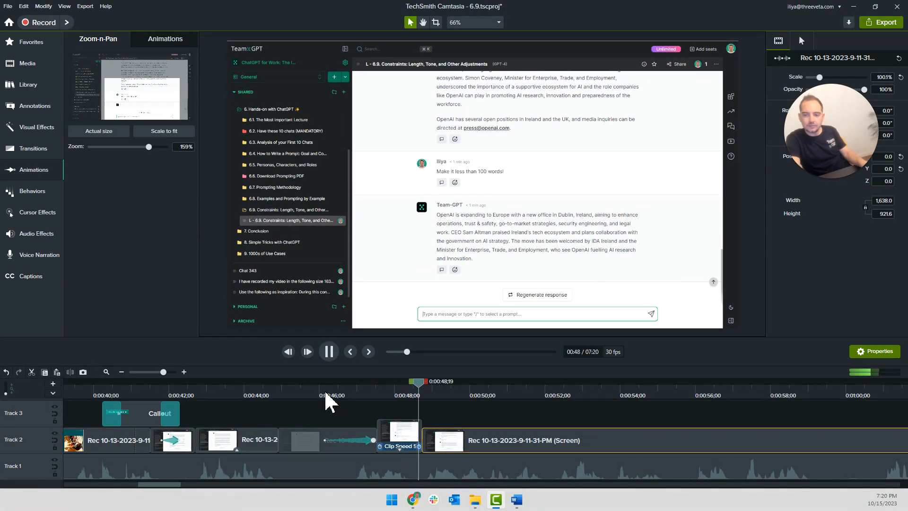
click(404, 404)
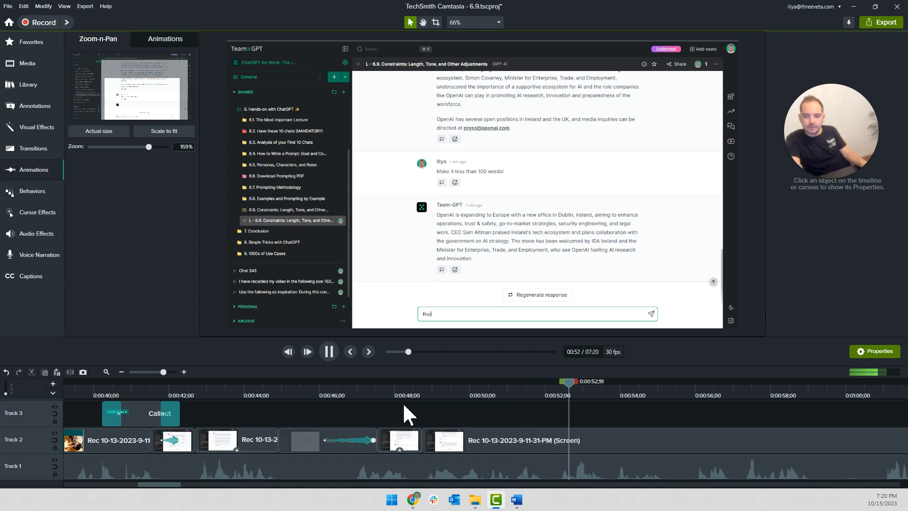
click(491, 393)
drag(499, 444, 793, 444)
click(470, 440)
key(shift+e)
text(00)
key(Return)
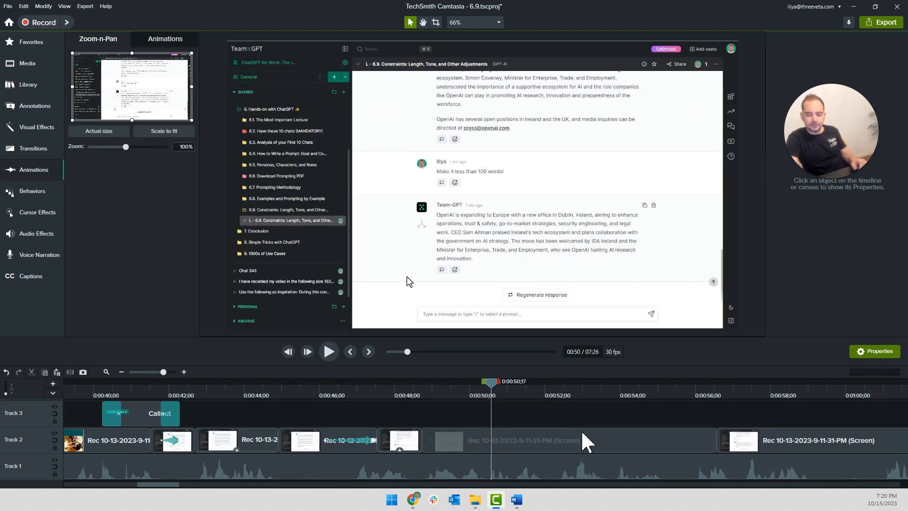
Set the animation ending at 0:00:47;13 to zoom to 133% on the short response and message box
click(312, 394)
click(312, 393)
key(space)
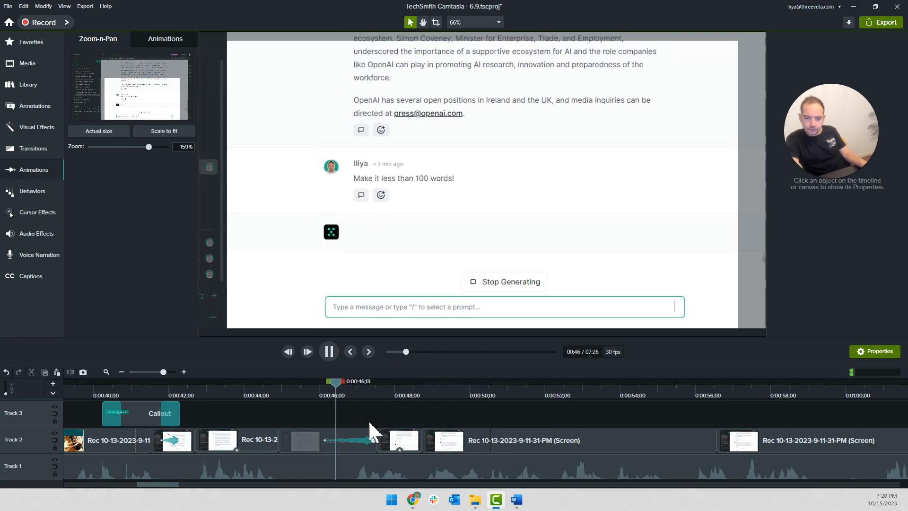
click(377, 441)
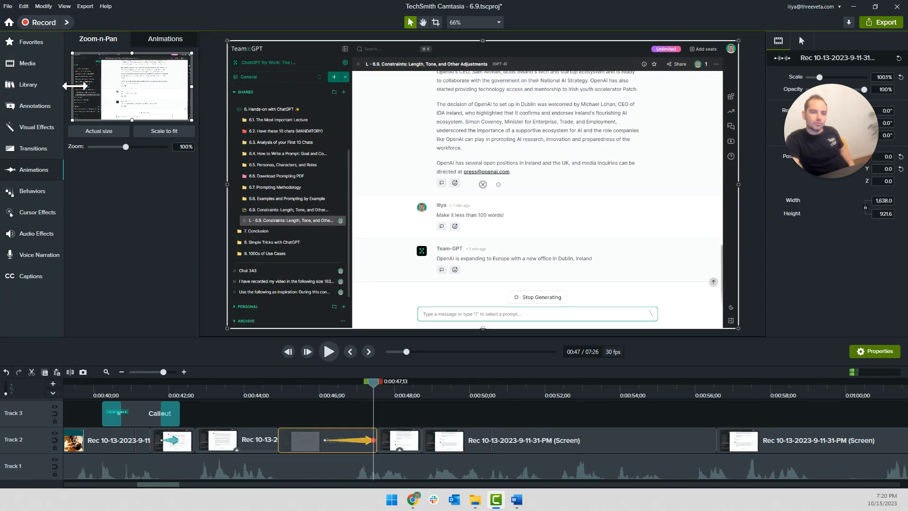
drag(74, 55, 104, 73)
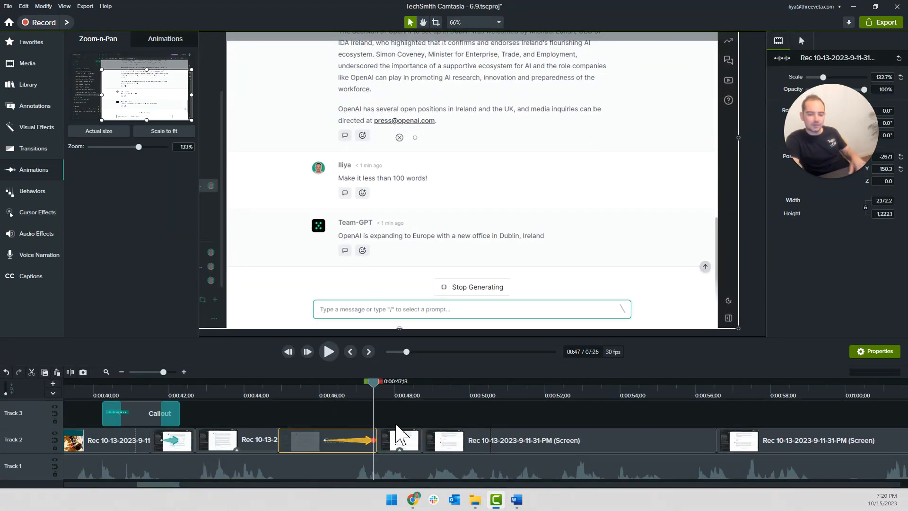
Copy the properties of the clip zoomed to 133% and paste them onto the two clips that follow it on Track 2
right_click(372, 438)
click(399, 371)
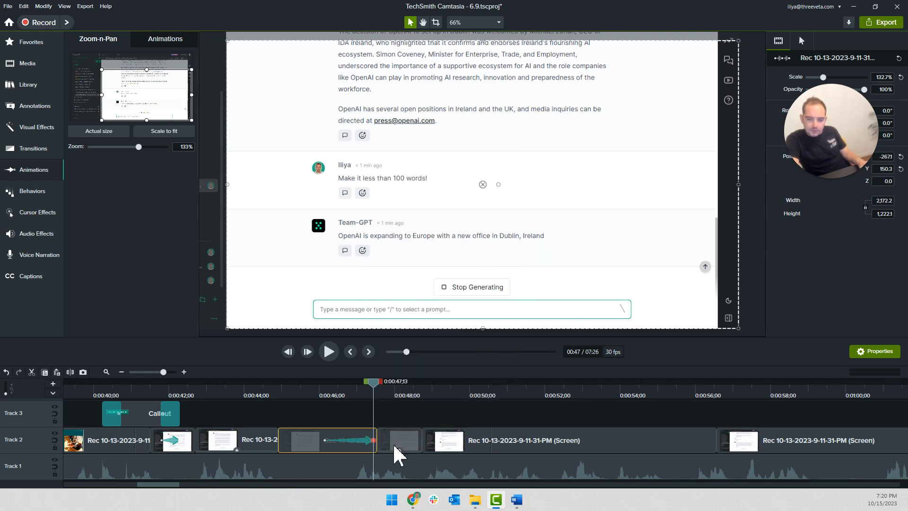
right_click(395, 442)
click(428, 245)
right_click(434, 447)
click(457, 245)
Split the finished-response clip at about 0:00:49;07, delete the part after it, and extend the frame at about 0:00:49;02 to fill the gap
click(232, 387)
key(space)
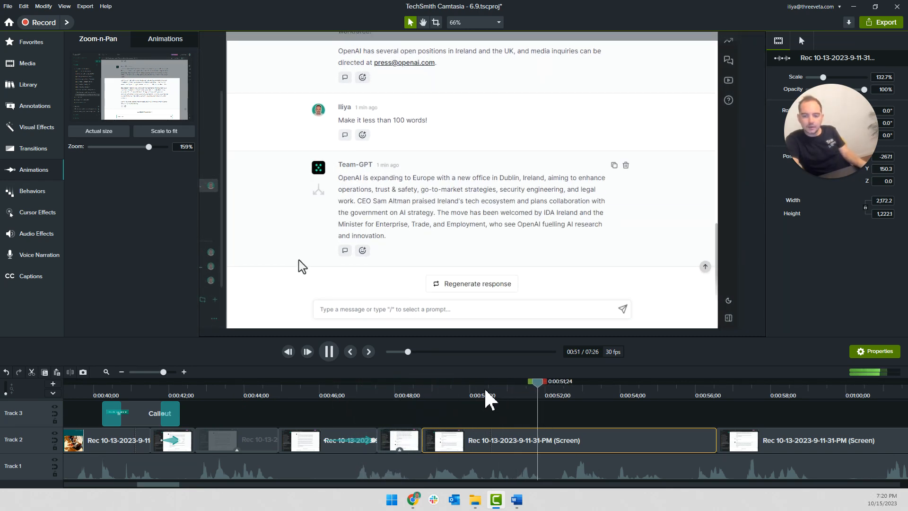
click(485, 415)
click(453, 383)
key(s)
click(467, 440)
key(Delete)
drag(453, 382, 447, 383)
key(shift+e)
text(10)
key(Return)
key(space)
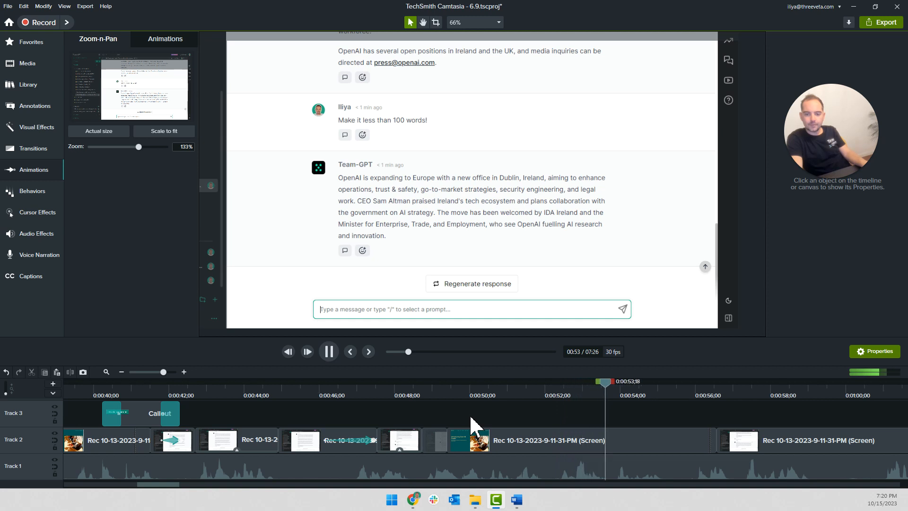
key(space)
Duplicate the "Let's add a constraint!" callout on Track 3 and place the copy to start at about 0:00:48;23
click(140, 413)
key(ctrl+c)
key(ctrl+v)
drag(652, 418, 470, 424)
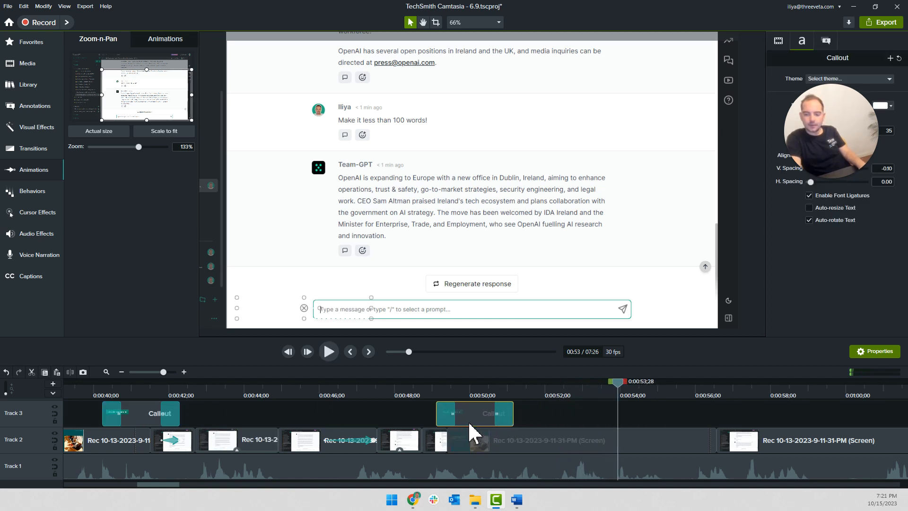
click(435, 393)
key(space)
key(space)
Replace the duplicated callout's text with "We are constraining the AI to make the text shorter" and widen its box to fit one line
double_click(325, 312)
text(We are constrai)
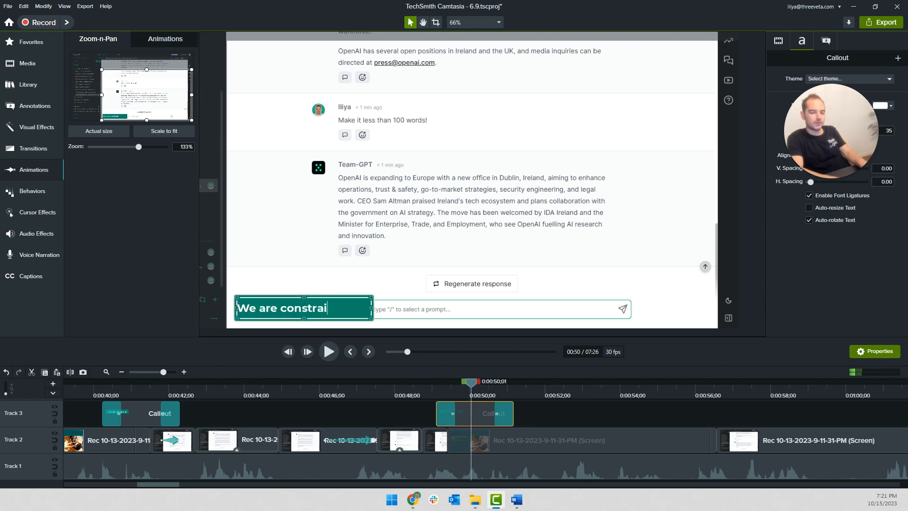
text(ning the AI to make t)
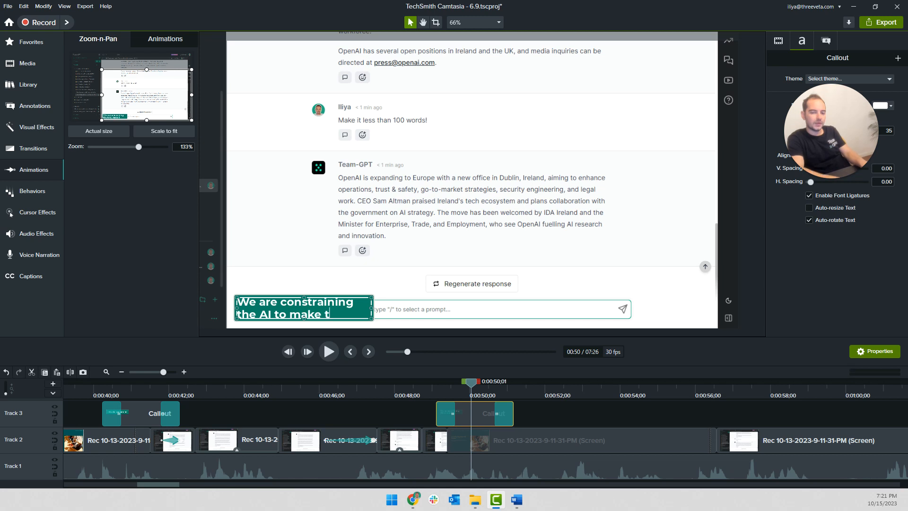
text(xt)
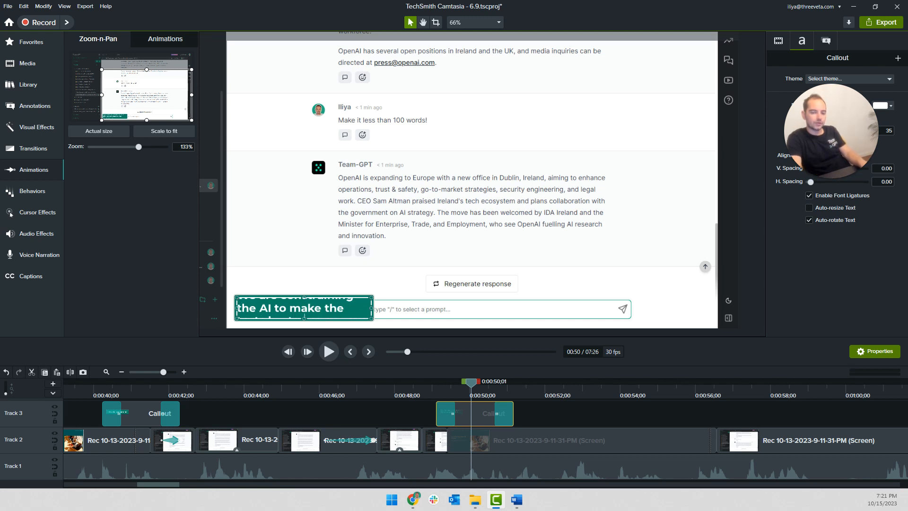
drag(373, 309, 554, 313)
Change the word "constraining" in the callout to "CONSTRAINING", widen the box slightly, and play the result
double_click(335, 312)
double_click(336, 312)
text(CONSTRAINING)
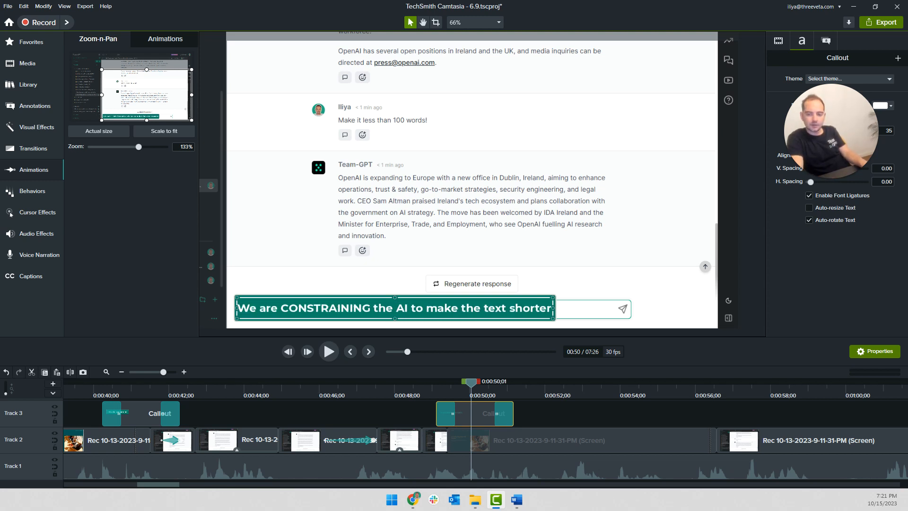
mouse_move(554, 310)
mouse_down()
mouse_move(573, 308)
mouse_move(562, 309)
mouse_up()
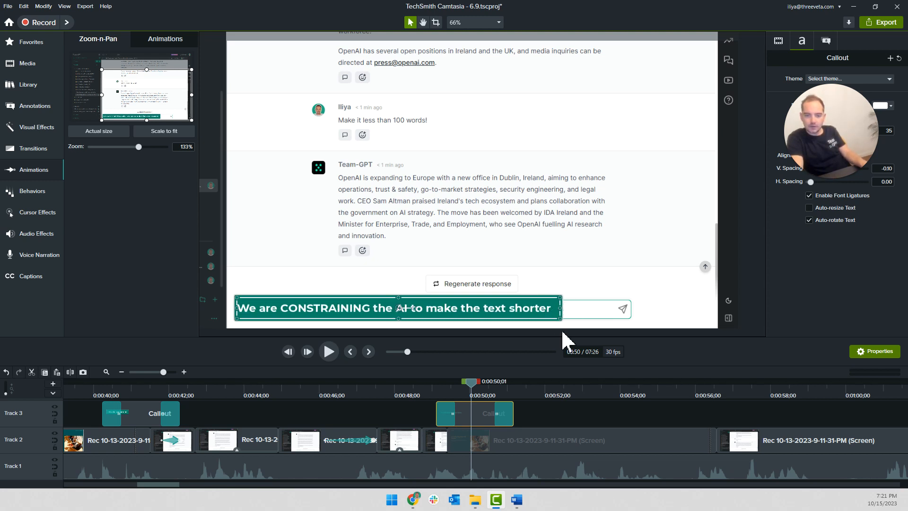
key(space)
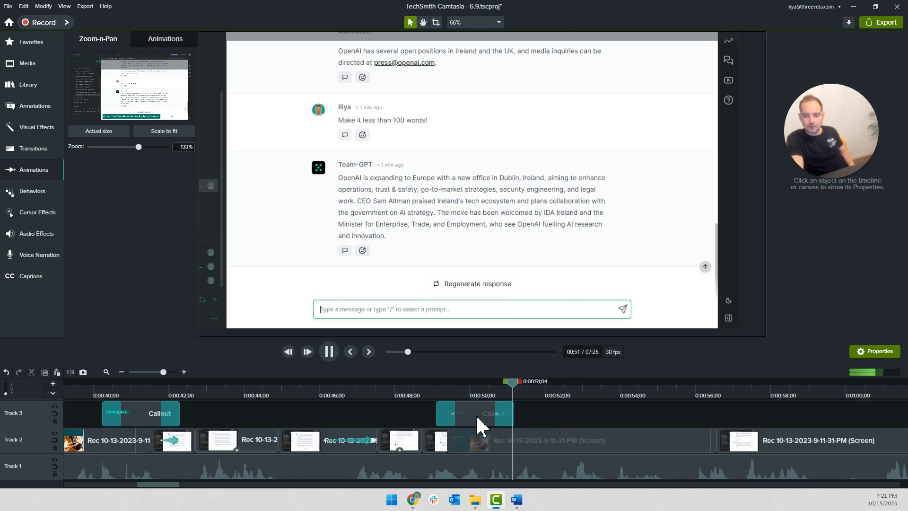
Extend the end of the "We are CONSTRAINING the AI to make the text shorter" callout to about 0:00:52;17 and play it back
drag(515, 416, 566, 416)
click(340, 387)
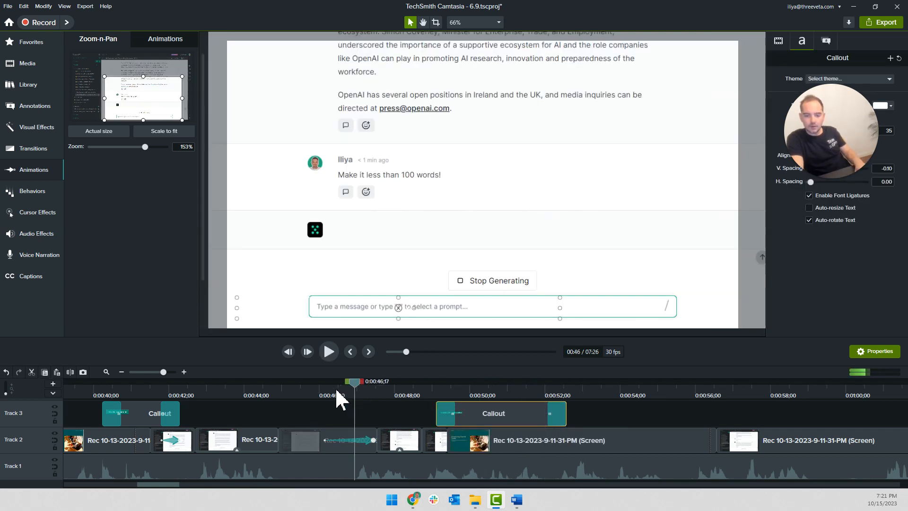
scroll(239, 411, down, 2)
click(201, 392)
key(space)
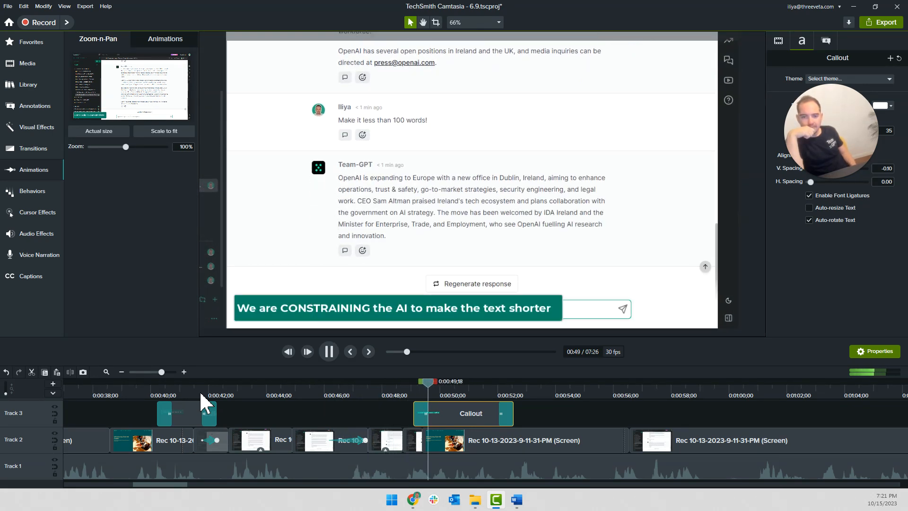
click(351, 396)
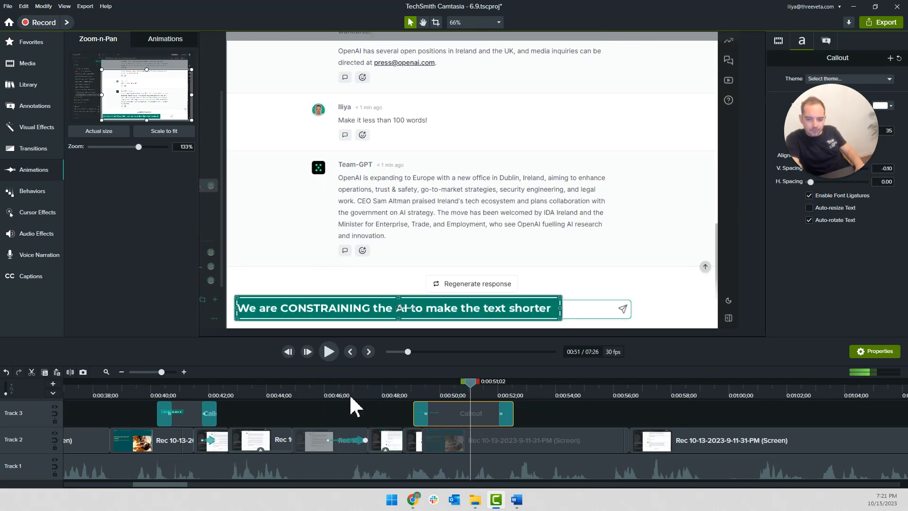
Extend the start of the CONSTRAINING callout back to about 0:00:47;08 and play the section
drag(415, 415, 362, 413)
click(348, 393)
key(space)
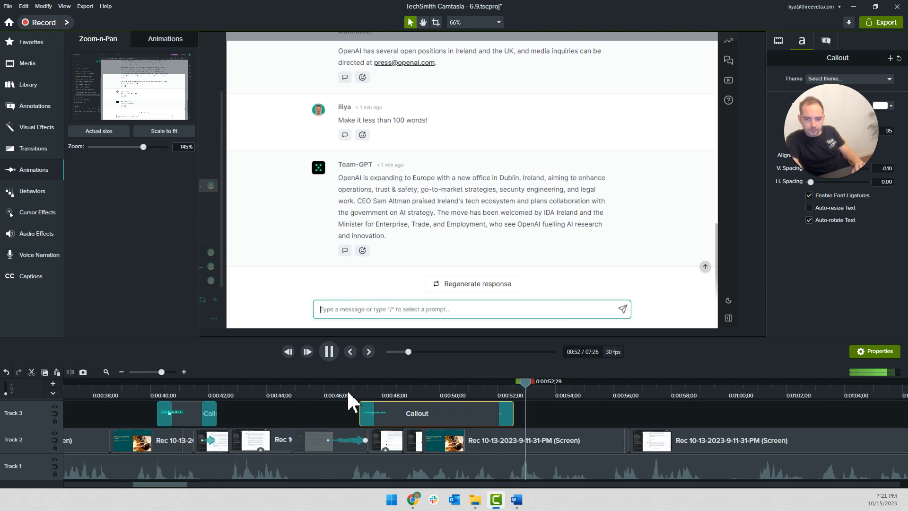
Paste the copied zoom properties onto the Track 2 screen recording clip that starts at about 0:00:56;18
click(565, 426)
scroll(564, 419, down, 2)
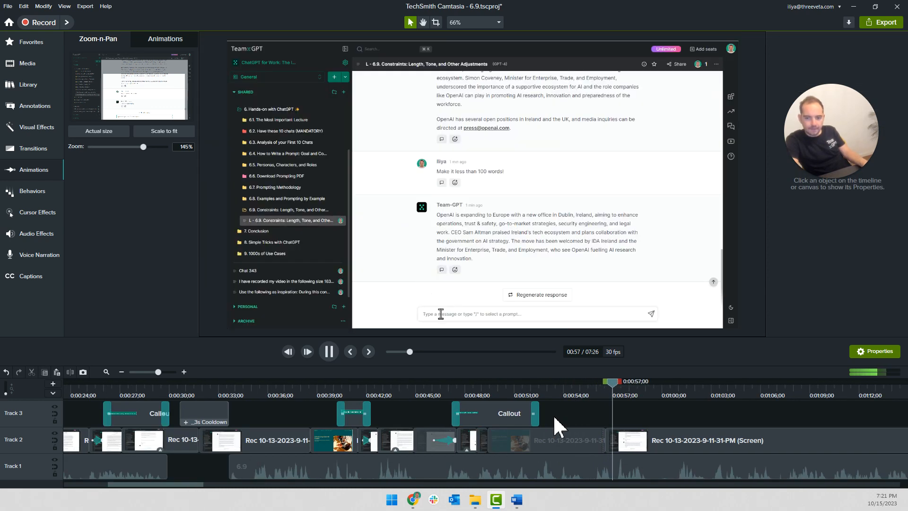
scroll(566, 416, right, 3)
key(space)
right_click(446, 442)
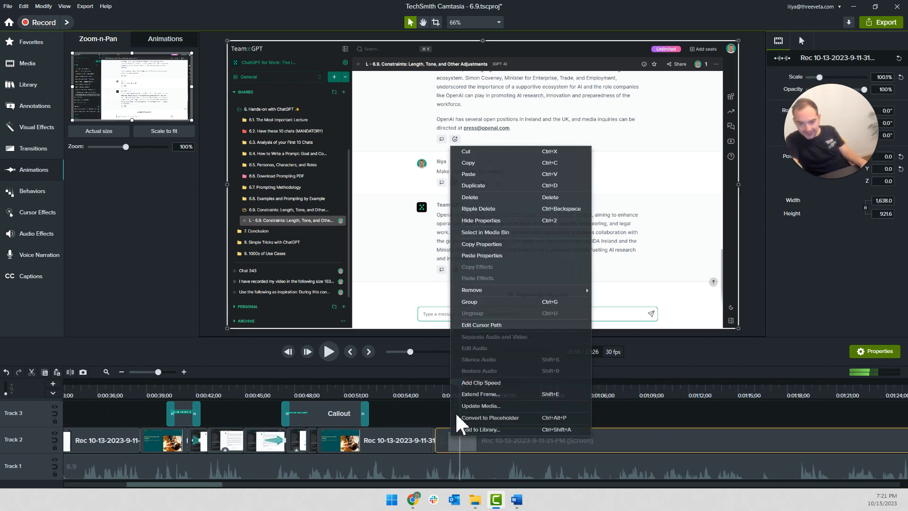
click(473, 255)
click(448, 416)
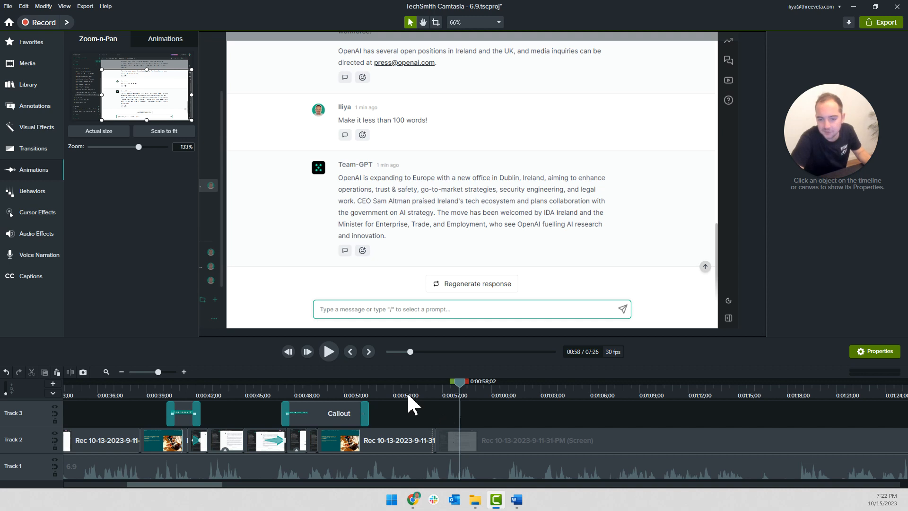
Play the timeline from about 0:00:54;04 to compare the narration with the typing of the "Rephrase in a friendly tone of voice" prompt
drag(406, 392, 395, 391)
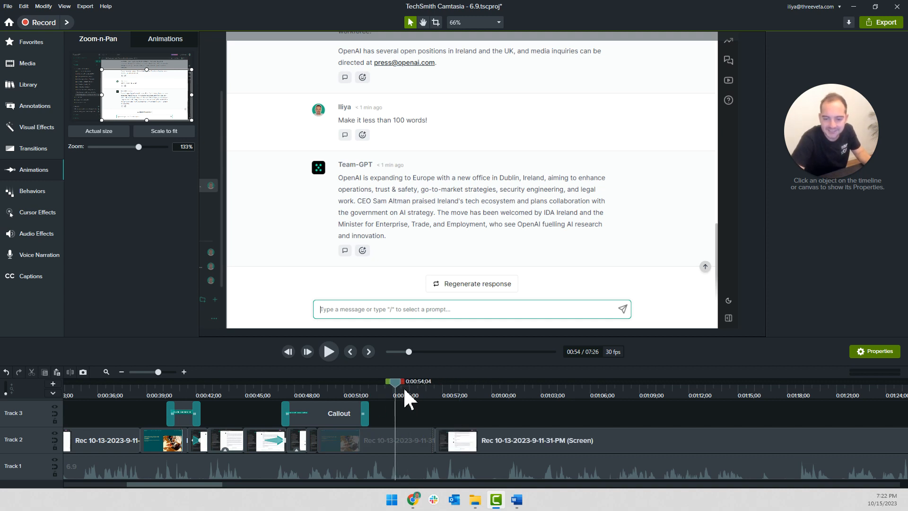
key(space)
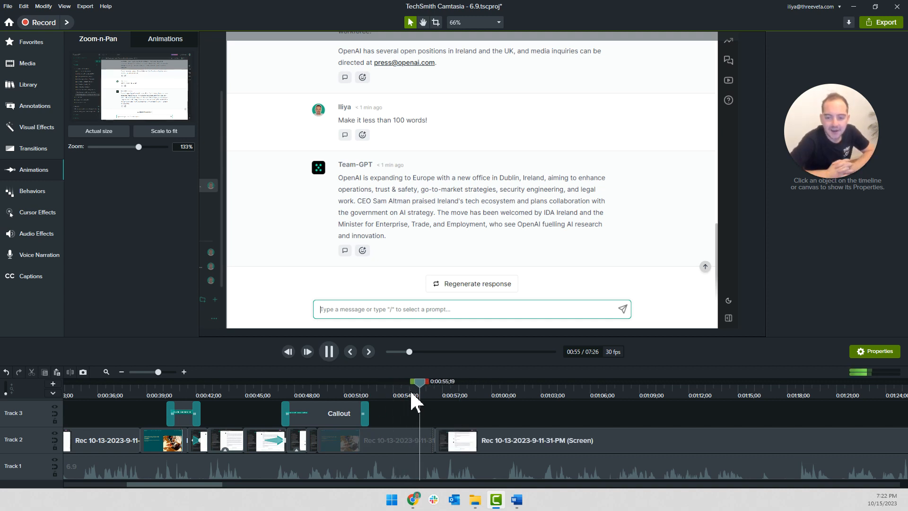
key(space)
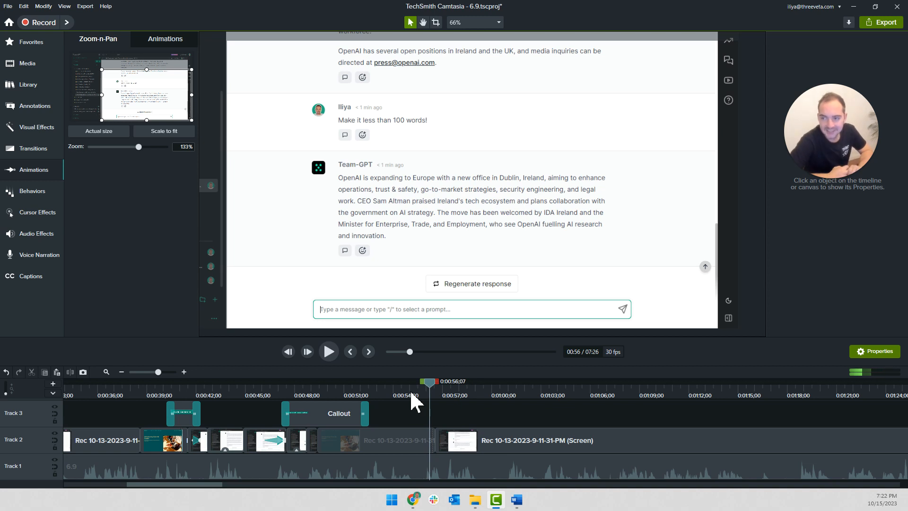
key(space)
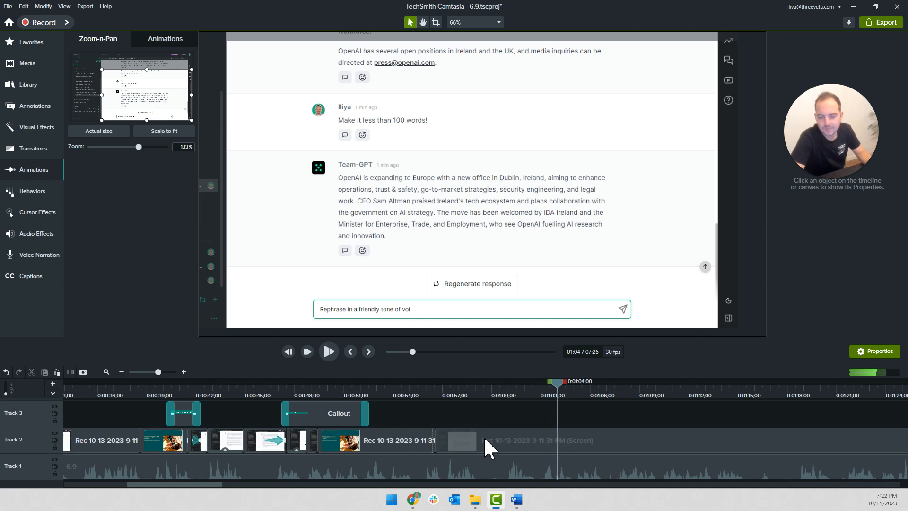
Move the screen clip containing the "Rephrase in a friendly tone of voice" prompt so it starts at about 0:01:11;09, matching the narration
drag(452, 447, 574, 453)
key(space)
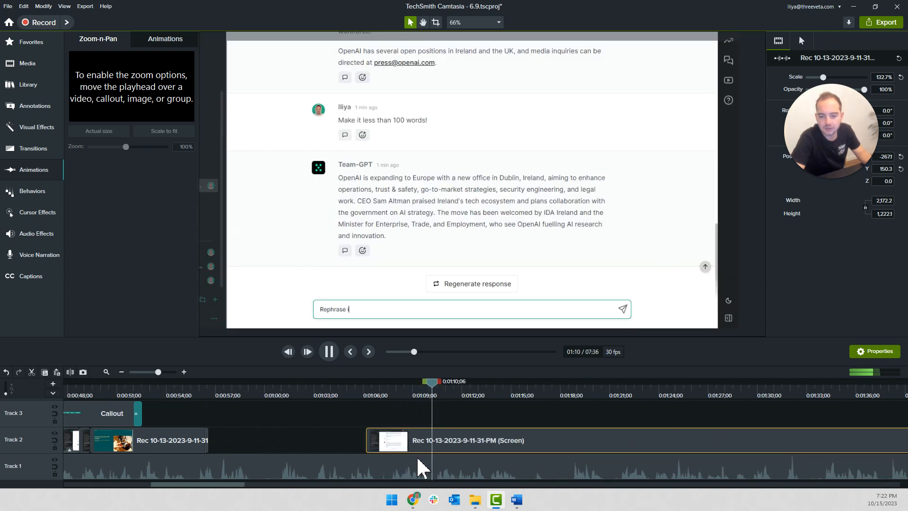
click(320, 427)
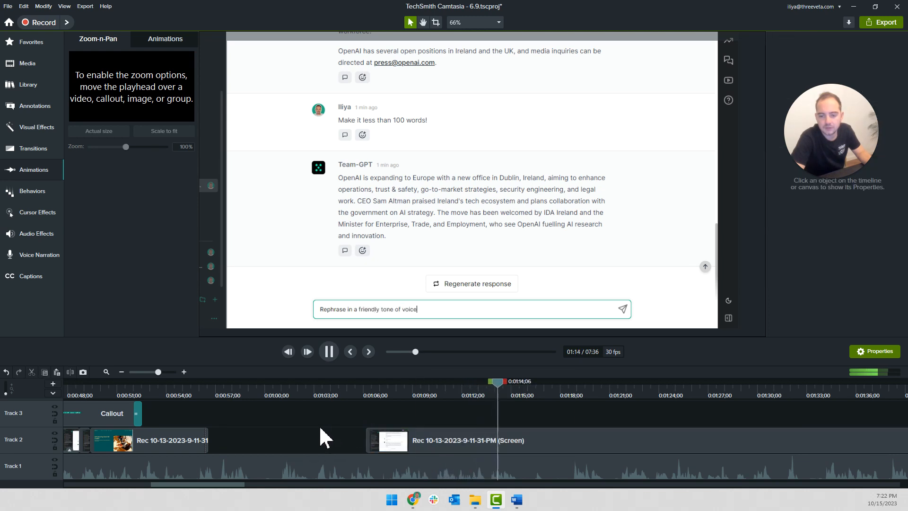
key(space)
click(449, 381)
key(space)
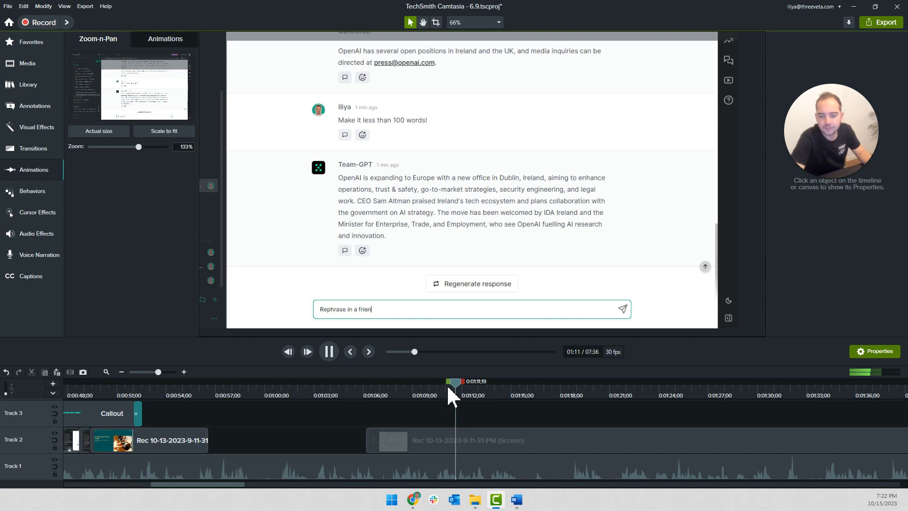
drag(423, 435, 463, 451)
key(space)
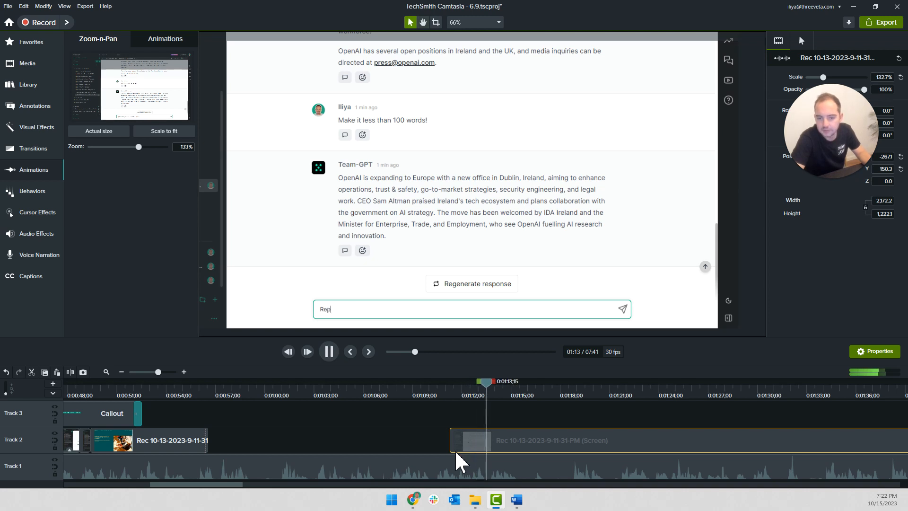
Split the moved screen clip at about 0:01:12;29, just before the prompt typing begins
key(space)
click(474, 396)
key(space)
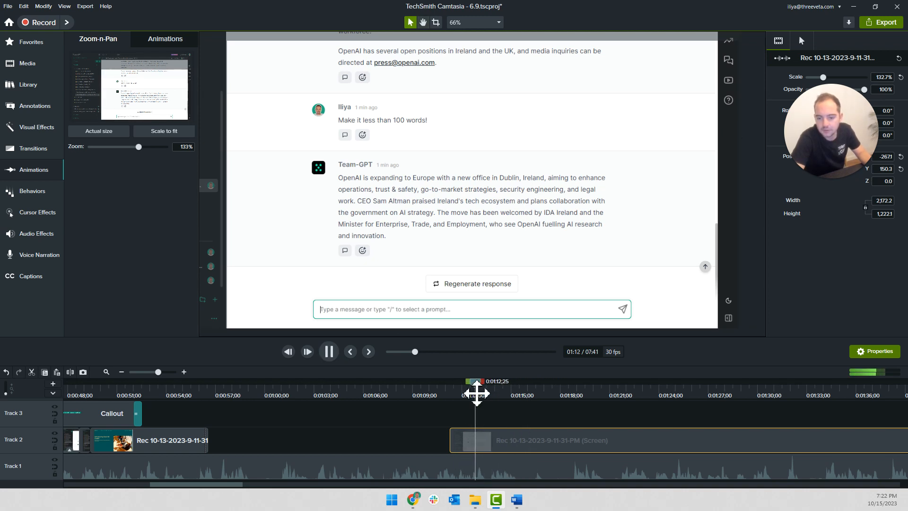
key(space)
drag(483, 382, 478, 382)
click(488, 408)
key(space)
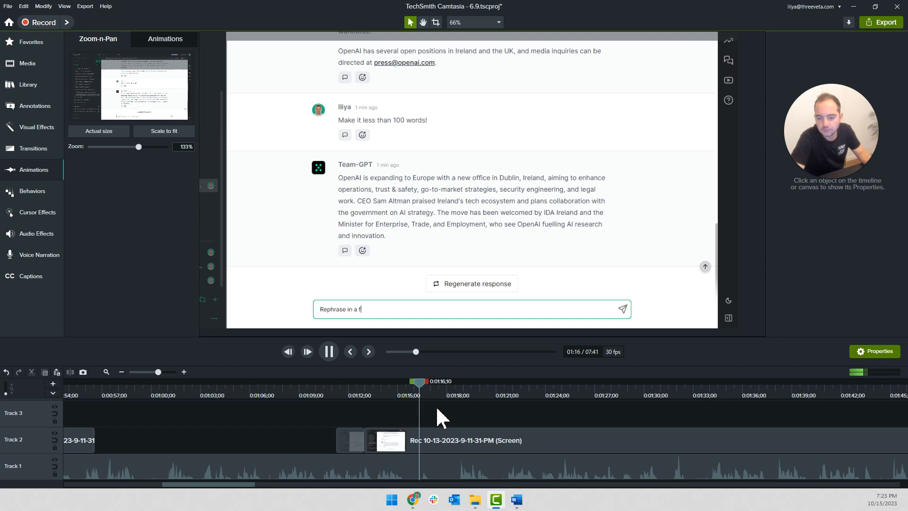
Split the Track 1 narration at about 0:01:15;28
click(419, 386)
drag(419, 382, 412, 383)
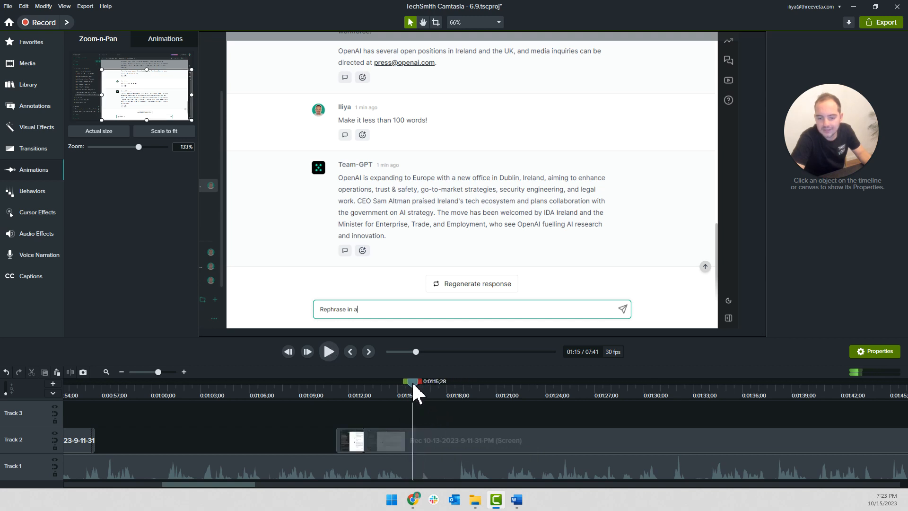
click(410, 464)
key(s)
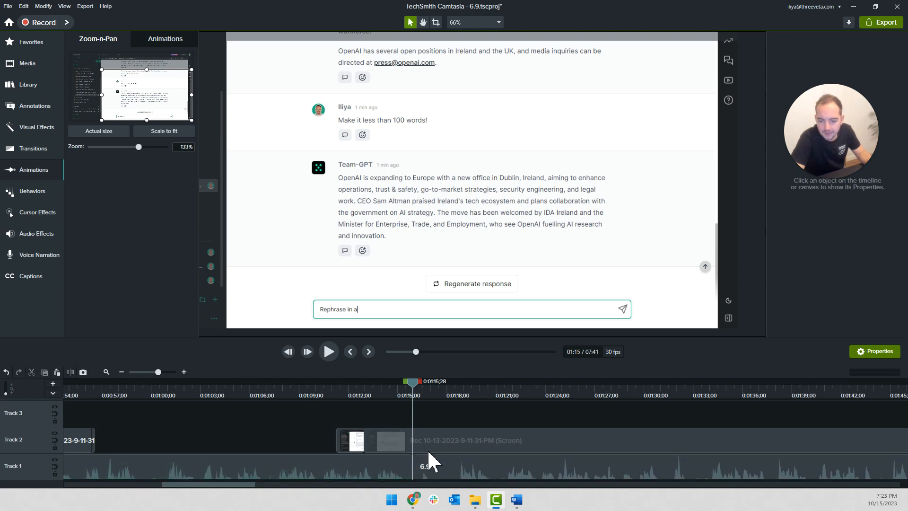
Split the screen clip at about 0:01:19;25, where the prompt is fully typed, and add Clip Speed to the typing segment before it
scroll(425, 471, up, 3)
scroll(417, 397, down, 3)
drag(414, 381, 523, 420)
click(513, 447)
key(s)
right_click(505, 448)
click(523, 398)
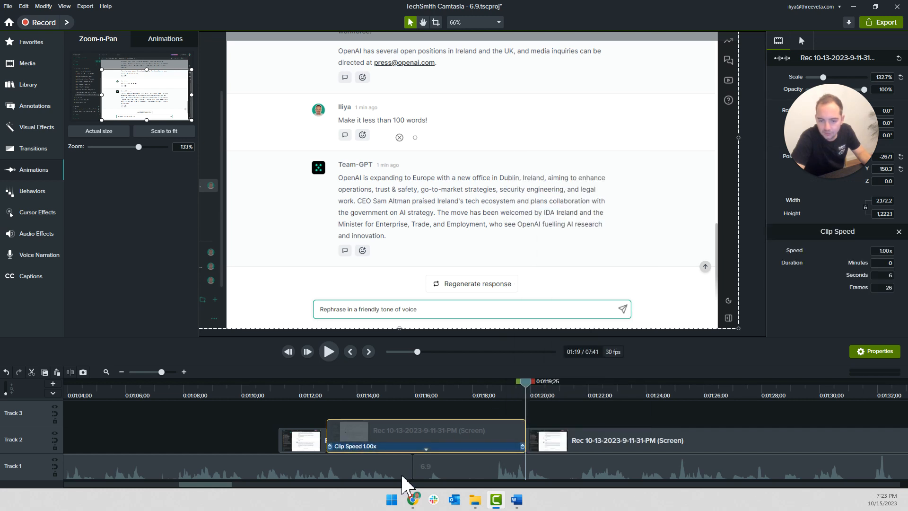
Set the typing segment's clip speed to 2.31x and move the following screen clip directly after it
click(882, 251)
text(2x)
key(Return)
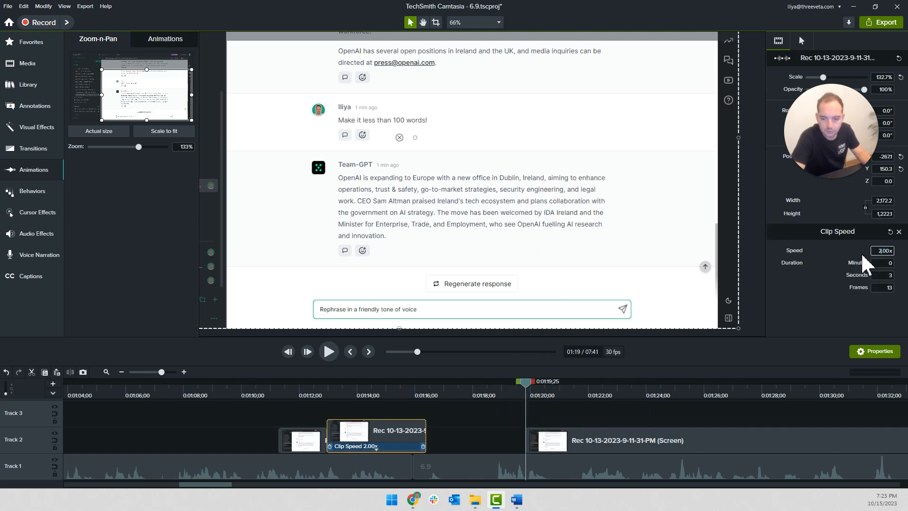
text(.2)
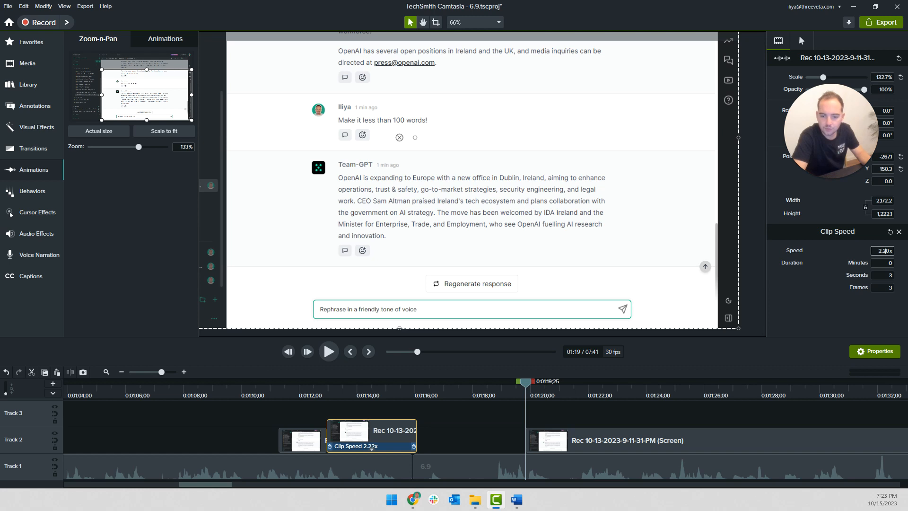
key(Return)
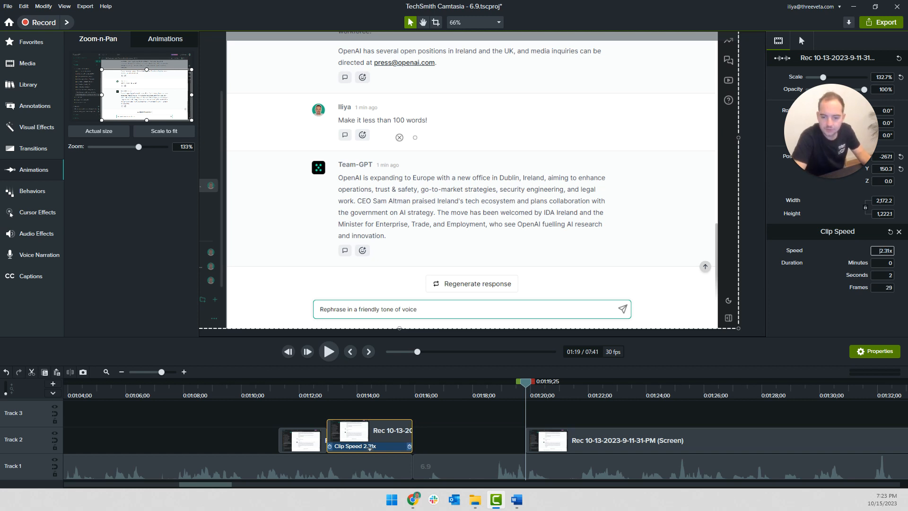
click(369, 458)
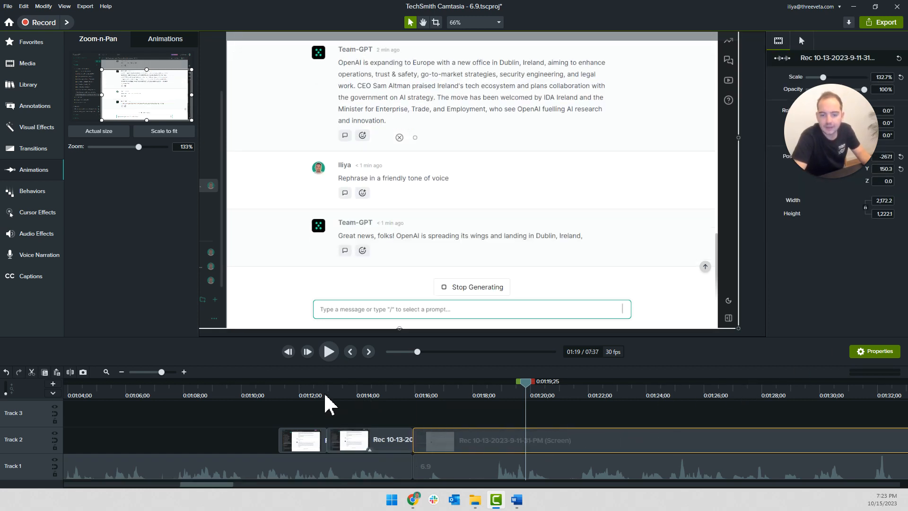
click(304, 397)
key(space)
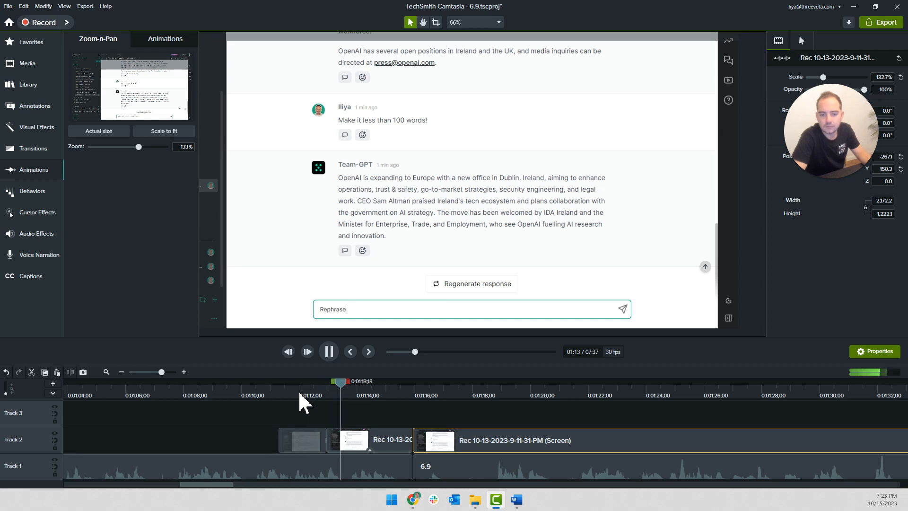
key(space)
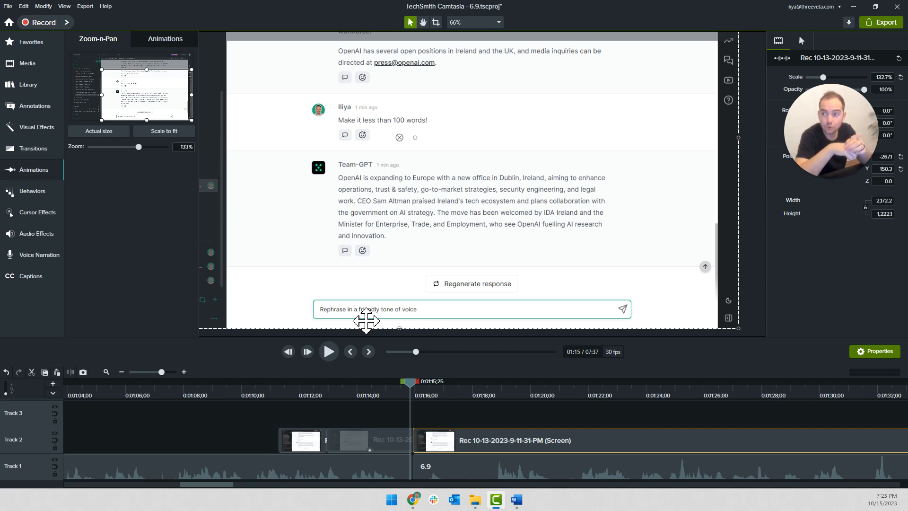
Set the extended-frame clip's duration to the 21.73-second maximum to fill the Track 2 gap up to about 0:01:11;09
click(278, 394)
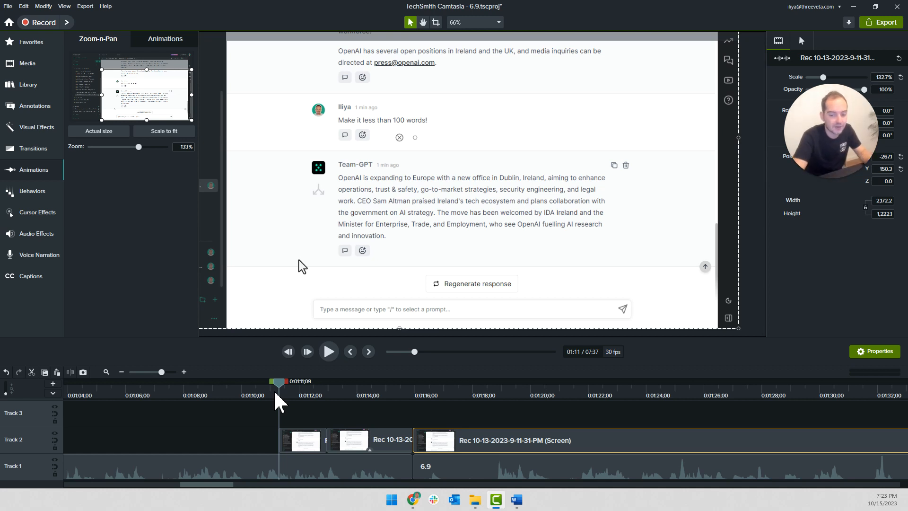
click(278, 412)
scroll(288, 414, down, 2)
scroll(288, 420, up, 3)
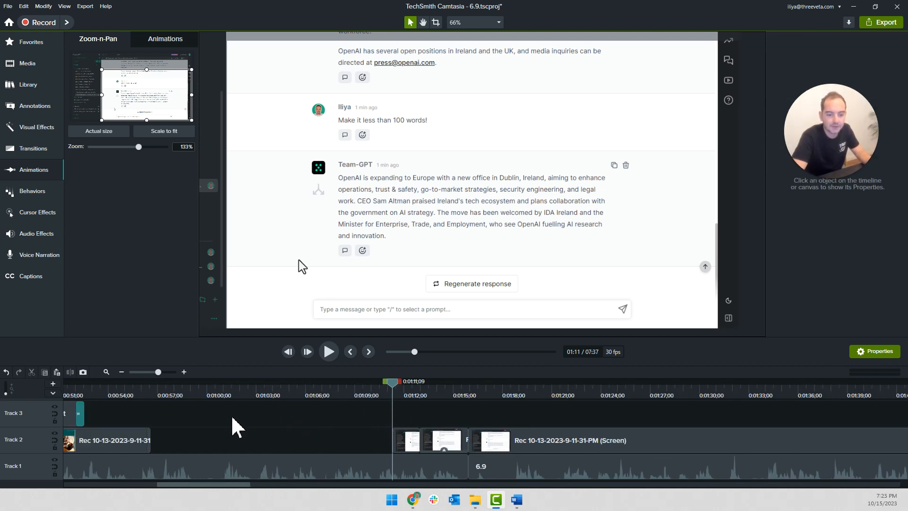
right_click(128, 440)
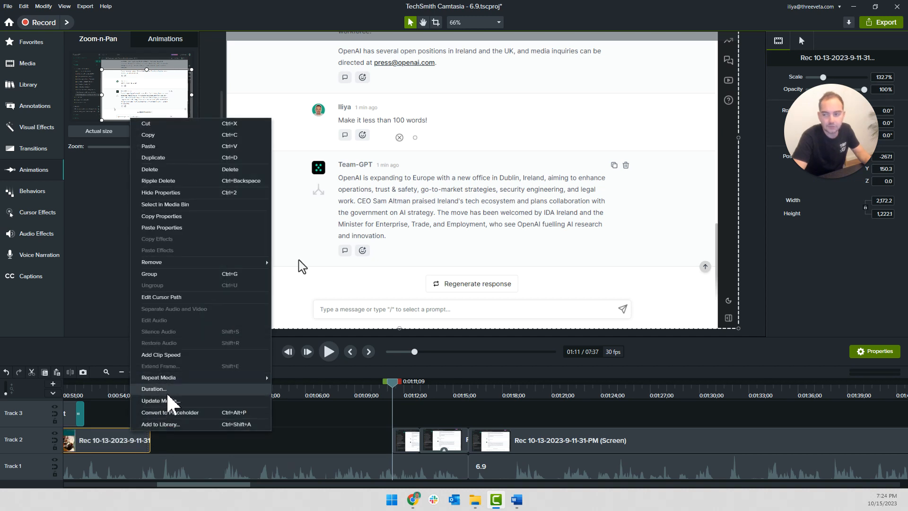
click(156, 389)
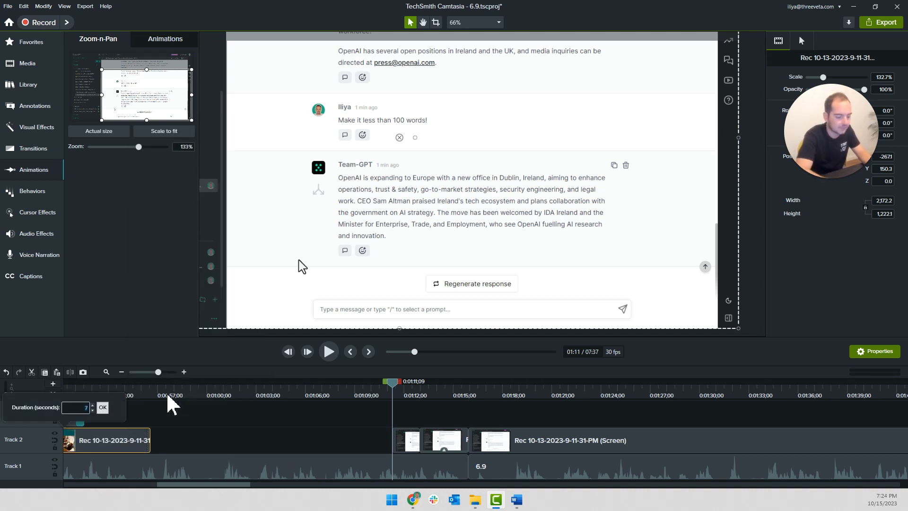
text(1000)
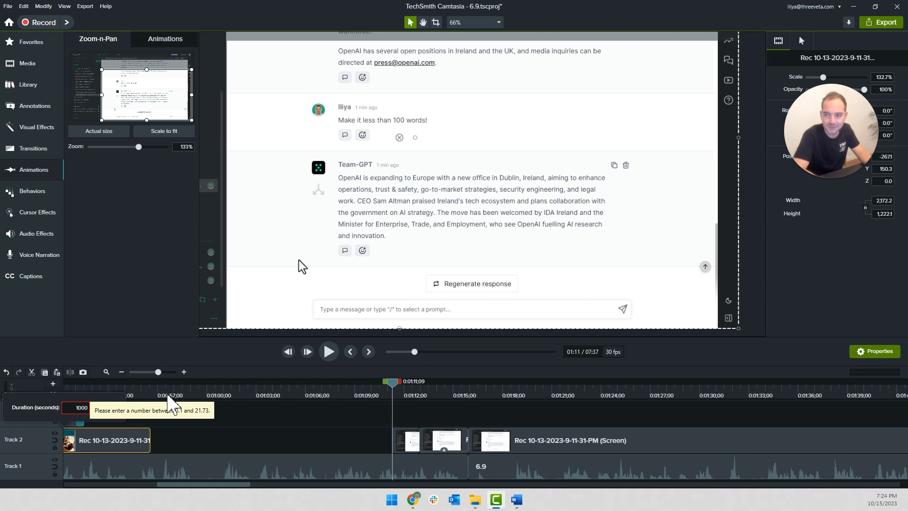
click(170, 402)
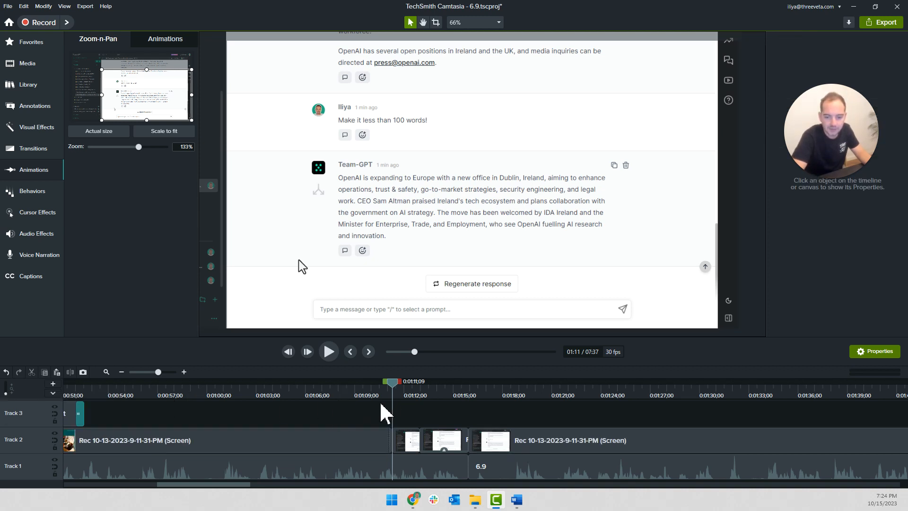
Find the pause in the narration near 0:00:59 and split Track 1 at about 0:01:00;25, where the speech resumes
click(205, 386)
key(space)
key(space)
scroll(216, 416, up, 2)
click(147, 389)
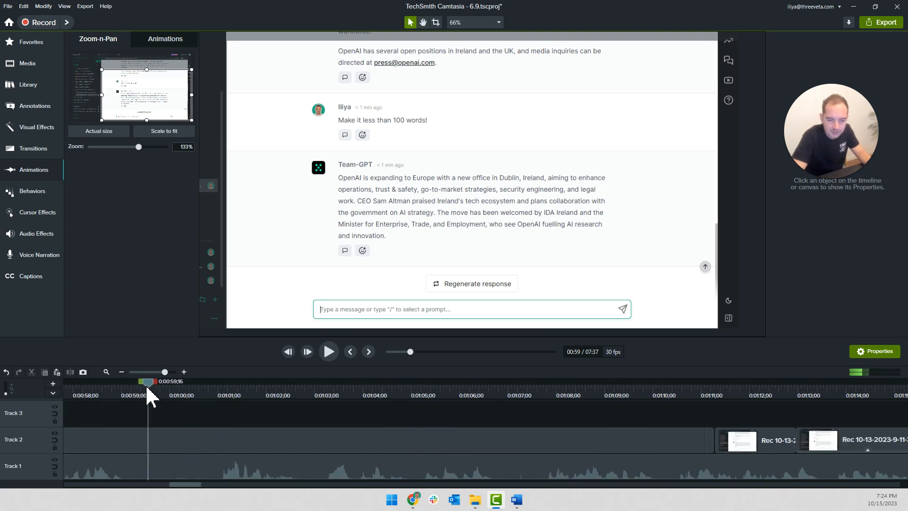
key(space)
key(space)
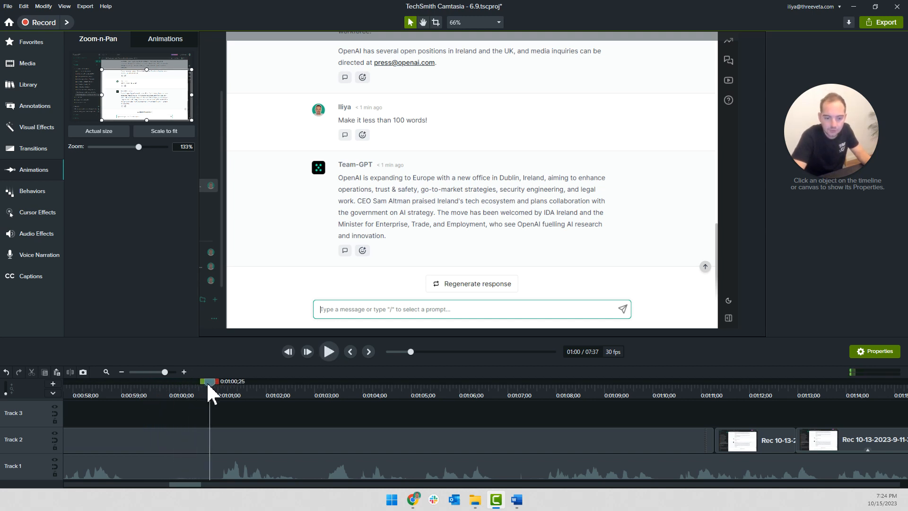
Split the Track 1 narration at about 0:00:59;09 and delete the segment between there and 0:01:00;25
click(148, 393)
drag(151, 383, 140, 386)
click(171, 467)
key(s)
key(Delete)
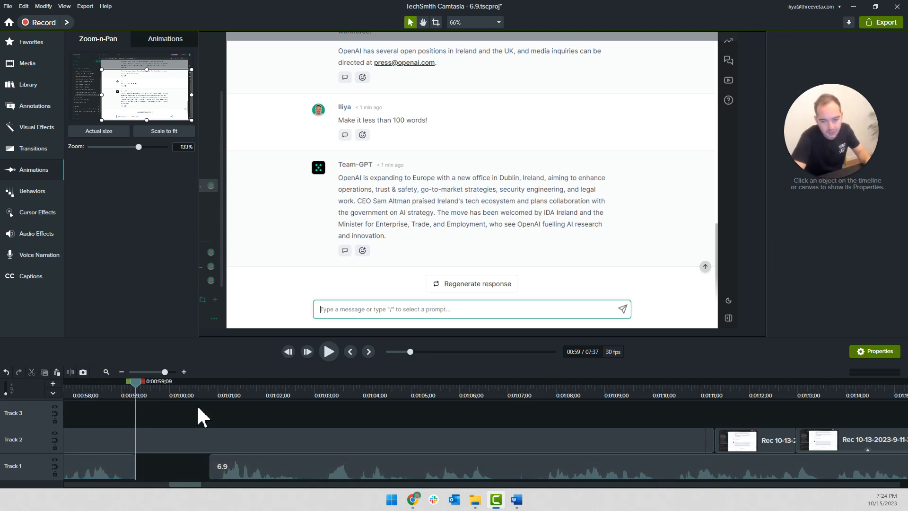
scroll(202, 416, down, 3)
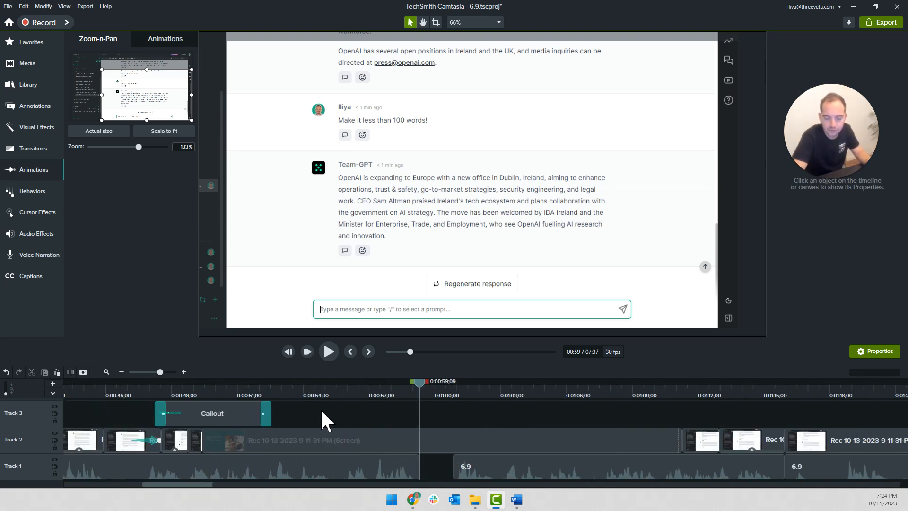
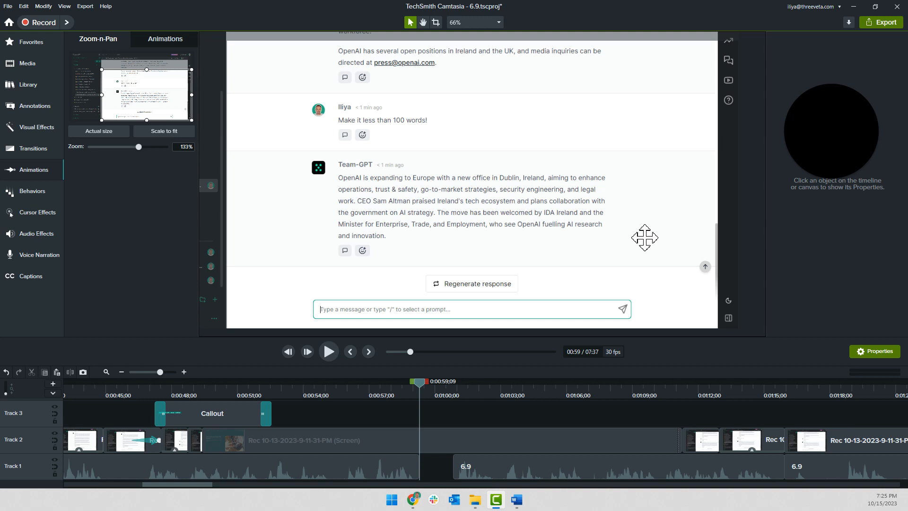
mouse_move(840, 187)
mouse_move(842, 139)
drag(840, 137, 793, 158)
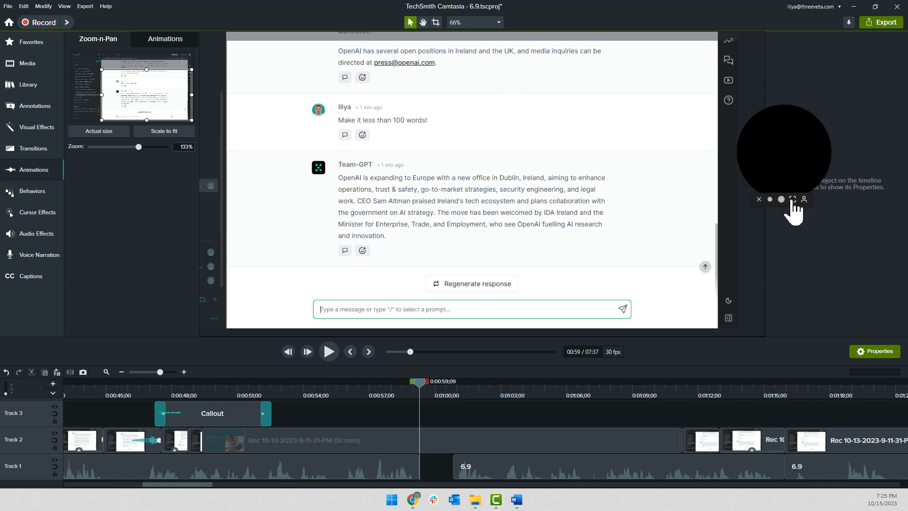
click(759, 199)
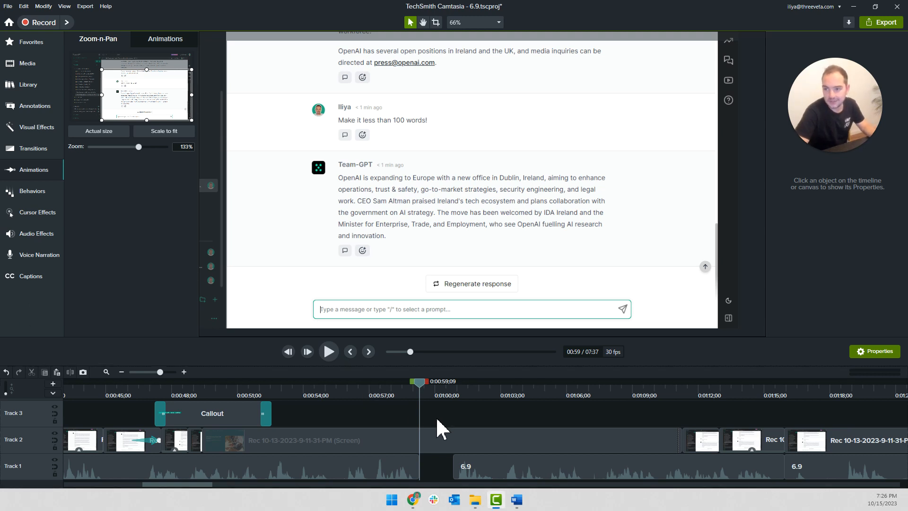
Move the Track 1 narration clip after the cut to about half a second behind the previous segment and play back the join
drag(479, 464, 462, 461)
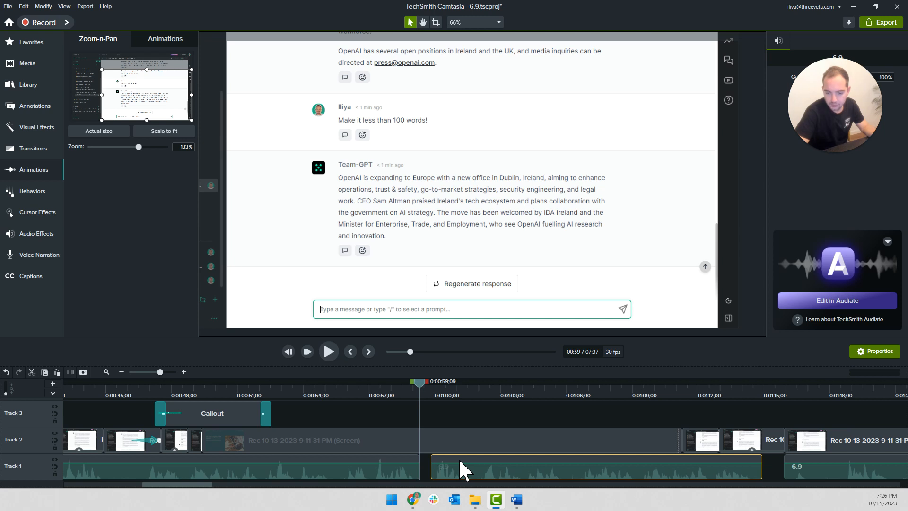
click(374, 390)
key(space)
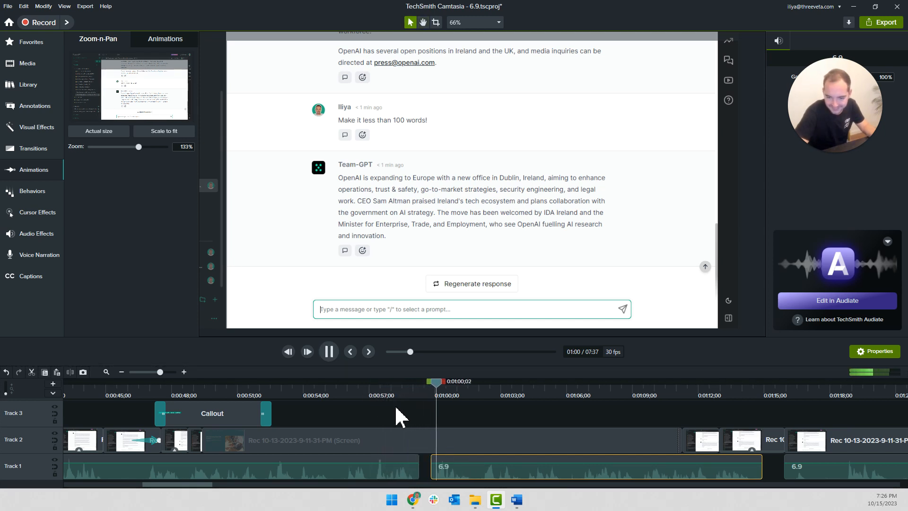
scroll(397, 415, down, 3)
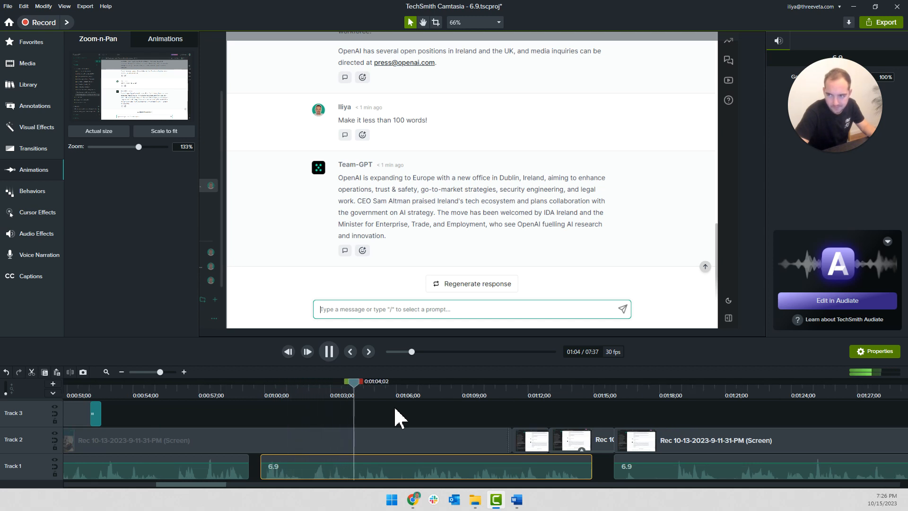
key(space)
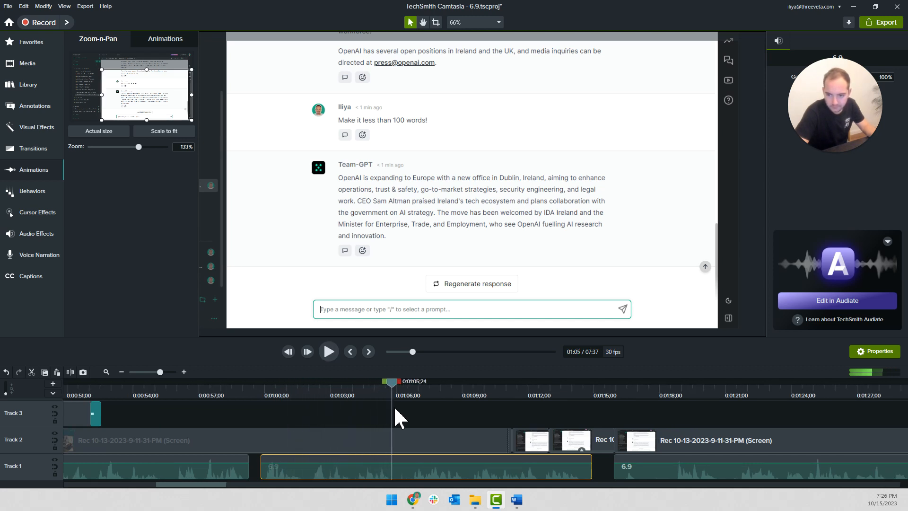
scroll(124, 428, down, 3)
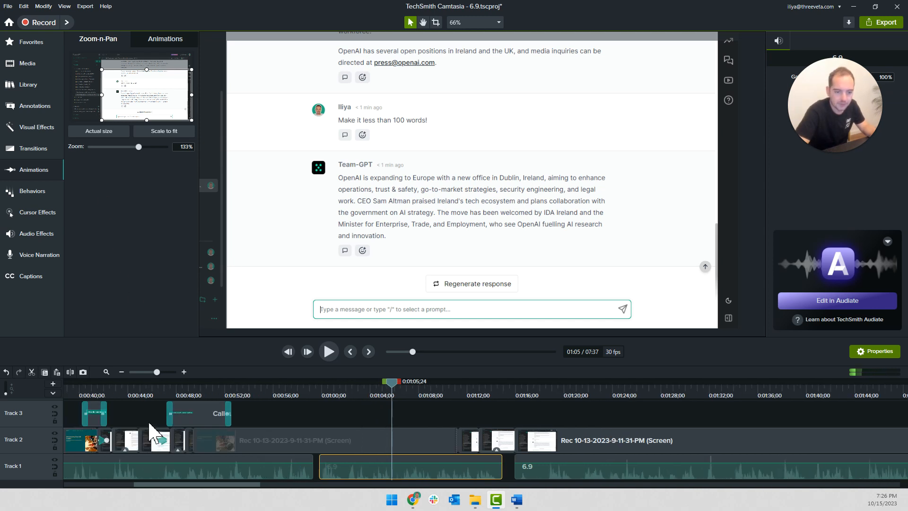
Copy the Track 3 callout about making the text shorter and place the copy at about 0:01:04;00
click(194, 417)
key(ctrl+c)
key(ctrl+v)
scroll(381, 425, up, 3)
drag(462, 416, 413, 419)
key(space)
double_click(385, 418)
key(space)
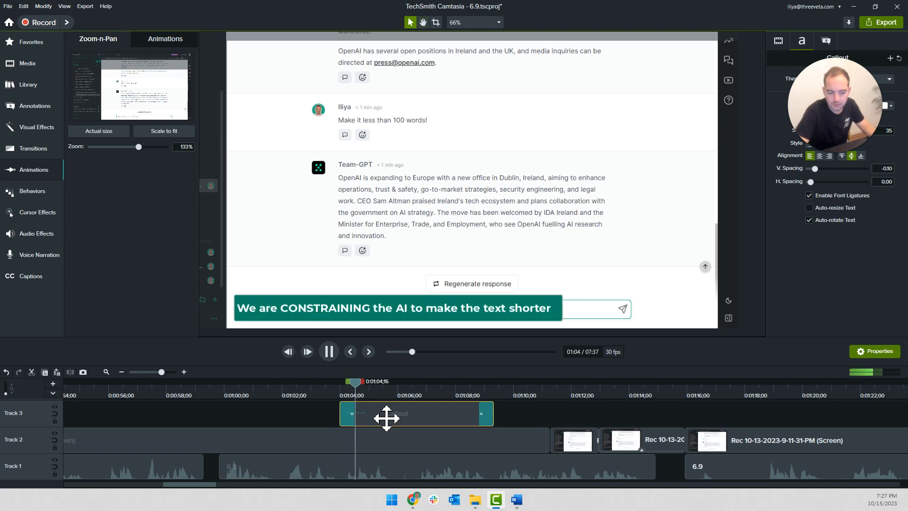
Change the copied callout's text to "Another popular CONSTRAINT is the tone of voice" and fit its box width to the text
key(space)
double_click(350, 314)
text(Another popular constraint is the tone of voice)
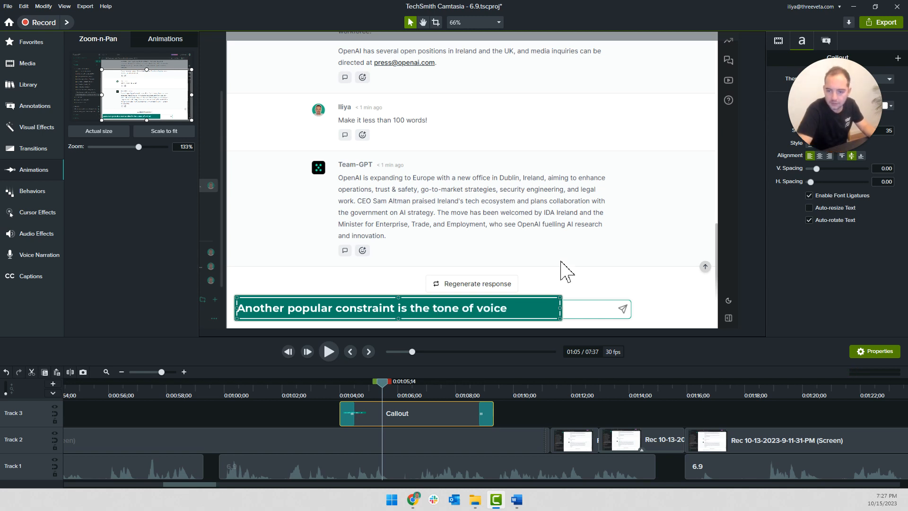
drag(562, 308, 515, 310)
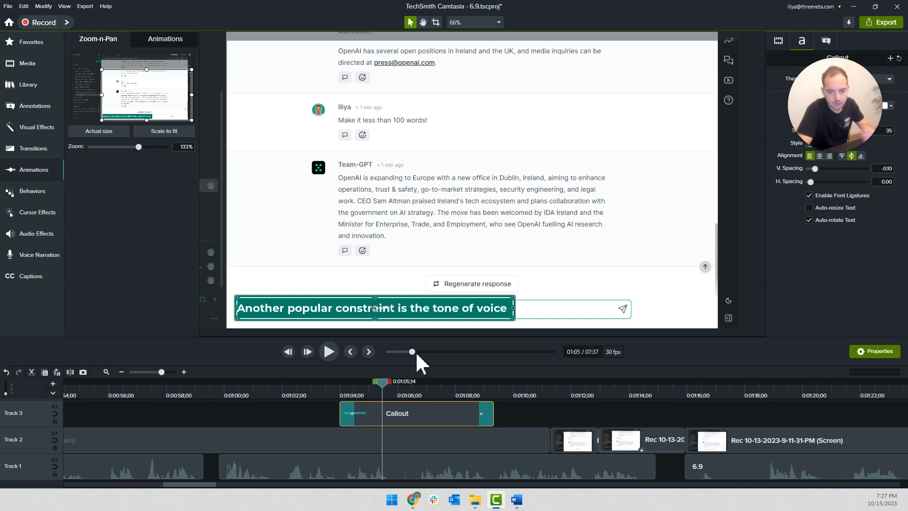
double_click(353, 308)
double_click(353, 308)
text(CONSTRAINT)
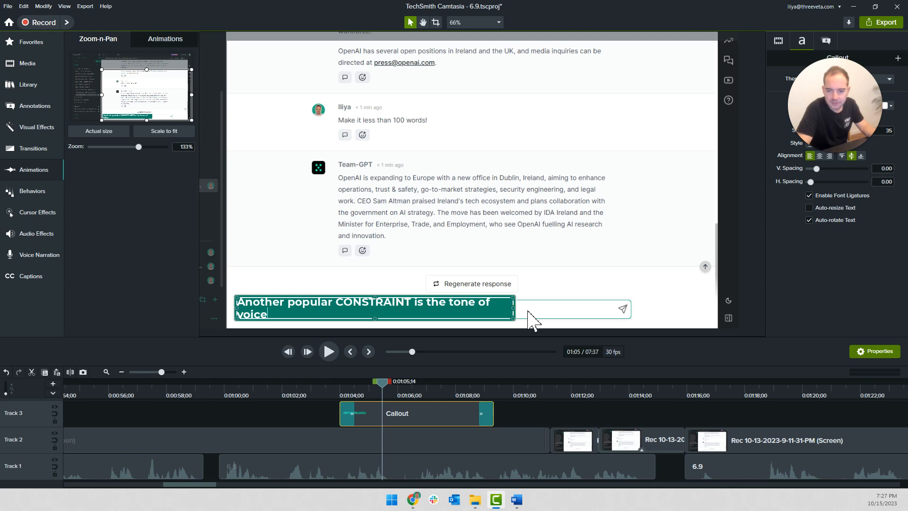
drag(521, 309, 531, 312)
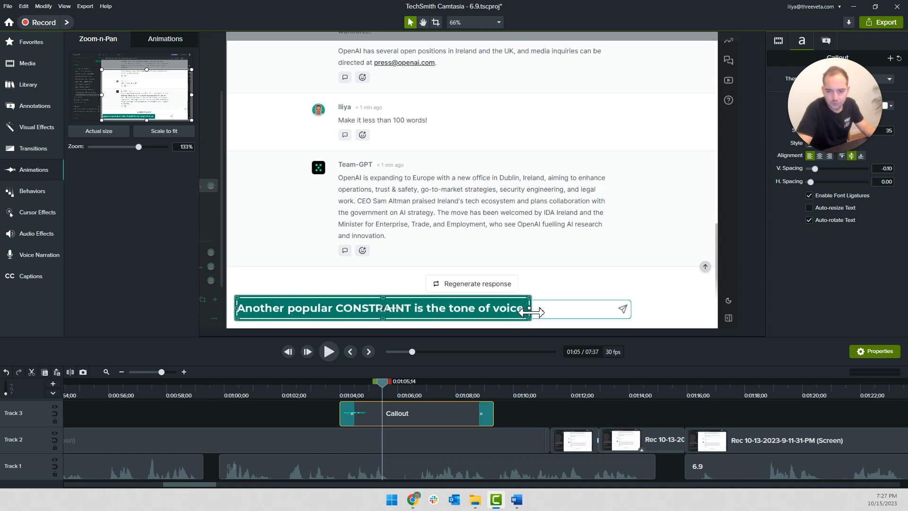
Play back the new callout and close the small Track 2 gap at 0:01:11;08 by moving the following screen clips earlier
click(329, 390)
click(324, 409)
key(space)
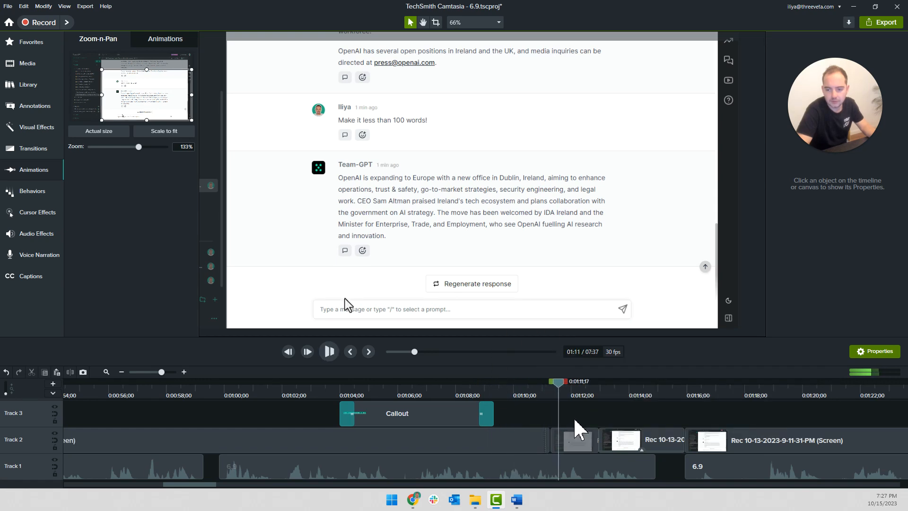
scroll(562, 431, up, 3)
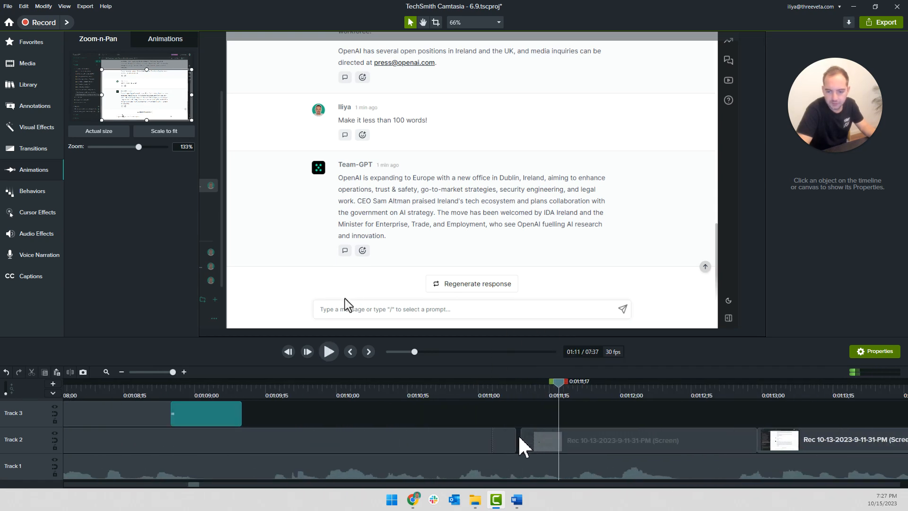
click(519, 388)
drag(517, 384, 517, 387)
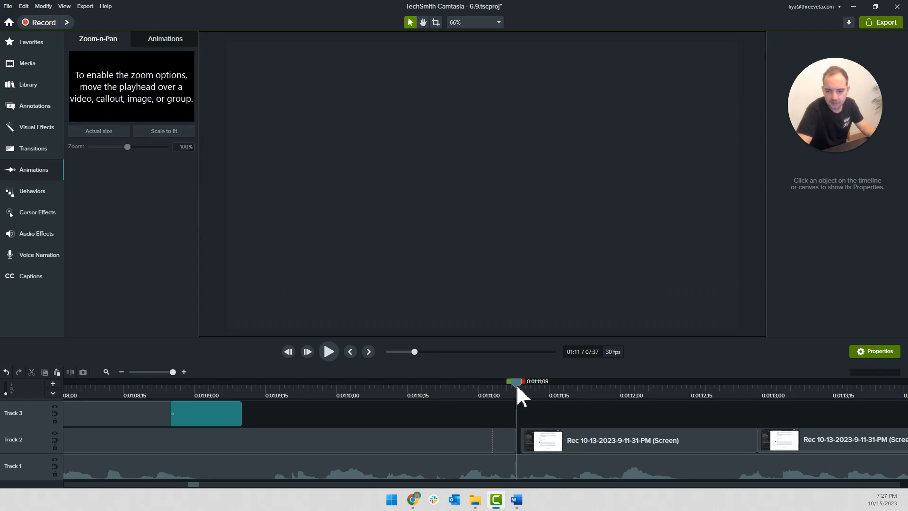
scroll(527, 419, down, 3)
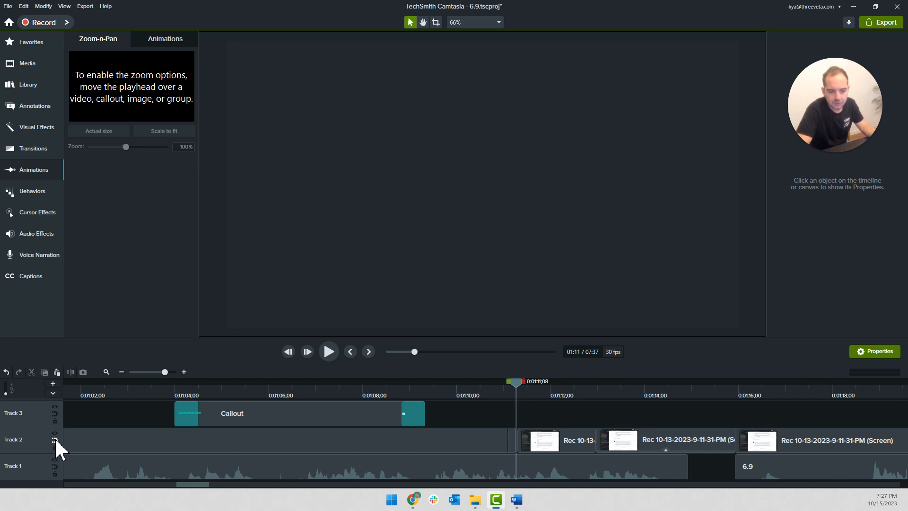
drag(579, 408, 600, 437)
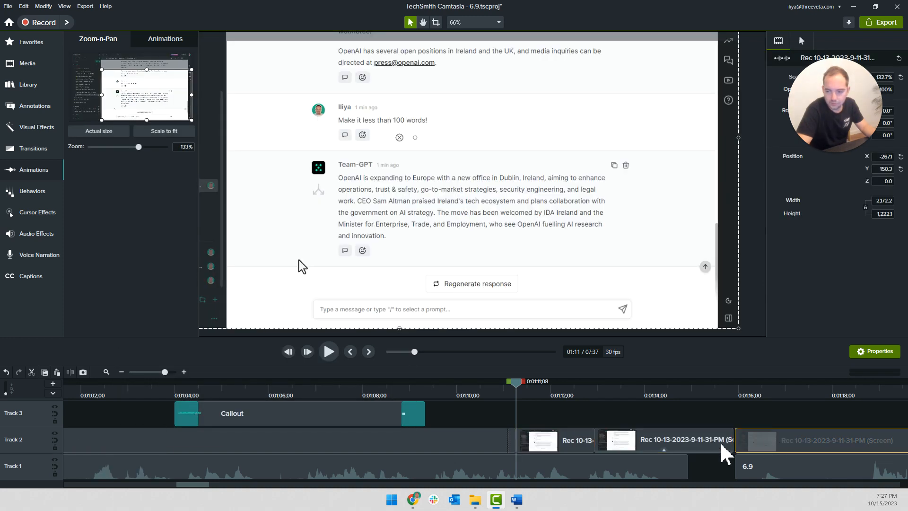
Split the Track 2 screen clip at 0:01:17;23, delete the segment before it, and move the remainder directly after the typing clip
click(487, 399)
key(space)
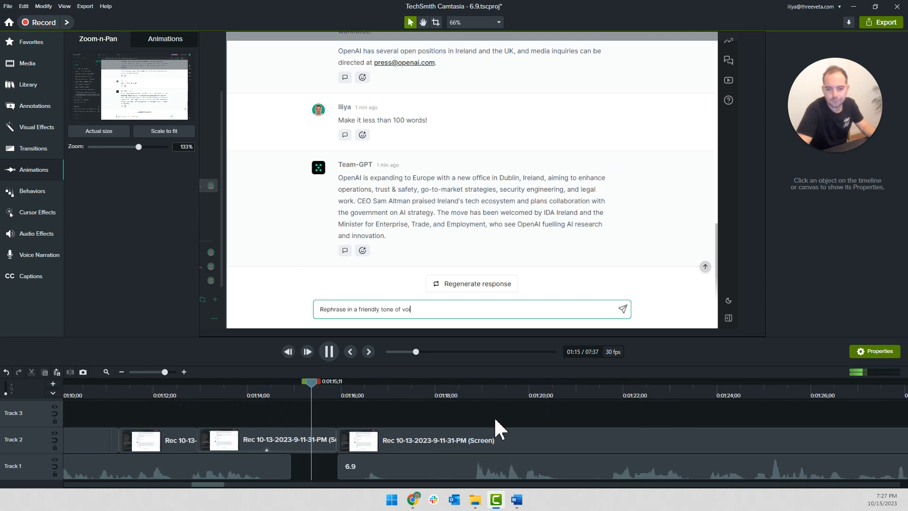
key(space)
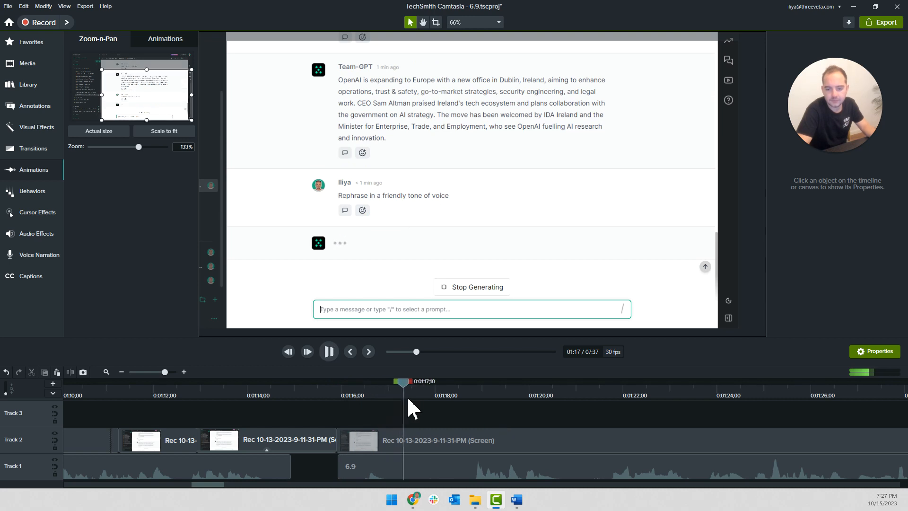
drag(405, 383, 426, 383)
click(399, 433)
key(s)
click(400, 434)
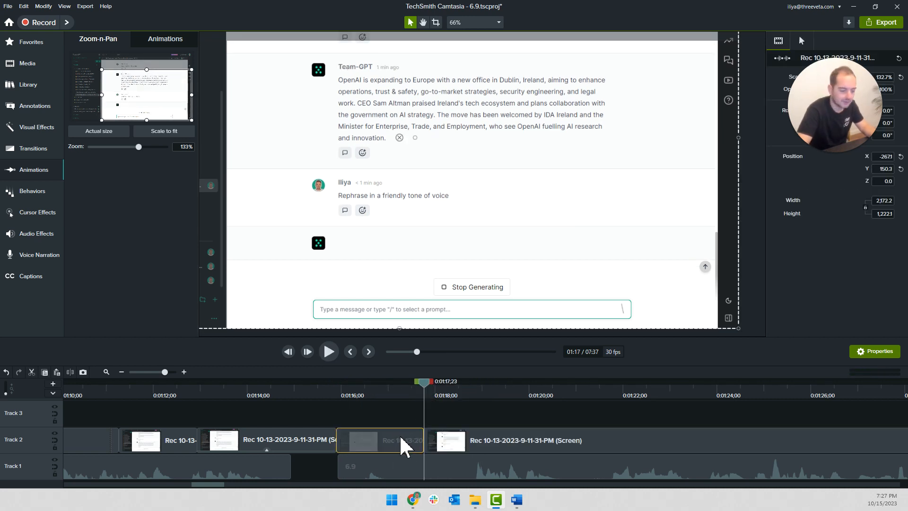
key(Delete)
drag(455, 442, 373, 441)
key(ctrl+comma)
key(ctrl+comma)
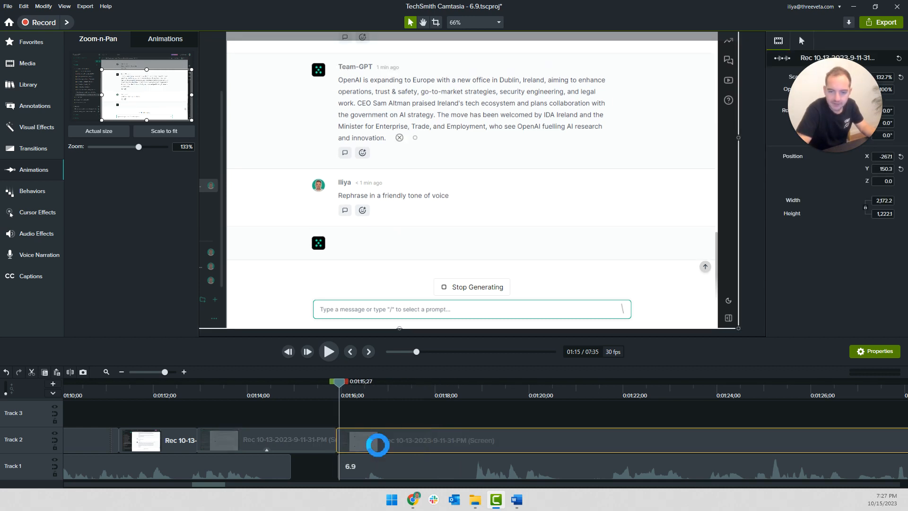
Split the response-generation screen clip at 0:01:24;03, set the first segment's clip speed to 10.25x, and play back the result
drag(335, 383, 721, 415)
right_click(692, 438)
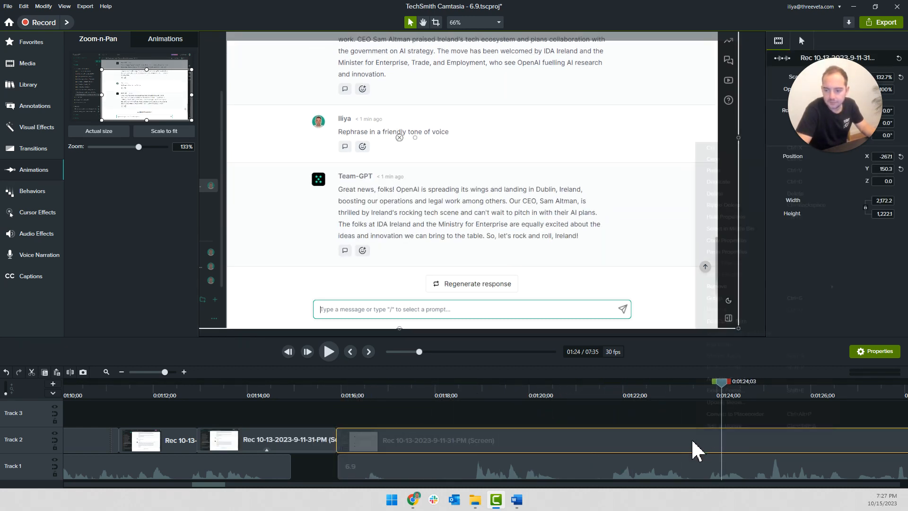
click(676, 446)
right_click(674, 444)
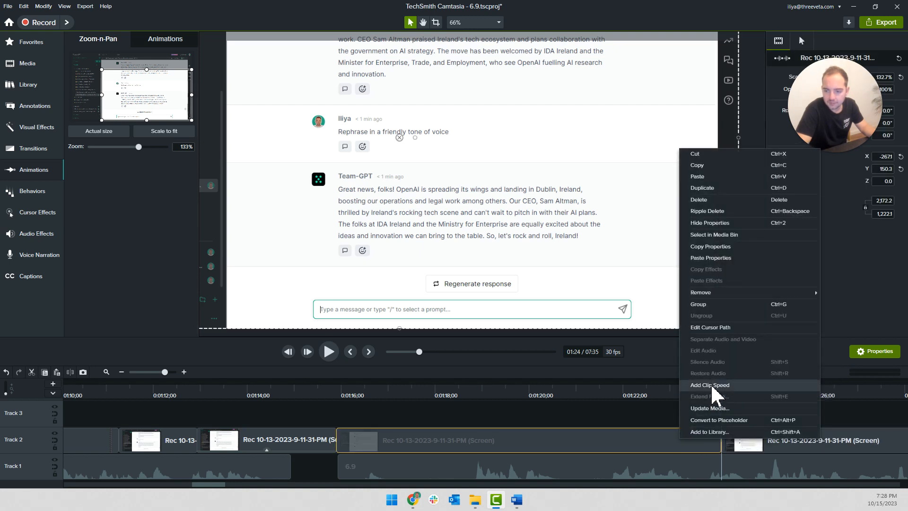
click(713, 391)
double_click(885, 250)
text(10.25)
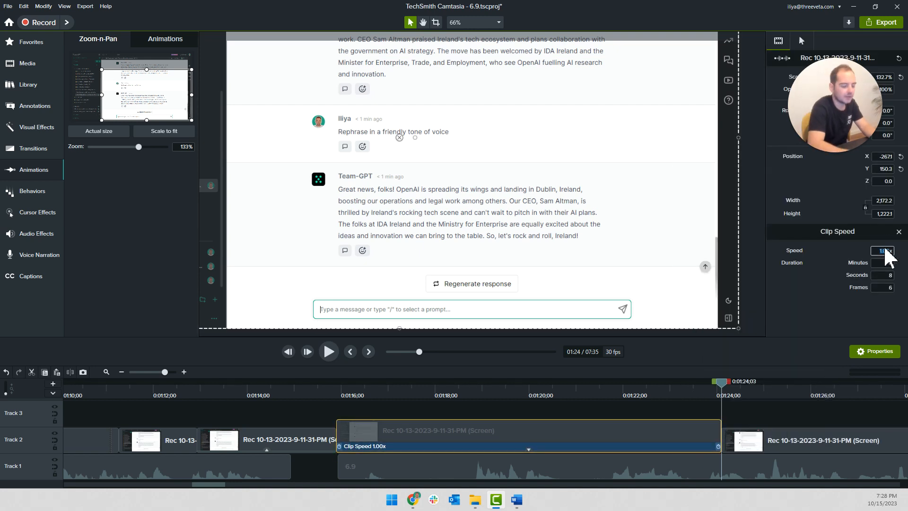
key(Return)
click(493, 433)
drag(328, 391, 283, 386)
key(space)
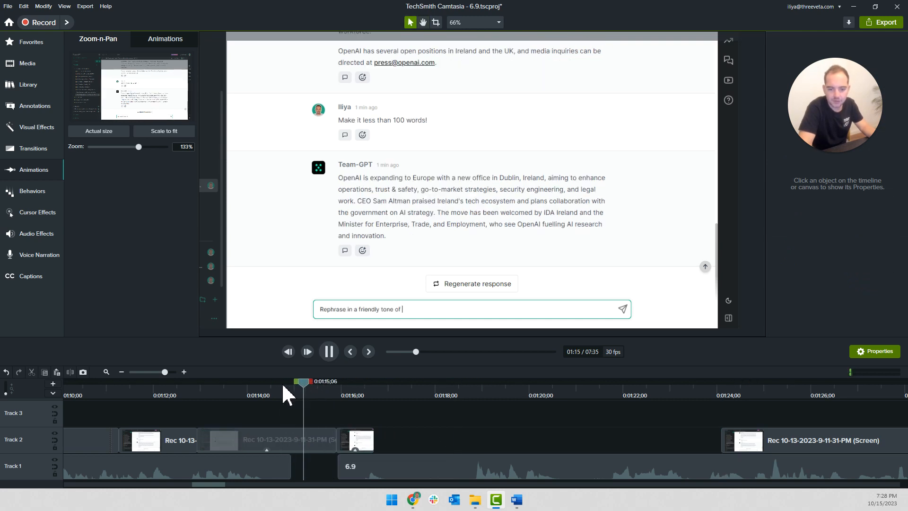
click(187, 395)
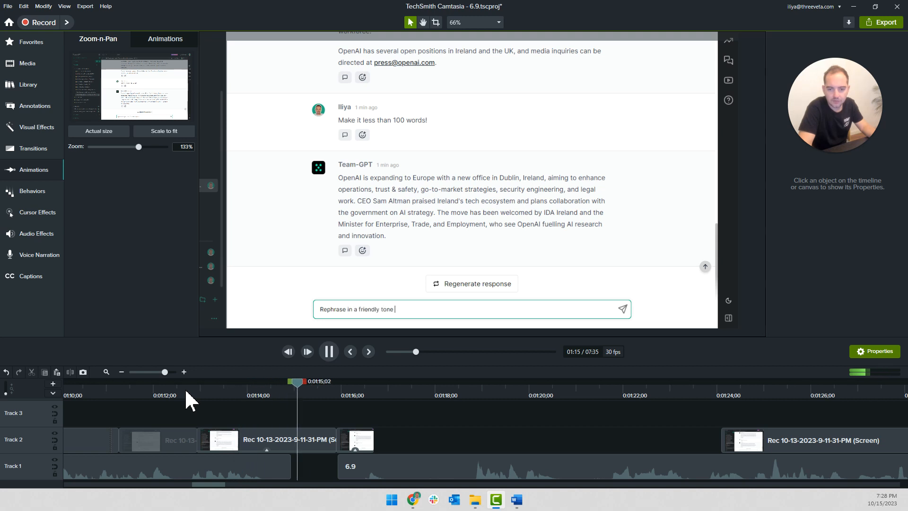
Try clip speeds of 5.02x and 4.04x on the tone-of-voice typing clip
click(239, 423)
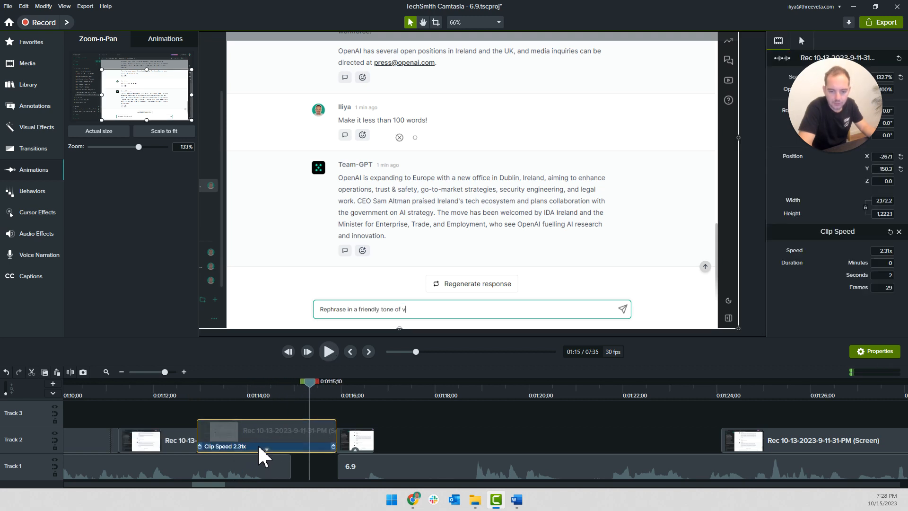
click(260, 446)
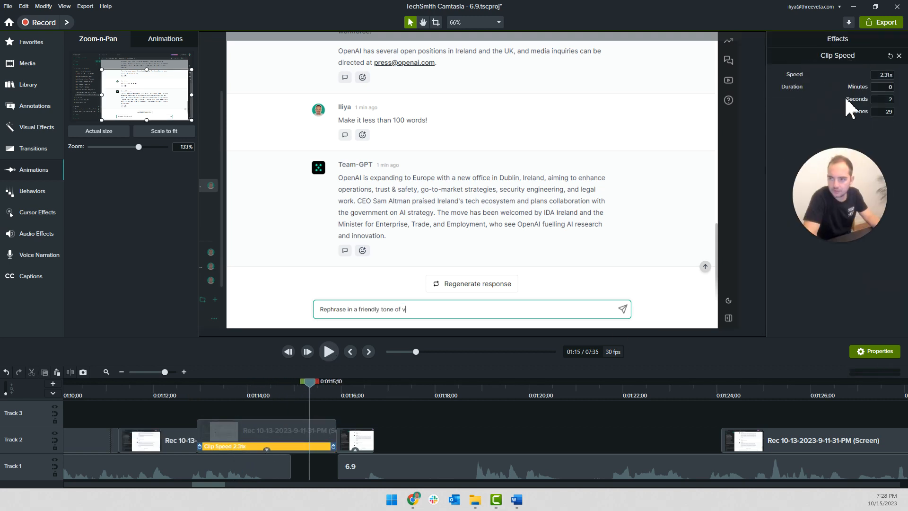
text(5.02)
key(Return)
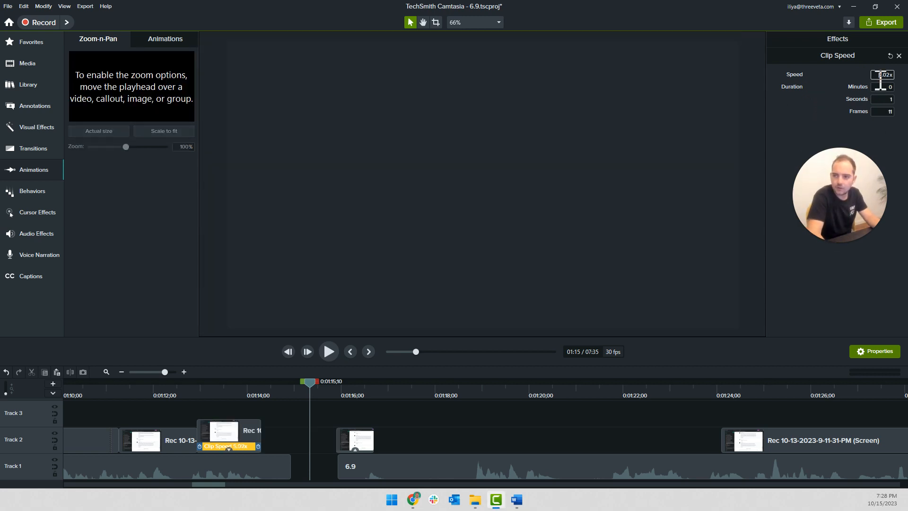
text(4)
key(Return)
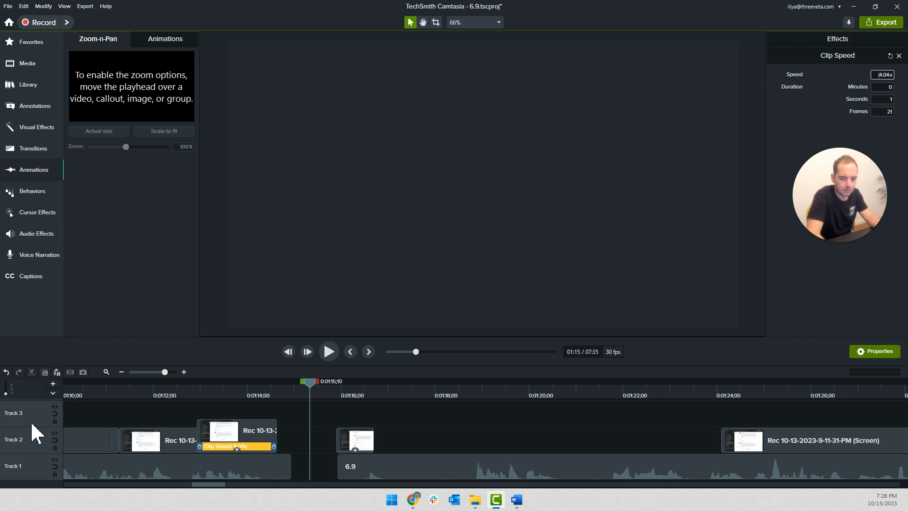
Play back the retimed typing clip from about 0:01:11 and undo both of its speed changes
click(108, 386)
key(space)
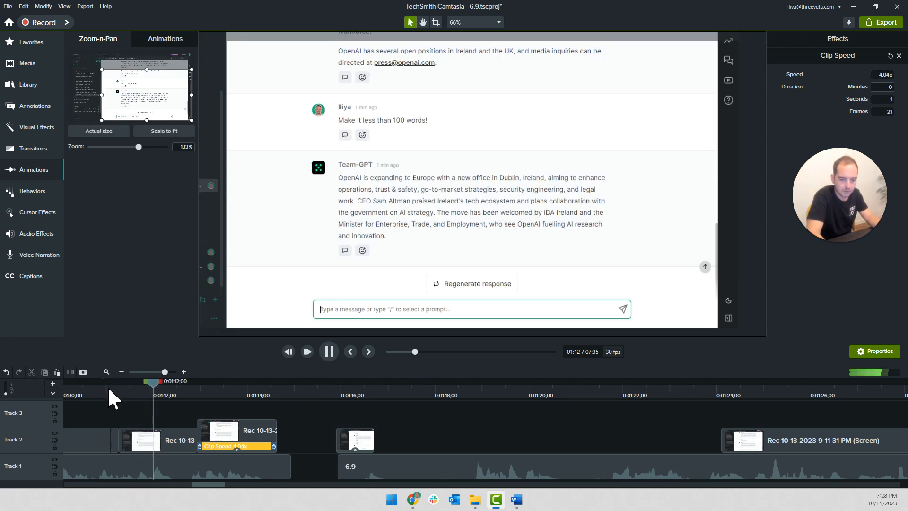
key(space)
click(170, 426)
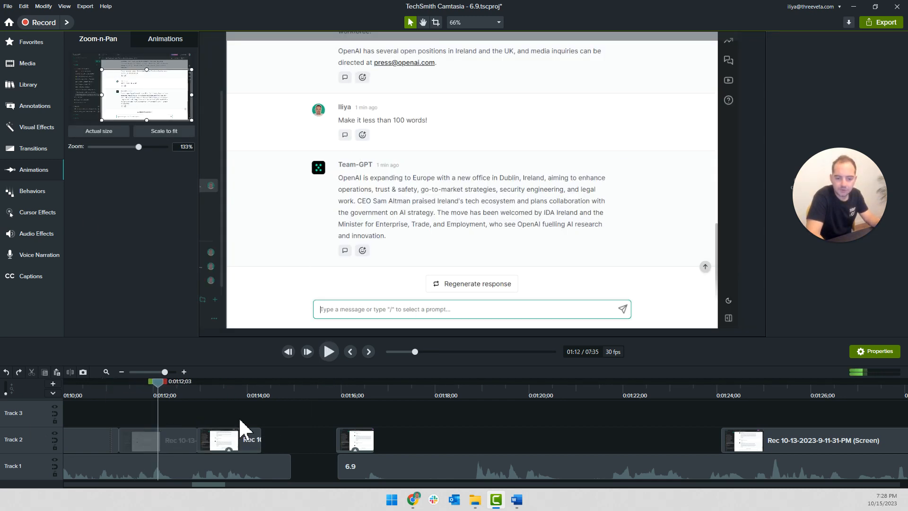
scroll(239, 419, down, 2)
scroll(239, 419, left, 2)
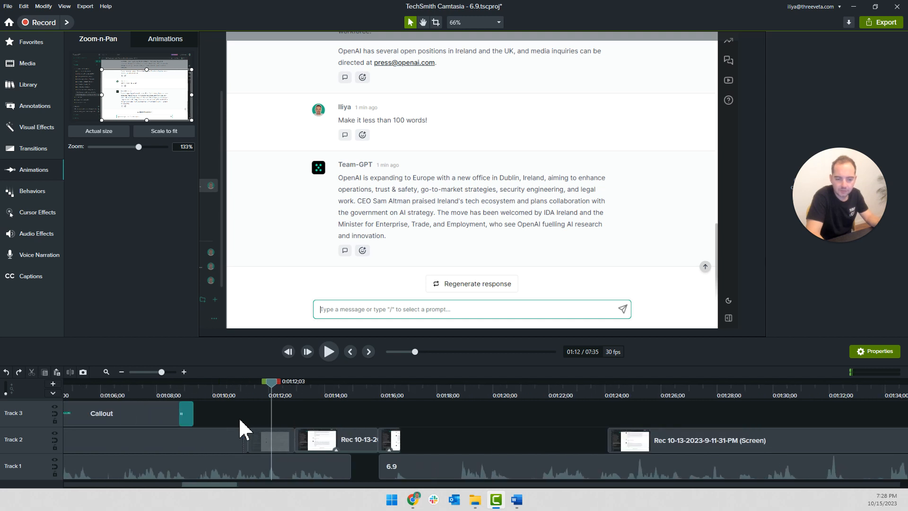
Move the two screen clips before the response segment up to Track 3, starting at about 0:01:10;09
click(212, 387)
drag(314, 450, 236, 404)
drag(259, 450, 258, 446)
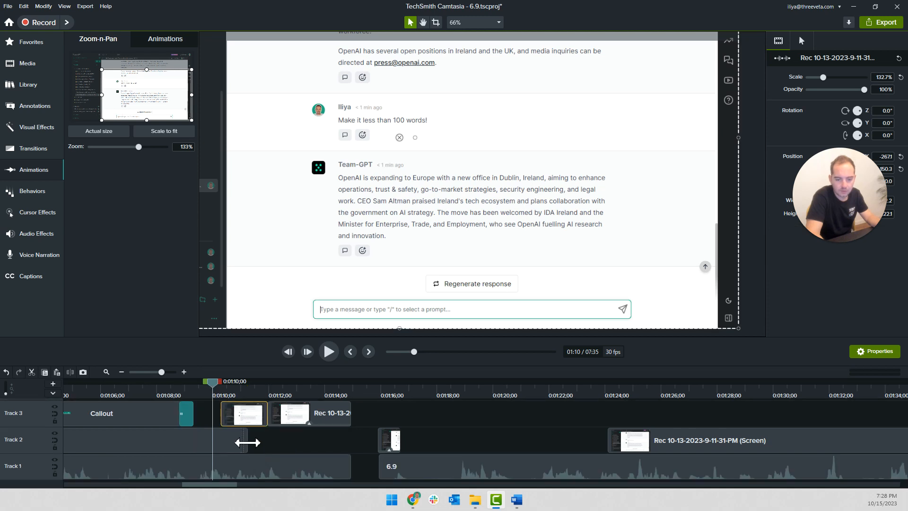
double_click(240, 416)
Split the extended-frame clip on Track 2 at 0:01:10;09 and delete the part after the split
click(231, 437)
key(s)
click(229, 441)
key(Delete)
Return the two screen clips to Track 2 at 0:01:10;09 and move the short sped-up response clip directly after them
drag(303, 444, 254, 408)
drag(253, 414, 257, 452)
drag(389, 435, 314, 439)
click(392, 436)
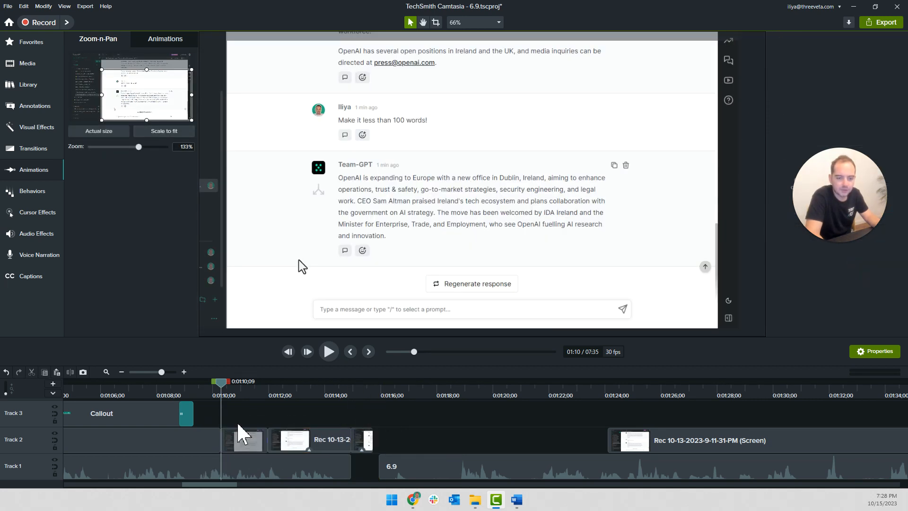
Move the 3s Cooldown on Track 3 to start where the short response clip ends, at about 0:01:15;22, and play back that section
scroll(240, 434, down, 2)
scroll(240, 434, down, 2)
drag(255, 416, 524, 425)
scroll(523, 425, up, 1)
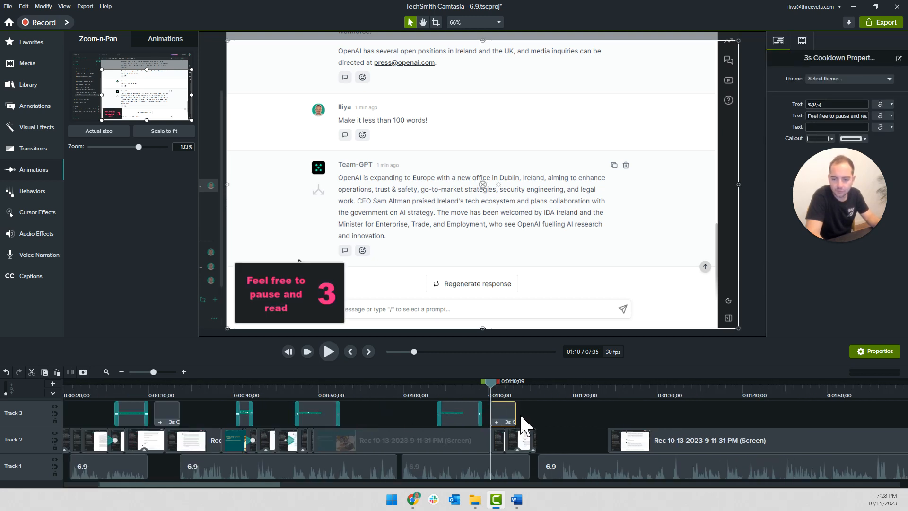
scroll(521, 416, up, 3)
scroll(515, 416, right, 4)
drag(277, 416, 410, 419)
click(289, 414)
key(space)
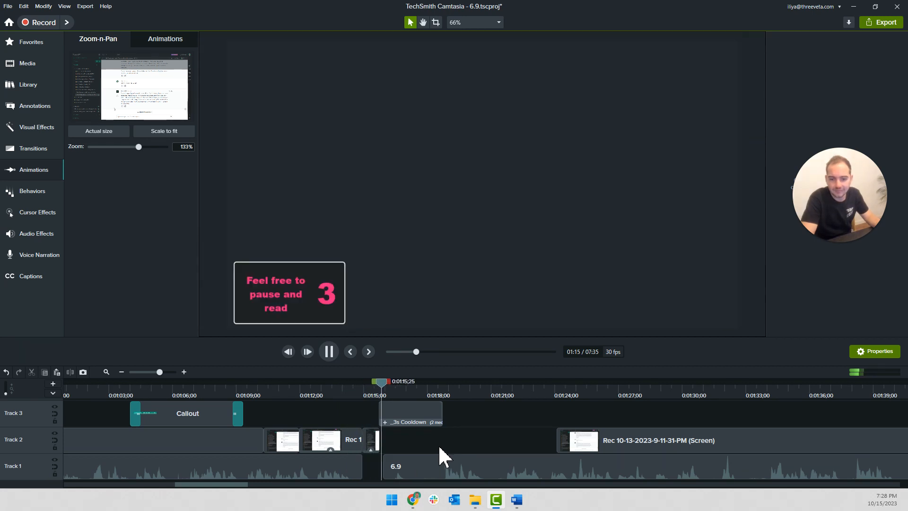
Attach the next Track 2 screen clip to the end of the response clip, split it at 0:01:16;14, and move the remainder further along the timeline
scroll(440, 448, up, 3)
key(space)
drag(788, 443, 706, 440)
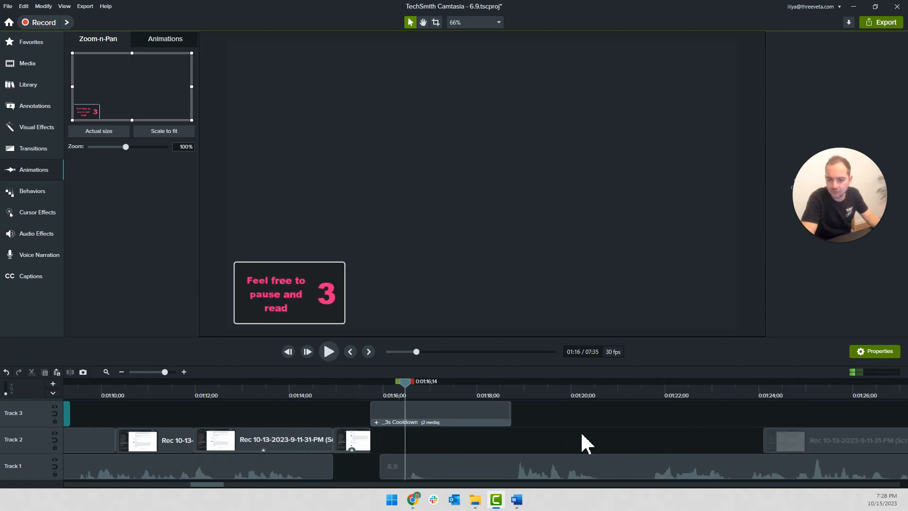
drag(816, 450, 334, 450)
key(s)
drag(478, 444, 879, 449)
Extend the frame of the short clip piece under the cooldown with a duration of 8.5 seconds
click(398, 438)
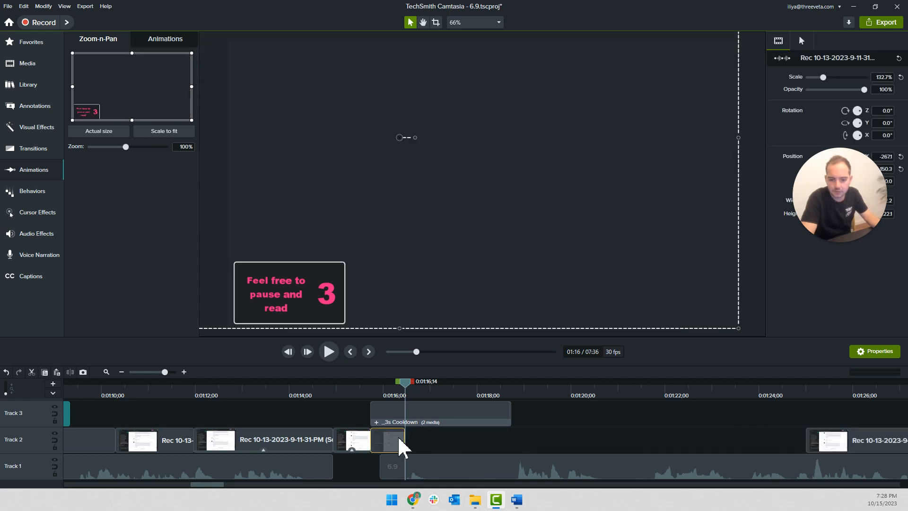
key(shift+e)
text(8.5)
key(Return)
Move the following narration clip on Track 1 to start at the end of the cooldown, 0:01:18;22, and play back the section
drag(390, 467, 525, 467)
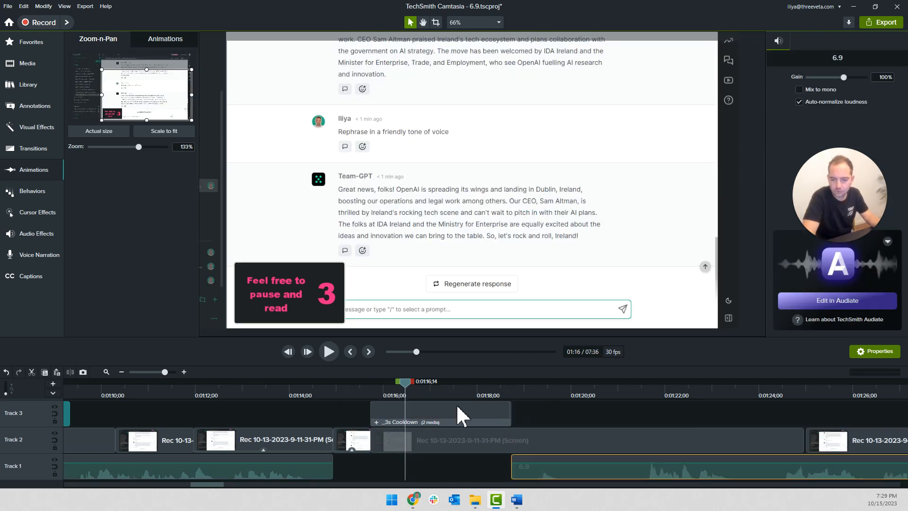
click(298, 385)
key(space)
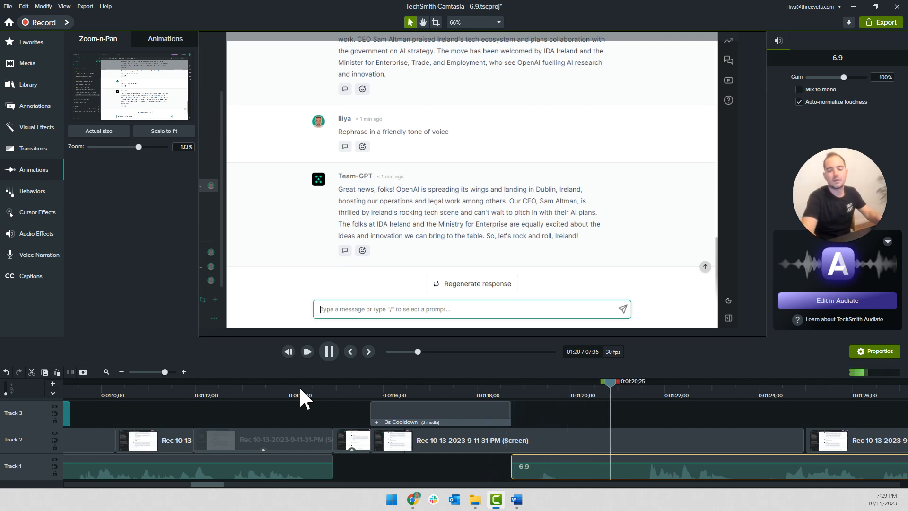
scroll(606, 412, right, 3)
key(space)
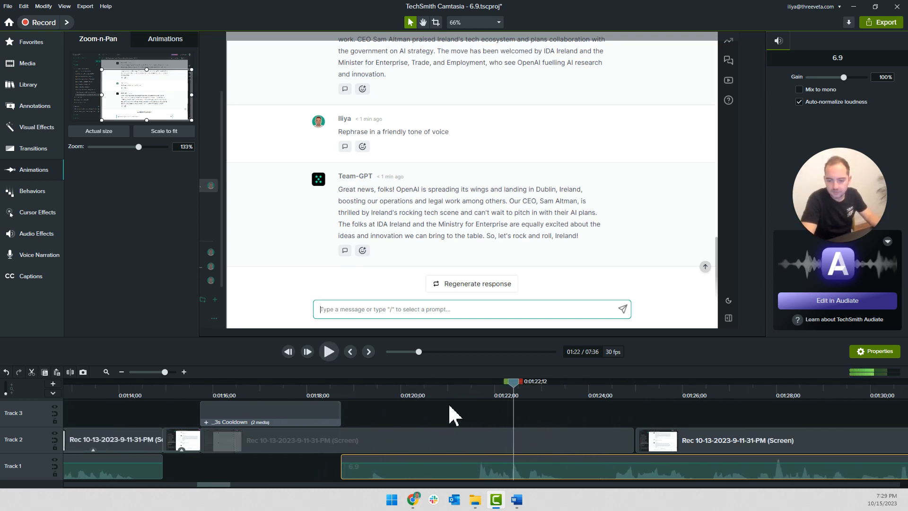
key(space)
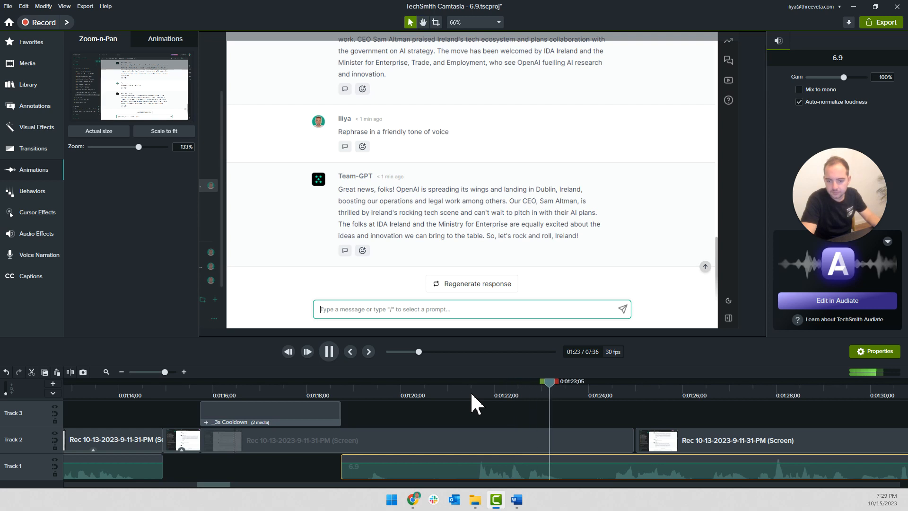
key(space)
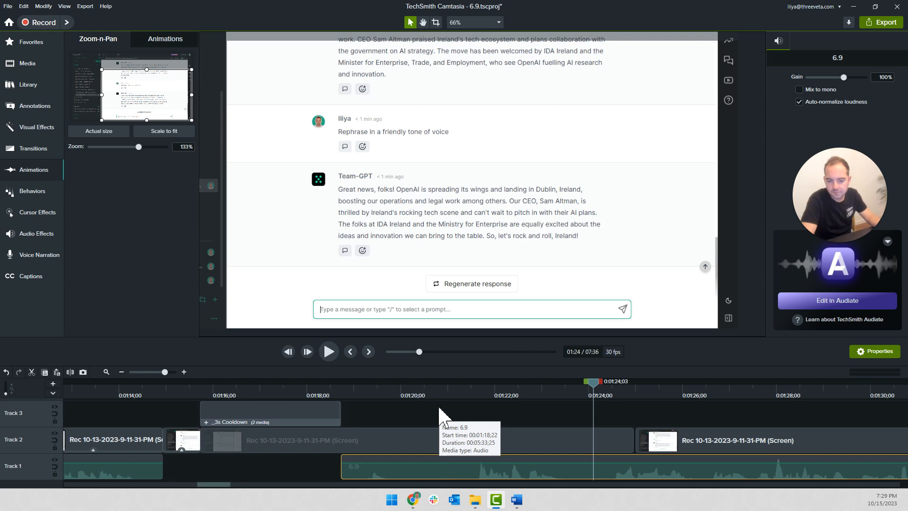
Delete the start of the narration clip up to 0:01:20;13 and move the rest directly against the preceding narration clip
click(421, 384)
key(s)
click(404, 466)
key(Delete)
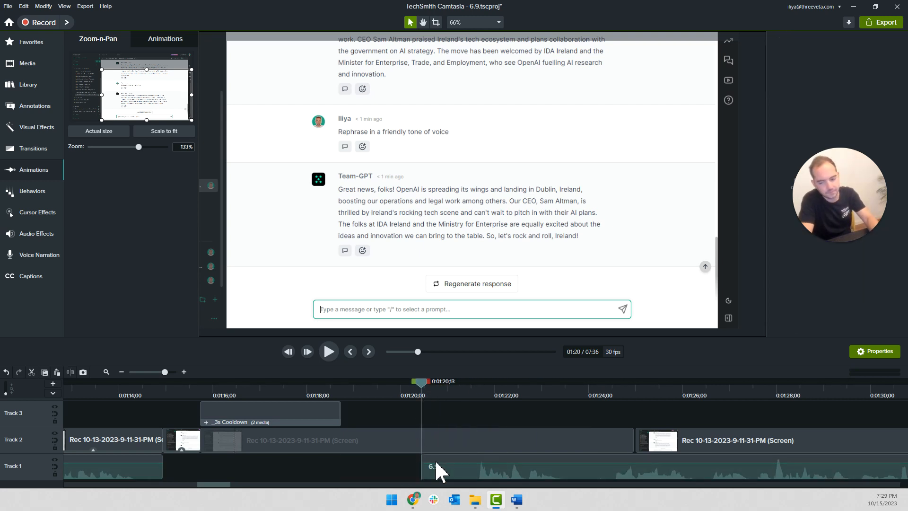
drag(482, 467, 215, 454)
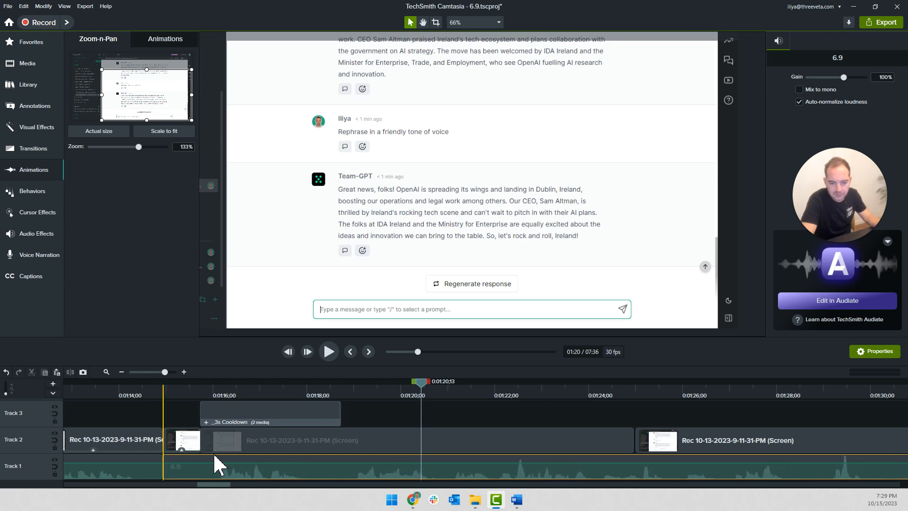
Play back the joined narration, then split it at 0:01:16;00 and delete the piece before the split
click(152, 382)
key(space)
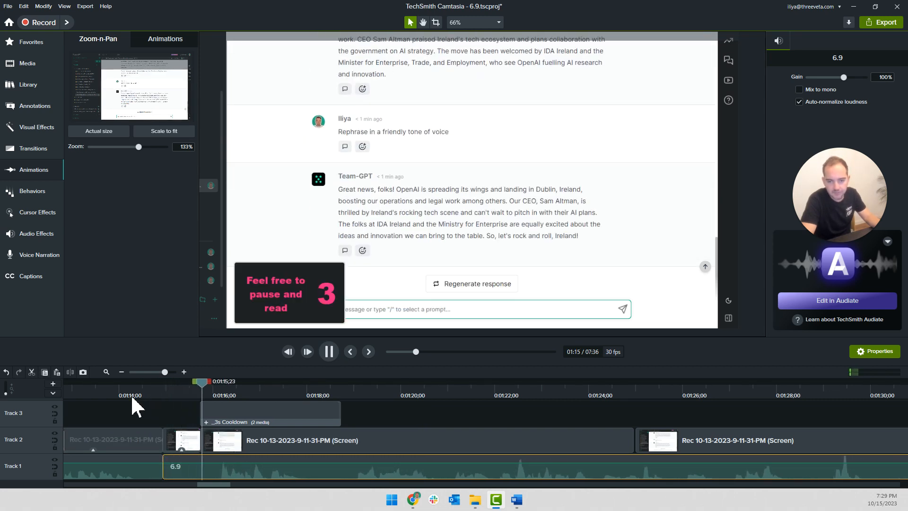
click(211, 395)
drag(212, 388, 213, 381)
key(s)
click(192, 461)
key(Delete)
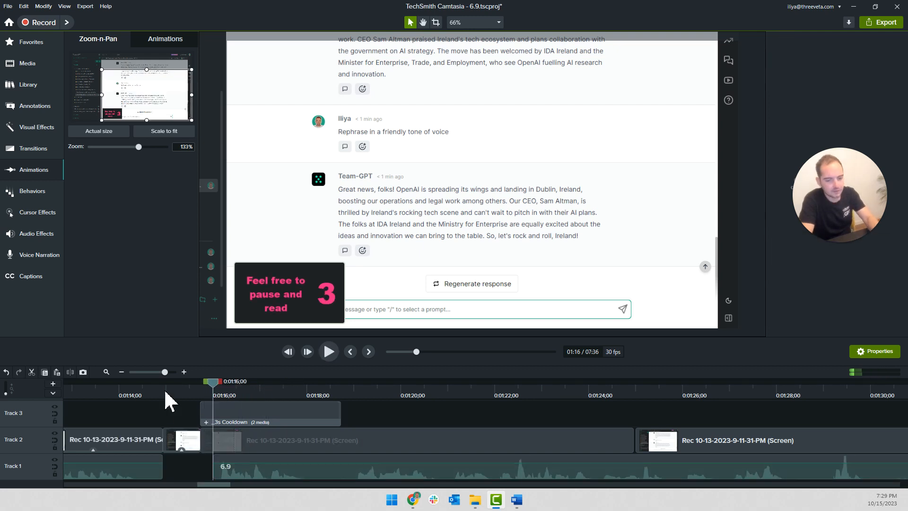
Play back the narration from about 0:01:14 and cut out the section between 0:01:18;04 and about 0:01:19;01
click(137, 385)
key(space)
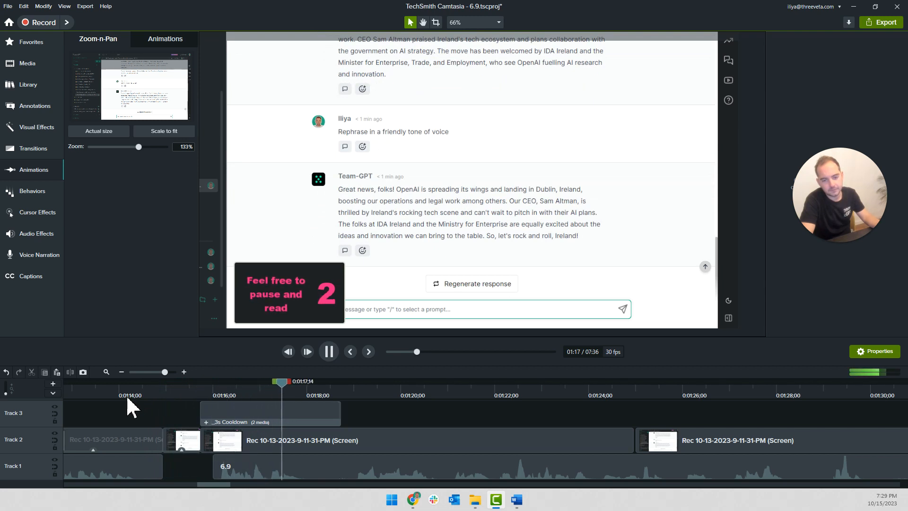
key(space)
scroll(343, 417, up, 2)
scroll(344, 416, up, 1)
click(299, 402)
click(280, 469)
key(s)
mouse_move(214, 390)
mouse_down()
mouse_move(185, 387)
mouse_move(197, 386)
mouse_up()
key(s)
click(242, 470)
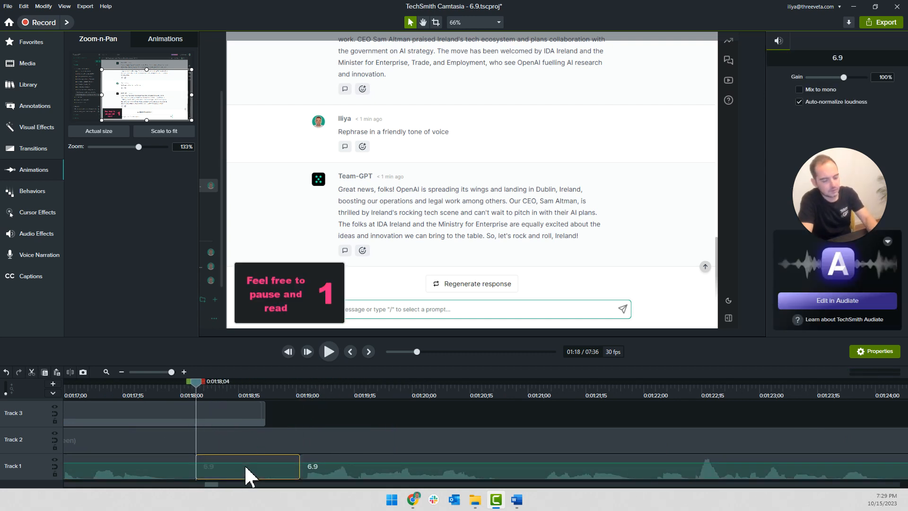
key(Delete)
Close the small Track 2 gap by attaching the next screen clip to the extended-frame clip at about 0:01:25, continuing playback to about 0:01:31
key(space)
scroll(324, 431, down, 2)
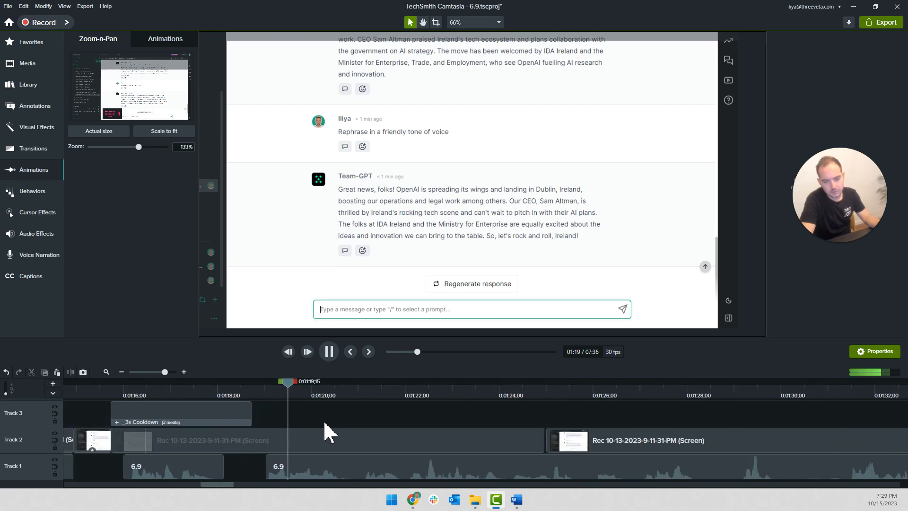
drag(610, 446, 520, 444)
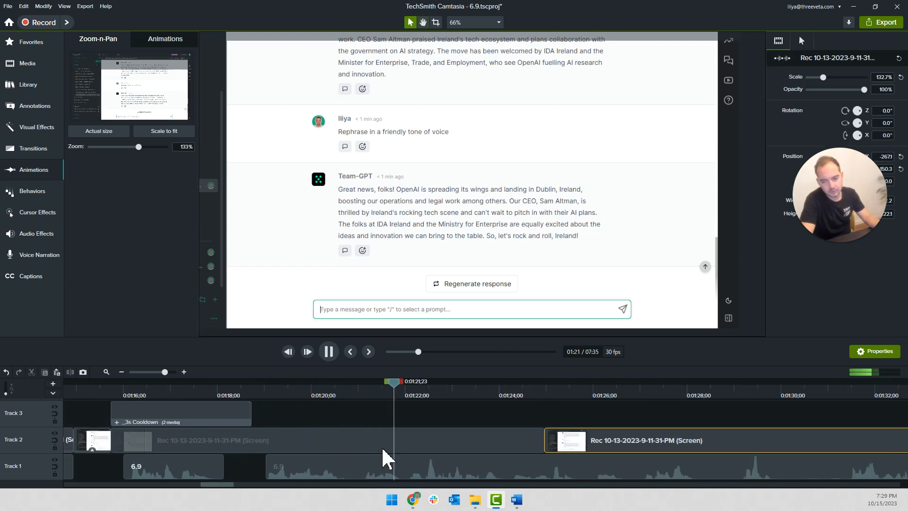
click(407, 422)
scroll(409, 422, down, 1)
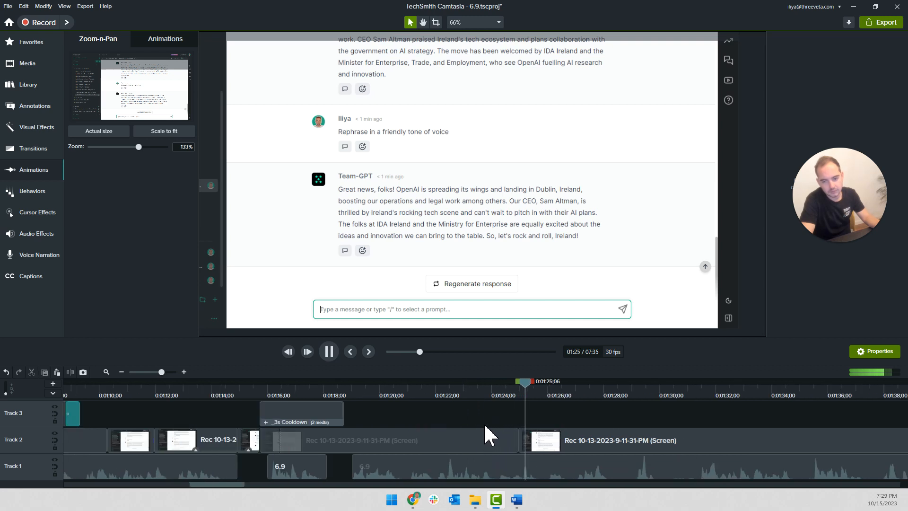
scroll(486, 425, right, 3)
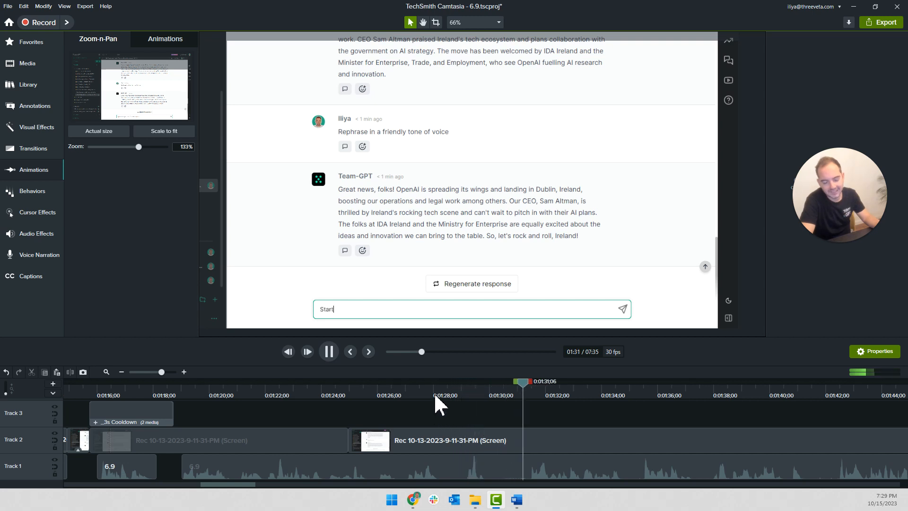
Split the Track 2 screen clip at 0:01:30;24, just before the typing begins, and delete the part before the split
drag(551, 382, 512, 382)
click(496, 435)
key(s)
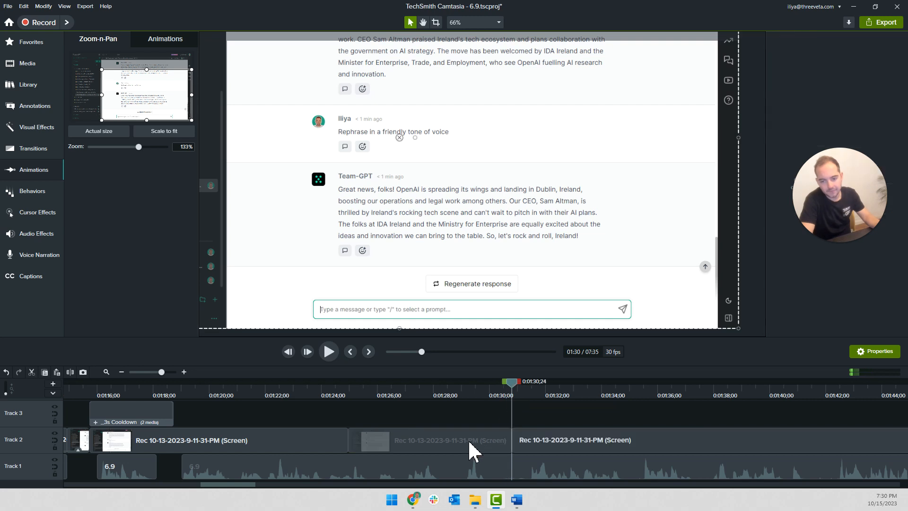
click(469, 441)
key(Delete)
Cut the narration section between 0:01:30;03 and 0:01:31;13 out of Track 1 and play on from there
click(531, 437)
key(space)
click(531, 387)
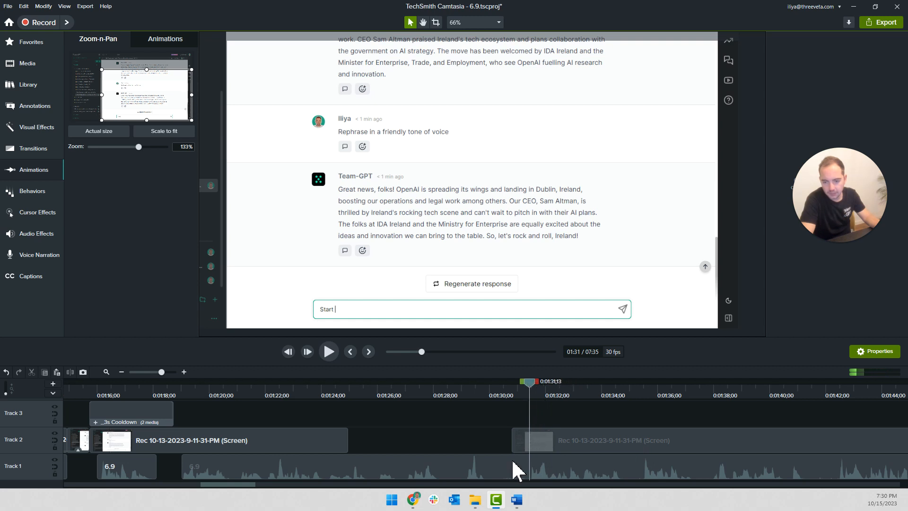
click(496, 393)
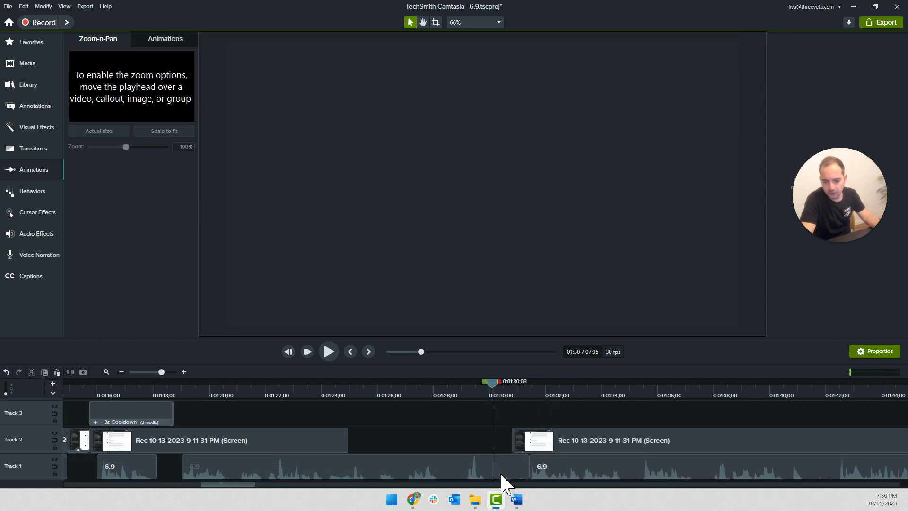
key(space)
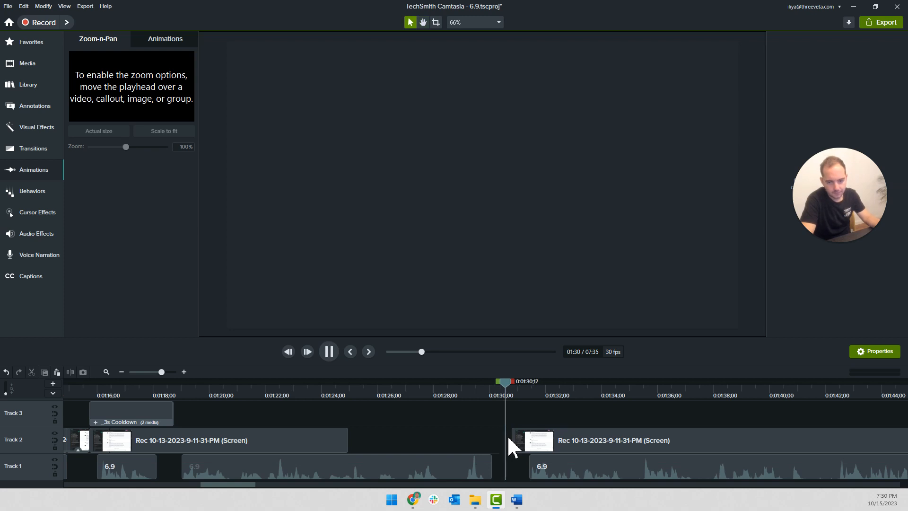
Move the typing screen clip on Track 2 to start at 0:01:37;24 and play it back against the narration until about 0:01:43
scroll(508, 437, down, 4)
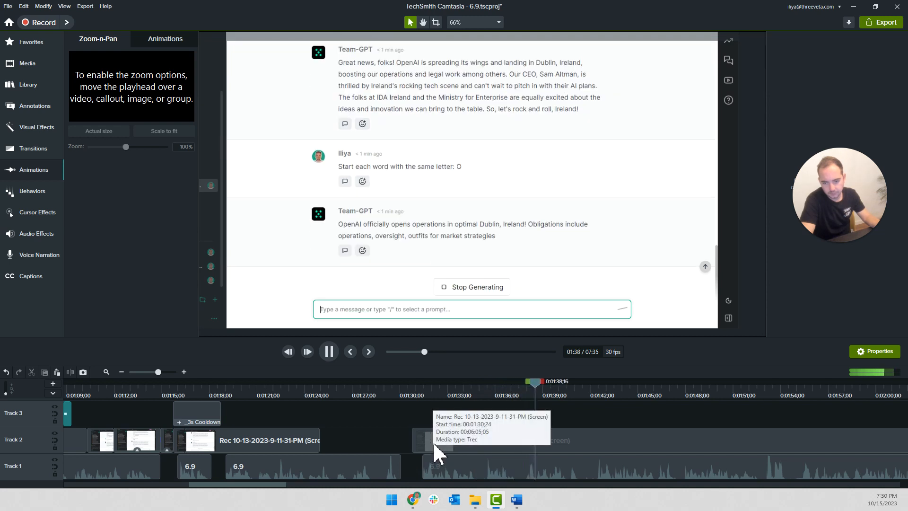
drag(551, 383, 523, 384)
drag(461, 454, 556, 456)
drag(563, 450, 570, 459)
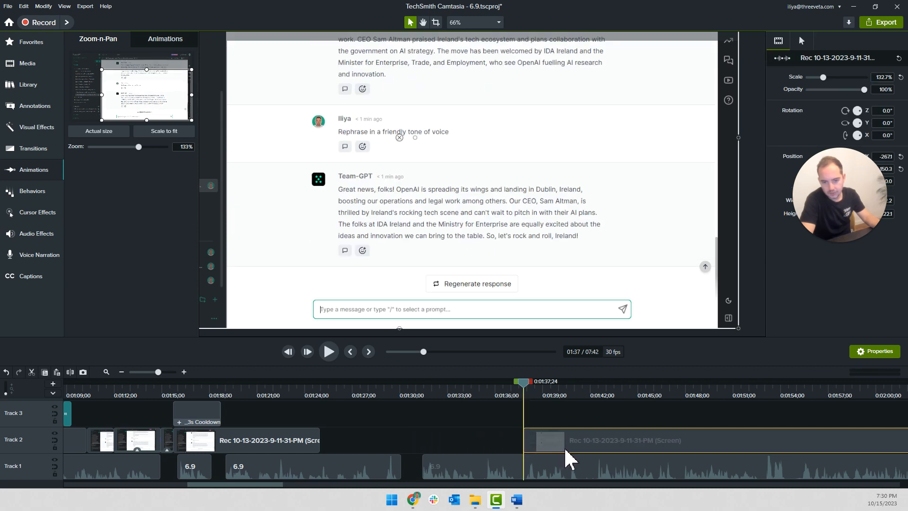
click(499, 425)
scroll(523, 440, up, 4)
key(space)
scroll(523, 440, right, 1)
scroll(524, 440, right, 3)
scroll(467, 429, down, 2)
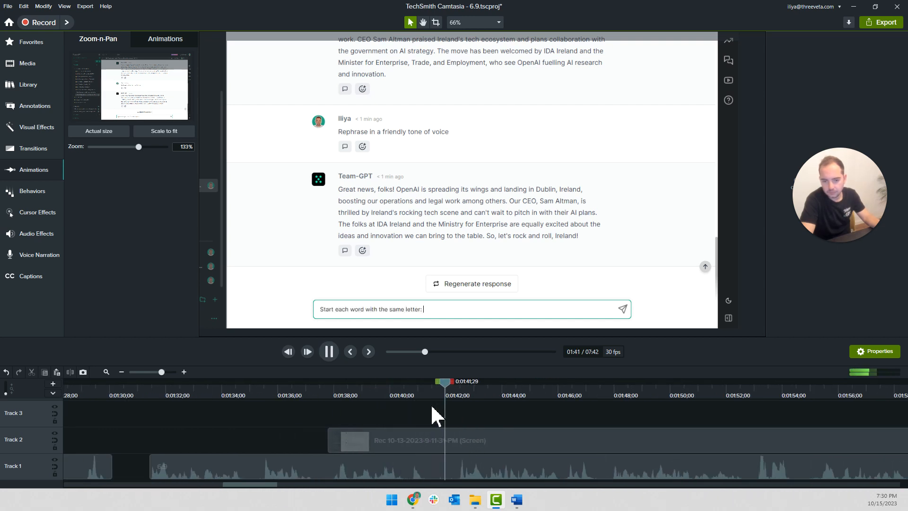
key(space)
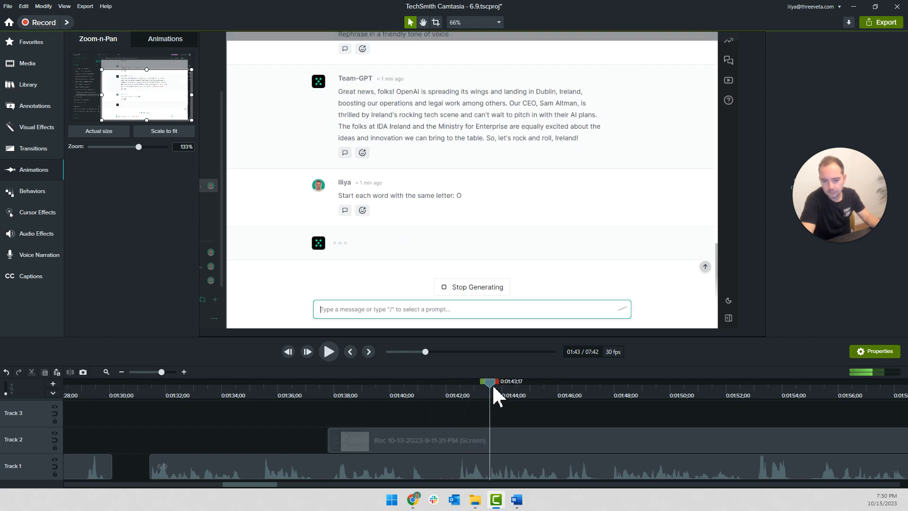
Split the typing clip at 0:01:43;03, where the prompt is fully typed, and set the first part's clip speed to 2x
drag(486, 384, 479, 385)
click(456, 445)
key(s)
right_click(454, 448)
click(478, 370)
click(879, 252)
text(2)
key(Return)
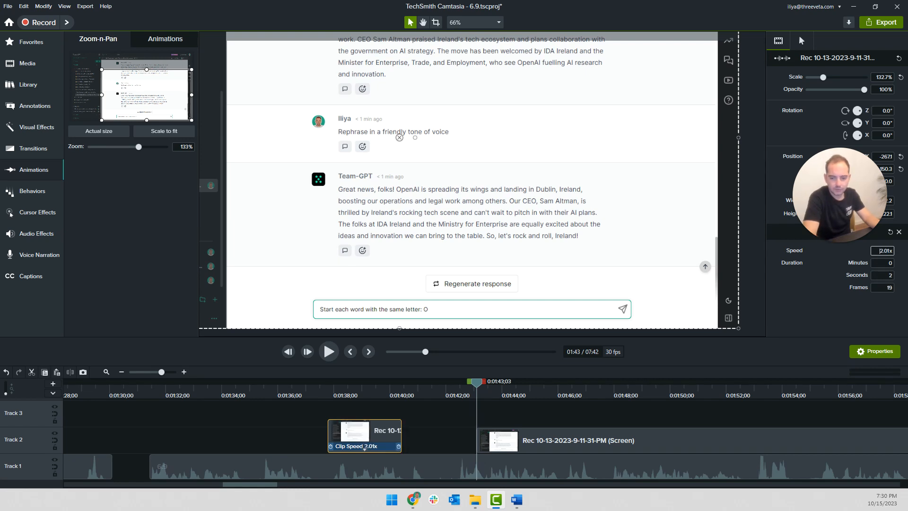
Move the narration and both screen clips following the gap earlier together, so the narration joins the preceding clip at about 0:01:30
click(280, 435)
scroll(303, 422, down, 3)
scroll(303, 423, left, 4)
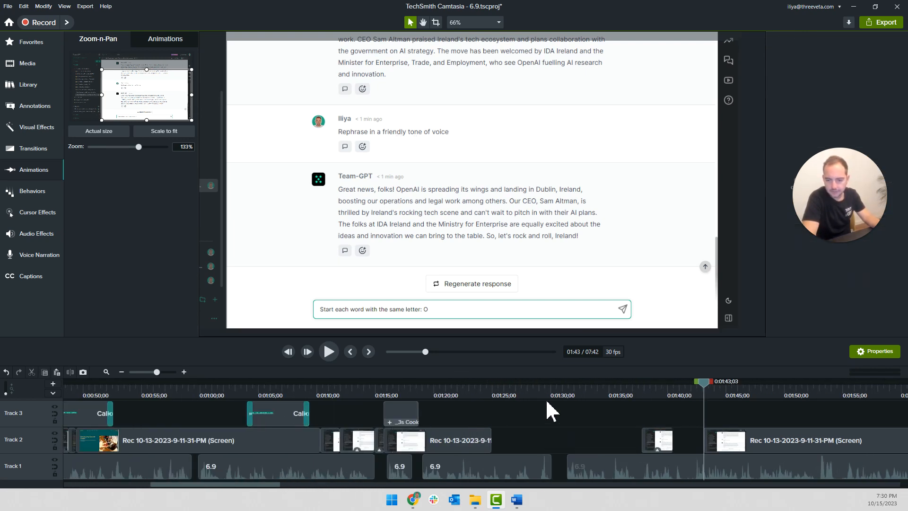
click(542, 393)
key(space)
drag(597, 454, 760, 482)
drag(647, 473, 604, 472)
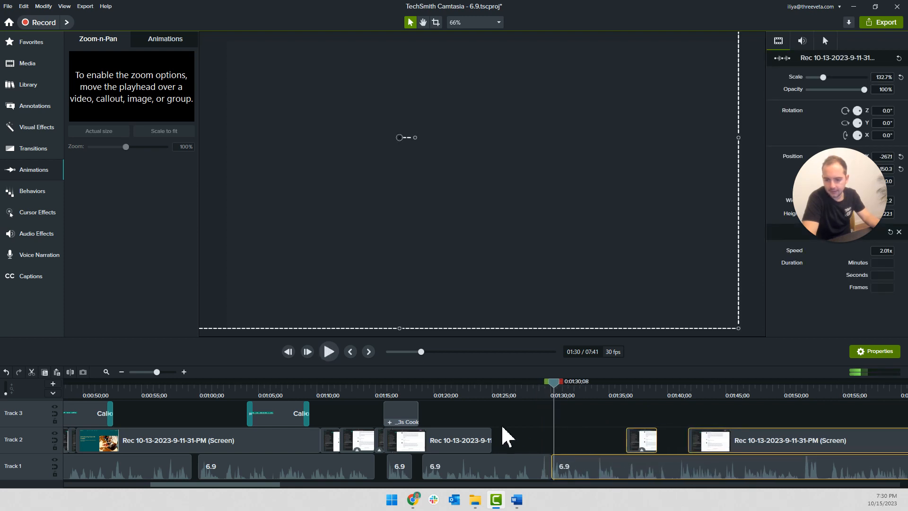
Extend the frame of the static Track 2 clip until it meets the sped-up typing clip at about 0:01:36, and play back from 0:01:16;28
click(513, 425)
click(486, 390)
click(485, 391)
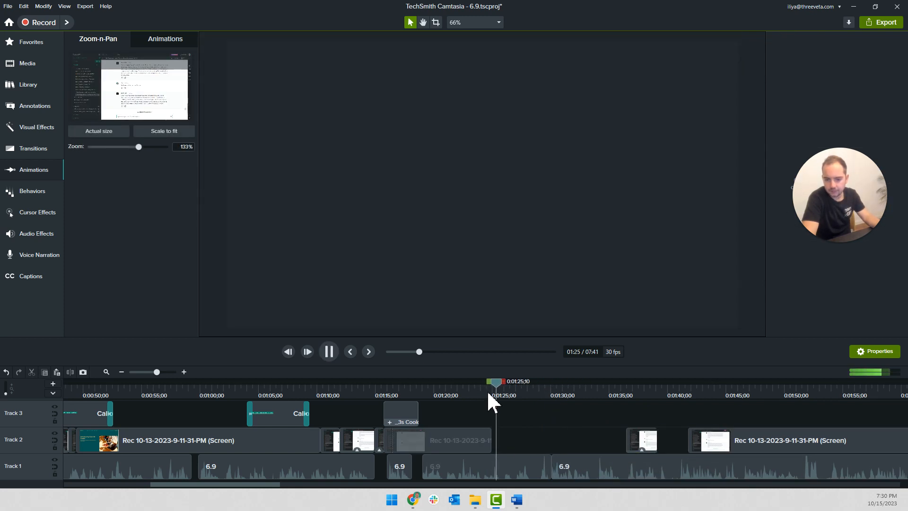
click(488, 392)
click(487, 430)
key(s)
drag(497, 428, 490, 436)
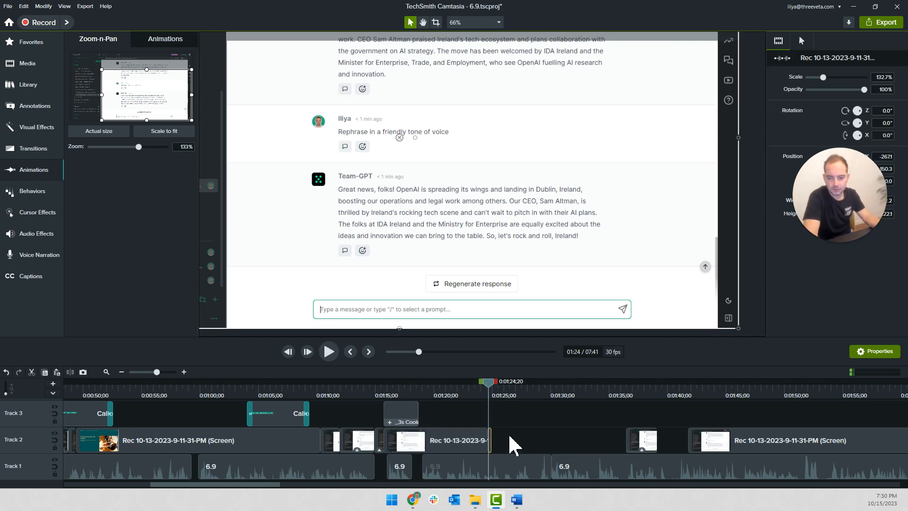
right_click(459, 439)
click(486, 390)
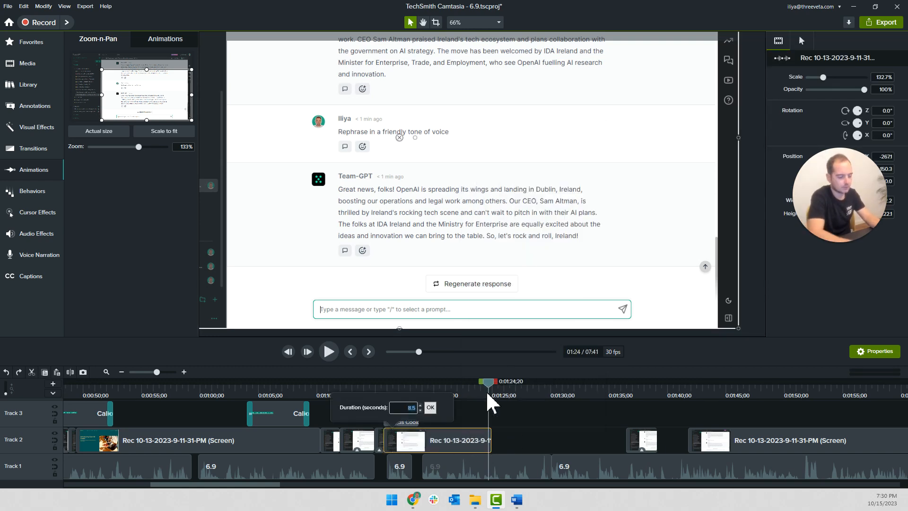
key(Return)
click(398, 384)
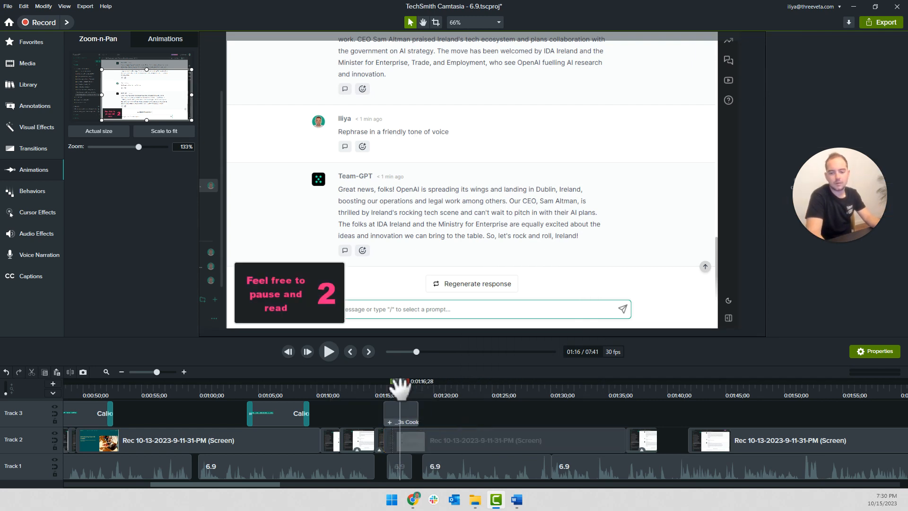
key(space)
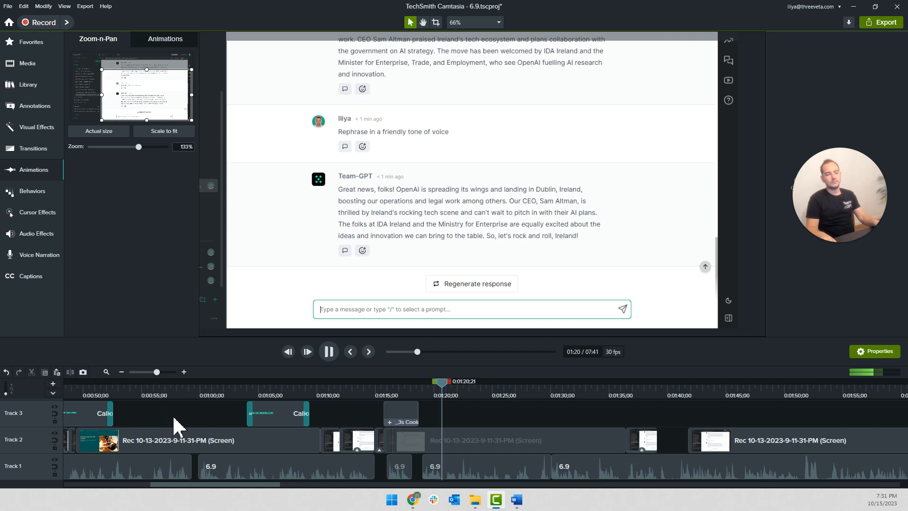
Copy the tone-of-voice callout on Track 3, place the copy to start at 0:01:25;16, and check its timing against the narration
ctrl+scroll(496, 423, up, 2)
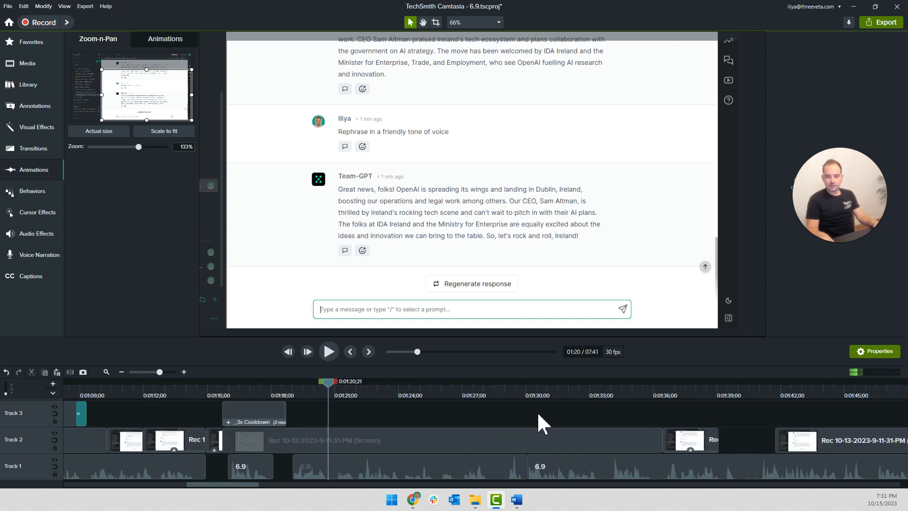
ctrl+scroll(175, 423, down, 1)
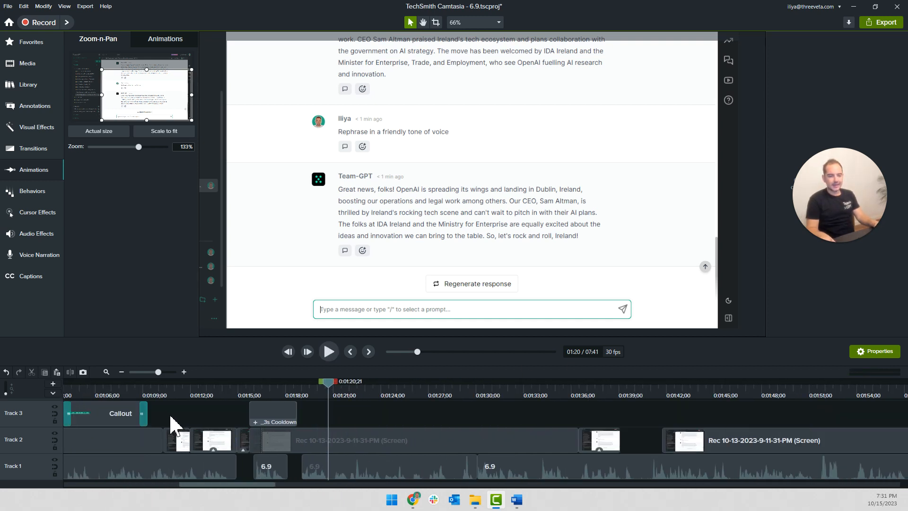
drag(121, 415, 368, 412)
ctrl+scroll(376, 412, up, 1)
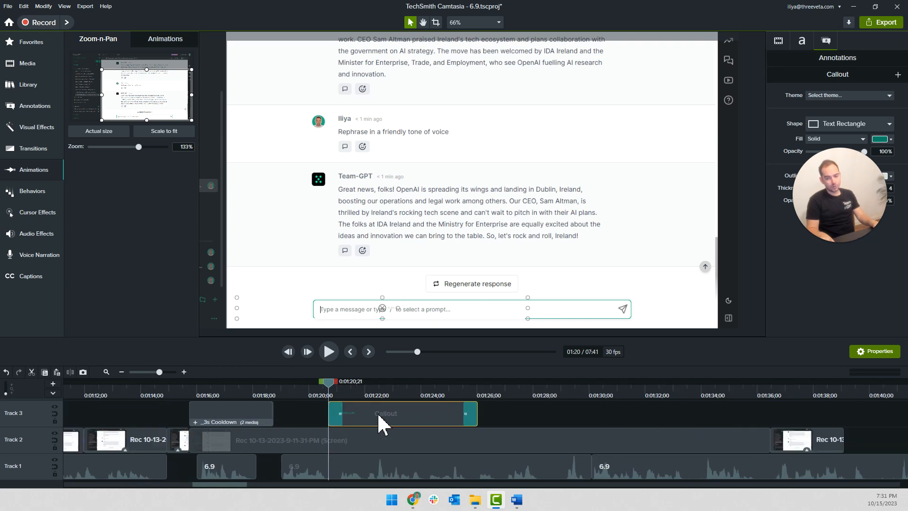
key(space)
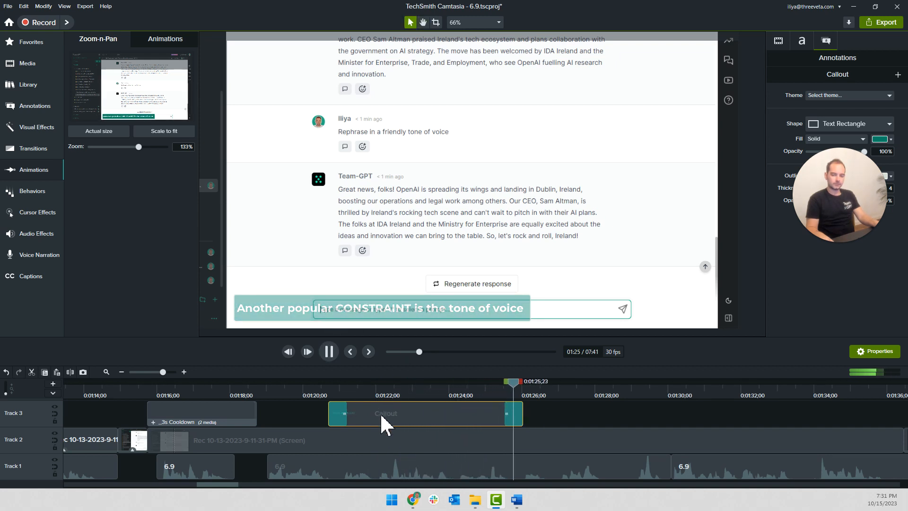
drag(381, 421, 556, 422)
key(space)
Replace the copied callout's text with "2 most common adjustments (constraints):" and "LENGTH AND TONE OF VOICE" on a second line
double_click(351, 308)
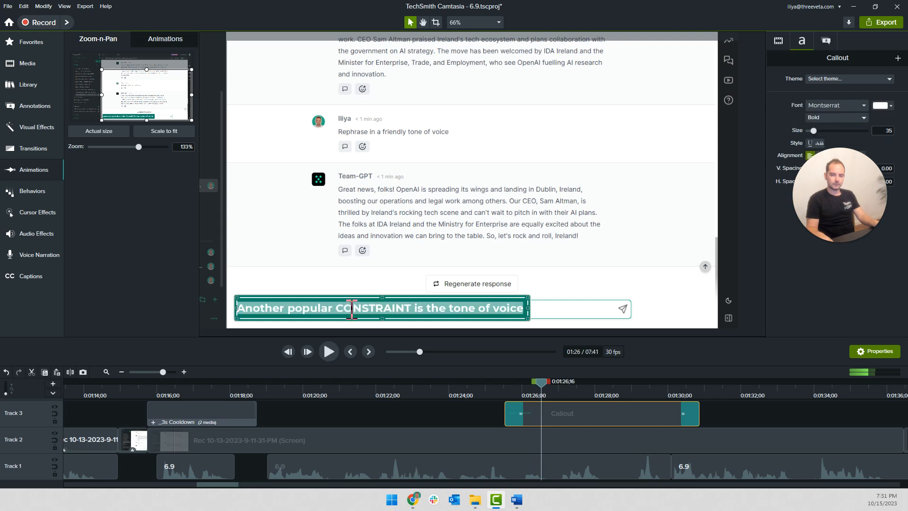
text(2)
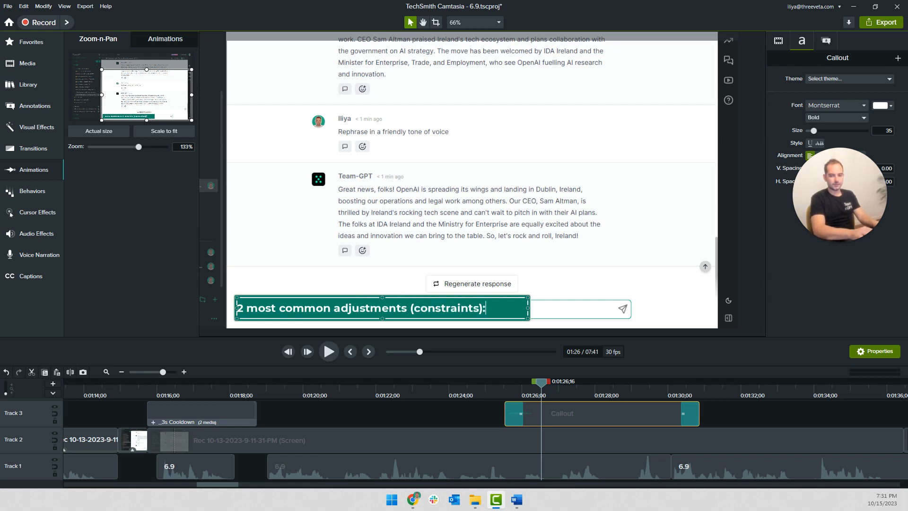
text(most common adjustments (constraints):)
key(Return)
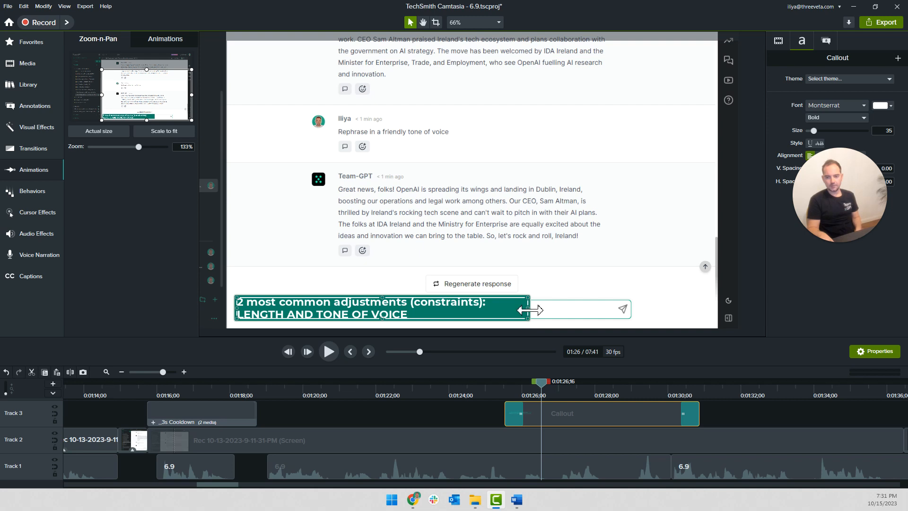
Resize the callout box on the canvas so it is narrower and taller and fits its two lines of text
drag(528, 310, 483, 310)
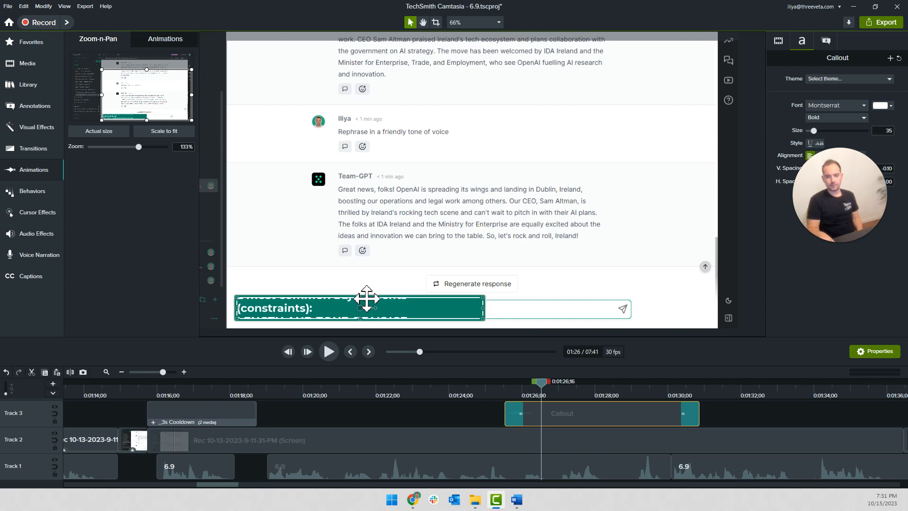
drag(361, 300, 362, 275)
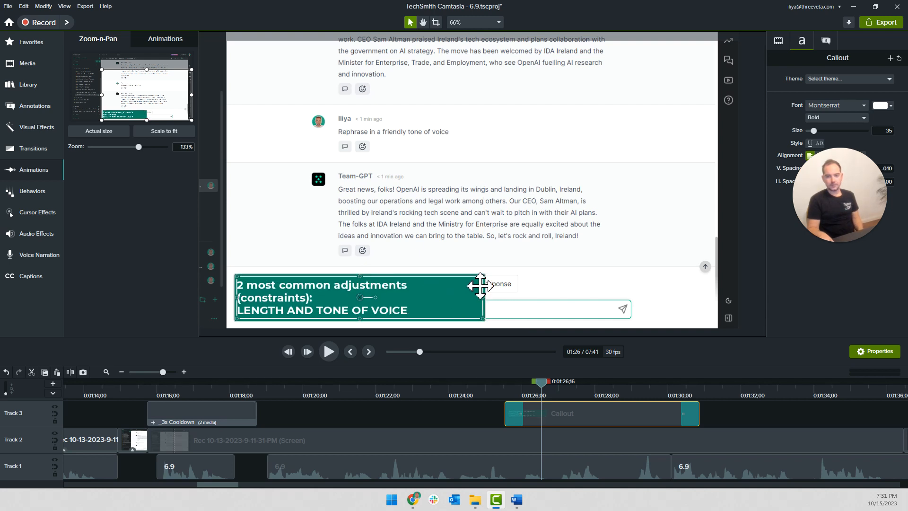
mouse_move(483, 275)
mouse_down()
mouse_move(532, 269)
mouse_move(499, 284)
mouse_up()
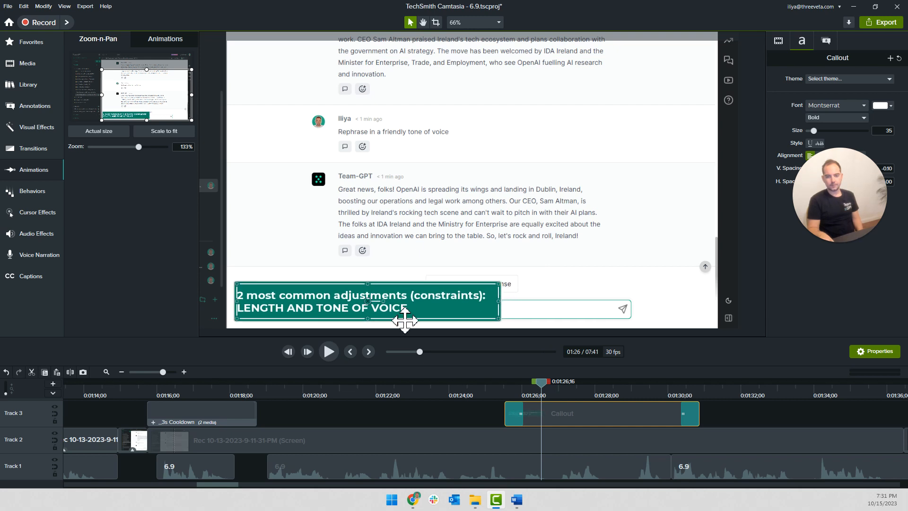
double_click(456, 307)
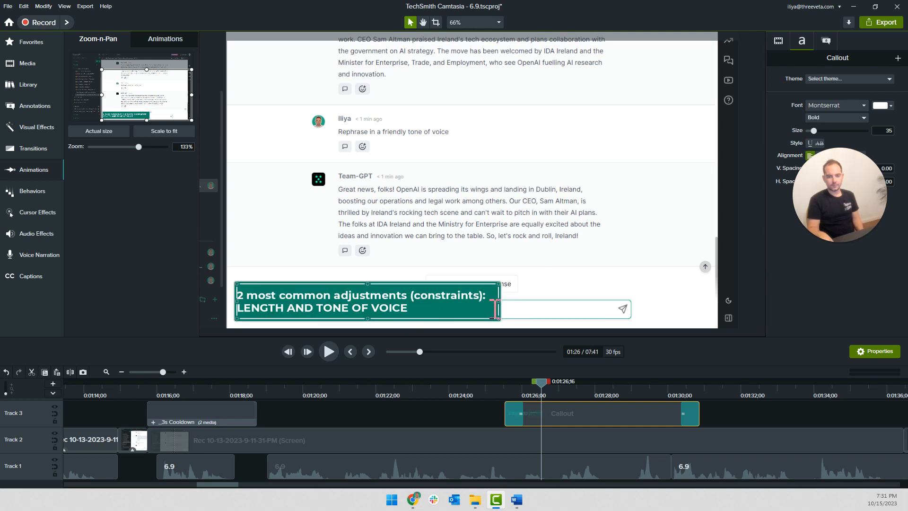
click(468, 419)
Play the callout against the narration and shorten its duration to 0:00:03;11
key(space)
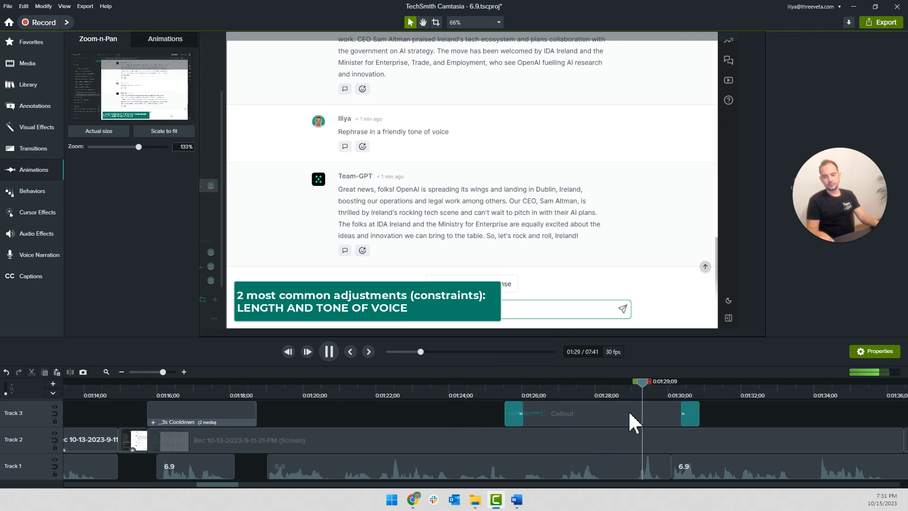
click(677, 415)
drag(701, 412, 624, 414)
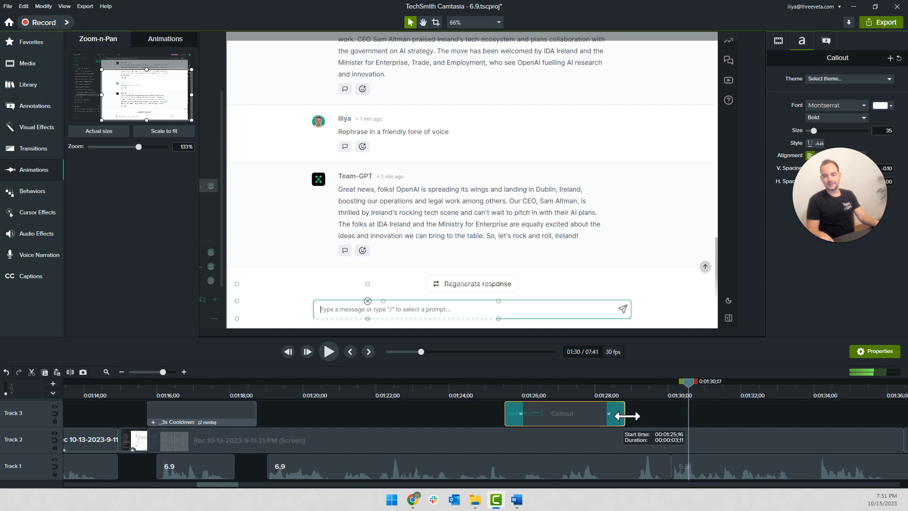
Move the narration clip after the callout on Track 1 to about 0:01:31, leaving a short pause, and play it back
key(space)
scroll(663, 424, down, 2)
scroll(663, 424, right, 3)
mouse_move(576, 461)
mouse_down()
mouse_move(595, 464)
mouse_move(582, 466)
mouse_up()
key(space)
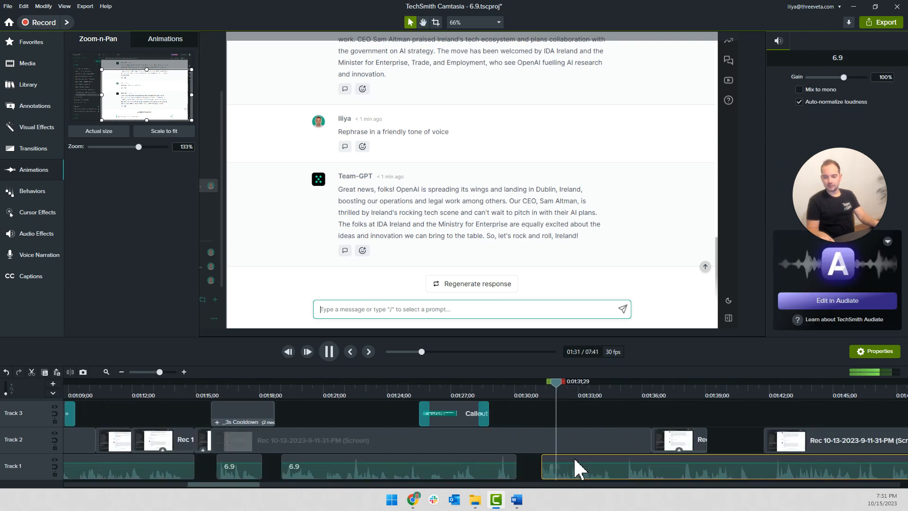
click(550, 411)
scroll(550, 411, right, 2)
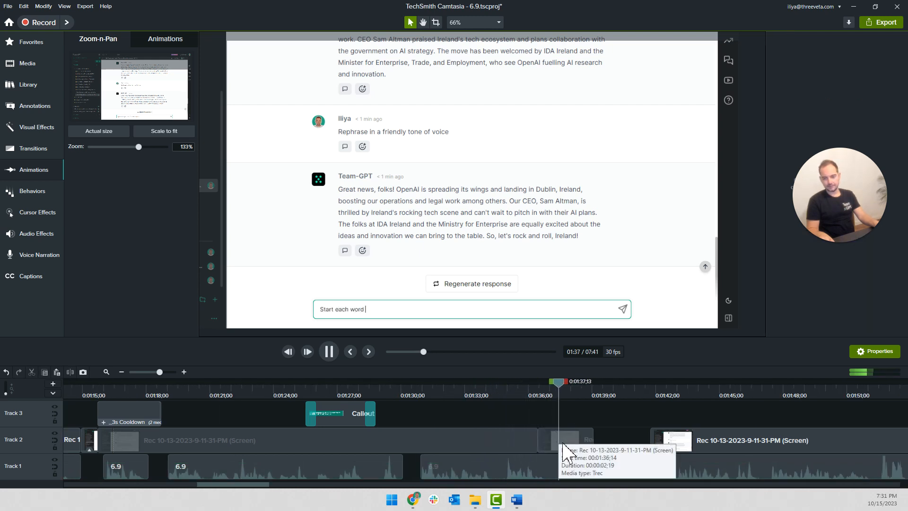
Move the sped-up typing clip on Track 2 about one second later and lengthen the preceding static clip until it meets it
mouse_move(563, 447)
mouse_down()
mouse_move(586, 452)
mouse_move(580, 441)
mouse_up()
right_click(524, 441)
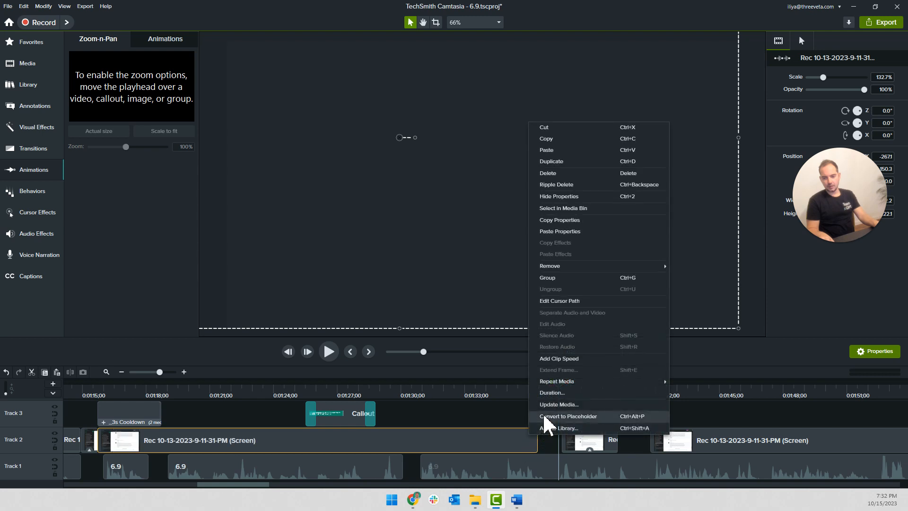
click(546, 394)
text(1.1)
key(Return)
click(541, 391)
key(space)
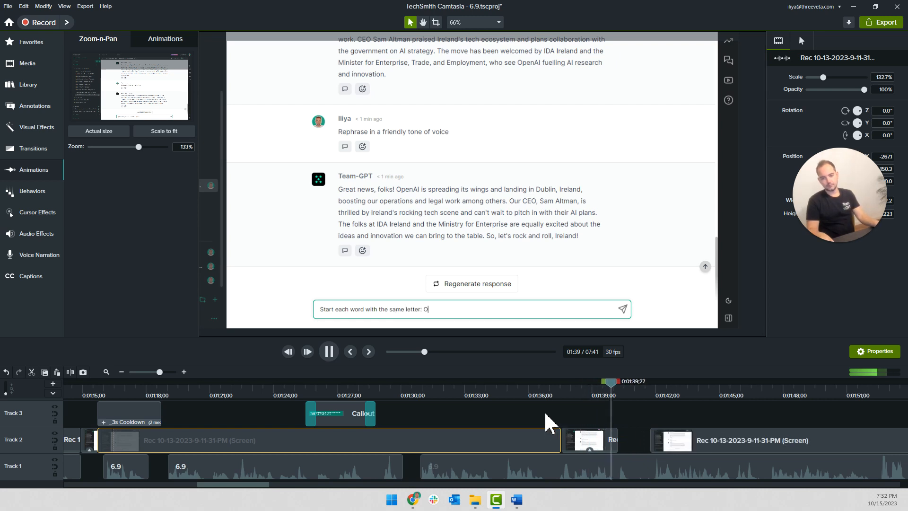
Move the response clip on Track 2 earlier so it joins the sped-up typing clip at about 0:01:40, and play it back
scroll(544, 414, right, 6)
key(space)
drag(332, 439, 248, 444)
scroll(338, 411, up, 3)
key(space)
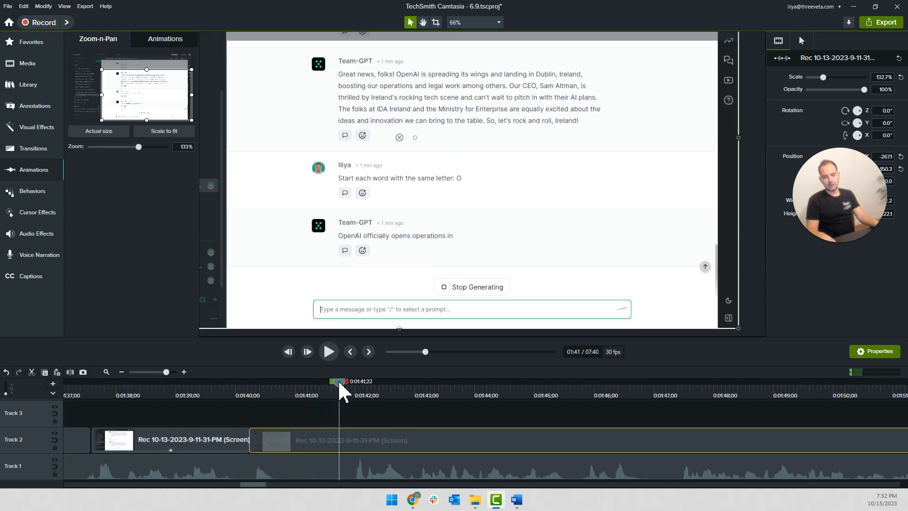
Split the Track 1 narration around the pause at about 0:01:41, delete the cut-out part, and move the remaining narration earlier
drag(338, 380, 293, 381)
key(space)
key(space)
click(338, 457)
key(s)
click(292, 393)
click(310, 458)
key(s)
click(315, 461)
key(Delete)
drag(383, 466, 345, 464)
key(space)
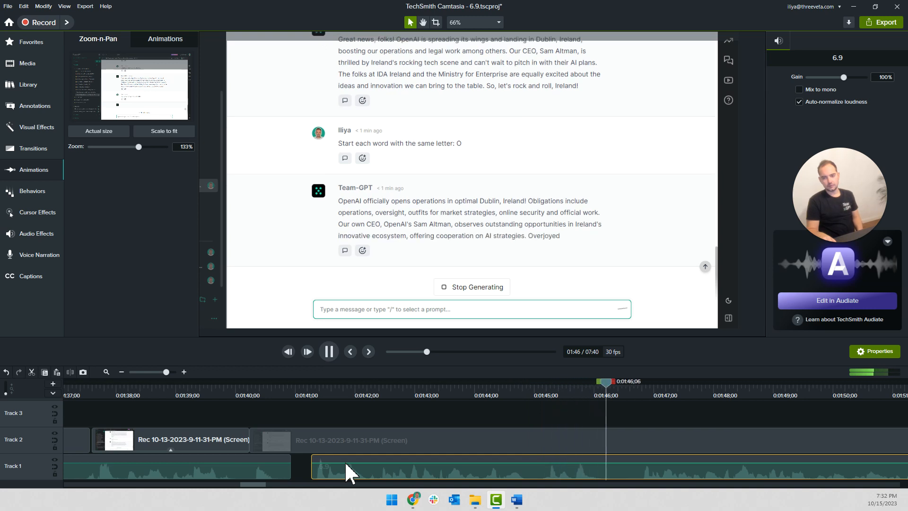
Close the remaining narration gap by joining the clips at about 0:01:41, and play back from 0:01:40;05
click(245, 388)
key(space)
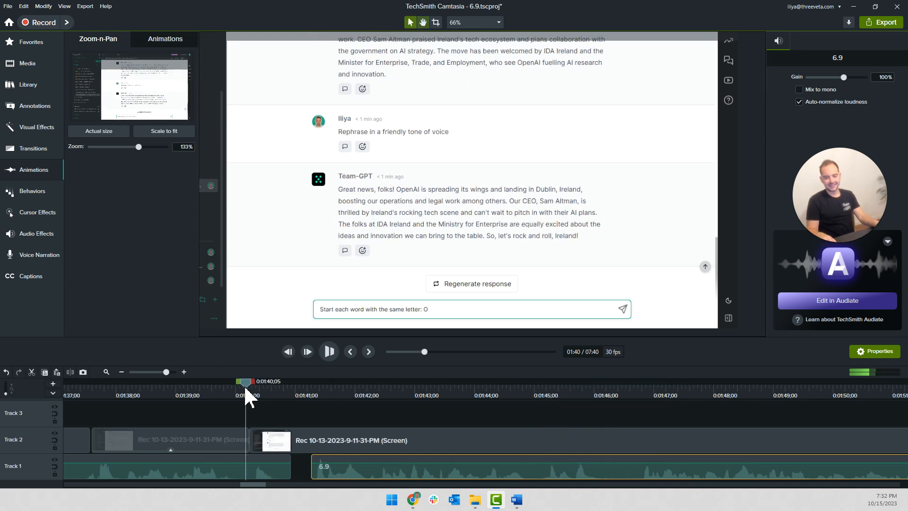
key(space)
drag(311, 455, 293, 450)
key(space)
key(space)
Split the response clip at 0:01:41;06, delete its first part, and join the rest to the typing clip at about 0:01:40
drag(340, 387, 308, 400)
click(303, 440)
key(s)
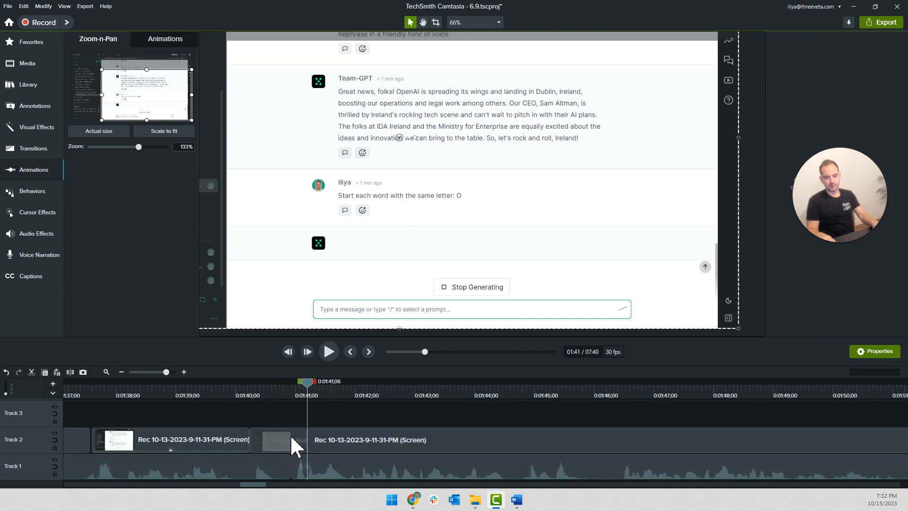
click(290, 438)
key(Delete)
drag(318, 442, 260, 437)
drag(249, 389, 234, 388)
key(space)
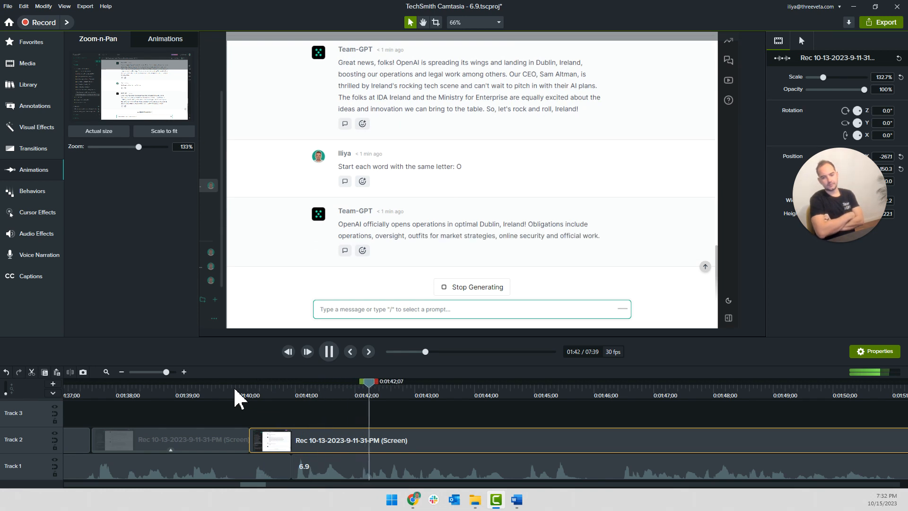
click(180, 397)
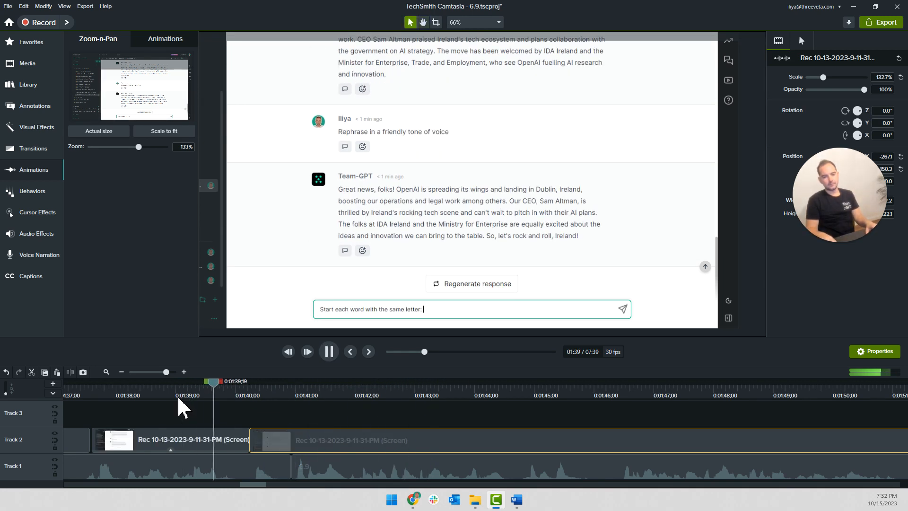
key(space)
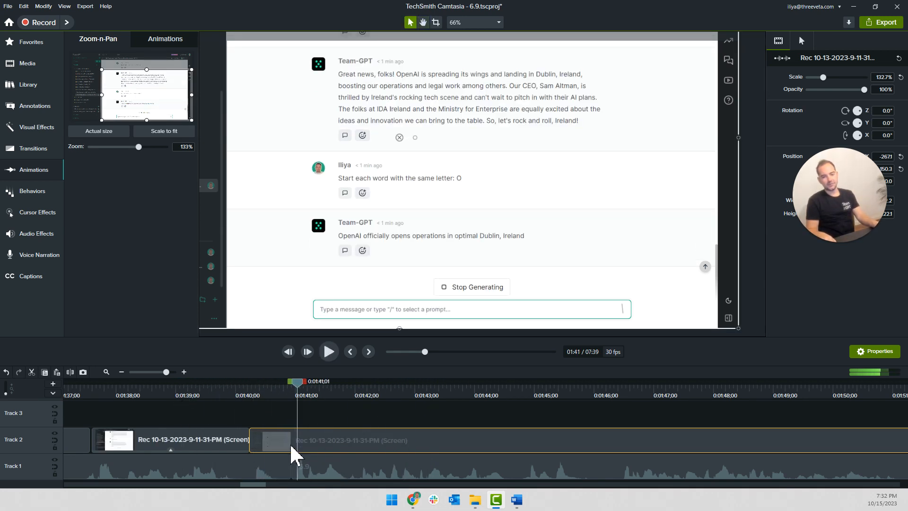
Try to shift the response clip to about 0:01:41 and split a short piece off its start, and undo these changes
drag(289, 445, 328, 445)
right_click(236, 441)
click(285, 439)
click(300, 441)
key(s)
click(298, 442)
drag(344, 444, 419, 444)
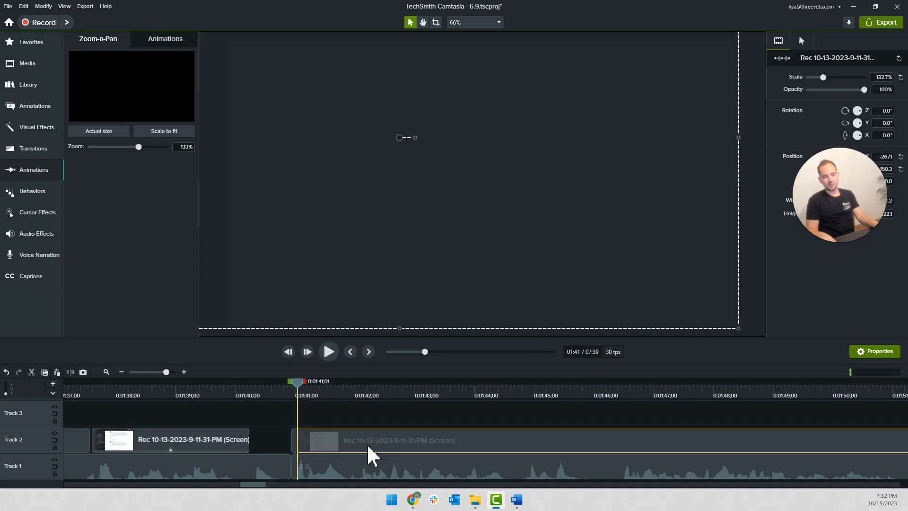
click(294, 442)
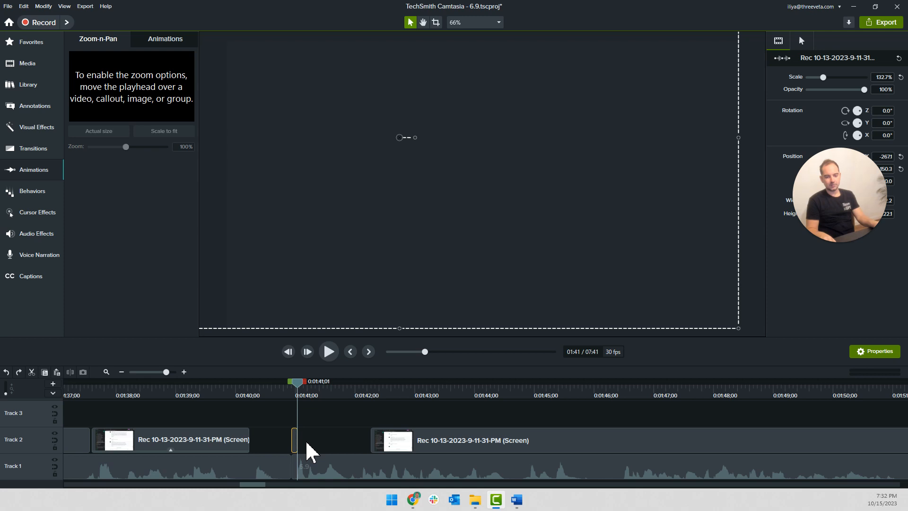
key(ctrl+z)
drag(296, 445, 252, 445)
Play back the response section against the narration from about 0:01:40 to 0:01:57
click(236, 393)
key(space)
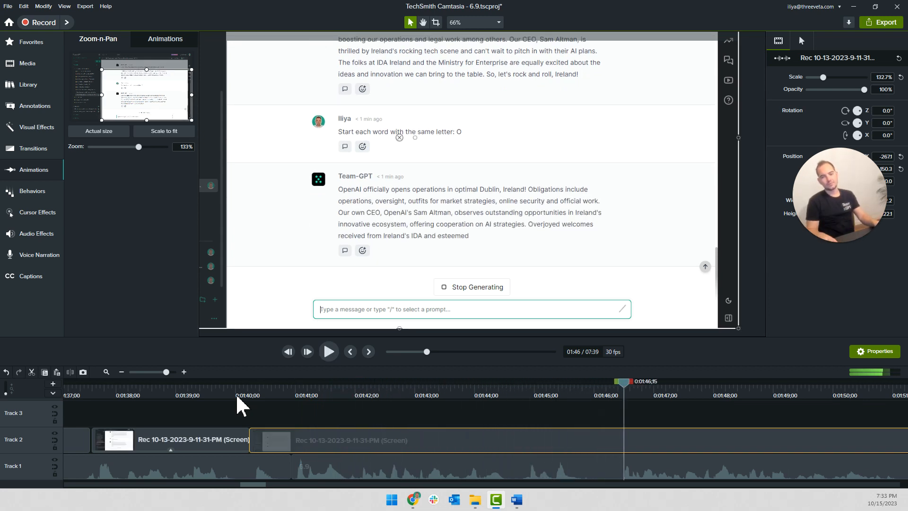
scroll(449, 424, down, 1)
scroll(449, 425, right, 3)
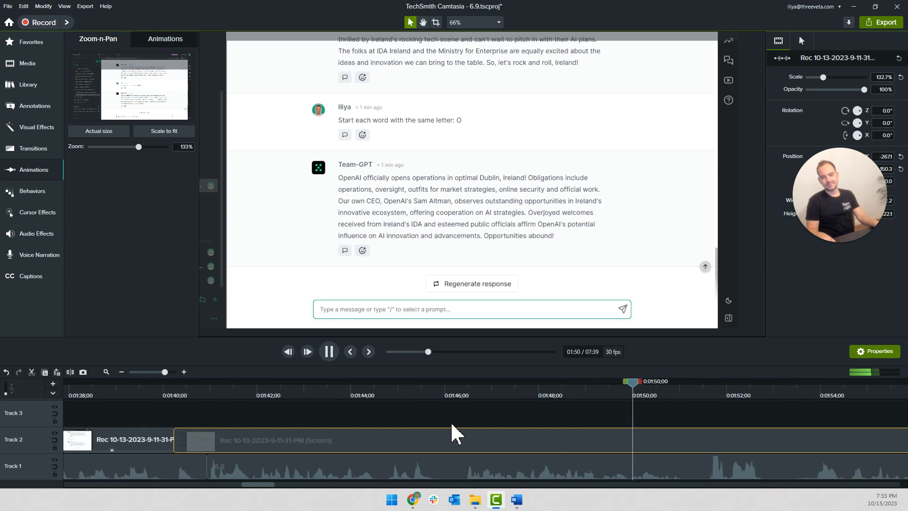
scroll(454, 433, right, 2)
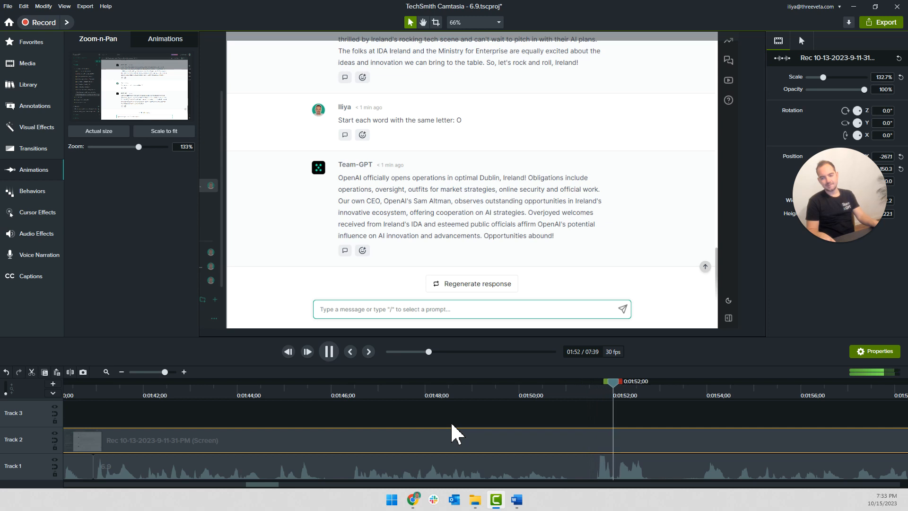
scroll(452, 432, right, 3)
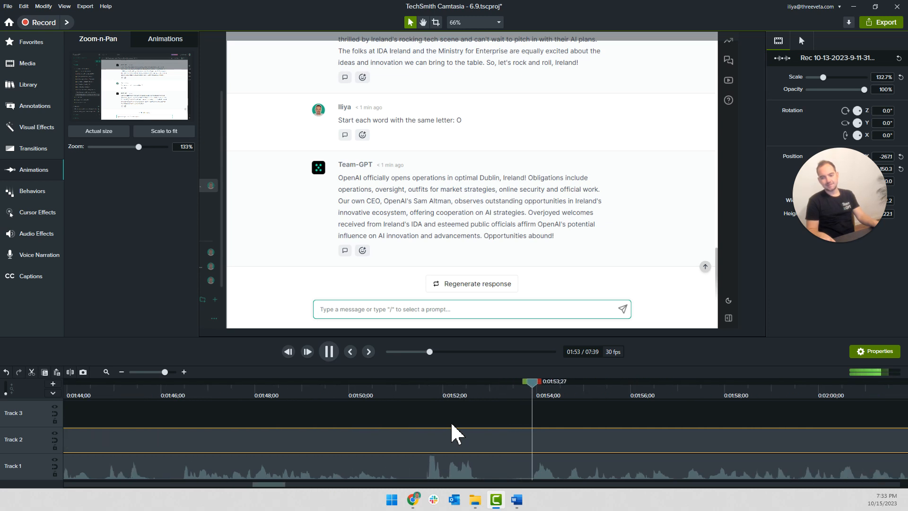
scroll(468, 428, down, 1)
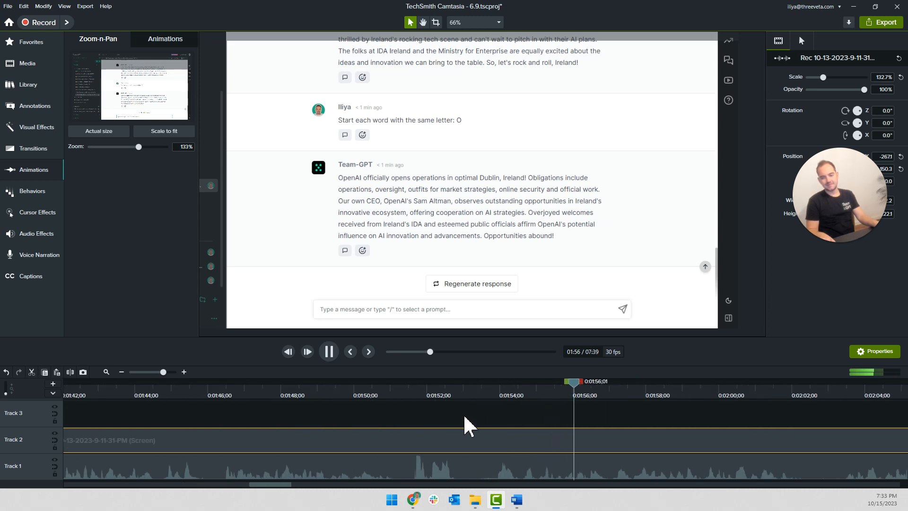
scroll(468, 428, down, 1)
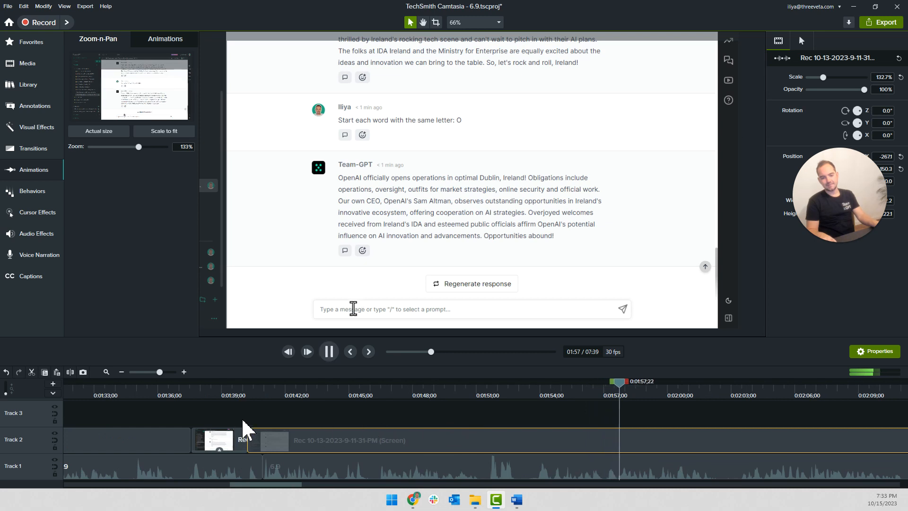
Split the response clip on Track 2 at 0:01:54;20 and move the second part to start at about 0:02:09
key(space)
drag(630, 385, 557, 393)
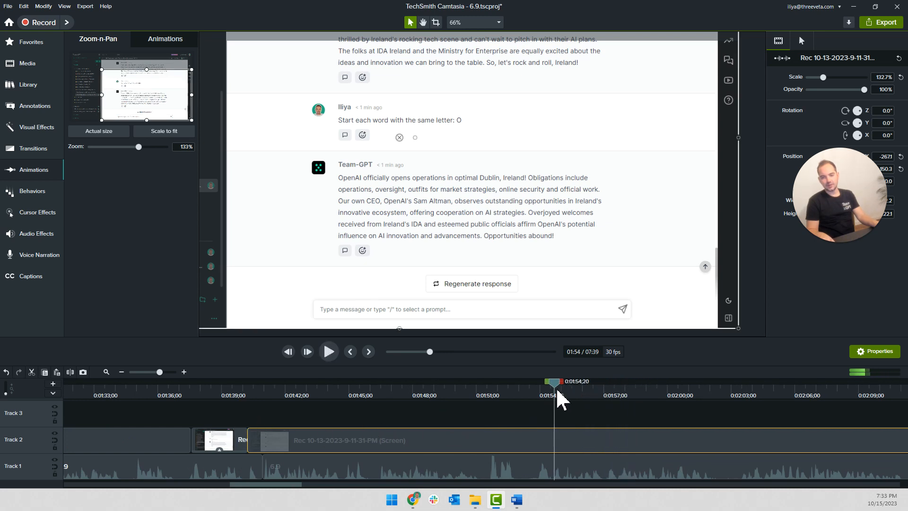
key(s)
scroll(553, 420, down, 2)
drag(514, 433, 616, 443)
scroll(472, 442, down, 2)
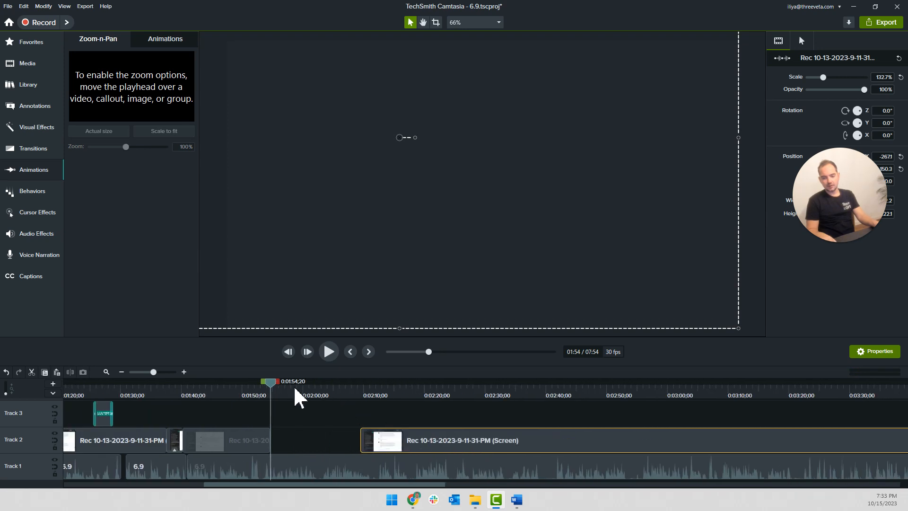
Split the Track 1 narration at 0:02:11;09 and 0:02:12;16 and delete the piece between the splits
drag(271, 384, 271, 386)
key(space)
click(265, 388)
click(363, 386)
key(space)
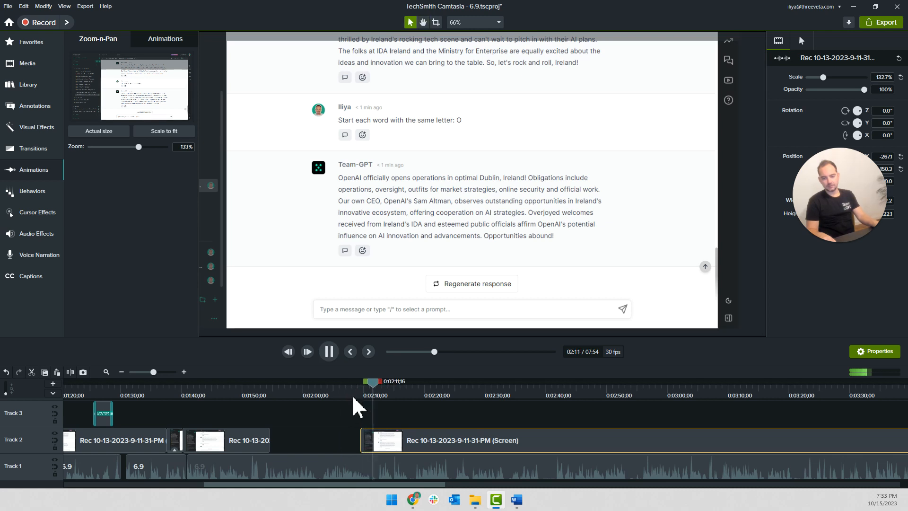
scroll(393, 457, up, 5)
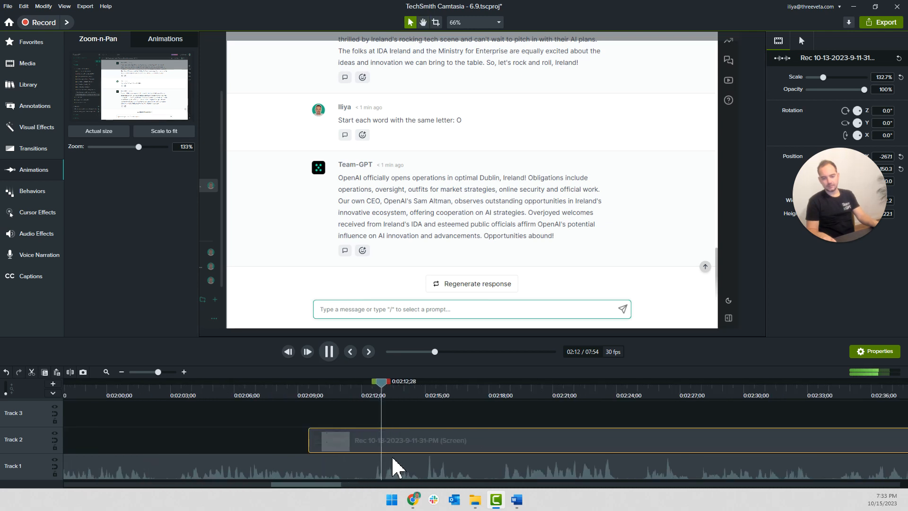
key(space)
click(361, 417)
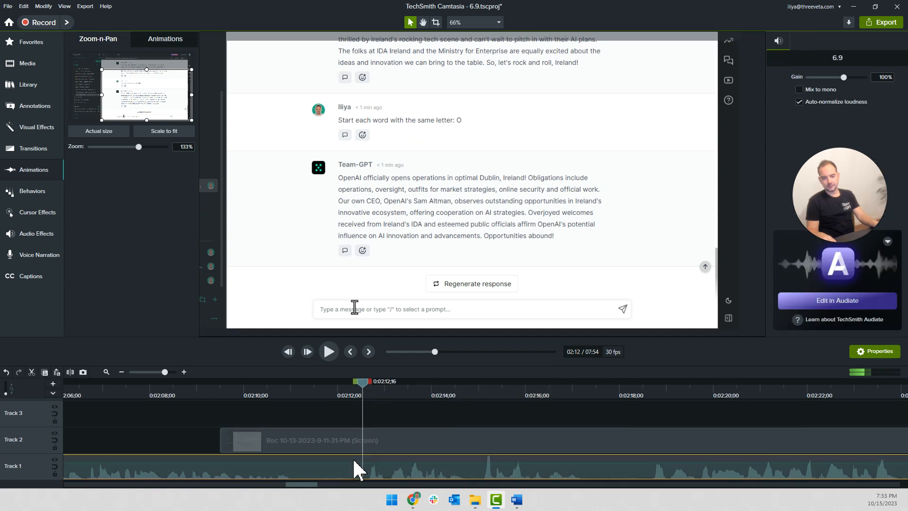
click(325, 461)
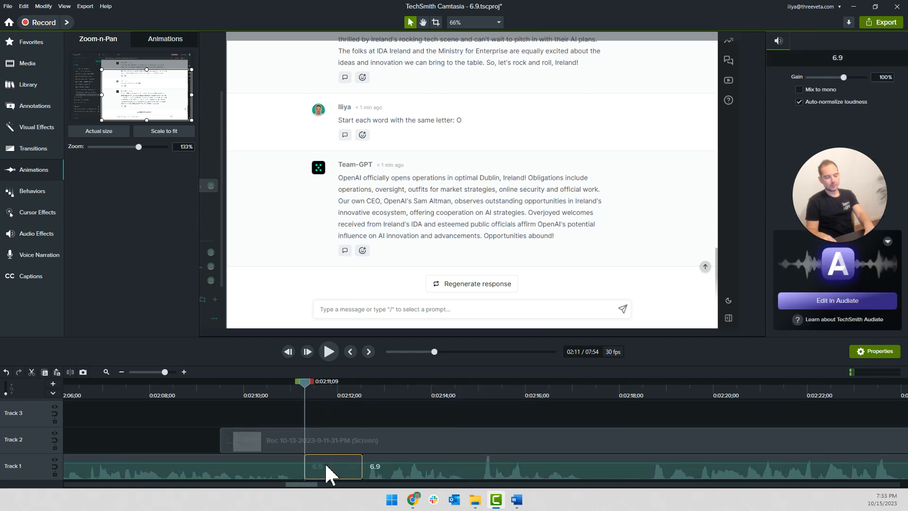
key(Delete)
Shift the Track 2 clip near 0:02:09 a few frames earlier to match the narration, and split it at 0:02:13;17
key(space)
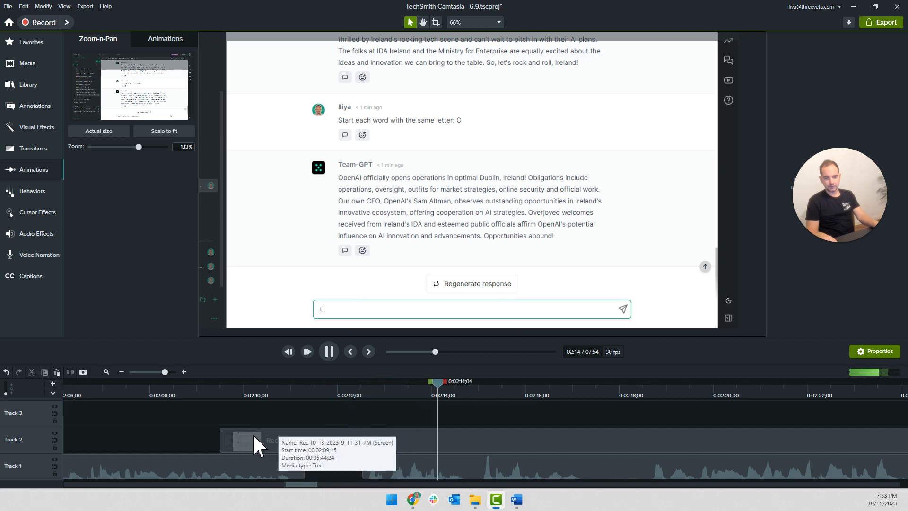
key(space)
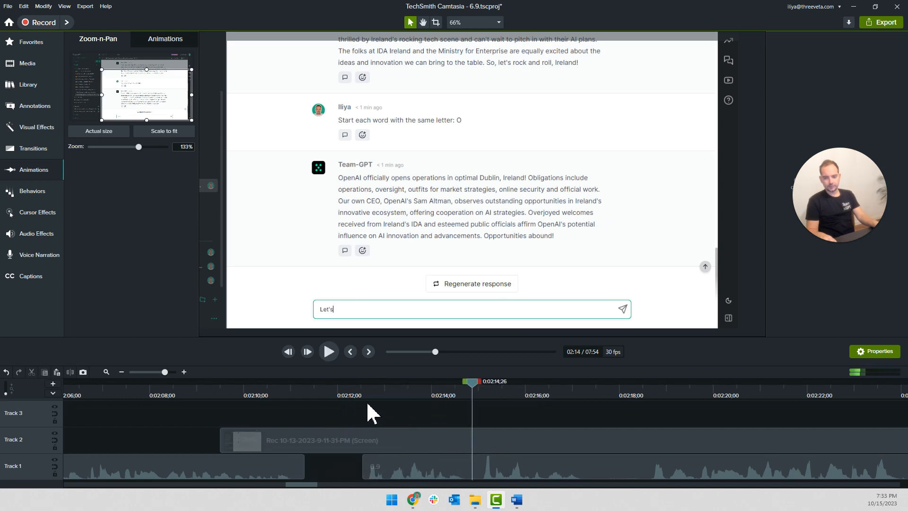
key(space)
key(space)
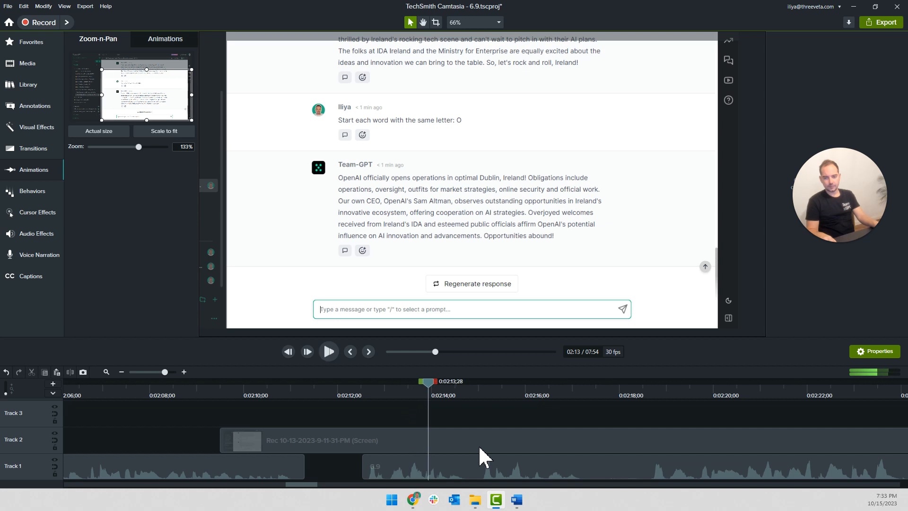
mouse_move(426, 445)
mouse_down()
mouse_move(397, 439)
mouse_move(437, 444)
mouse_up()
key(space)
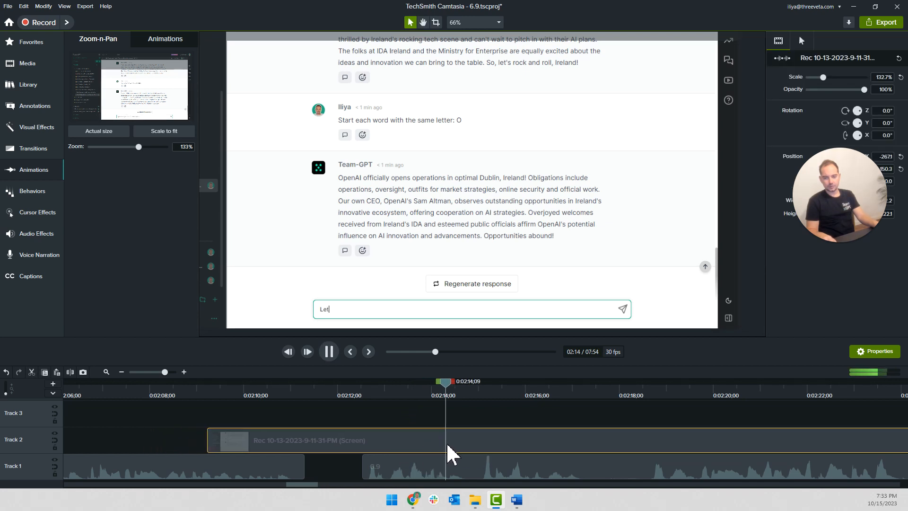
click(411, 395)
key(s)
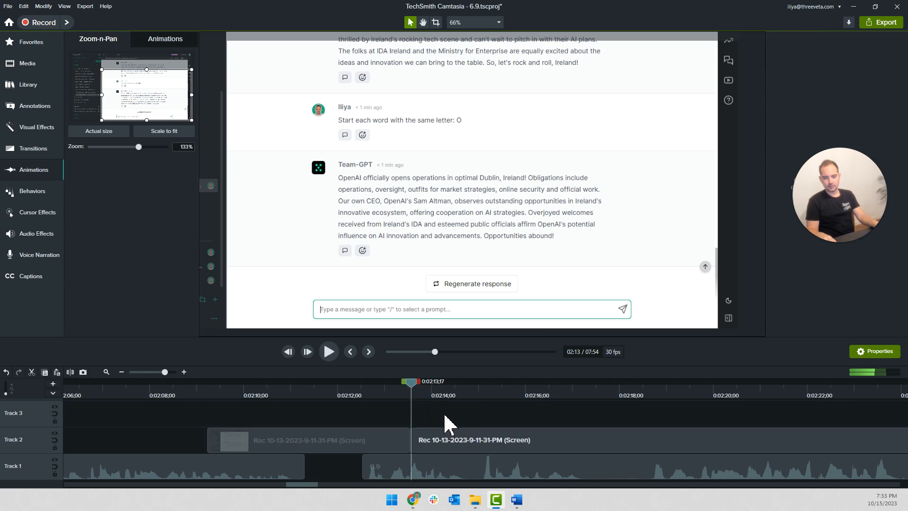
Play back the letter G prompt section against the narration from about 0:02:13 to 0:02:19
key(space)
scroll(431, 416, down, 2)
scroll(432, 416, right, 2)
key(space)
drag(402, 392, 424, 392)
key(space)
key(space)
key(space)
scroll(442, 426, up, 3)
key(space)
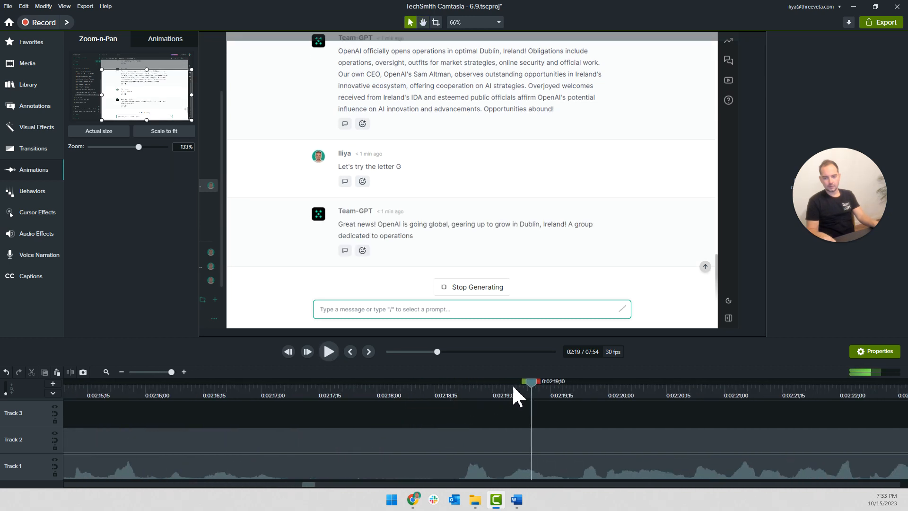
Cut the Track 1 narration pause between about 0:02:17;12 and 0:02:18;19 and close the gap
click(449, 391)
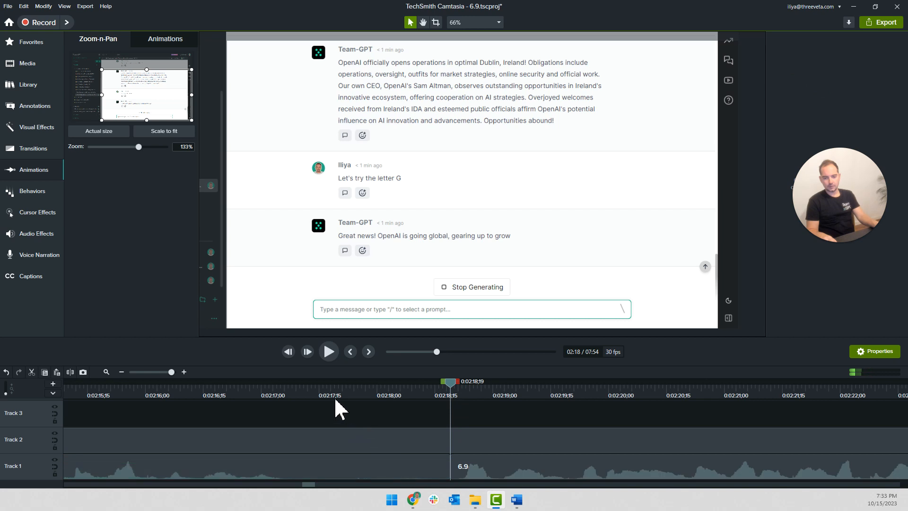
click(318, 395)
click(348, 465)
key(Delete)
drag(462, 468, 285, 473)
key(space)
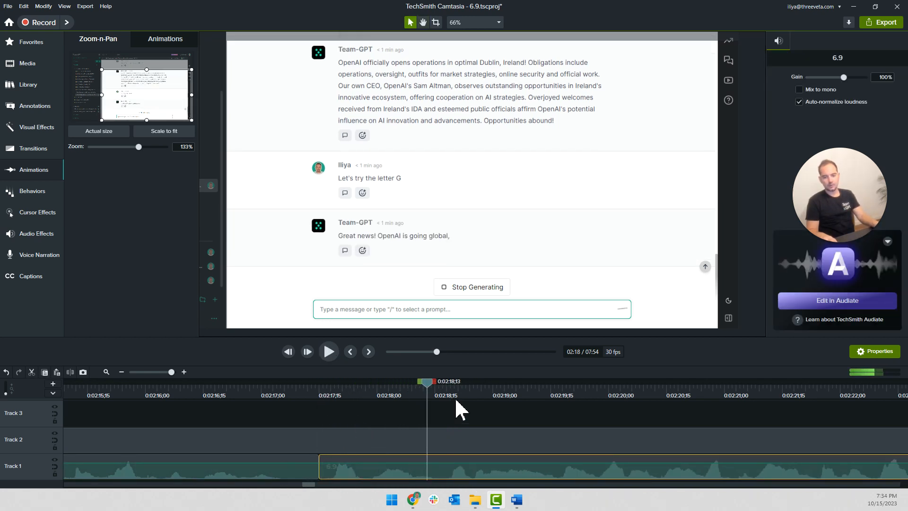
Cut the Track 2 screen recording between 0:02:17;05 and 0:02:18;04 and join the remaining clip to the one before it
scroll(411, 414, down, 1)
drag(429, 382, 405, 384)
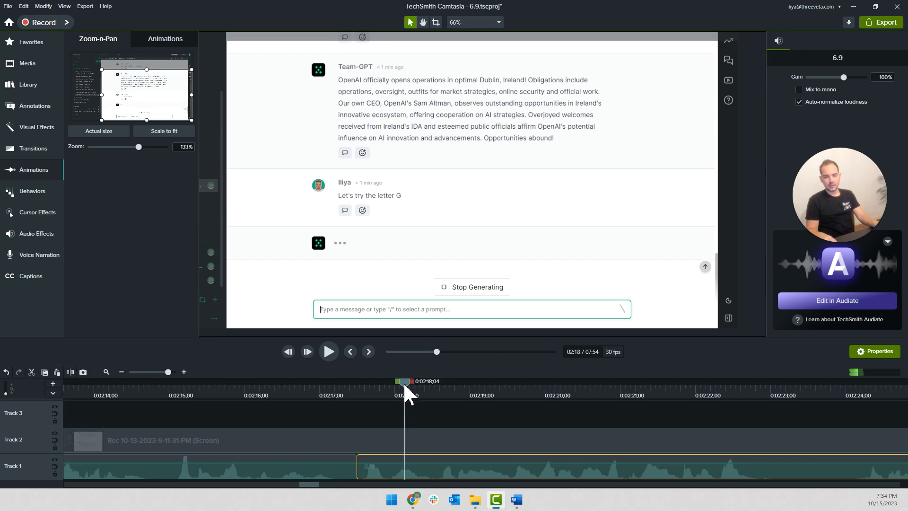
click(395, 430)
key(s)
drag(312, 396, 330, 385)
click(358, 447)
key(s)
key(Delete)
drag(431, 444, 351, 448)
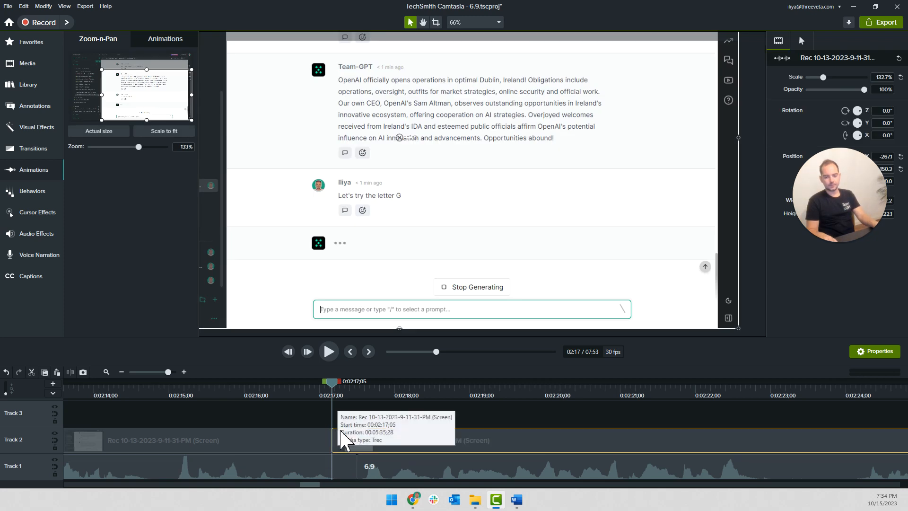
click(308, 420)
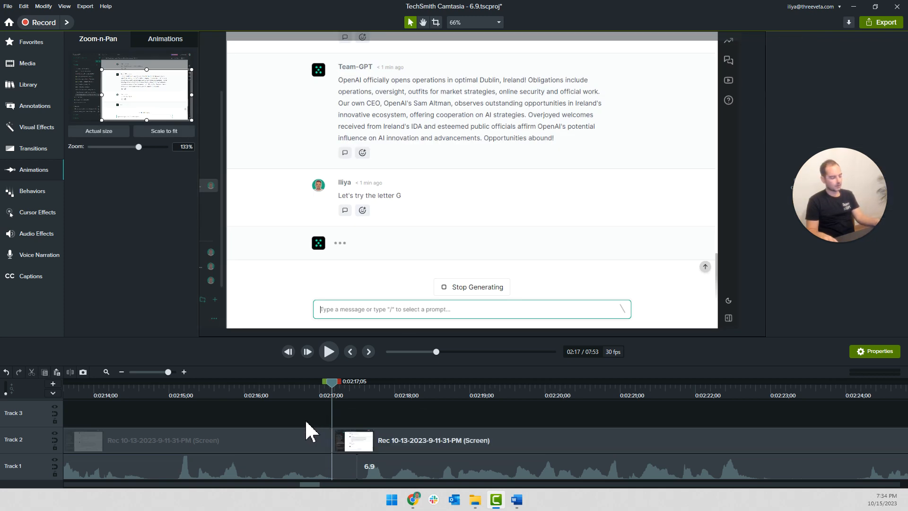
Extend the frame at 0:01:54;11 in the Track 2 response clip by 30 seconds to fill the gap up to about 0:02:09
scroll(295, 409, down, 3)
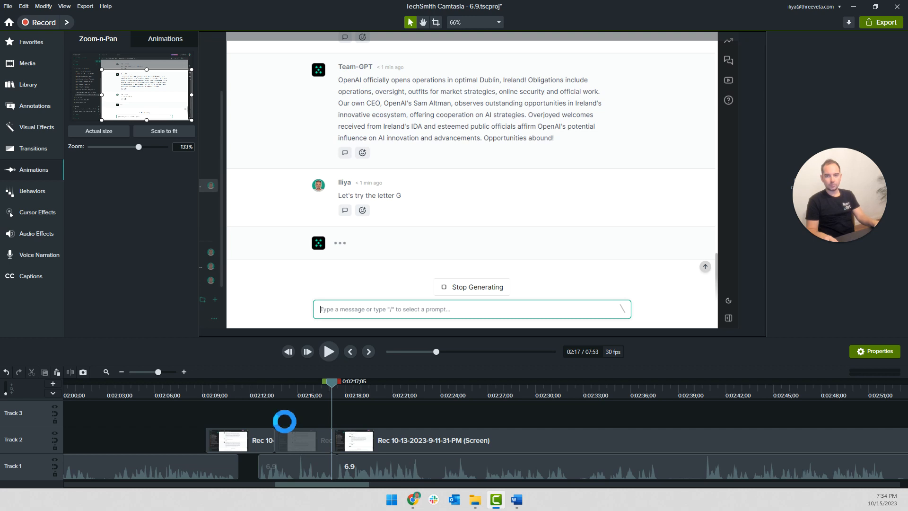
scroll(286, 425, up, 5)
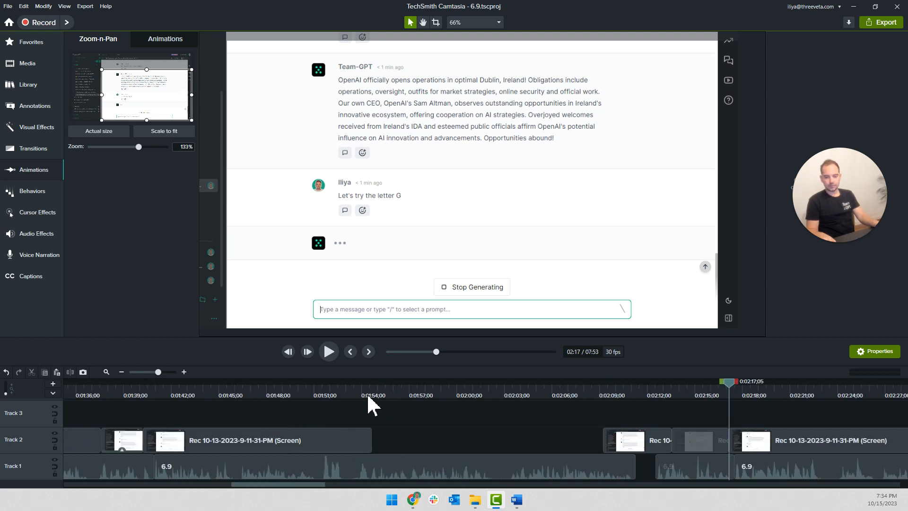
click(368, 397)
right_click(355, 435)
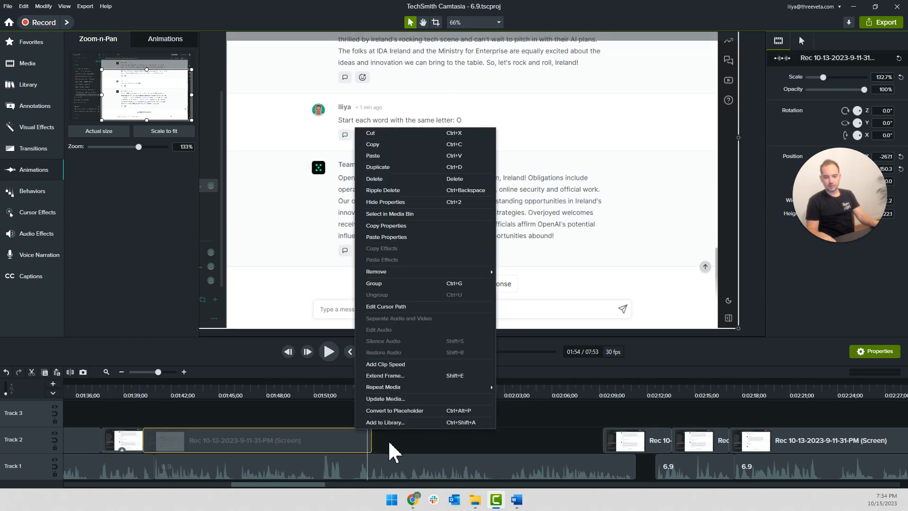
click(386, 450)
right_click(366, 438)
click(382, 376)
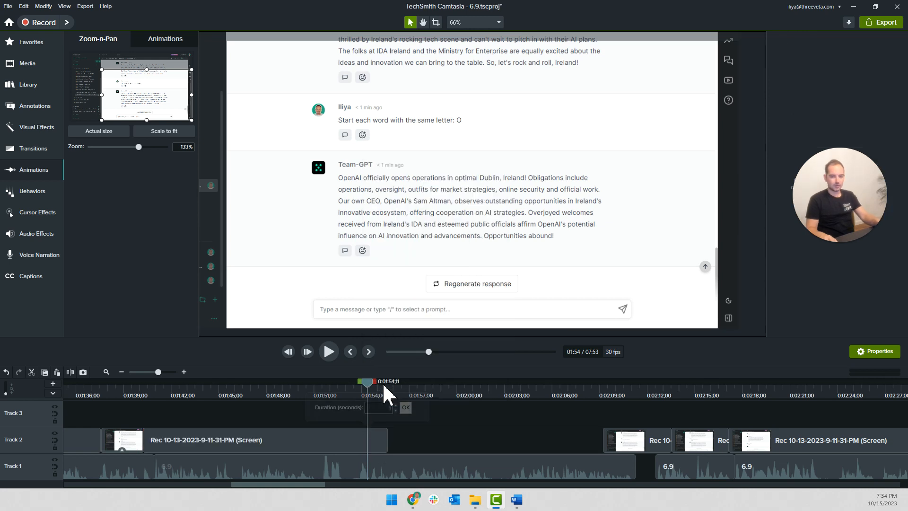
text(30)
key(Return)
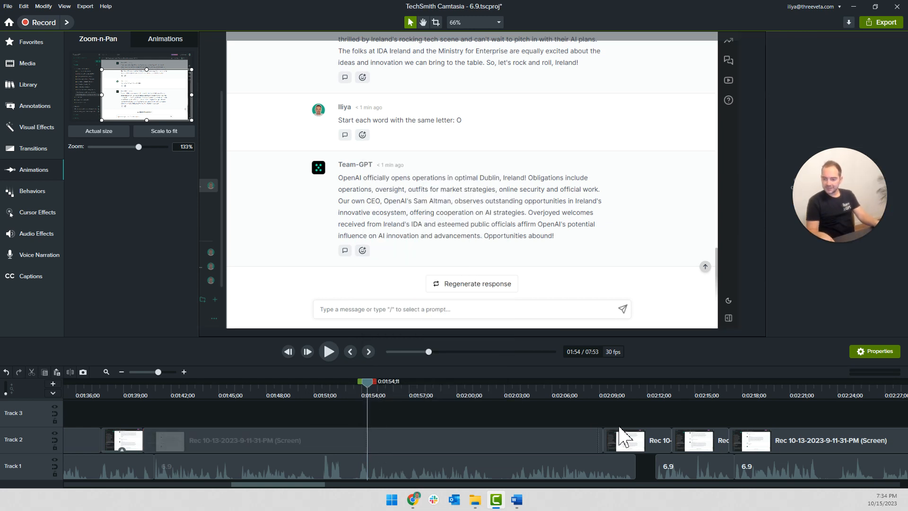
Copy the tone-of-voice callout and place the copy on Track 3 to start at about 0:01:56
click(322, 395)
key(space)
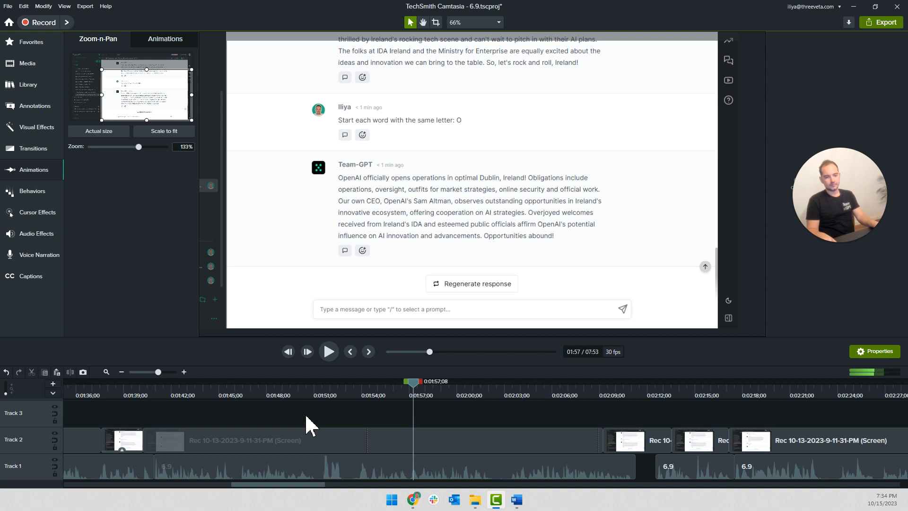
scroll(312, 418, down, 4)
click(197, 415)
key(ctrl+c)
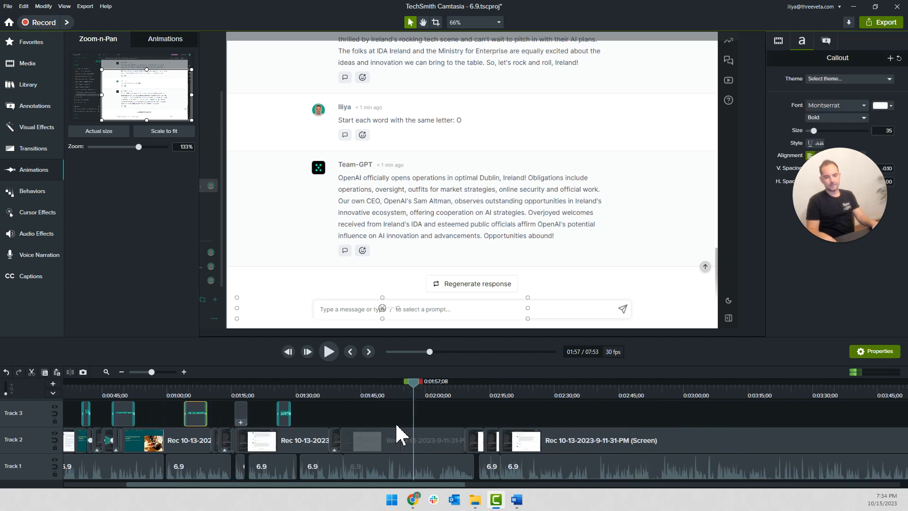
key(ctrl+v)
scroll(424, 415, up, 4)
drag(440, 416, 425, 417)
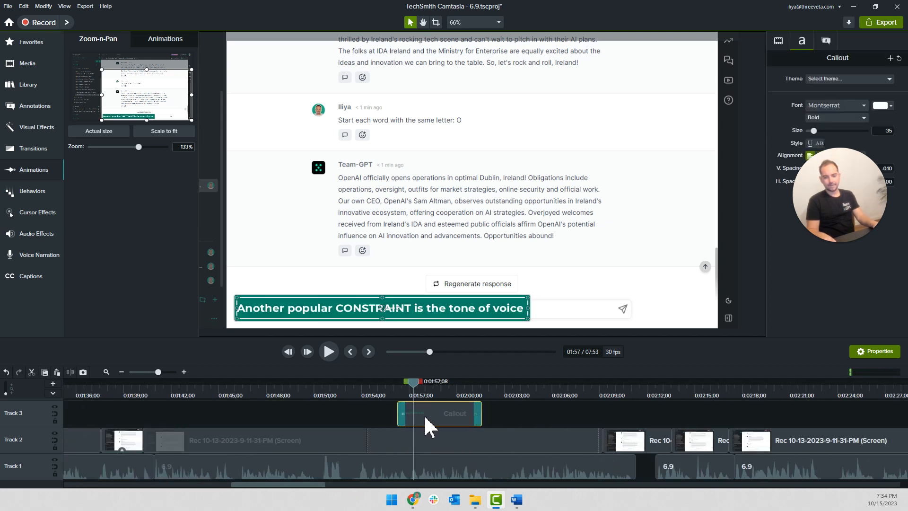
Replace the pasted callout's text with a line beginning "GPT-3.5 fails miserably at this" and narrow its box to fit
double_click(333, 312)
text(g)
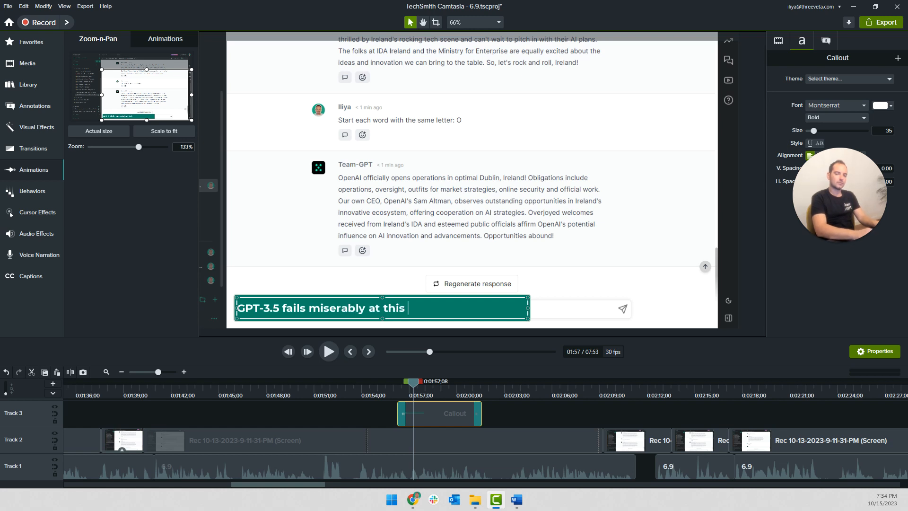
drag(529, 308, 442, 308)
Play back the new callout against the narration from about 0:01:57 to 0:02:03
key(space)
click(507, 420)
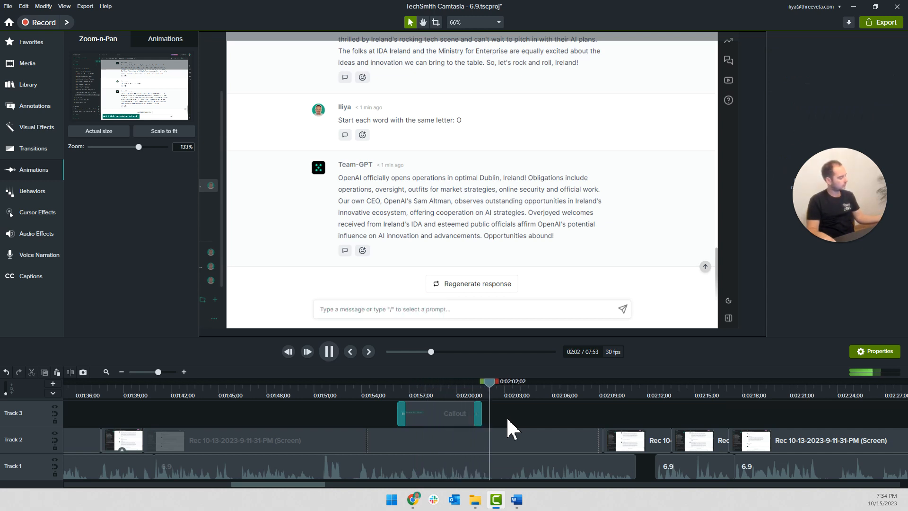
key(space)
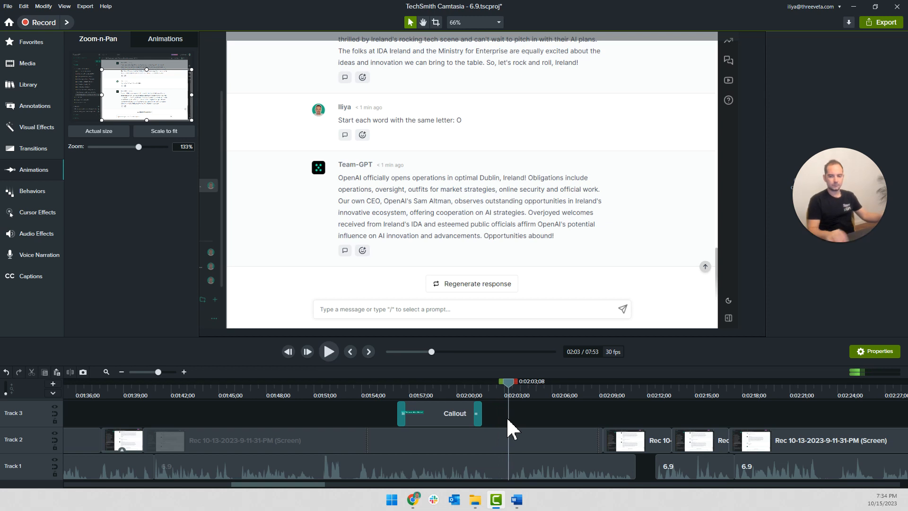
click(463, 389)
key(space)
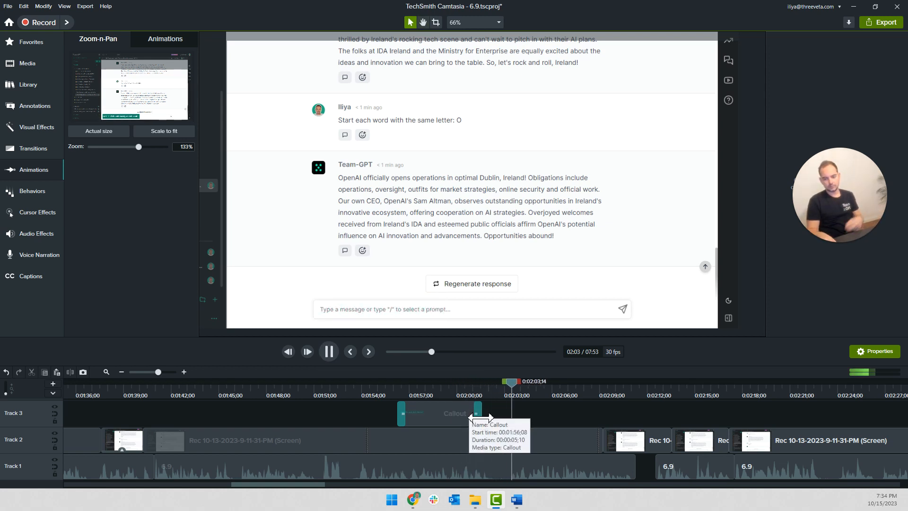
key(space)
Apply Noise Removal to all narration clips on Track 1 and set its sensitivity to 4
scroll(497, 434, up, 5)
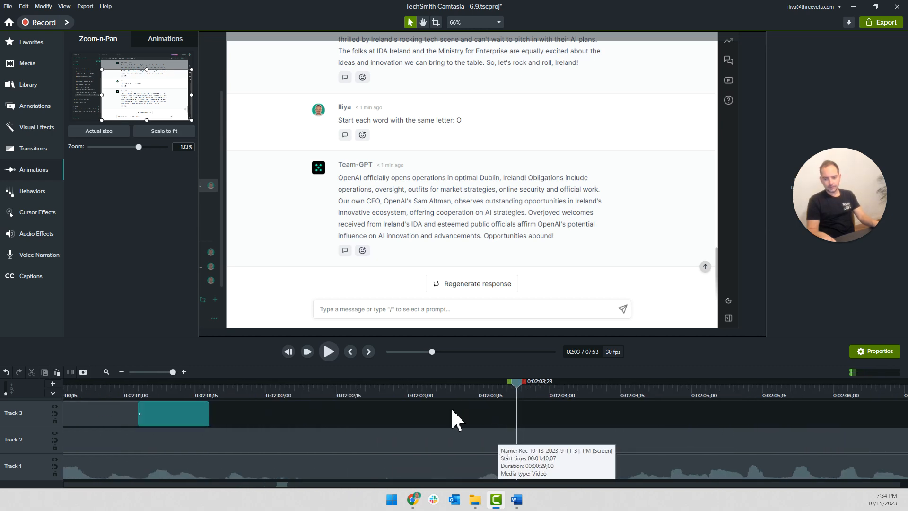
click(419, 458)
scroll(419, 458, down, 3)
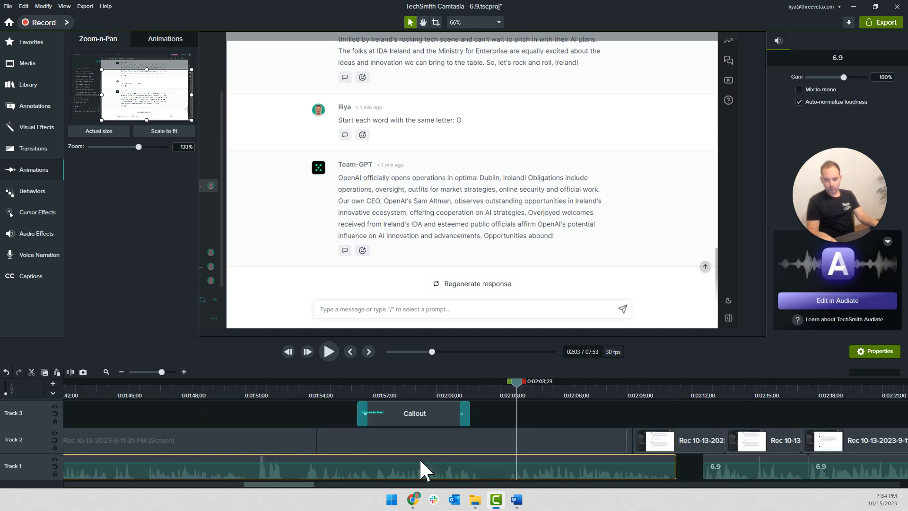
scroll(419, 458, down, 6)
drag(366, 480, 59, 469)
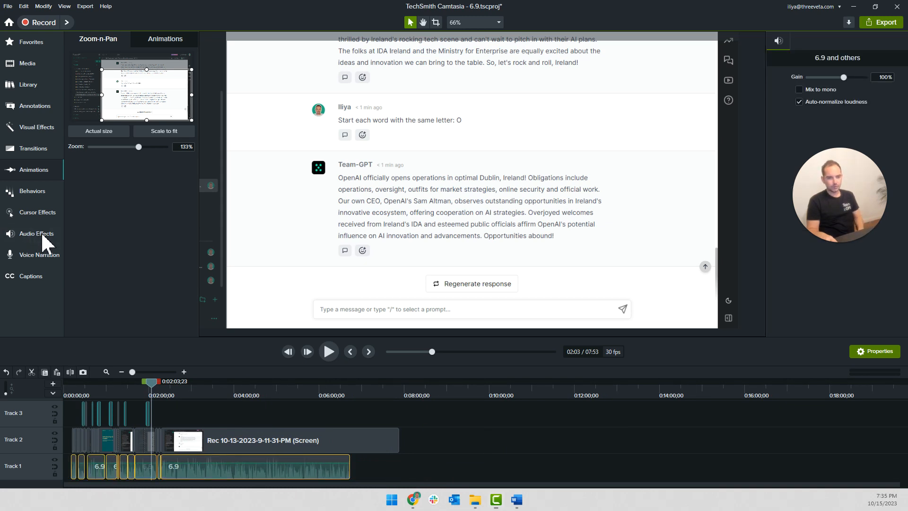
click(42, 234)
drag(163, 226, 141, 477)
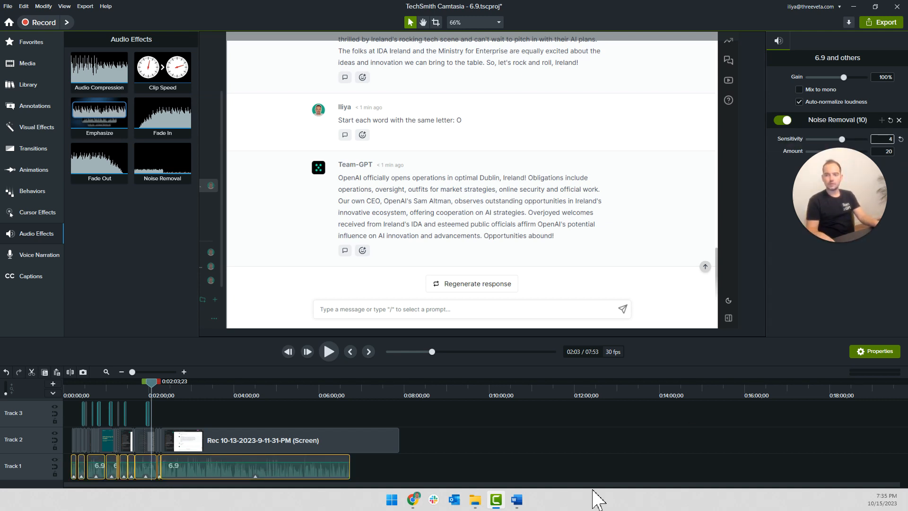
click(430, 472)
Play back the cleaned narration with the screen recording from about 0:02:03 to 0:02:13
scroll(197, 441, up, 5)
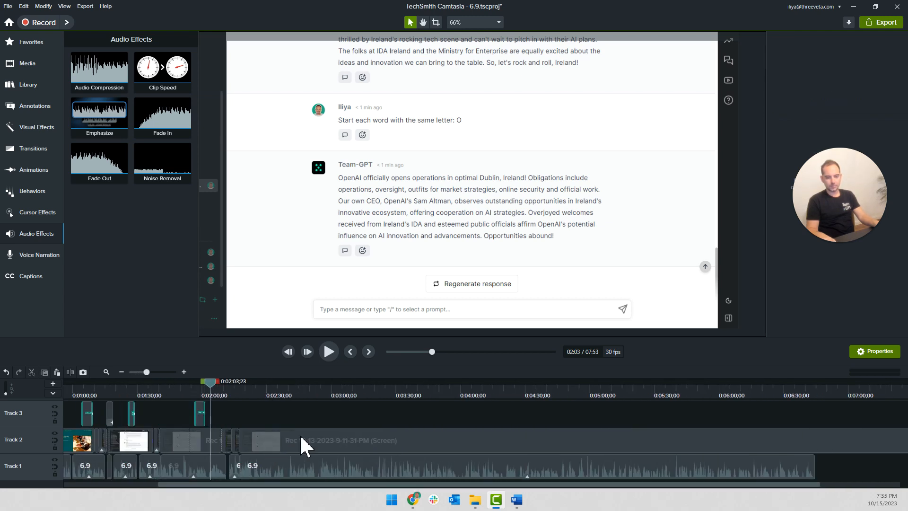
key(space)
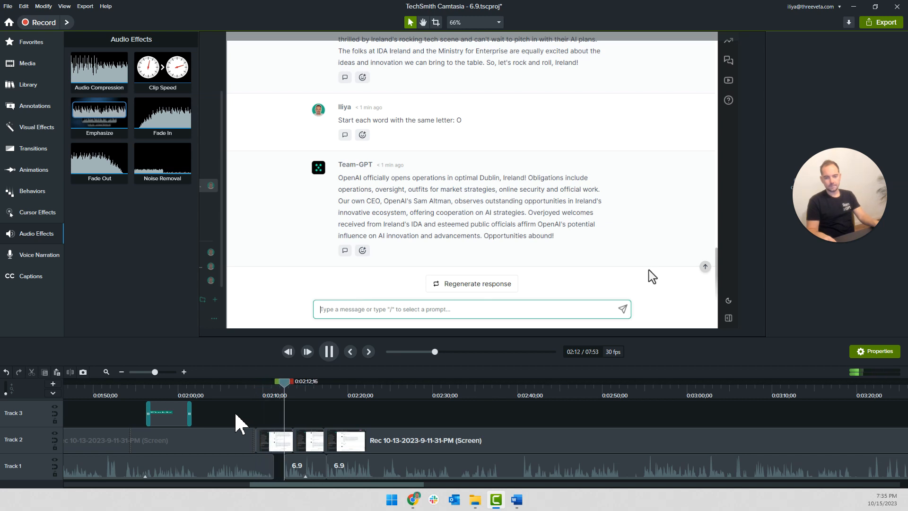
key(space)
Switch to Chrome, search Google for "greg brockman announces gpt-4" and open the News results
mouse_move(419, 503)
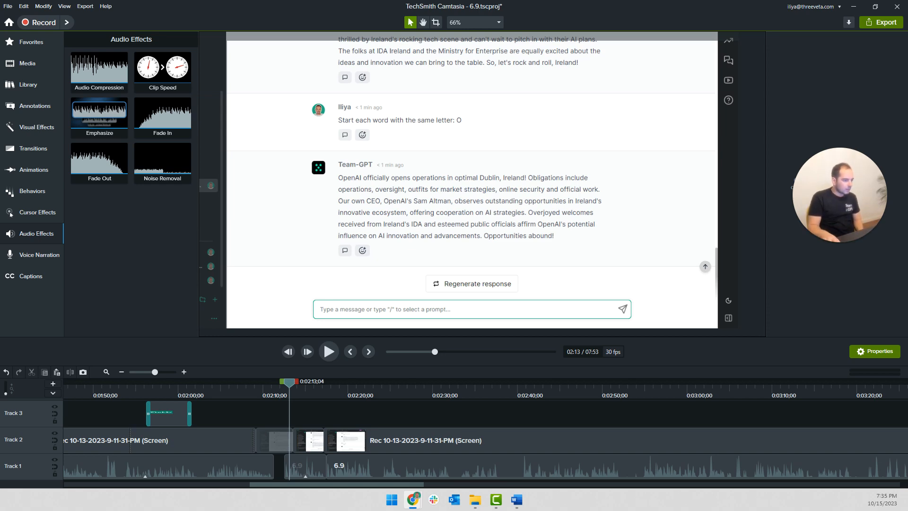
drag(323, 286, 516, 53)
click(295, 135)
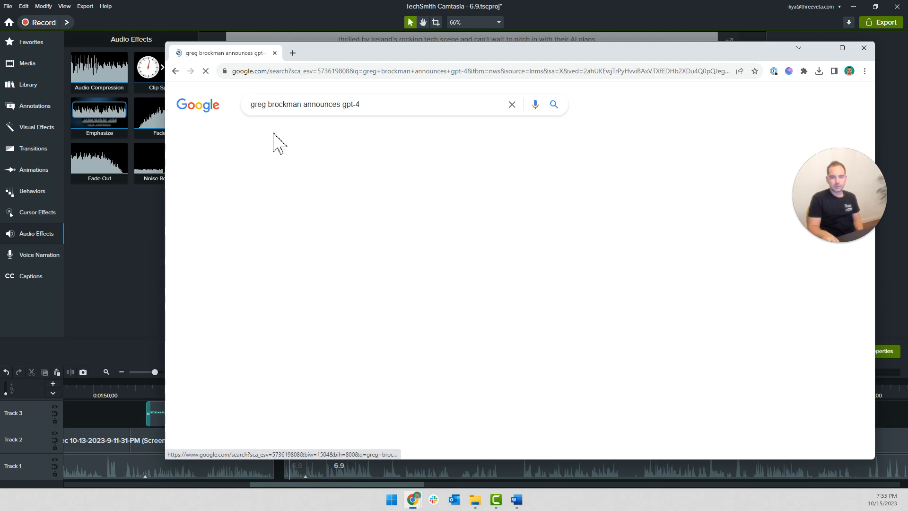
Show the Google image results for "greg brockman announces gpt-4" and browse them for a suitable photo
click(317, 137)
click(260, 134)
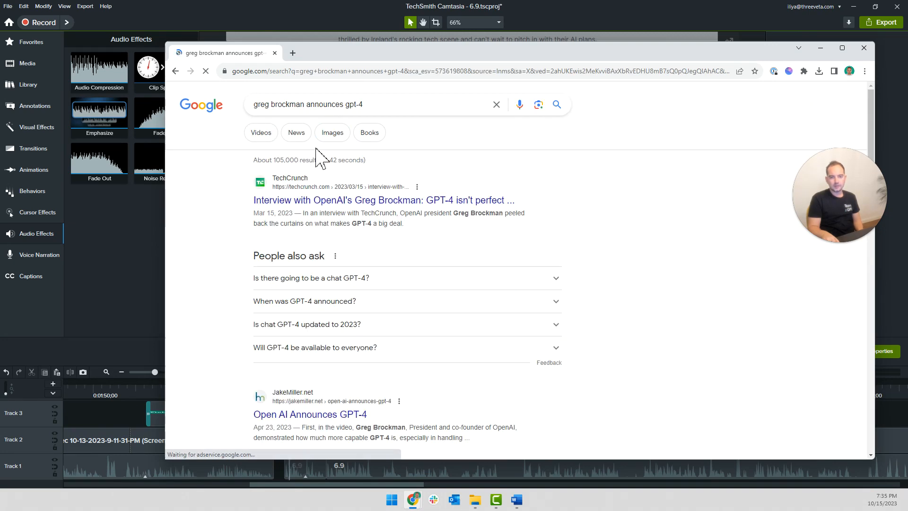
click(334, 135)
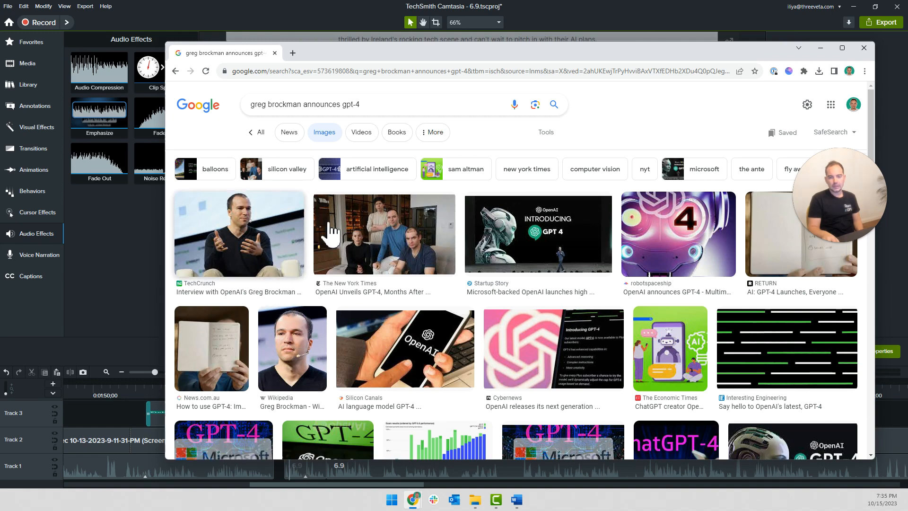
scroll(519, 317, down, 7)
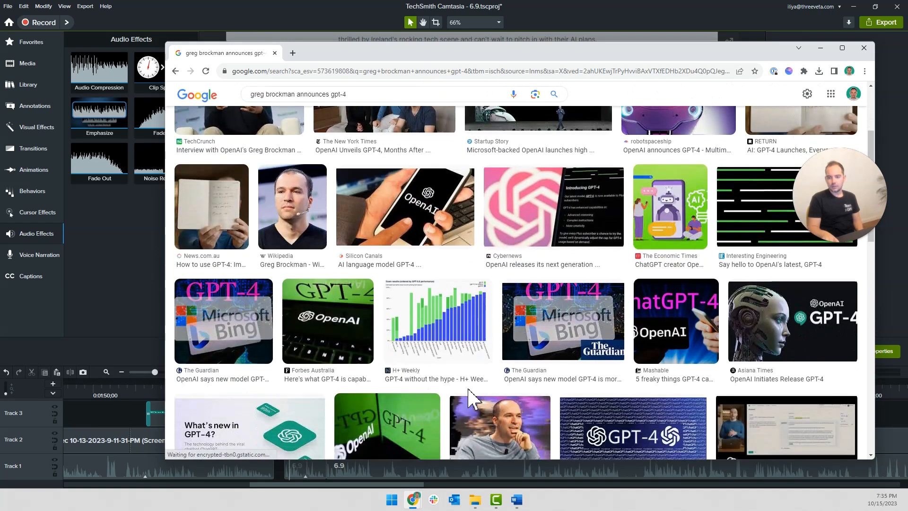
scroll(459, 408, down, 9)
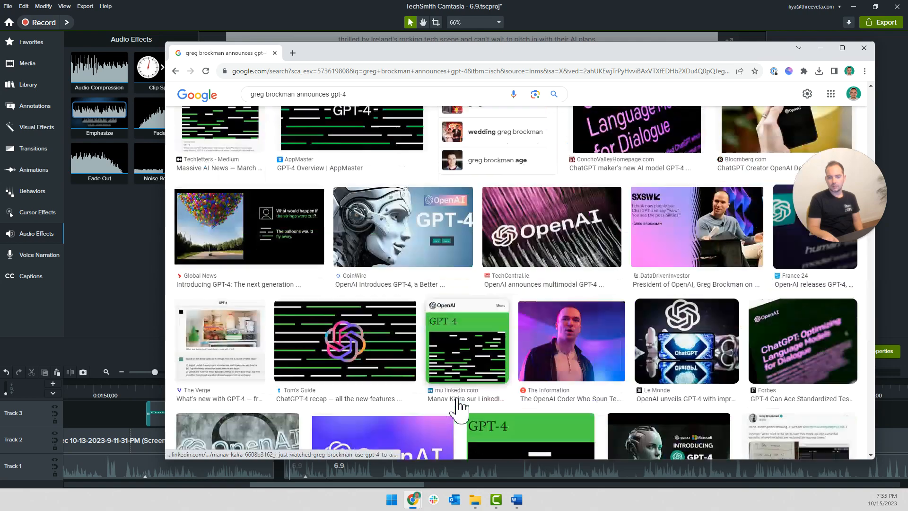
scroll(274, 298, up, 15)
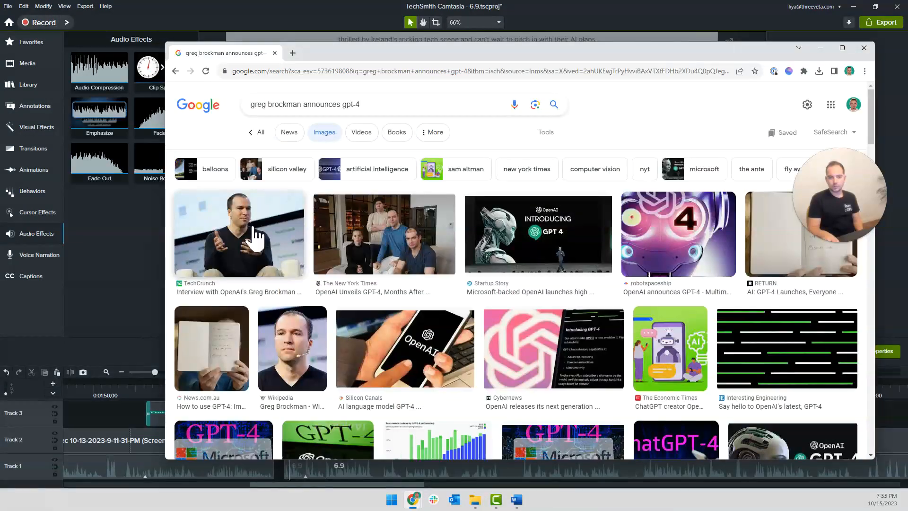
Preview the TechCrunch interview photo, choose the related Fortune photo of Greg Brockman and open that image in its own tab
click(257, 236)
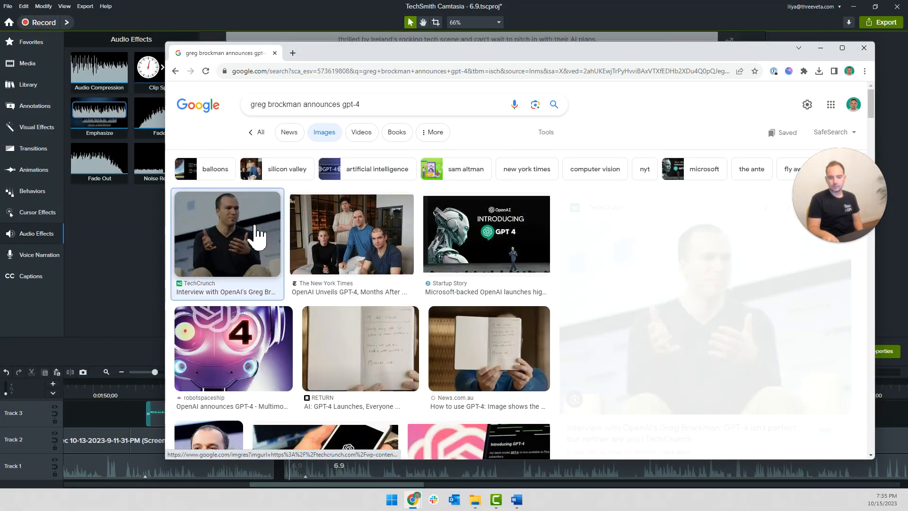
scroll(696, 324, down, 5)
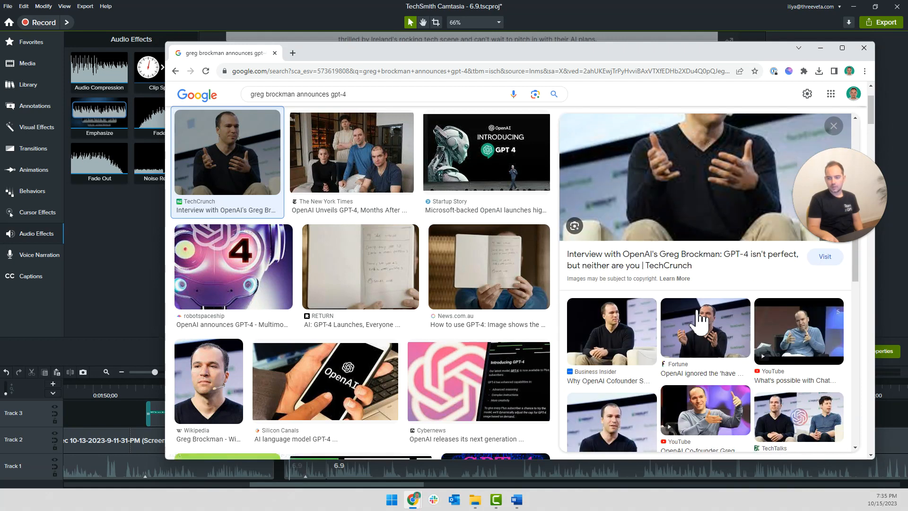
click(713, 300)
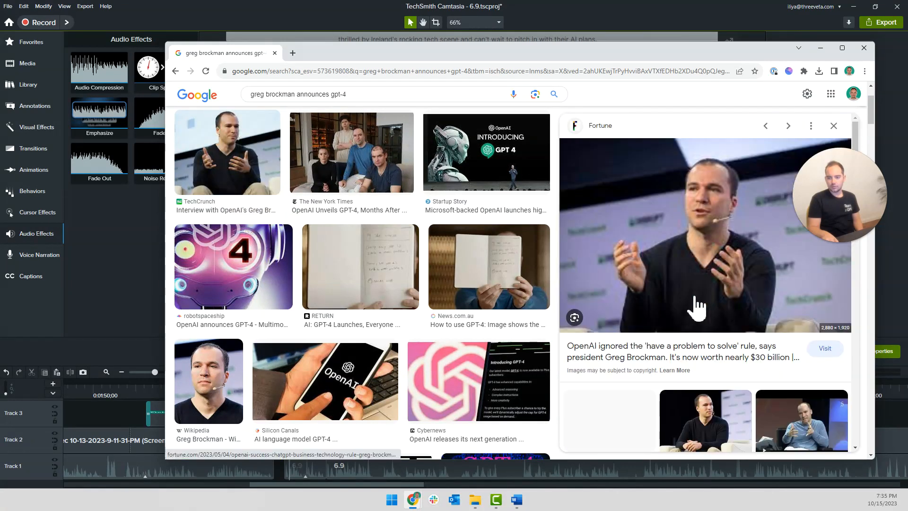
right_click(675, 260)
click(723, 342)
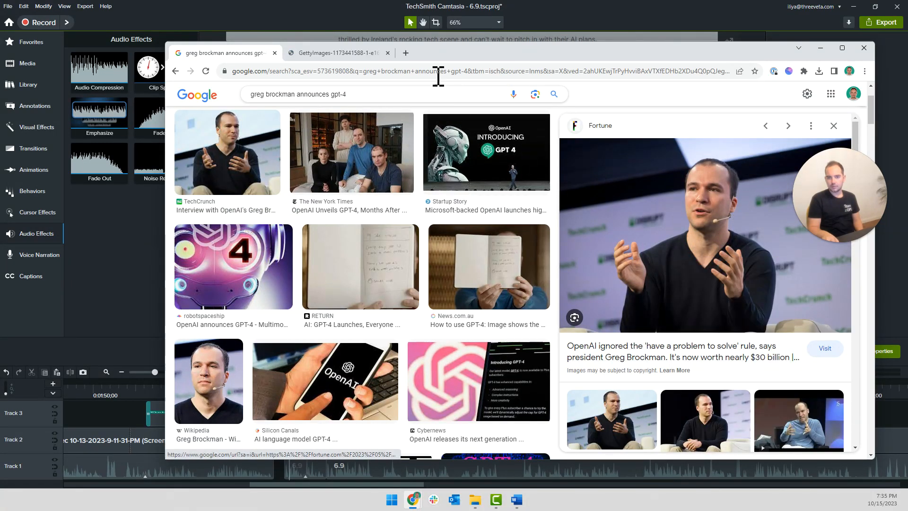
click(349, 53)
Examine the New York Times, Wikipedia and Credible-Wiki image results and their related photos for an alternative picture of Greg Brockman
click(253, 53)
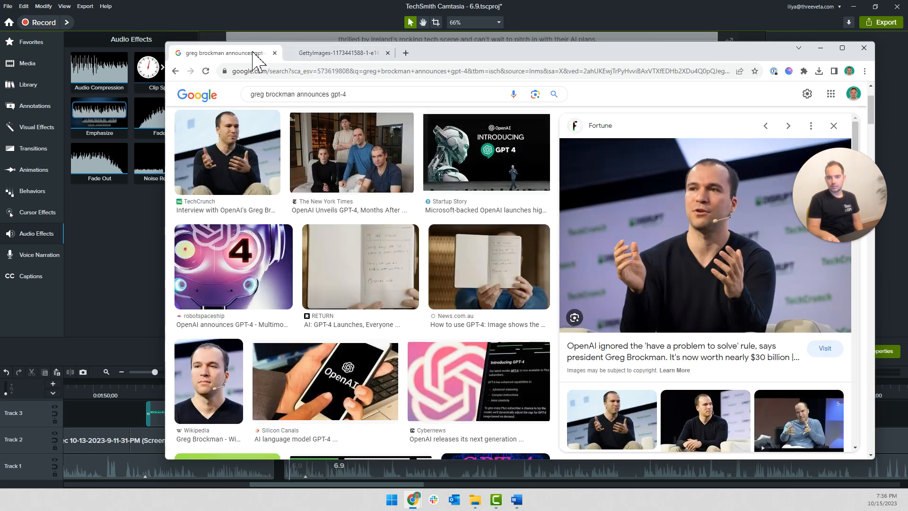
scroll(312, 236, up, 2)
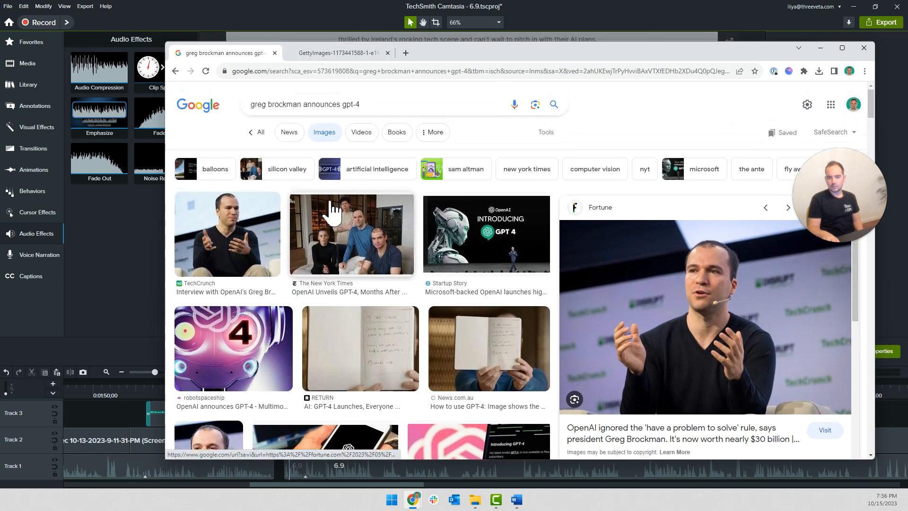
click(343, 246)
scroll(339, 308, down, 2)
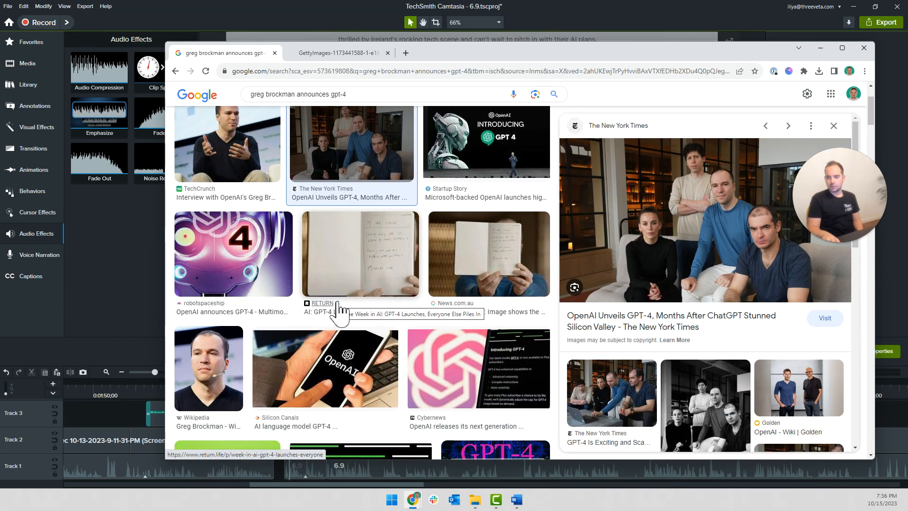
scroll(338, 310, down, 3)
click(208, 227)
scroll(620, 307, down, 6)
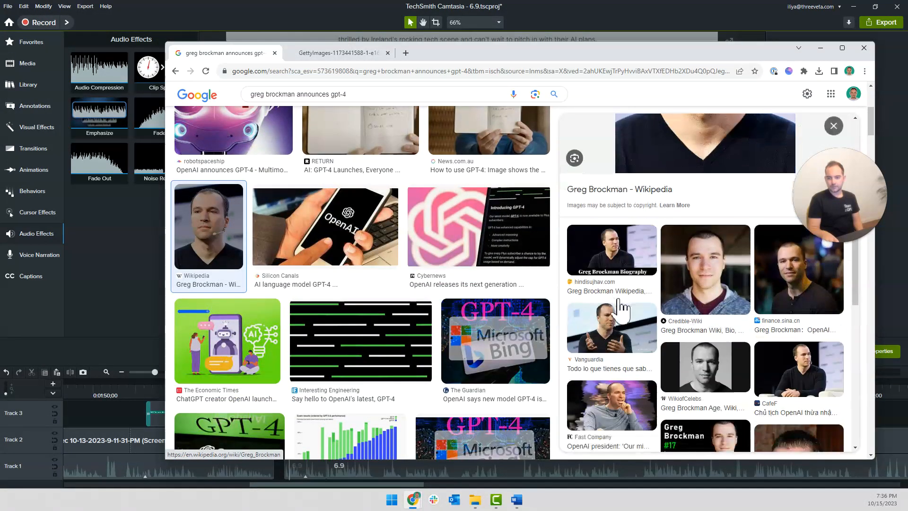
click(690, 274)
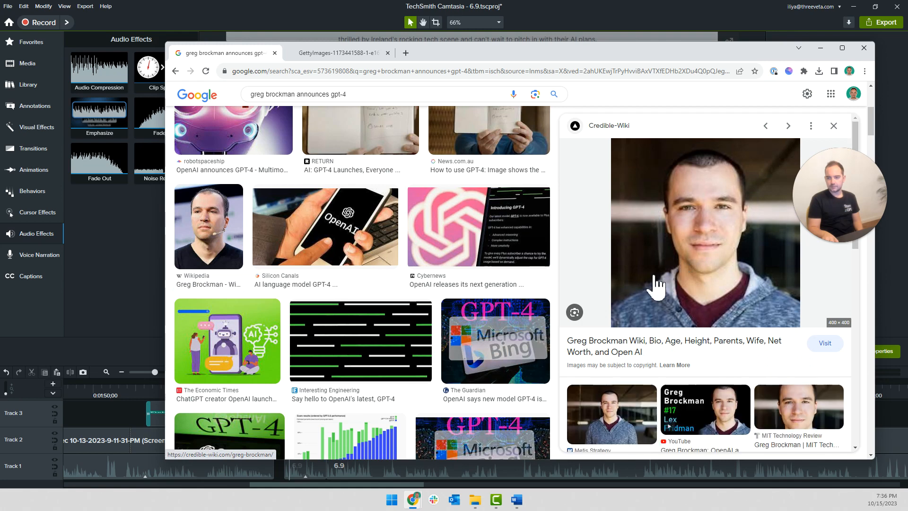
click(766, 126)
click(834, 126)
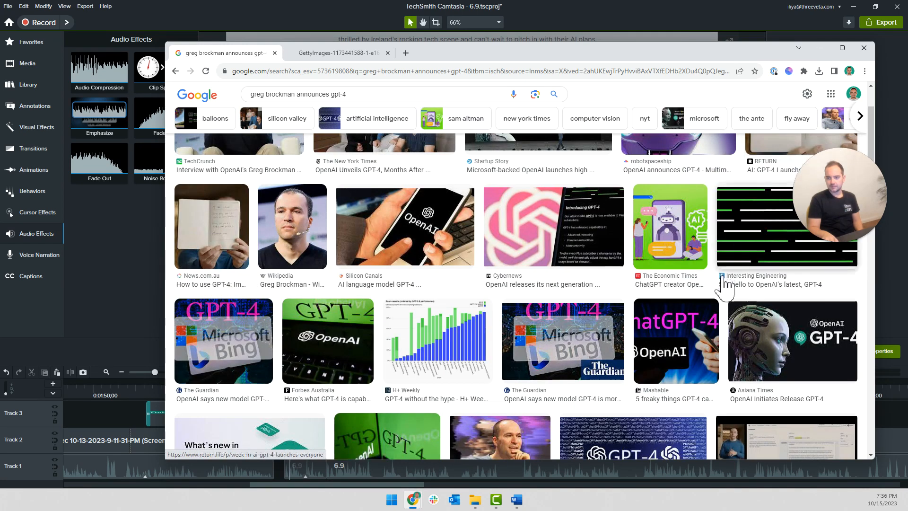
click(281, 215)
scroll(672, 308, down, 3)
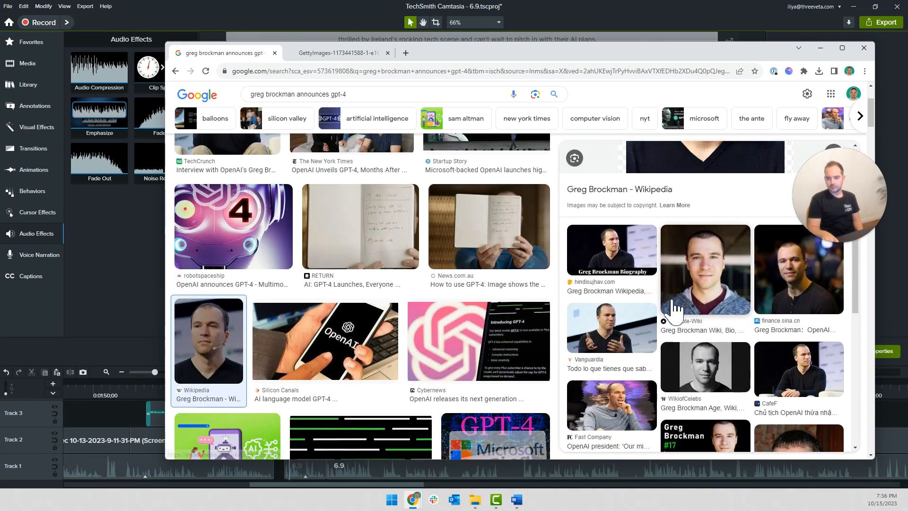
scroll(676, 308, down, 3)
scroll(676, 309, down, 3)
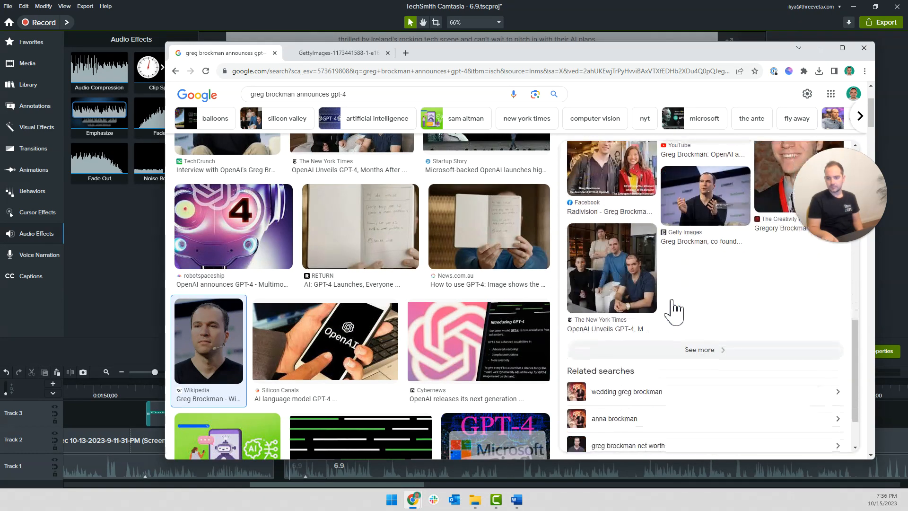
scroll(670, 311, up, 6)
scroll(615, 266, up, 5)
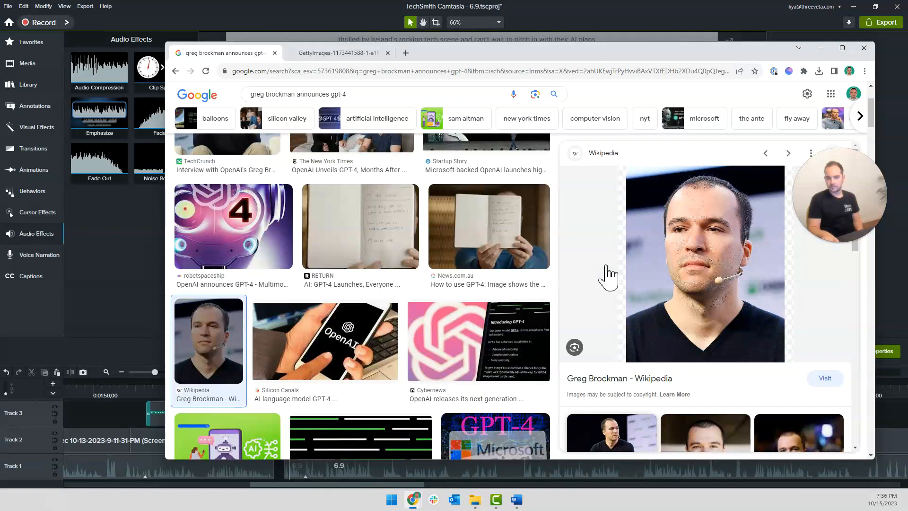
scroll(426, 258, up, 3)
Save the full-size Fortune photo to the Desktop as "6.9. Greg Brockman" in WEBP format
click(326, 54)
right_click(495, 213)
click(504, 233)
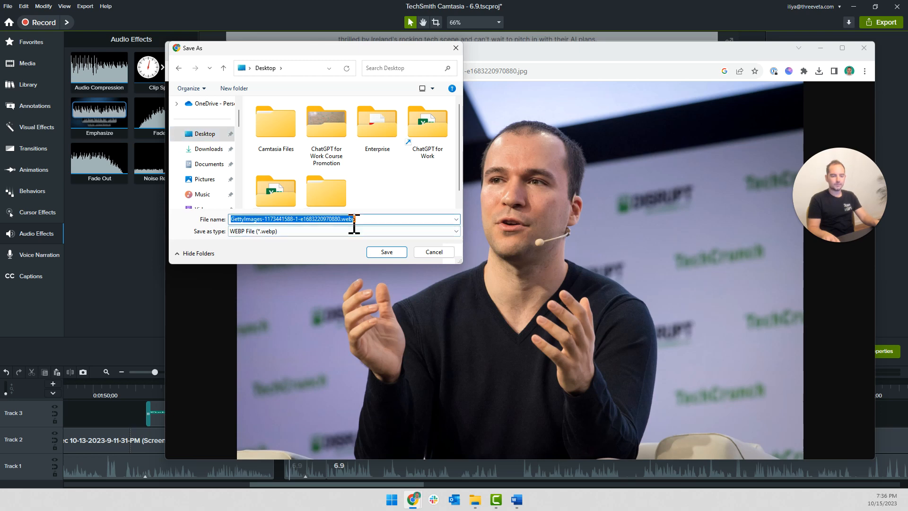
text(6.9. Greg Brockman)
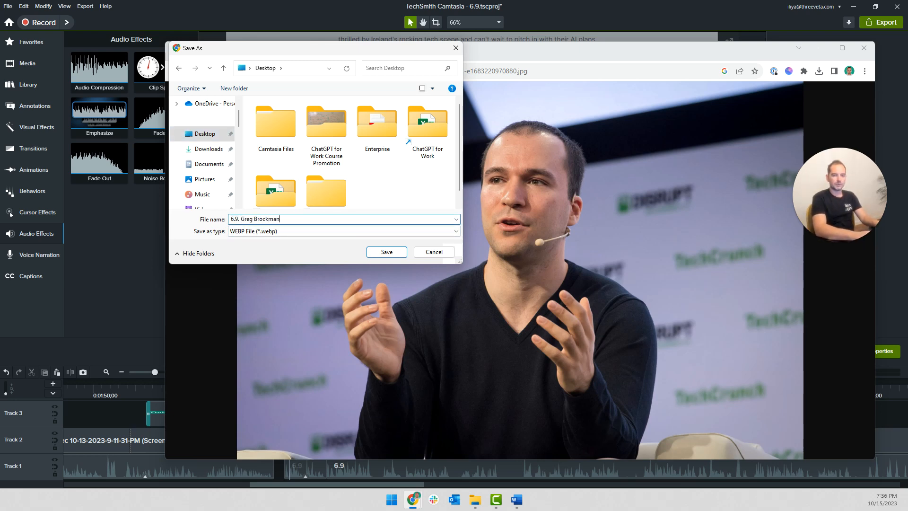
key(Return)
Switch back to Camtasia and try to import the saved Greg Brockman photo from the Desktop into the Media Bin
click(112, 277)
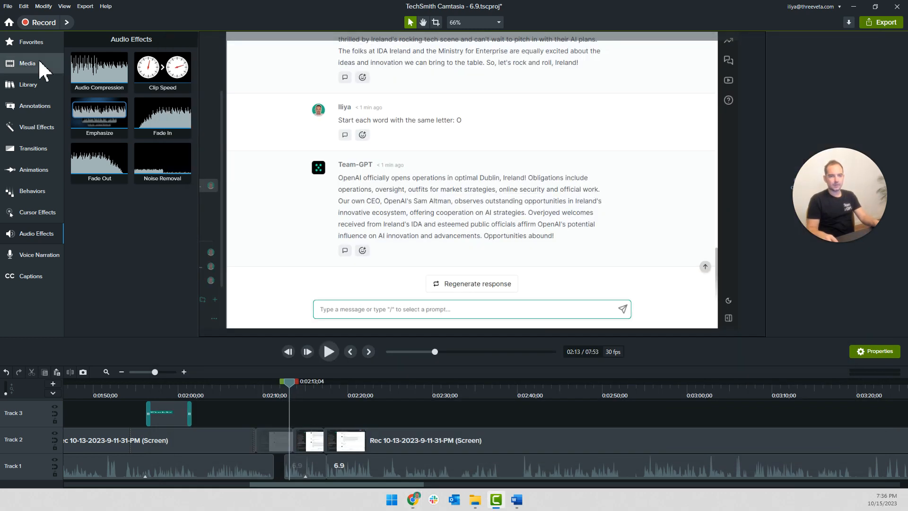
click(44, 66)
click(119, 223)
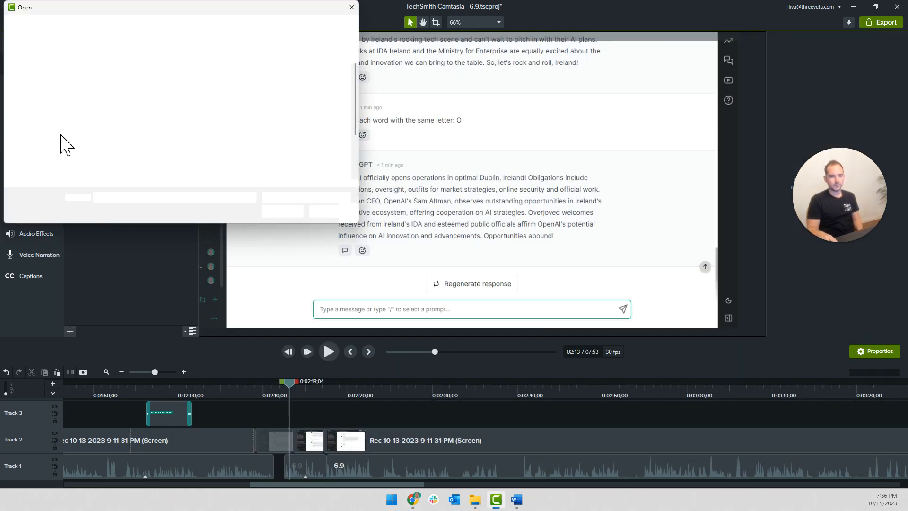
scroll(156, 160, down, 2)
scroll(212, 161, up, 2)
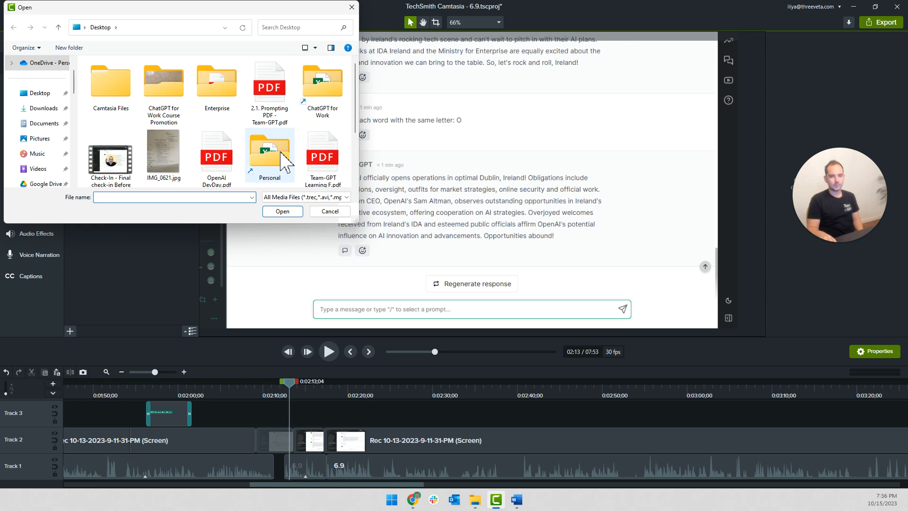
click(331, 213)
Switch to the Chrome window showing the Greg Brockman photo and open a new browser tab
mouse_move(413, 499)
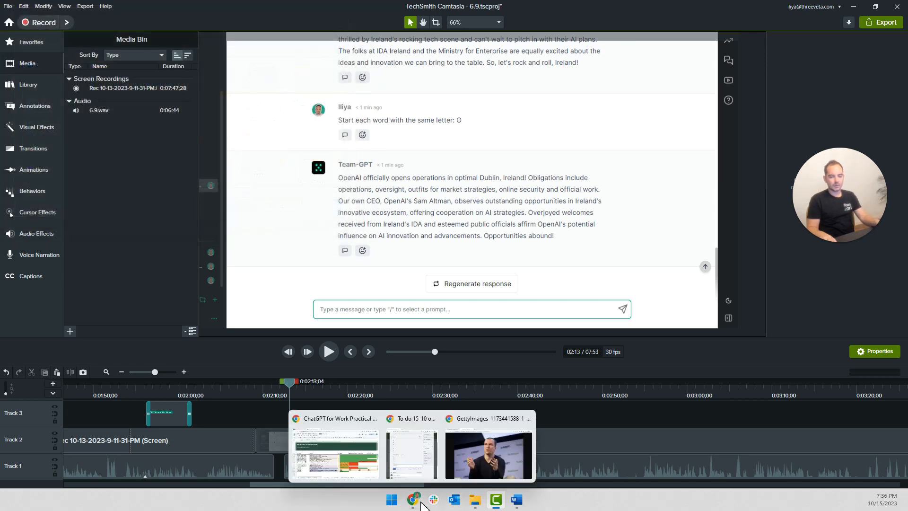
click(477, 466)
right_click(401, 143)
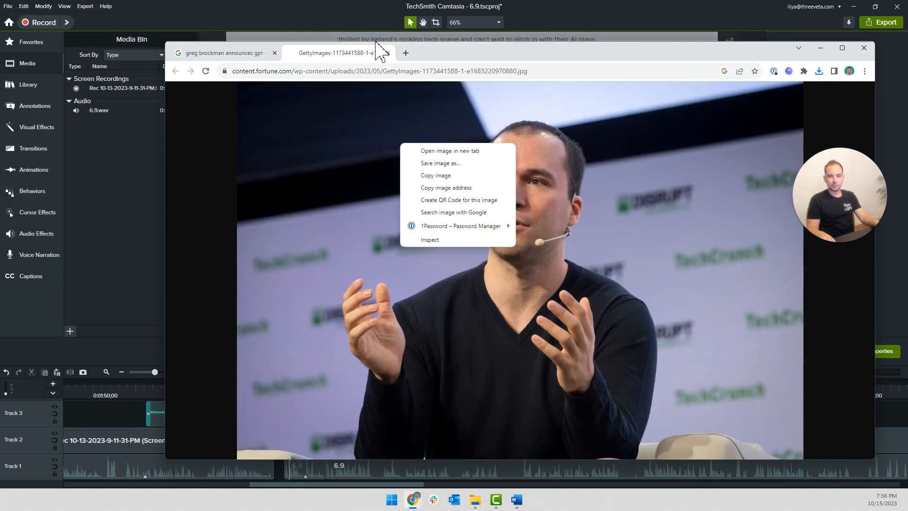
click(405, 53)
Try to save the Greg Brockman photo again in a different file type
click(374, 54)
right_click(408, 211)
click(423, 229)
click(289, 231)
click(295, 240)
click(455, 48)
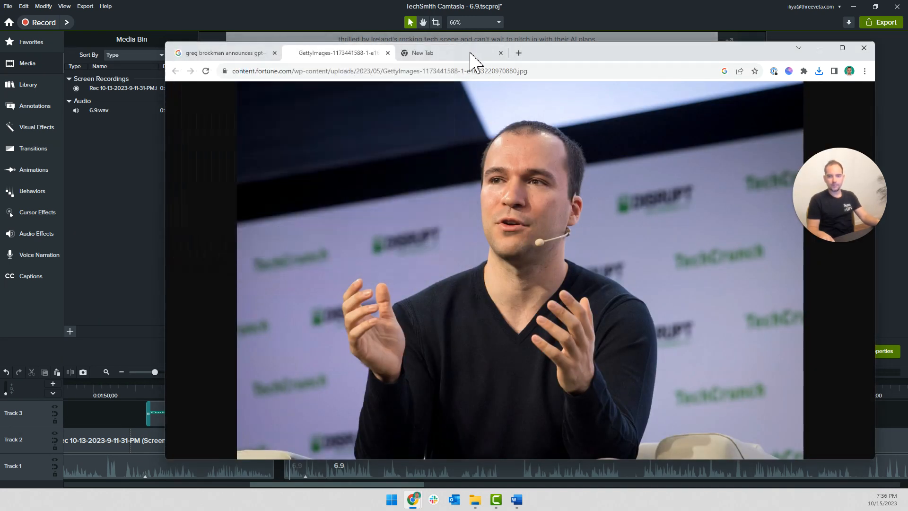
Search Google for "webp to png" in the new tab and open CloudConvert's WEBP to PNG converter
click(467, 53)
text(webp to png)
key(Return)
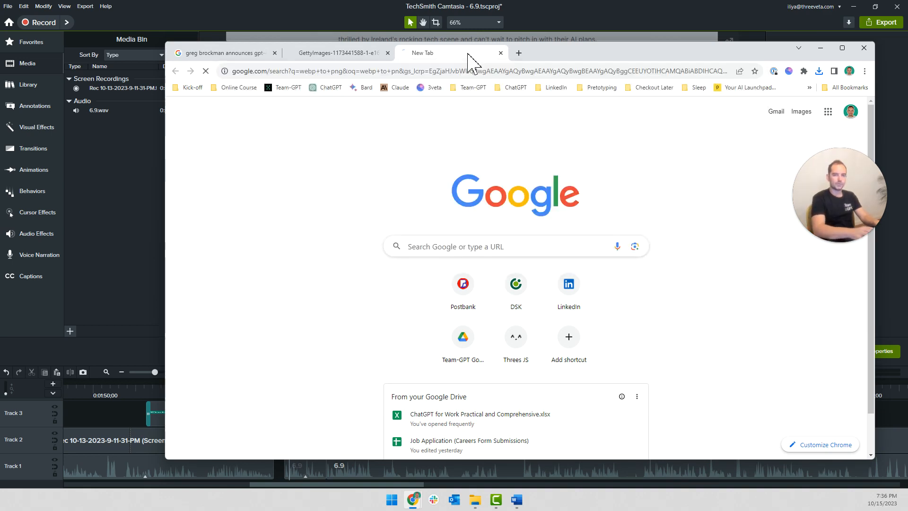
click(313, 203)
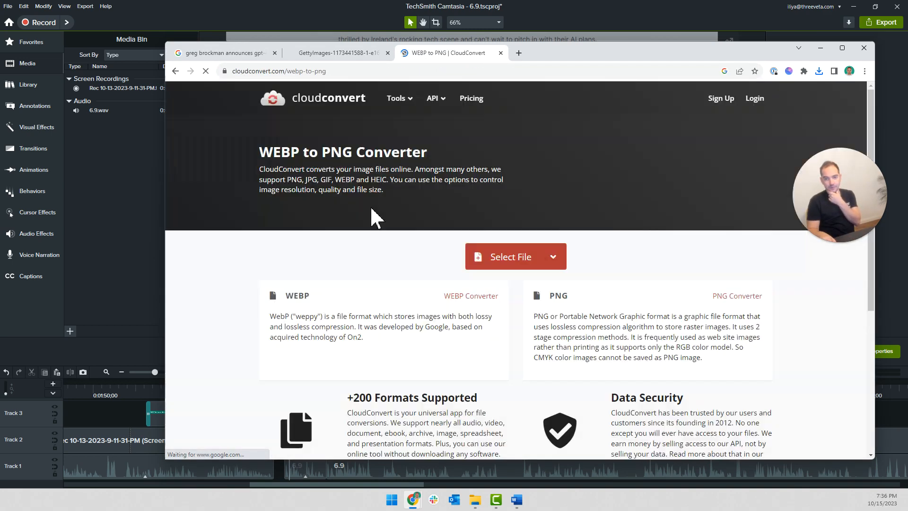
Add "6.9. Greg Brockman.webp" from the Desktop to the converter and try to convert it to PNG
click(505, 262)
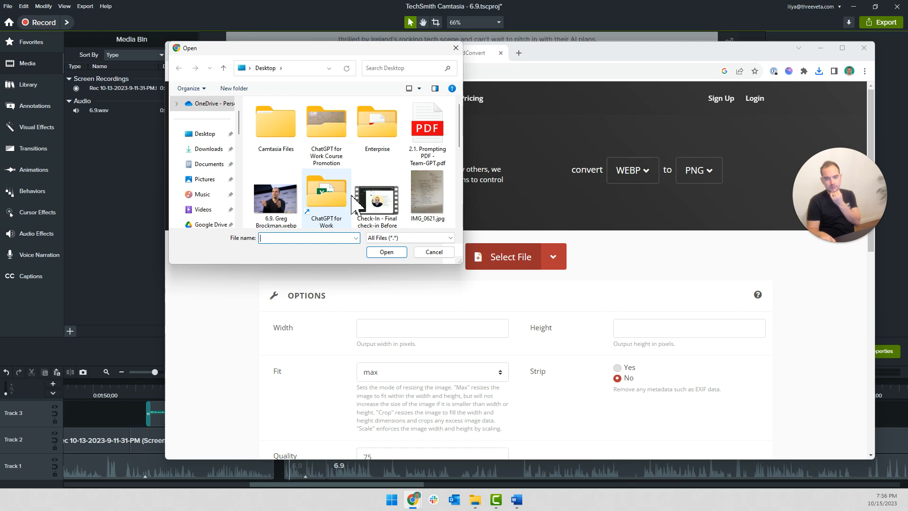
click(276, 215)
click(385, 251)
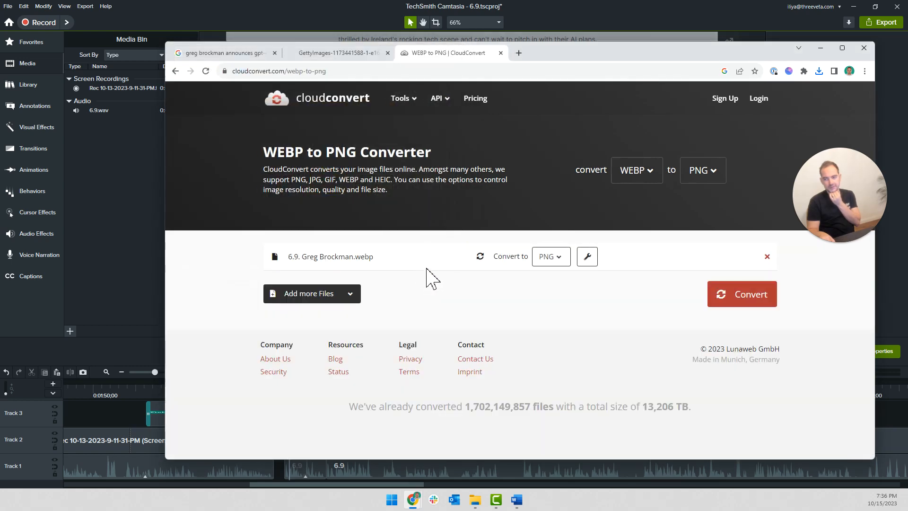
click(714, 305)
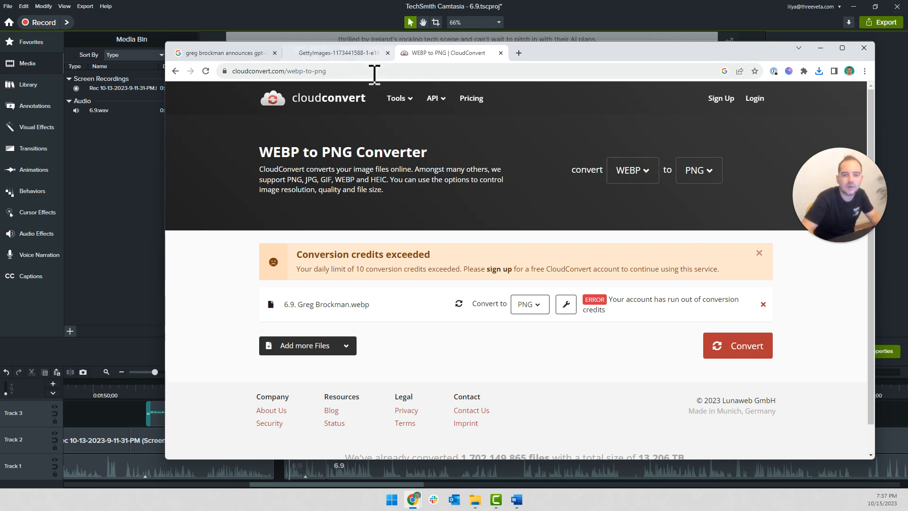
click(353, 72)
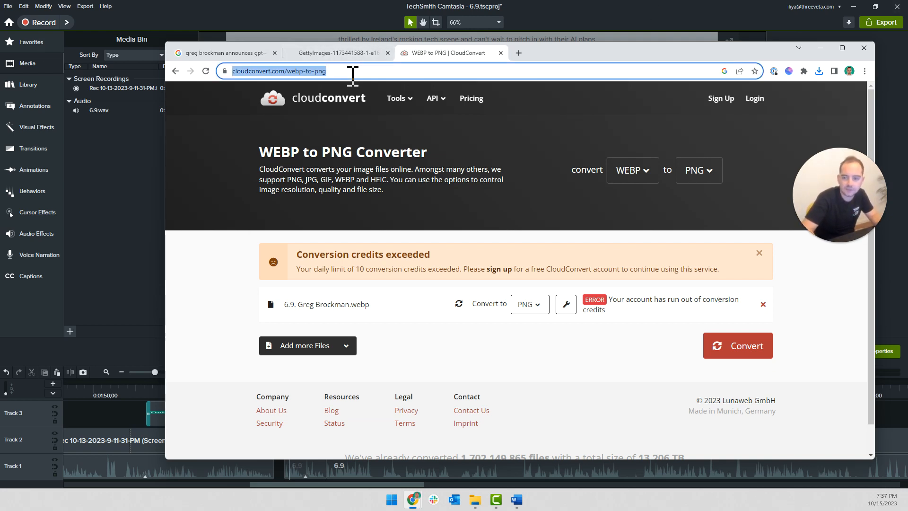
key(super)
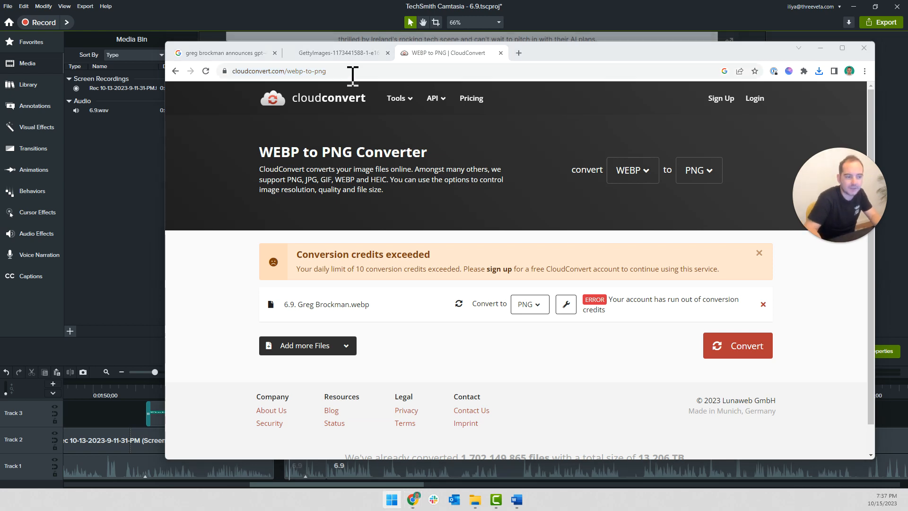
key(Return)
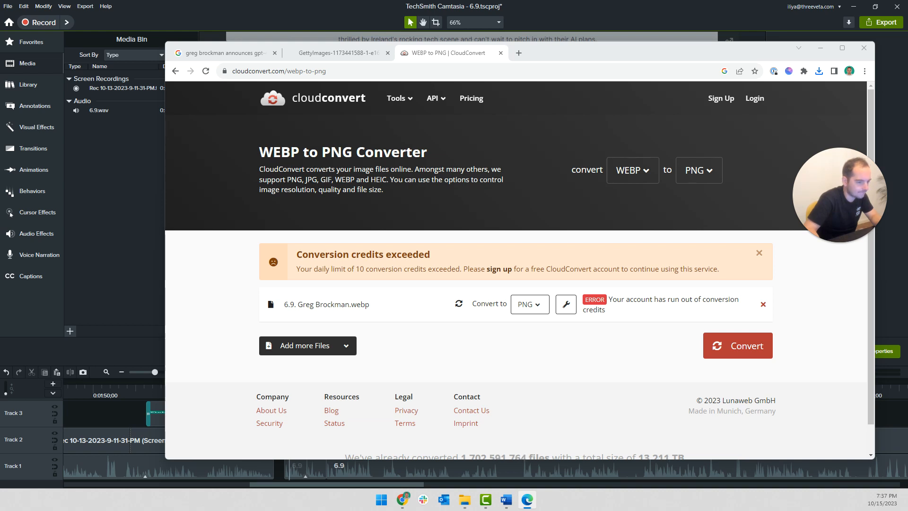
key(alt+F4)
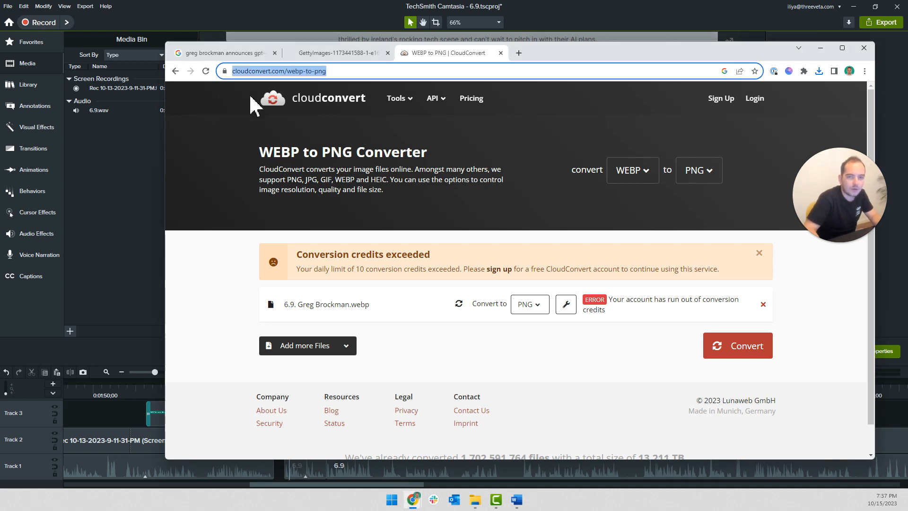
Search Google for "webp to png converter" in a new browser tab
click(376, 54)
click(432, 54)
click(519, 52)
text(we)
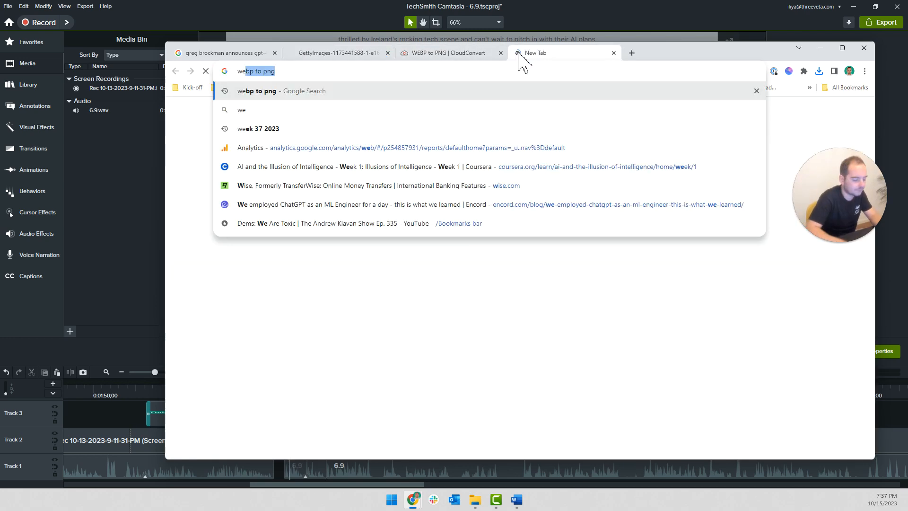
text(bp to png conerter)
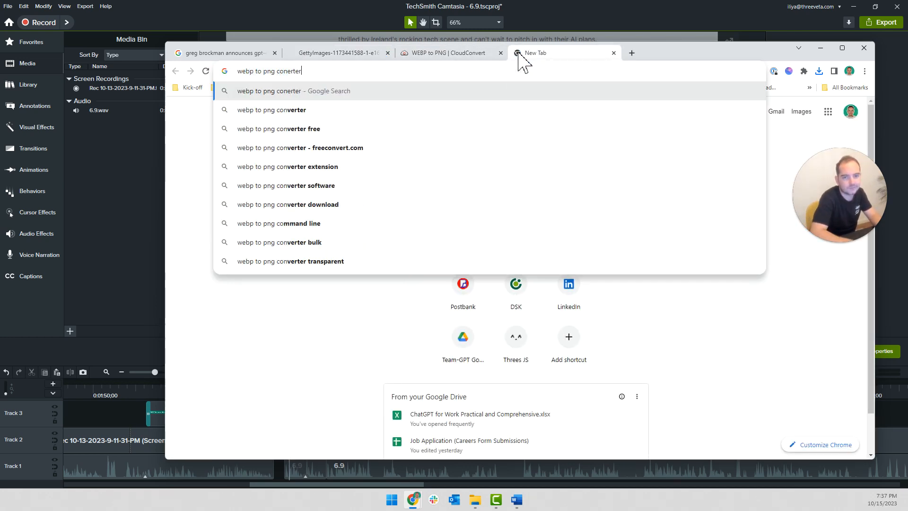
key(Return)
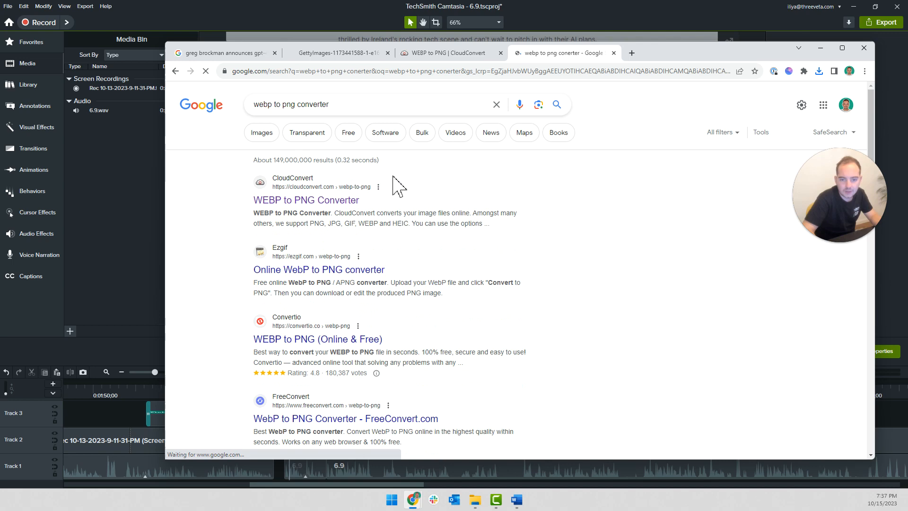
Open the Ezgif WebP to PNG converter result in its own tab and place that tab beside the CloudConvert one
middle_click(350, 270)
click(666, 55)
drag(639, 52, 527, 54)
click(472, 54)
click(552, 55)
click(471, 57)
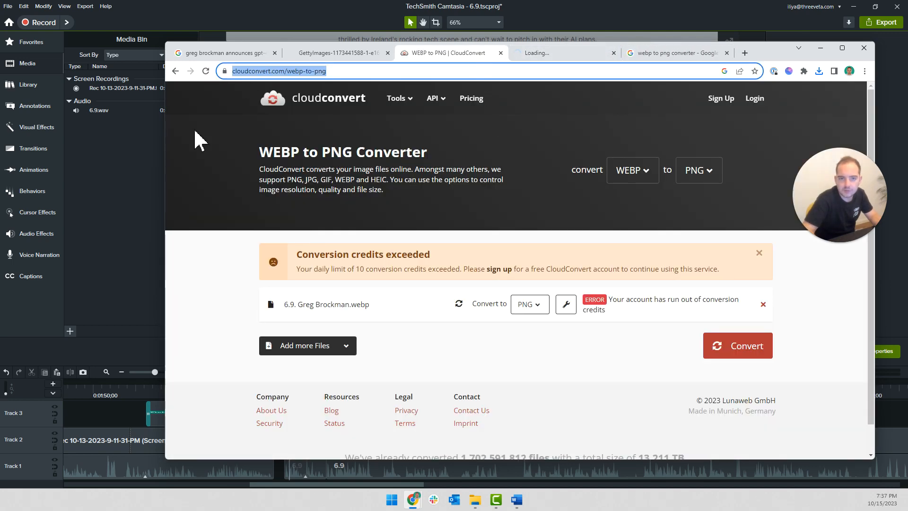
Choose "6.9. Greg Brockman.webp" from the Desktop as the image to upload to Ezgif
click(567, 55)
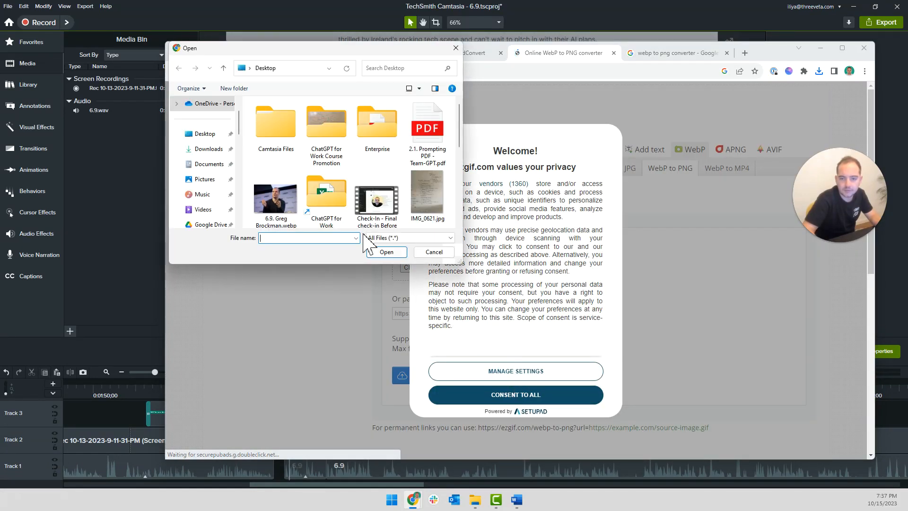
click(283, 199)
click(386, 251)
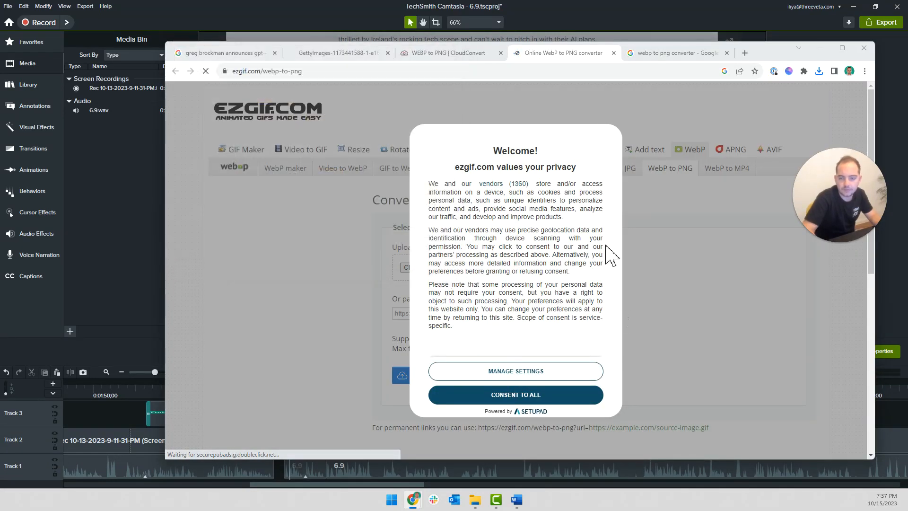
Review the individual vendor consent options in Ezgif's privacy notice and confirm the choices without consenting to all
click(539, 373)
scroll(539, 318, down, 5)
scroll(582, 293, up, 2)
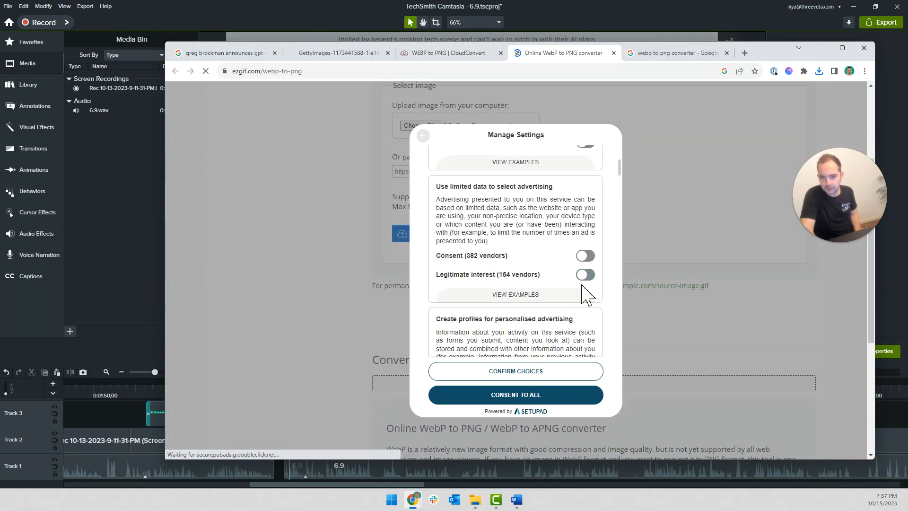
scroll(586, 293, down, 10)
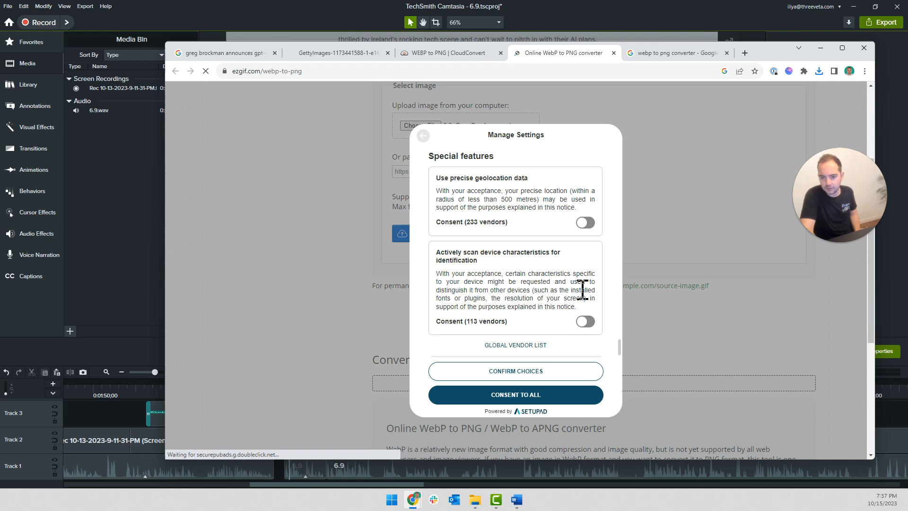
scroll(588, 313, up, 6)
scroll(581, 302, up, 2)
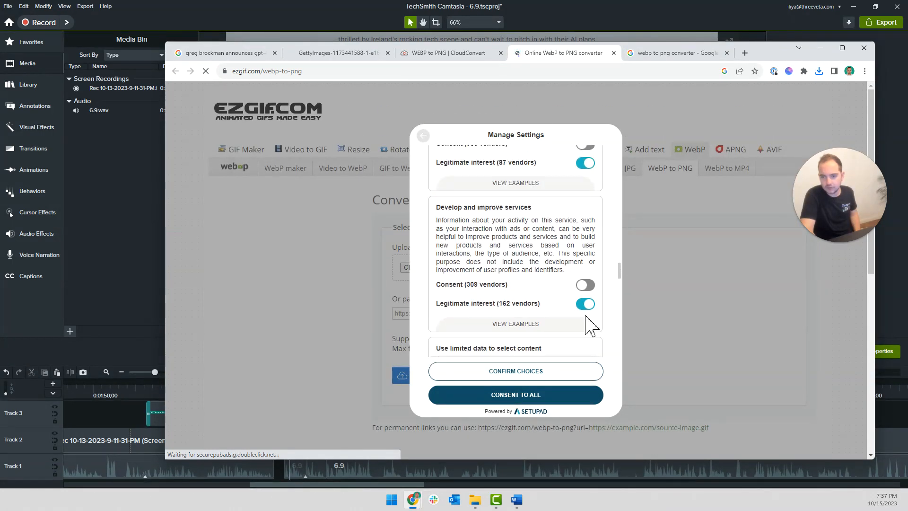
scroll(587, 293, up, 3)
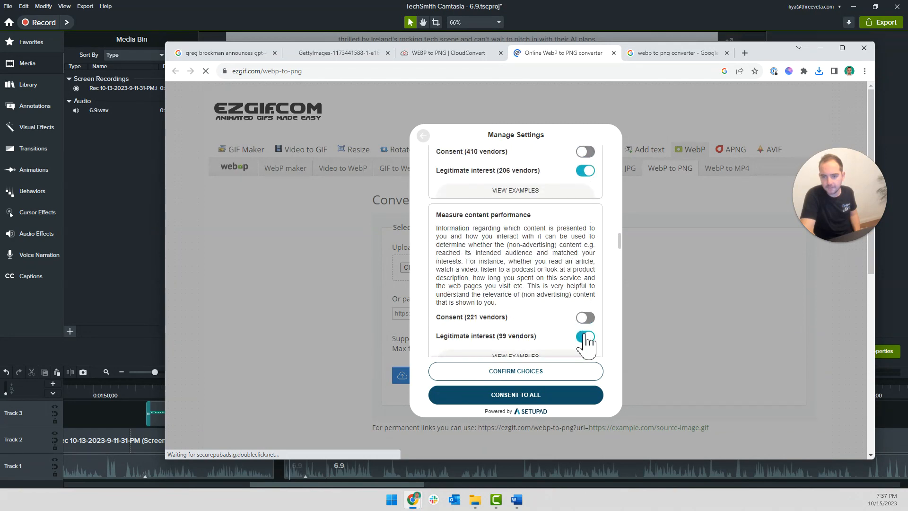
scroll(578, 255, up, 8)
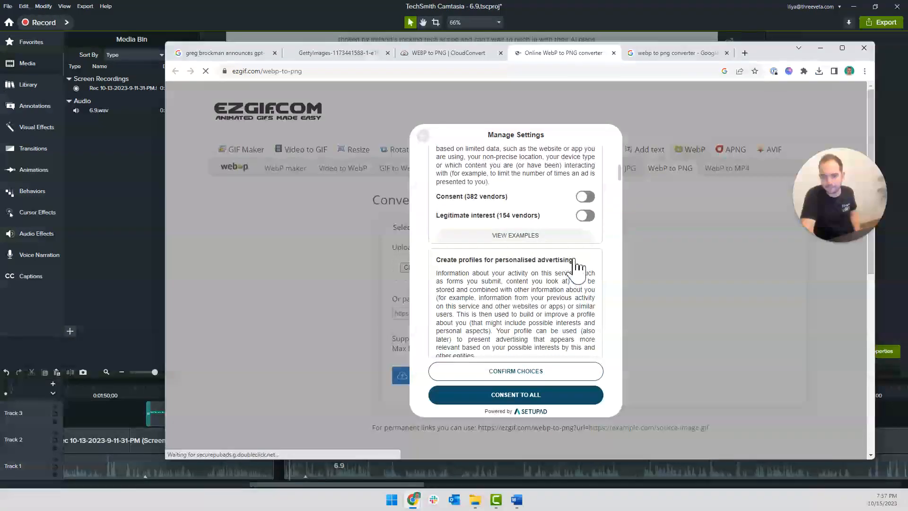
click(542, 376)
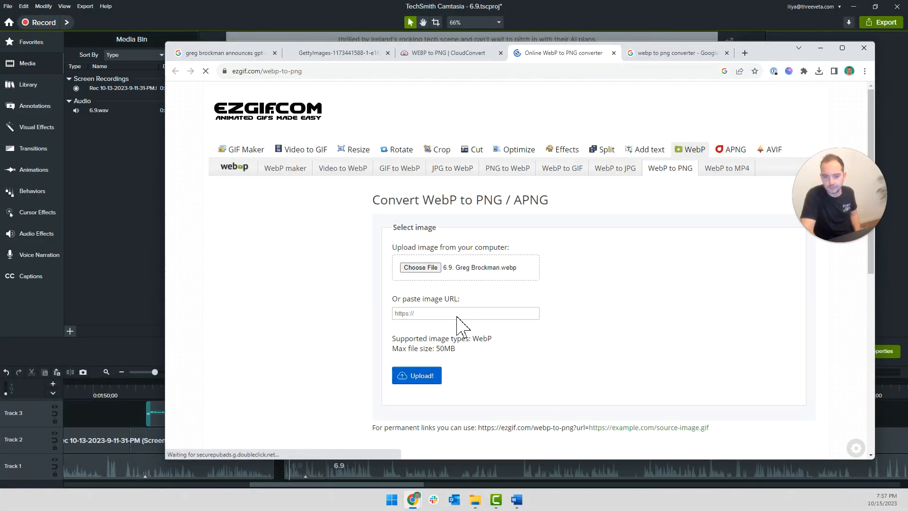
Upload the chosen WebP image to Ezgif and convert it to PNG
click(424, 378)
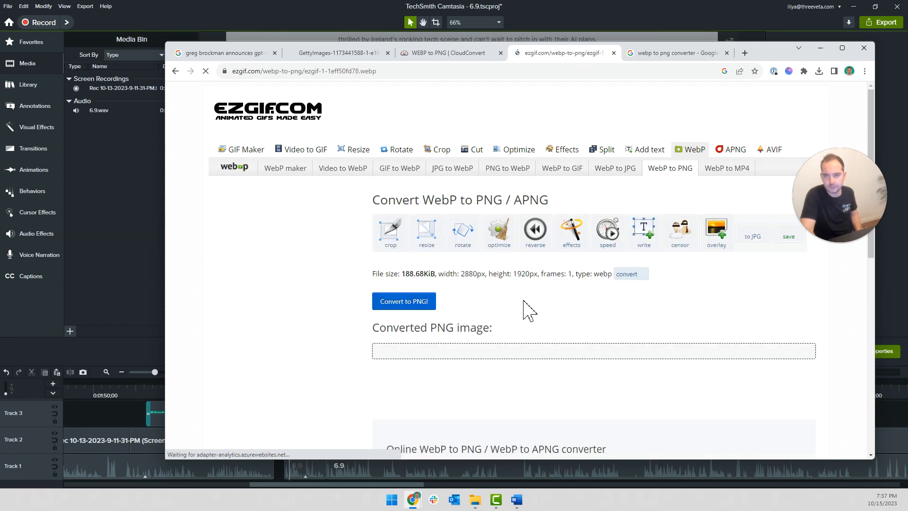
scroll(484, 289, down, 6)
scroll(487, 300, up, 5)
scroll(507, 312, down, 7)
click(416, 218)
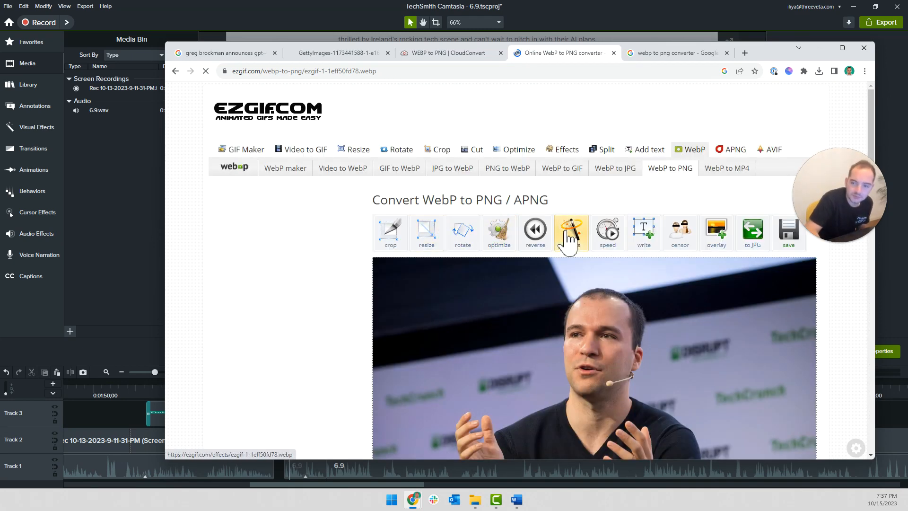
Download the image shown directly under the Convert WebP to PNG / APNG heading and check the other browser tabs
click(788, 246)
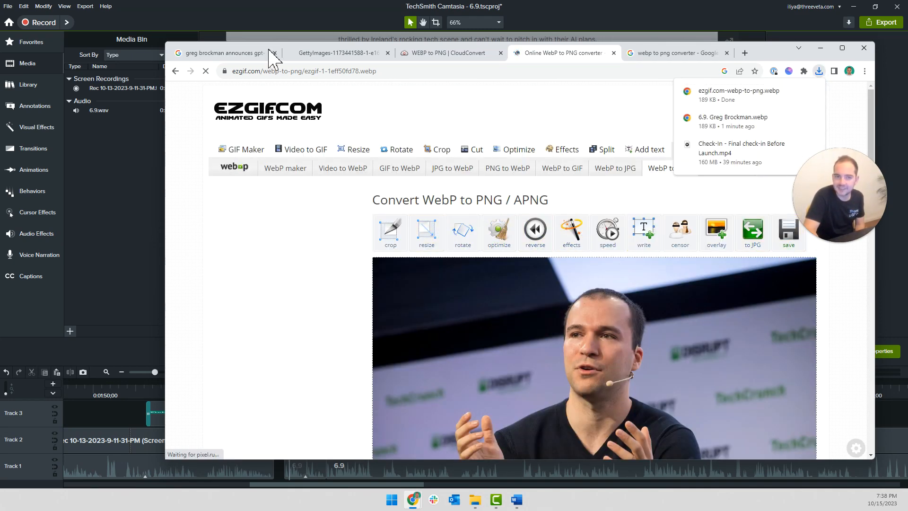
click(255, 53)
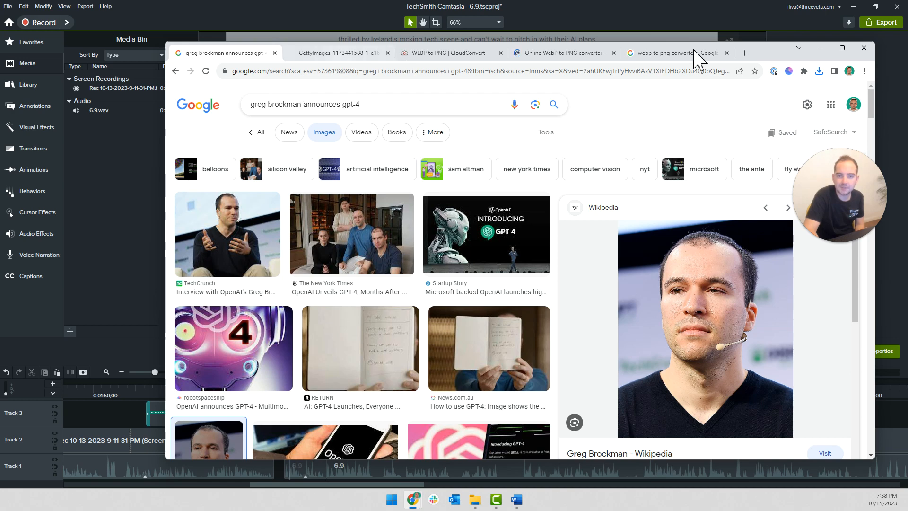
click(336, 53)
Switch to Camtasia and try to import the downloaded image into the Media Bin from the Desktop or Downloads folder
click(139, 149)
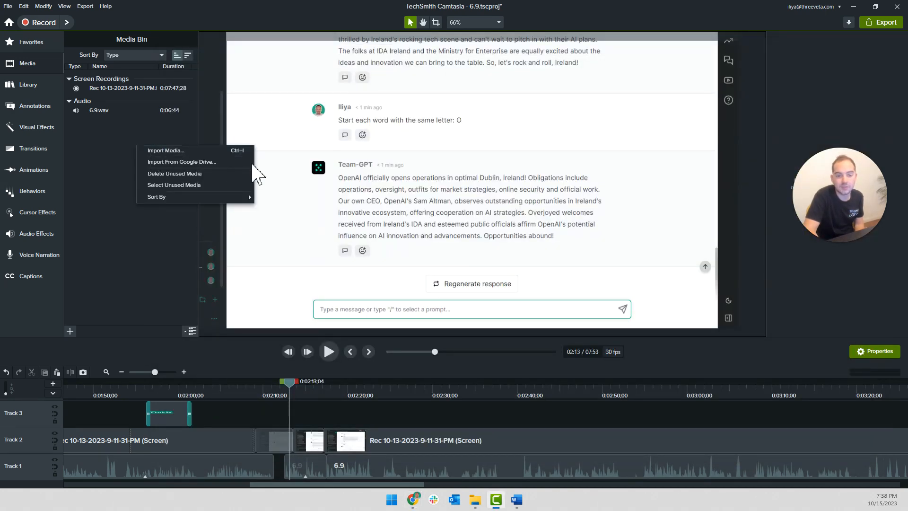
click(150, 151)
scroll(137, 158, down, 2)
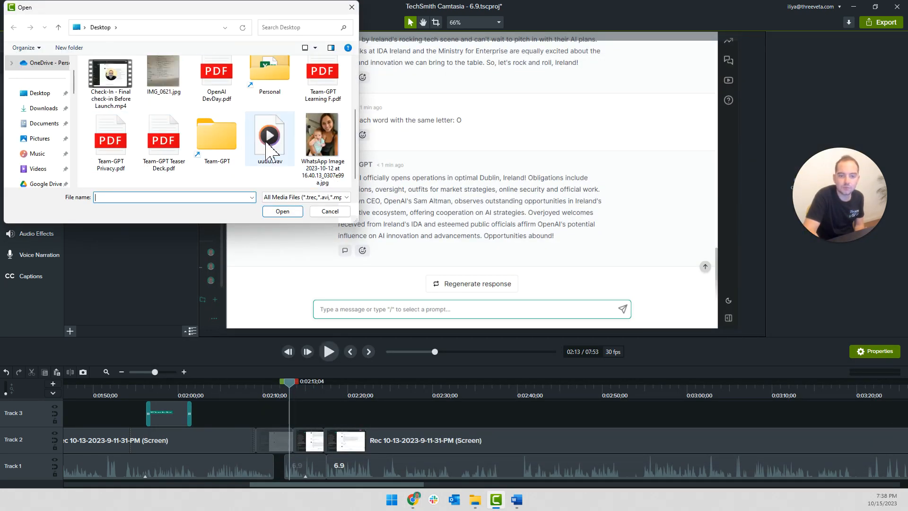
scroll(137, 158, up, 2)
scroll(208, 168, down, 2)
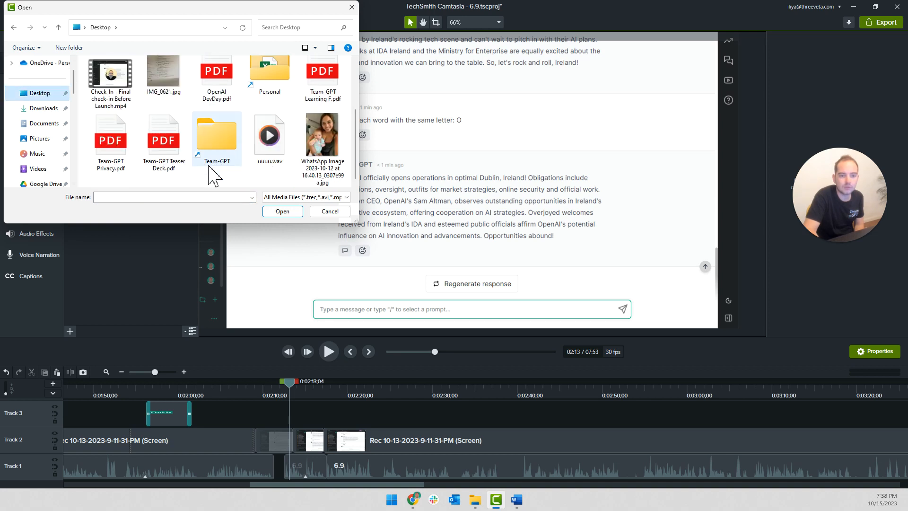
scroll(198, 156, up, 2)
click(158, 119)
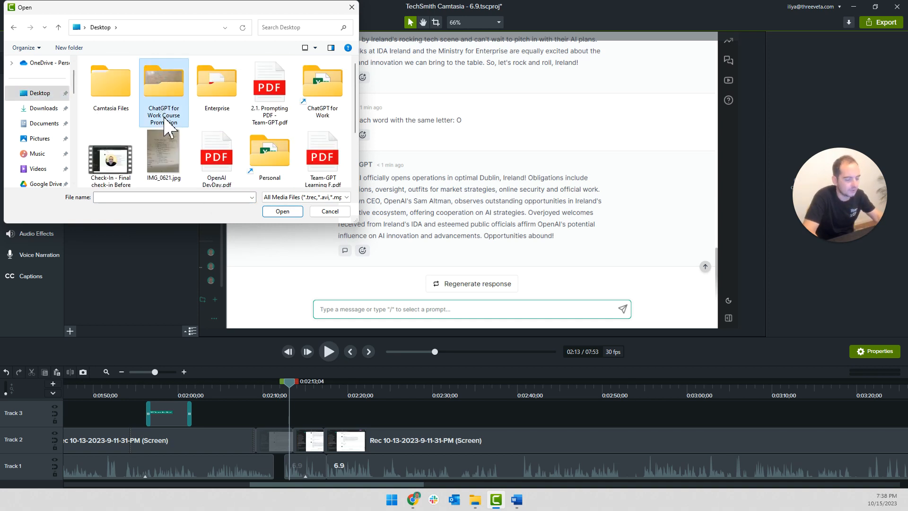
click(37, 109)
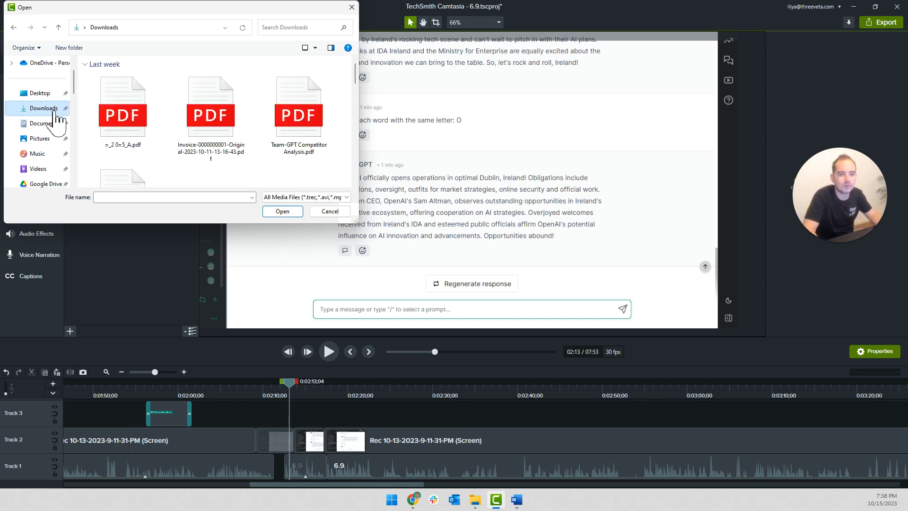
scroll(114, 142, down, 2)
scroll(113, 142, up, 2)
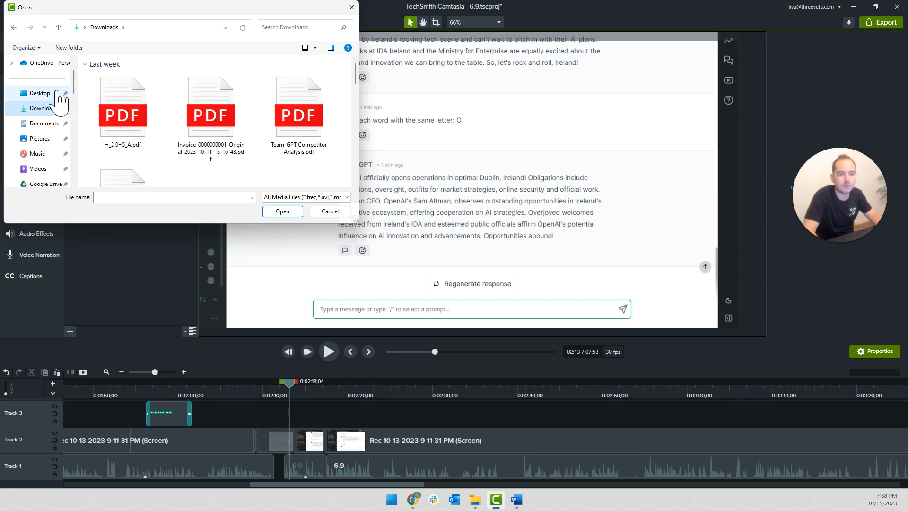
click(42, 93)
scroll(200, 136, down, 2)
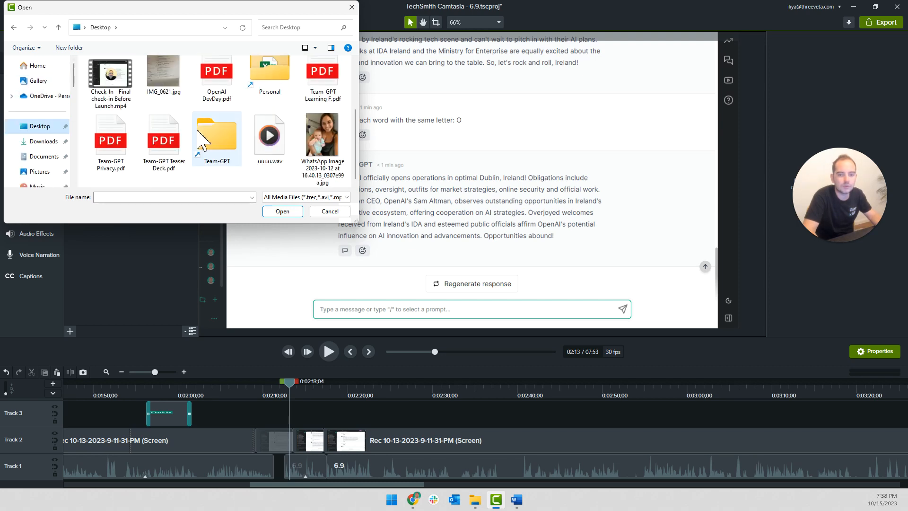
key(Escape)
Switch back to Chrome's Ezgif tab, download the uppermost image again and check the recent downloads
key(alt+Tab)
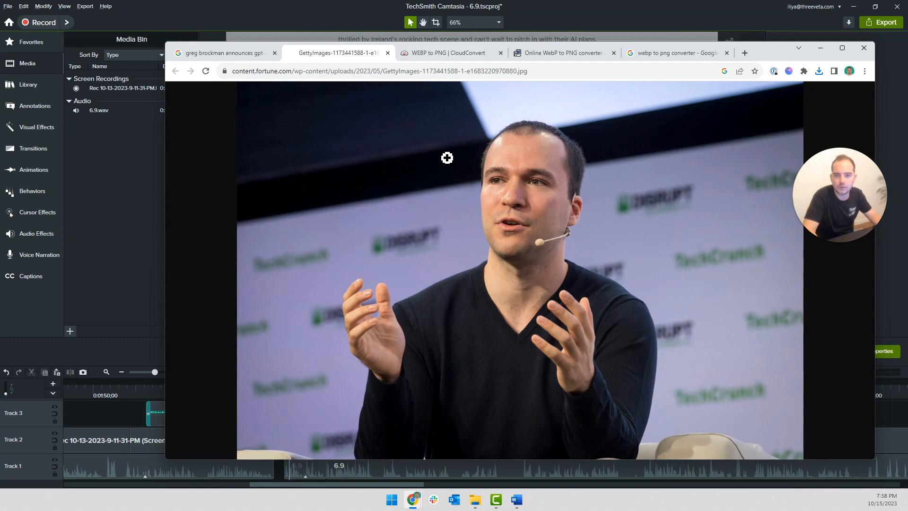
click(663, 56)
click(588, 56)
click(787, 246)
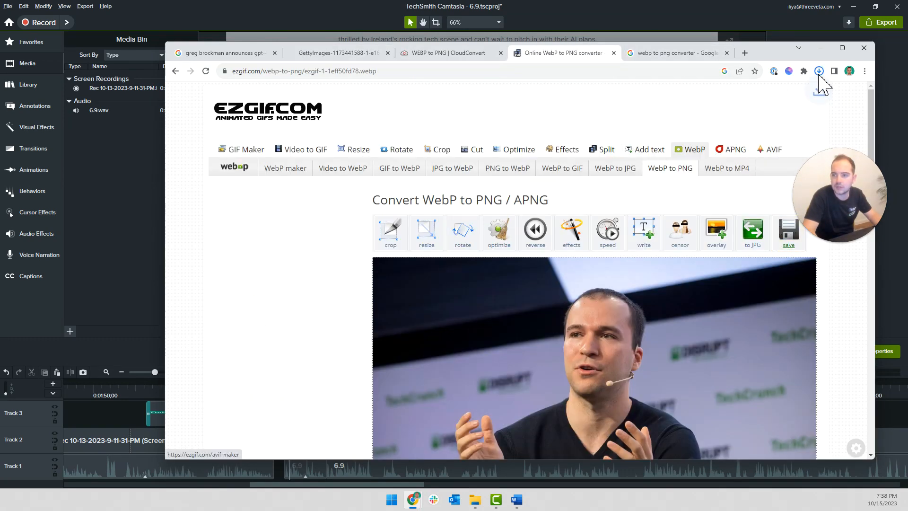
click(819, 72)
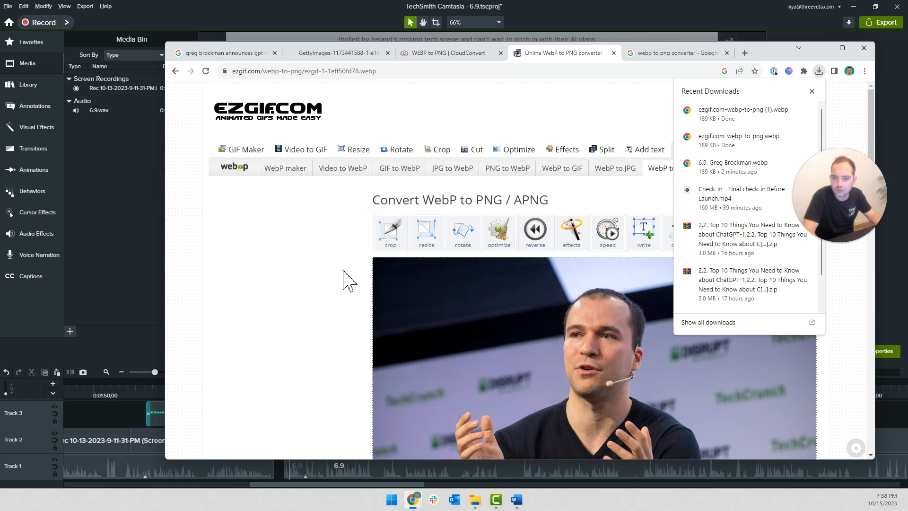
Convert the uploaded image to PNG again and download the result from the Converted PNG image section
click(361, 269)
scroll(374, 272, down, 8)
click(411, 212)
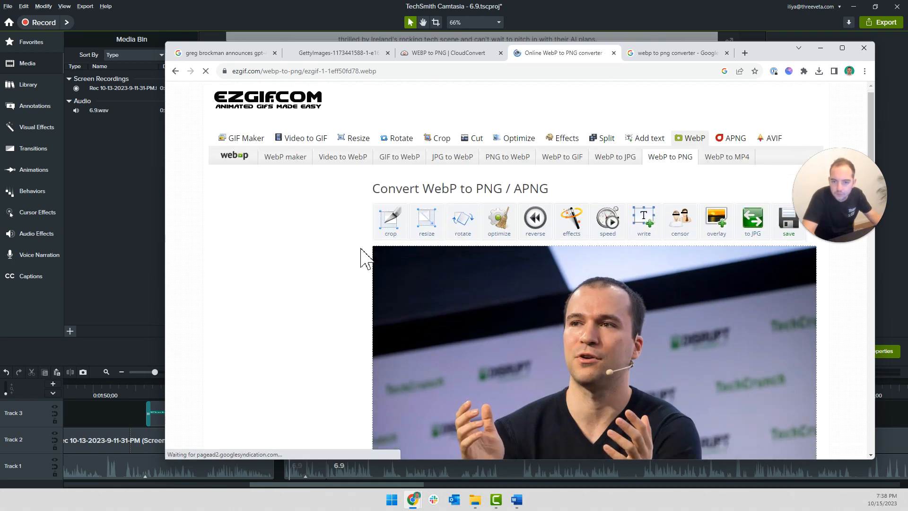
scroll(705, 361, down, 1)
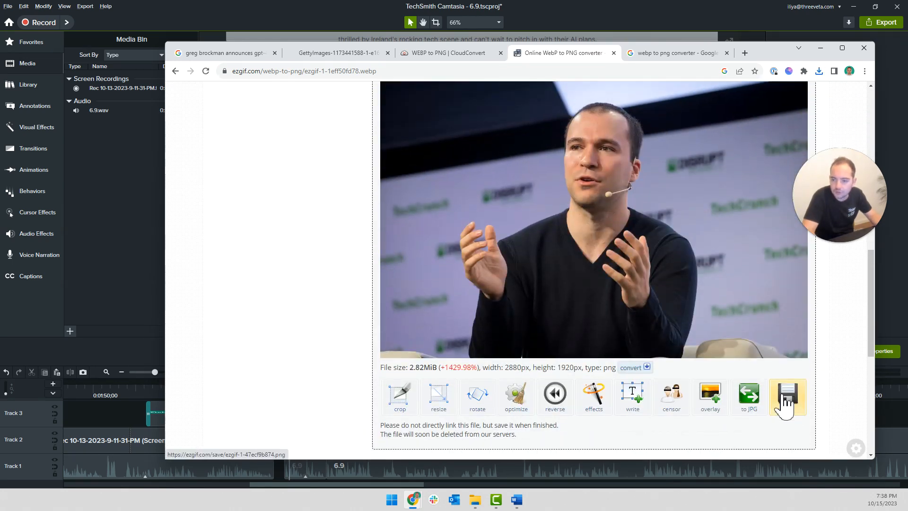
click(786, 395)
scroll(486, 247, up, 6)
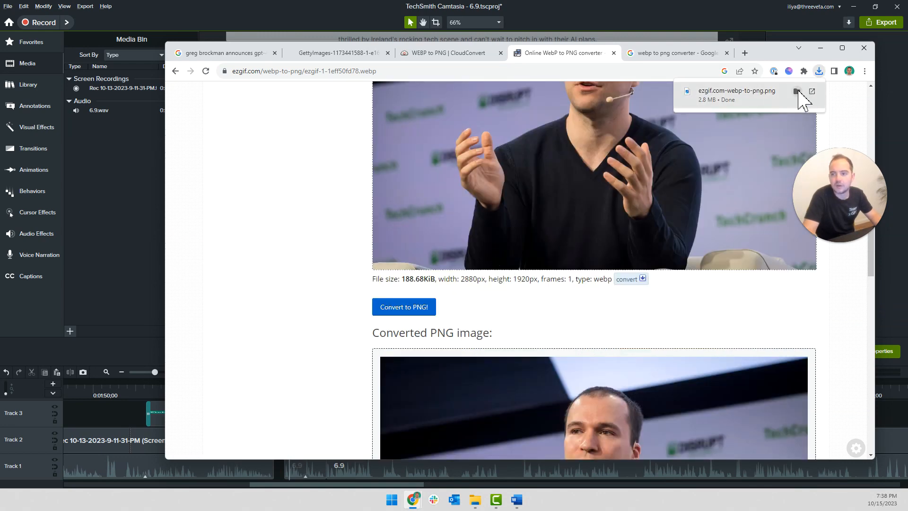
Show "ezgif.com-webp-to-png.png" in its folder, add it to Camtasia's Media Bin and switch to Camtasia
click(796, 91)
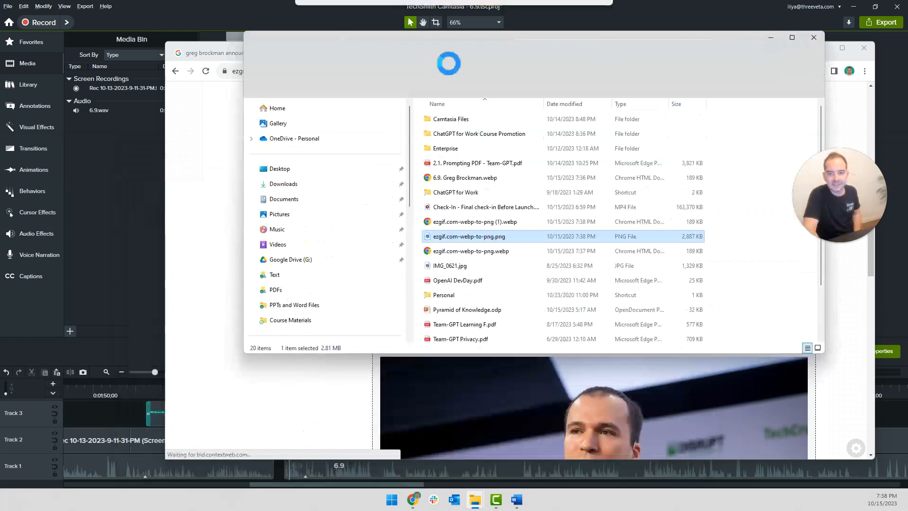
drag(477, 237, 108, 165)
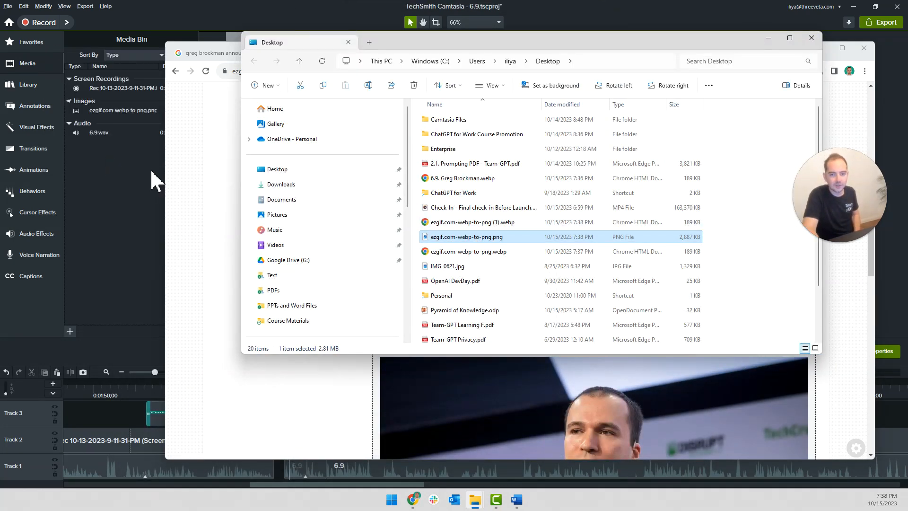
click(137, 183)
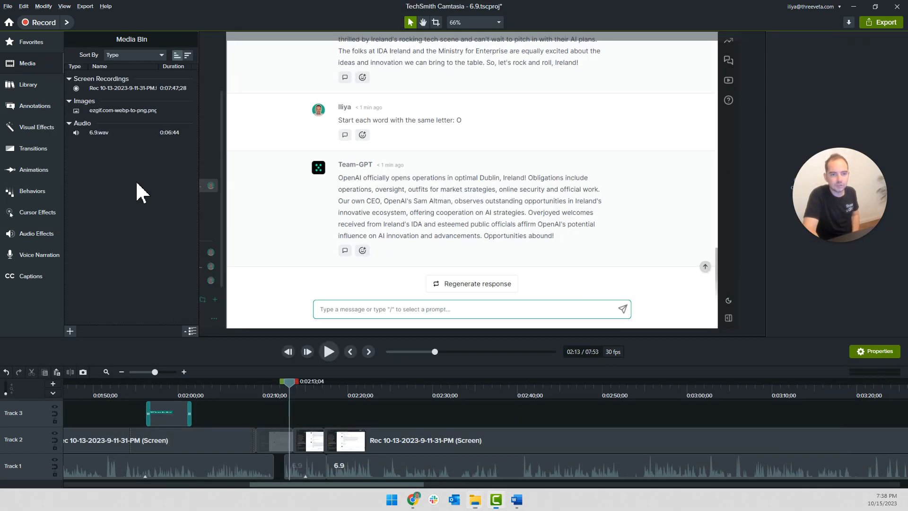
Add the PNG photo to the timeline at the playhead, scale it to 24% and place it vertically centred over the canvas's right half
right_click(110, 115)
click(142, 122)
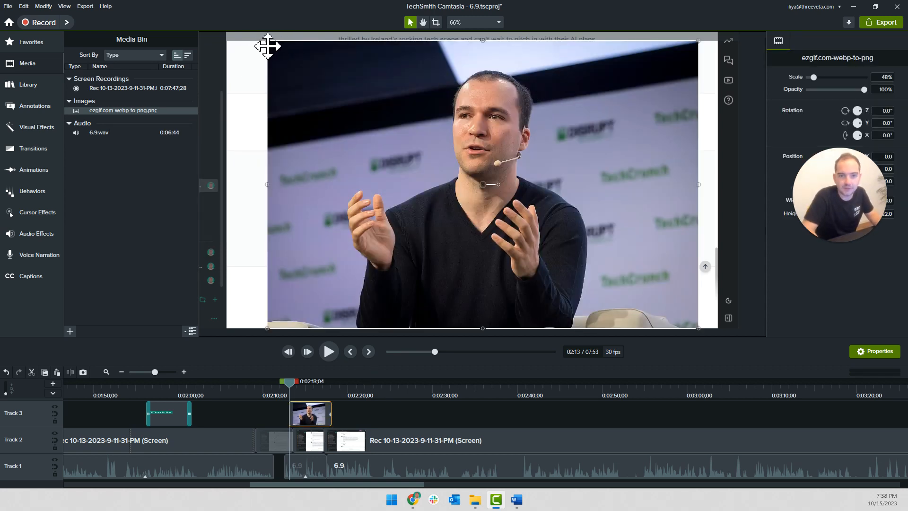
drag(262, 37, 479, 213)
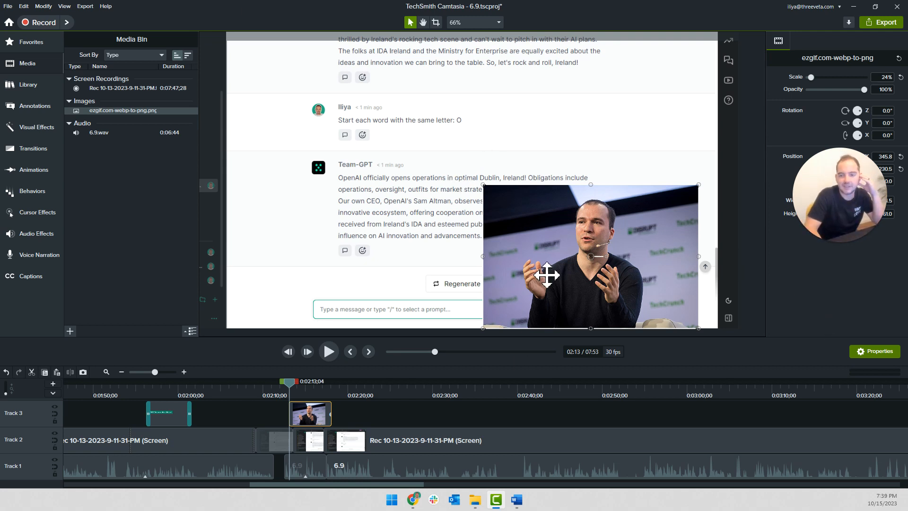
drag(573, 255, 611, 152)
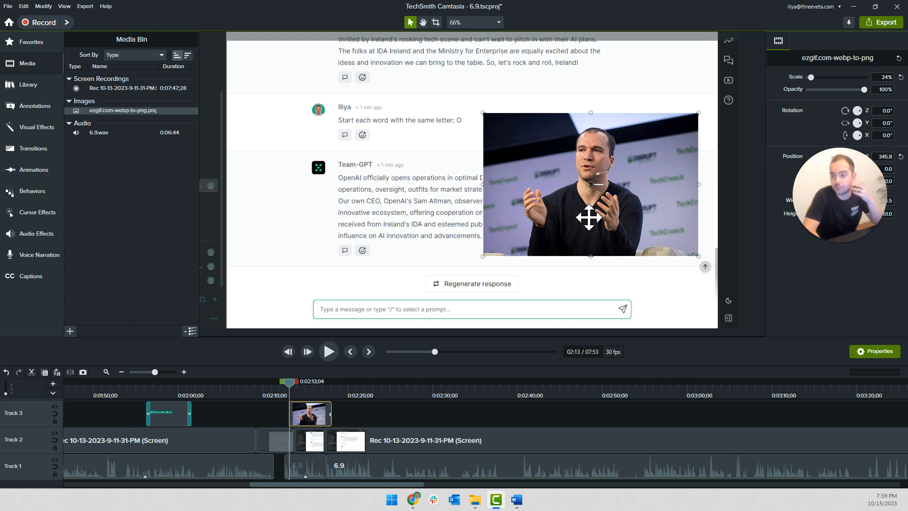
Scale the photo to 21.8% and duplicate the "GPT-3.5 fails miserably at this task!" callout on the track beneath the photo, aligning their starts
drag(480, 109, 501, 121)
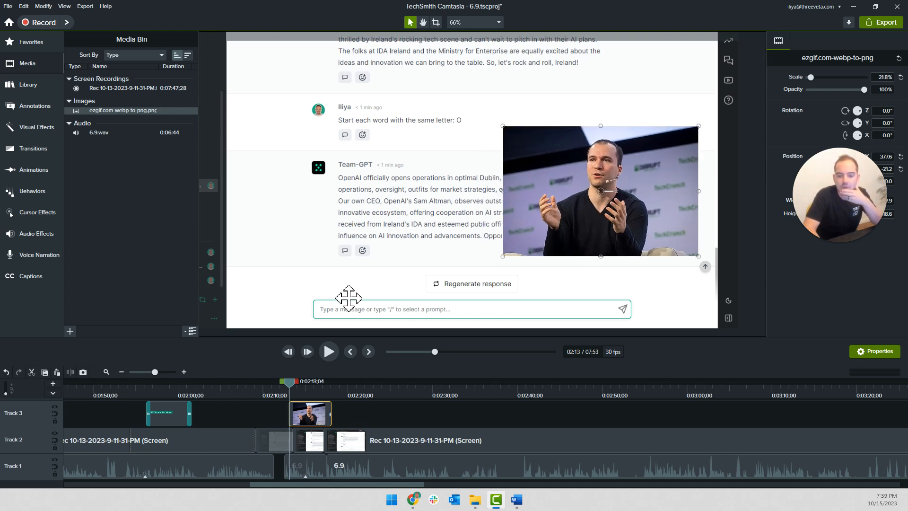
drag(177, 411, 313, 394)
mouse_move(305, 434)
mouse_down()
mouse_move(322, 413)
mouse_move(338, 433)
mouse_move(317, 412)
mouse_move(313, 433)
mouse_up()
scroll(337, 437, up, 2)
scroll(317, 430, down, 1)
scroll(317, 430, down, 1)
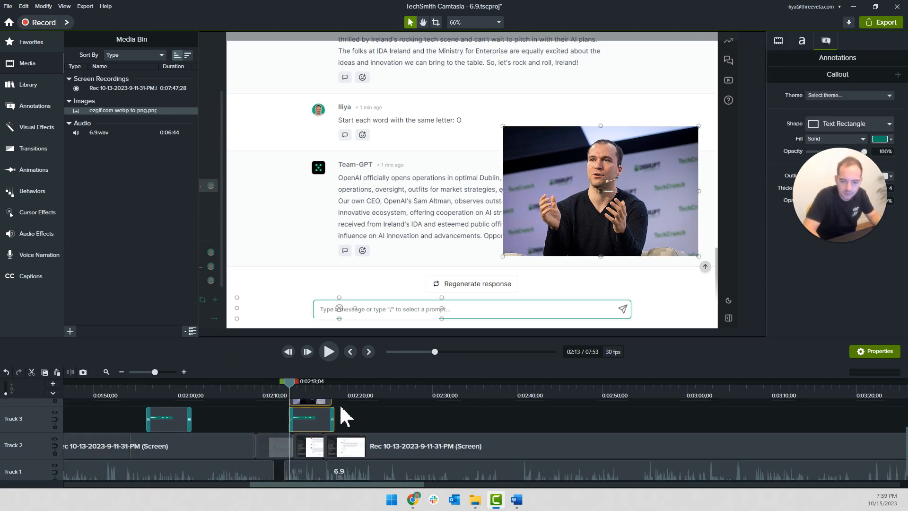
scroll(341, 409, up, 5)
drag(332, 394, 322, 392)
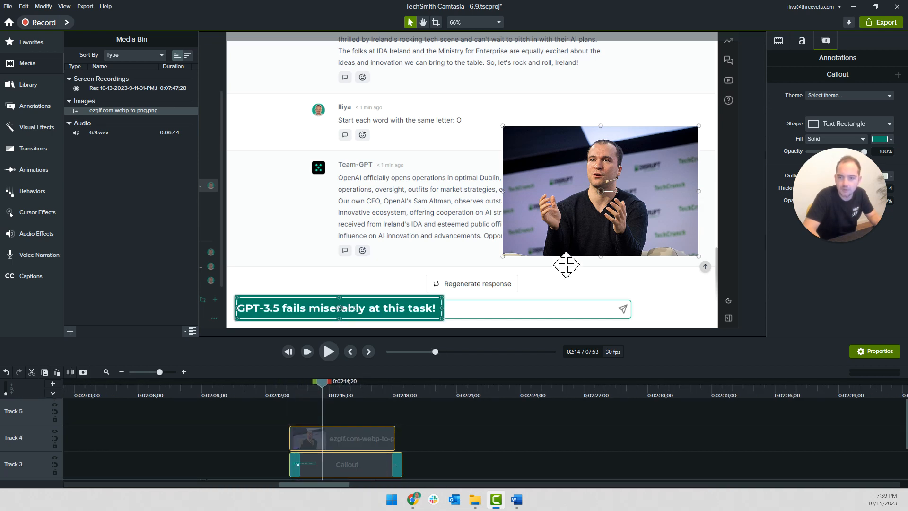
drag(397, 309, 407, 249)
click(431, 435)
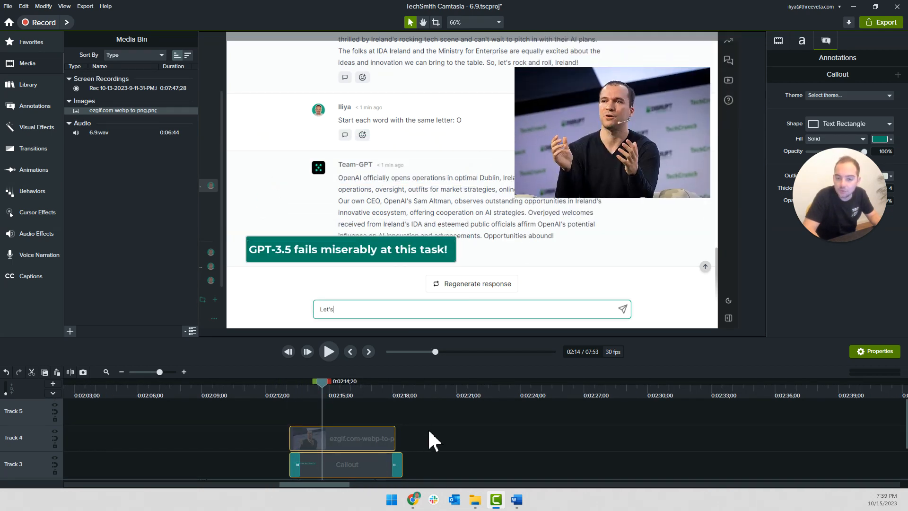
key(ctrl+z)
Move the duplicated callout behind the photo and enlarge it into a tall box extending past the photo's upper-left corner
click(386, 301)
drag(370, 308, 496, 182)
drag(557, 187, 565, 296)
drag(481, 278, 619, 234)
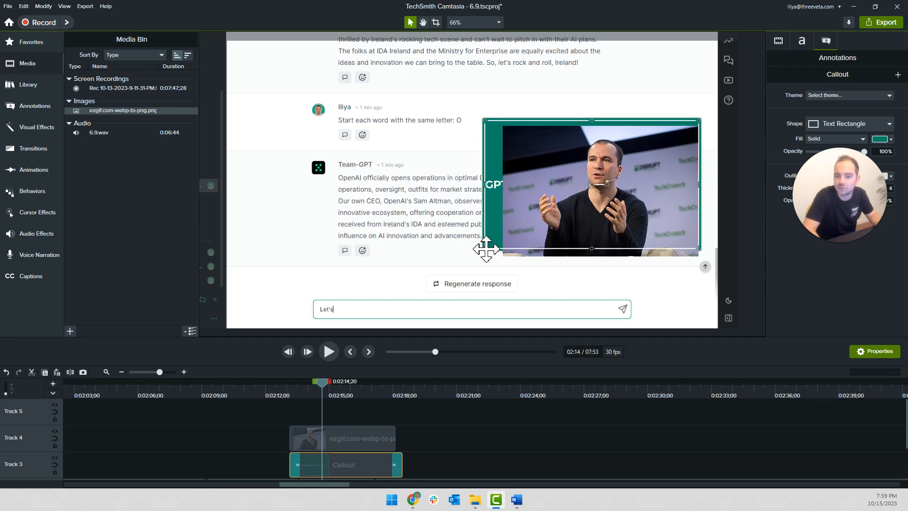
drag(481, 118, 440, 64)
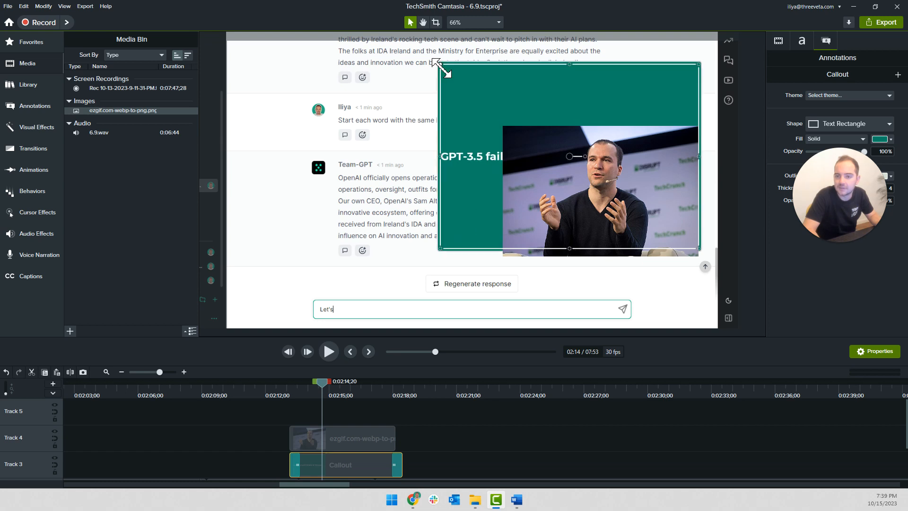
Replace the duplicated callout's text with "Greg Brockman" and align the text to the bottom of the box
double_click(461, 151)
text(Greg V)
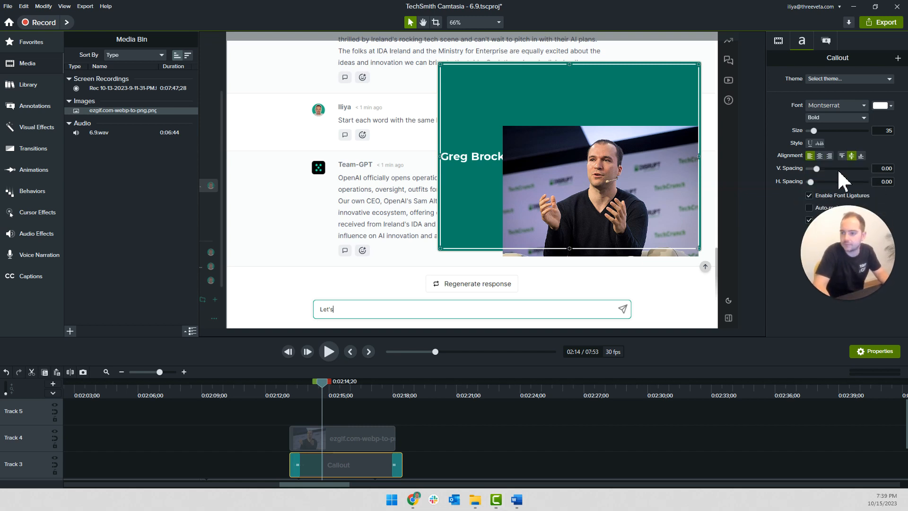
click(842, 156)
click(447, 77)
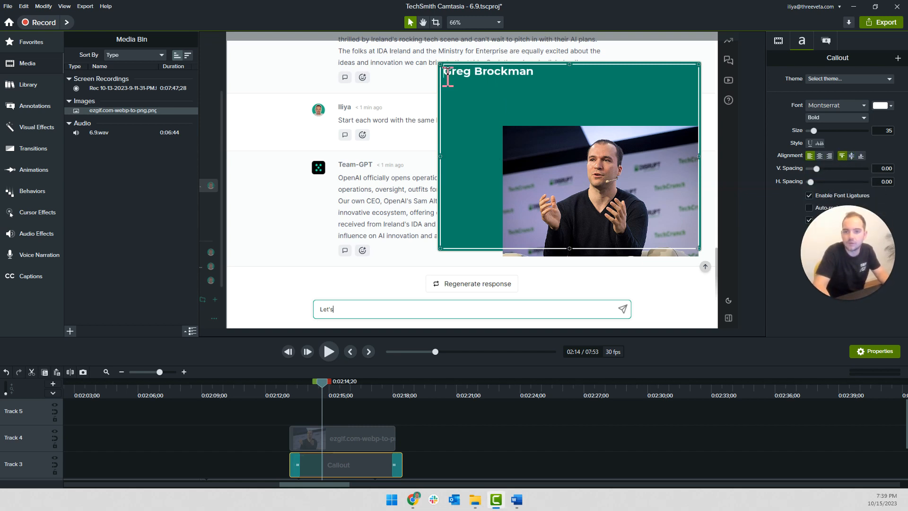
key(BackSpace)
key(BackSpace)
key(BackSpace)
key(BackSpace)
key(Return)
key(Return)
key(Return)
key(Return)
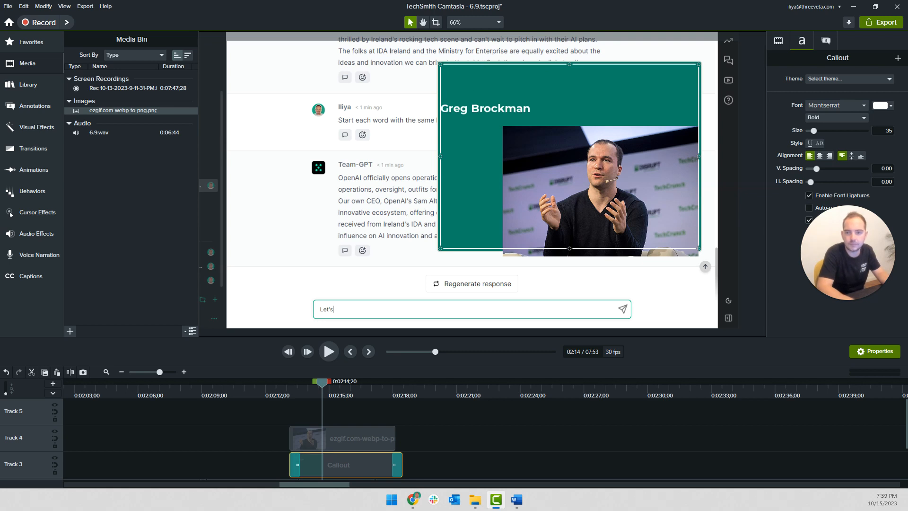
click(860, 156)
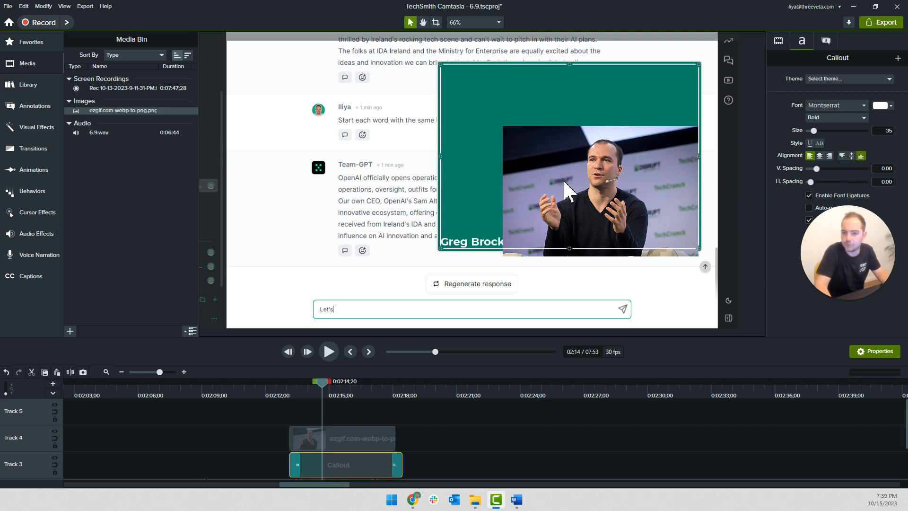
Place the photo in the callout box's upper-left corner and centre the callout's text horizontally
drag(633, 179, 570, 118)
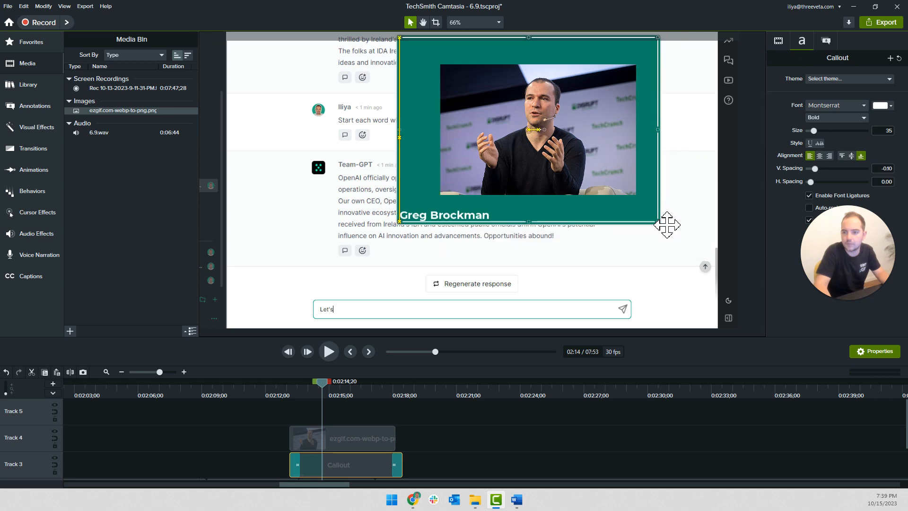
click(586, 169)
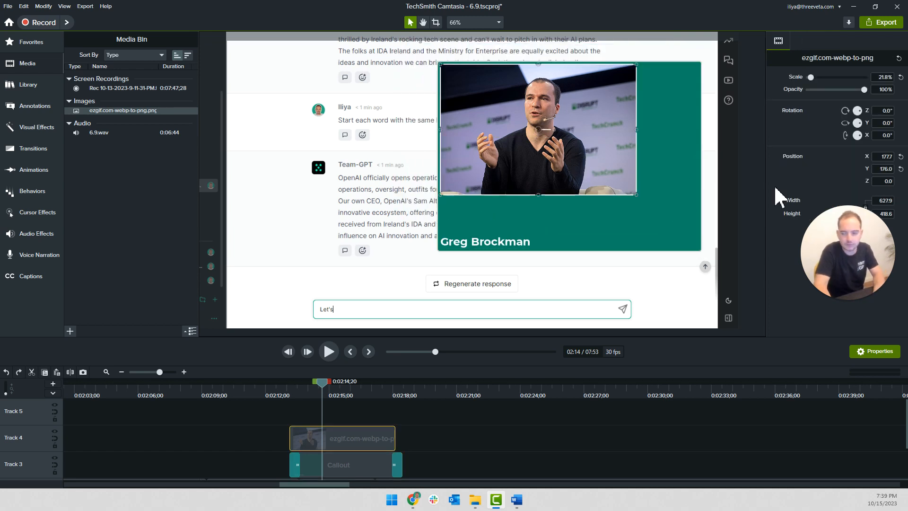
click(605, 235)
click(819, 156)
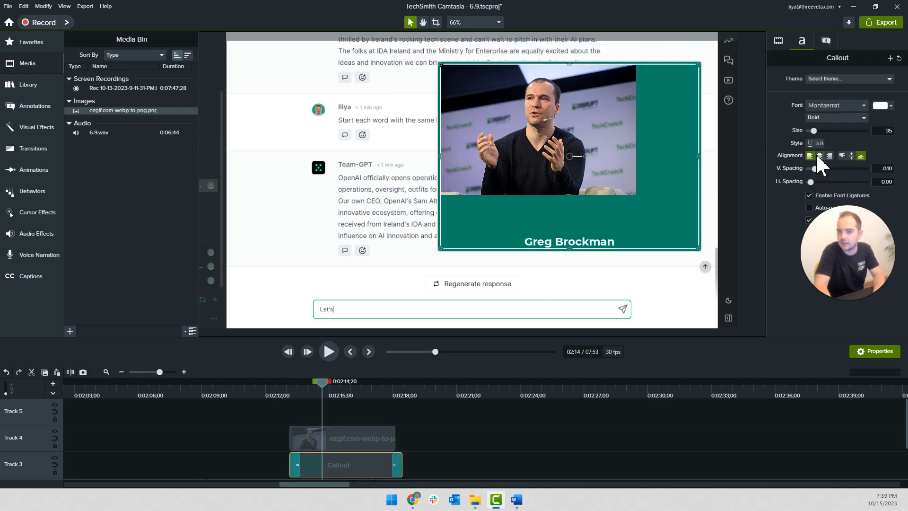
Narrow the callout to the photo's width and shorten it to end just below the name, nudging the photo slightly down
drag(700, 162, 642, 159)
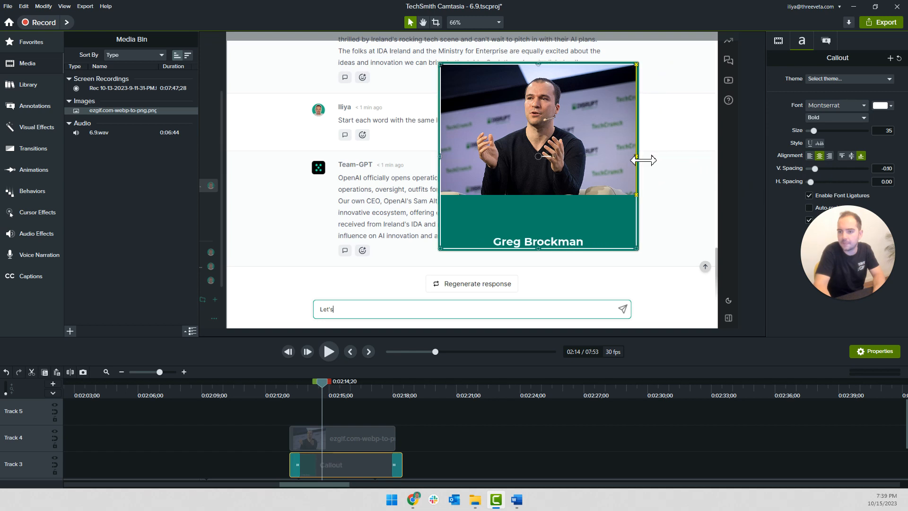
click(575, 173)
drag(575, 173, 575, 173)
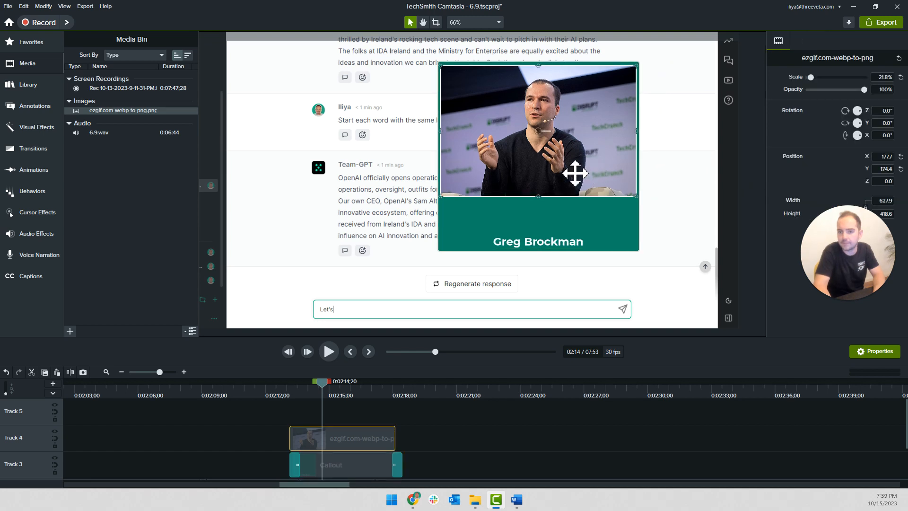
click(578, 243)
drag(540, 249, 543, 215)
click(572, 162)
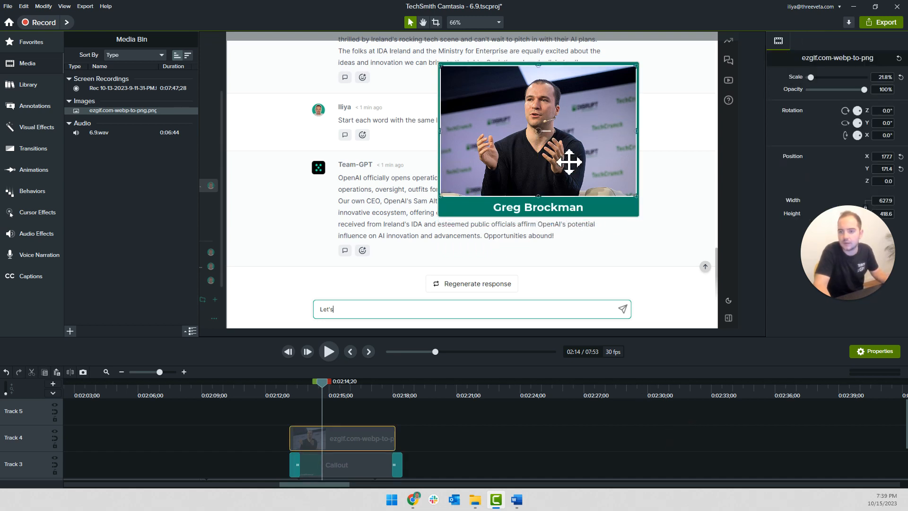
Enlarge the callout past the photo's upper-right corner and position the photo at X 191.4, Y 191.7 for an even border
click(638, 124)
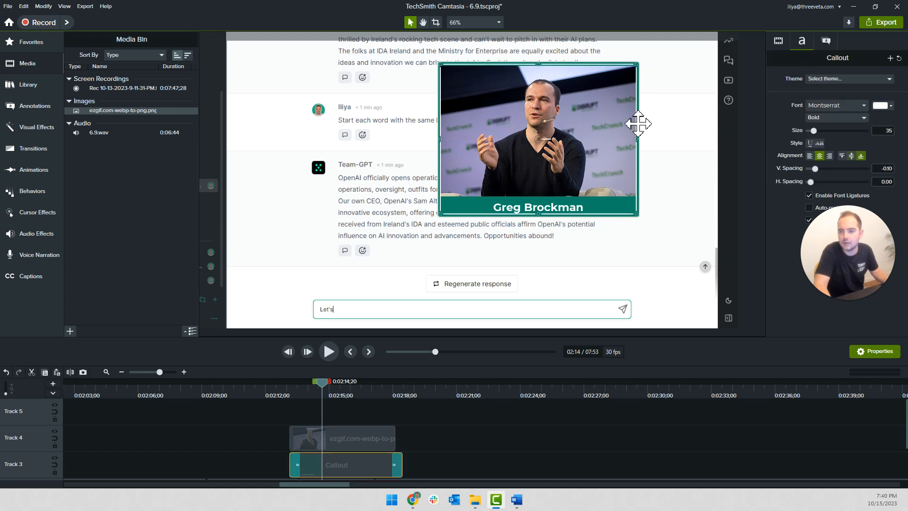
mouse_move(639, 64)
mouse_down()
mouse_move(662, 57)
mouse_move(645, 57)
mouse_up()
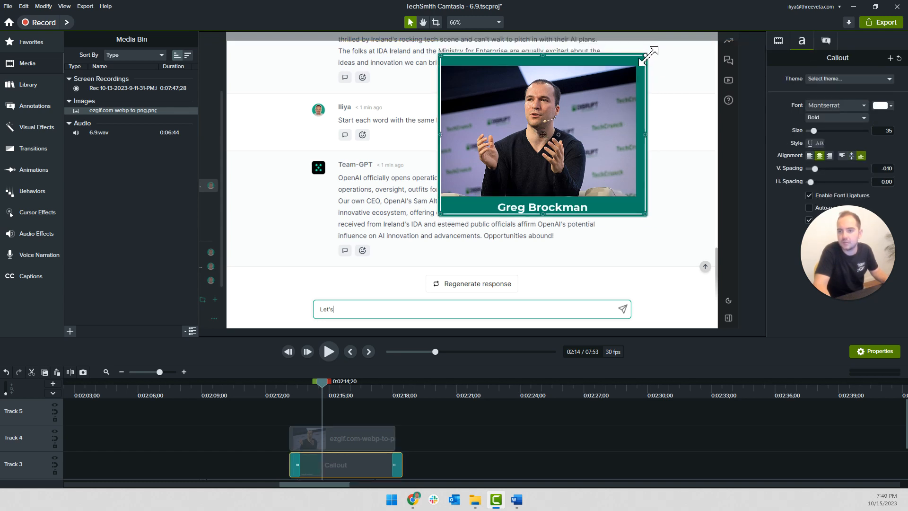
click(604, 96)
key(Up)
key(Up)
key(Up)
key(Up)
key(Up)
key(Up)
key(Up)
key(Up)
key(Up)
key(Up)
key(Up)
key(Up)
key(Up)
key(Up)
key(Up)
key(Up)
key(Up)
key(Up)
key(Up)
key(Up)
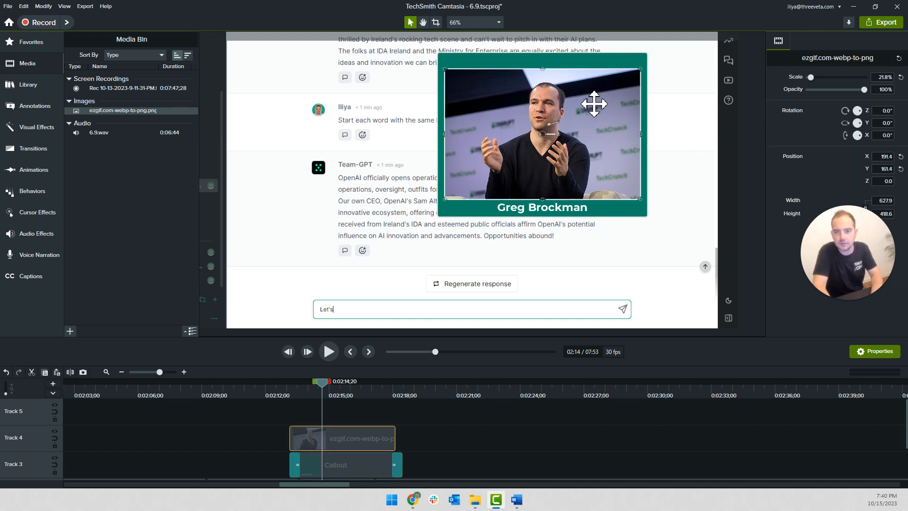
key(Up)
key(Up)
key(Up)
key(Up)
key(Up)
key(Up)
key(Up)
key(Up)
key(Up)
key(Up)
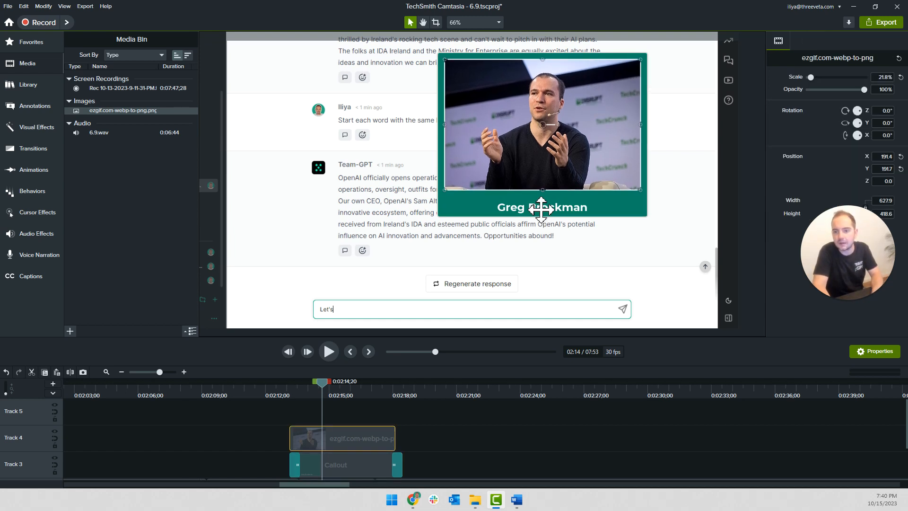
Raise the name with a second text line containing "s" at size 19, coloured the same green as the callout
click(543, 208)
key(Return)
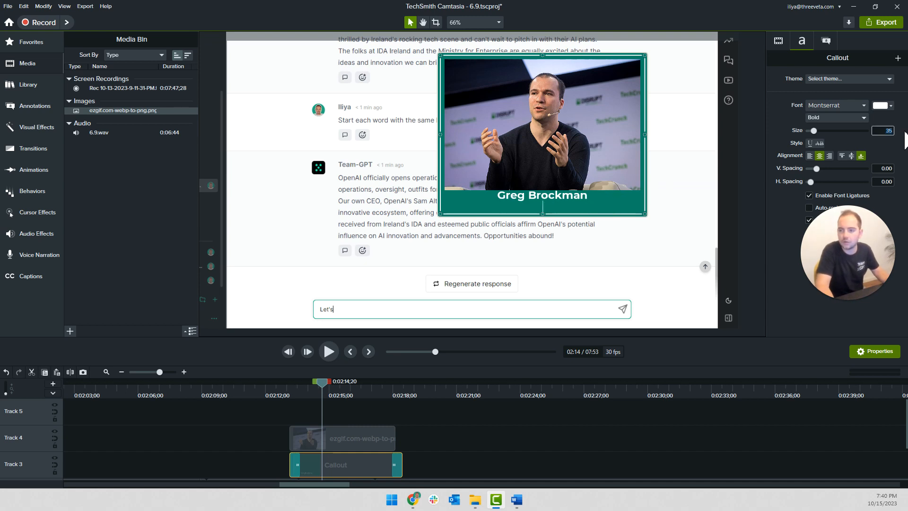
text(19)
key(Return)
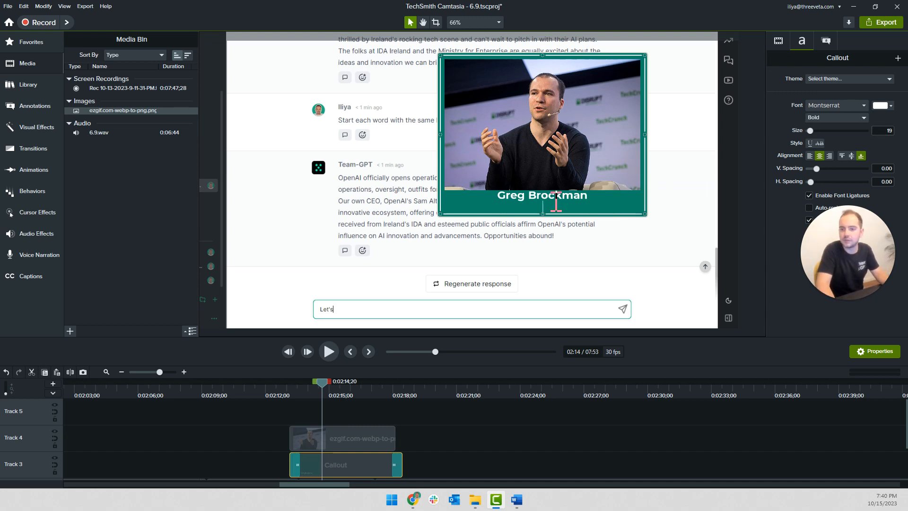
text(s)
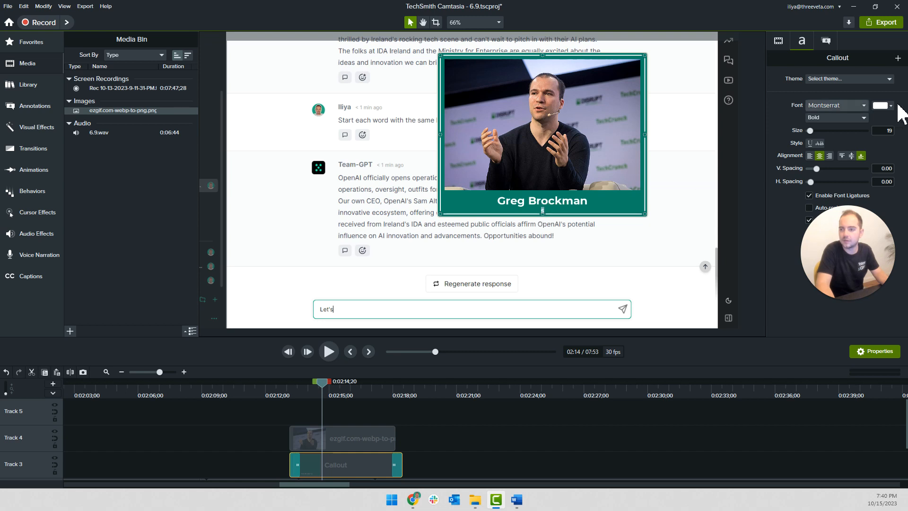
click(882, 106)
click(888, 130)
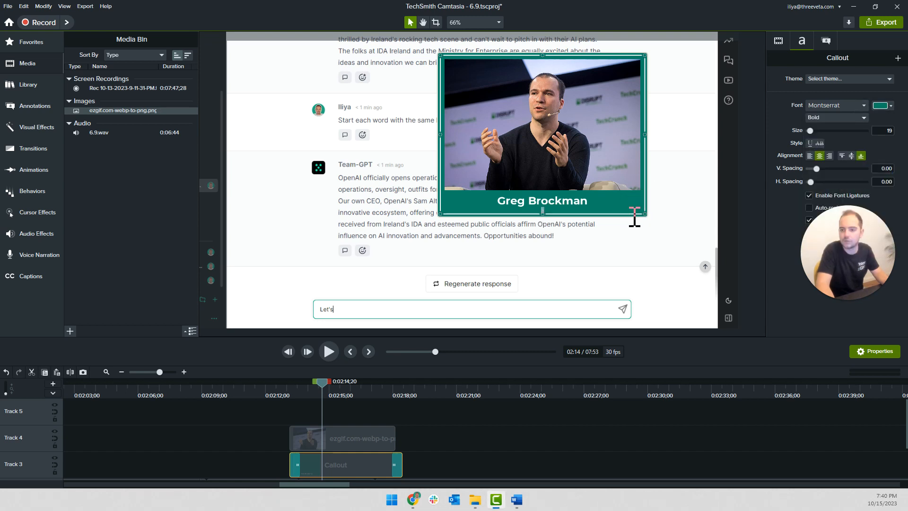
click(645, 441)
click(561, 202)
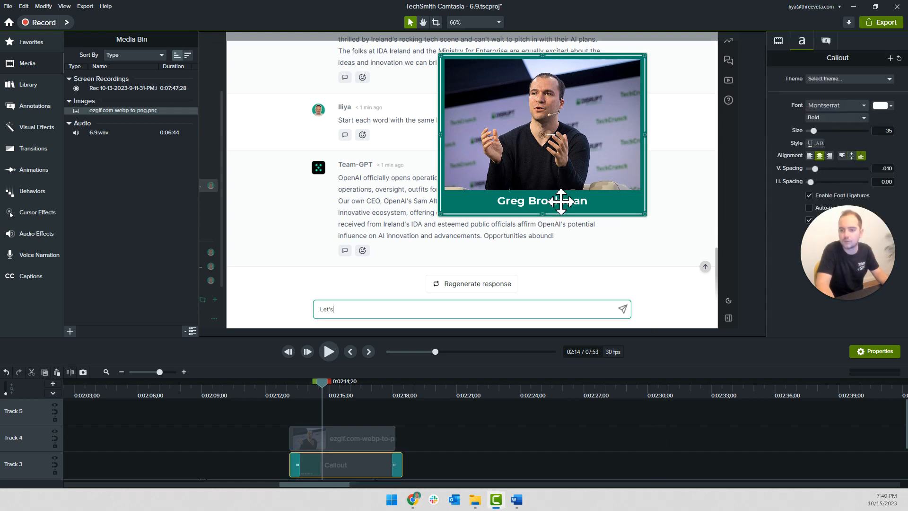
click(576, 173)
click(591, 210)
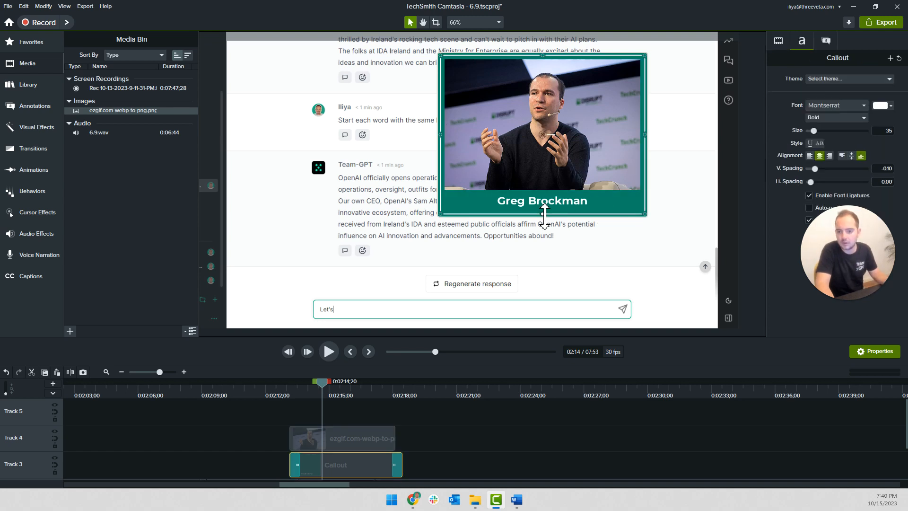
Stretch the callout's height slightly and nudge the photo up to Y 199.2 to leave more room around the name
drag(544, 218, 545, 223)
drag(545, 217, 545, 220)
click(544, 164)
key(Up)
key(Up)
key(Up)
key(Up)
key(Up)
key(Up)
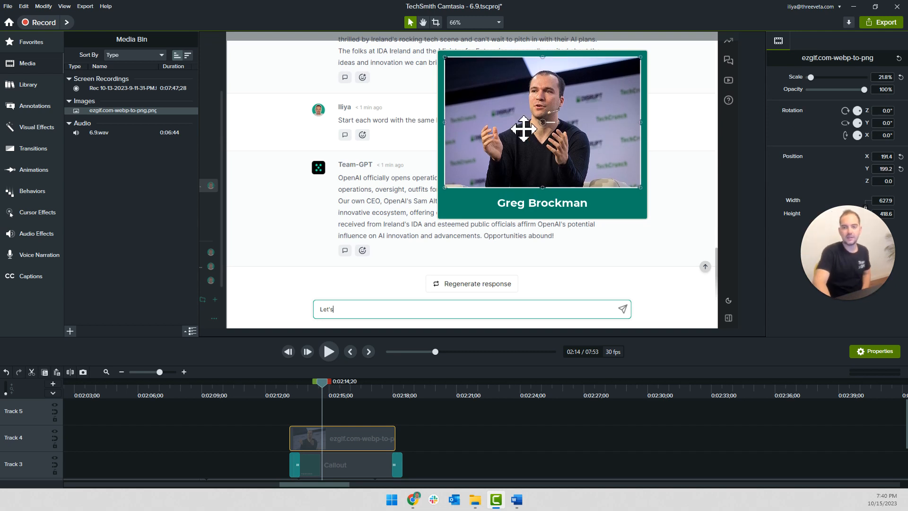
Extend the photo clip to the callout clip's end and remove the callout clip's transitions
click(580, 466)
drag(395, 444, 405, 446)
click(396, 467)
key(Delete)
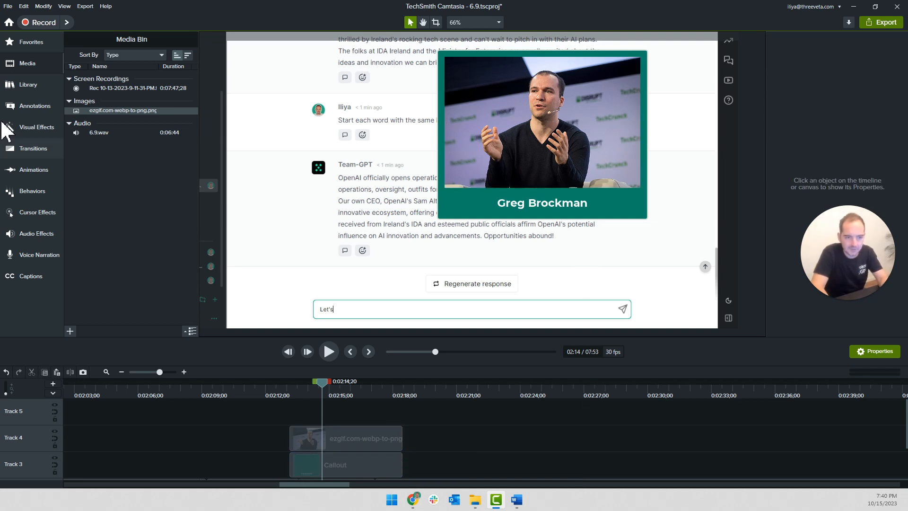
Group the photo and callout clips and apply the favourite Fade transition to both ends of the group
click(34, 42)
drag(110, 140, 334, 438)
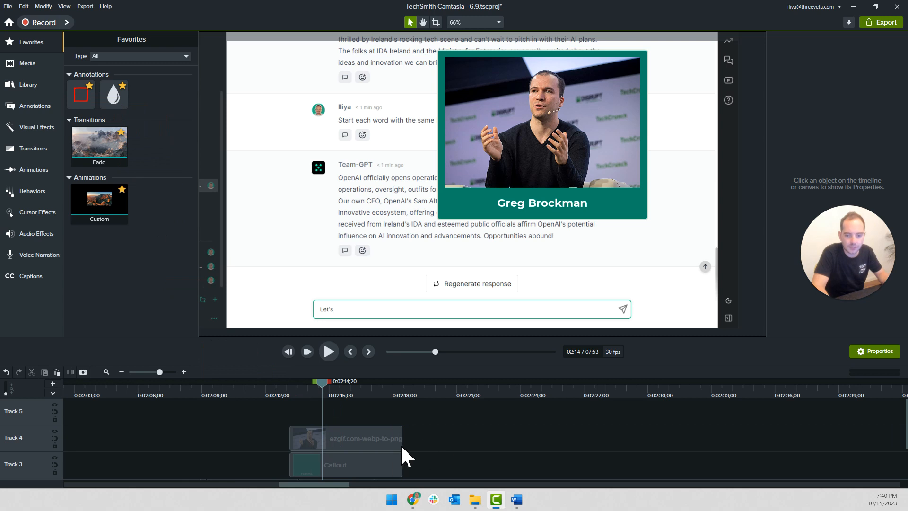
drag(405, 445, 369, 459)
key(ctrl+g)
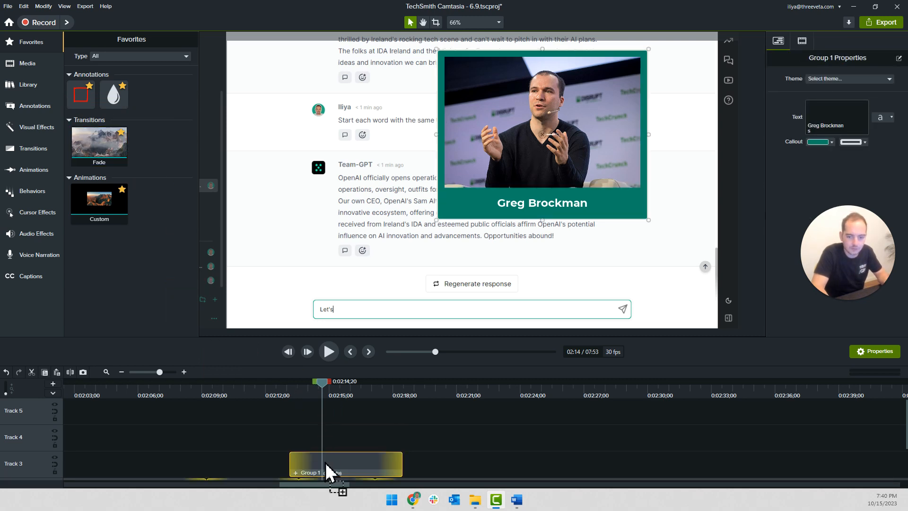
Play the section before the group and move the group earlier to start at about 0:02:05
scroll(314, 436, down, 2)
click(267, 390)
key(space)
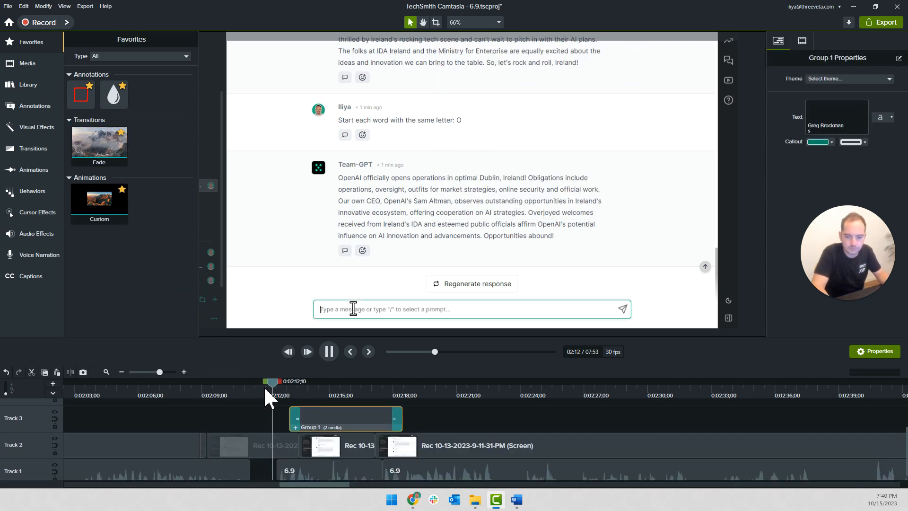
key(space)
click(107, 396)
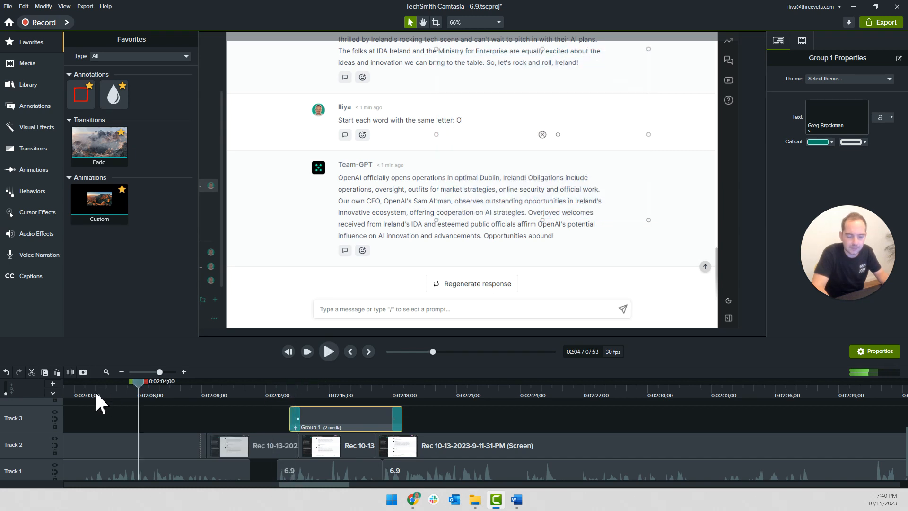
key(space)
key(ctrl+minus)
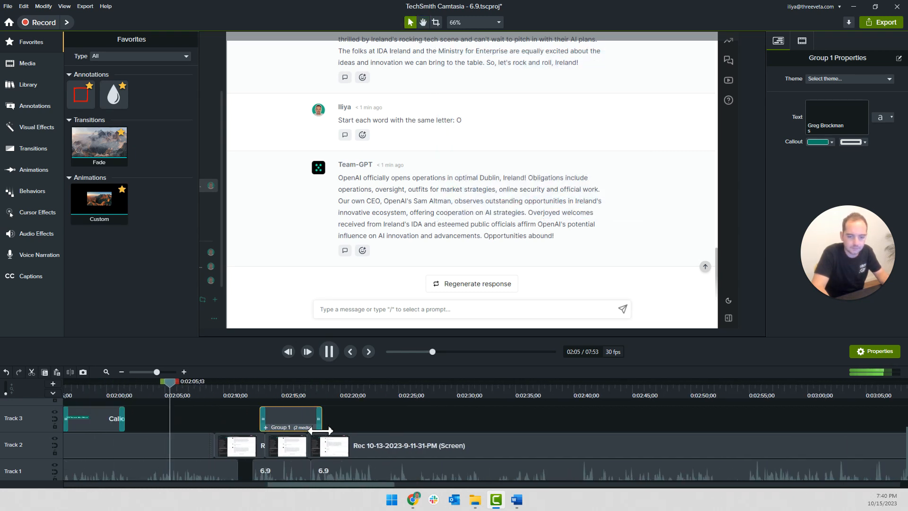
drag(300, 430, 197, 422)
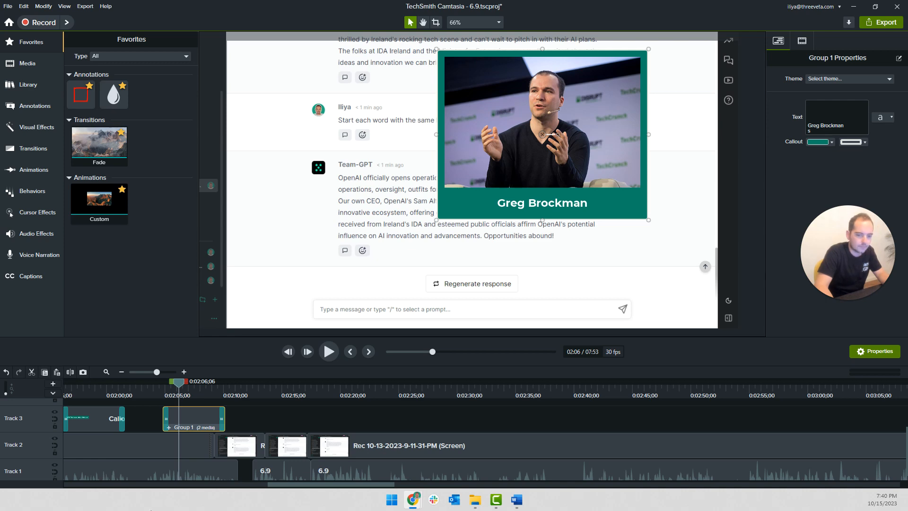
Preview the group from its start and move it on the canvas close to the video's right edge
click(166, 392)
key(space)
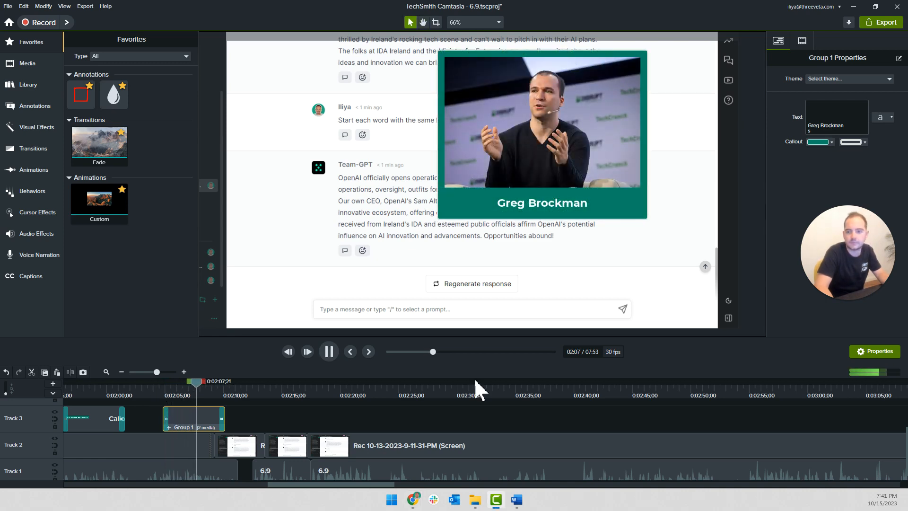
click(608, 146)
drag(589, 186, 650, 194)
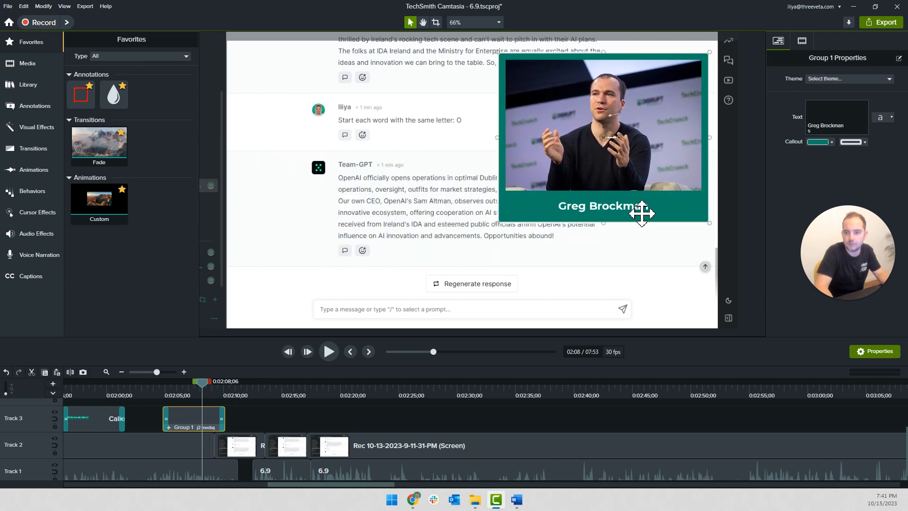
Play the video from the group's start to check its timing and placement
click(156, 401)
click(157, 394)
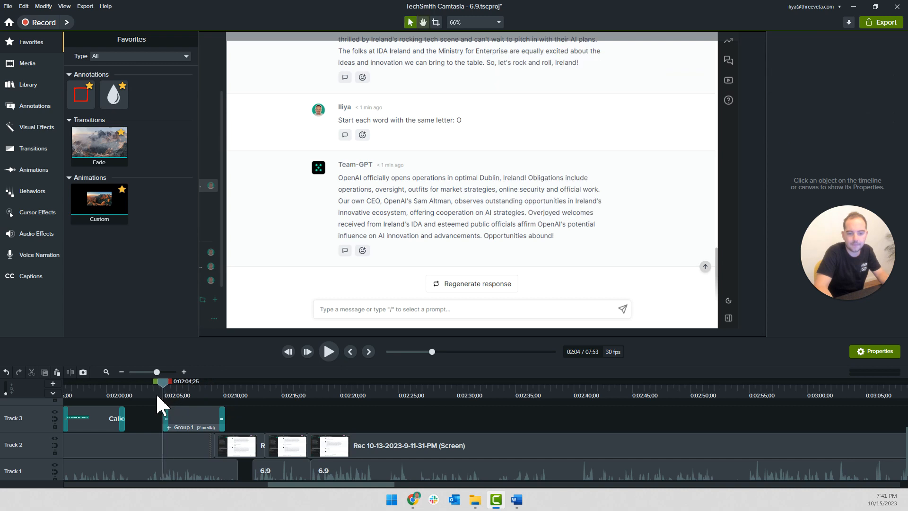
key(space)
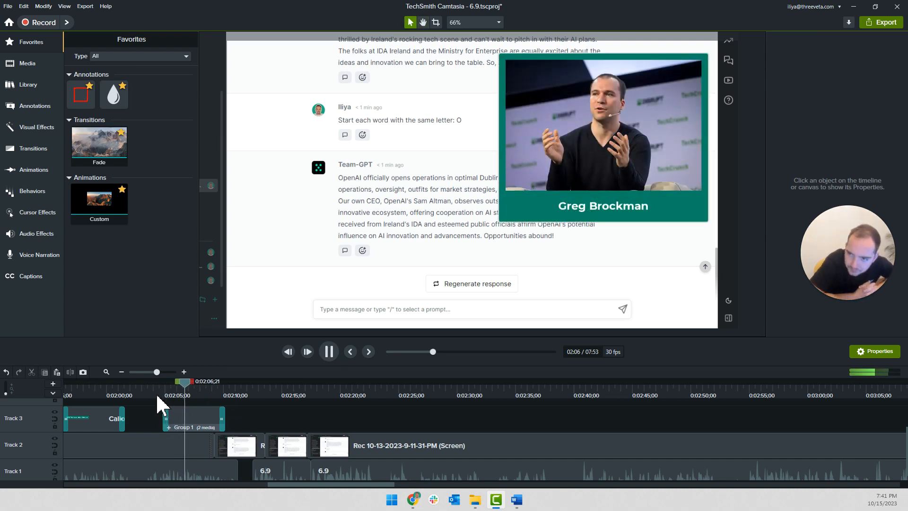
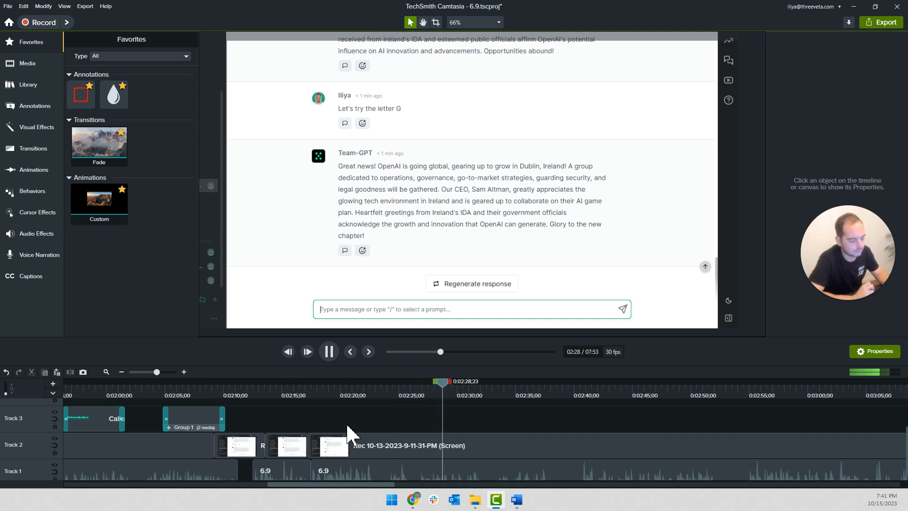
Add a Sketch Motion arrow annotation to Track 3 at 0:02:29 and play its drawing animation
key(space)
click(34, 86)
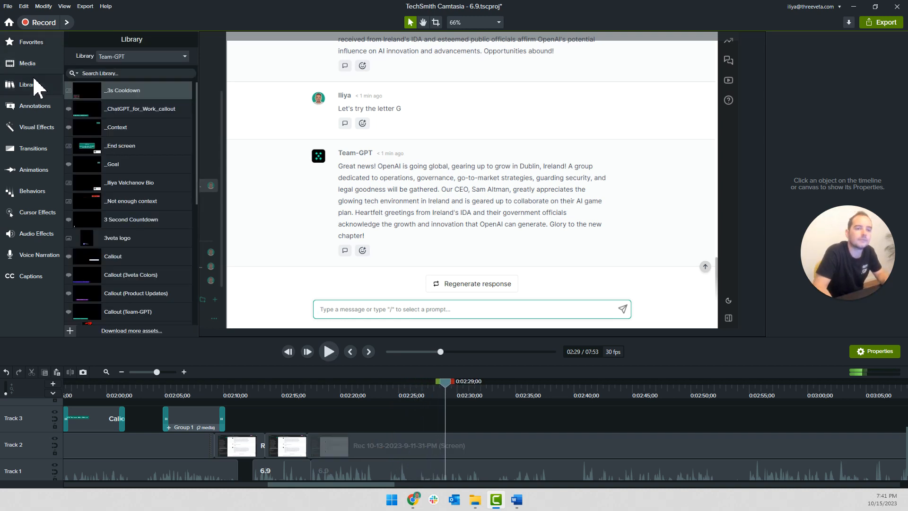
click(35, 66)
click(37, 86)
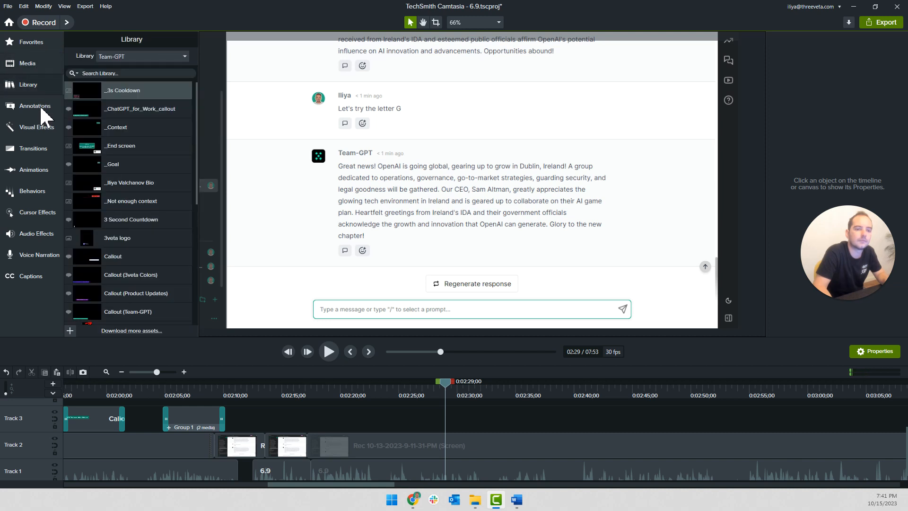
click(38, 107)
click(164, 41)
right_click(148, 96)
click(170, 103)
key(space)
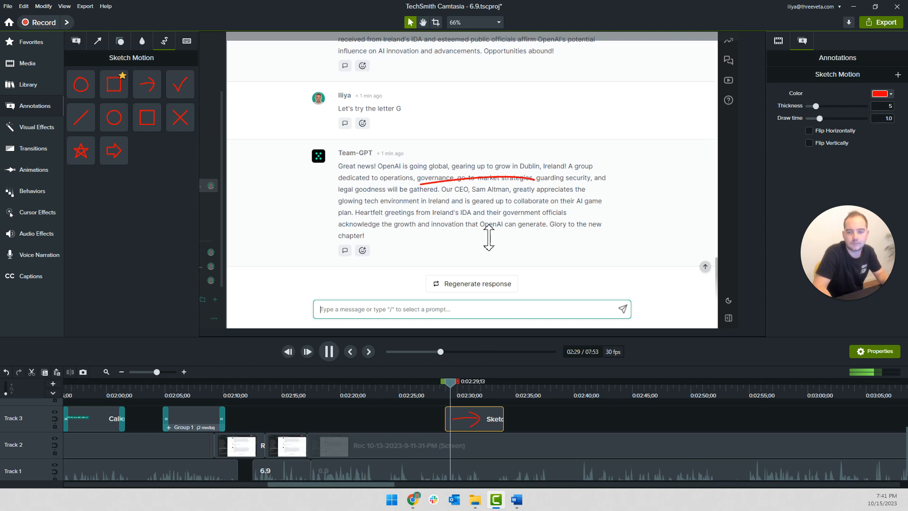
key(space)
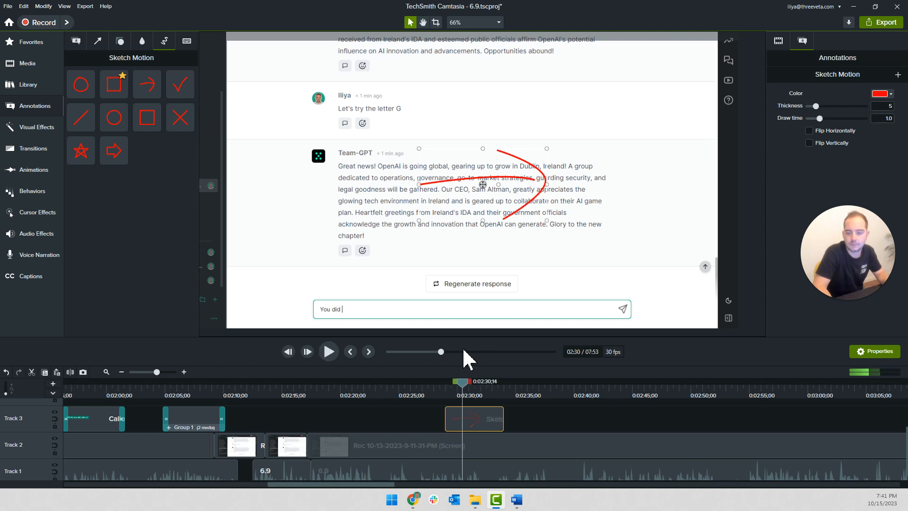
Split the Track 2 screen recording at about 0:02:26 and move its later part to start at about 0:02:48
click(414, 389)
click(418, 447)
key(s)
drag(433, 447, 610, 444)
drag(413, 446, 425, 446)
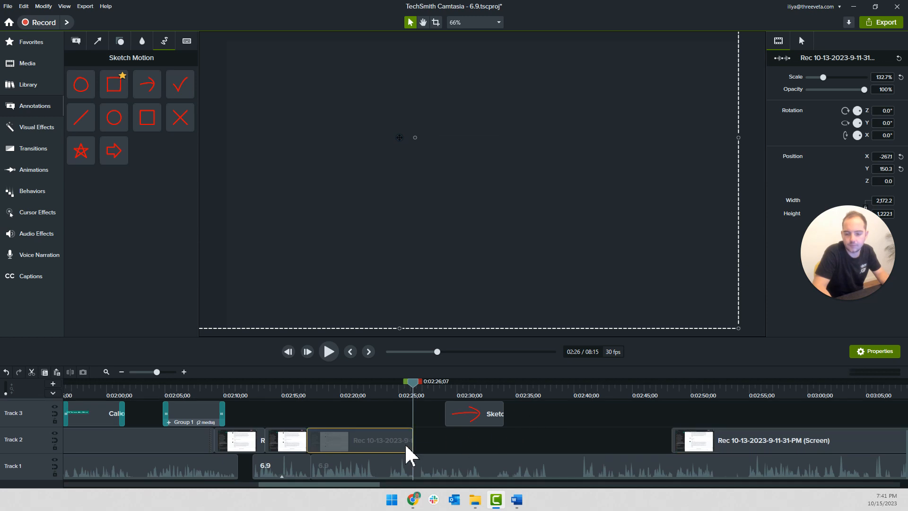
Extend the last frame of the recording part before the gap, entering a duration of 100, to fill the gap
right_click(409, 442)
click(436, 386)
text(100)
key(Return)
Play the extended section and move the sketch arrow clip to start at about 0:02:31
key(space)
scroll(426, 400, up, 3)
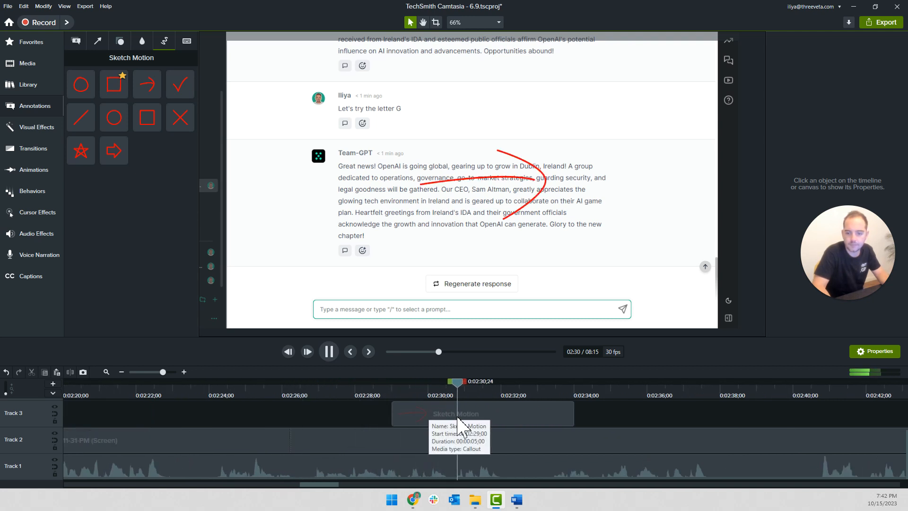
scroll(454, 428, down, 2)
click(444, 425)
drag(442, 418, 457, 418)
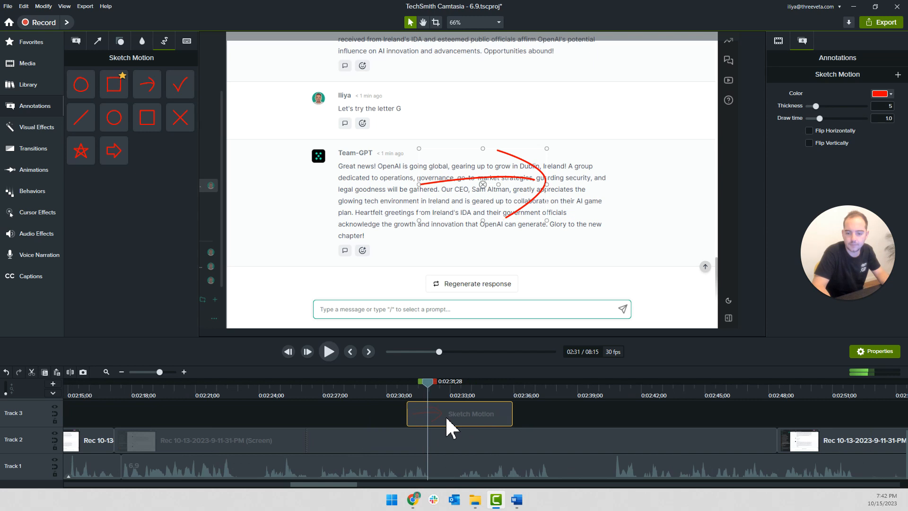
Set the sketch arrow's draw time to 0.5 and its color to the darker red #BC0A0A
double_click(881, 120)
text(0.5)
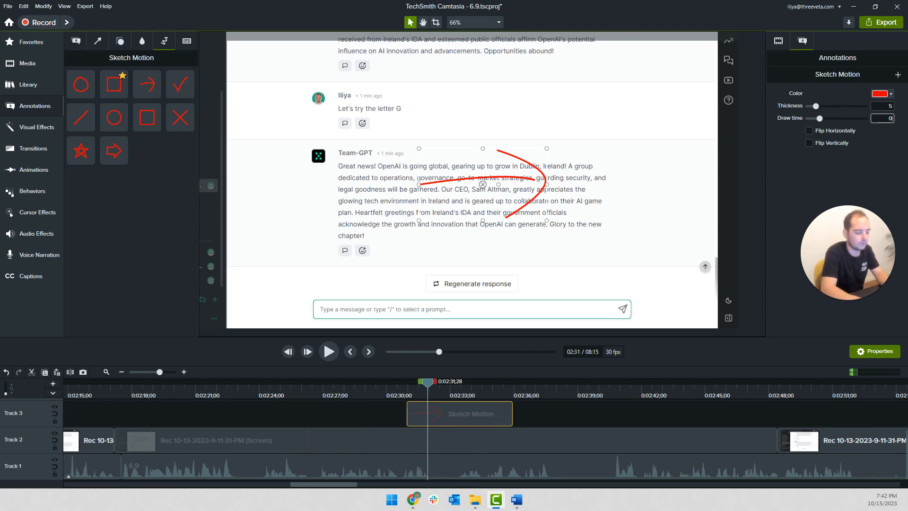
click(885, 94)
click(874, 148)
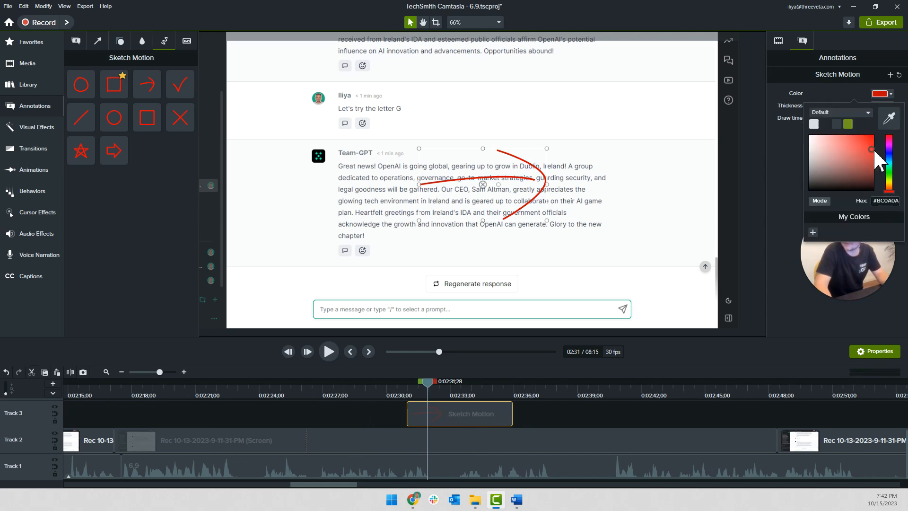
click(556, 416)
Shrink the sketch arrow to roughly one word's width and place it over "dedicated" in the last Team-GPT reply
click(514, 196)
click(549, 150)
click(531, 174)
mouse_move(546, 150)
mouse_down()
mouse_move(536, 184)
mouse_move(449, 209)
mouse_move(417, 186)
mouse_move(356, 177)
mouse_move(420, 178)
mouse_move(354, 178)
mouse_up()
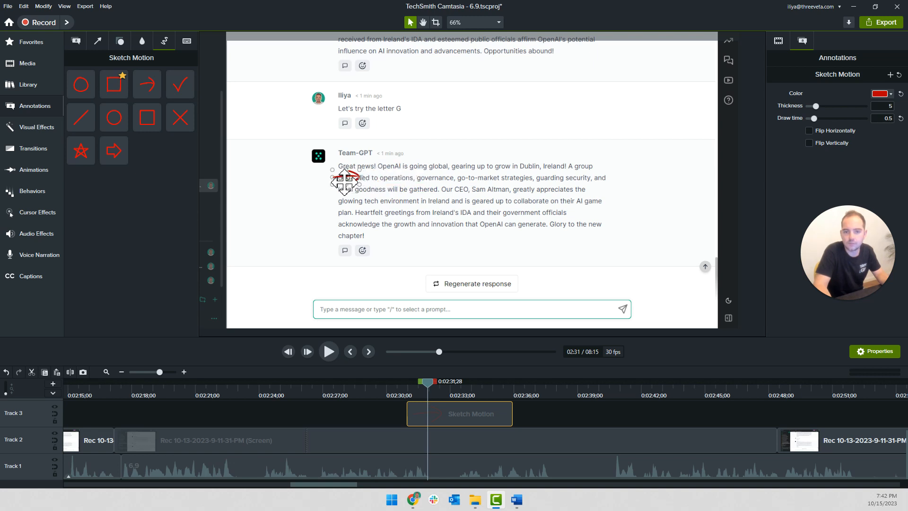
Rotate the small arrow to point diagonally up and to the right, and position it just below "Great news!"
click(475, 23)
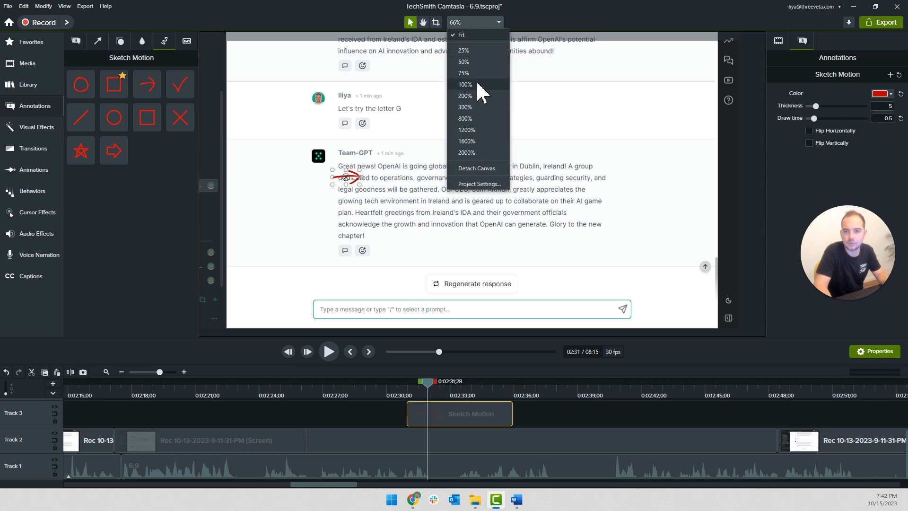
click(479, 95)
drag(326, 190, 529, 224)
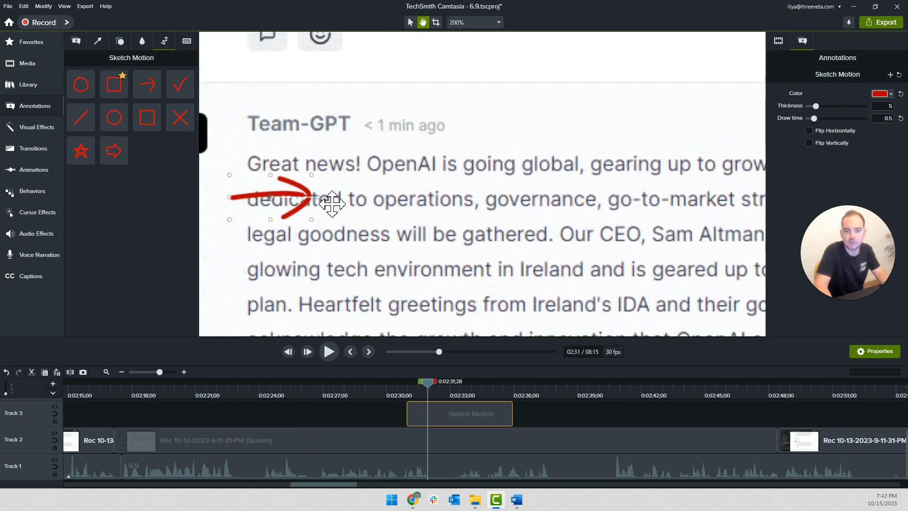
mouse_move(300, 193)
mouse_down()
mouse_move(358, 205)
mouse_move(366, 190)
mouse_move(343, 172)
mouse_move(297, 200)
mouse_up()
drag(281, 268, 269, 236)
drag(285, 207, 293, 205)
Paste copies of the rotated arrow onto Tracks 4 to 6 and place one below the start of "OpenAI"
key(ctrl+v)
drag(309, 194, 371, 194)
scroll(478, 405, up, 2)
drag(485, 433, 471, 435)
key(ctrl+v)
click(518, 426)
click(478, 440)
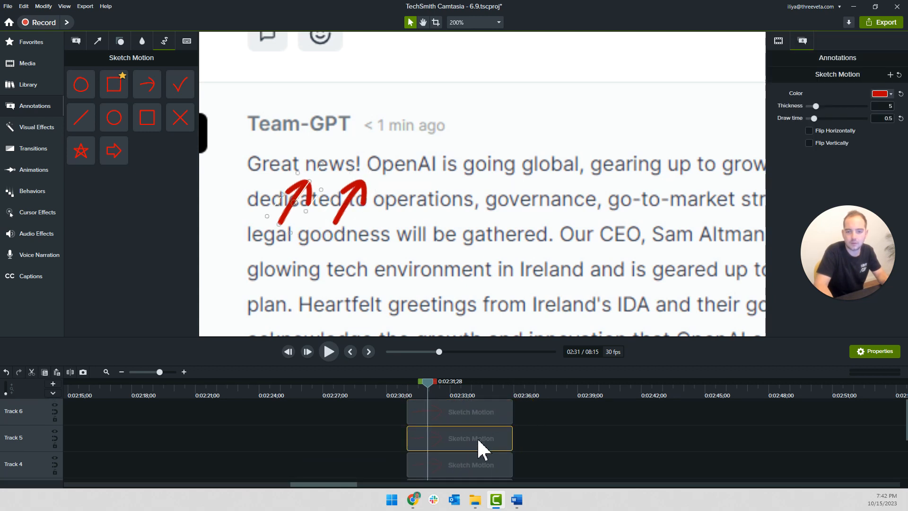
click(468, 407)
key(Delete)
click(462, 431)
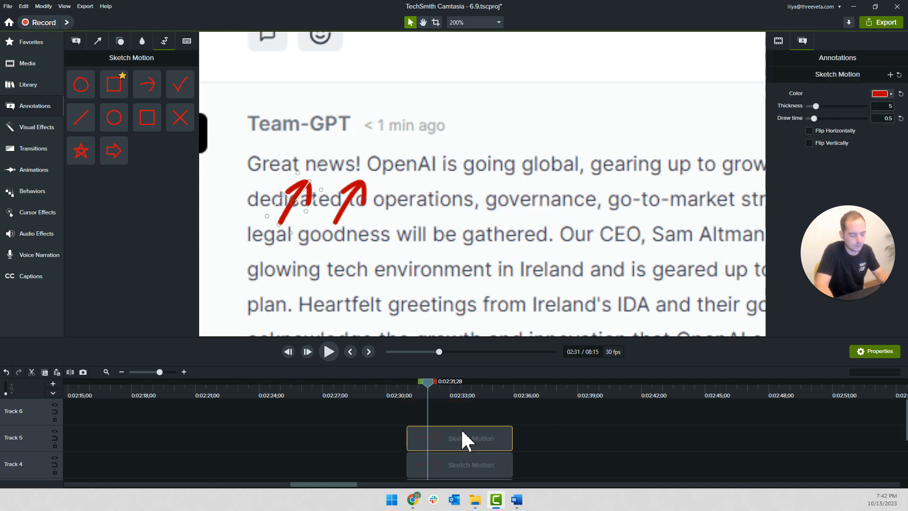
key(ctrl+z)
Paste three more copies of the arrow so that arrow clips are stacked on Tracks 3 to 9
key(ctrl+v)
drag(484, 415, 449, 419)
key(ctrl+v)
key(ctrl+v)
Spread five arrow copies on the canvas to point at the words "operations", "up", "legal", "Our" and "CEO"
drag(345, 206, 364, 237)
key(ctrl+z)
drag(295, 206, 362, 239)
mouse_move(298, 203)
mouse_down()
mouse_move(432, 241)
mouse_move(484, 230)
mouse_move(673, 231)
mouse_move(580, 205)
mouse_move(666, 202)
mouse_up()
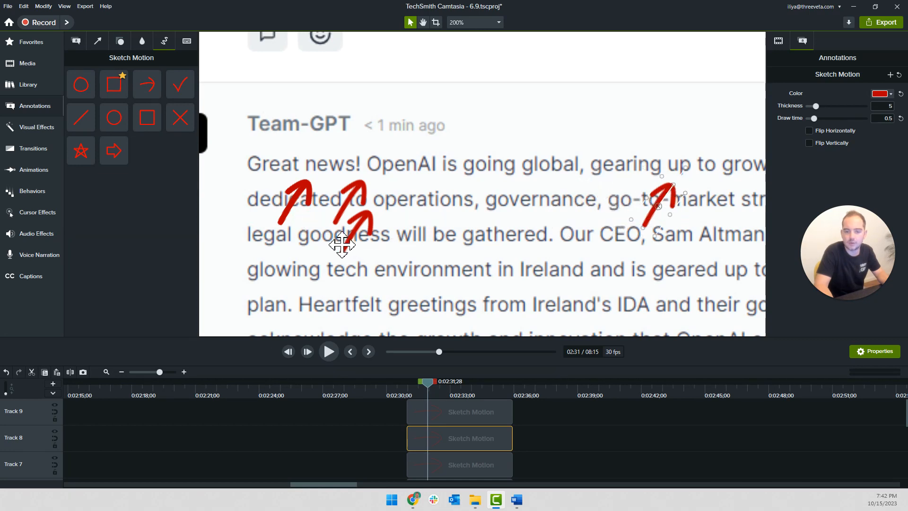
mouse_move(300, 196)
mouse_down()
mouse_move(223, 257)
mouse_move(245, 264)
mouse_up()
mouse_move(304, 197)
mouse_down()
mouse_move(574, 268)
mouse_move(563, 260)
mouse_up()
mouse_move(324, 213)
mouse_down()
mouse_move(361, 211)
mouse_move(597, 268)
mouse_move(590, 270)
mouse_up()
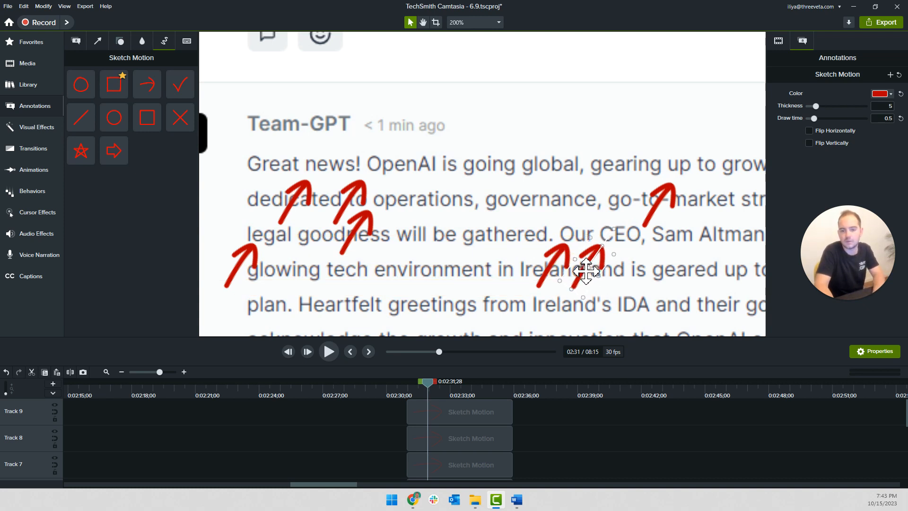
drag(300, 204, 328, 304)
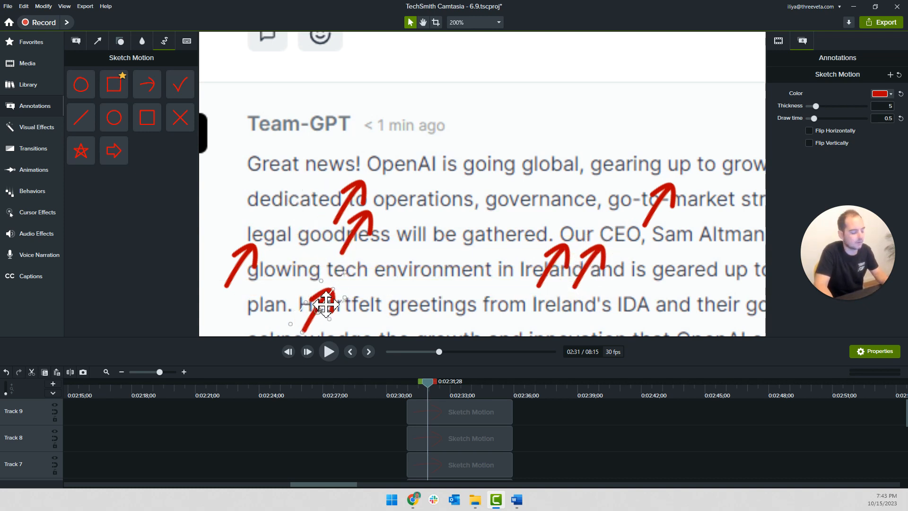
key(ctrl+z)
click(454, 422)
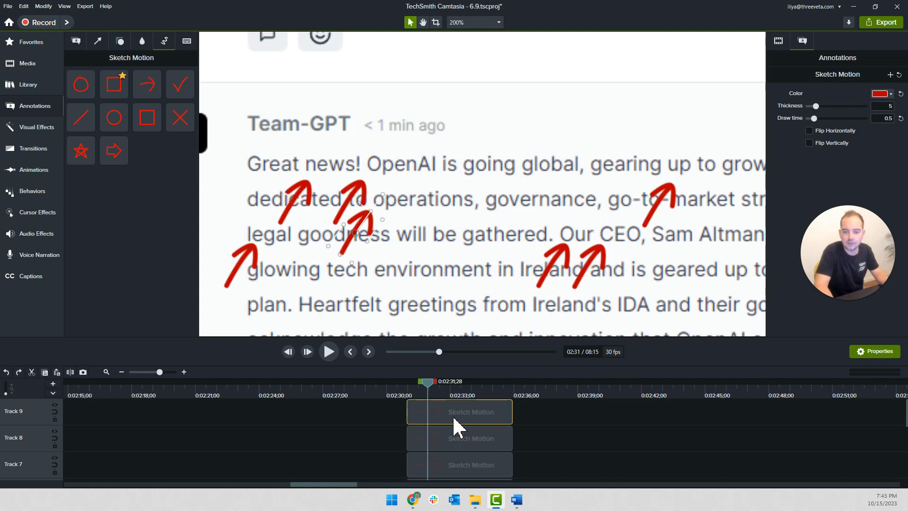
Group the seven sketch arrow clips and apply the favourite Fade transition to the end of the group
scroll(454, 423, down, 2)
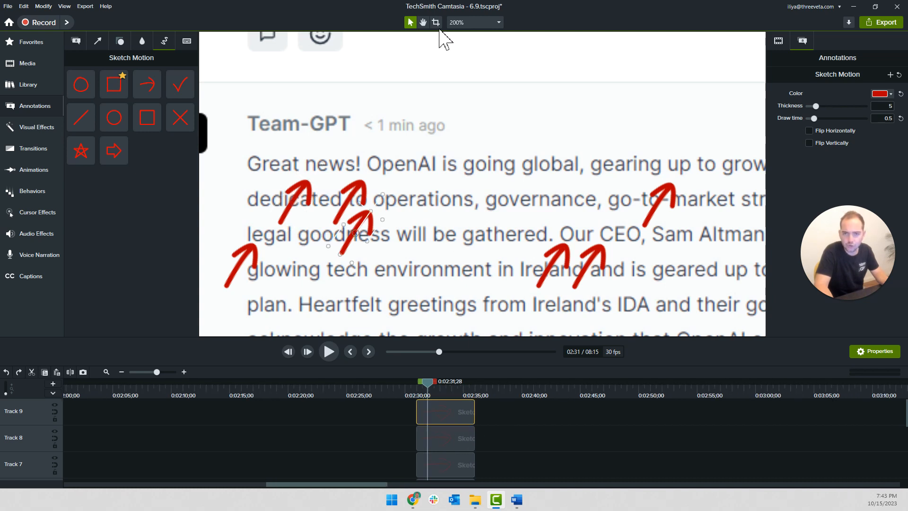
click(473, 22)
click(473, 76)
scroll(469, 417, down, 5)
mouse_move(480, 421)
mouse_down()
mouse_move(371, 268)
mouse_move(392, 406)
mouse_up()
key(ctrl+g)
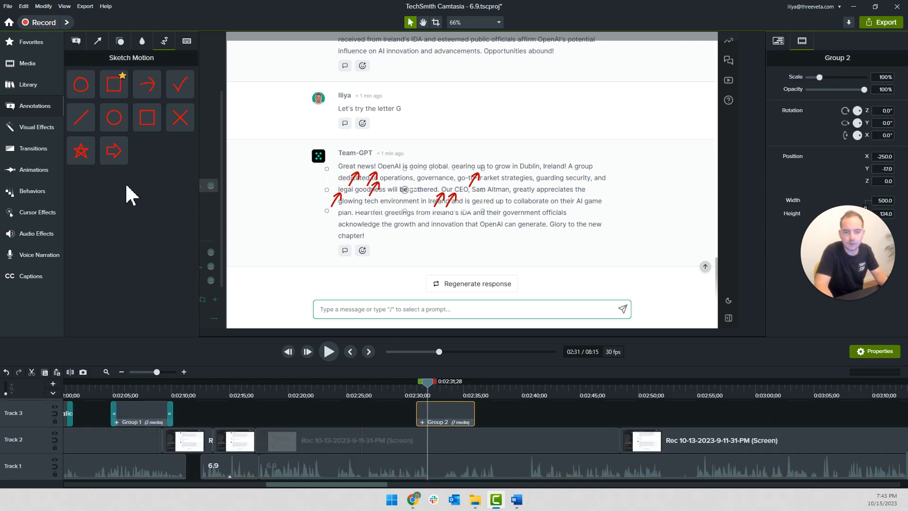
click(32, 44)
drag(105, 147, 470, 415)
Play the video from before the arrow group to about 0:02:41 to check the arrows' timing against the narration
click(415, 393)
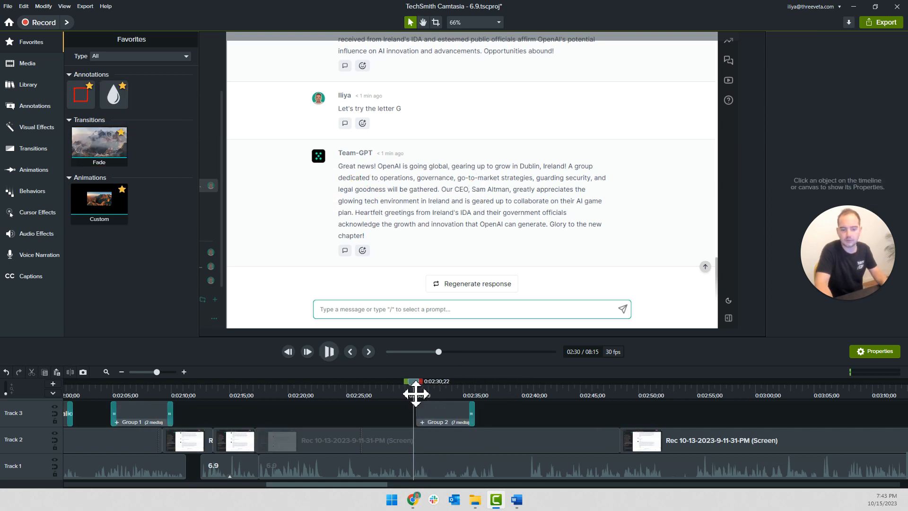
key(space)
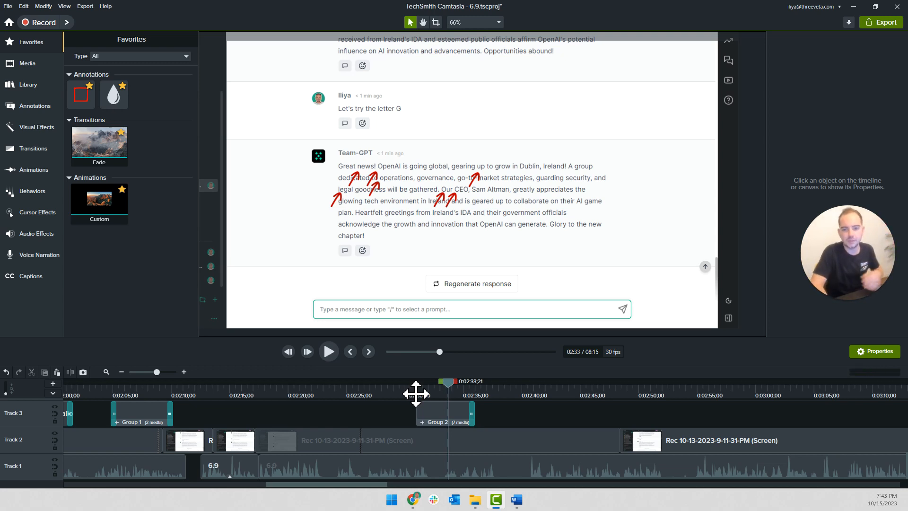
click(406, 386)
drag(406, 387, 380, 391)
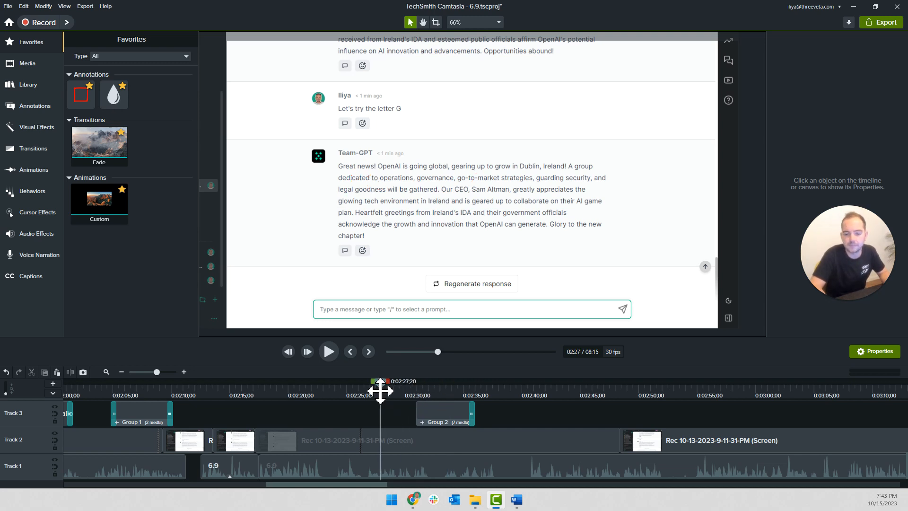
key(space)
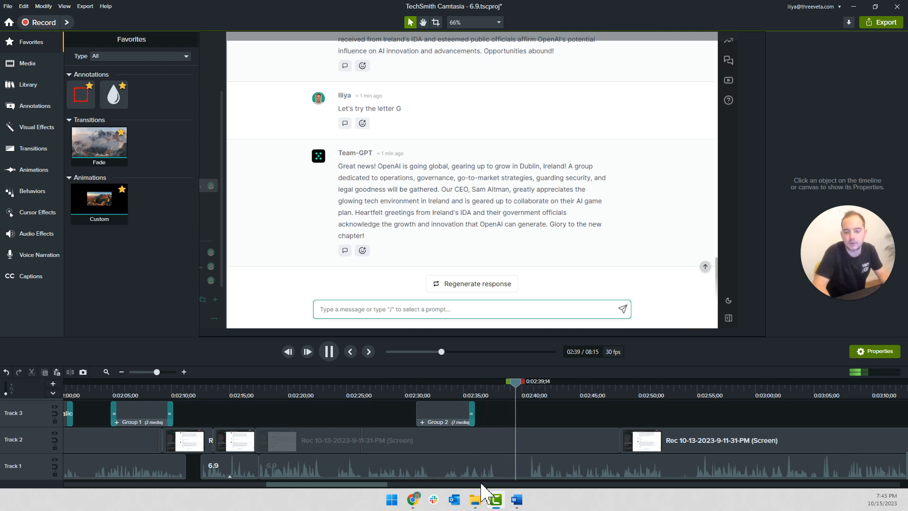
scroll(532, 418, up, 2)
key(space)
scroll(523, 418, right, 2)
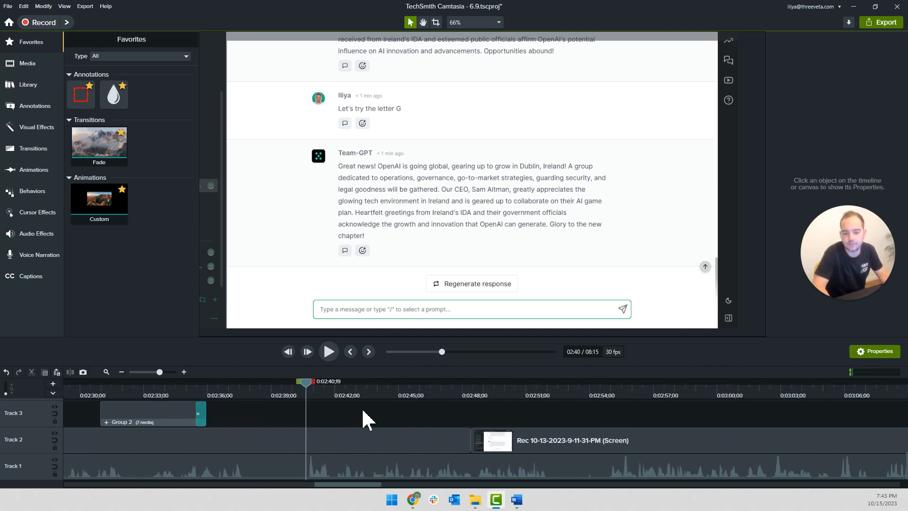
click(328, 352)
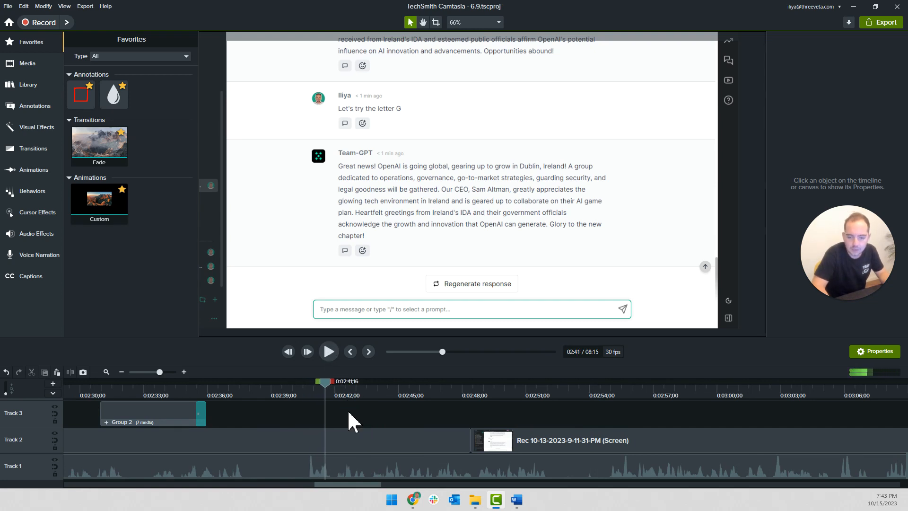
Split the frozen screen recording at about 0:02:38, delete the remainder, and move the following recording clip up against the cut
scroll(350, 421, down, 1)
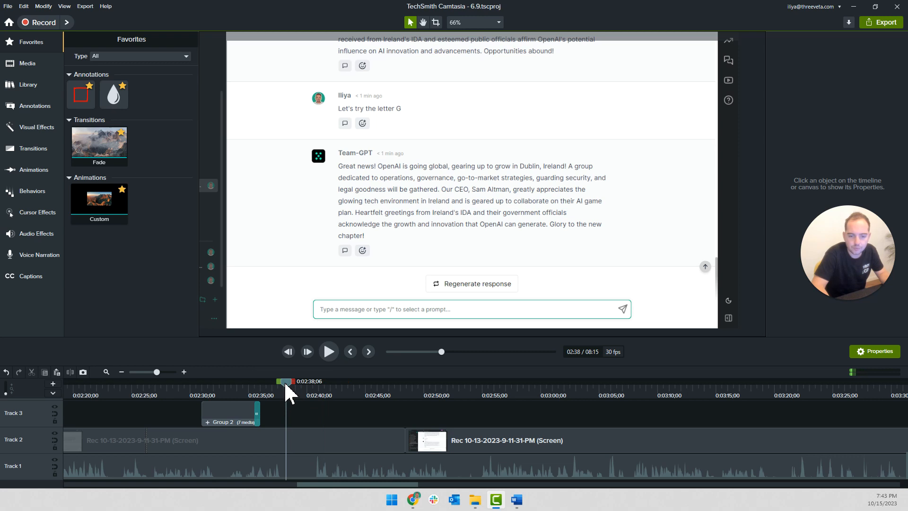
key(s)
click(302, 436)
key(Delete)
drag(442, 435, 303, 440)
Split the following recording clip just before its typing starts, delete the idle beginning, and close the gap on Track 2
drag(289, 392, 331, 404)
key(s)
click(303, 441)
key(Delete)
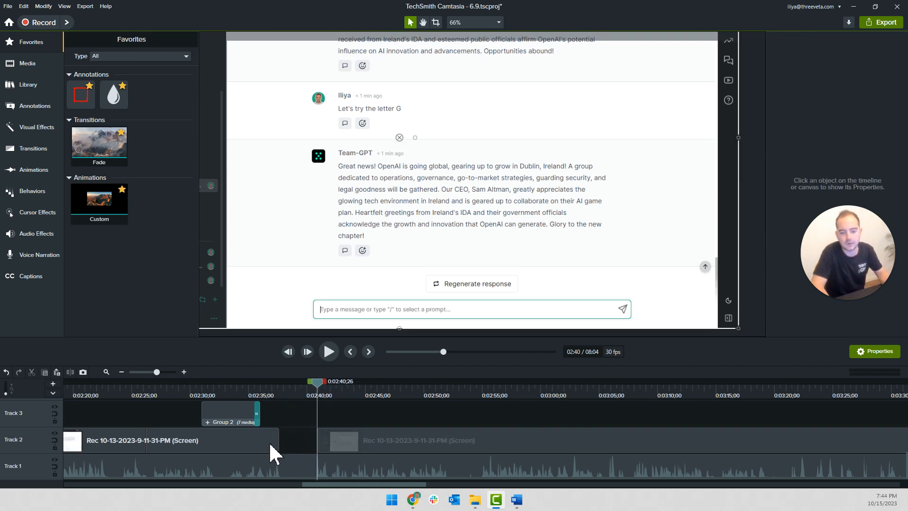
drag(325, 441, 278, 441)
Split the recording at 0:02:44;02 where the typed message ends and set the typing clip's speed to 2x
key(ctrl+comma)
drag(288, 388, 350, 398)
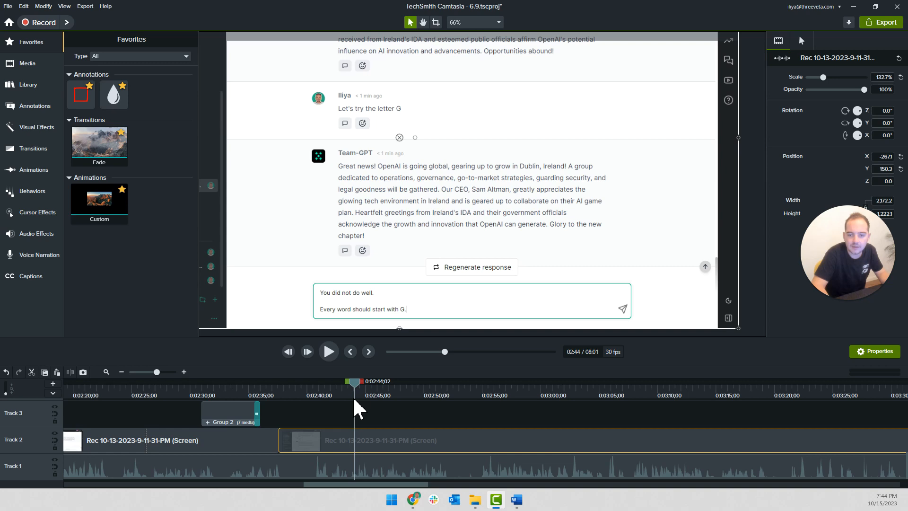
right_click(325, 440)
click(356, 383)
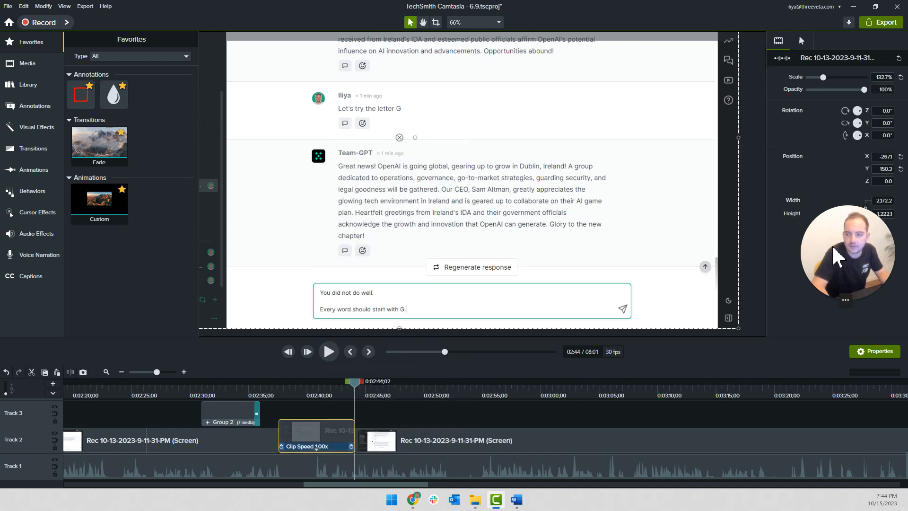
text(2x)
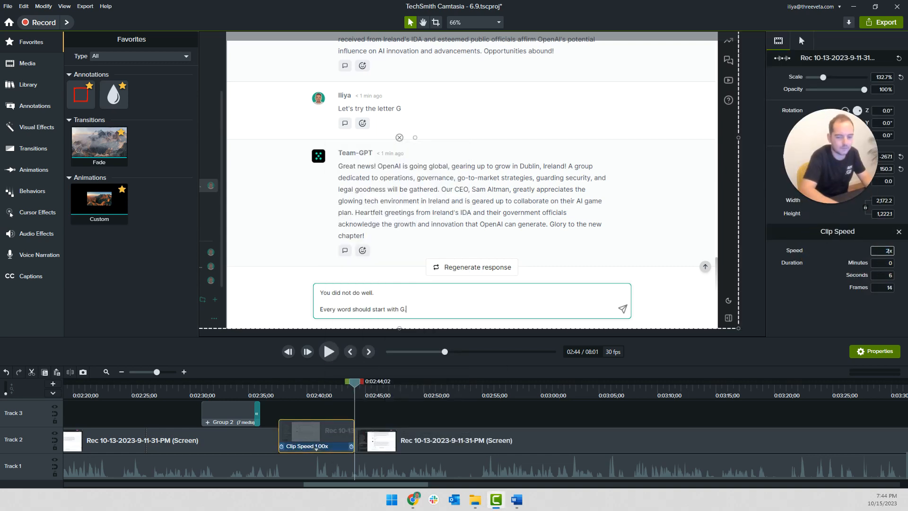
key(Return)
Play the sped-up typing clip and move the following recording clip to start at about 0:02:43;23
click(268, 389)
key(space)
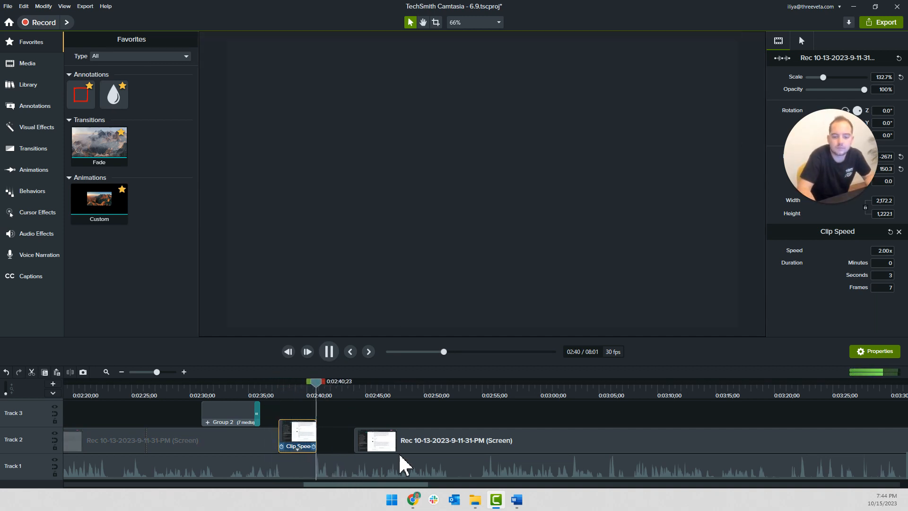
drag(398, 452, 381, 434)
click(298, 444)
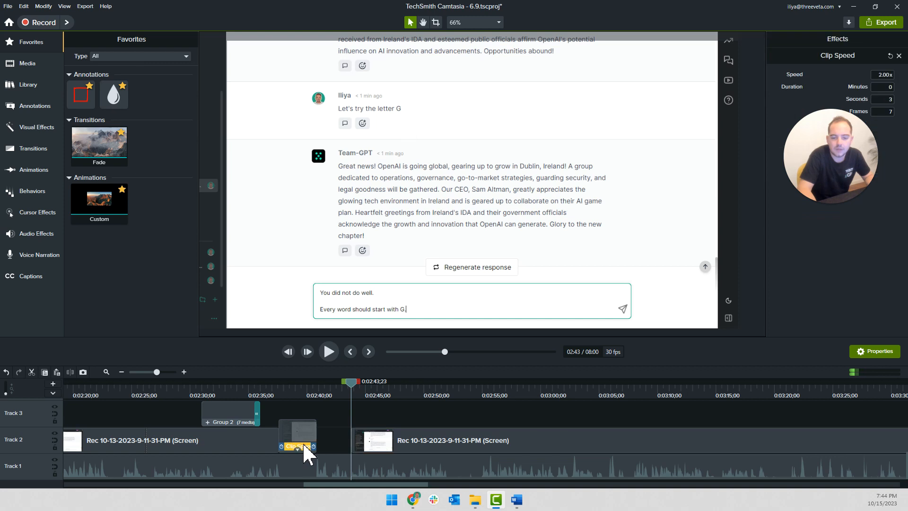
drag(302, 443, 281, 395)
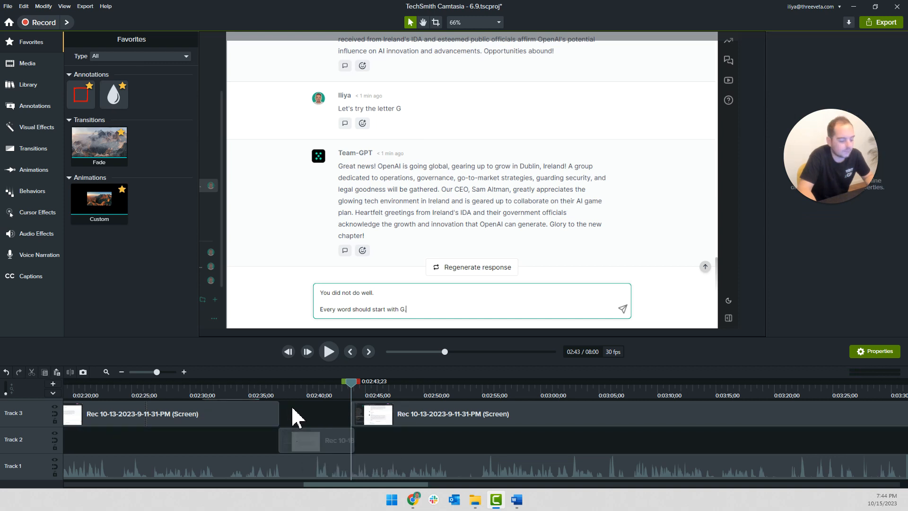
key(ctrl+z)
Move the following recording clip on Track 2 up against the end of the sped-up typing clip
drag(379, 435, 377, 414)
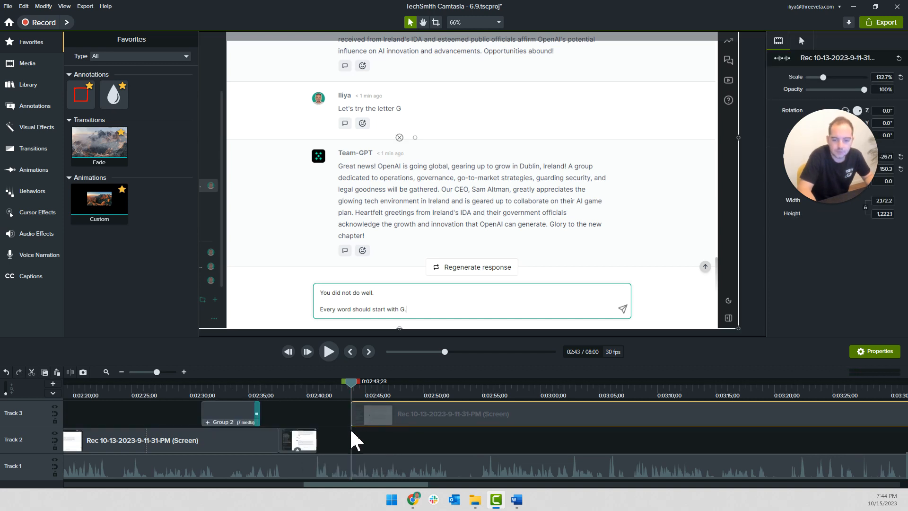
right_click(301, 449)
key(Escape)
drag(299, 447, 364, 470)
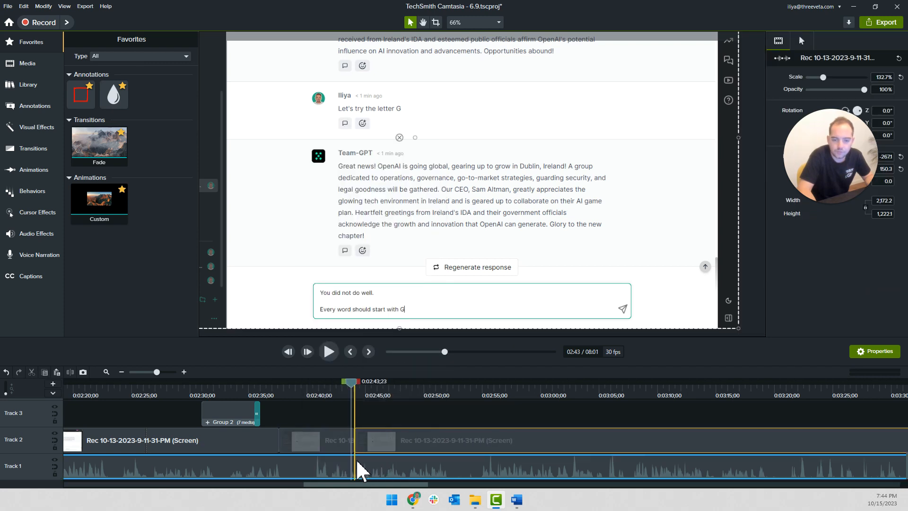
Split the recording at 0:03:28;20, delete the section before the cut, and move the remaining recording up against the sped-up typing clip
click(274, 383)
key(space)
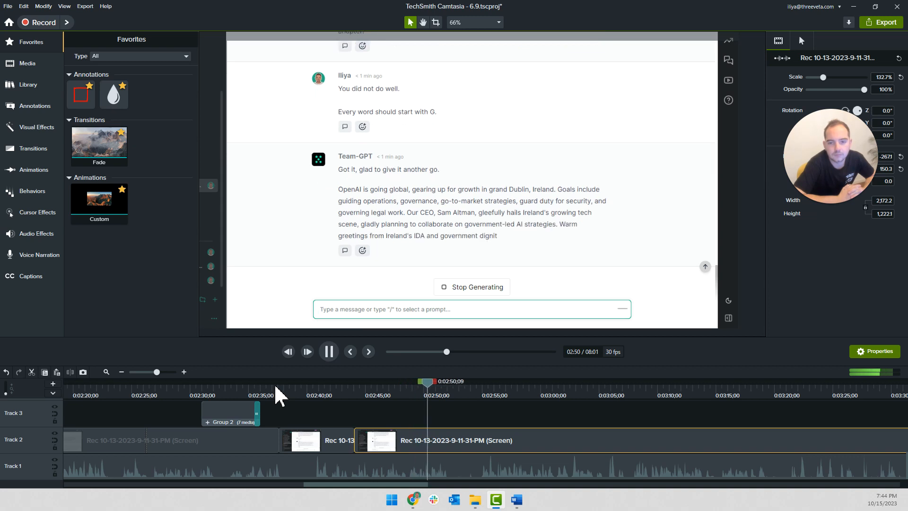
key(space)
key(space)
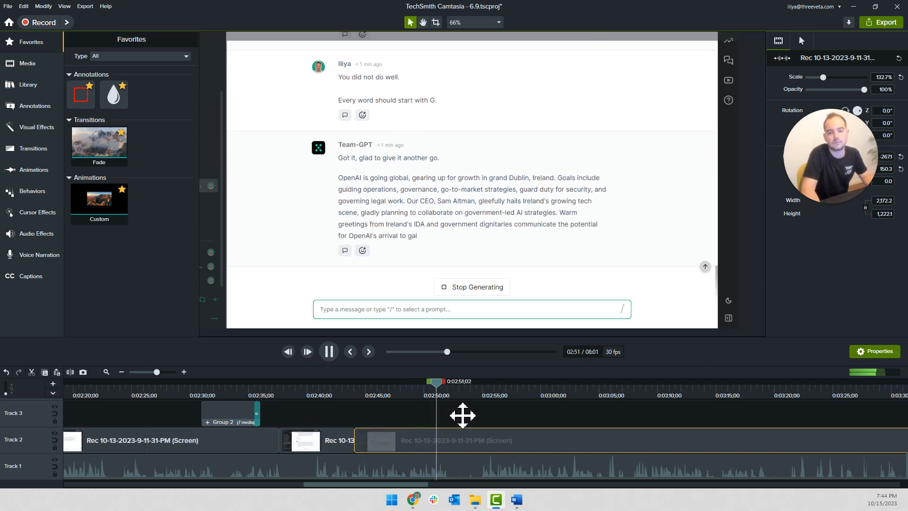
scroll(458, 411, down, 2)
key(space)
drag(446, 393, 665, 409)
key(s)
click(629, 439)
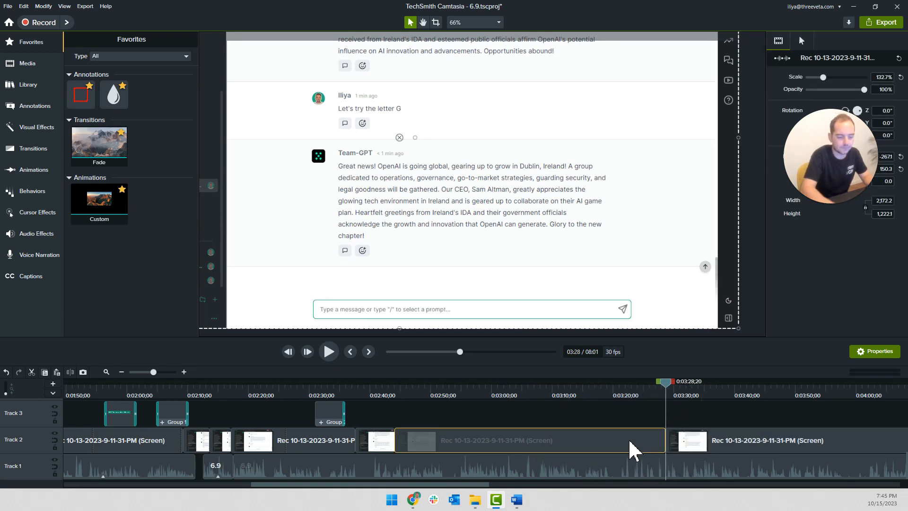
key(Delete)
drag(689, 439, 315, 439)
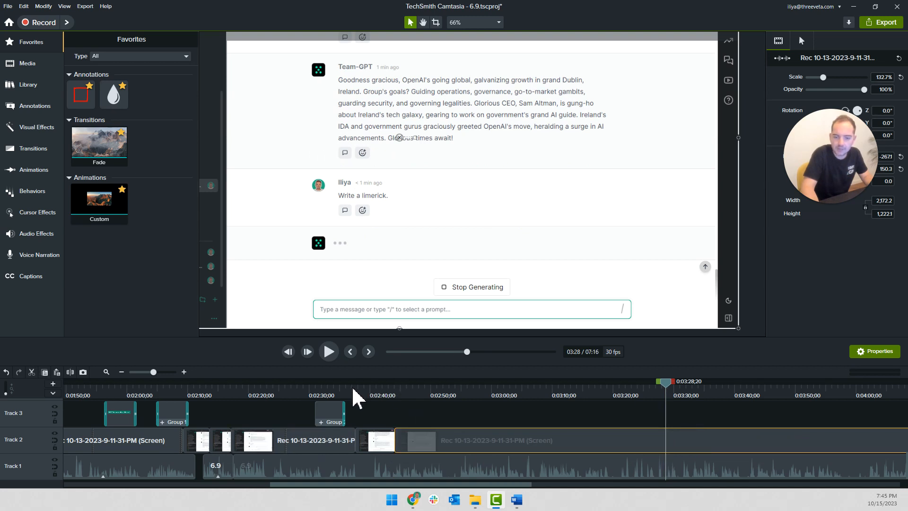
Delete the sped-up typing clip on Track 2 and move the following recording left to close the gap
click(352, 389)
key(space)
scroll(377, 409, up, 3)
scroll(349, 418, right, 3)
key(space)
click(251, 449)
key(Delete)
drag(279, 449, 148, 448)
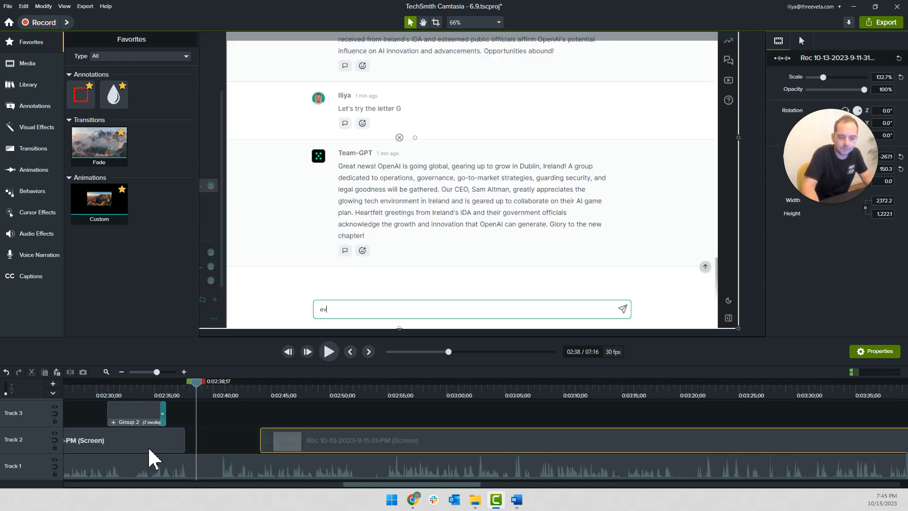
Shift the recording slightly later, split it at 0:02:41;03 and delete the short piece before the cut
key(space)
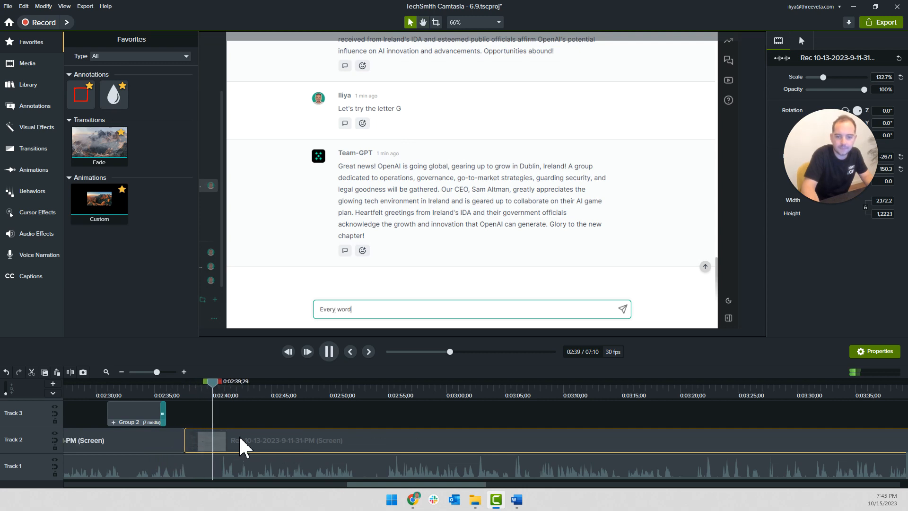
mouse_move(242, 435)
mouse_down()
mouse_move(215, 437)
mouse_move(238, 441)
mouse_up()
key(s)
click(214, 445)
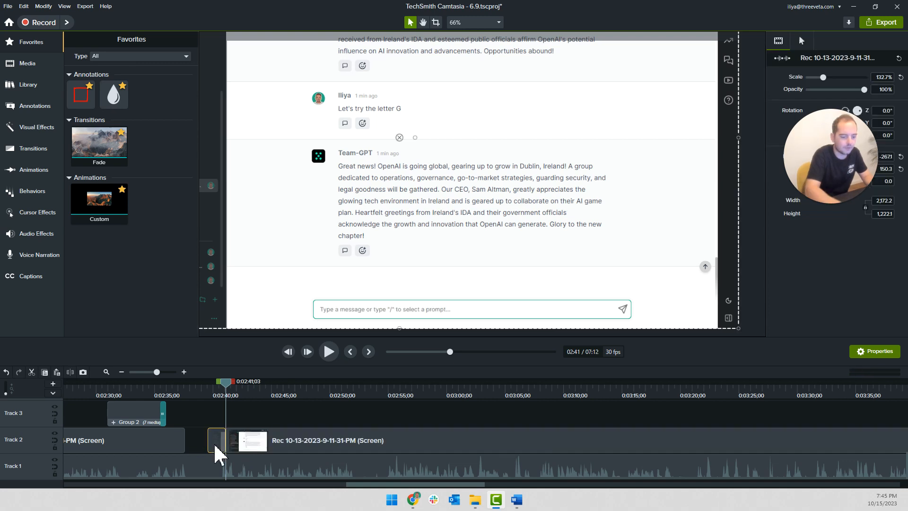
key(Delete)
Split the preceding recording clip at 0:02:36;27 and set its duration to 100 to fill the gap before the next recording
click(176, 392)
click(177, 438)
key(s)
click(182, 441)
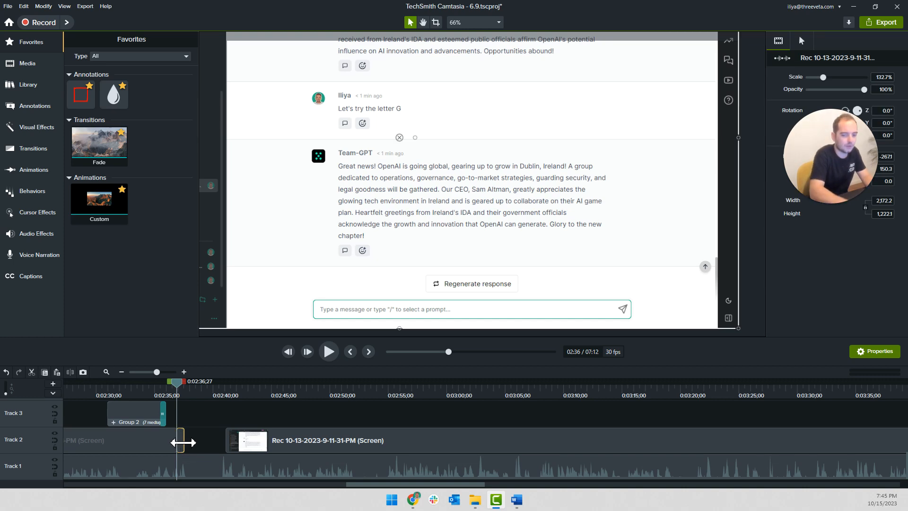
right_click(177, 446)
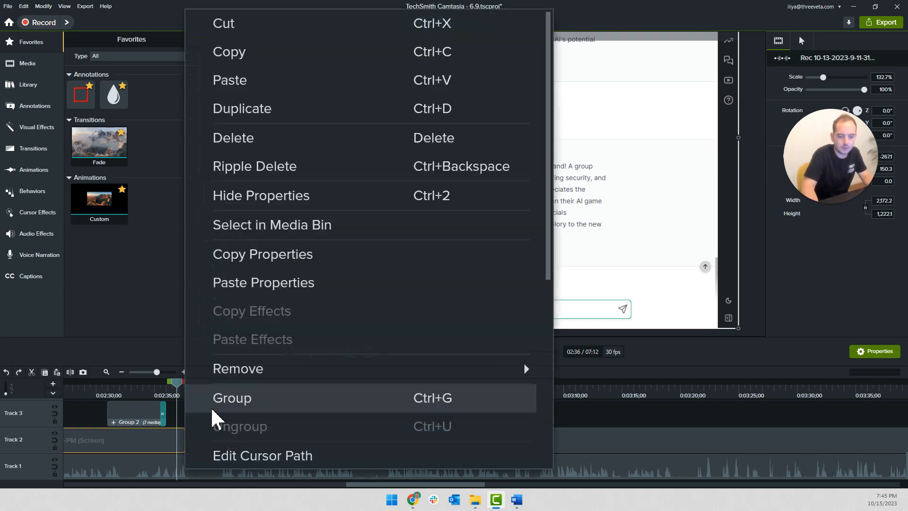
scroll(260, 425, down, 5)
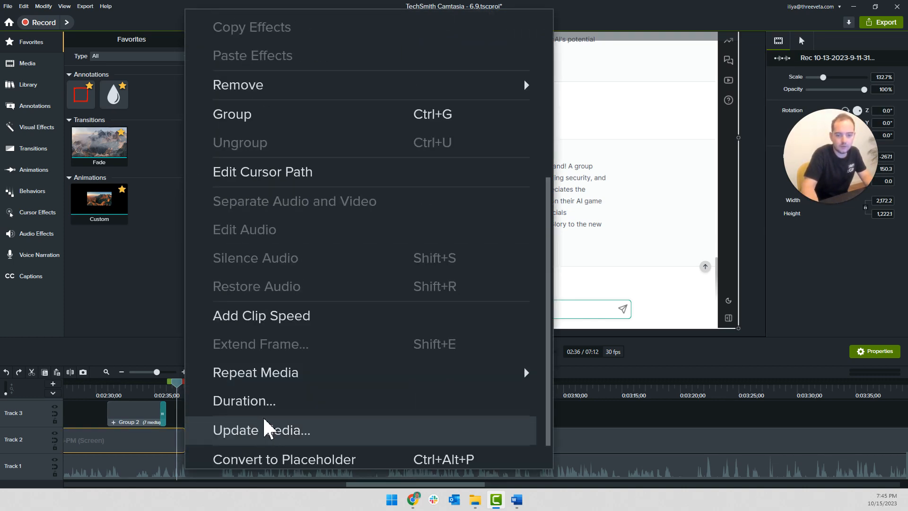
click(259, 401)
text(100)
key(Return)
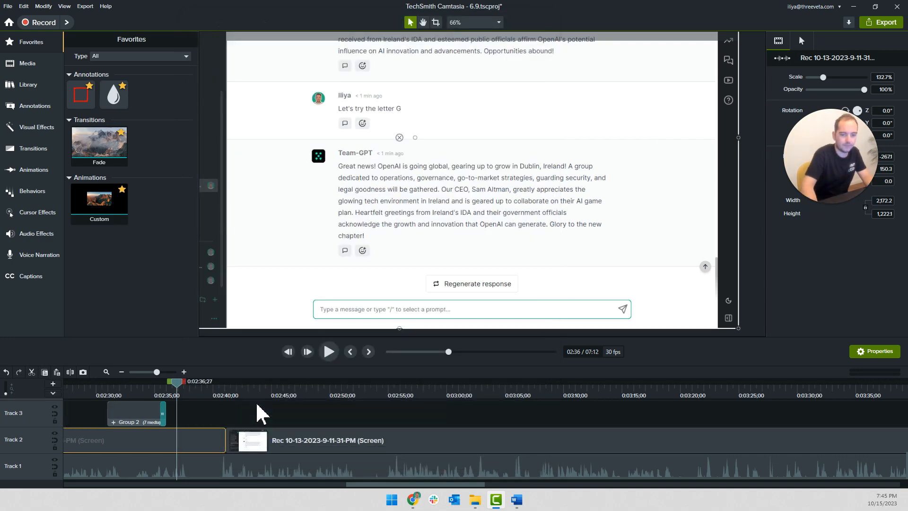
Split all tracks at 0:02:38;12 and 0:02:40;17 and delete the section between the two cuts
click(162, 396)
key(space)
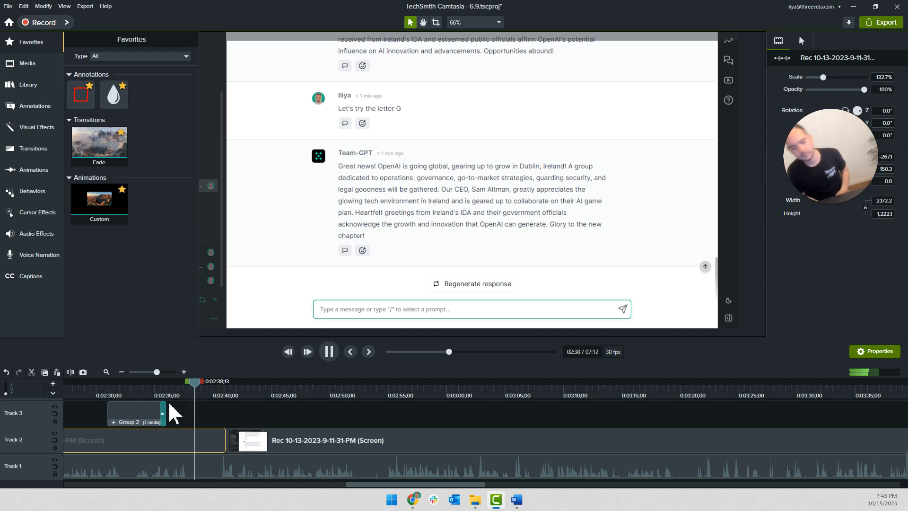
key(space)
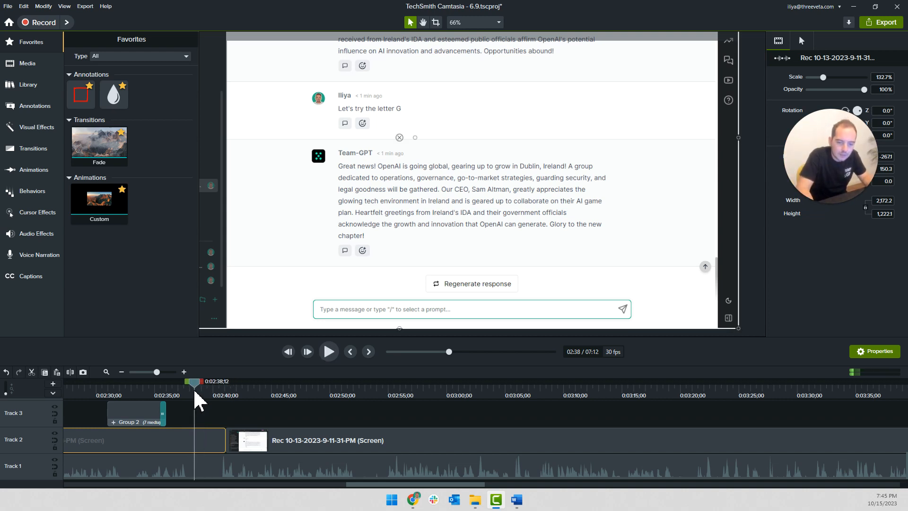
key(ctrl+shift+s)
click(219, 384)
key(ctrl+shift+s)
click(208, 469)
key(Delete)
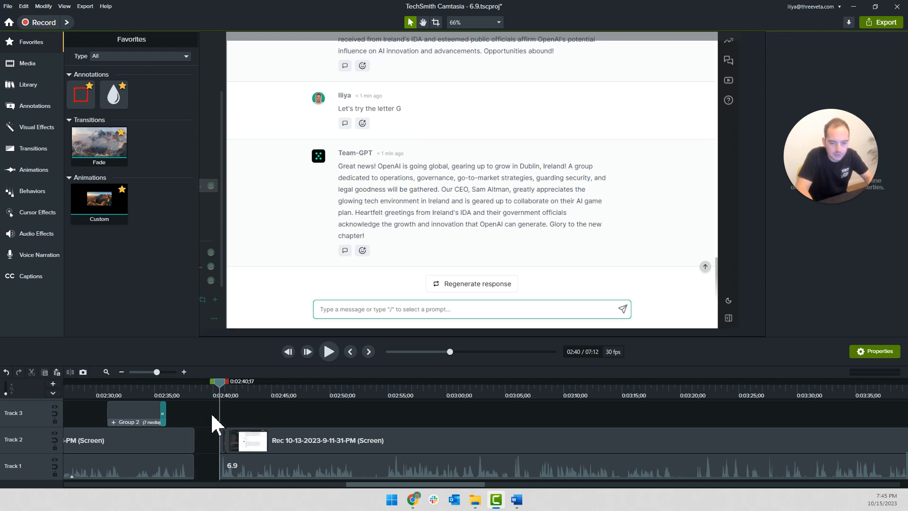
Move the remaining clips on Track 1 and Track 2 left together to close the gap, and play the transition
click(224, 437)
drag(221, 439, 192, 464)
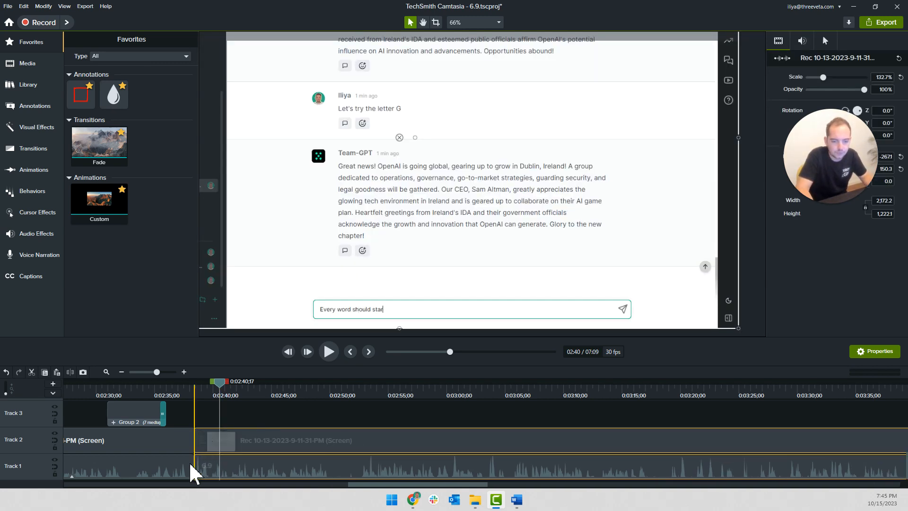
click(189, 390)
key(space)
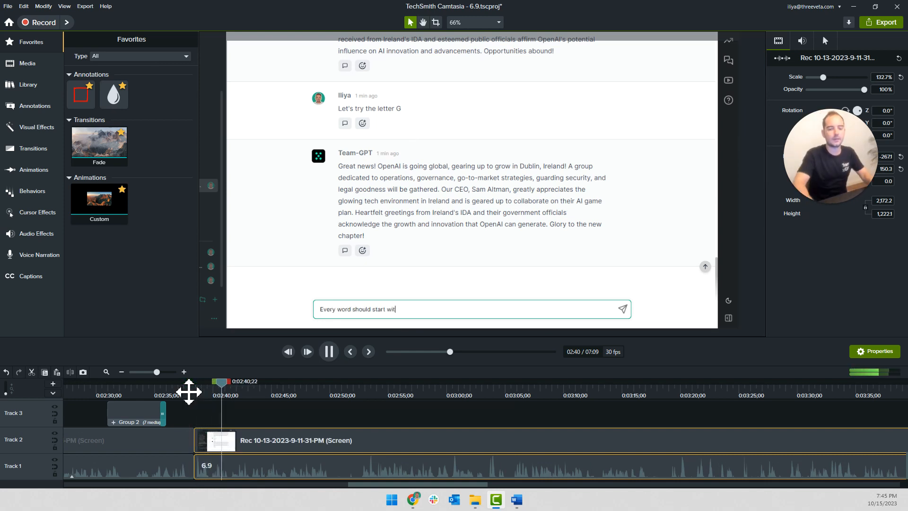
click(340, 412)
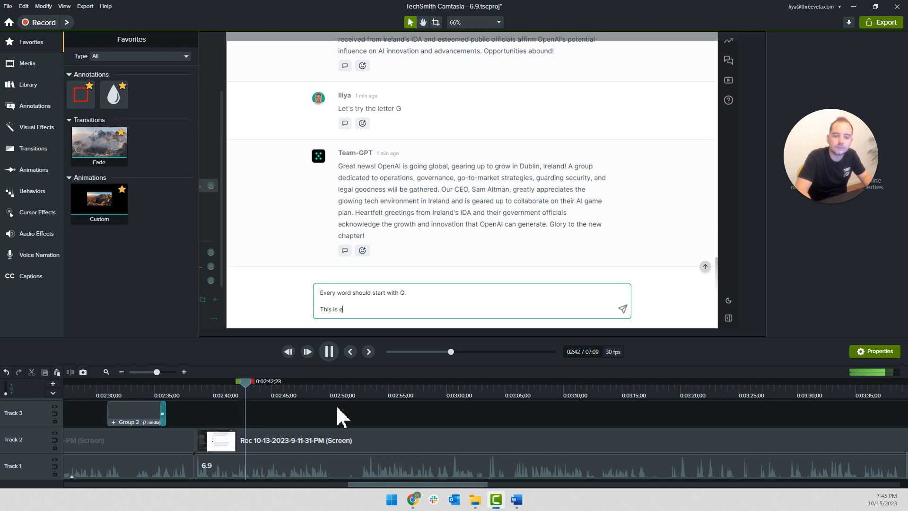
Split the screen recording on Track 2 at 0:03:01;05, where the typed message ends
drag(265, 384, 460, 395)
click(434, 438)
key(s)
Set the speed of the whole typing clip to 2x and play it against the narration
right_click(356, 441)
click(390, 387)
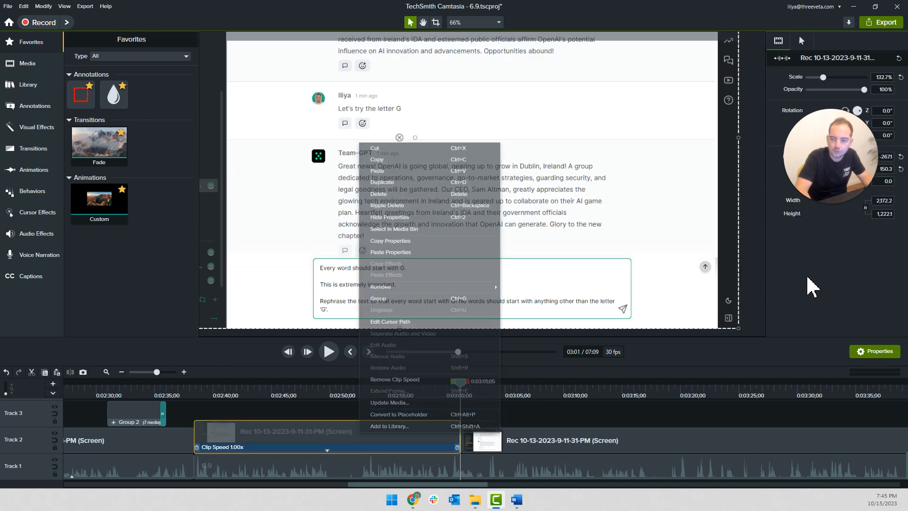
key(Return)
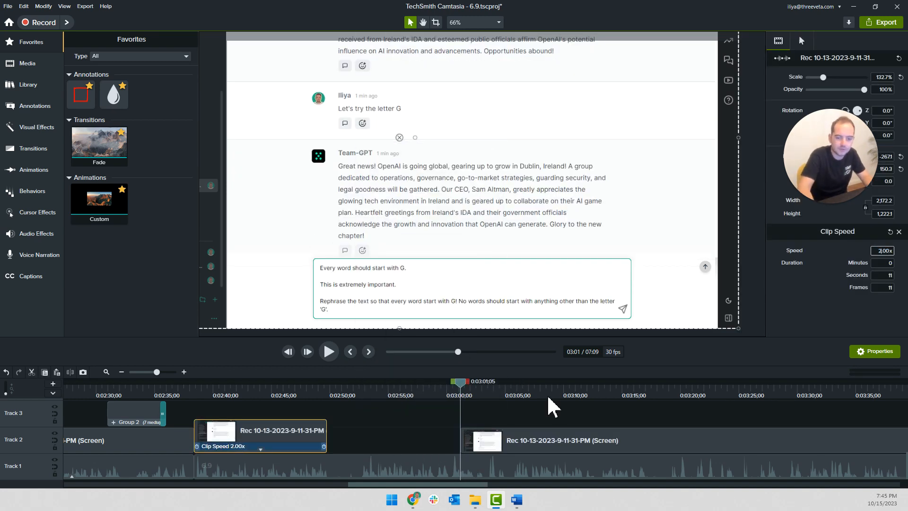
click(207, 396)
click(335, 422)
key(space)
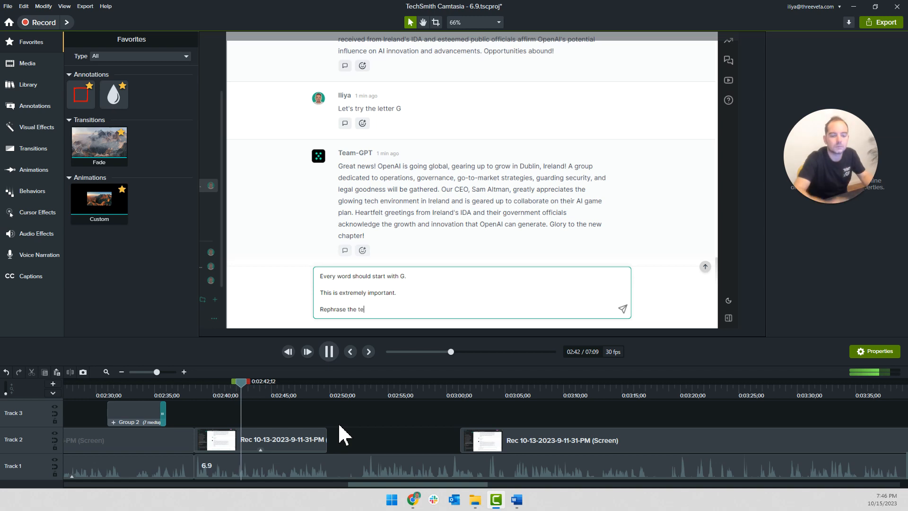
key(space)
Remove the 2x clip speed from the typing clip on Track 2
click(254, 448)
click(255, 449)
right_click(245, 448)
click(270, 458)
scroll(251, 426, up, 3)
scroll(251, 426, up, 3)
click(128, 432)
key(ctrl+comma)
Split the typing clip at 0:02:42;00, set the first part's speed to 1.2x, and move the next part against it
key(space)
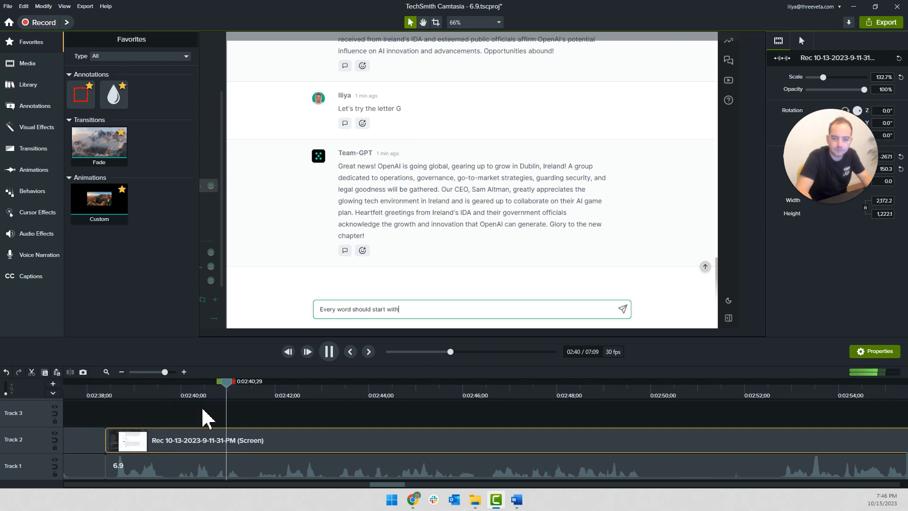
key(space)
key(s)
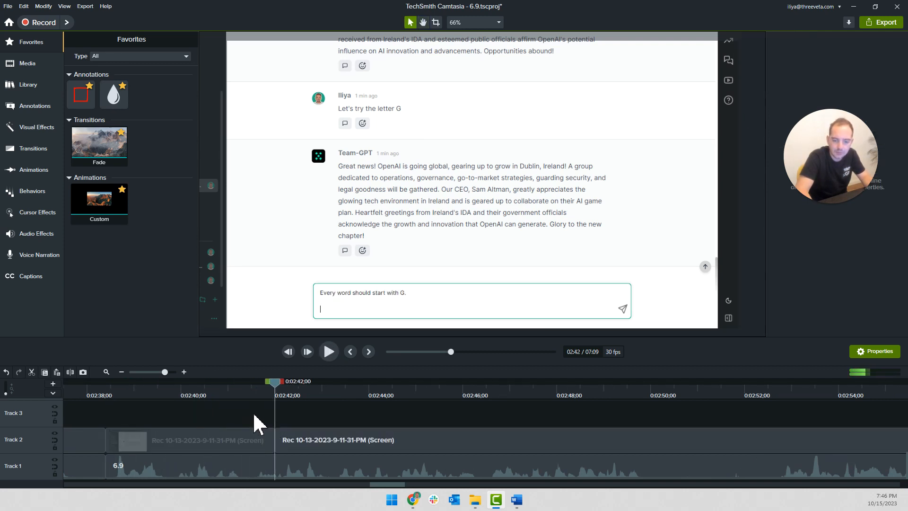
drag(275, 380, 250, 395)
right_click(243, 445)
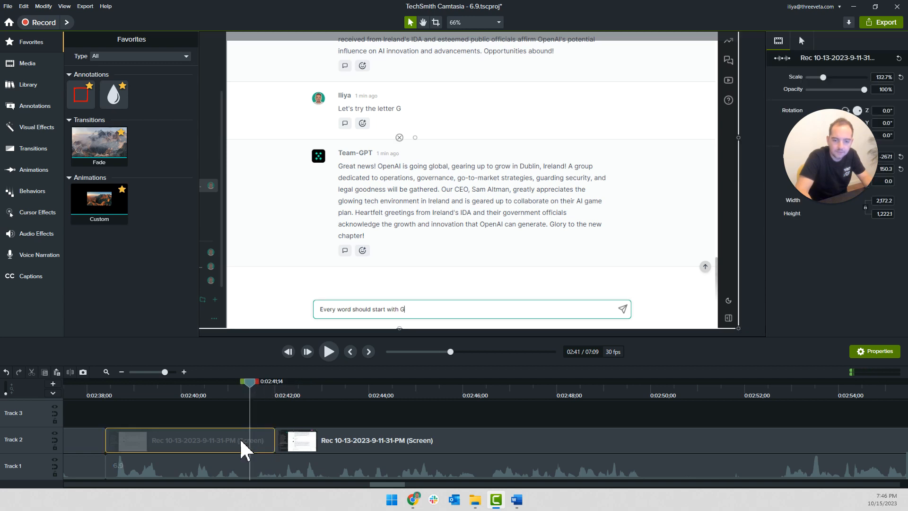
click(274, 378)
text(1.2)
key(Return)
drag(316, 447, 235, 443)
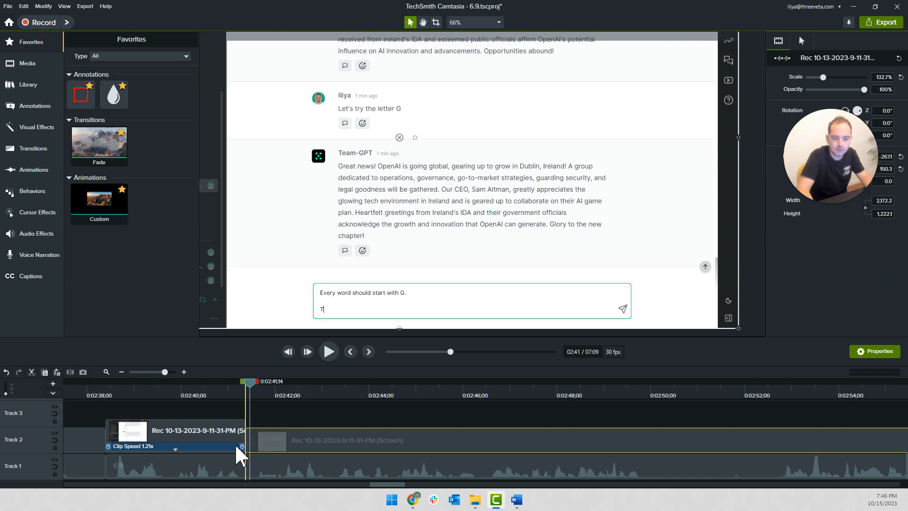
Split the typing clip at 0:02:44;15, set the "This is extremely important" part to 1.81x, and move the following part against it
key(space)
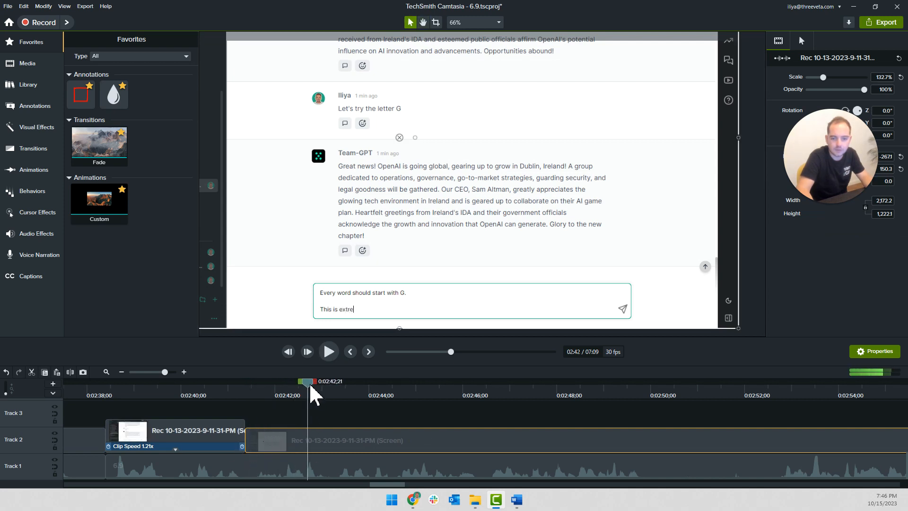
click(416, 384)
drag(394, 391, 392, 389)
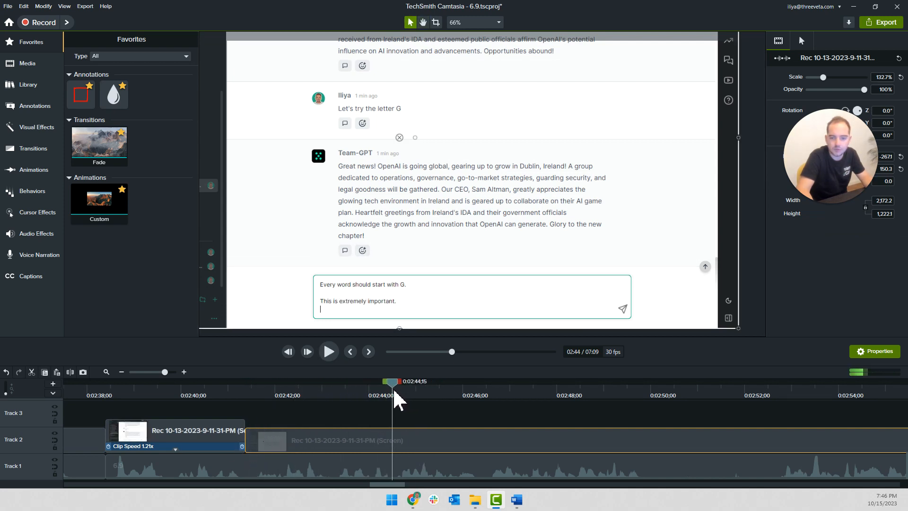
key(s)
click(340, 392)
key(space)
right_click(351, 440)
click(390, 379)
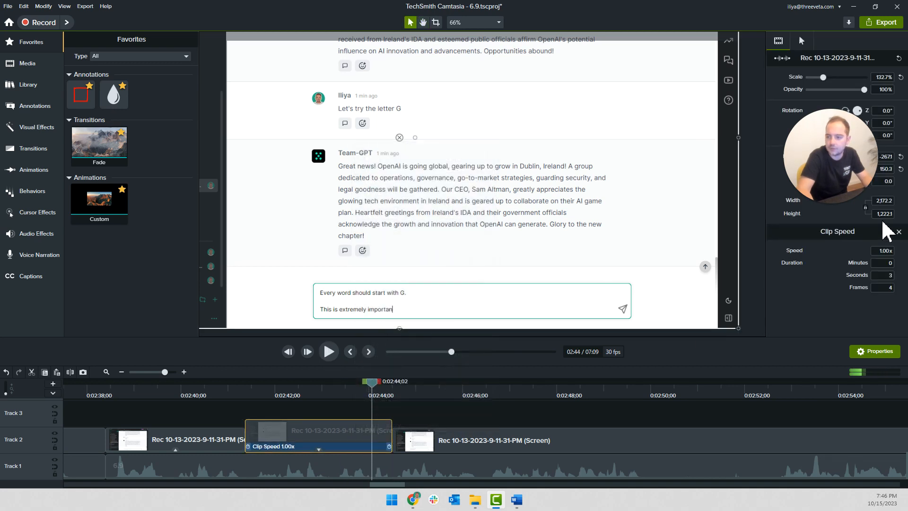
text(1.81)
key(Return)
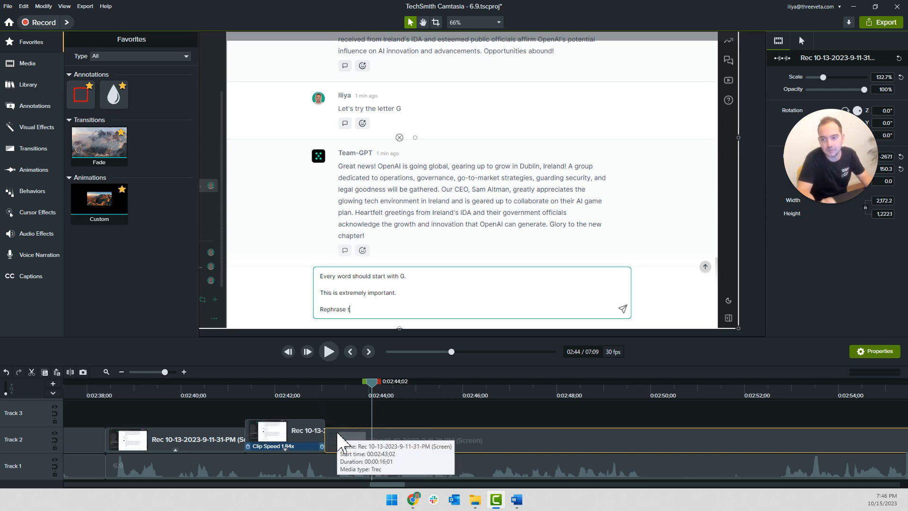
Play the next typing part, split it at 0:02:49;11 and set the speed of the section before the cut to 2x
click(336, 421)
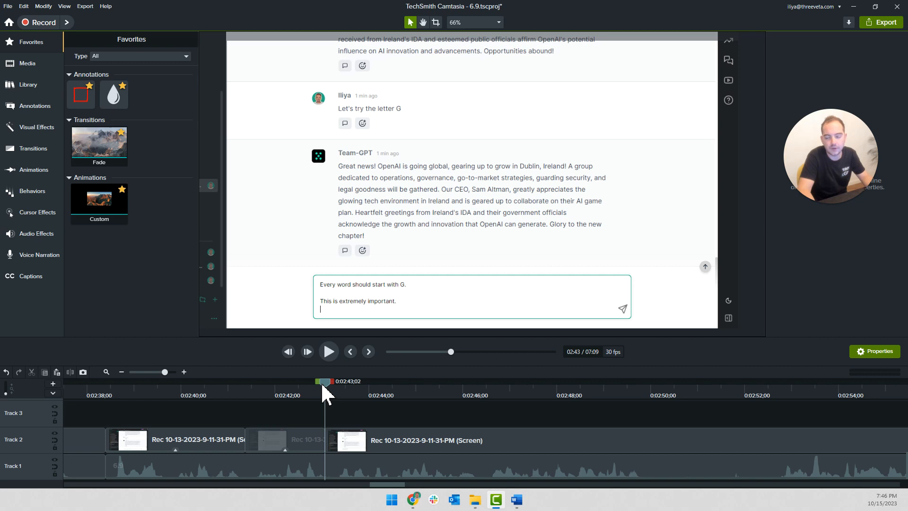
key(space)
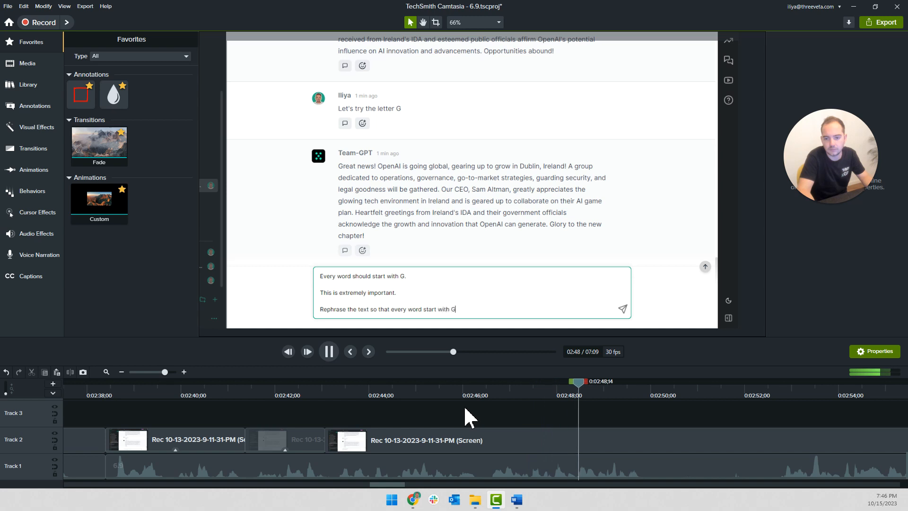
key(space)
click(596, 436)
key(s)
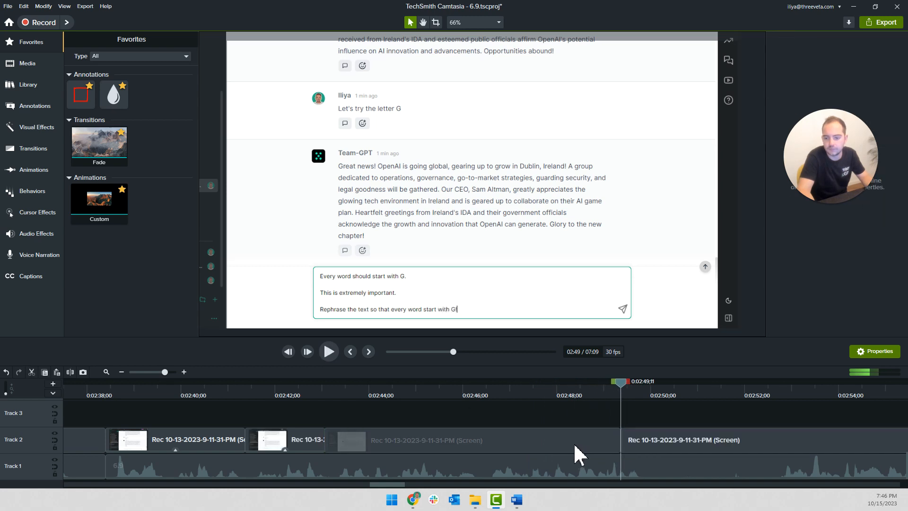
right_click(577, 437)
click(607, 384)
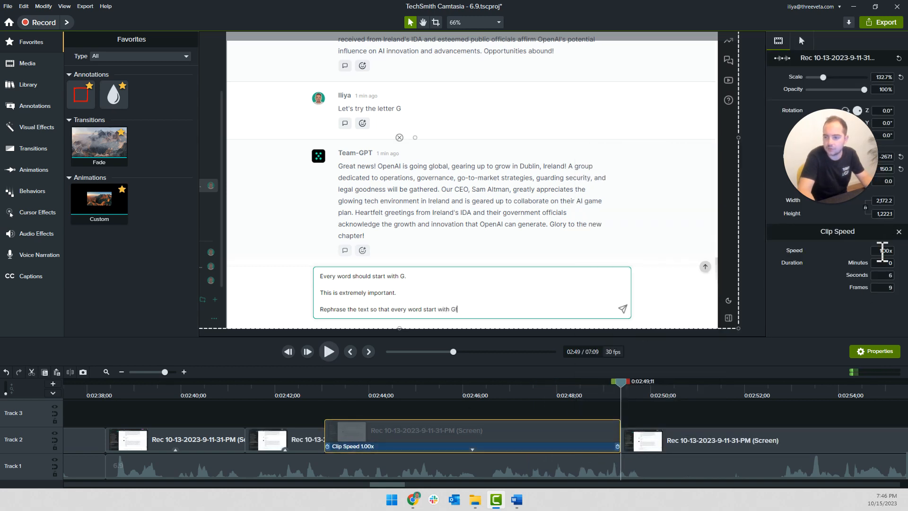
text(2)
key(Return)
drag(465, 433, 458, 432)
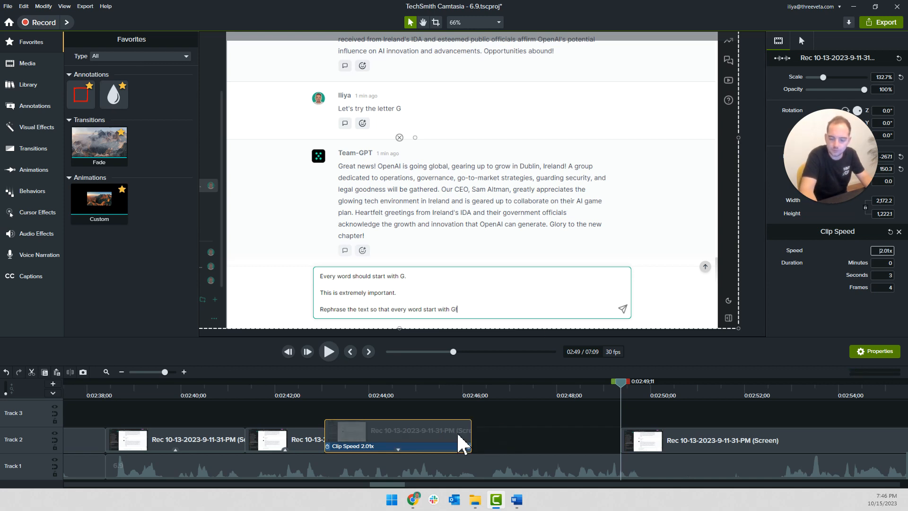
Move the next typing clip on Track 2 against the sped-up part, play it, and set its speed to 2x
drag(691, 442, 501, 433)
key(space)
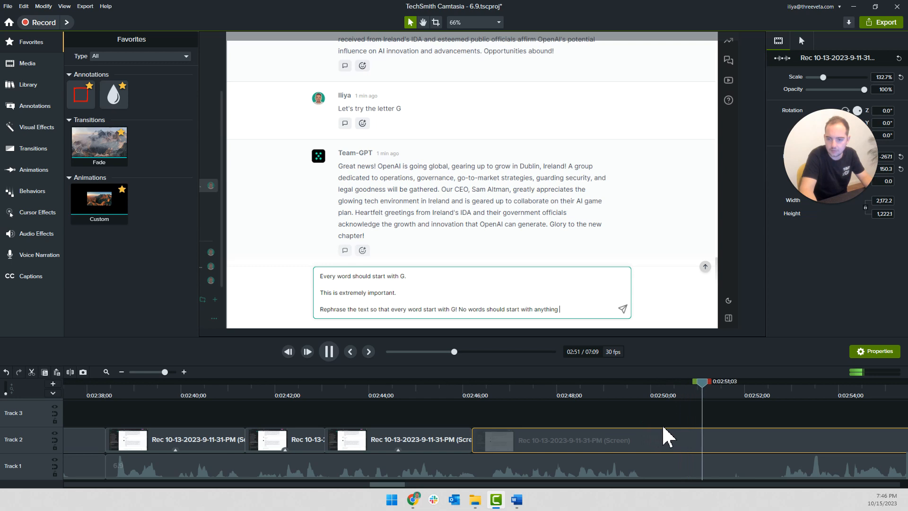
key(space)
right_click(500, 437)
click(537, 385)
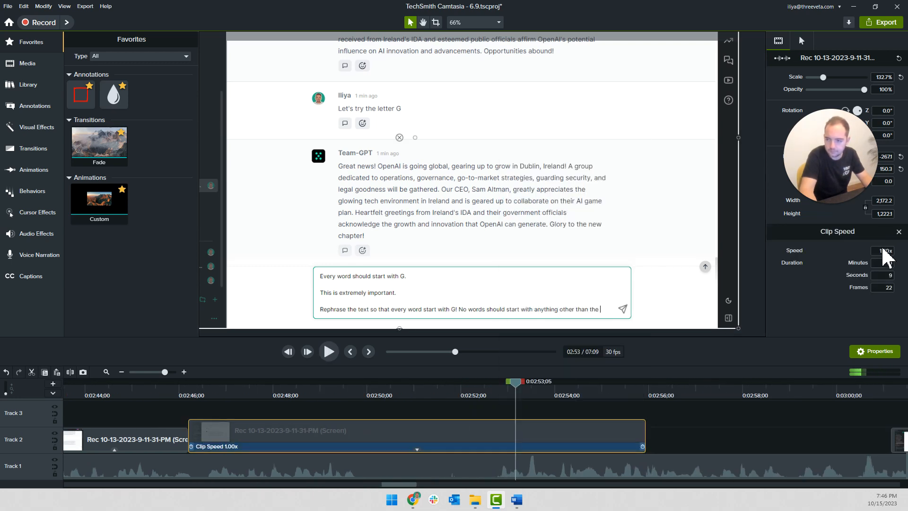
text(2)
key(Return)
Raise the clip speed of the last typing part on Track 2 to 2.54x
click(349, 412)
click(346, 430)
click(306, 447)
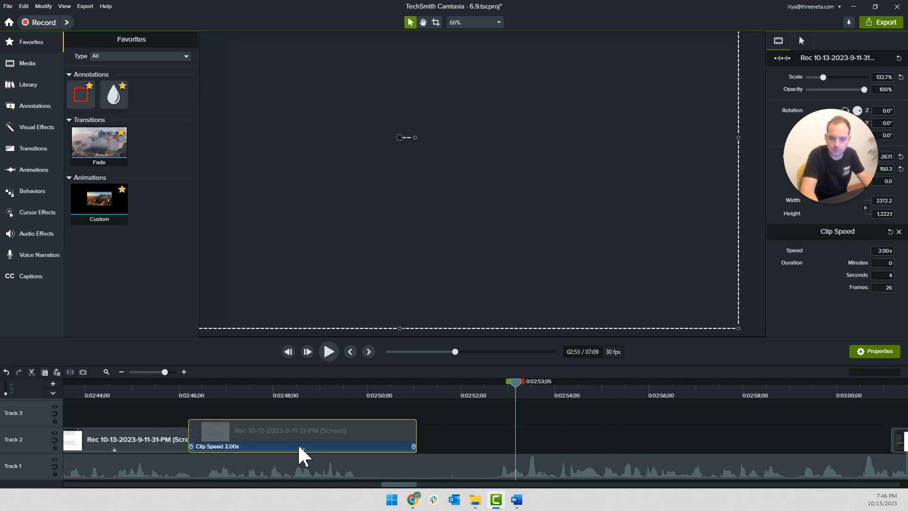
click(295, 443)
click(330, 449)
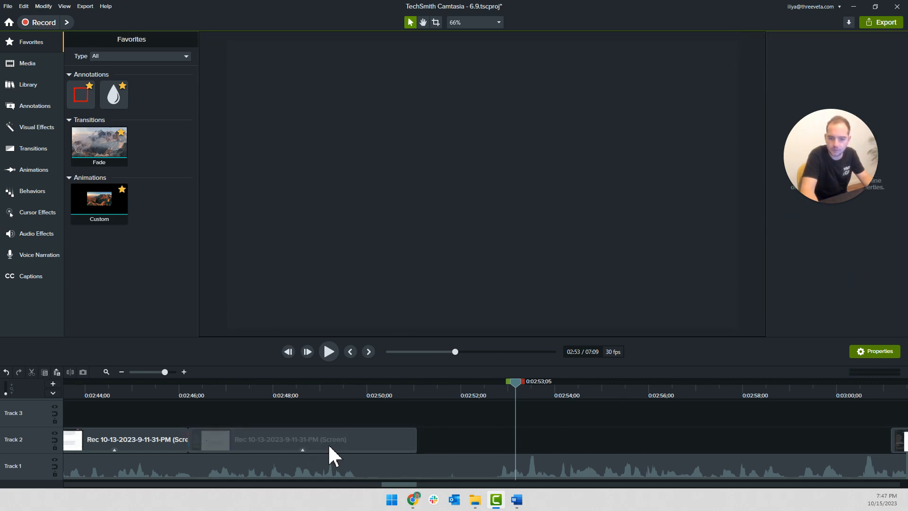
click(300, 451)
click(298, 449)
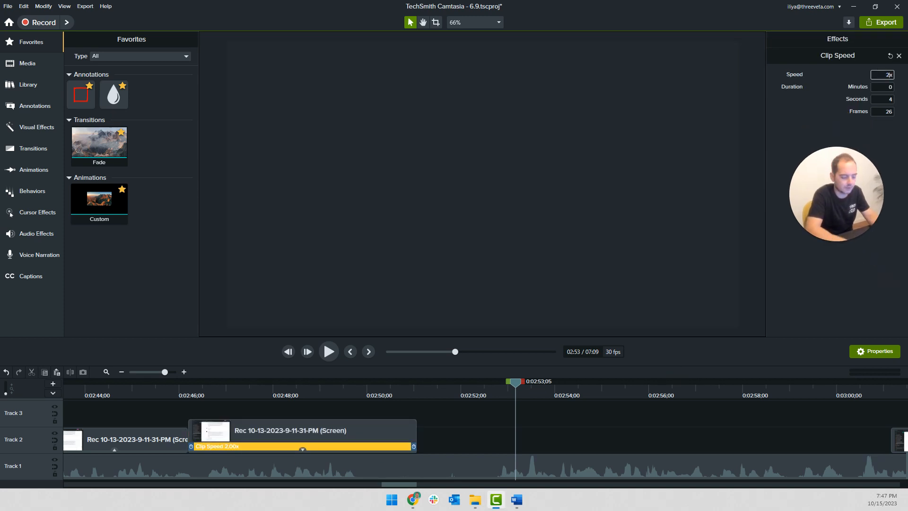
text(.32)
key(Return)
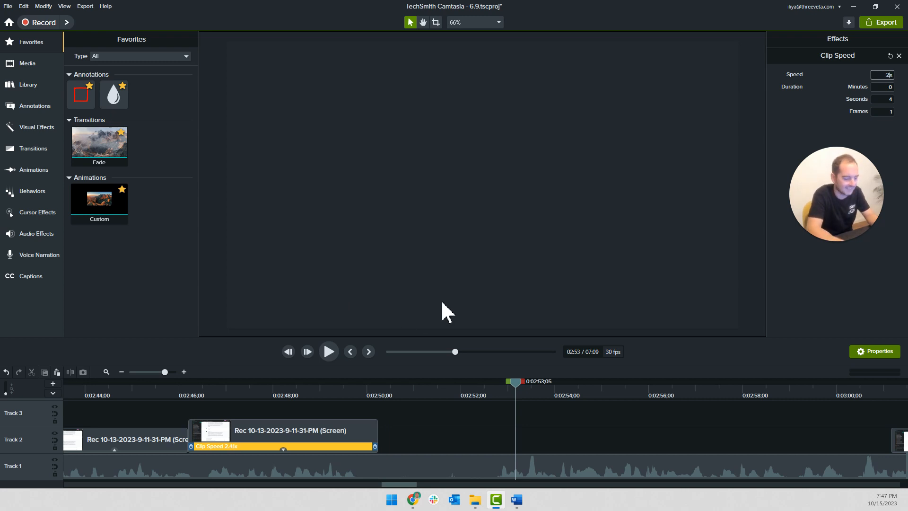
click(378, 447)
Move the following recording clip against the 2.54x part and play back the typing sequence
scroll(378, 445, down, 4)
drag(657, 438, 402, 447)
click(271, 390)
key(space)
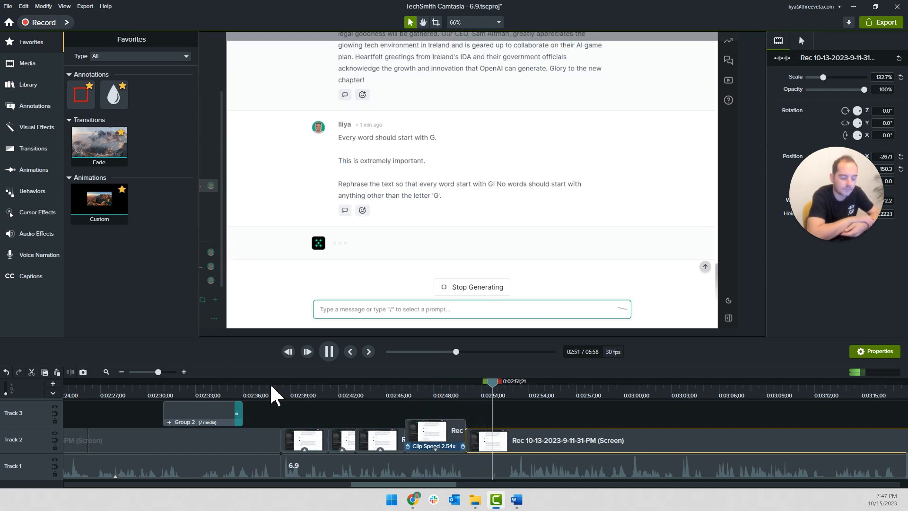
key(space)
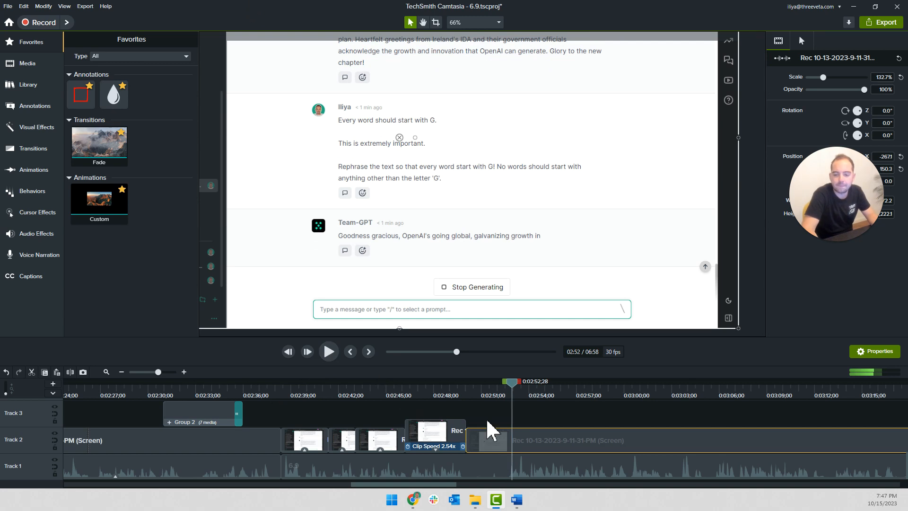
Split the Track 1 narration at 0:02:52;10 and 0:02:51;08 and delete the section between the cuts
scroll(487, 421, up, 3)
click(494, 389)
click(486, 468)
key(s)
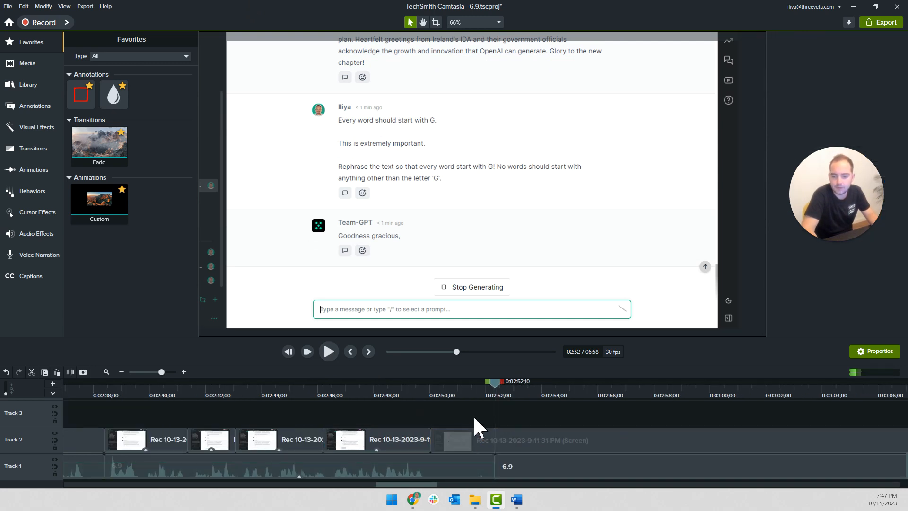
click(465, 388)
click(475, 464)
key(s)
click(476, 463)
key(Delete)
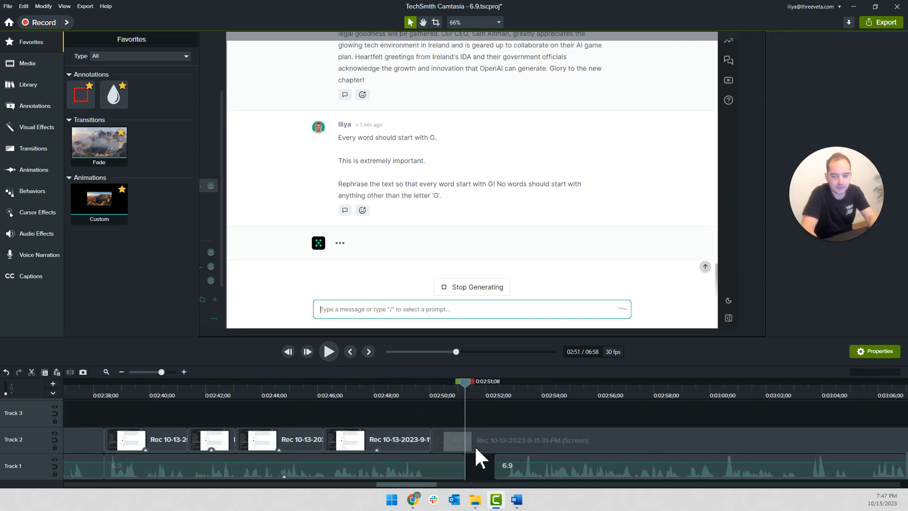
Cut out the waiting section of the Track 2 recording that ends at 0:02:52;06 and move the rest against the earlier part
click(468, 388)
drag(485, 385, 514, 398)
click(457, 434)
key(s)
click(499, 447)
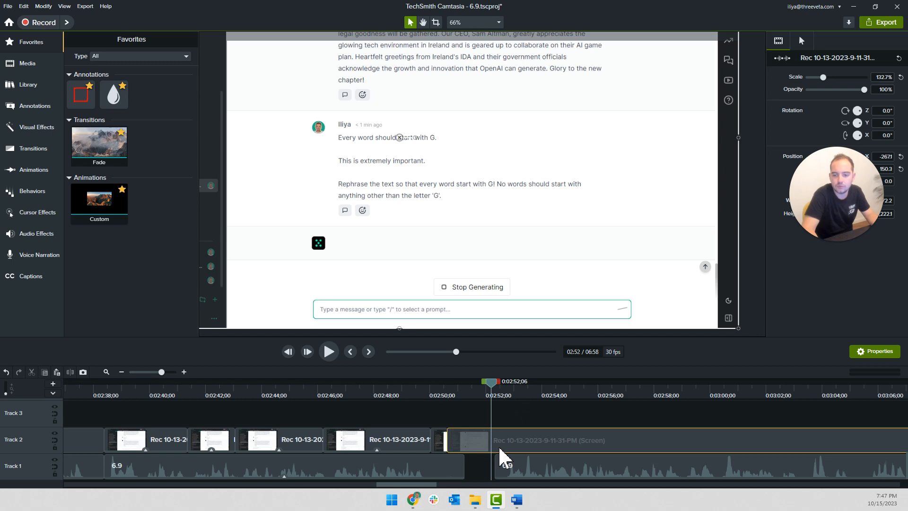
key(s)
click(478, 441)
key(Delete)
drag(515, 442, 471, 442)
Close the gap in the Track 1 narration by moving its later section to the cut, and play back the join
key(space)
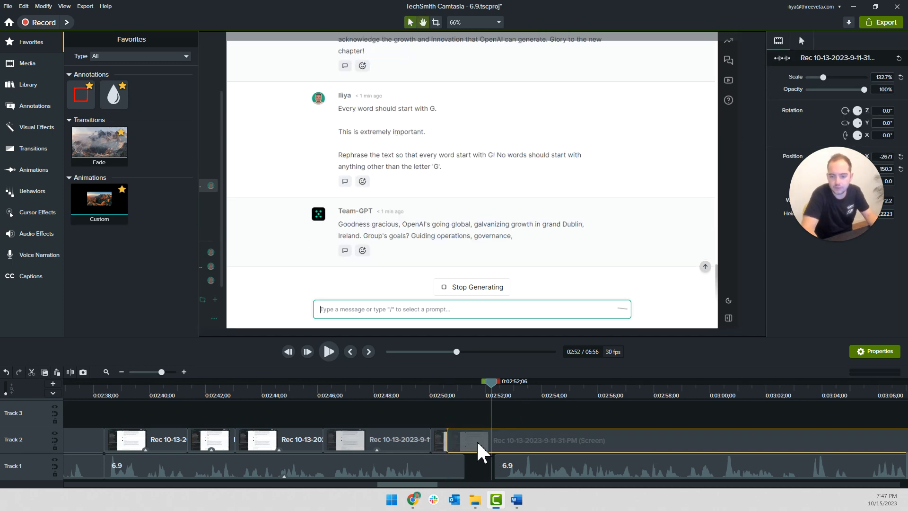
click(487, 471)
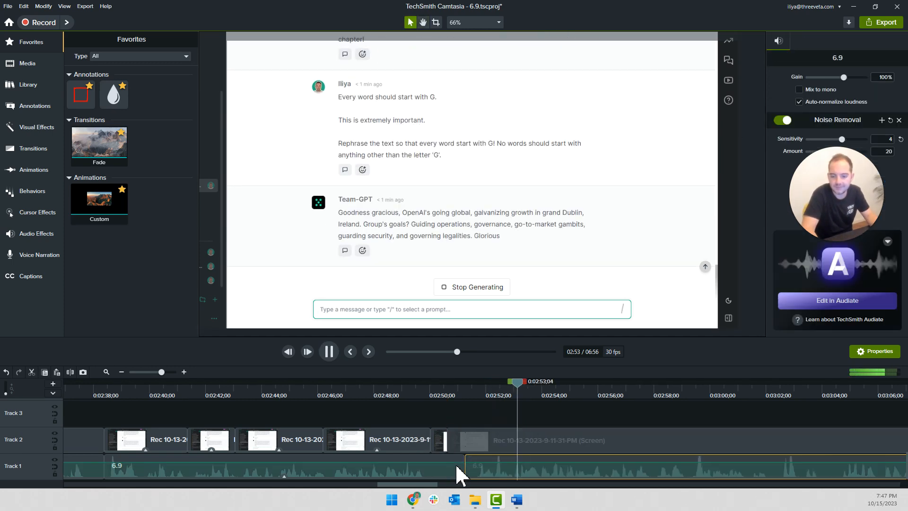
click(428, 390)
key(space)
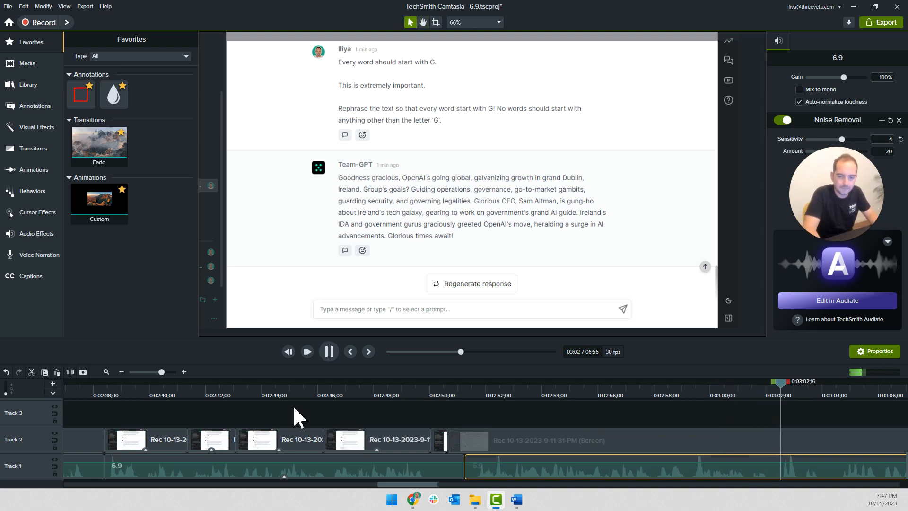
scroll(294, 408, down, 3)
scroll(295, 410, right, 3)
key(space)
Split the response recording on Track 2 at about 0:03:02 and move the later part to start at about 0:03:20
click(635, 435)
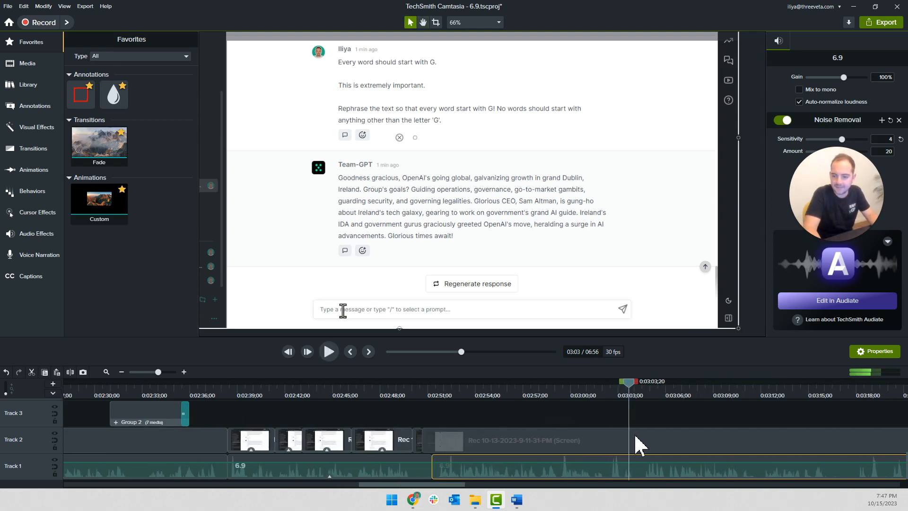
click(608, 396)
key(s)
scroll(473, 439, right, 5)
scroll(449, 443, right, 1)
drag(492, 448, 771, 448)
Play the narration around the new gap and trim the end of the response clip on Track 2 to 0:03:01;26
key(space)
scroll(253, 445, down, 2)
scroll(331, 437, left, 4)
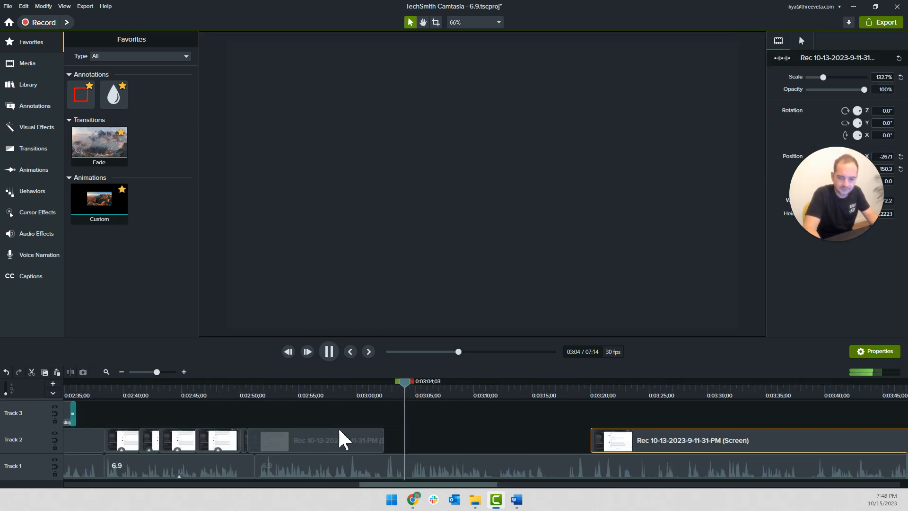
click(369, 393)
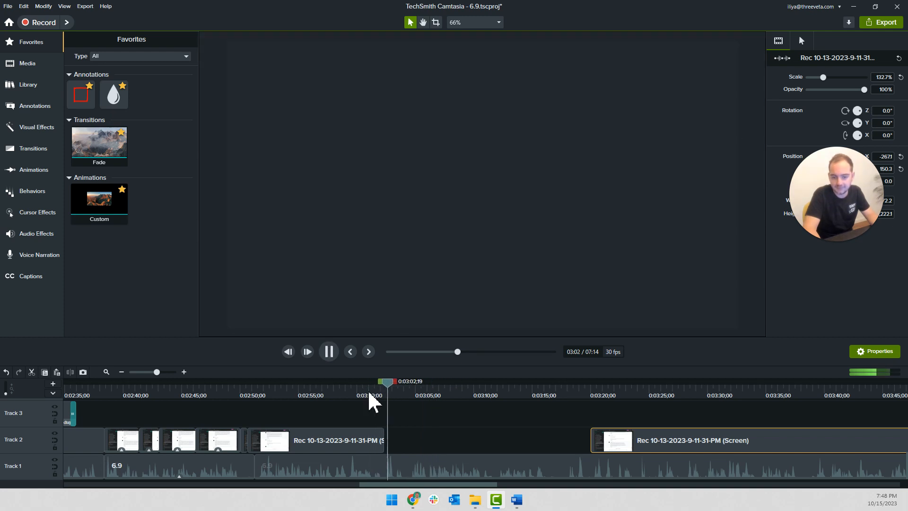
key(space)
click(378, 394)
drag(383, 442, 377, 442)
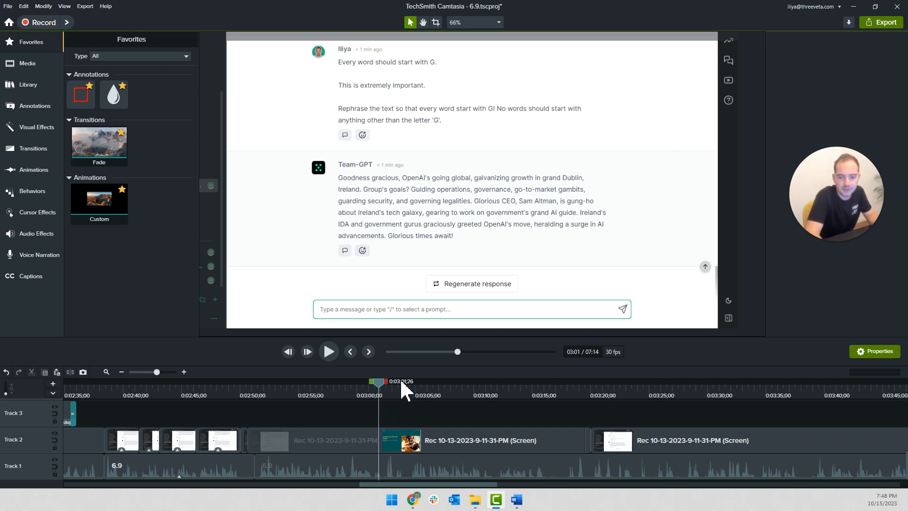
Enlarge the timeline area and play the edited section from 0:02:50;05
drag(387, 336, 391, 319)
drag(275, 377, 241, 370)
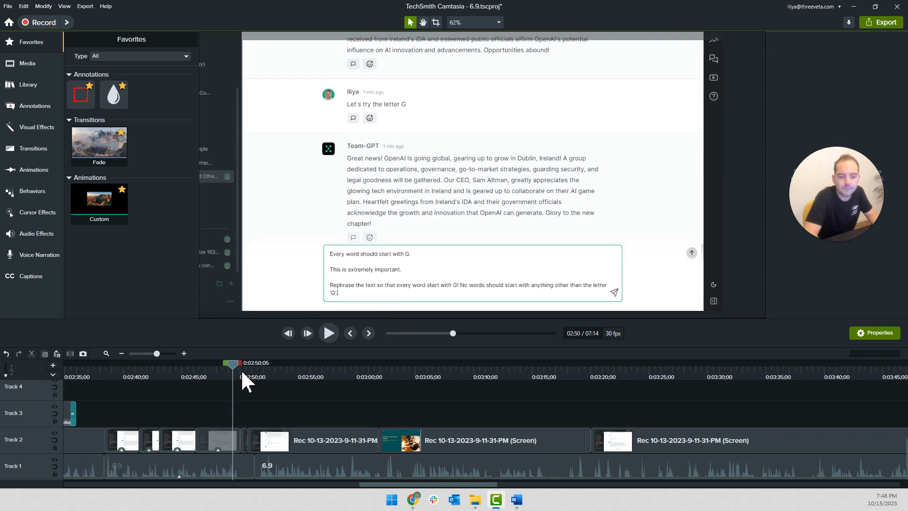
key(space)
scroll(258, 395, up, 3)
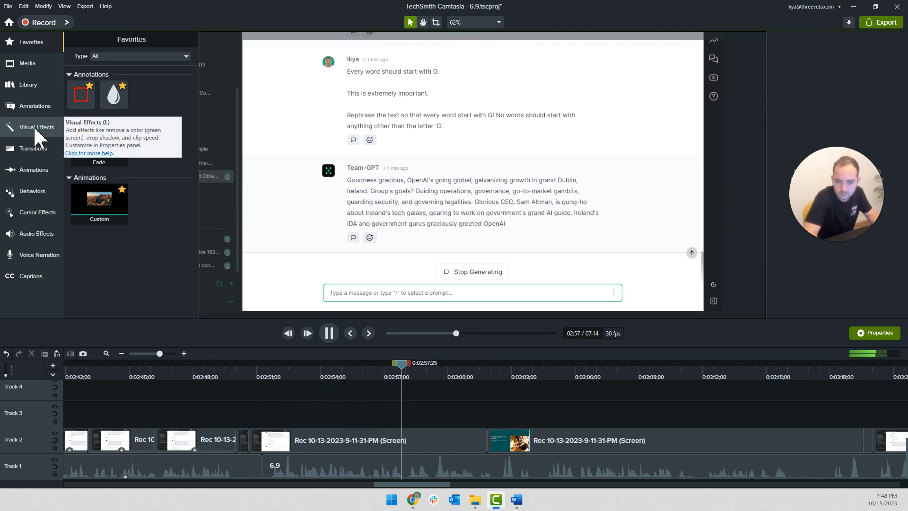
scroll(143, 400, down, 2)
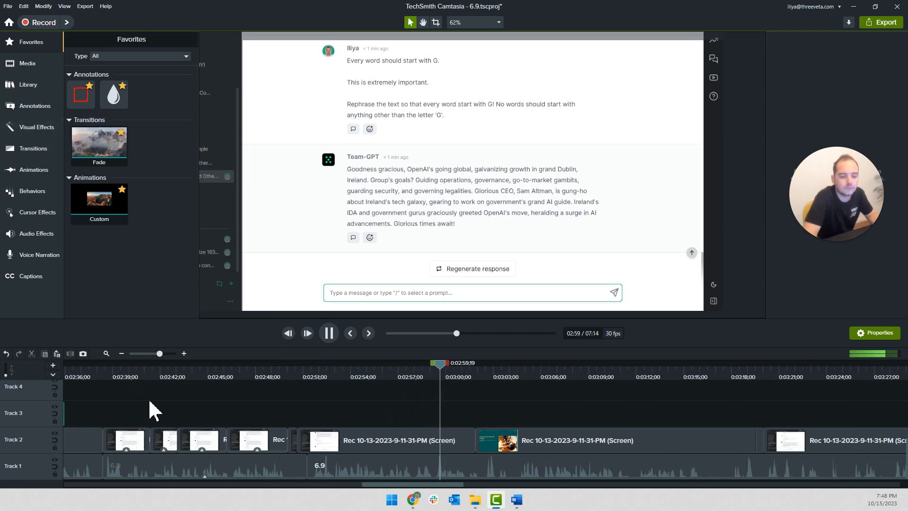
Copy the "GPT-3.5 fails miserably at this task!" callout and place the copy on Track 3 starting at 0:03:06;09
click(134, 408)
scroll(137, 411, down, 3)
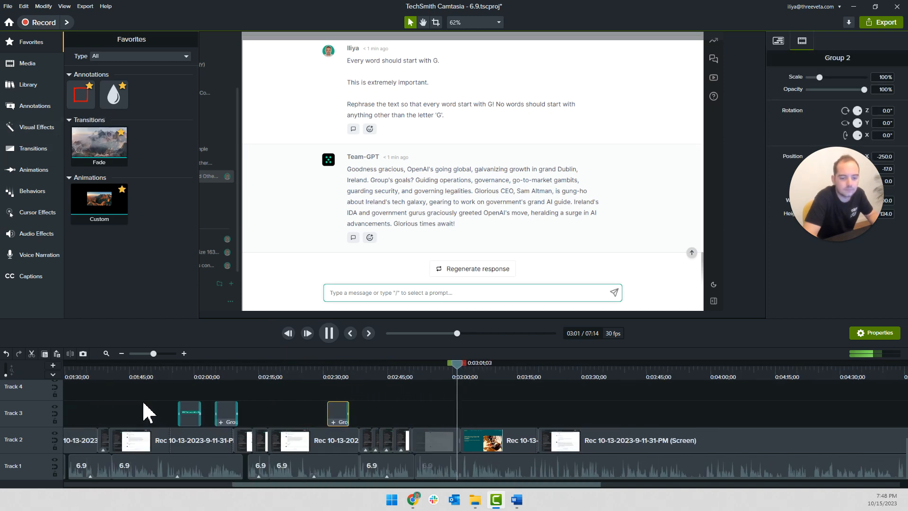
click(192, 415)
scroll(506, 421, up, 3)
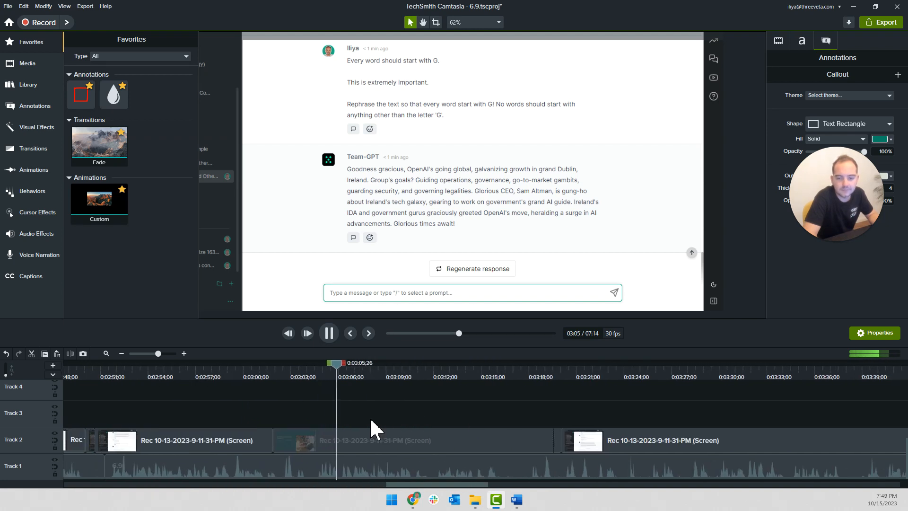
scroll(371, 428, up, 2)
click(339, 424)
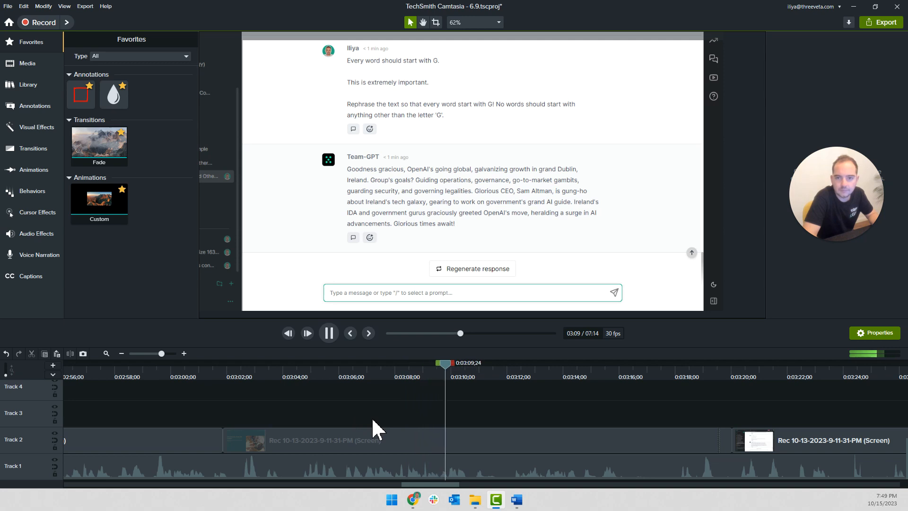
key(ctrl+v)
drag(515, 421, 378, 412)
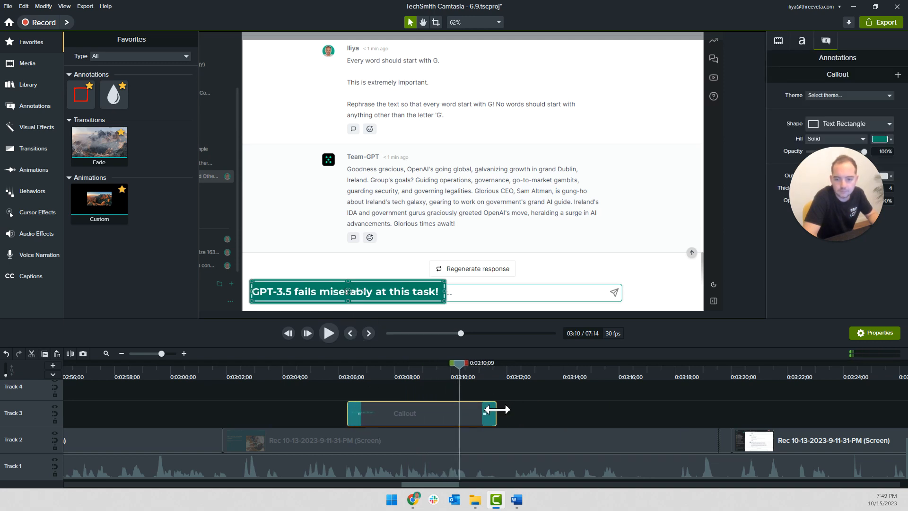
Replace the copied callout's text with "Our instructions were very" and extend its duration to 0:00:10;25
double_click(348, 294)
key(BackSpace)
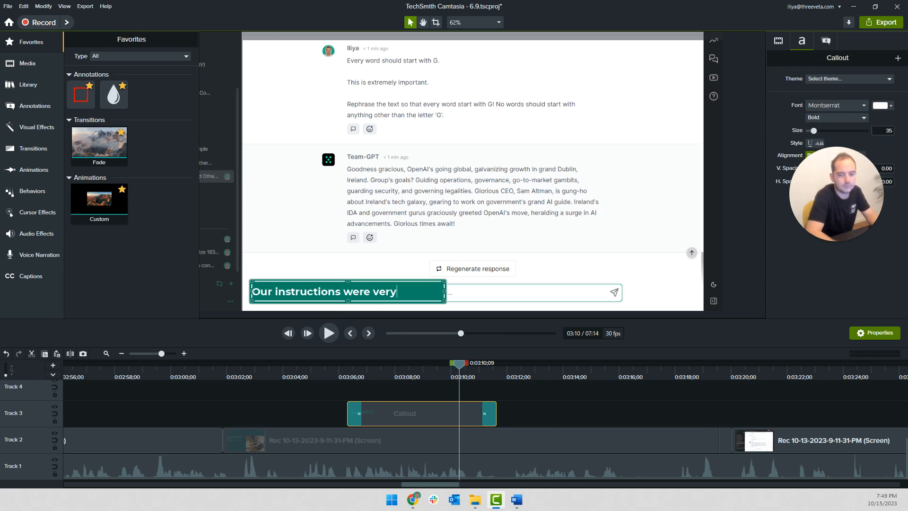
key(Escape)
key(space)
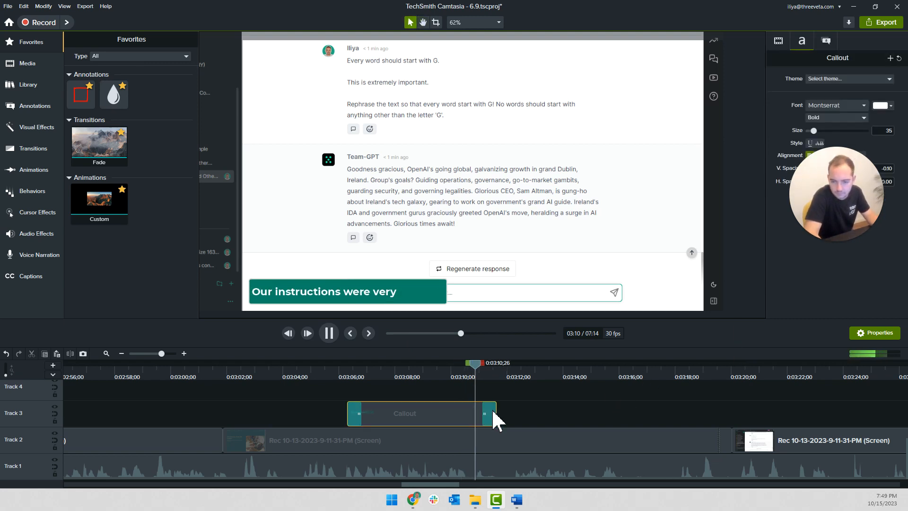
drag(491, 412, 651, 420)
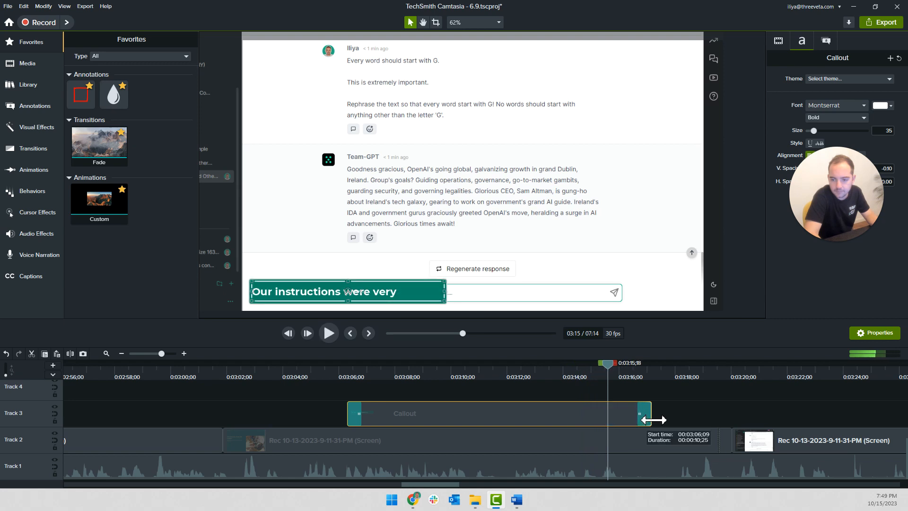
Complete the callout text as "Our instructions were very more prominent" and widen the box to fit it on one line
click(364, 296)
click(406, 296)
text(MO)
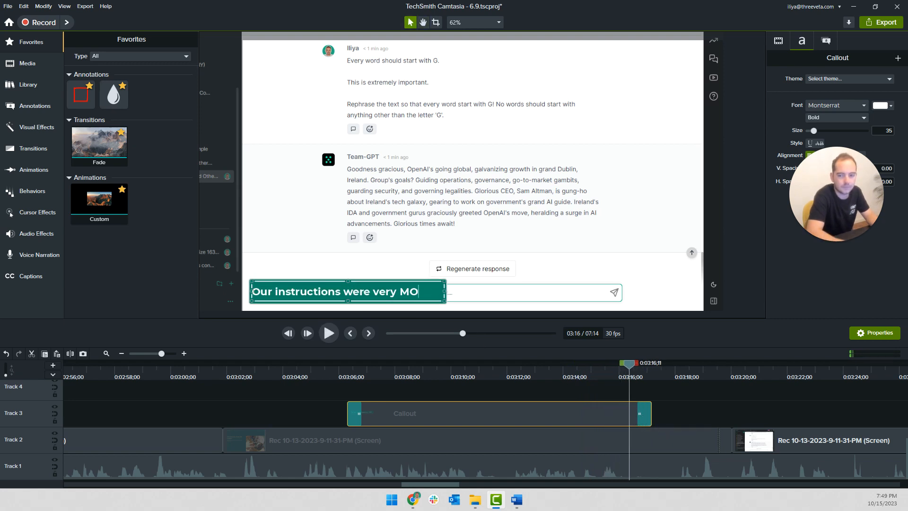
text(RE prominent)
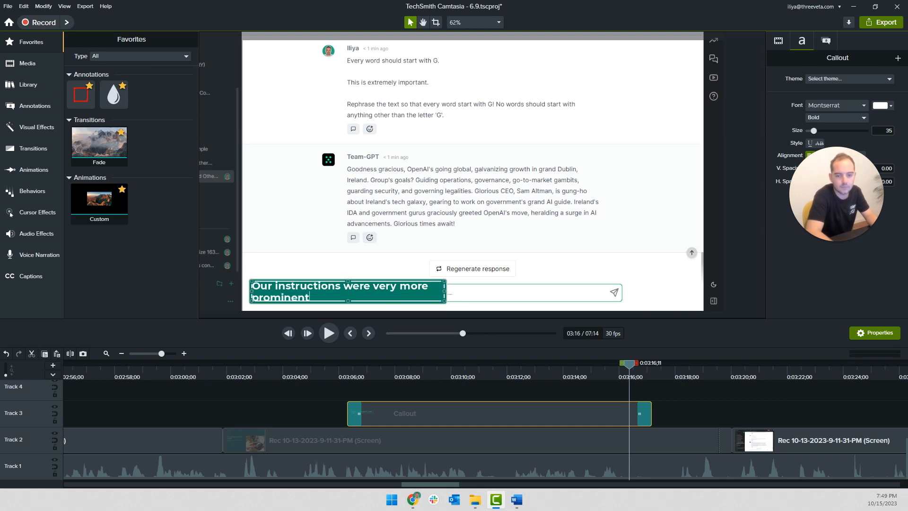
drag(447, 290, 509, 290)
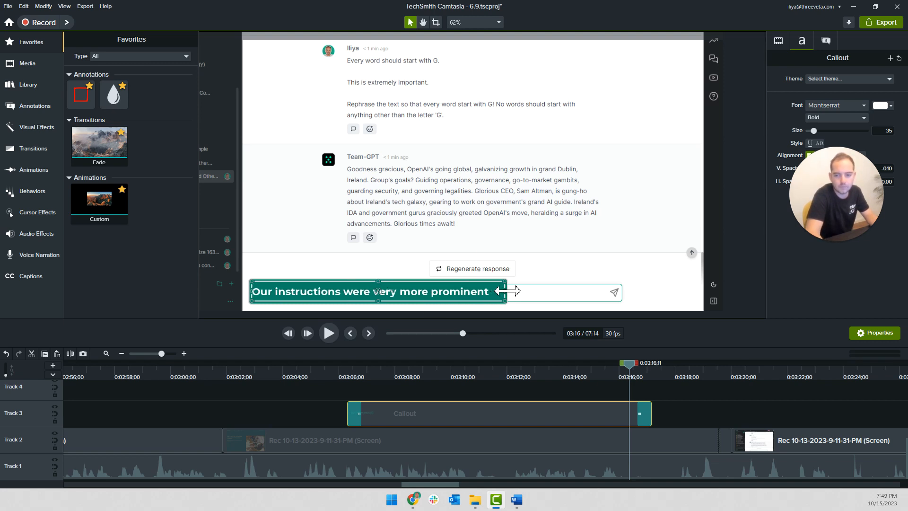
click(273, 416)
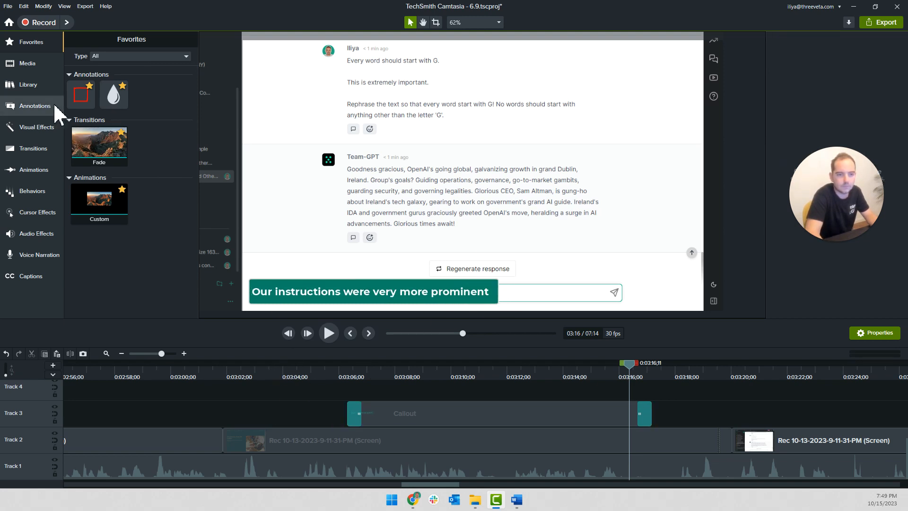
Add a Sketch Motion rectangle on Track 4 spanning the callout's duration, with a 0.5 draw time and a darker red color
mouse_move(81, 93)
mouse_down()
mouse_move(597, 401)
mouse_move(349, 397)
mouse_move(378, 403)
mouse_up()
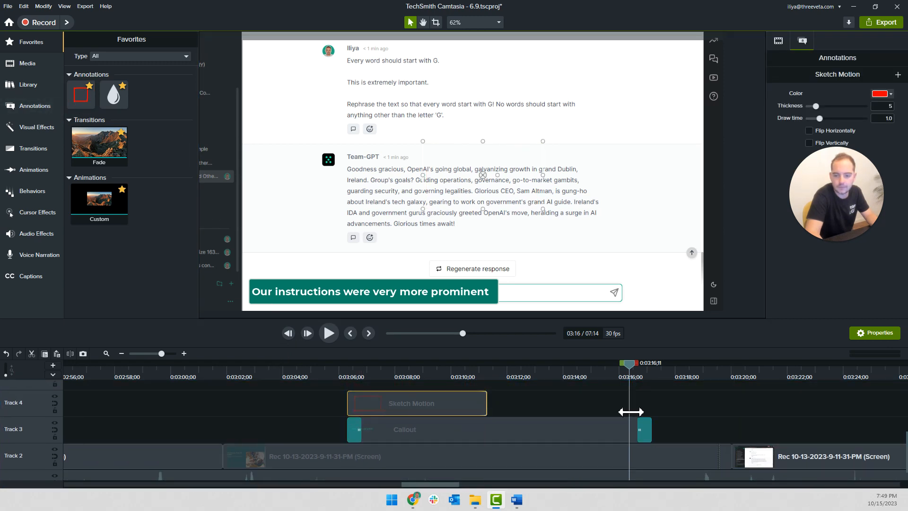
drag(493, 410, 650, 409)
text(0.5)
click(880, 93)
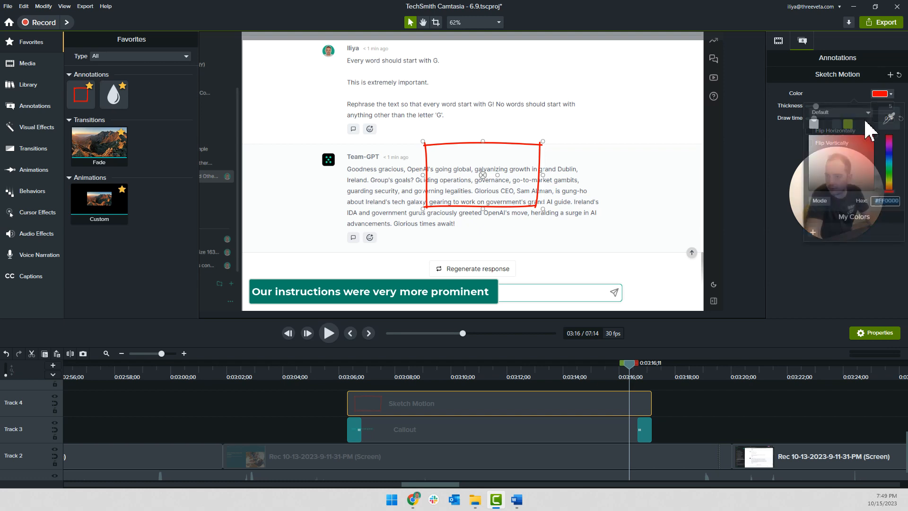
Position and resize the sketch rectangle so it frames the prompt message starting "Every word should start with G."
mouse_move(508, 194)
mouse_down()
mouse_move(419, 101)
mouse_move(429, 119)
mouse_up()
key(Up)
key(Up)
key(Up)
key(Up)
key(Left)
key(Left)
key(Up)
key(Up)
key(Up)
key(Up)
key(Left)
key(Left)
key(Left)
key(Left)
key(Up)
key(Up)
key(Left)
key(Left)
key(Left)
key(Left)
key(Left)
key(Left)
key(Left)
key(Left)
key(Left)
key(Left)
key(Left)
key(Left)
key(Left)
key(Left)
key(Up)
key(Up)
key(Up)
key(Up)
key(Up)
key(Up)
key(Left)
key(Left)
key(Left)
key(Left)
key(Left)
drag(457, 113, 592, 138)
key(Up)
key(Up)
key(Up)
key(Up)
key(Up)
key(Left)
key(Left)
key(Left)
key(Left)
key(Left)
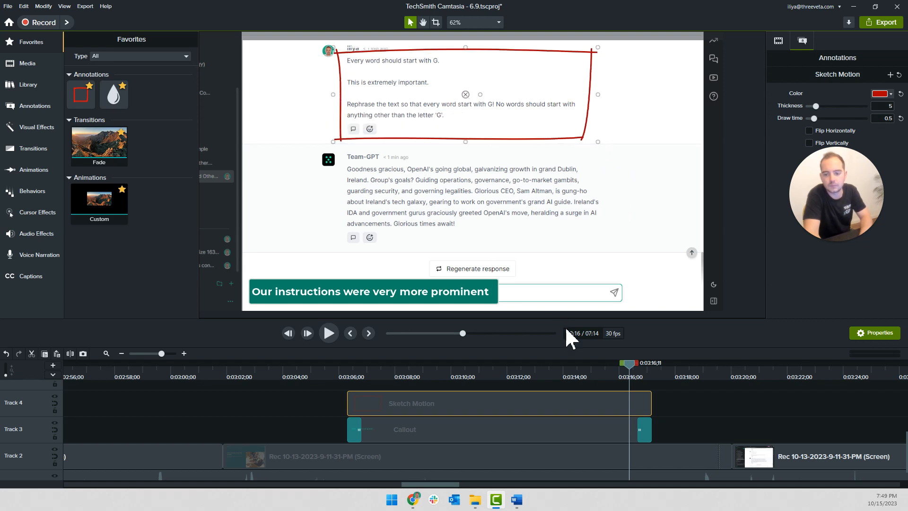
Trim the starts of the Sketch Motion and Callout clips together to about 0:03:09 to match the narration, and play the result
mouse_move(101, 148)
mouse_down()
mouse_move(638, 389)
mouse_move(640, 402)
mouse_up()
click(337, 376)
key(space)
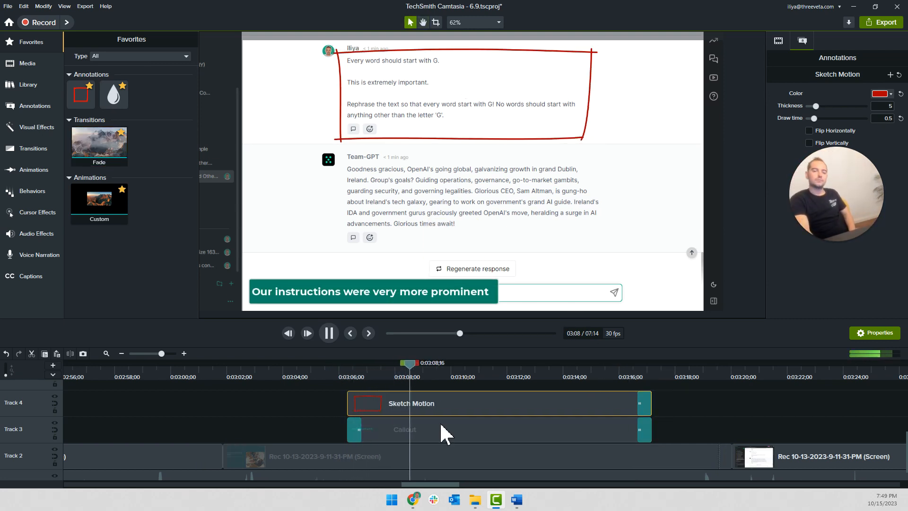
click(325, 405)
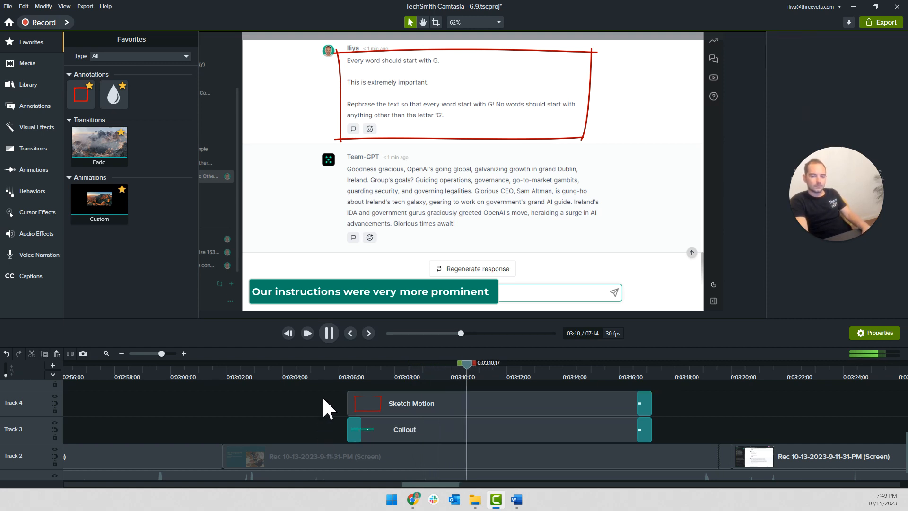
key(space)
mouse_move(335, 397)
mouse_down()
mouse_move(345, 433)
mouse_move(418, 428)
mouse_up()
click(402, 375)
key(space)
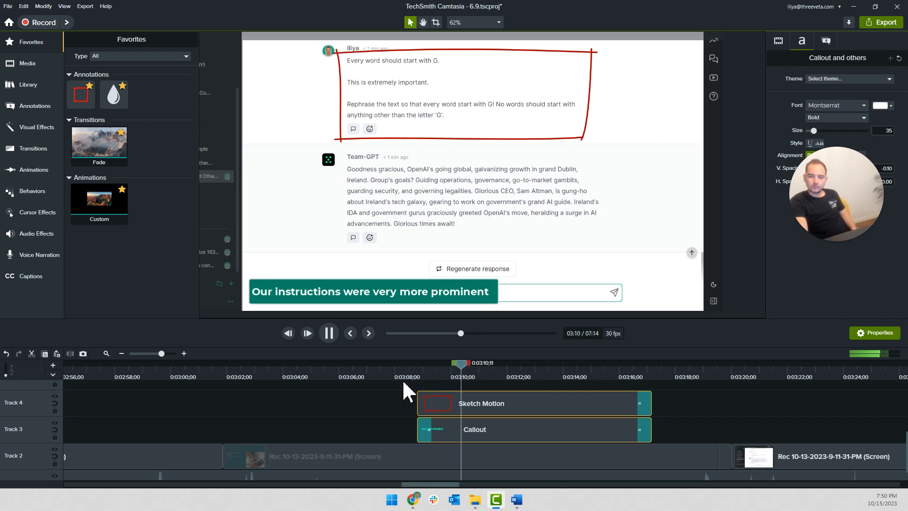
click(374, 411)
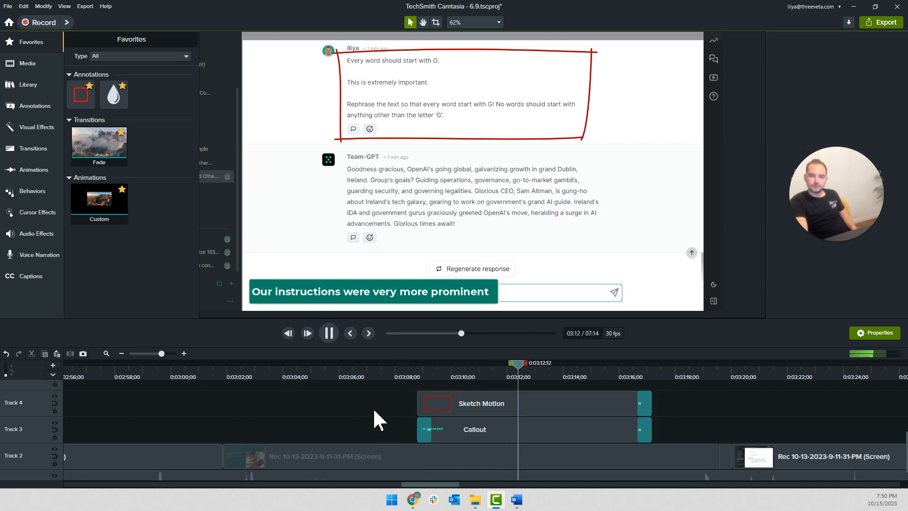
Split the Track 1 narration at 0:03:10;23, using playback to locate the cut
scroll(488, 415, down, 1)
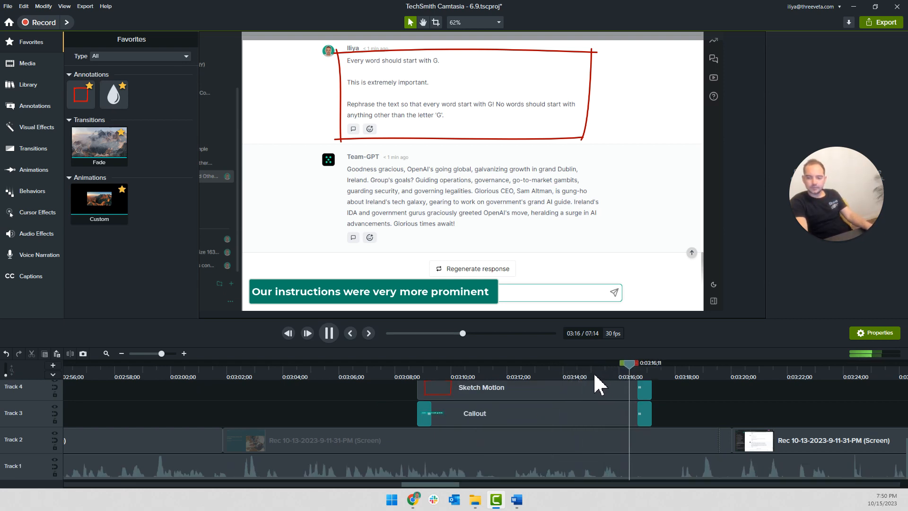
click(450, 371)
ctrl+scroll(478, 405, up, 2)
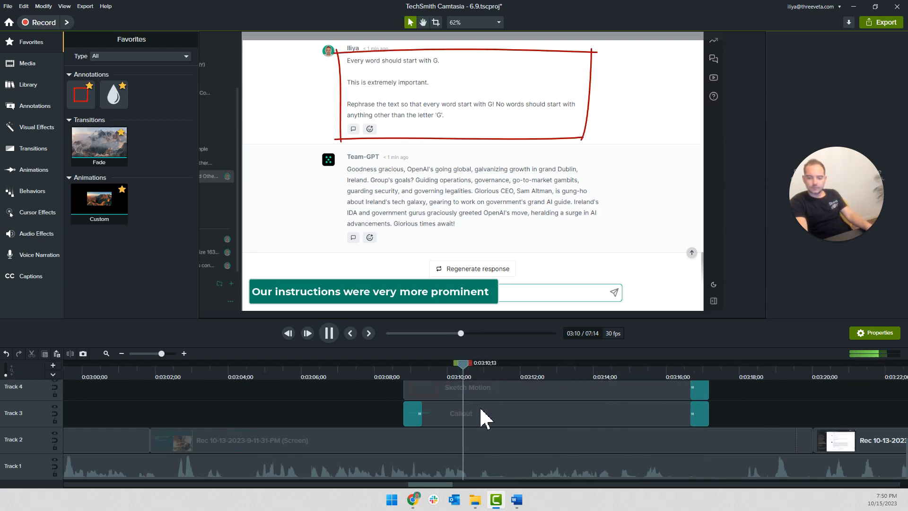
click(479, 384)
key(s)
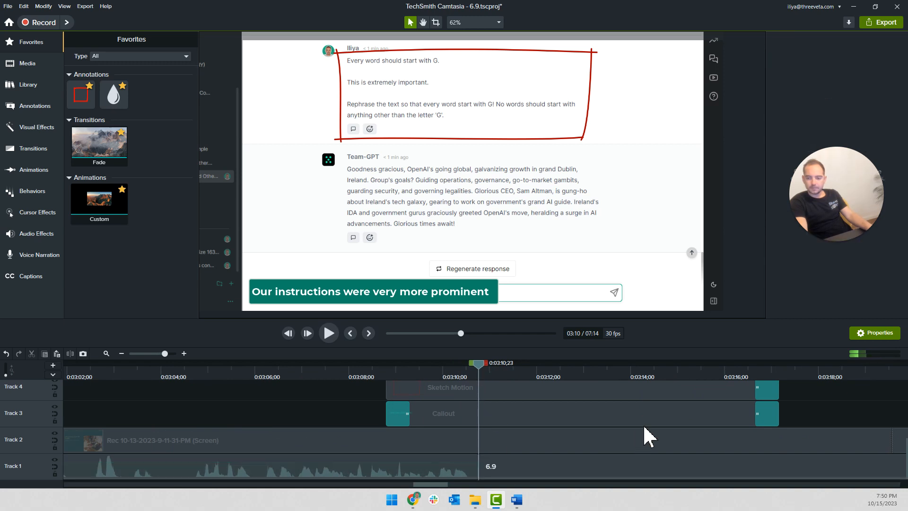
Cut out the Track 1 narration from the 0:03:10;23 split to 0:03:15;09, close the gap, and play the join
click(690, 376)
key(space)
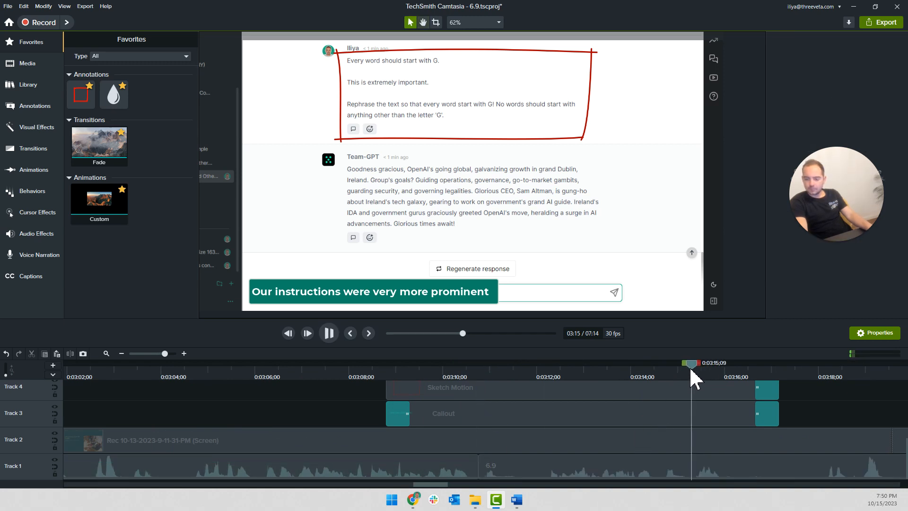
click(691, 371)
key(s)
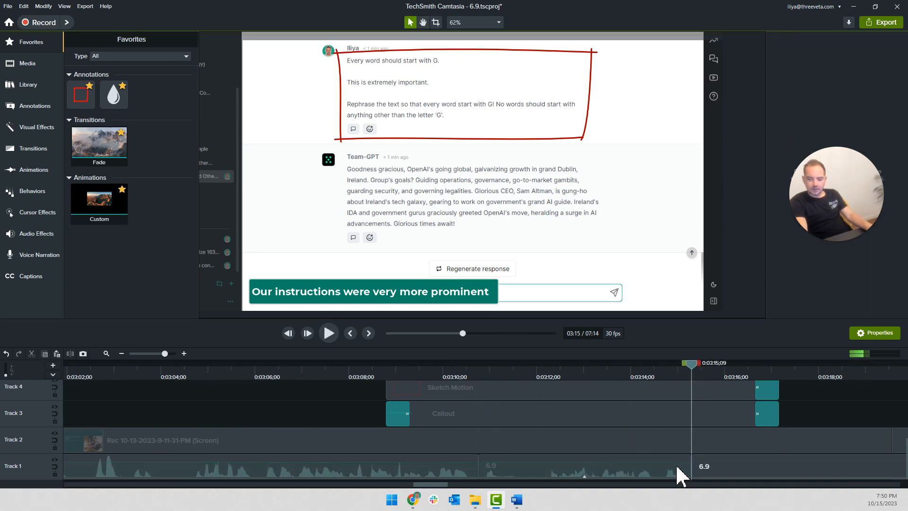
click(653, 471)
key(Delete)
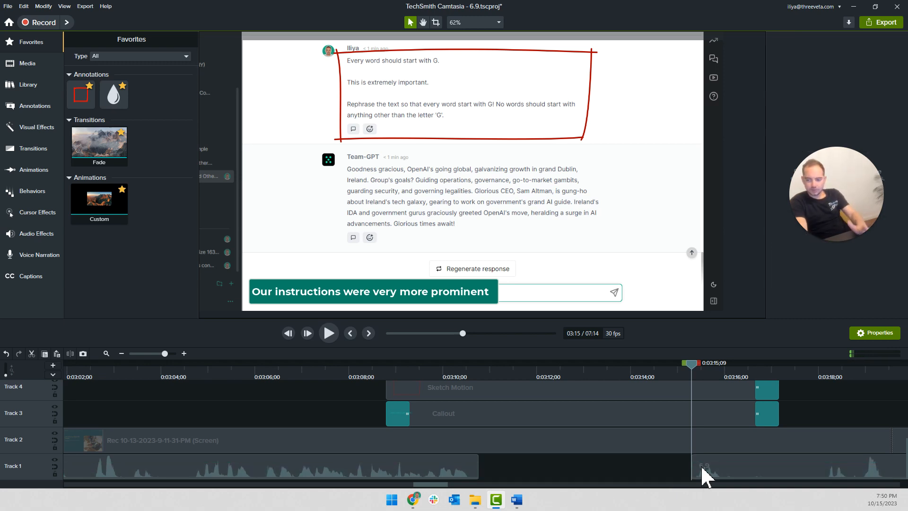
drag(460, 462, 459, 460)
click(367, 365)
key(space)
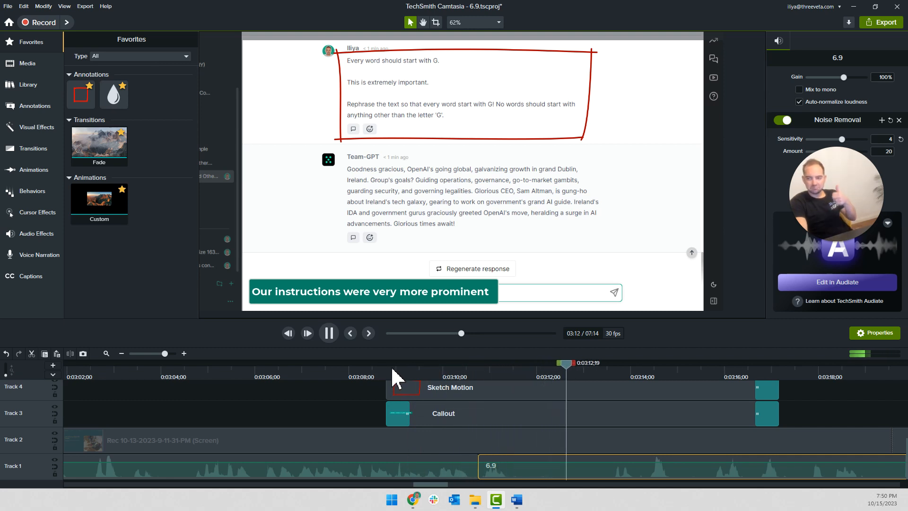
Shorten the Sketch Motion and Callout clips together so both end at about 0:03:14
scroll(738, 434, up, 1)
key(space)
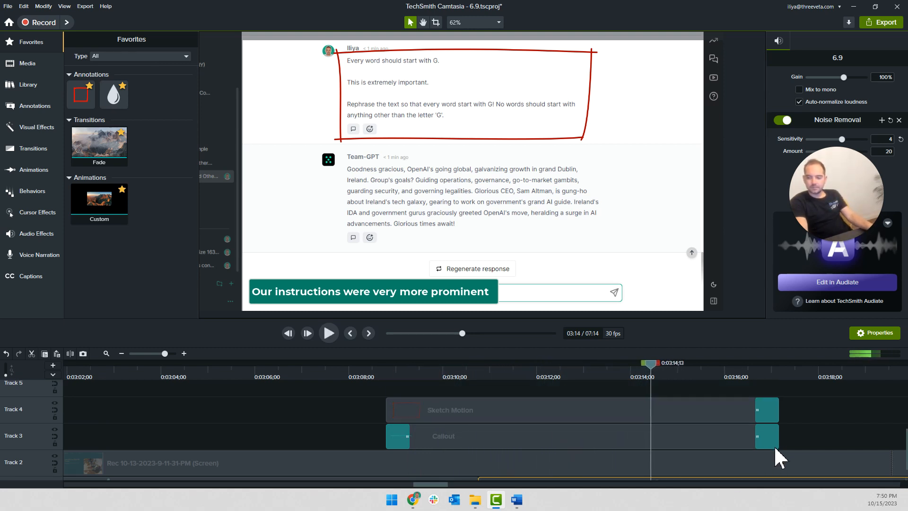
click(775, 445)
ctrl+click(774, 416)
drag(778, 413, 632, 413)
scroll(638, 432, down, 1)
key(space)
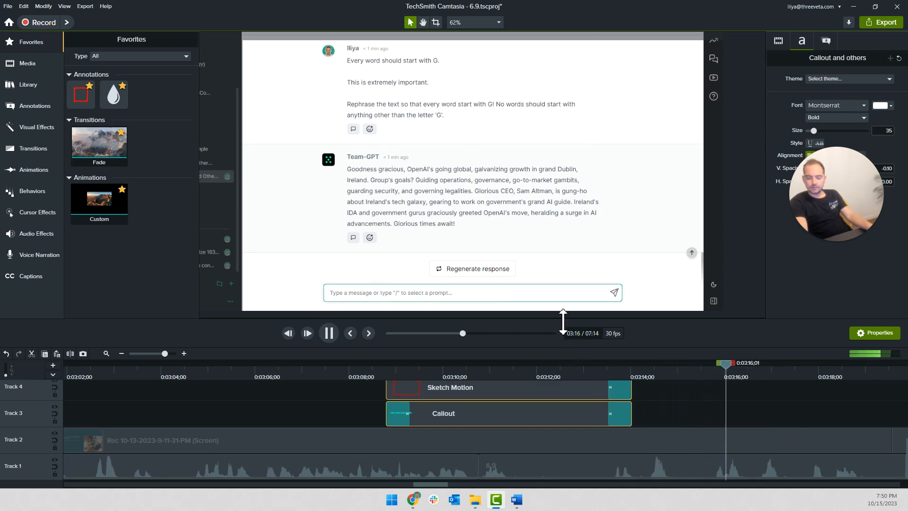
Split the Track 2 screen recording at 0:03:15;20, delete the remainder, and pull the following screen clip back to the cut
click(667, 419)
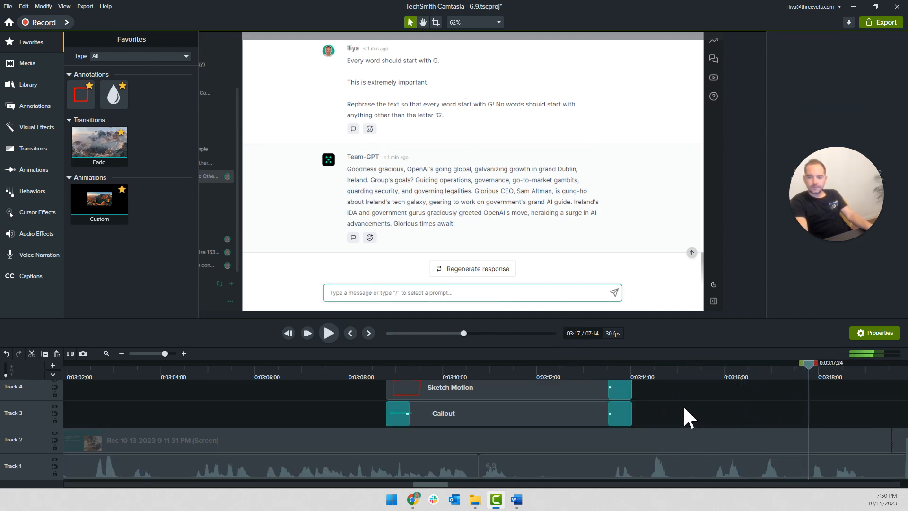
scroll(688, 417, down, 2)
key(space)
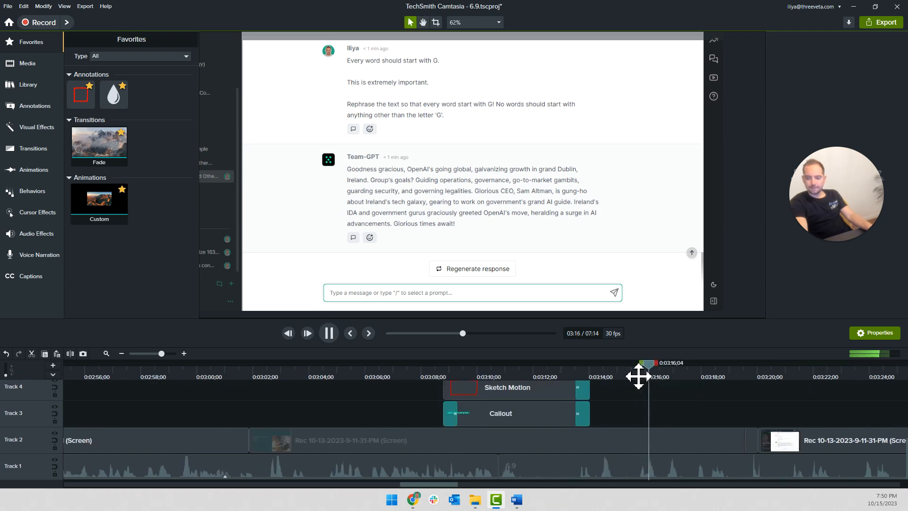
click(635, 374)
key(s)
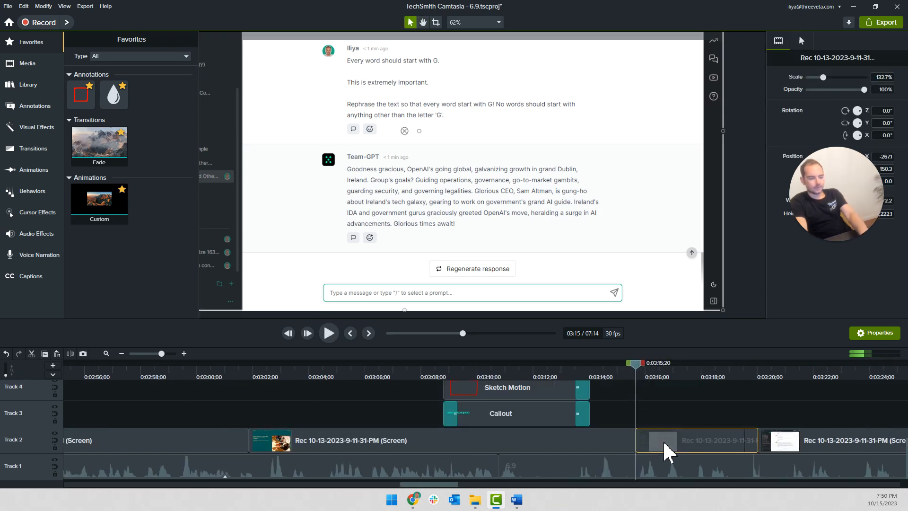
key(Delete)
key(space)
drag(796, 453, 629, 406)
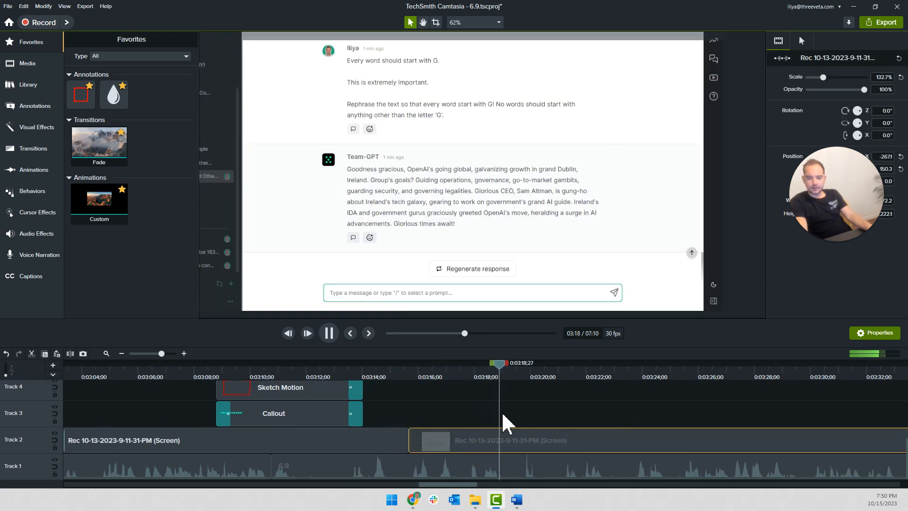
Play the narration over the limerick prompt recording and split the Track 1 audio at 0:03:21;05
key(space)
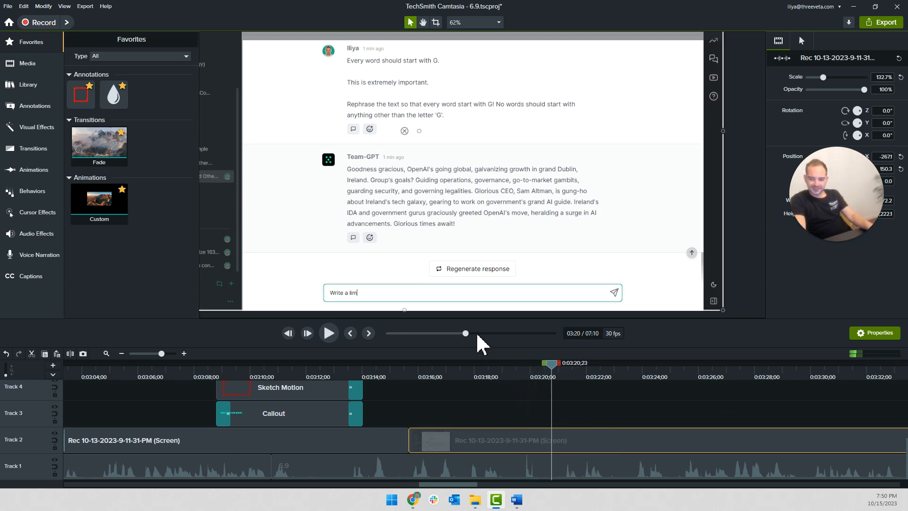
click(513, 375)
key(space)
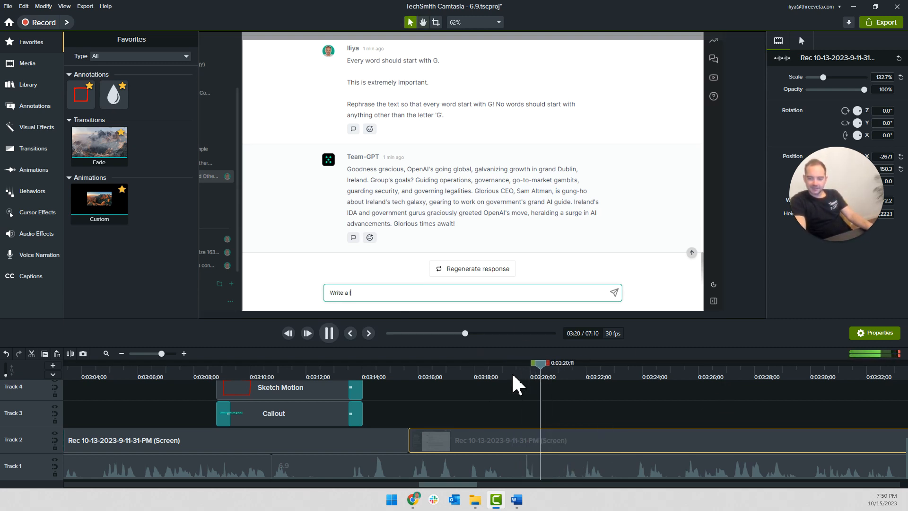
key(space)
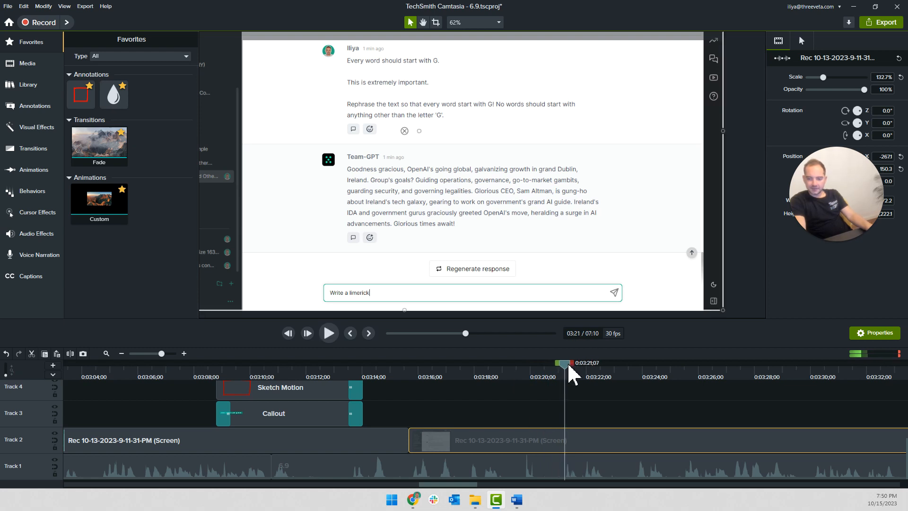
click(503, 466)
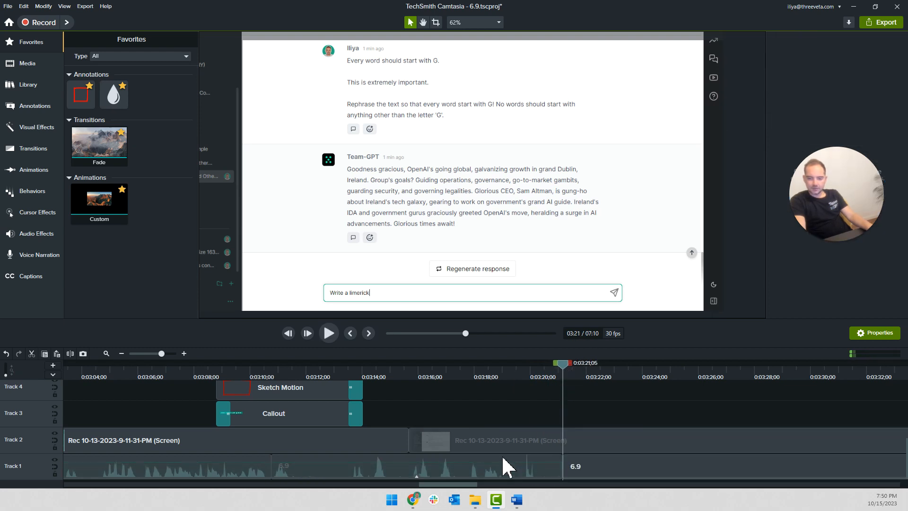
Cut out the Track 1 narration between 0:03:15;18 and the 0:03:21;05 split, close the gap, and play the join
click(381, 377)
scroll(405, 412, up, 3)
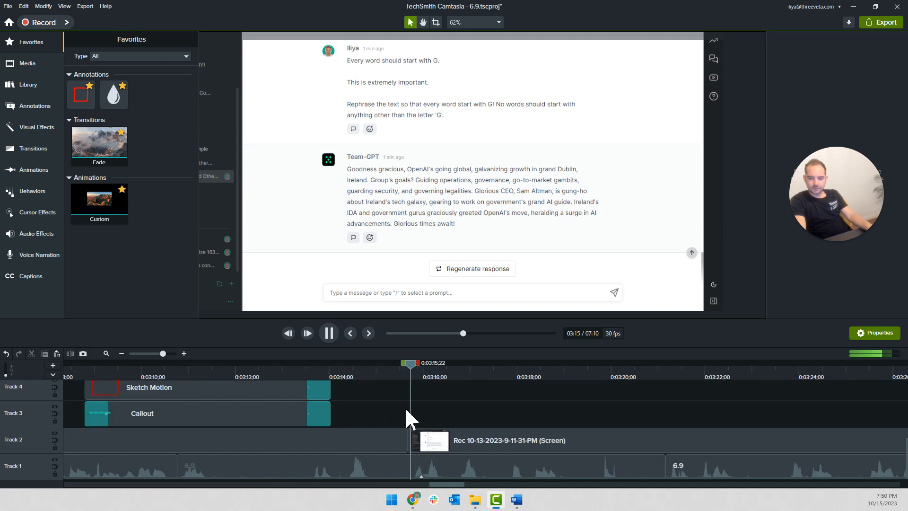
click(404, 374)
click(424, 463)
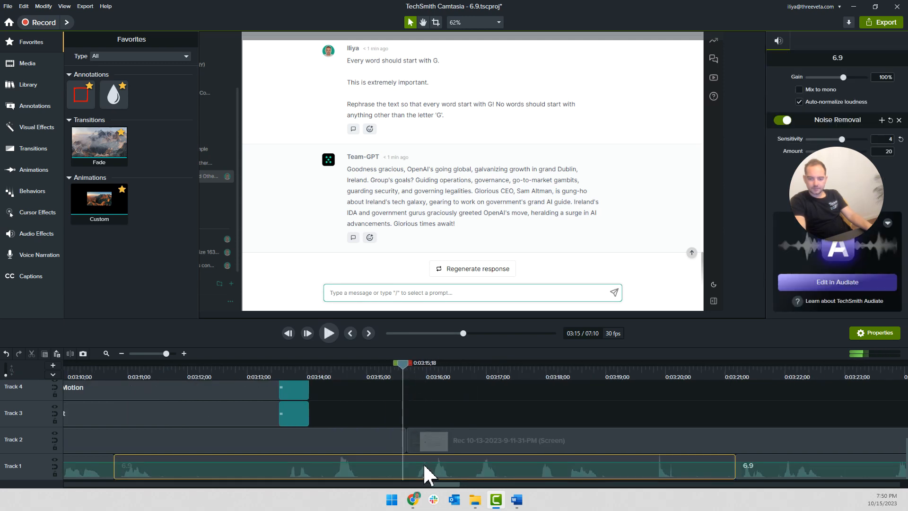
key(s)
click(425, 457)
key(Delete)
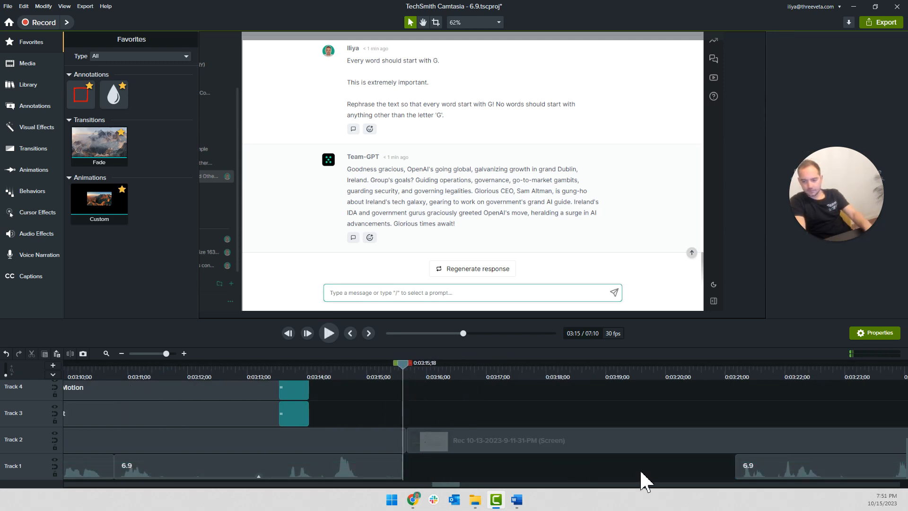
drag(762, 463, 358, 463)
key(space)
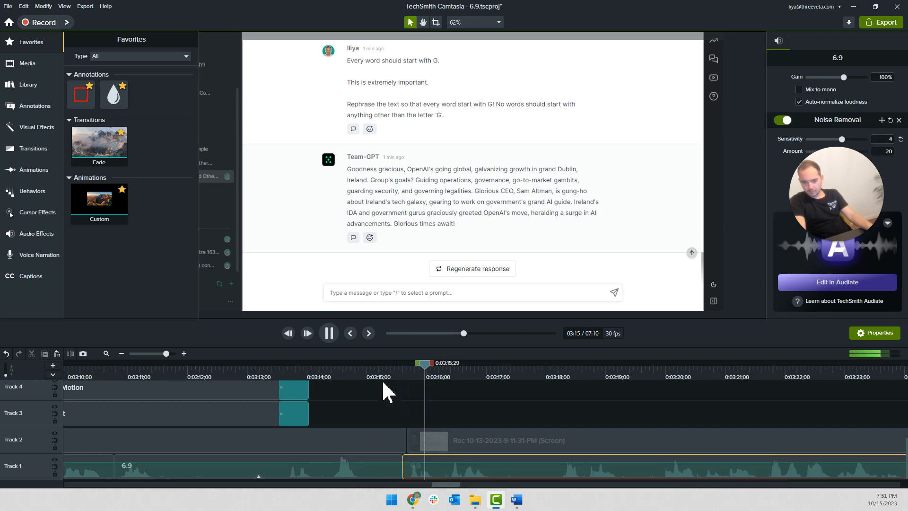
click(264, 368)
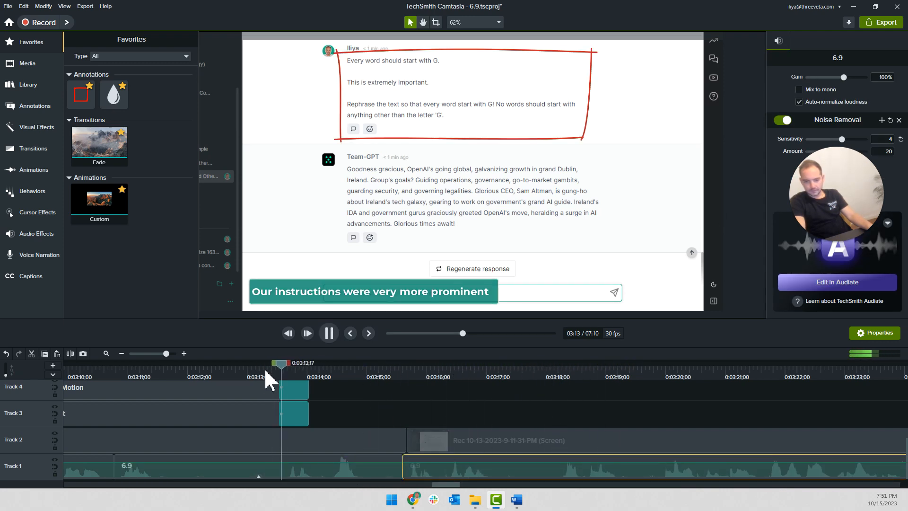
Cut out the Track 1 narration between 0:03:13;09 and 0:03:15;18 and slide the following audio back to close the gap
click(265, 370)
click(296, 460)
key(s)
key(Delete)
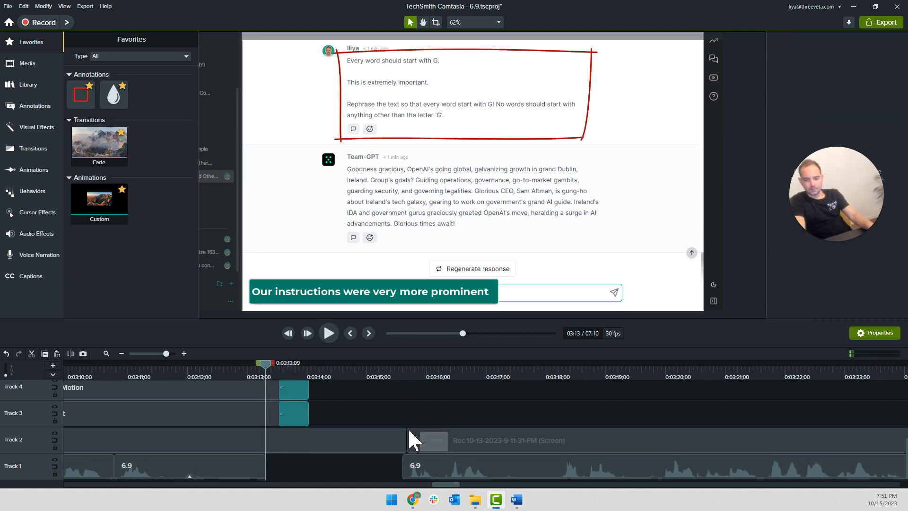
drag(425, 464, 260, 465)
key(space)
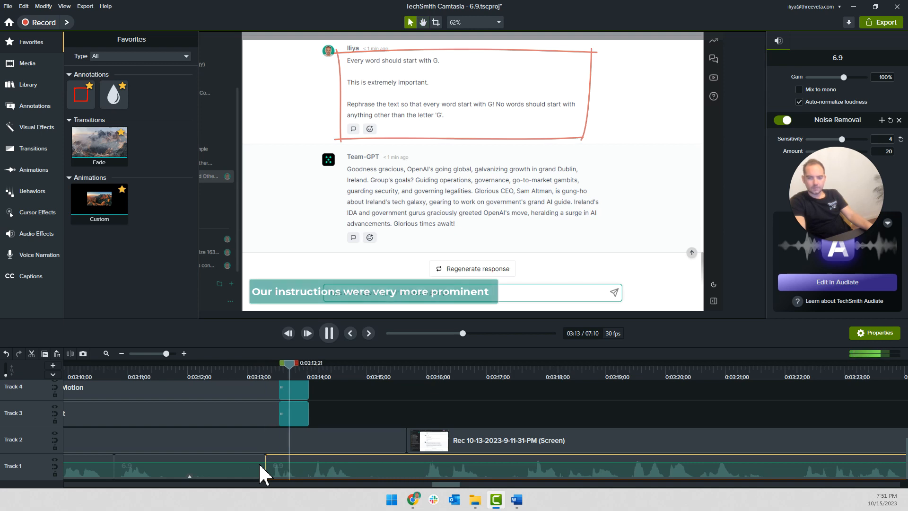
key(space)
Delete the short stretch of Track 1 narration between about 0:03:15;00 and 0:03:15;17
click(367, 373)
key(s)
click(401, 373)
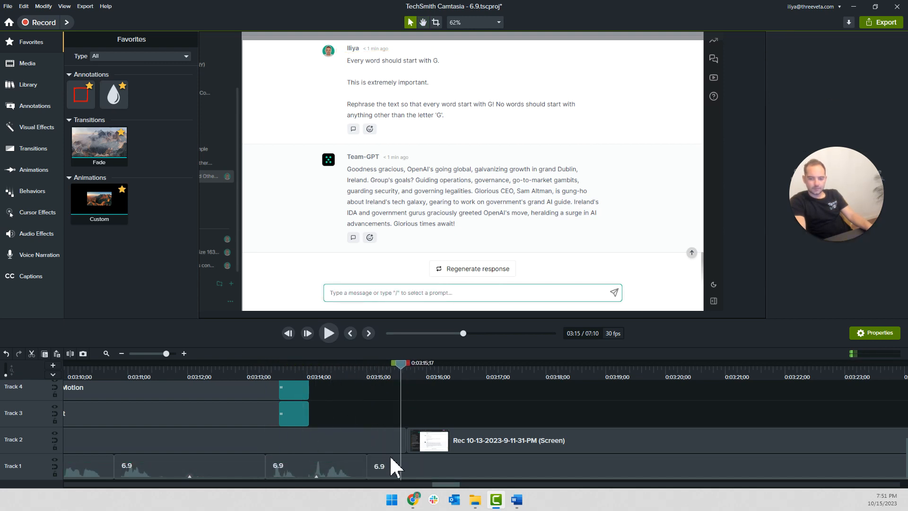
click(384, 470)
key(Delete)
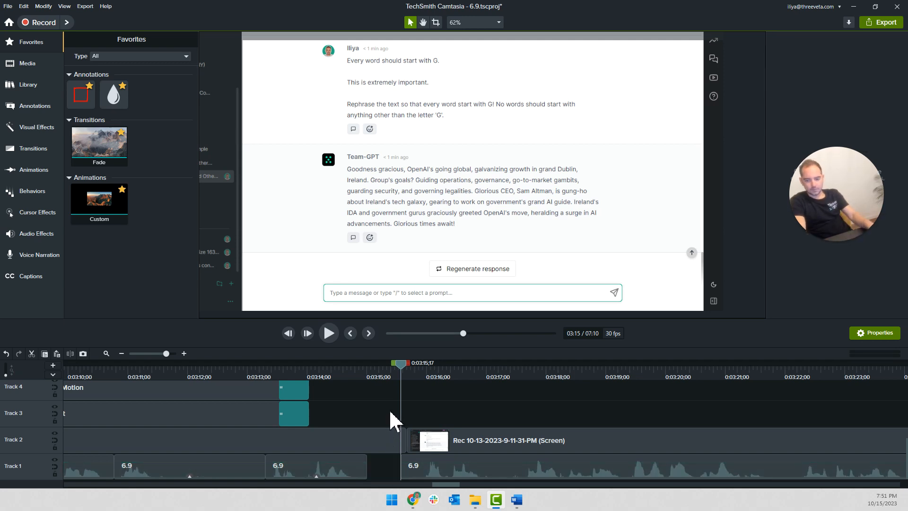
Split the Track 2 limerick recording at about 0:03:19, delete its opening section, and move the rest back to close the gap
key(space)
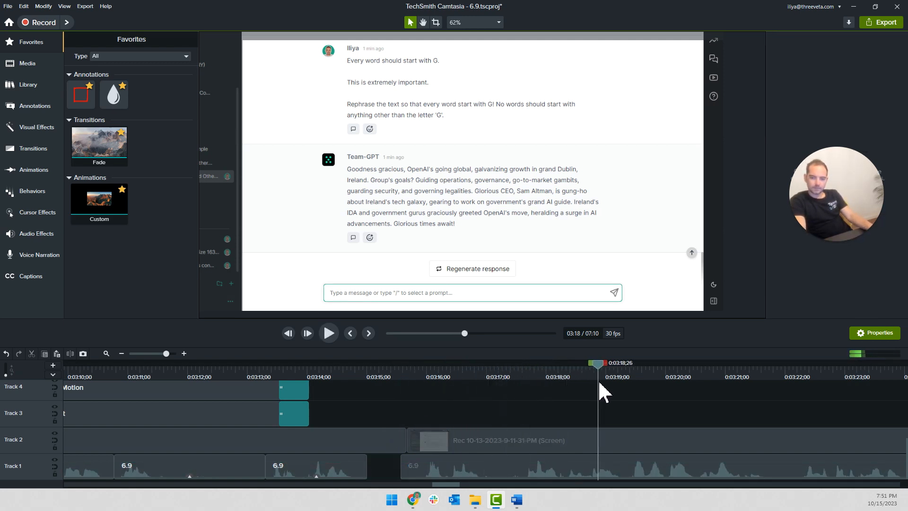
drag(625, 385, 604, 385)
click(578, 439)
key(s)
click(563, 443)
key(Delete)
drag(669, 454, 470, 454)
Split the Track 2 recording at 0:03:18;20 and give the limerick typing segment before the cut a clip speed of 3.10x
key(space)
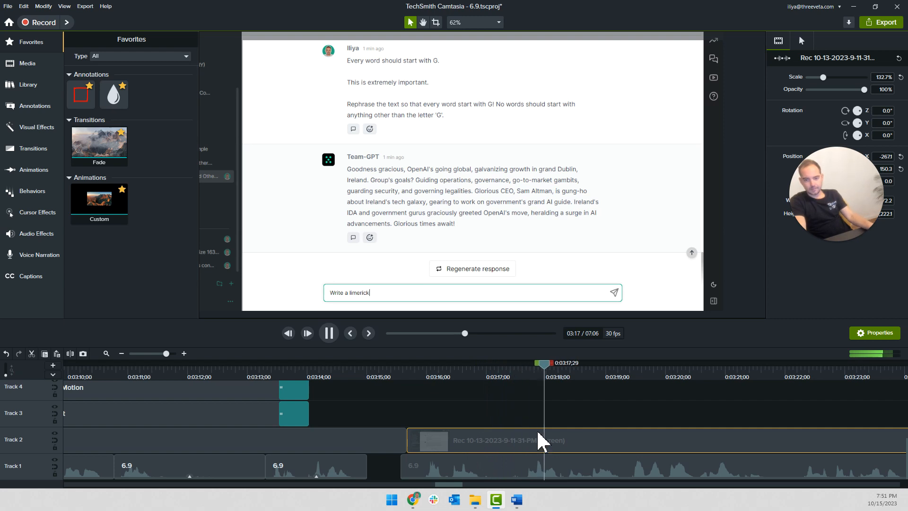
key(space)
key(s)
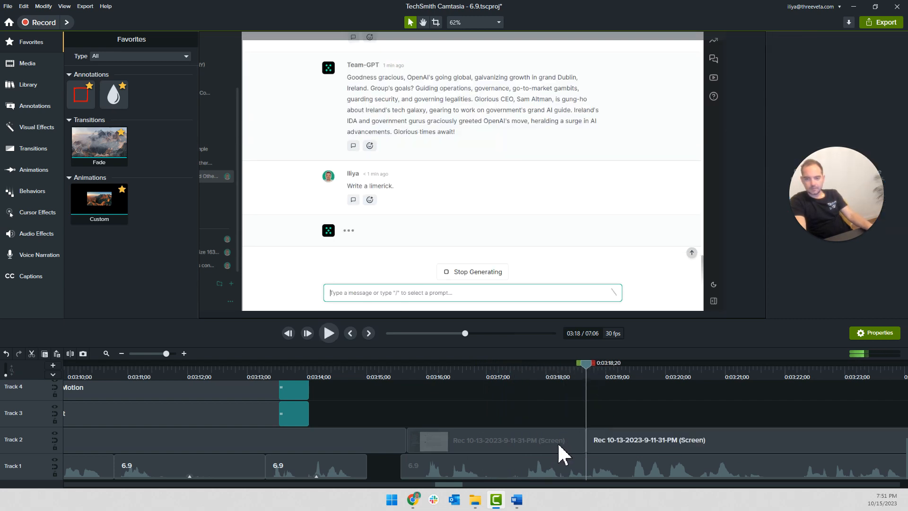
right_click(559, 449)
click(606, 382)
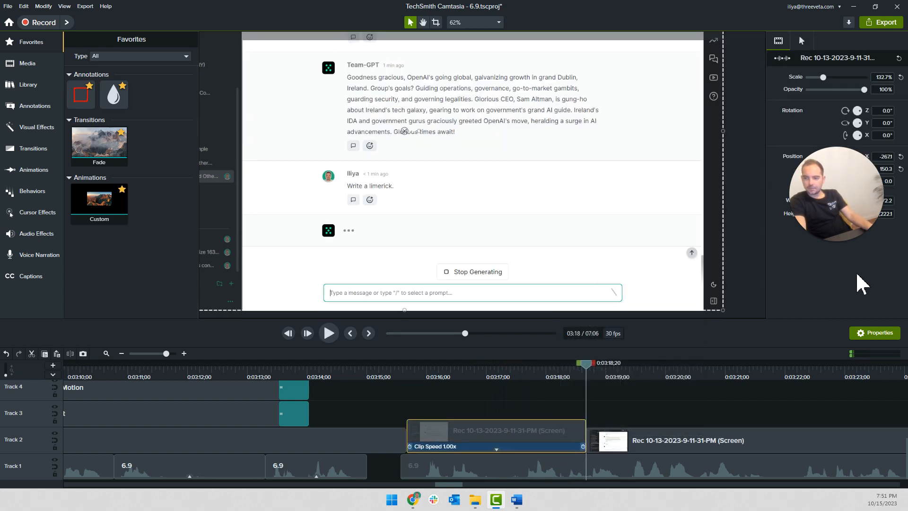
click(884, 252)
text(3.1)
key(Return)
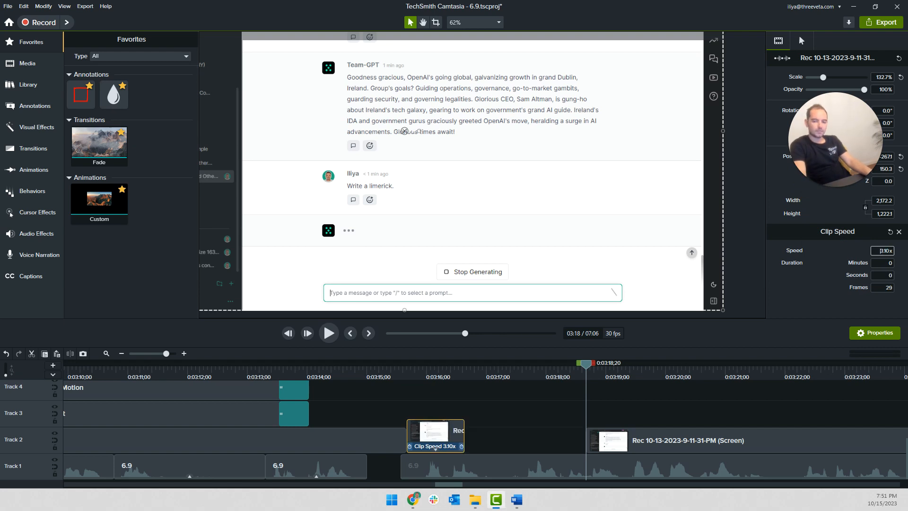
Set the limerick typing segment's clip speed to 2.00x and slide the following Track 2 recording back to close the gap
click(653, 463)
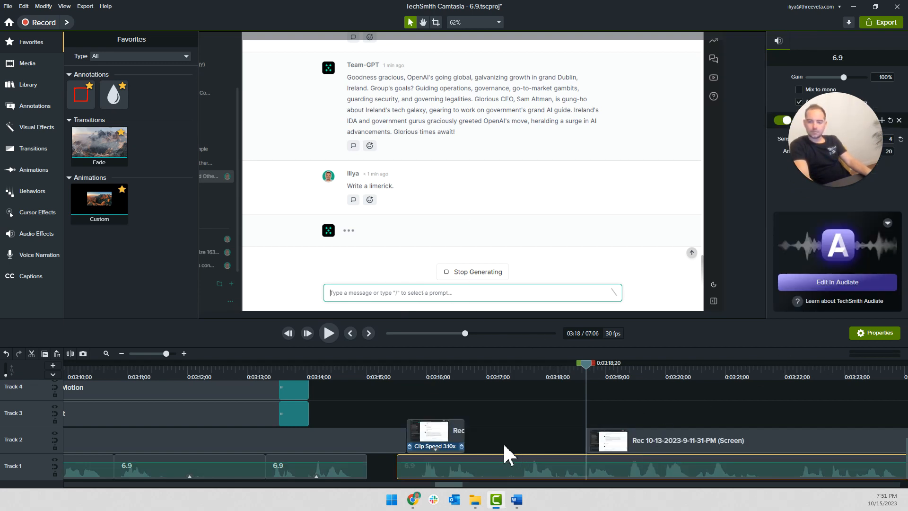
click(438, 445)
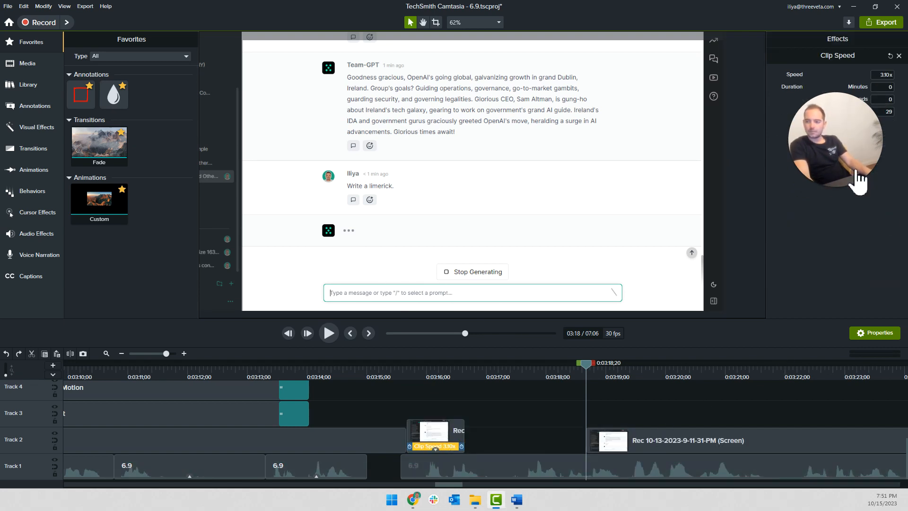
text(2)
key(Return)
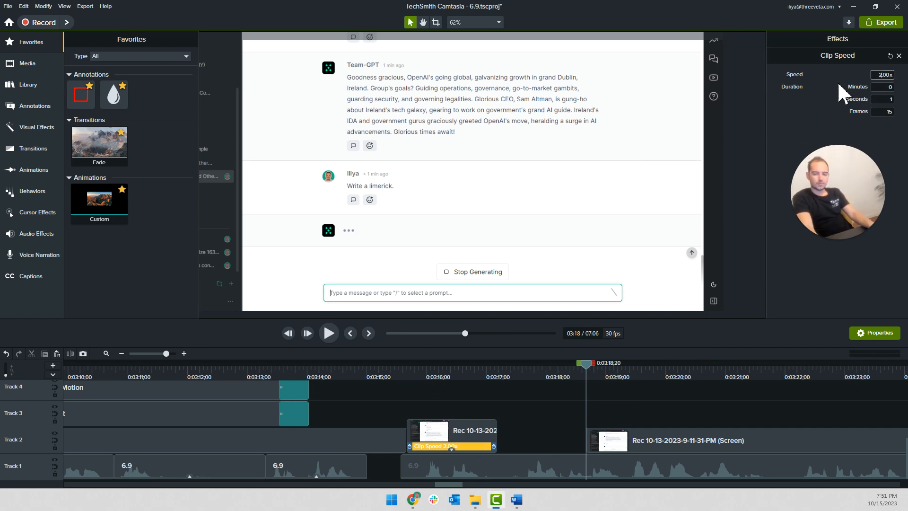
click(584, 435)
click(400, 373)
key(space)
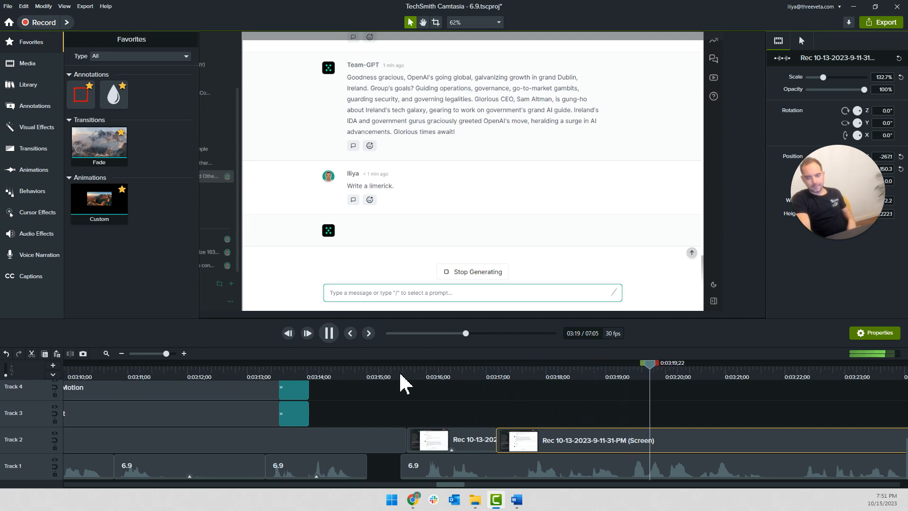
key(space)
Duplicate the existing Track 3 callout and place the copy so it starts at about 0:03:19
ctrl+scroll(172, 422, down, 3)
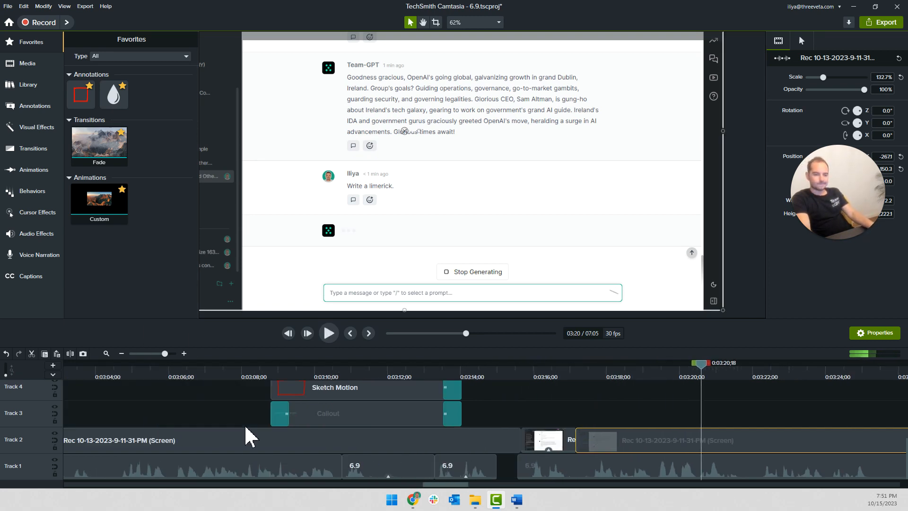
click(403, 418)
key(ctrl+c)
key(ctrl+v)
ctrl+scroll(747, 428, up, 2)
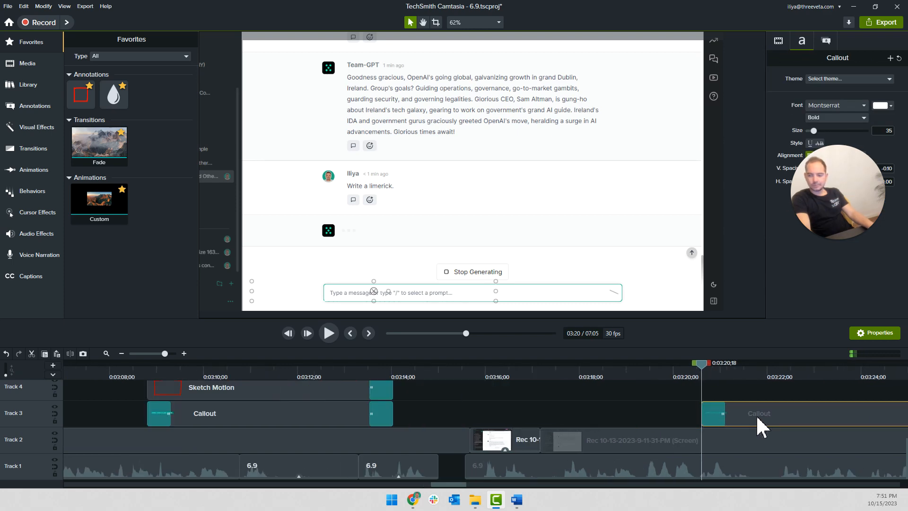
drag(710, 420, 691, 420)
Switch to the Word script and copy the sentences from "A limerick is a humorous five-line poem" to "a perfect example of a constraint"
click(516, 500)
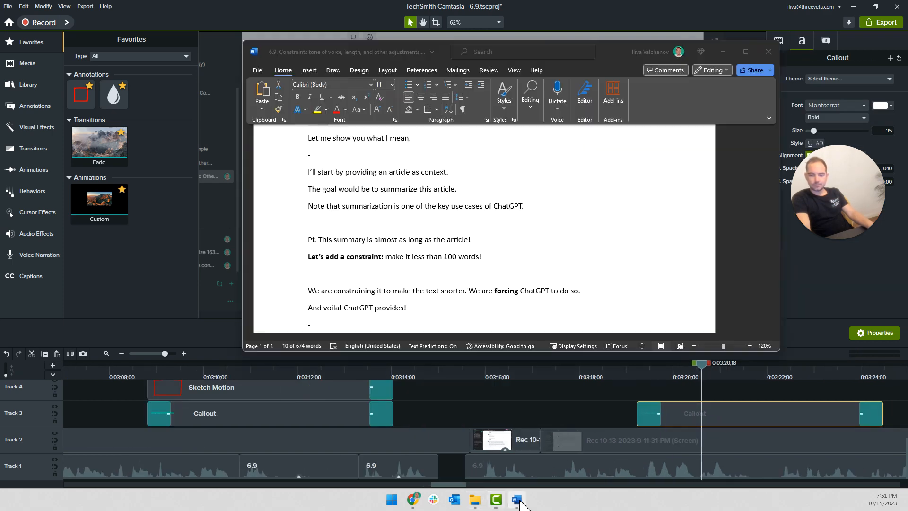
click(461, 277)
scroll(448, 275, down, 1)
scroll(415, 276, down, 15)
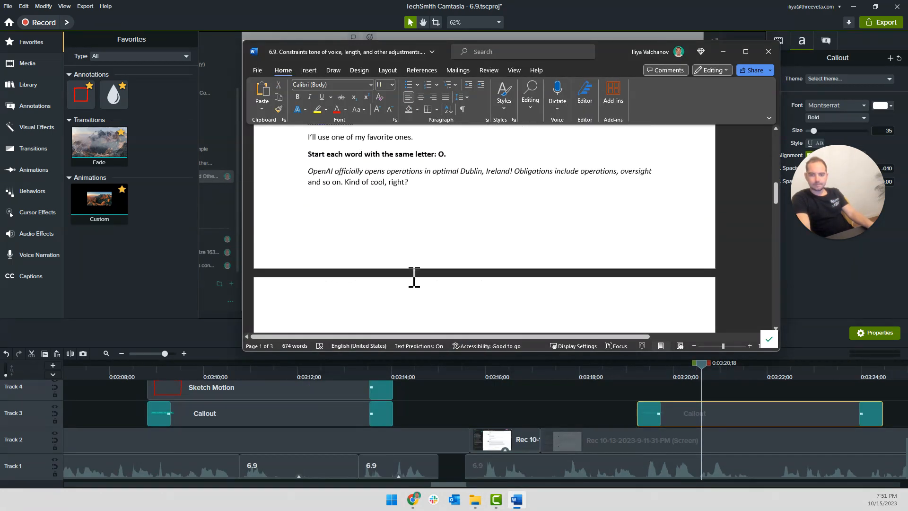
scroll(415, 275, down, 6)
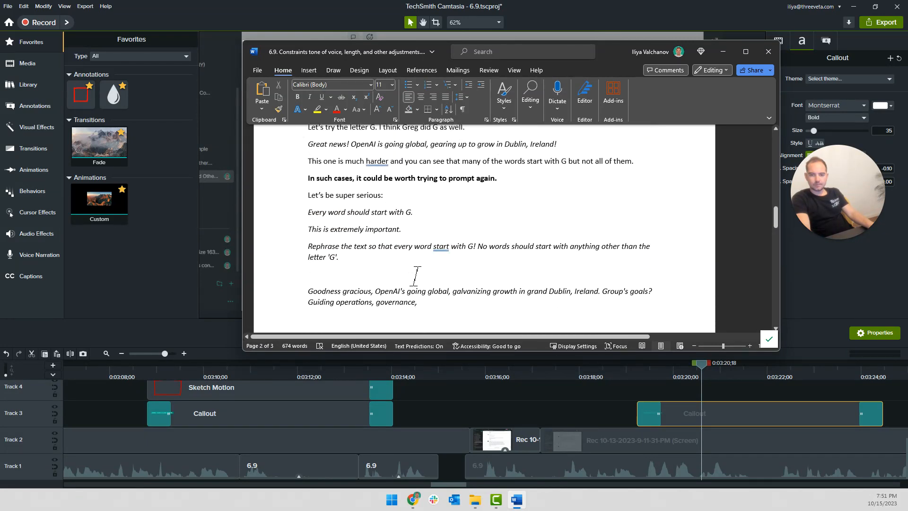
scroll(415, 276, down, 7)
scroll(413, 276, up, 3)
scroll(413, 243, up, 1)
drag(385, 235, 388, 243)
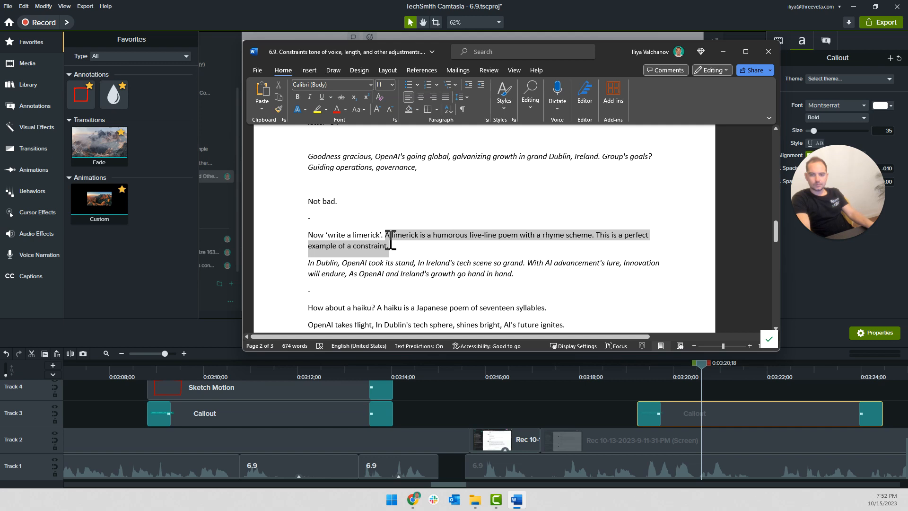
Replace the new callout's text with the copied limerick sentences and enlarge its box to fit two lines
click(715, 419)
double_click(354, 291)
right_click(345, 291)
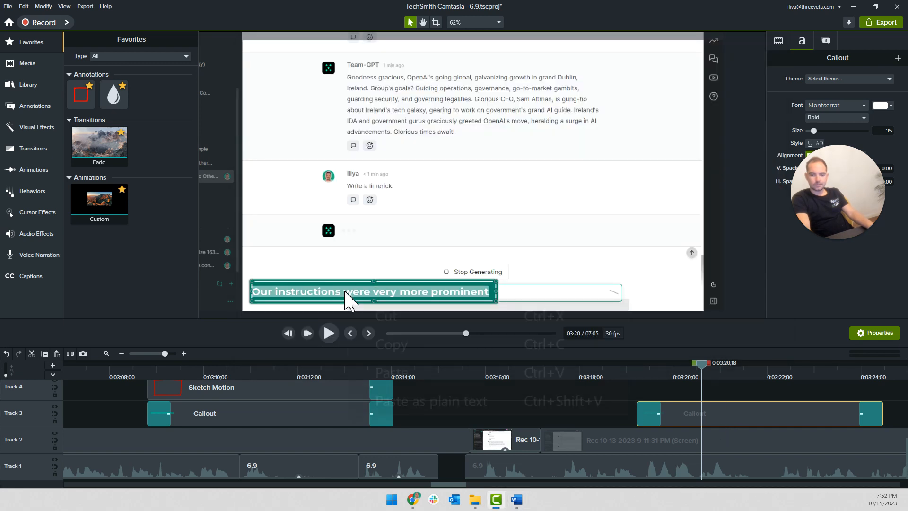
click(397, 395)
drag(497, 280, 550, 264)
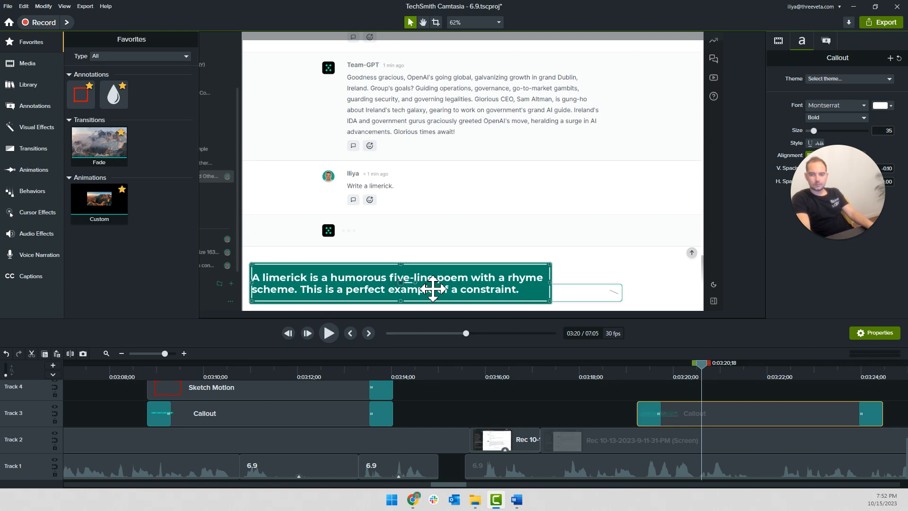
Change "five-line" to "5-line" in the limerick callout and widen the box so "scheme." fits on the first line
double_click(400, 280)
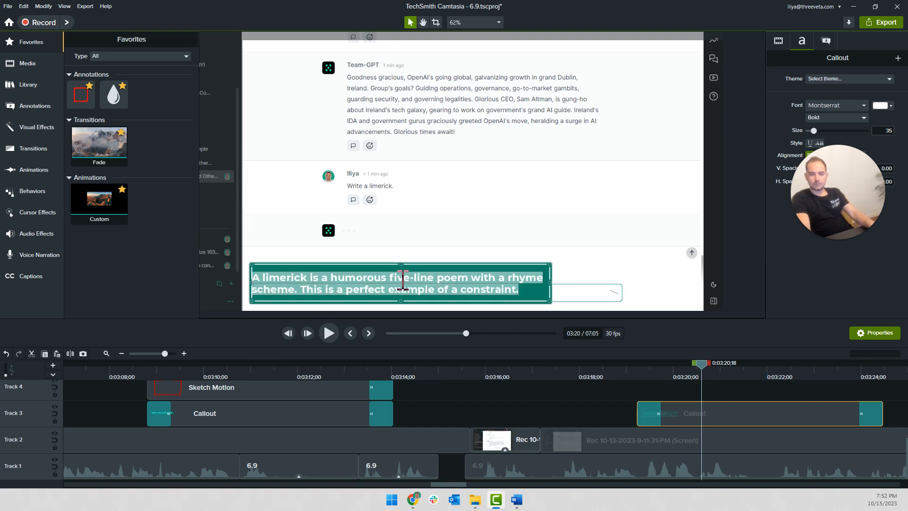
click(407, 280)
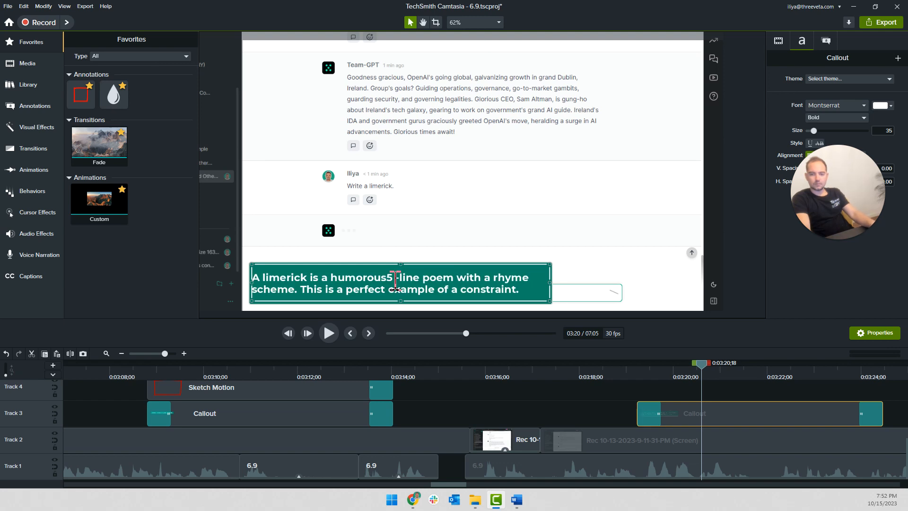
key(BackSpace)
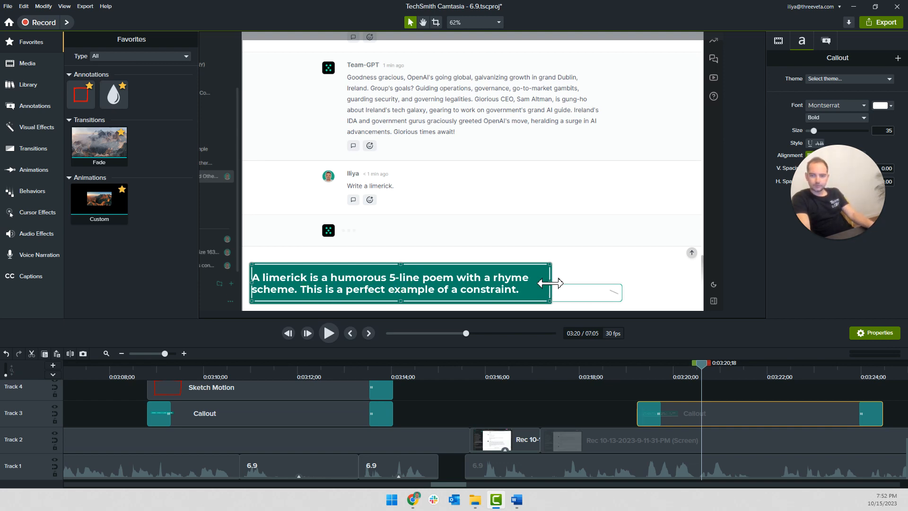
drag(552, 283, 588, 283)
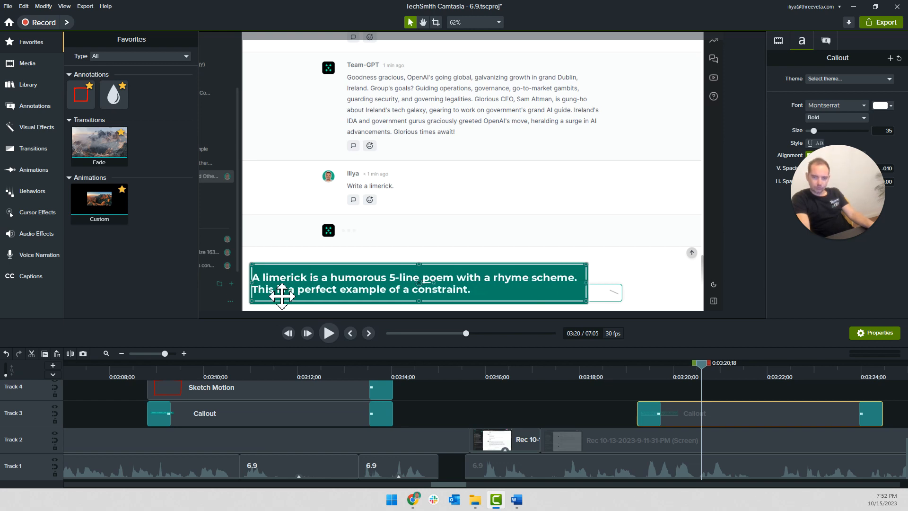
Change the word "constraint" in the limerick callout to capitalised "CONSTRAINT"
click(632, 401)
double_click(457, 294)
click(455, 295)
text(CONSTRAINT)
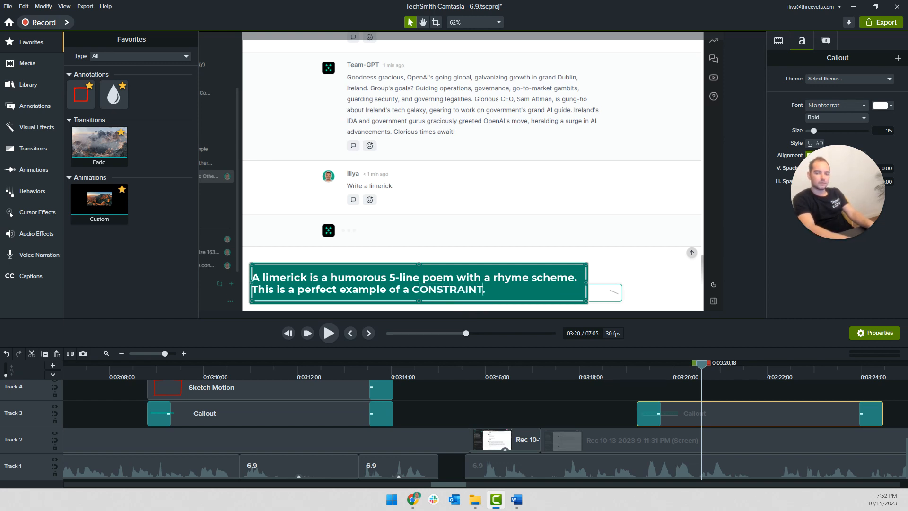
click(587, 404)
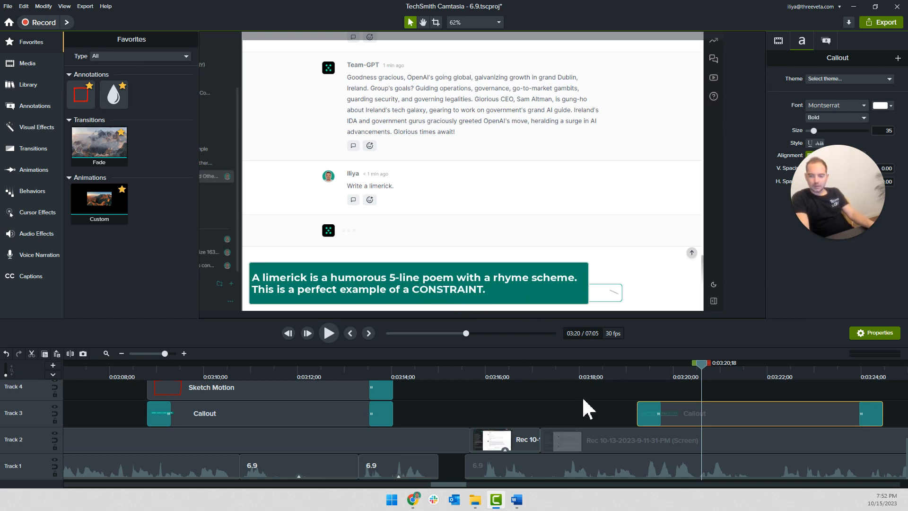
Move the limerick callout earlier on Track 3 so it starts just before 0:03:18;00, and play it back
click(568, 296)
click(603, 376)
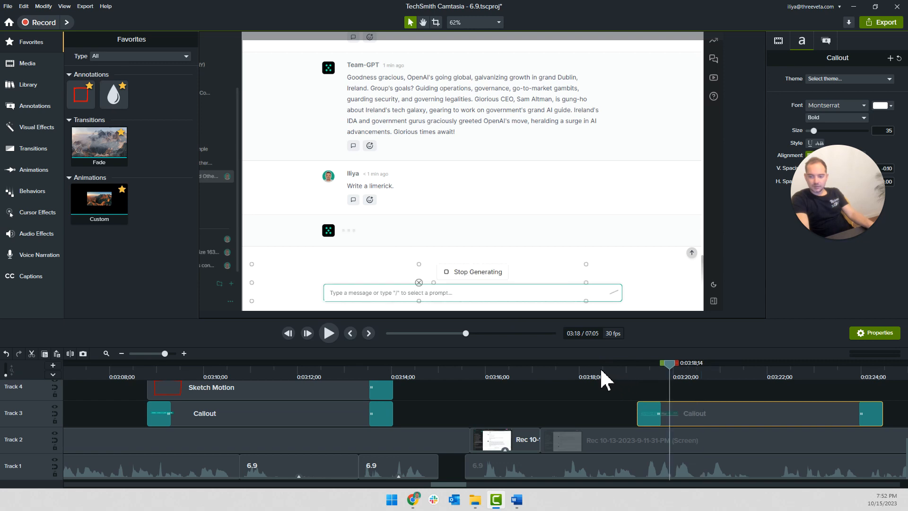
key(space)
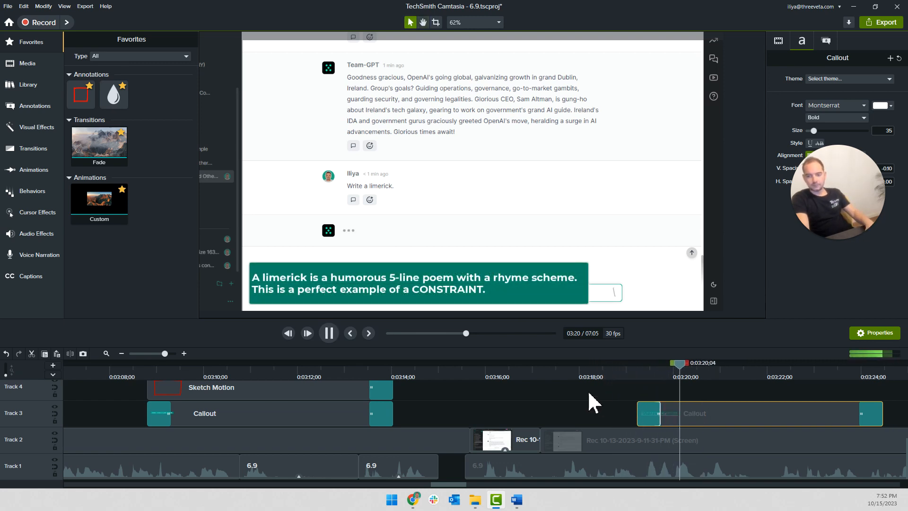
click(567, 377)
drag(696, 426, 626, 423)
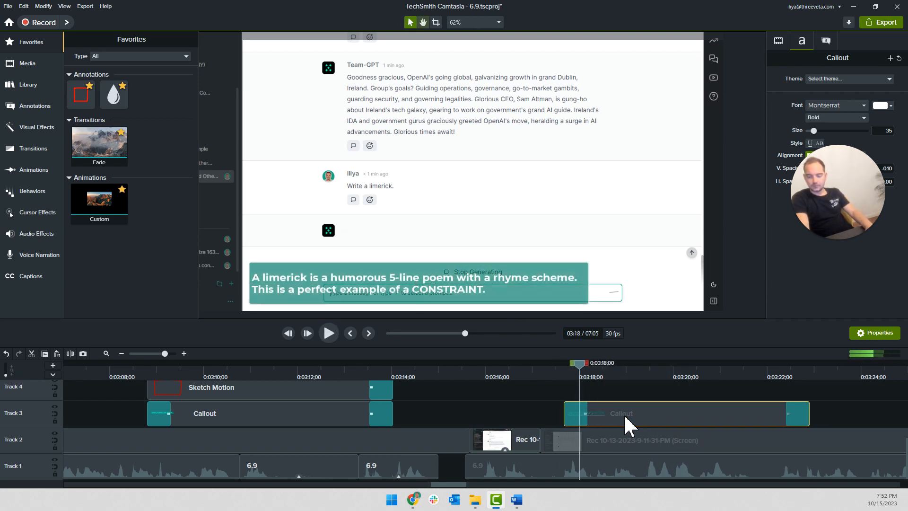
key(space)
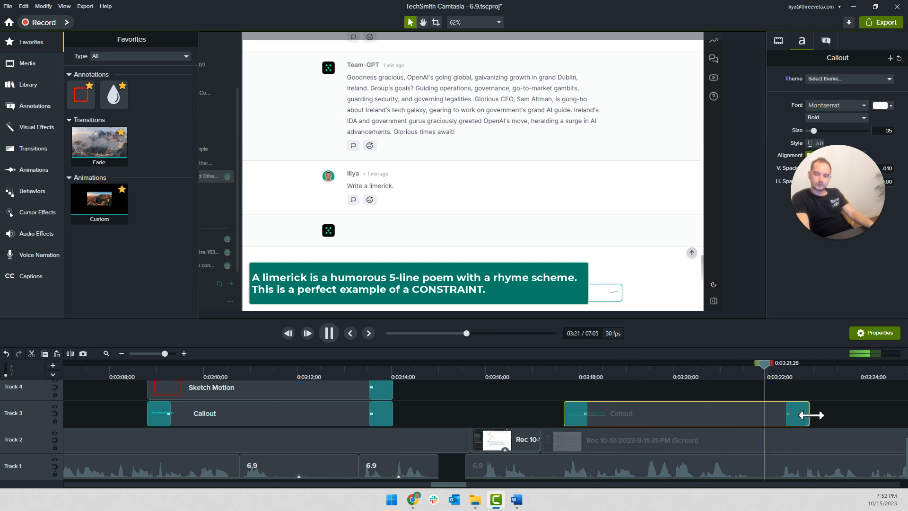
Review the narration after the limerick callout and split the Track 1 audio at 0:03:26;27
scroll(666, 396, down, 2)
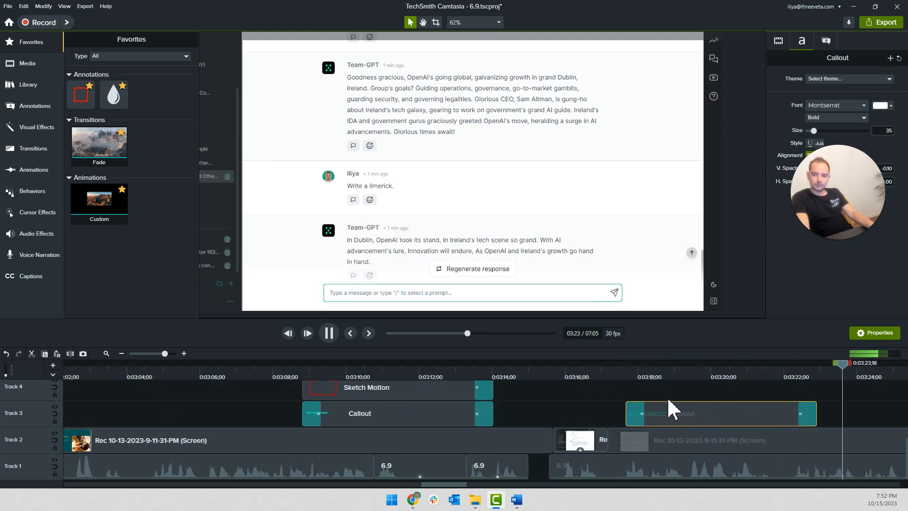
scroll(667, 396, right, 1)
scroll(668, 399, right, 1)
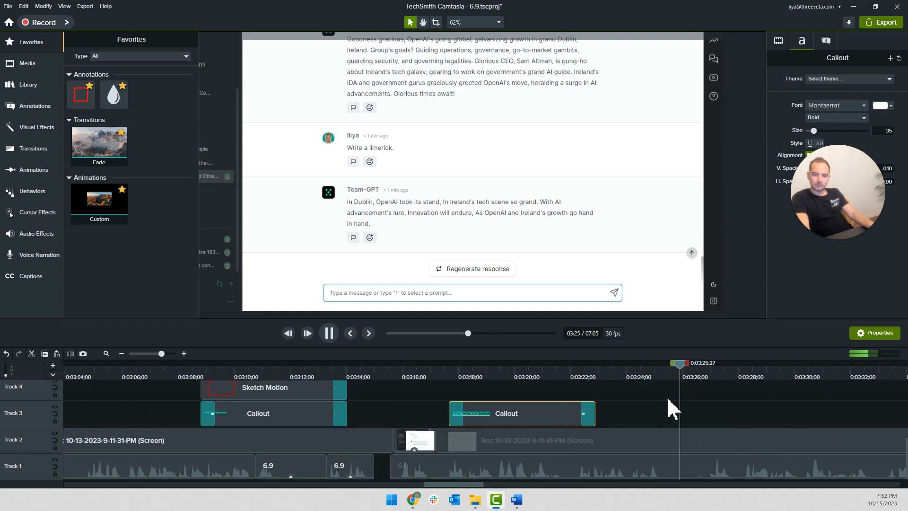
scroll(667, 400, right, 2)
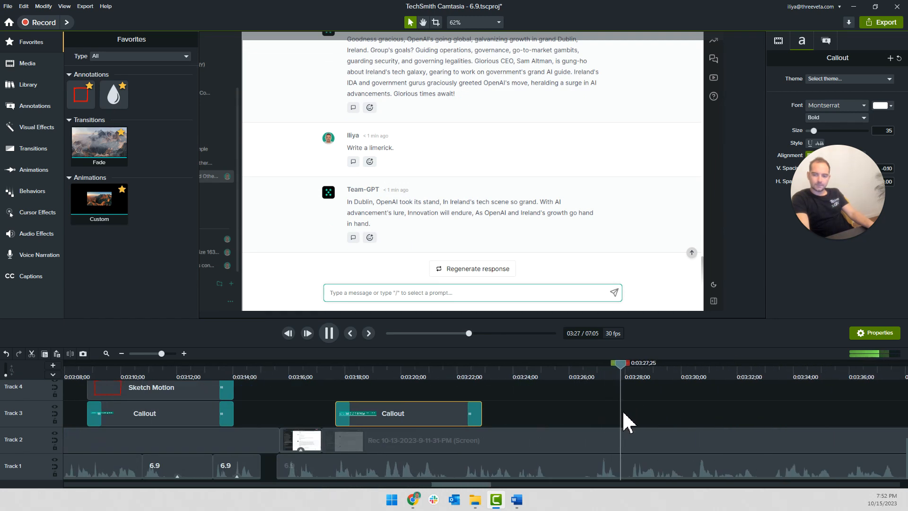
scroll(622, 409, up, 2)
key(space)
click(565, 373)
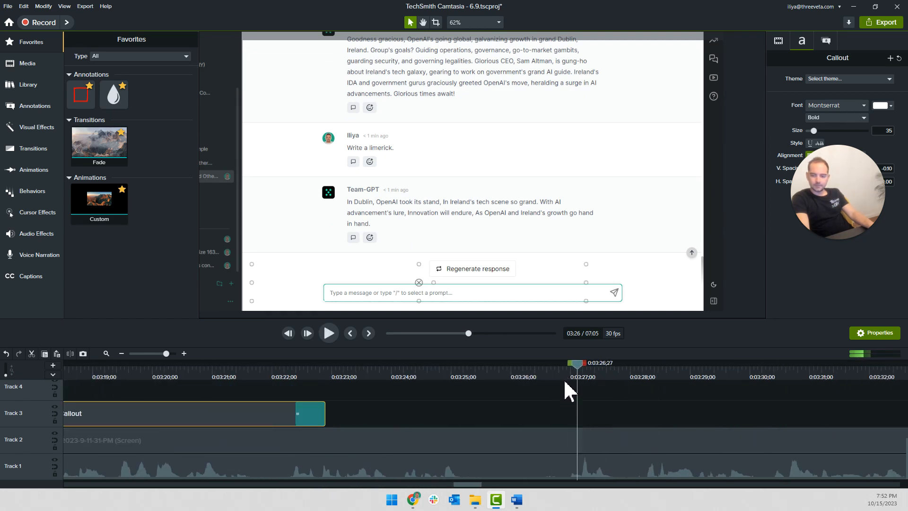
click(562, 466)
key(s)
Delete the Track 1 narration between 0:03:26;05 and 0:03:26;27 and slide the following audio back to close the gap
click(521, 376)
click(549, 466)
key(s)
click(561, 465)
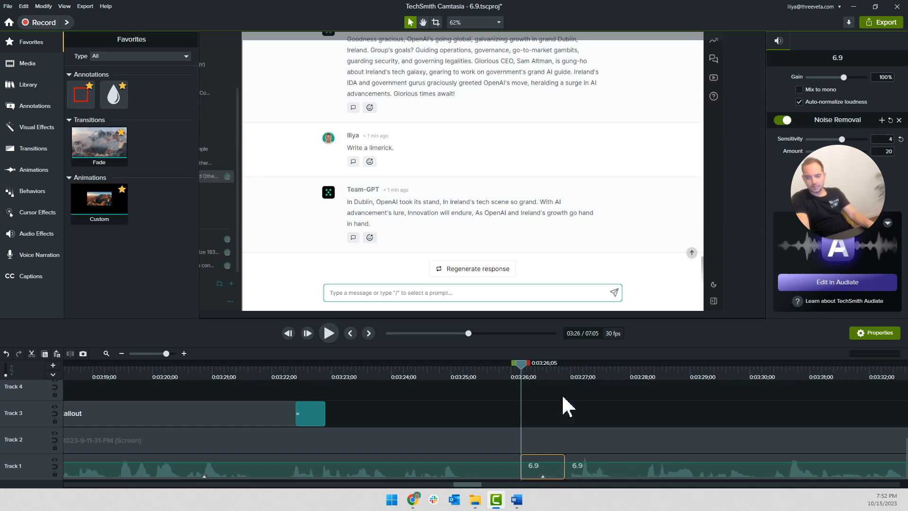
key(Delete)
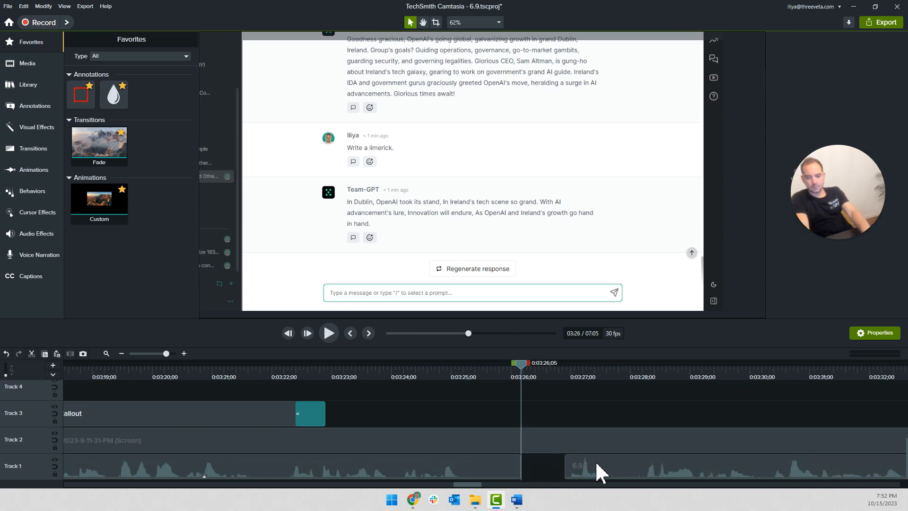
double_click(529, 463)
key(space)
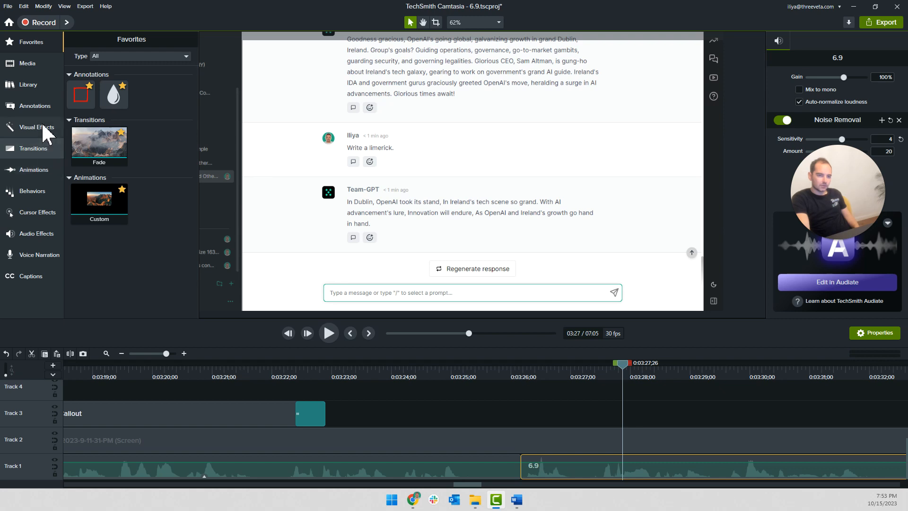
Add a Spotlight annotation on Track 3 at 0:03:27;26
click(43, 171)
click(29, 44)
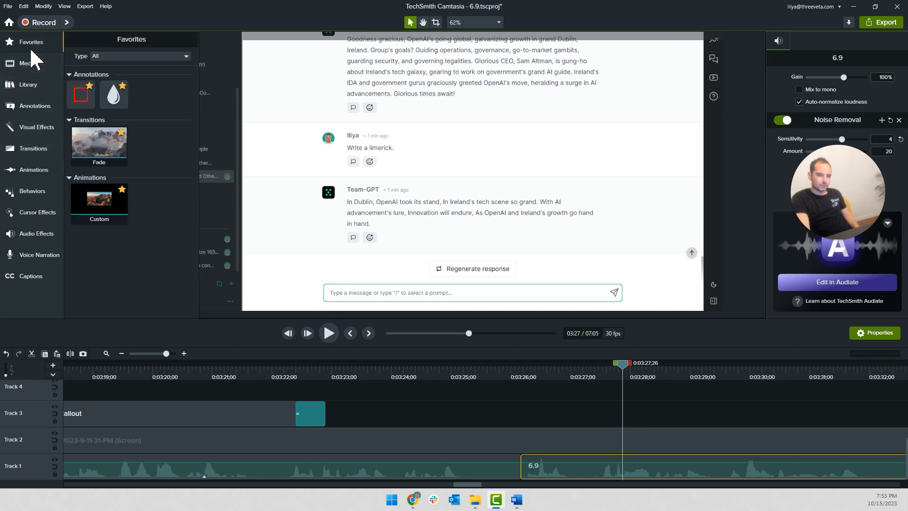
click(35, 107)
click(137, 44)
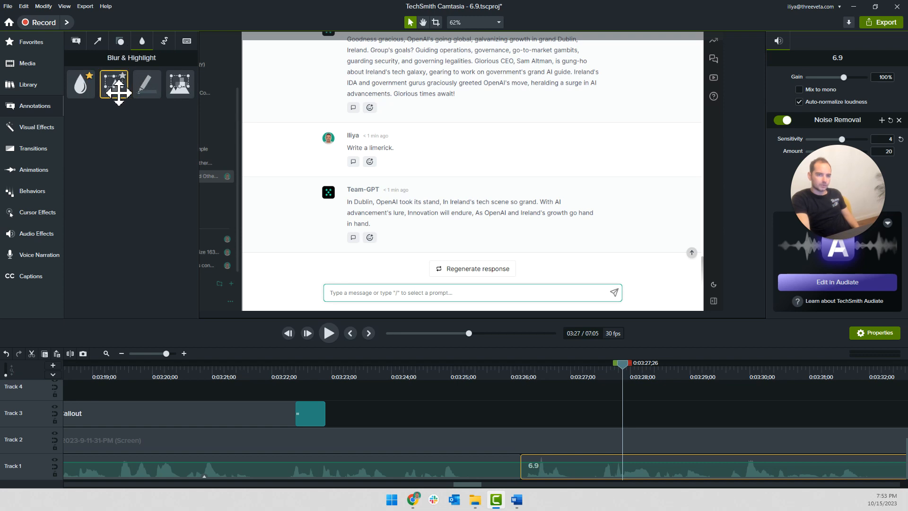
click(142, 100)
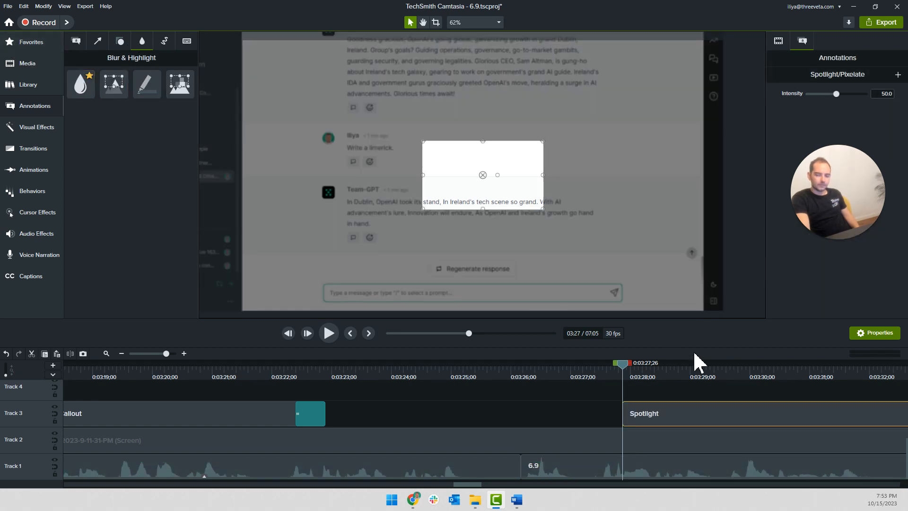
Fit the spotlight around the whole Team-GPT limerick response and start its clip at about 0:03:27
drag(450, 180, 345, 212)
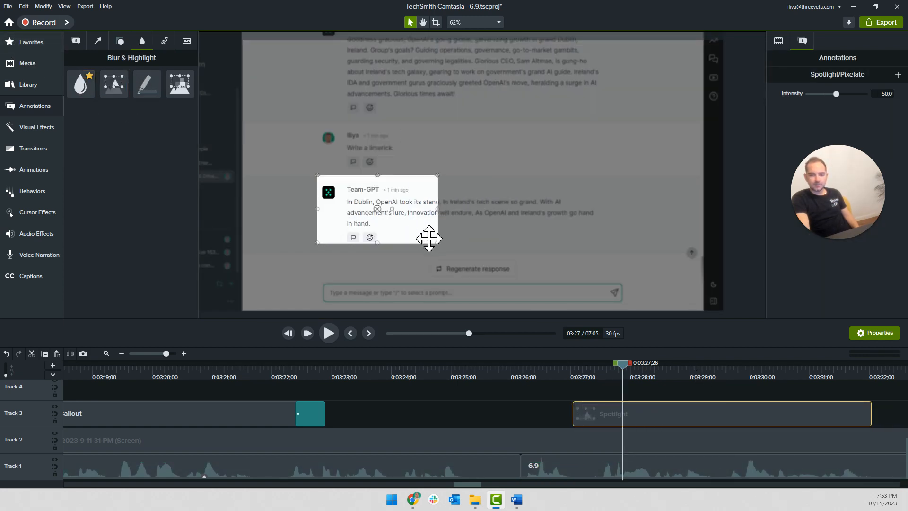
drag(440, 243, 613, 251)
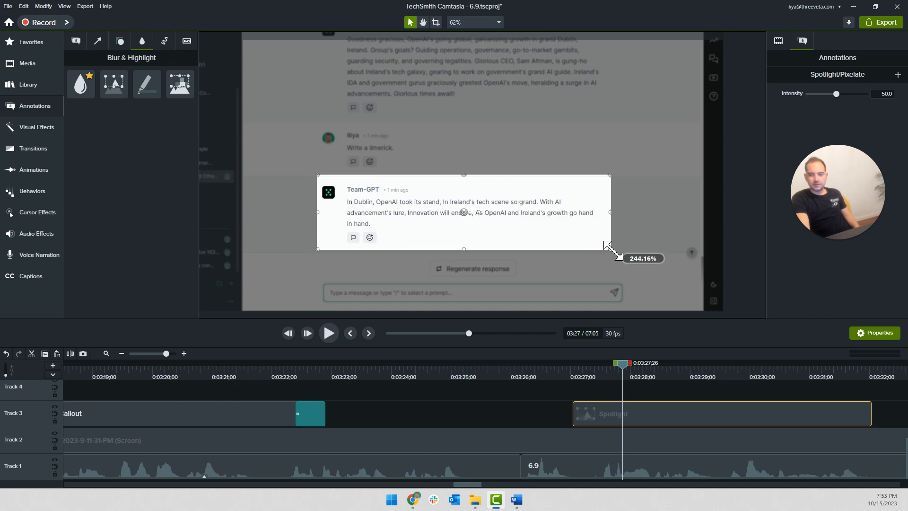
click(565, 399)
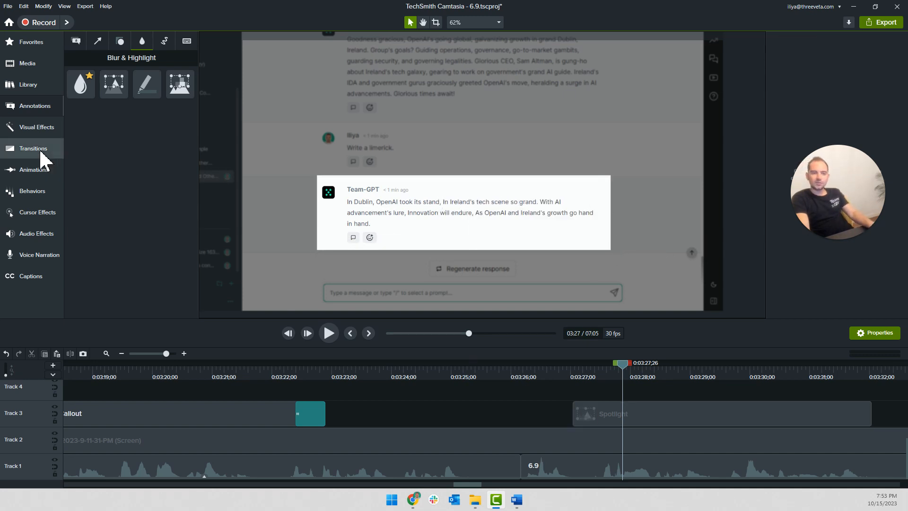
Apply the Fade transition to both ends of the Track 3 Spotlight and move its start back to about 0:03:26
click(19, 149)
click(30, 42)
click(114, 95)
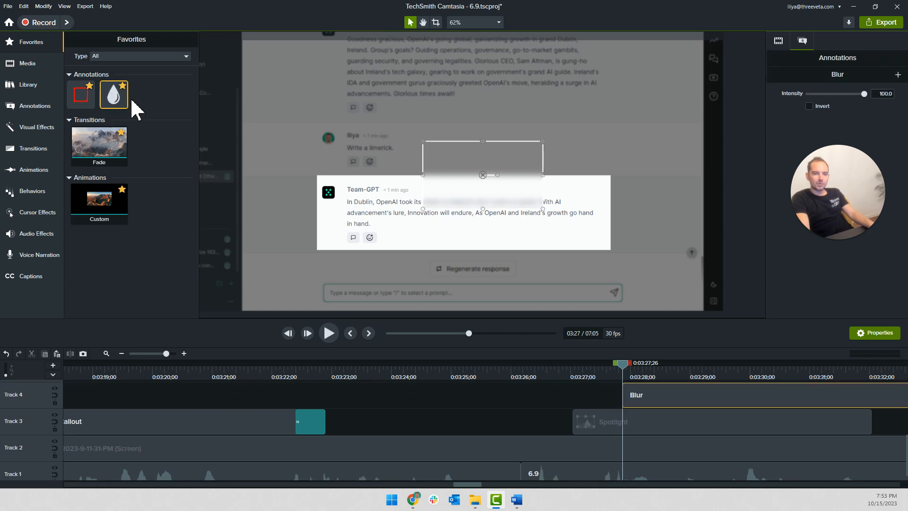
key(Delete)
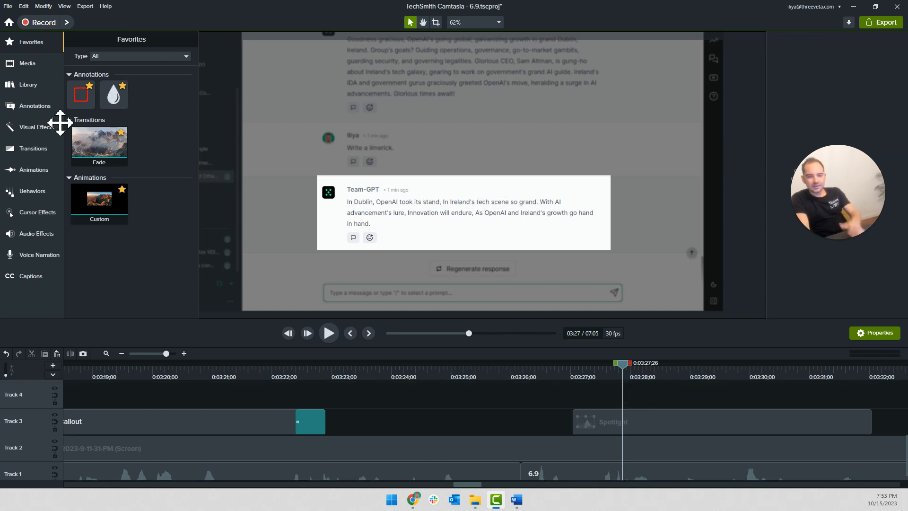
mouse_move(89, 146)
mouse_down()
mouse_move(648, 428)
mouse_move(606, 430)
mouse_up()
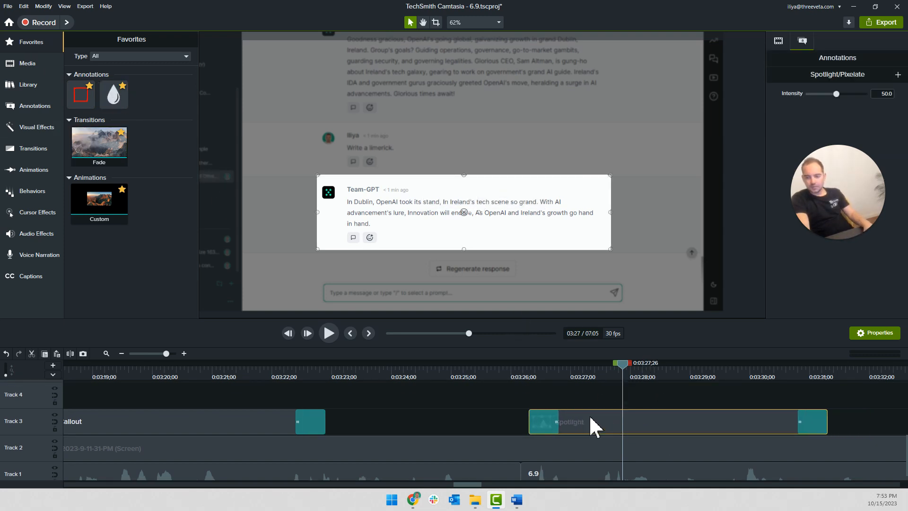
Play the narration under the spotlight and extend the Spotlight clip to end at about 0:03:41
click(488, 374)
key(space)
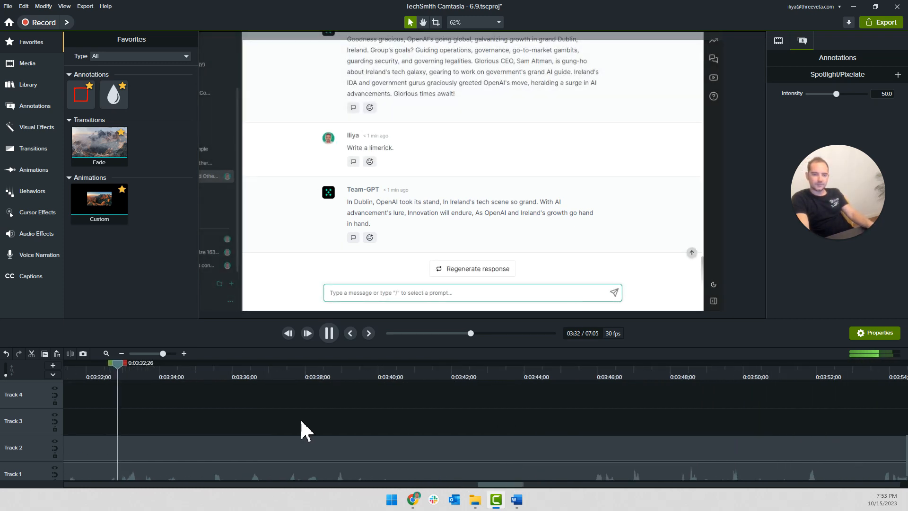
scroll(301, 419, down, 5)
drag(99, 413, 266, 420)
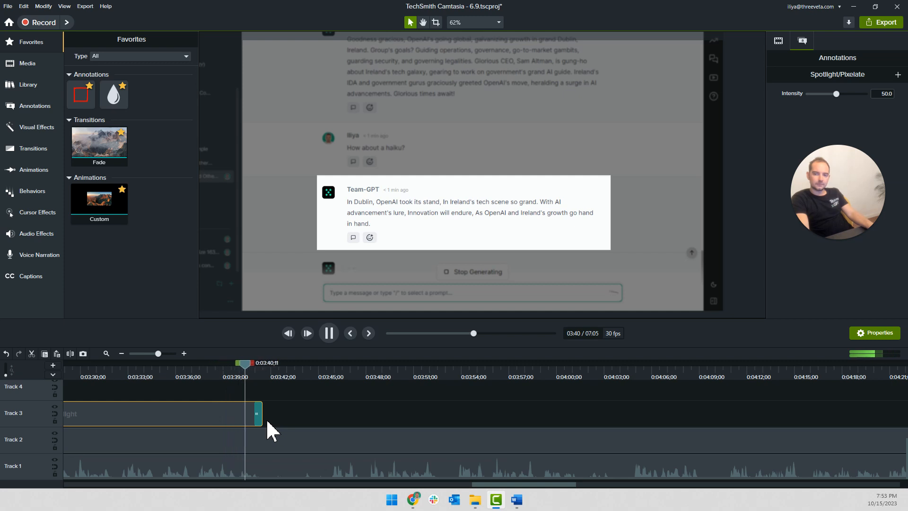
scroll(306, 409, left, 3)
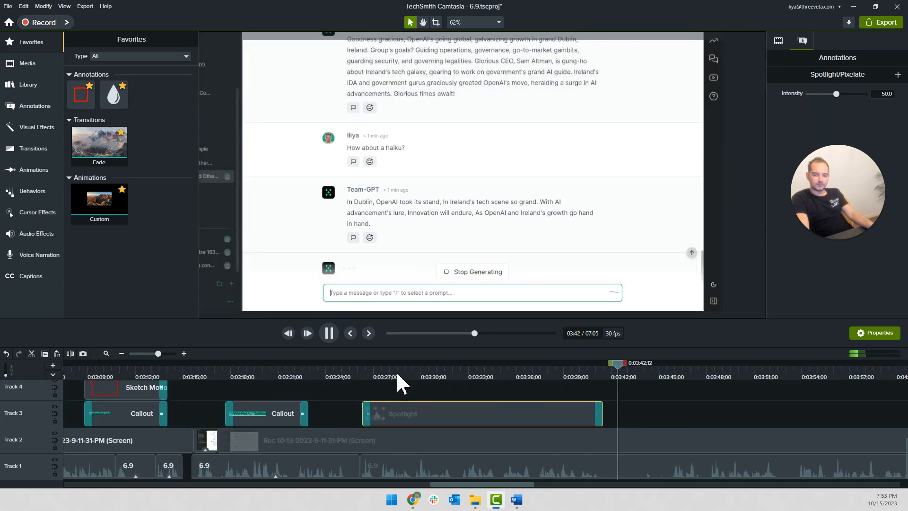
Split the Track 2 recording at about 0:03:29 and slide the remainder ahead to start at about 0:03:47
click(401, 371)
drag(408, 363, 437, 391)
drag(435, 438, 717, 455)
Review the narration following the spotlight and split the Track 1 audio at 0:03:43;26 and 0:03:41;22
key(space)
click(600, 376)
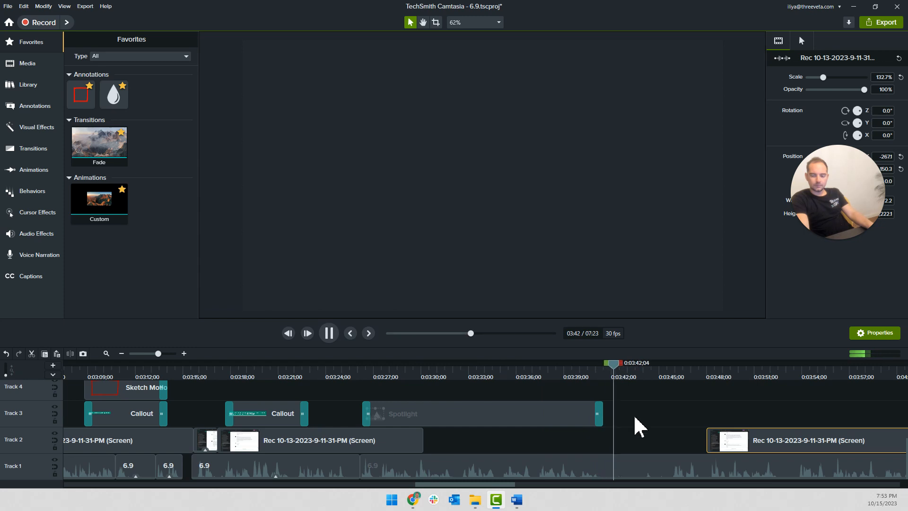
scroll(634, 418, up, 3)
scroll(631, 418, right, 4)
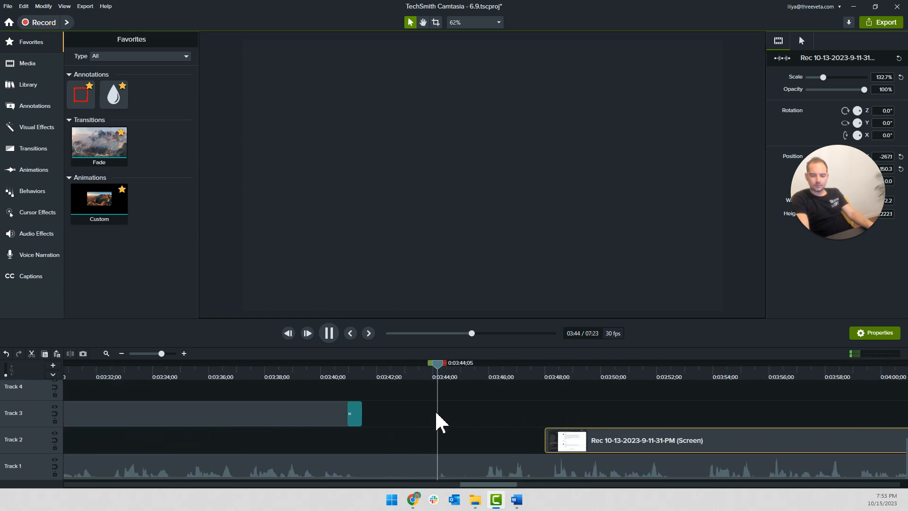
click(429, 382)
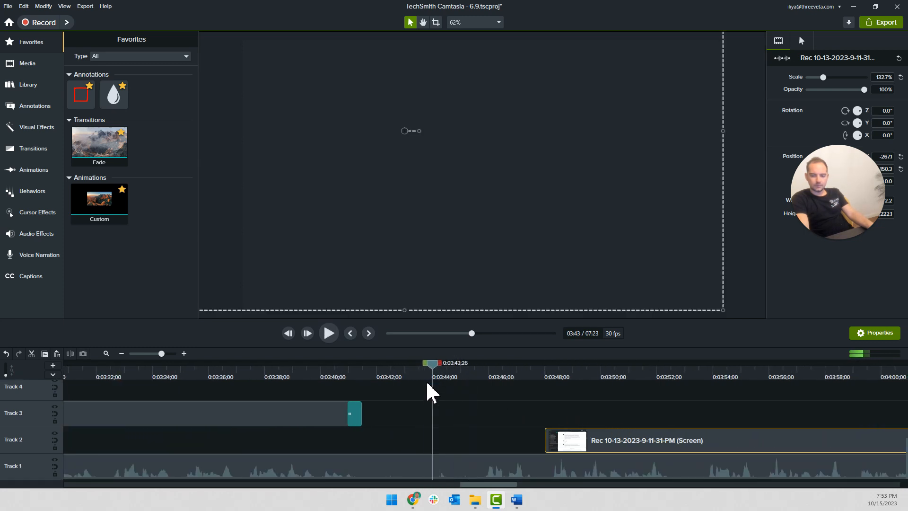
click(407, 467)
key(s)
click(390, 460)
key(s)
Delete the Track 1 narration between 0:03:41;22 and 0:03:43;26 and slide the following audio back to close the gap
click(404, 466)
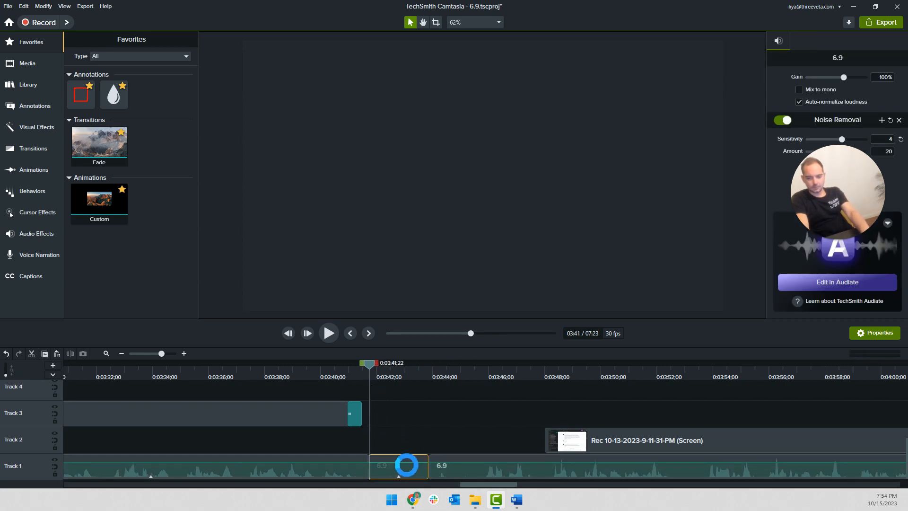
click(456, 470)
click(400, 468)
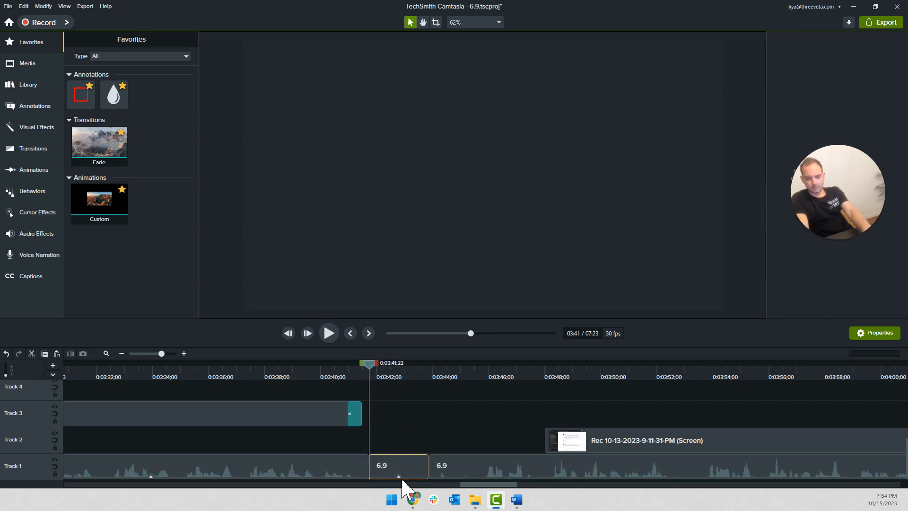
key(Delete)
drag(513, 465, 455, 462)
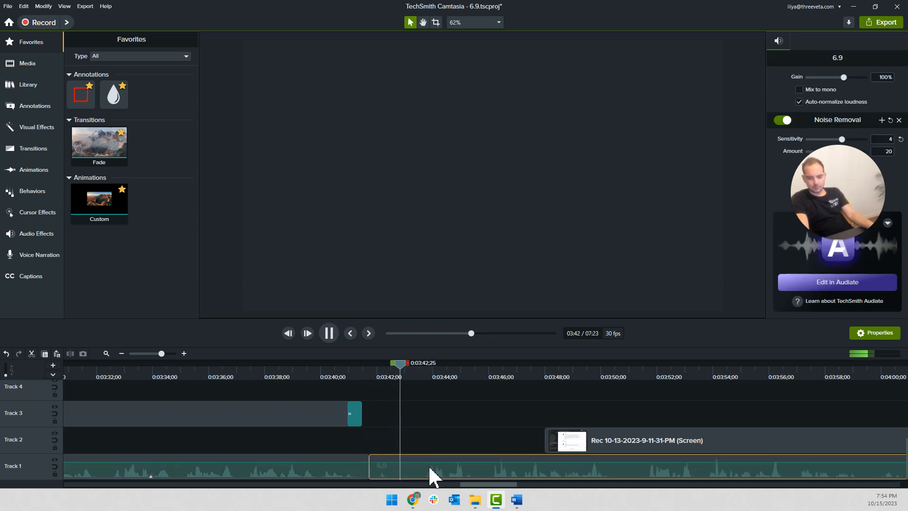
Cut the Track 1 narration from 0:03:42;24 to about 0:03:43;18 and slide the following audio back to 0:03:42;24
key(space)
key(s)
click(399, 377)
click(410, 470)
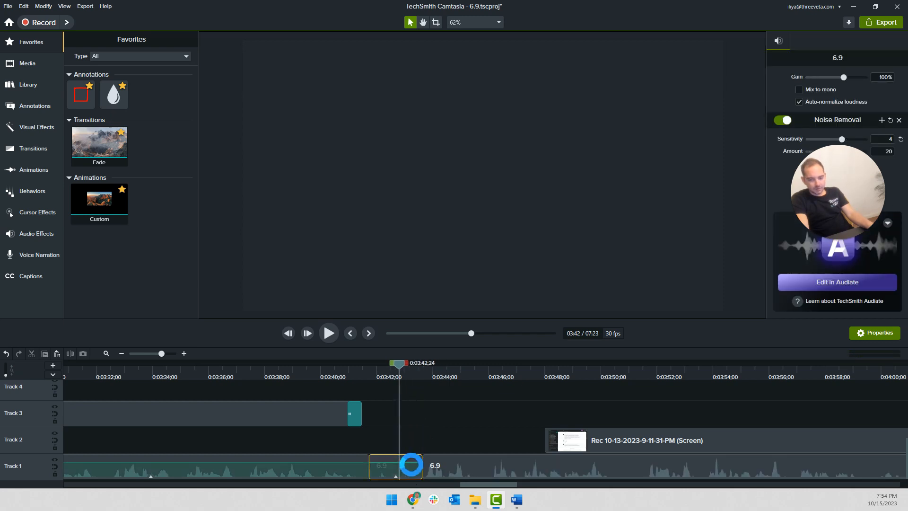
key(Delete)
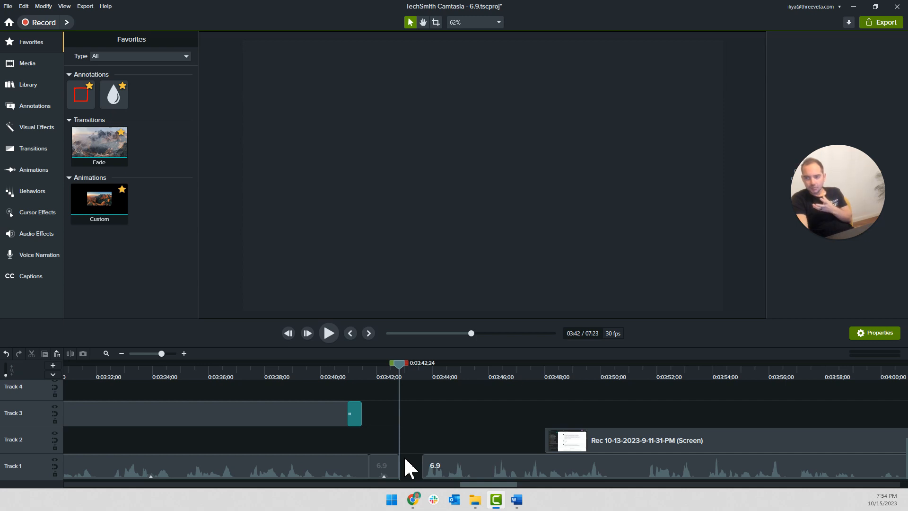
drag(436, 462, 413, 456)
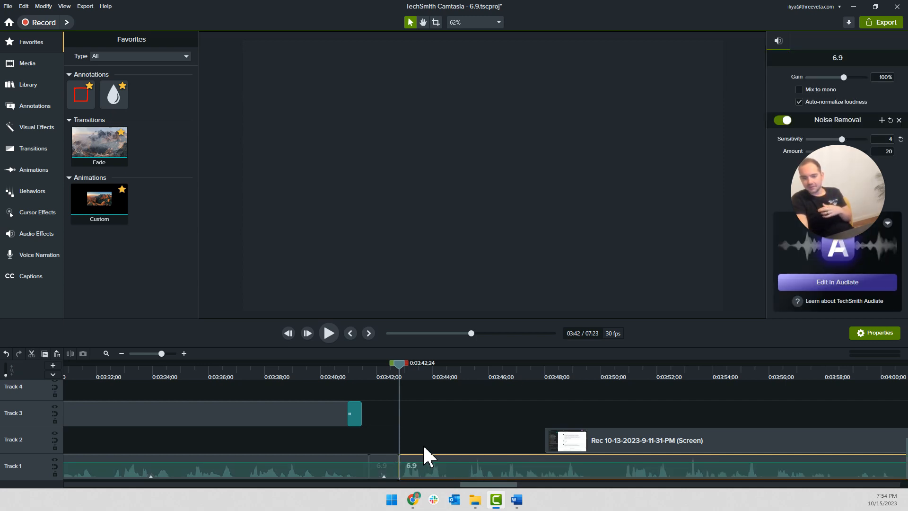
Sync the Track 2 haiku recording with the narration and trim away its portion before 0:03:42;24
click(403, 432)
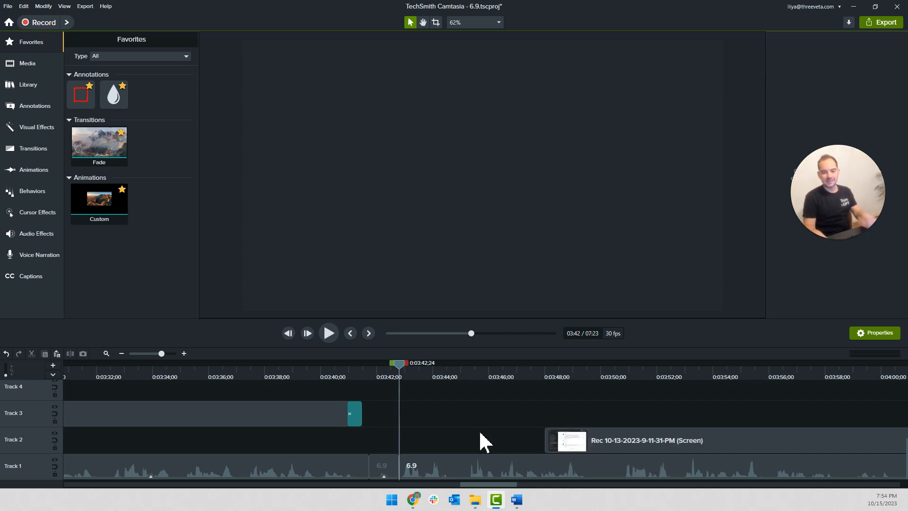
key(space)
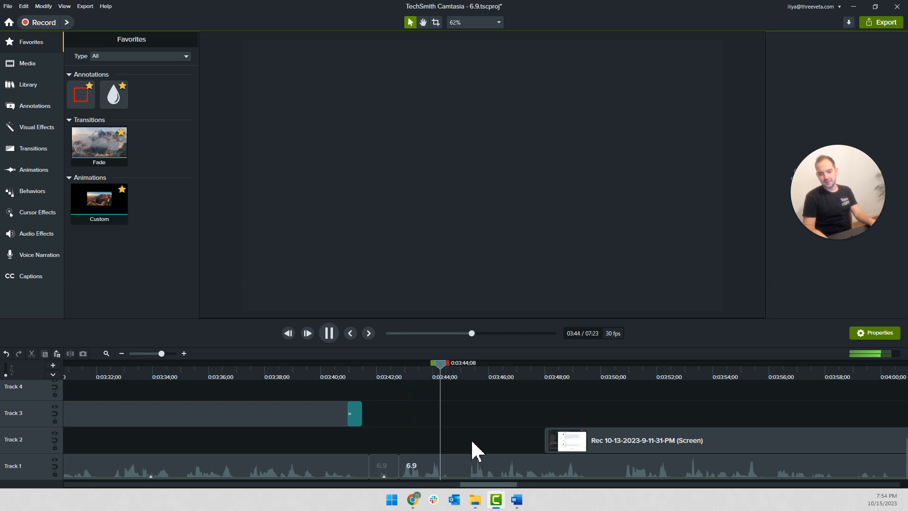
drag(570, 442, 383, 458)
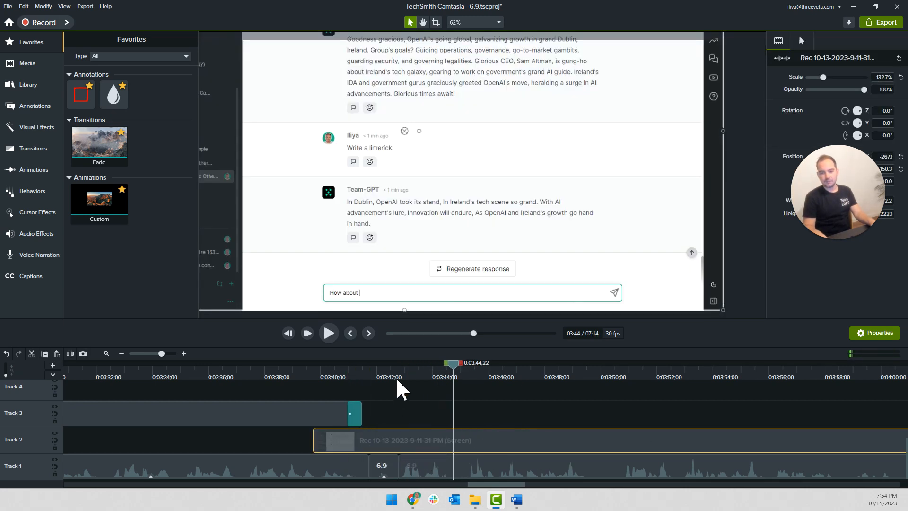
click(426, 462)
drag(431, 448, 410, 453)
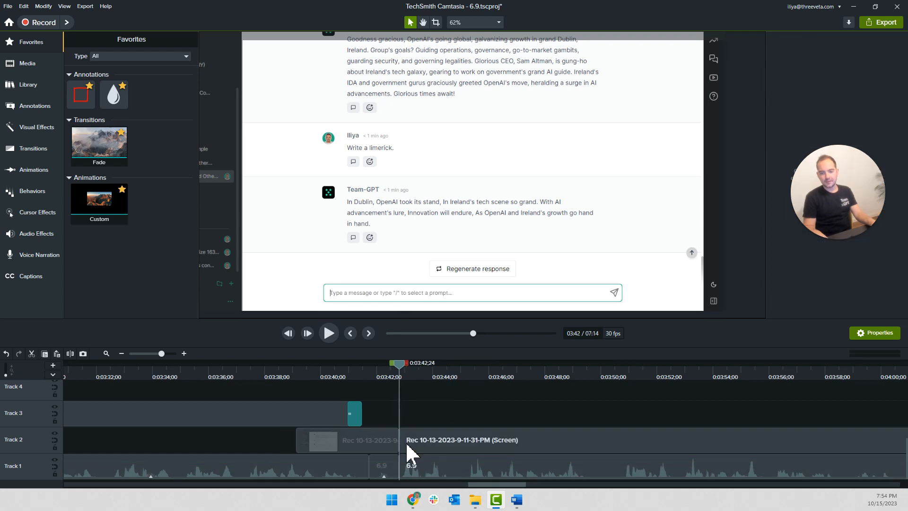
click(388, 446)
key(Delete)
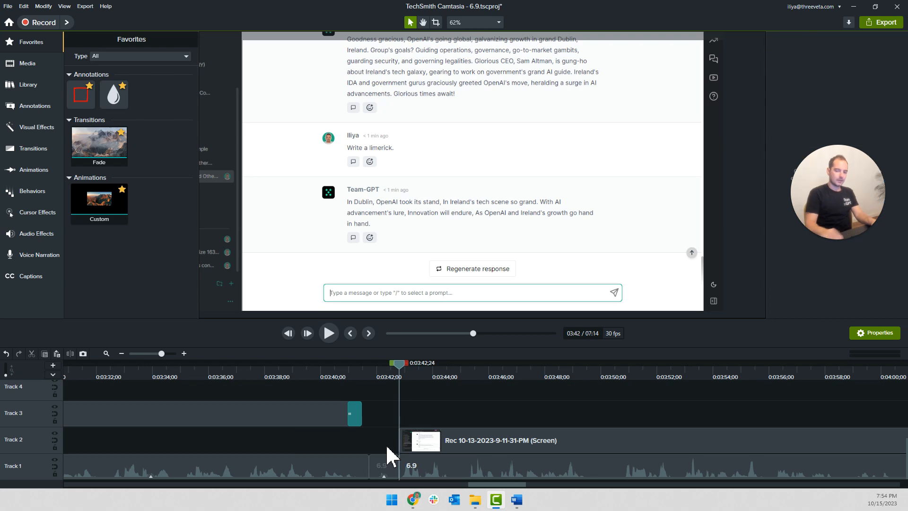
Extend the Track 2 frame at 0:03:29;19 to fill the gap before the haiku recording
scroll(377, 432, down, 2)
scroll(373, 442, down, 1)
click(360, 376)
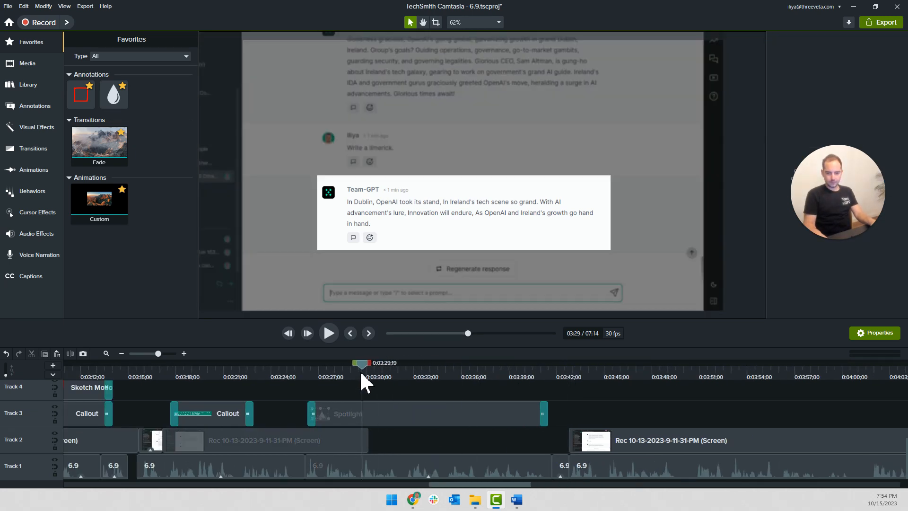
click(369, 442)
click(367, 442)
key(shift+e)
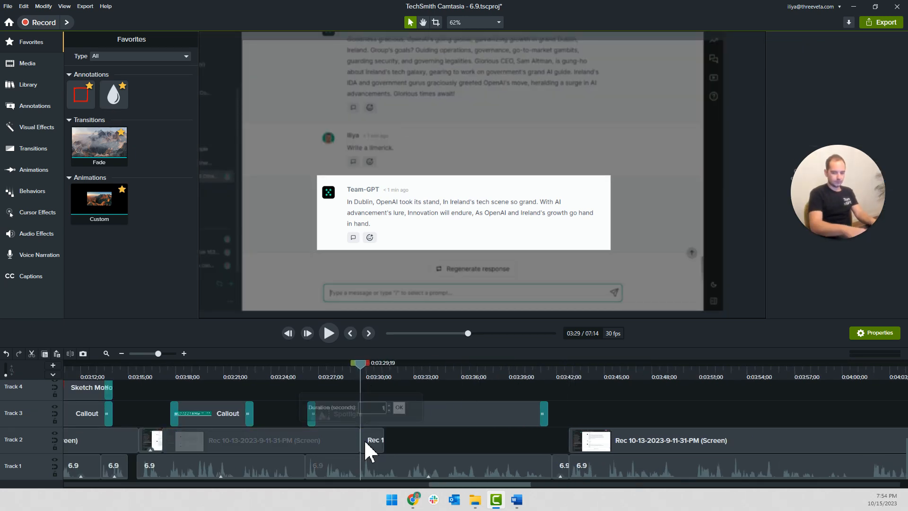
key(Return)
Play the switch into the haiku prompt and split the Track 2 recording at 0:03:45;29
key(space)
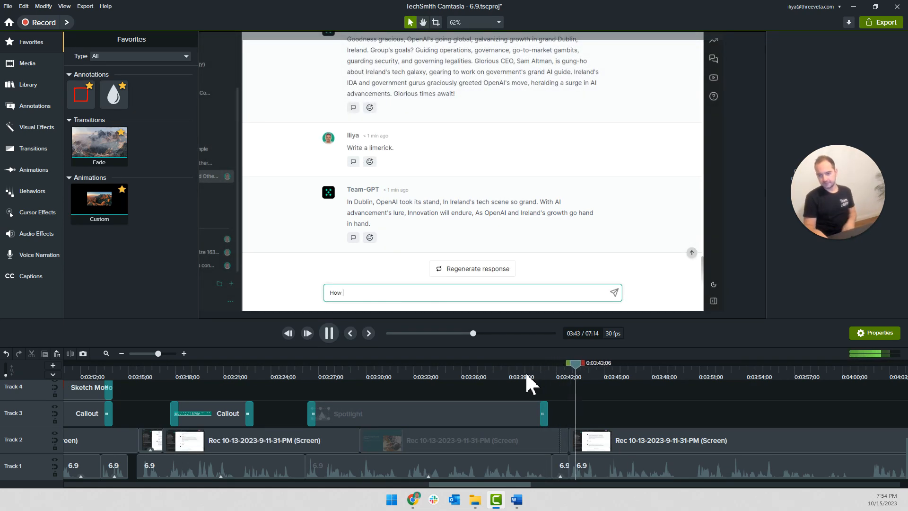
key(space)
scroll(586, 440, up, 4)
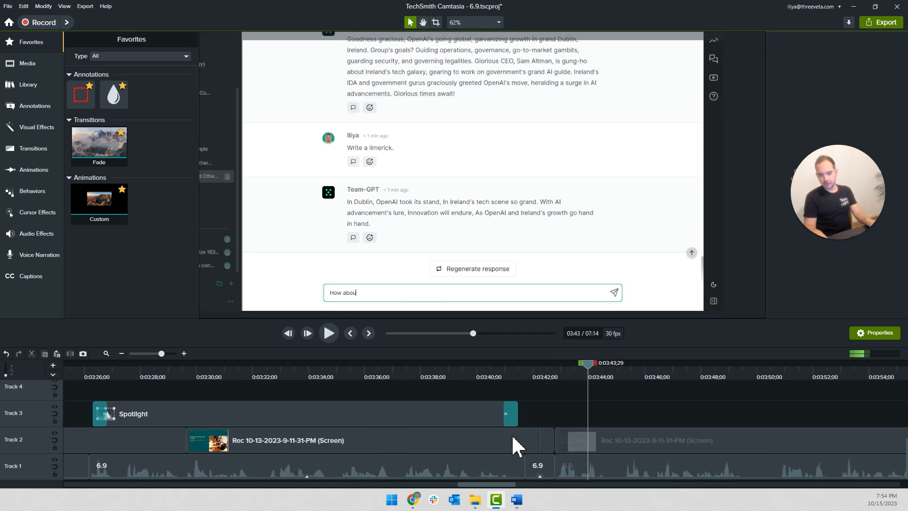
double_click(544, 442)
key(space)
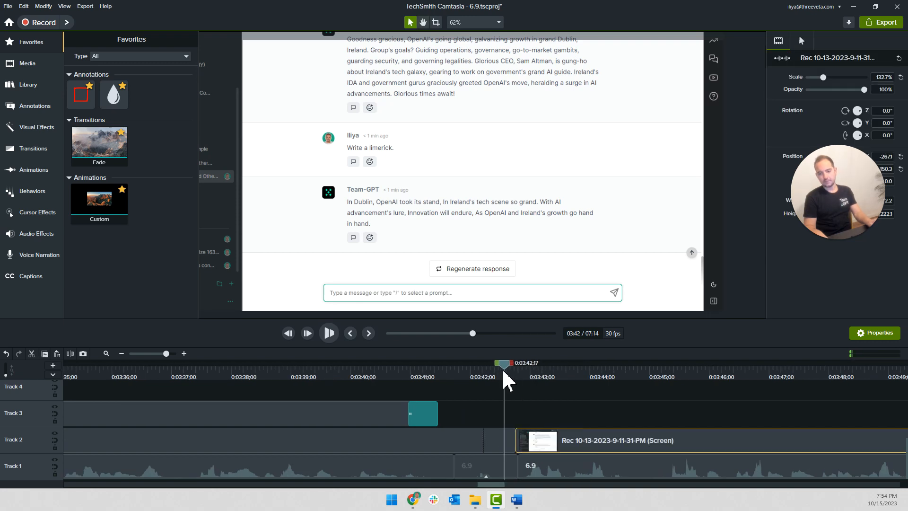
key(space)
drag(641, 367, 706, 385)
key(s)
Set the haiku-typing clip's speed to 2x and slide the following Track 2 recording back against it
right_click(663, 444)
click(723, 372)
text(2)
key(Return)
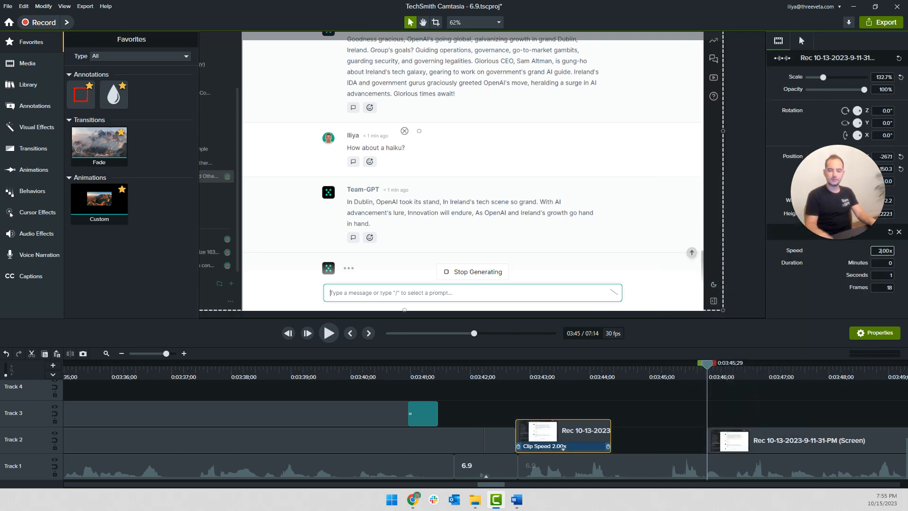
drag(740, 448, 561, 448)
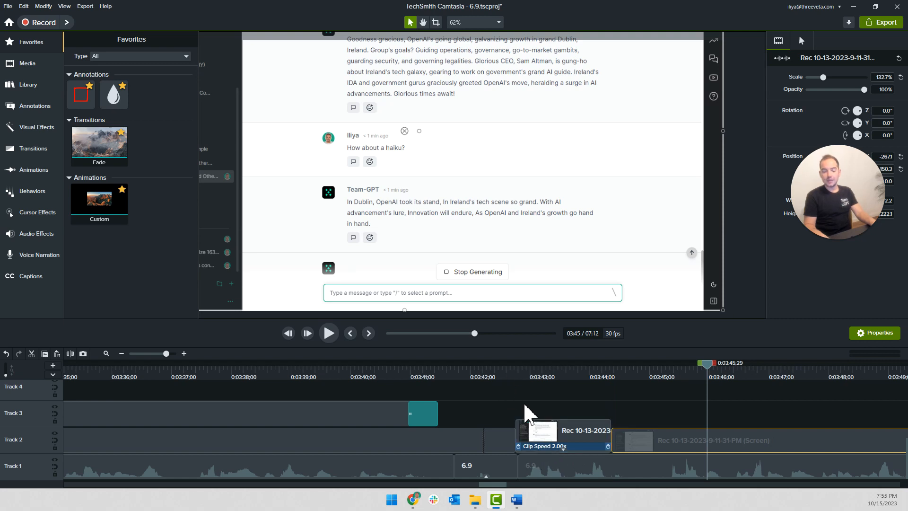
Review the sped-up haiku prompt against the narration from about 0:03:42 to 0:03:45
drag(510, 373, 506, 372)
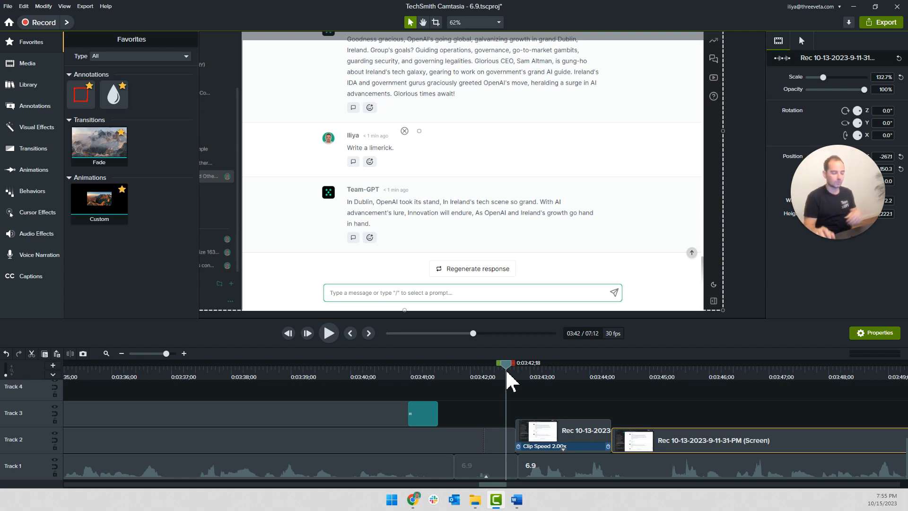
click(490, 405)
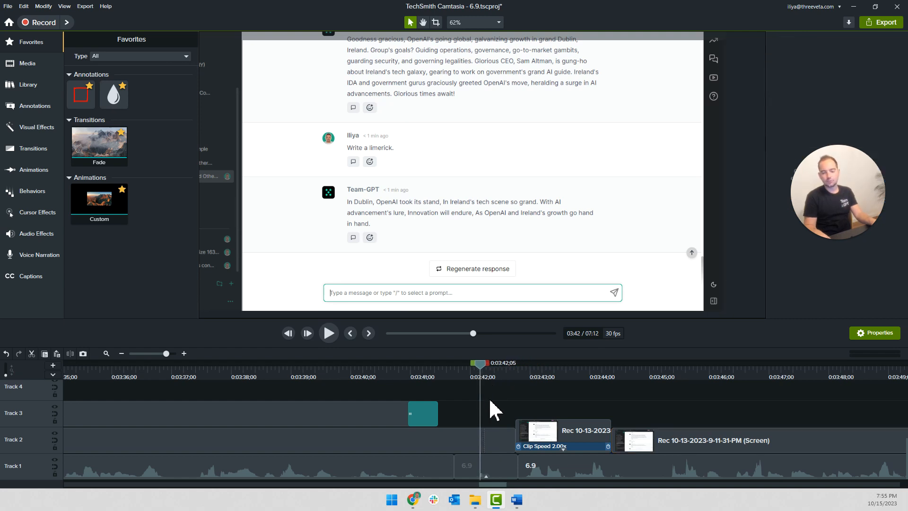
key(space)
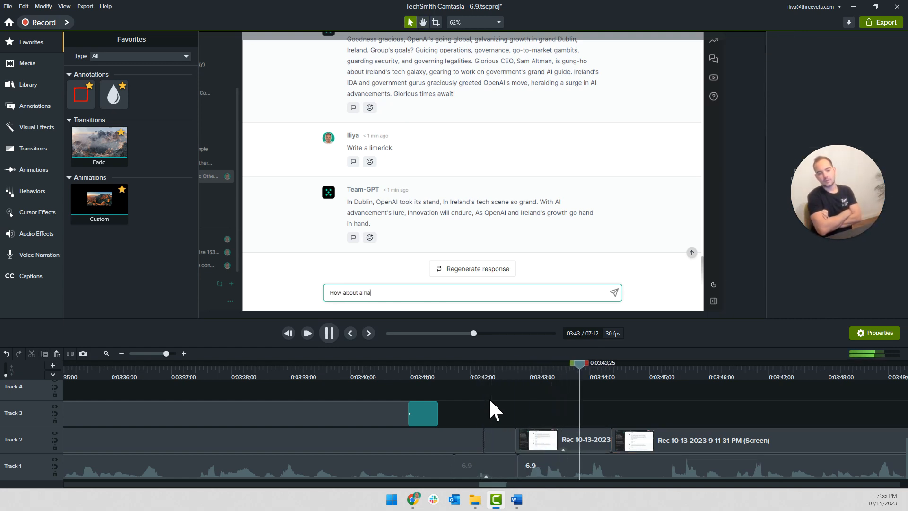
key(space)
click(596, 377)
key(space)
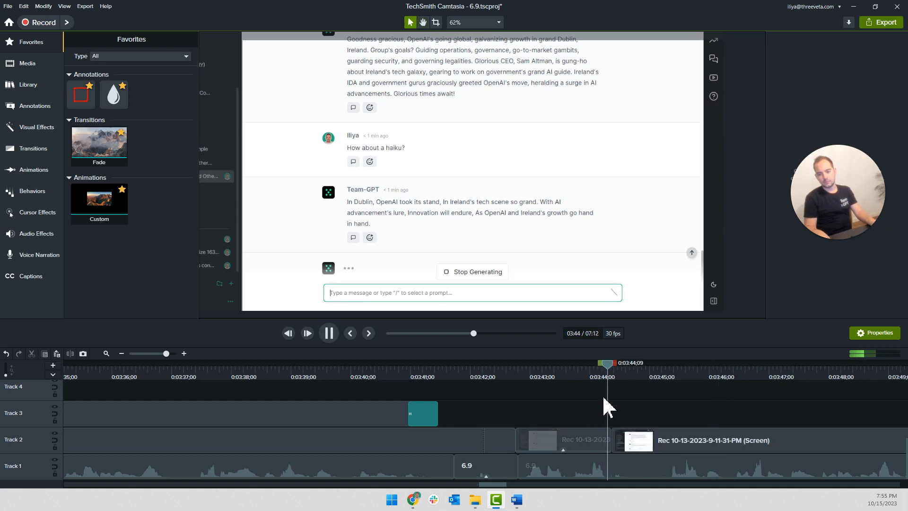
key(space)
click(597, 373)
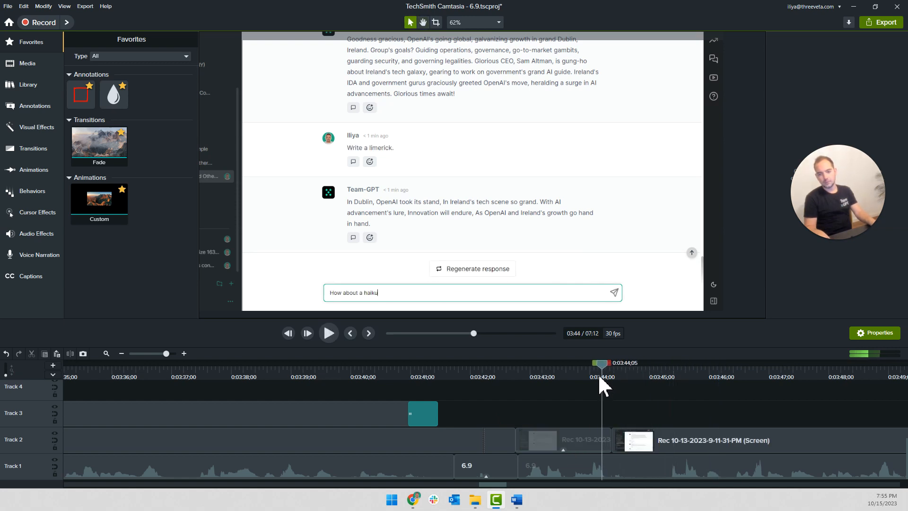
scroll(601, 406, up, 3)
key(space)
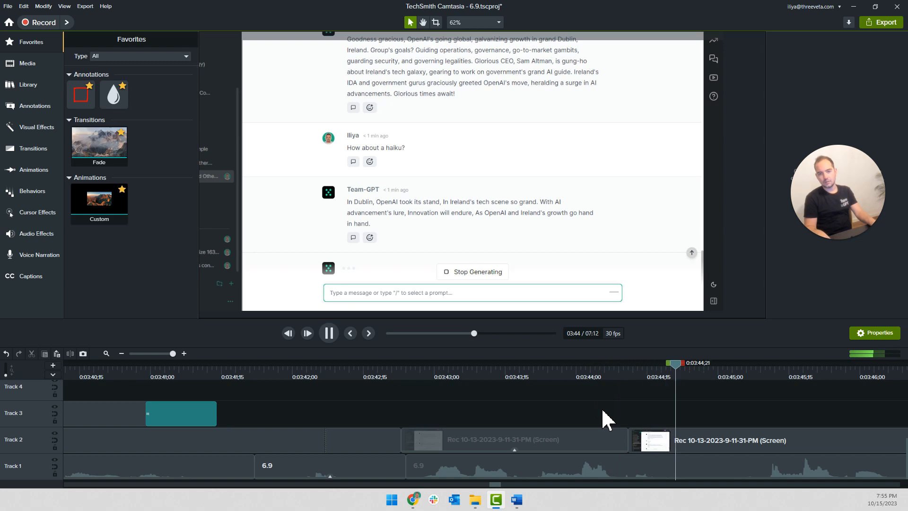
key(space)
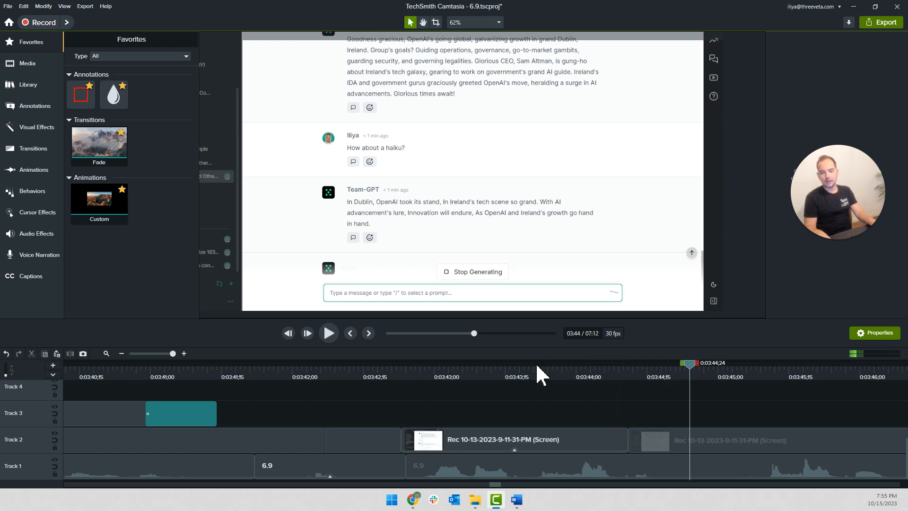
scroll(539, 392, down, 3)
key(space)
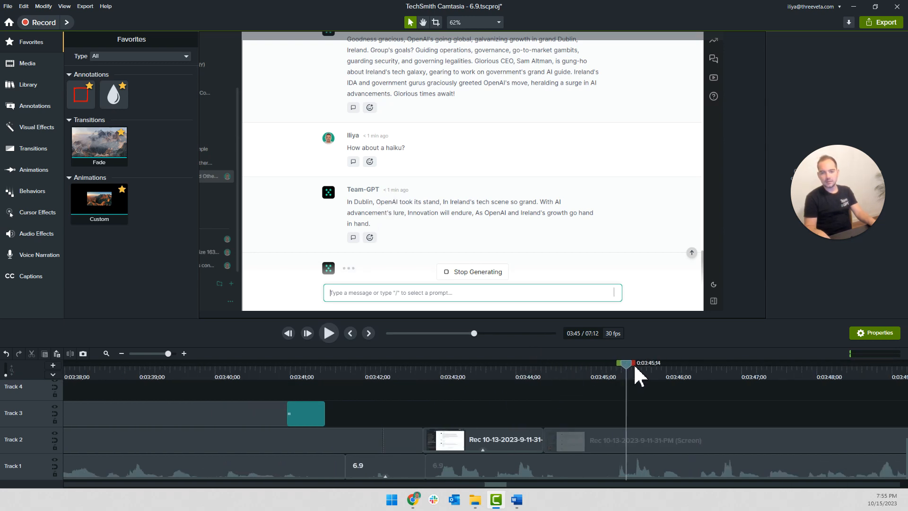
Cut the wait for the haiku response out of the Track 2 recording and slide the remainder back against the haiku-typing clip
scroll(490, 371, down, 2)
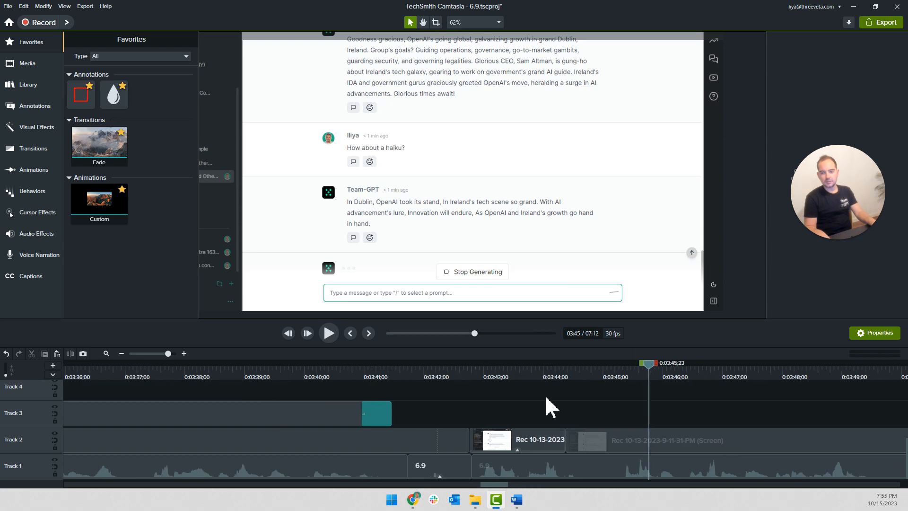
drag(538, 365, 821, 371)
scroll(618, 418, down, 2)
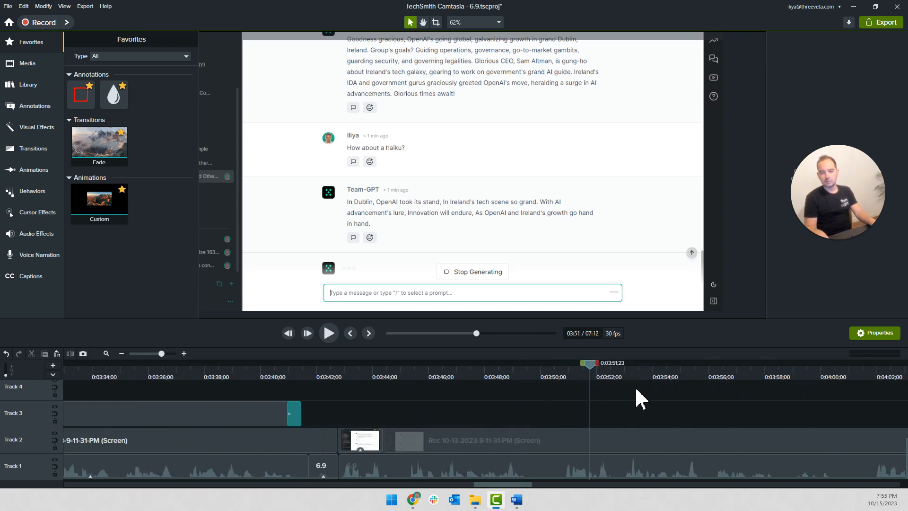
drag(595, 372, 741, 371)
click(720, 441)
key(s)
click(692, 442)
key(Delete)
click(773, 437)
drag(773, 437, 405, 445)
Review the join at about 0:03:44, trim another short piece off the start of the following Track 2 recording and close the gap
drag(434, 371, 379, 372)
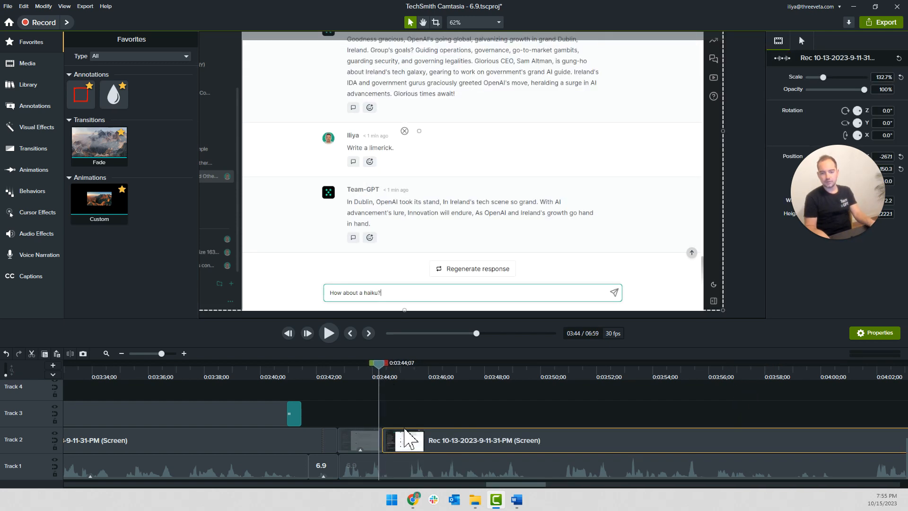
scroll(405, 418, up, 3)
key(space)
drag(261, 374, 219, 381)
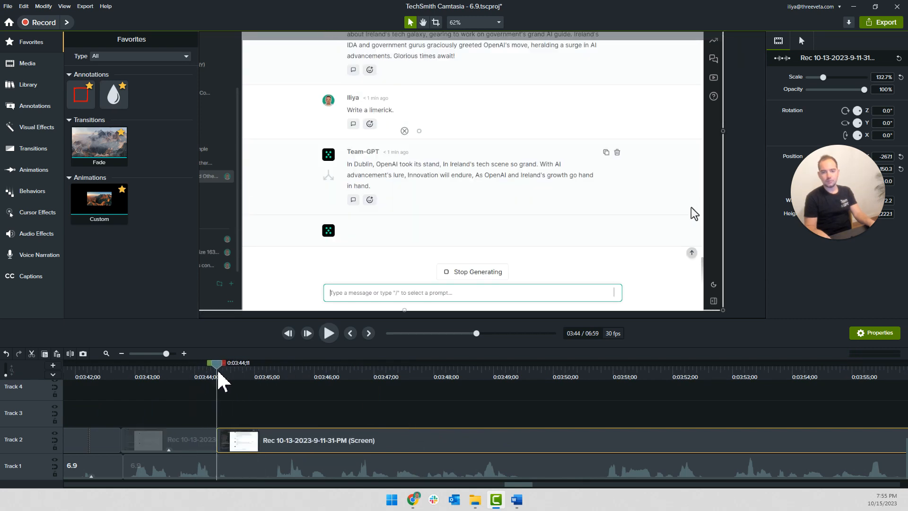
scroll(241, 418, up, 2)
drag(222, 375, 279, 378)
key(s)
click(266, 439)
key(Delete)
drag(324, 435, 246, 443)
Play the haiku response, split the Track 2 recording at 0:03:46;15 and move the remainder to start at about 0:03:50;15
drag(197, 373, 129, 377)
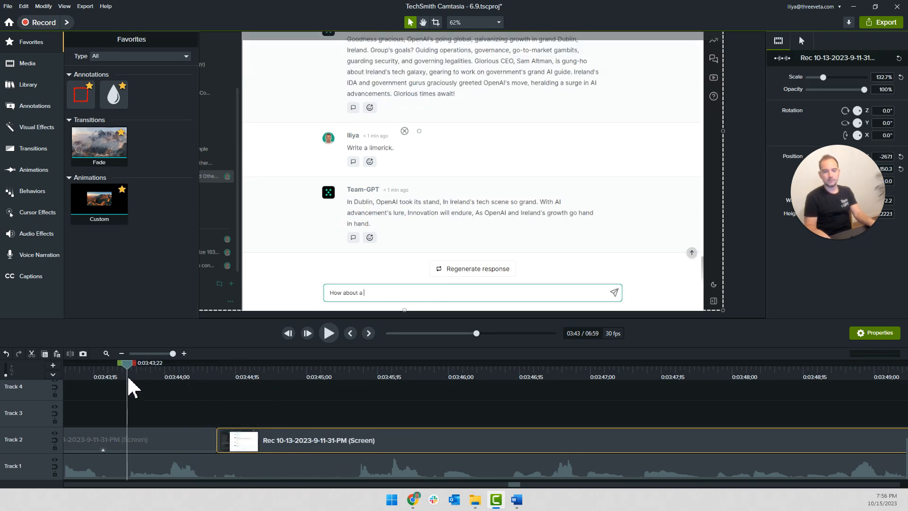
key(space)
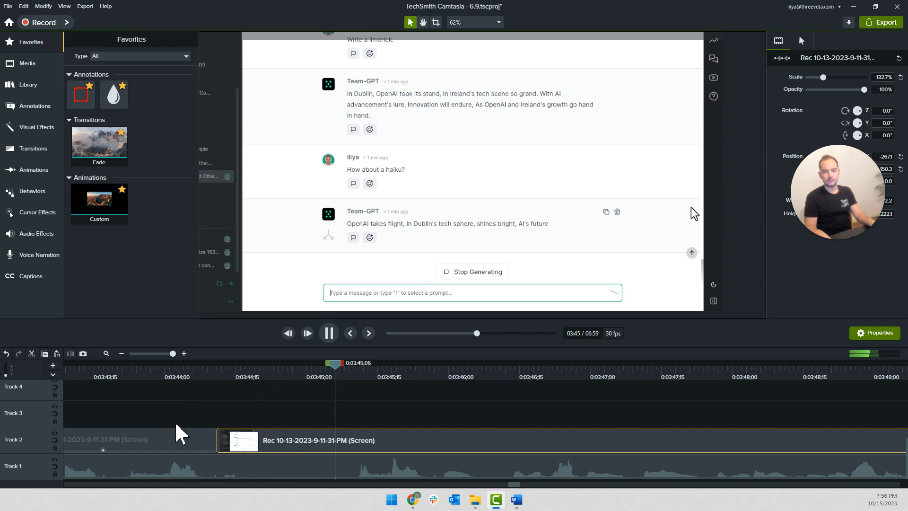
key(space)
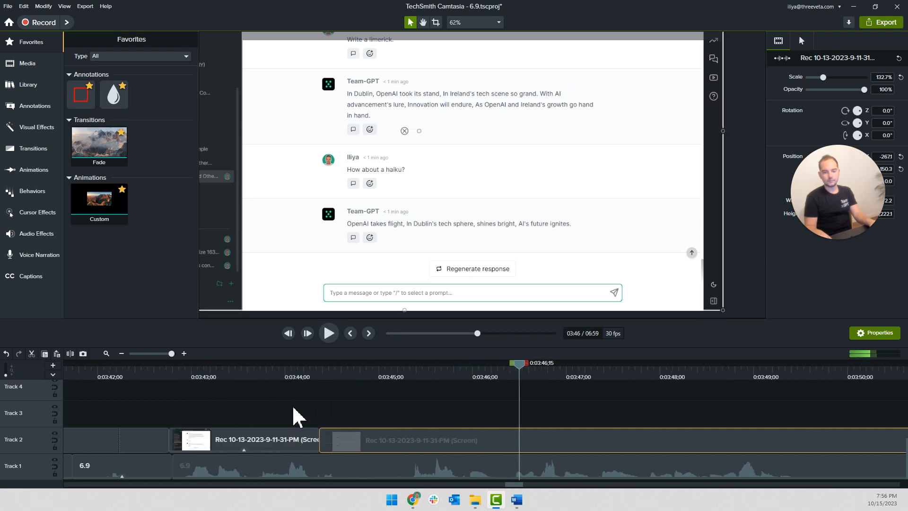
scroll(293, 408, down, 1)
key(s)
drag(539, 442, 855, 440)
key(space)
key(space)
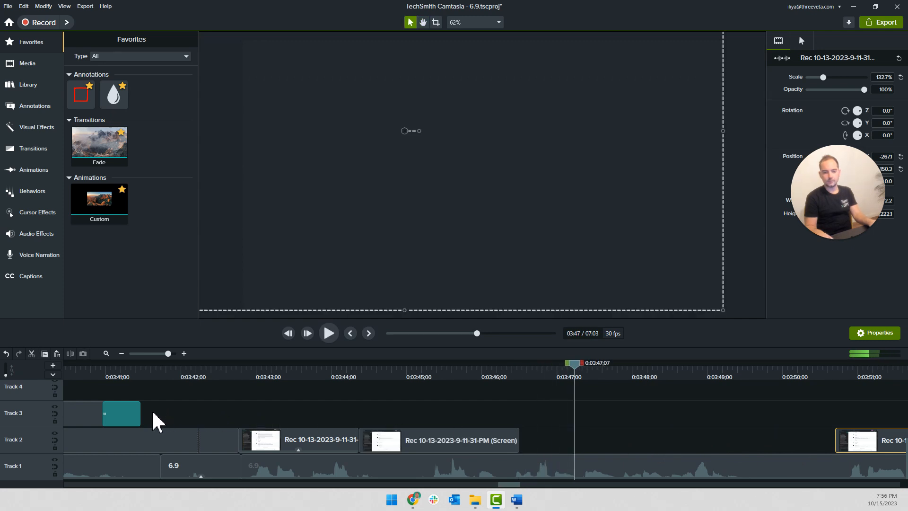
Duplicate the limerick callout on Track 3 and place the copy over the gap after the haiku response, starting at about 0:03:46
scroll(160, 420, down, 2)
click(179, 418)
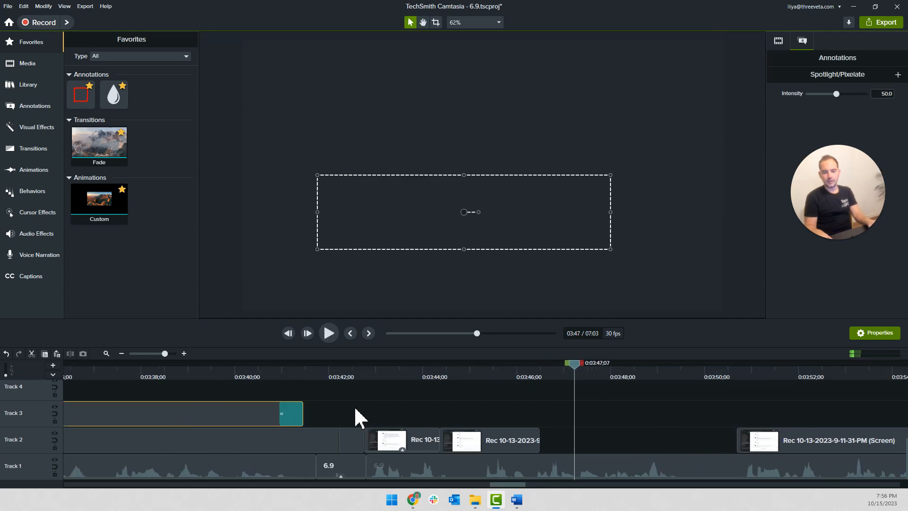
scroll(358, 416, down, 3)
drag(138, 413, 592, 415)
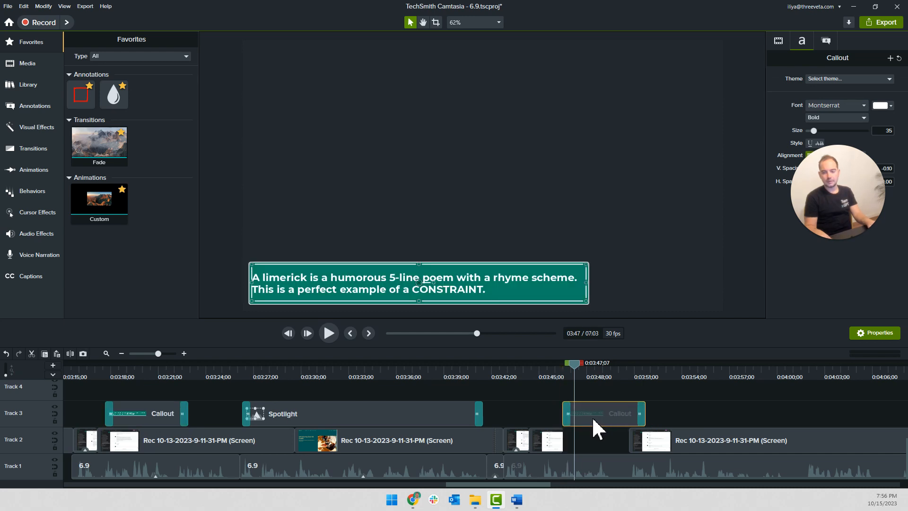
key(space)
scroll(591, 444, up, 2)
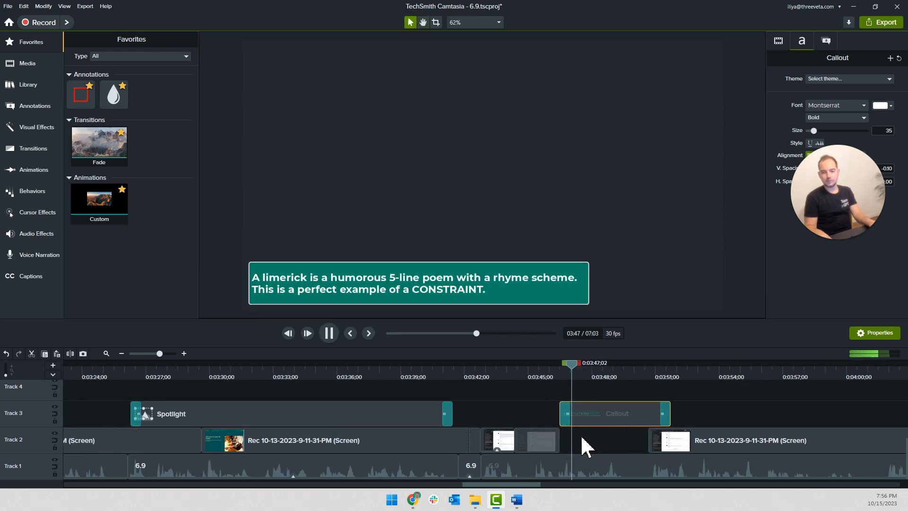
Switch to the Word lesson script and copy the sentence "A haiku is a Japanese poem of seventeen syllables."
key(alt+Tab)
scroll(401, 289, down, 2)
scroll(401, 289, down, 1)
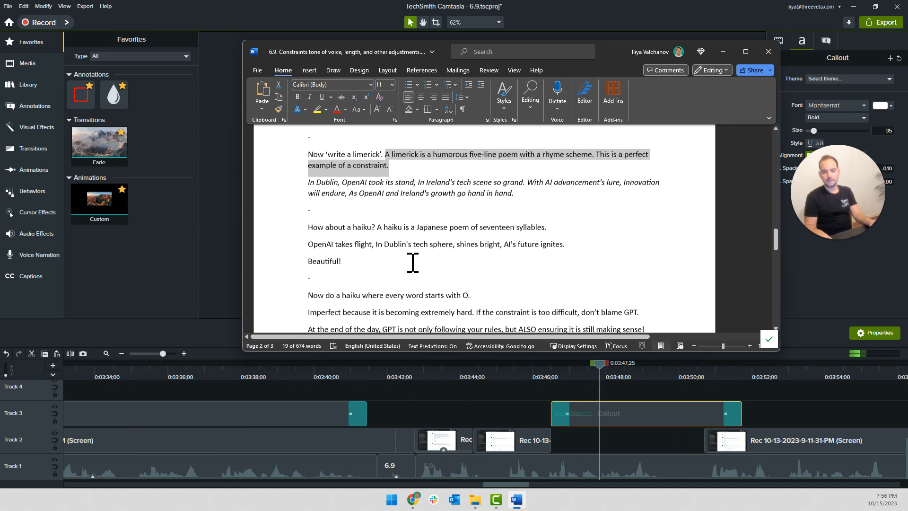
drag(547, 227, 393, 231)
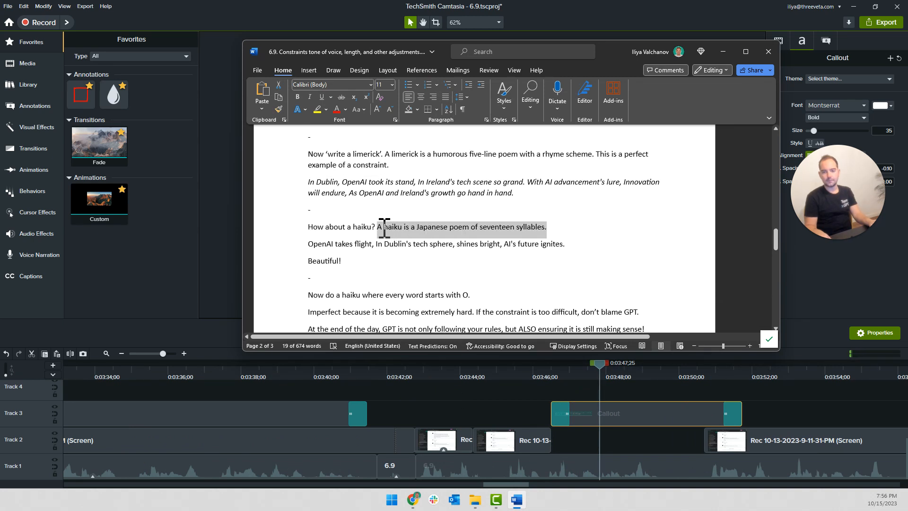
key(alt+Tab)
Back in Camtasia, replace the copied callout's text with "A haiku is a Japanese poem of 17 syllables." and shrink its box to fit
double_click(499, 283)
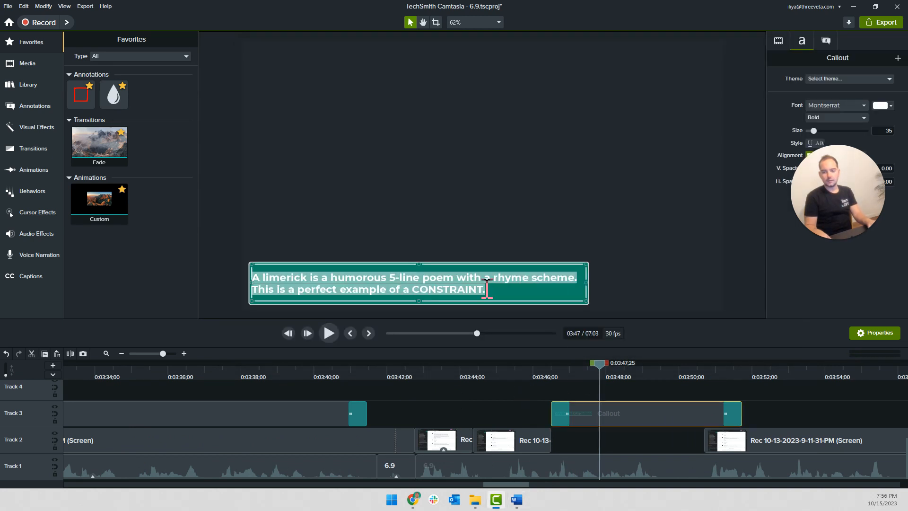
right_click(487, 286)
click(534, 373)
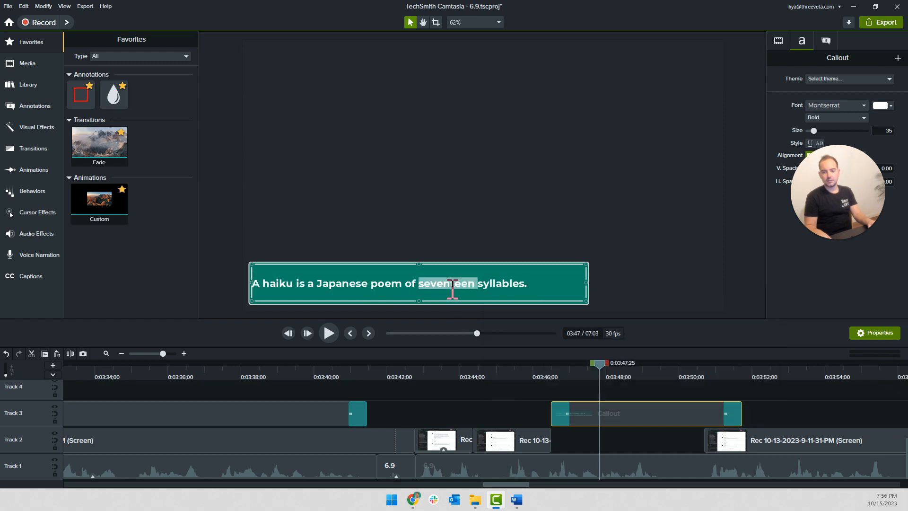
text(17)
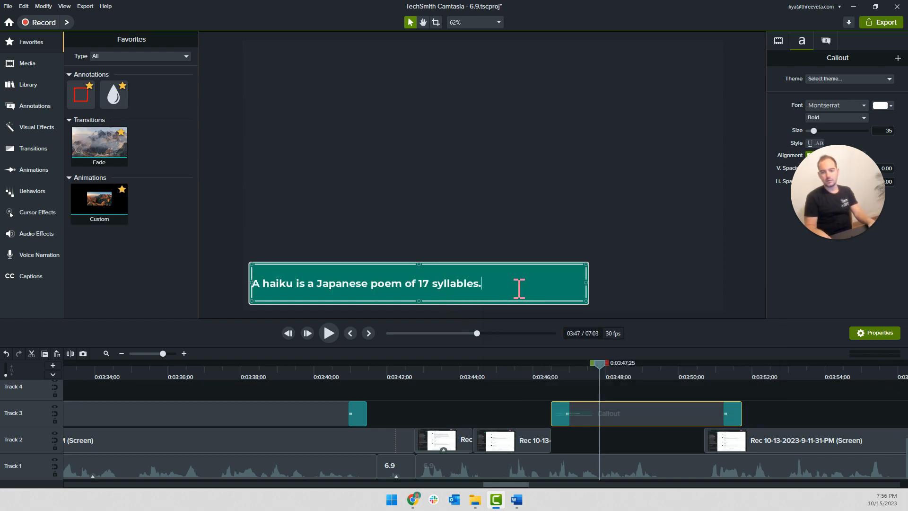
drag(588, 265, 493, 278)
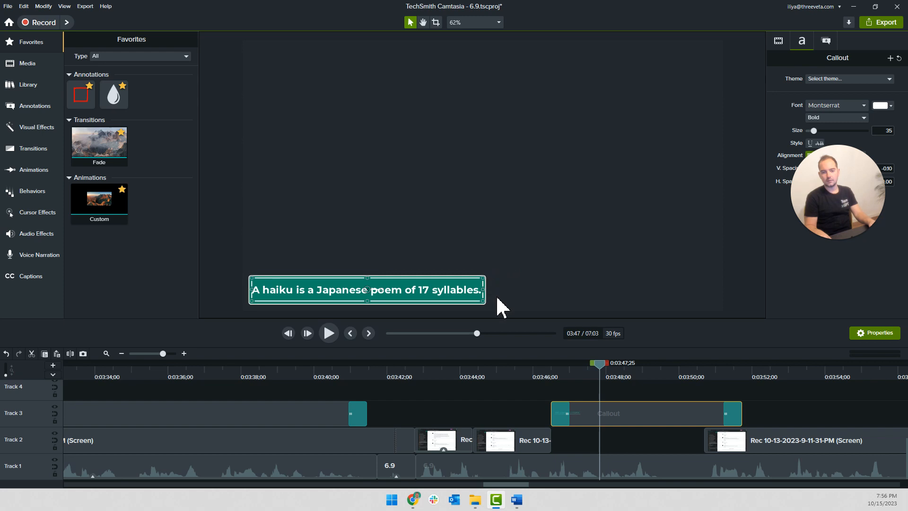
Check the callout's start against the narration and extend the Track 2 frame at 0:03:46;12 to fill the gap beneath it
click(543, 370)
key(space)
key(space)
scroll(558, 393, up, 3)
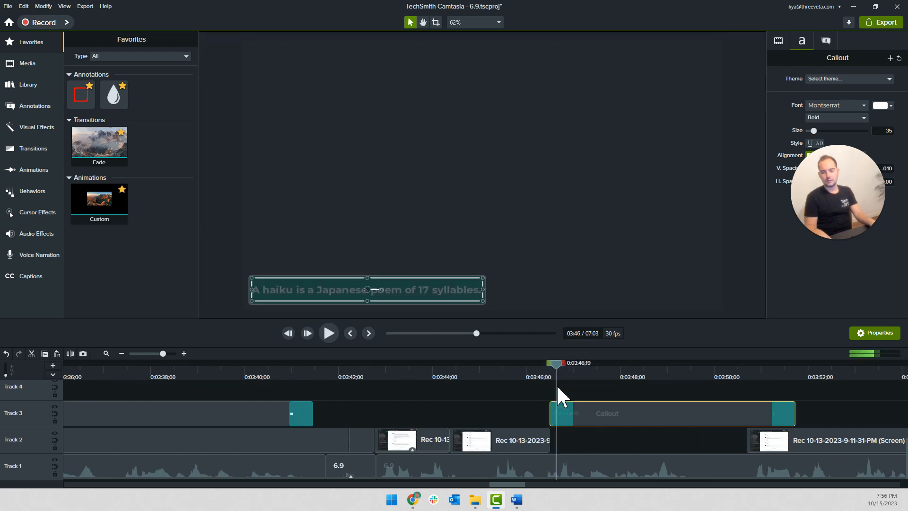
click(538, 371)
click(539, 440)
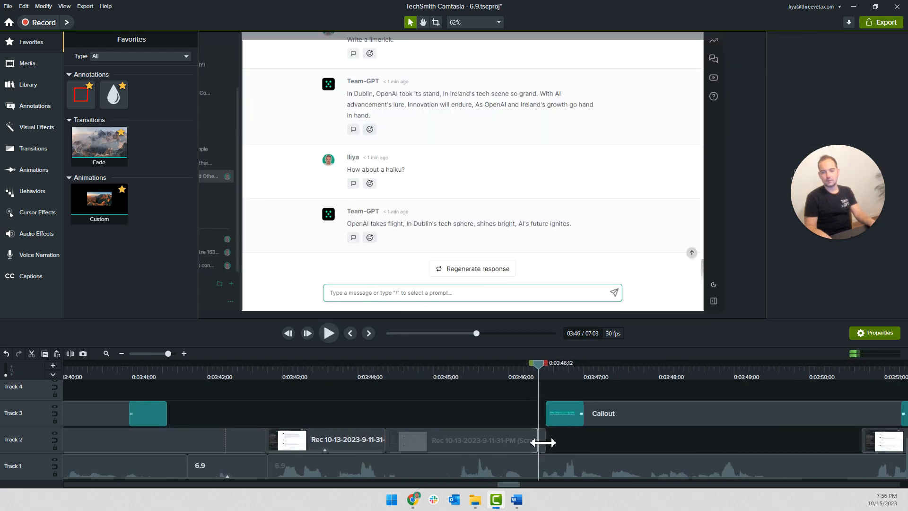
key(shift+e)
key(Return)
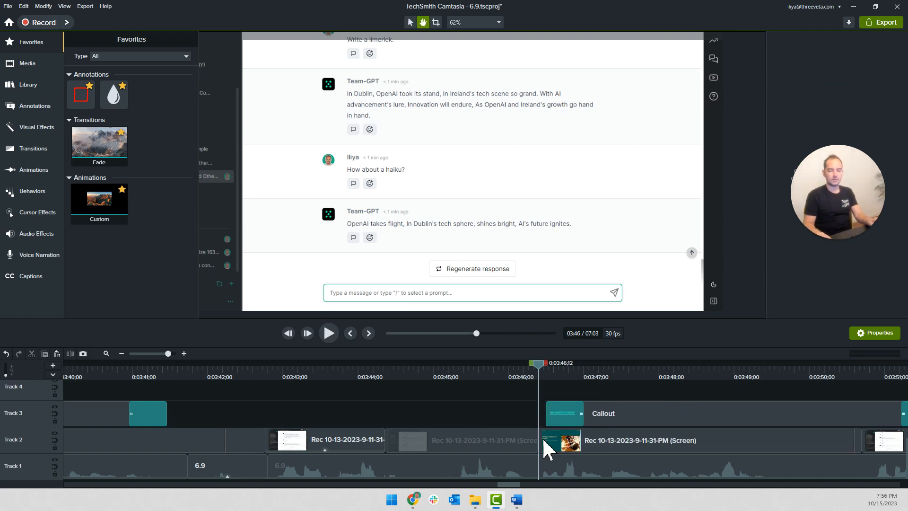
Play the haiku callout and shorten its end to meet the start of the following Track 2 recording at about 0:03:50;15
key(space)
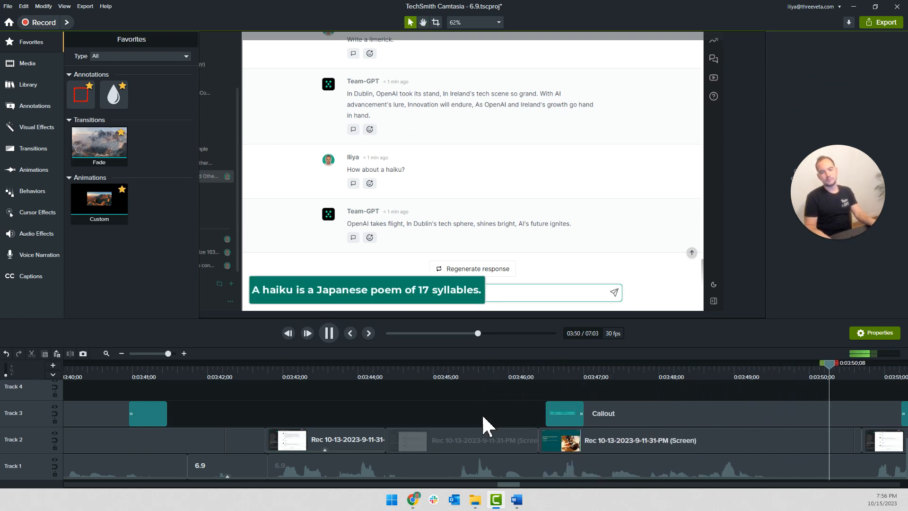
click(633, 418)
drag(654, 416, 580, 415)
Paste a copy of the earlier Track 3 spotlight and slide it back to start directly after the haiku callout
scroll(255, 411, down, 2)
scroll(226, 418, down, 1)
click(201, 418)
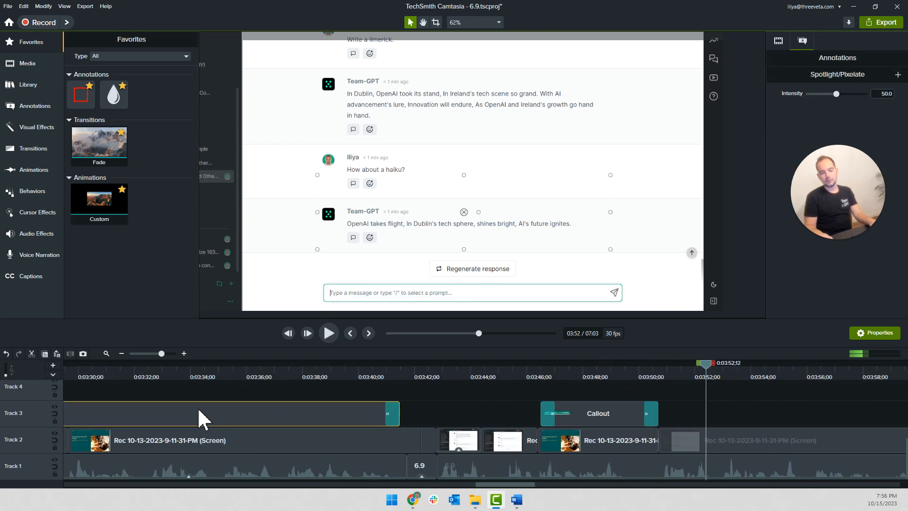
key(ctrl+v)
scroll(738, 419, up, 2)
drag(749, 419, 656, 422)
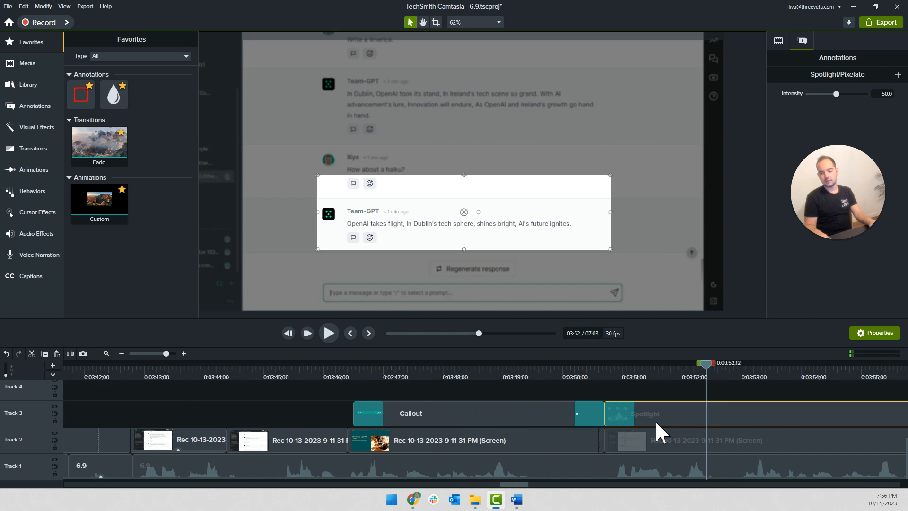
Reposition and resize the pasted spotlight to frame only the Team-GPT haiku response, and play the change from callout to spotlight
drag(495, 240, 499, 259)
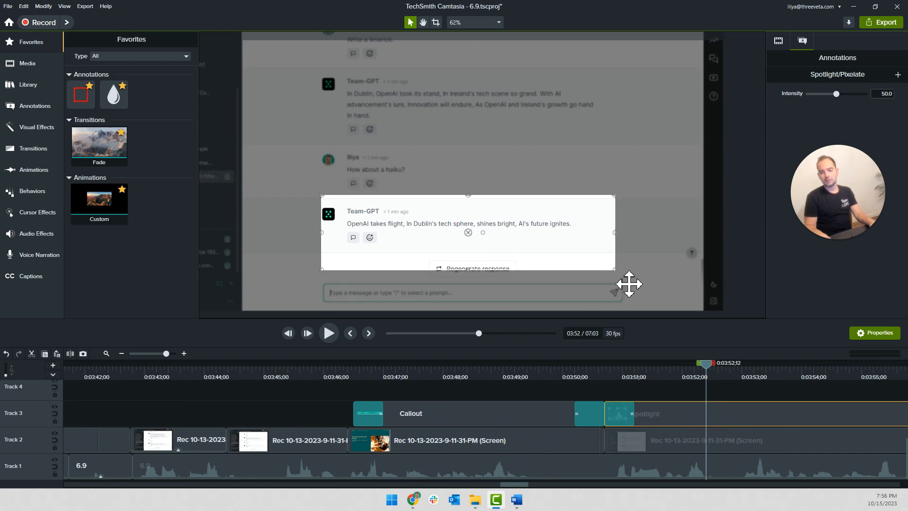
drag(614, 269, 603, 250)
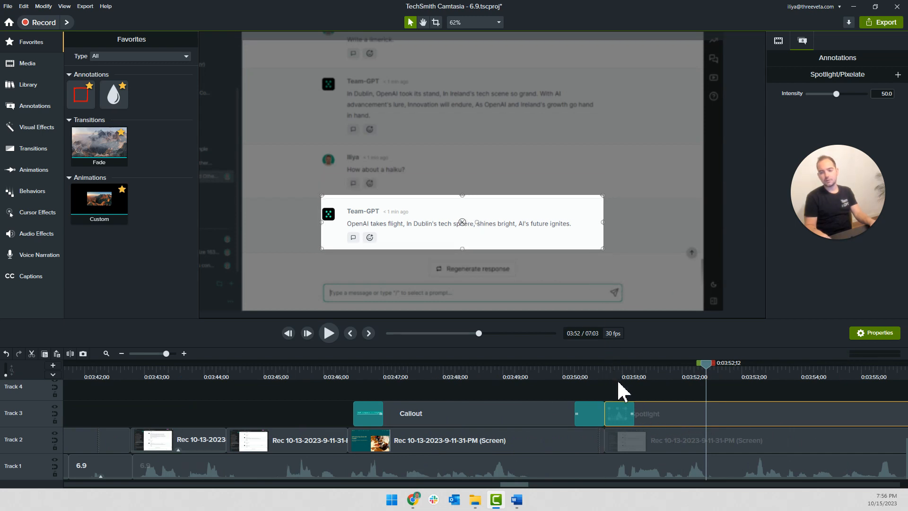
drag(322, 224, 311, 223)
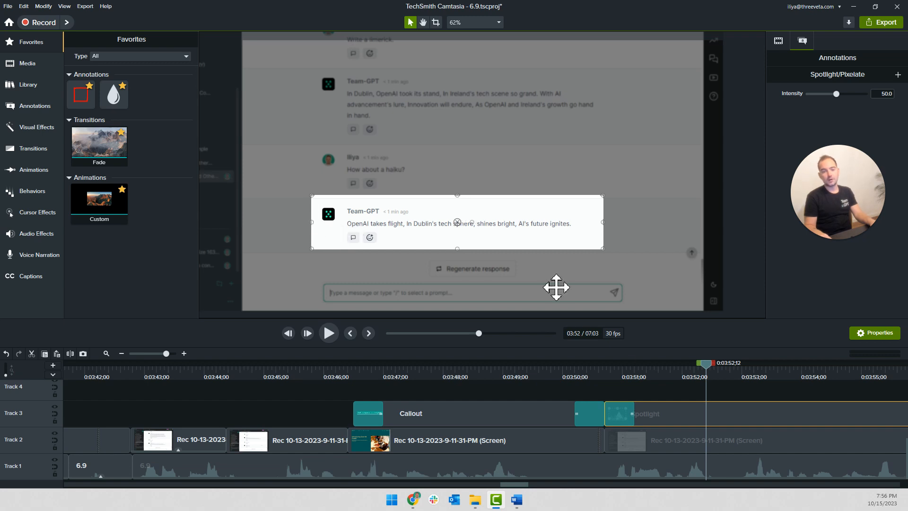
click(543, 373)
key(space)
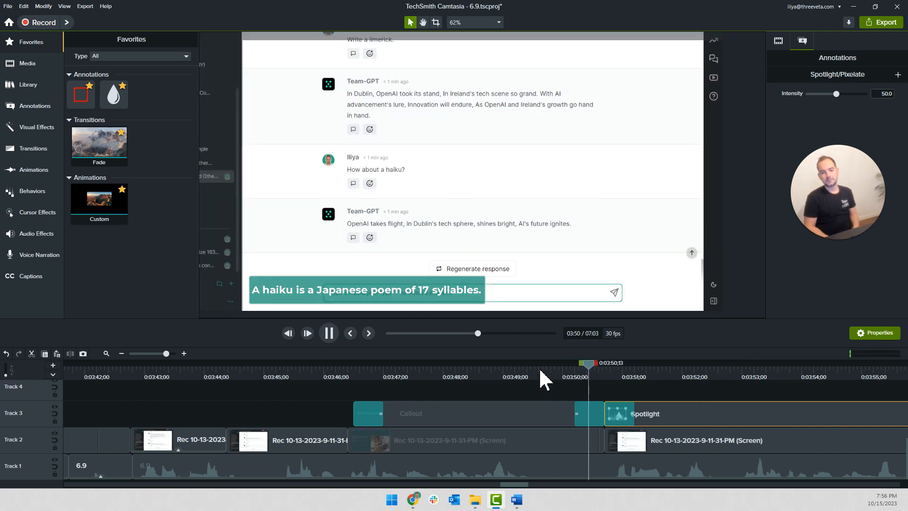
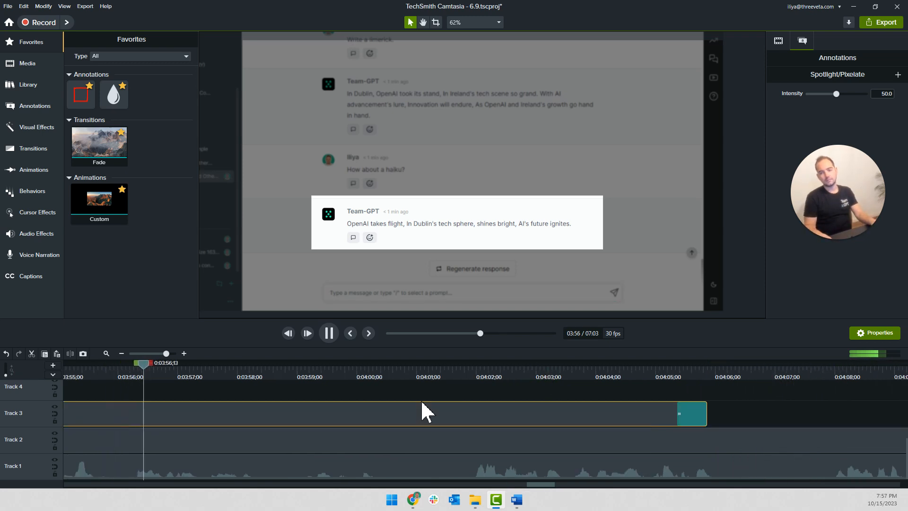
Shorten the end of the Track 3 spotlight to a duration of 0:00:10;06 and play on into the next prompt
scroll(353, 393, down, 1)
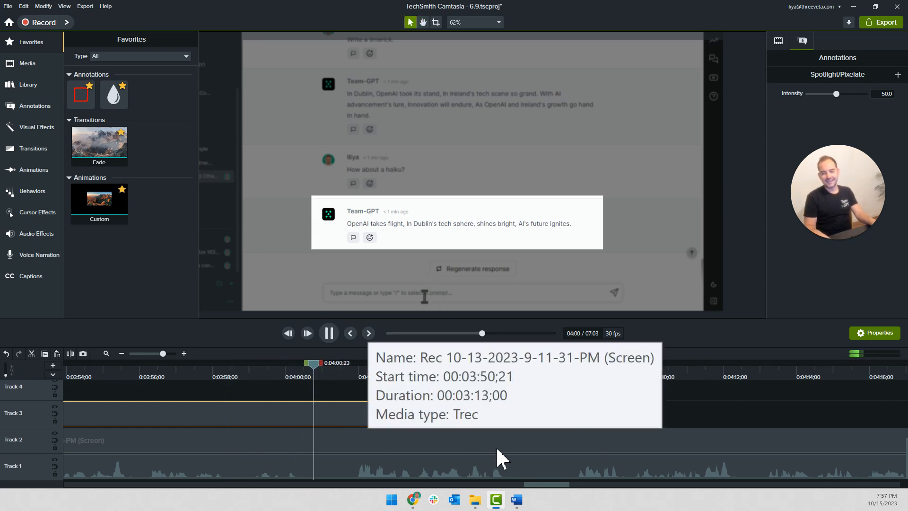
click(650, 415)
click(500, 415)
drag(499, 415, 318, 415)
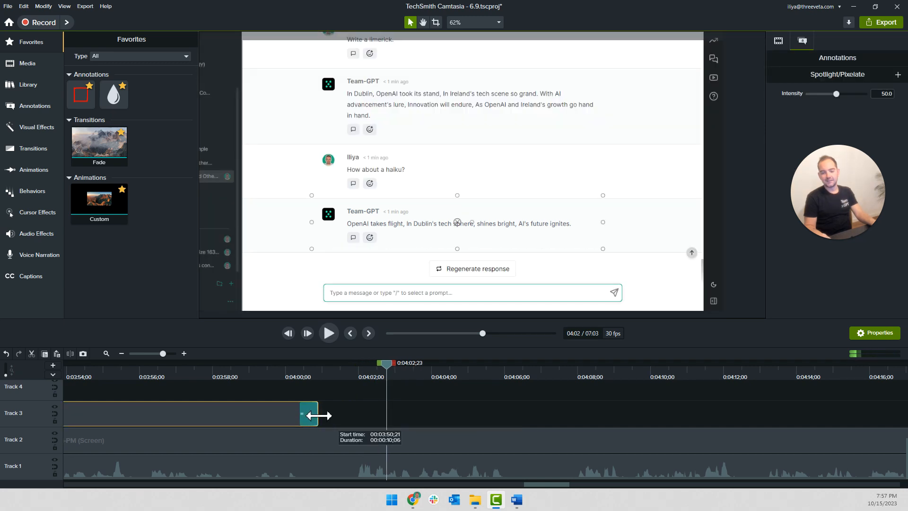
click(274, 378)
key(space)
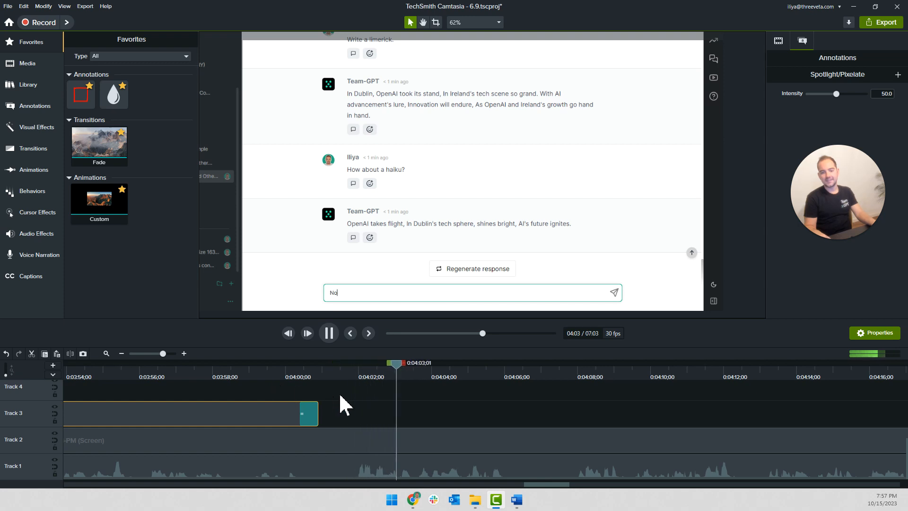
Split the Track 2 recording at 0:04:01;19 and again shortly before the prompt is typed, and ripple delete the short piece between the cuts
click(356, 373)
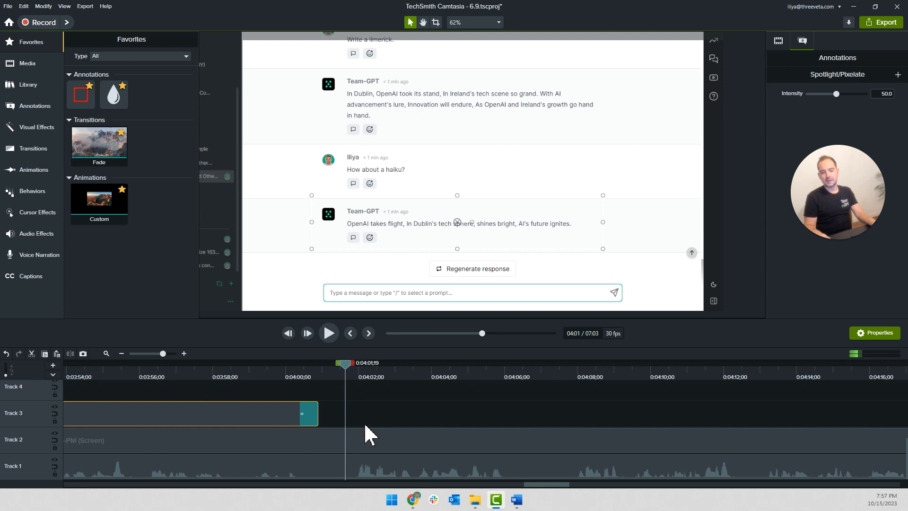
click(361, 444)
key(s)
scroll(358, 382, up, 1)
drag(347, 366, 398, 378)
click(384, 440)
key(s)
click(379, 442)
key(ctrl+BackSpace)
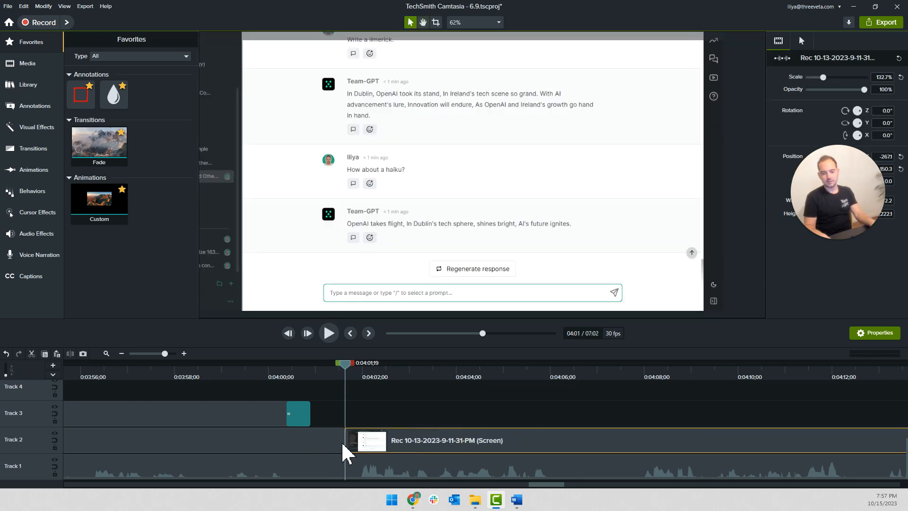
Play the prompt typing against the narration and split the Track 2 recording at 0:04:08;17, where the prompt is fully typed
key(space)
key(space)
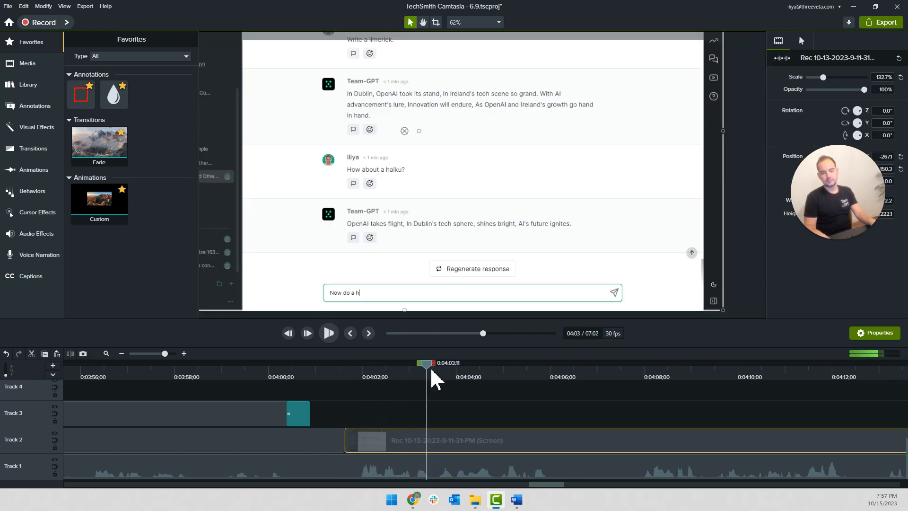
drag(437, 378, 674, 395)
key(s)
click(620, 444)
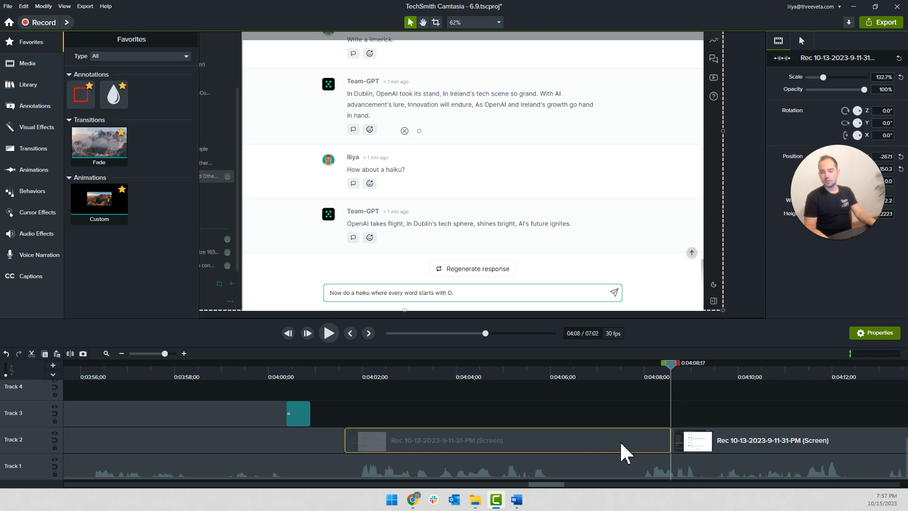
Add a clip speed of 1.8 to the prompt-typing clip, pull the following recording back against it, and play the result
right_click(622, 442)
click(658, 380)
click(883, 251)
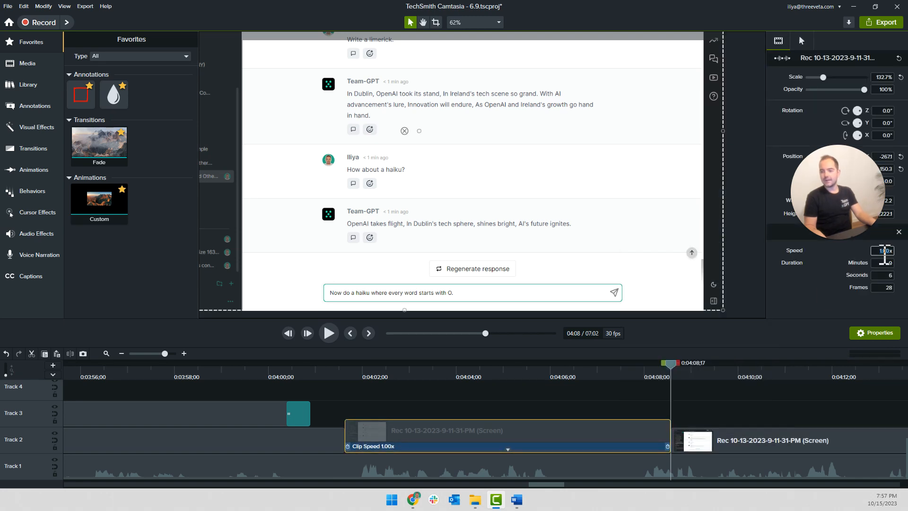
text(1.81)
click(512, 432)
drag(761, 447, 529, 446)
click(331, 377)
key(space)
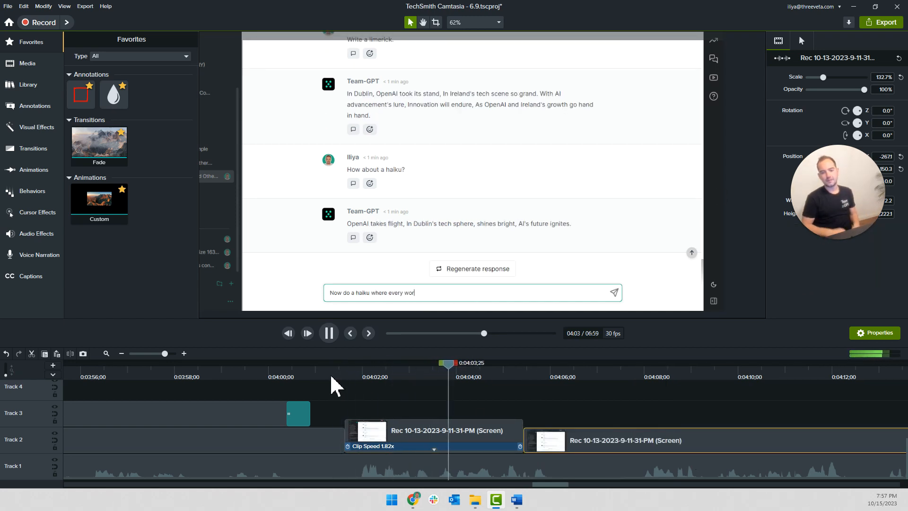
Slow the prompt-typing clip to a speed of 1.5, after making room behind it, and rejoin the following recording to its end
drag(548, 448, 599, 449)
click(447, 445)
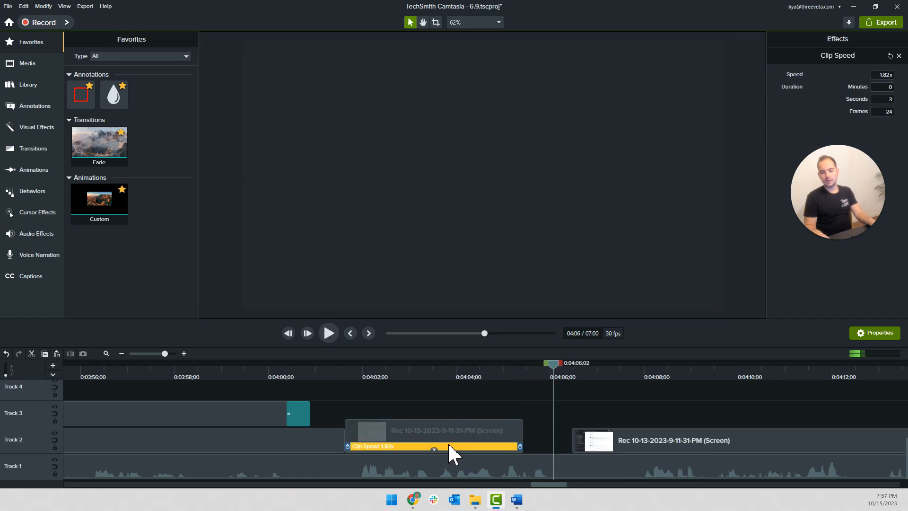
drag(862, 137, 881, 245)
click(888, 78)
text(1.5)
key(Return)
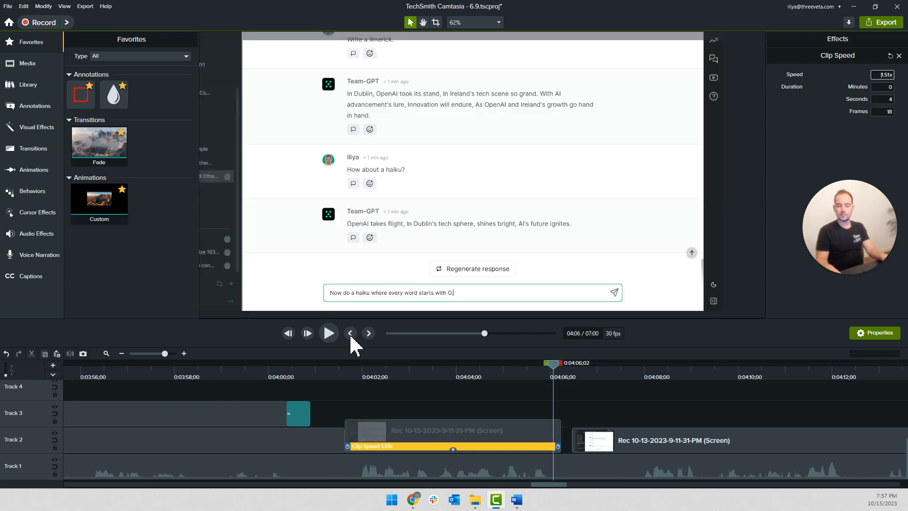
click(452, 449)
drag(586, 437, 556, 438)
Play the prompt typing and the haiku response that follows to check them against the narration
click(331, 371)
key(space)
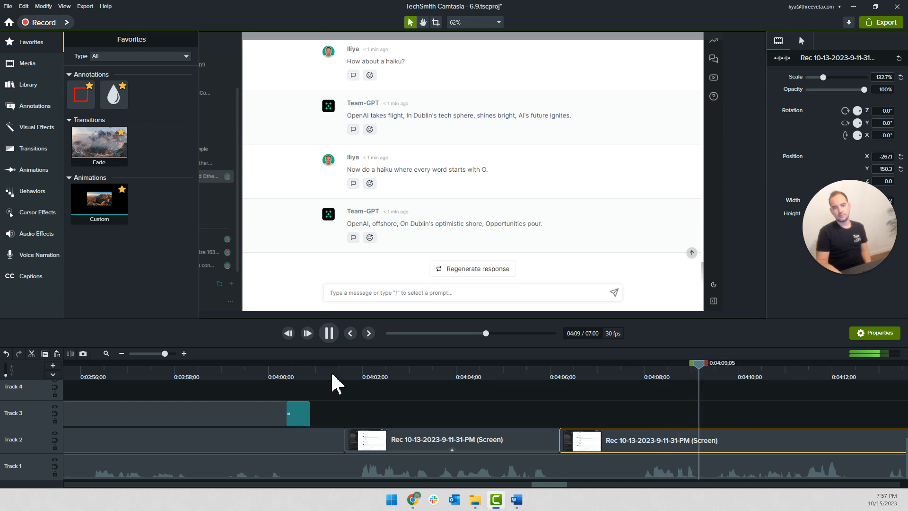
click(631, 414)
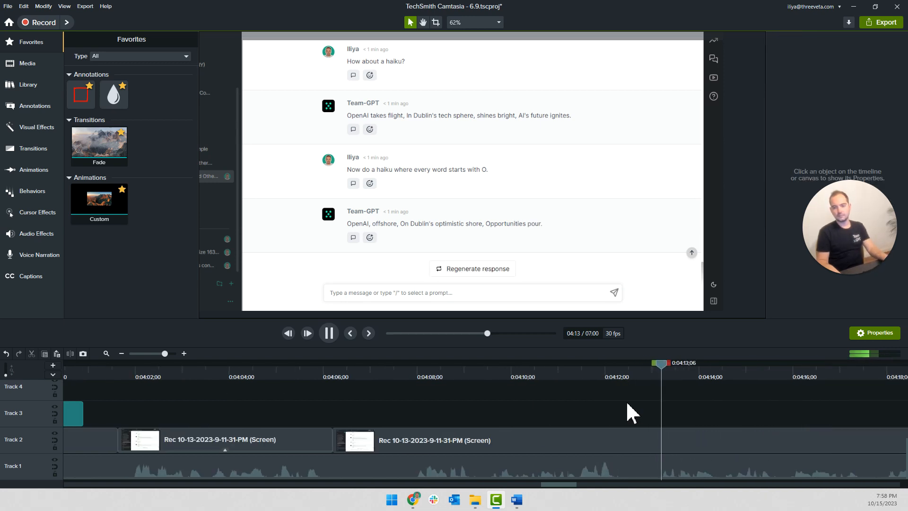
key(space)
Open the Track 3 group near 0:02:30, copy the red Sketch Motion arrow from inside it, and close the group
scroll(626, 411, down, 5)
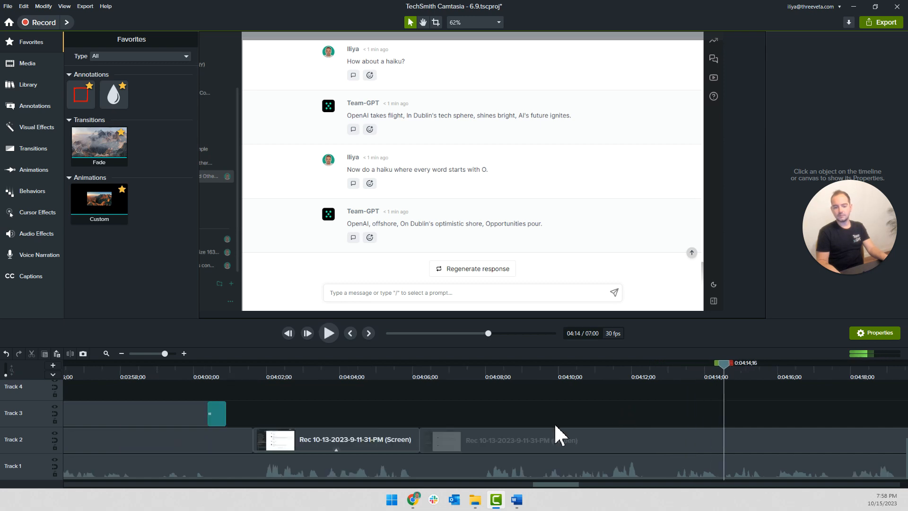
scroll(507, 415, down, 3)
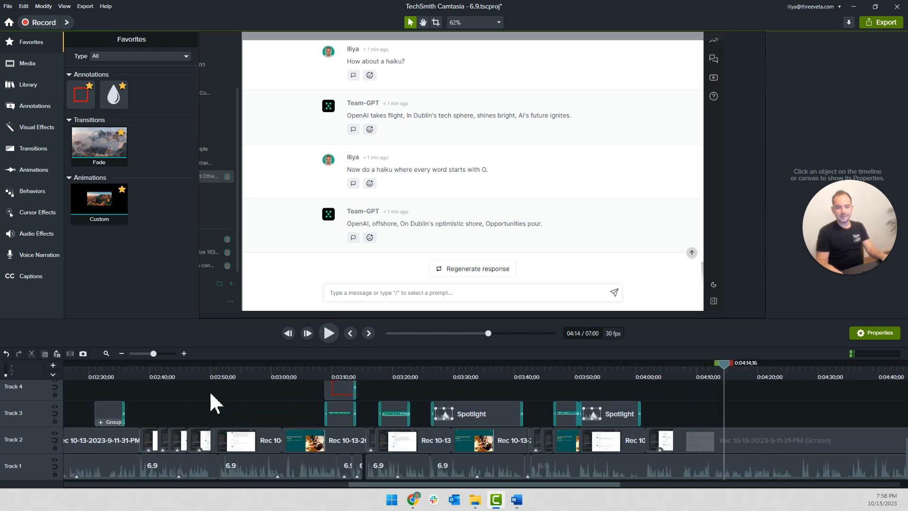
scroll(255, 404, up, 4)
scroll(137, 461, down, 2)
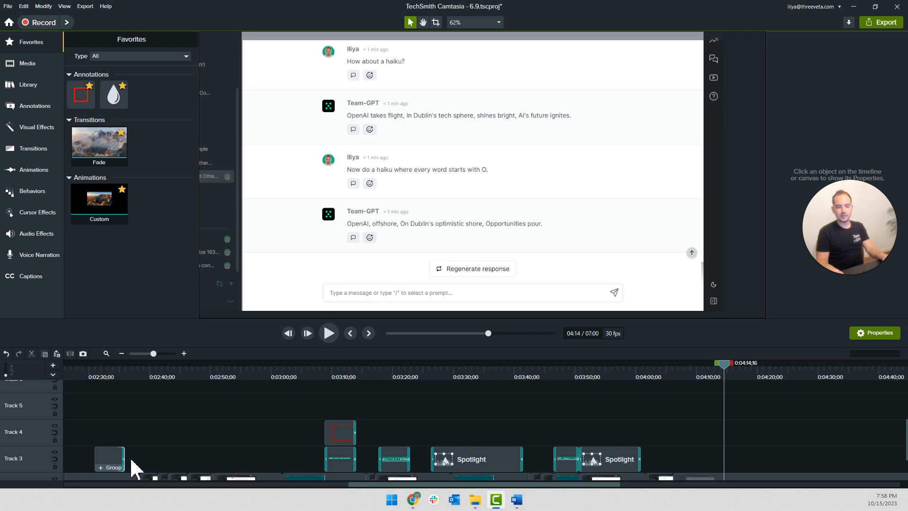
click(97, 467)
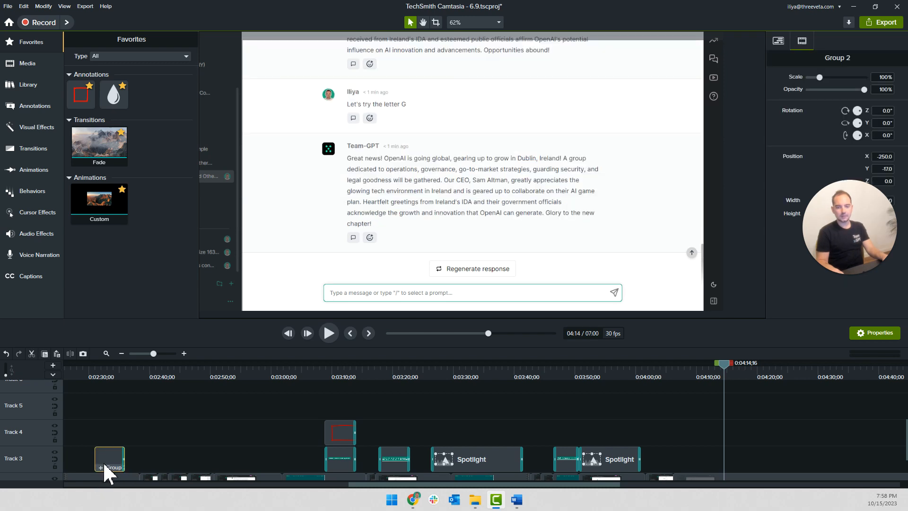
double_click(100, 464)
click(106, 434)
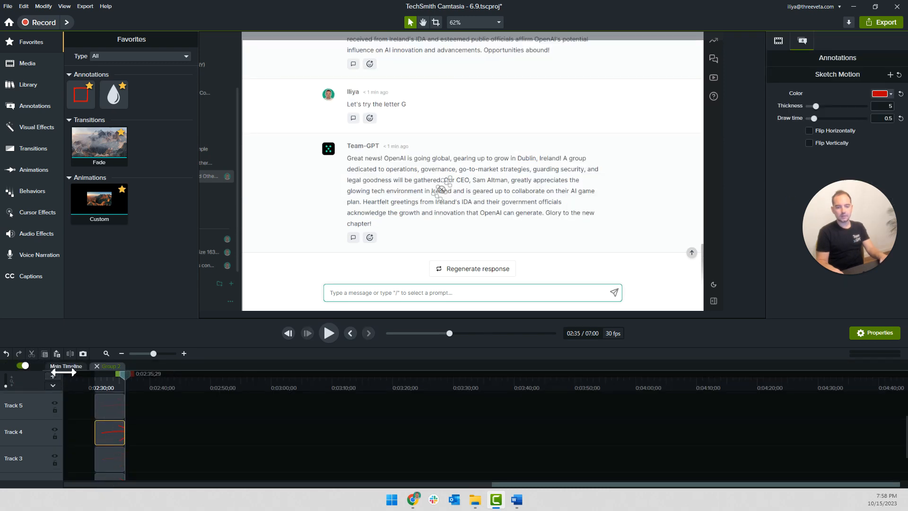
click(97, 365)
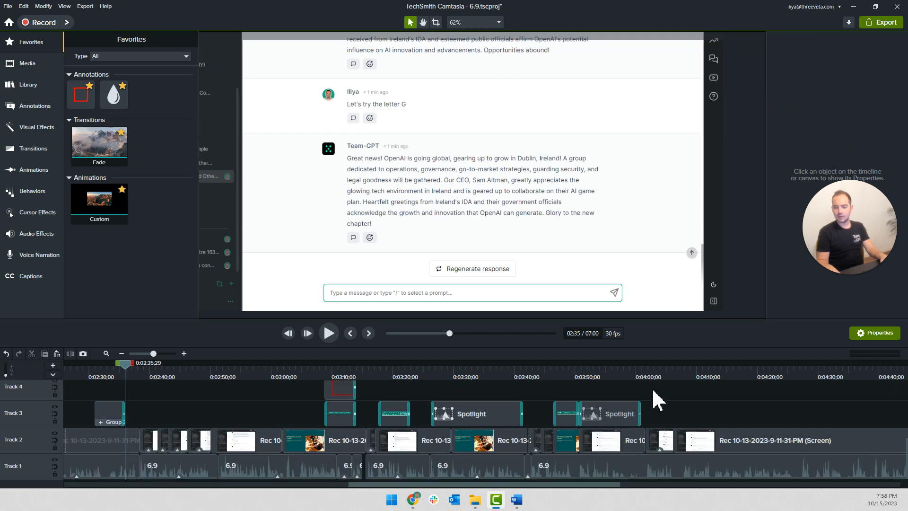
Play from about 0:04:04 to the haiku response and paste the copied Sketch Motion arrow at 0:04:09;17 on Track 3
click(638, 371)
scroll(650, 401, up, 5)
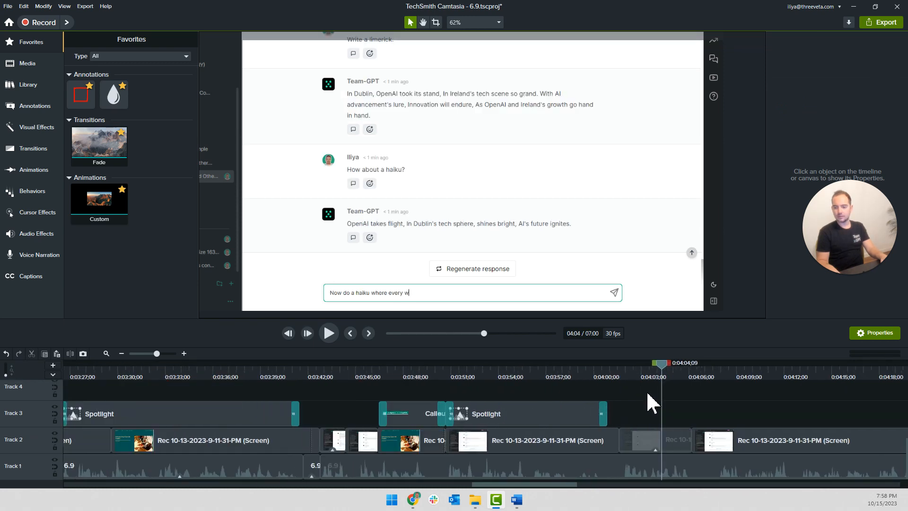
key(space)
scroll(628, 415, up, 1)
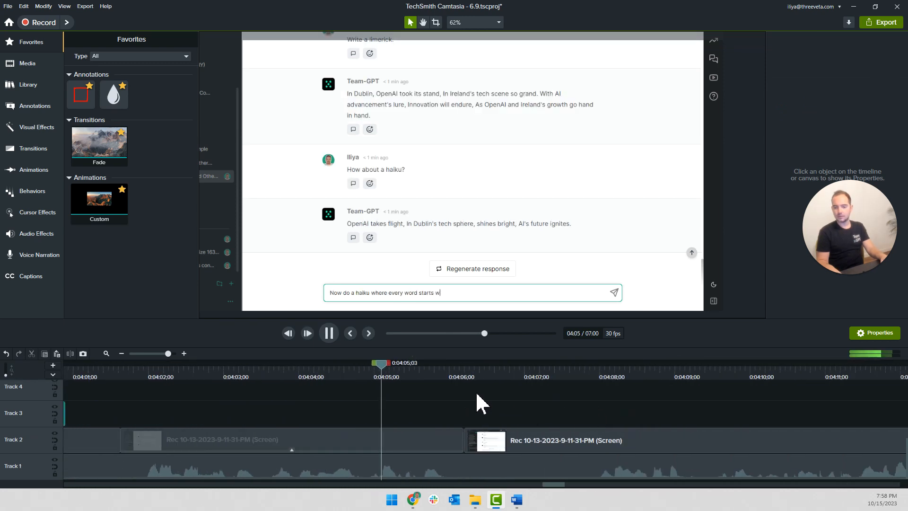
scroll(505, 399, down, 2)
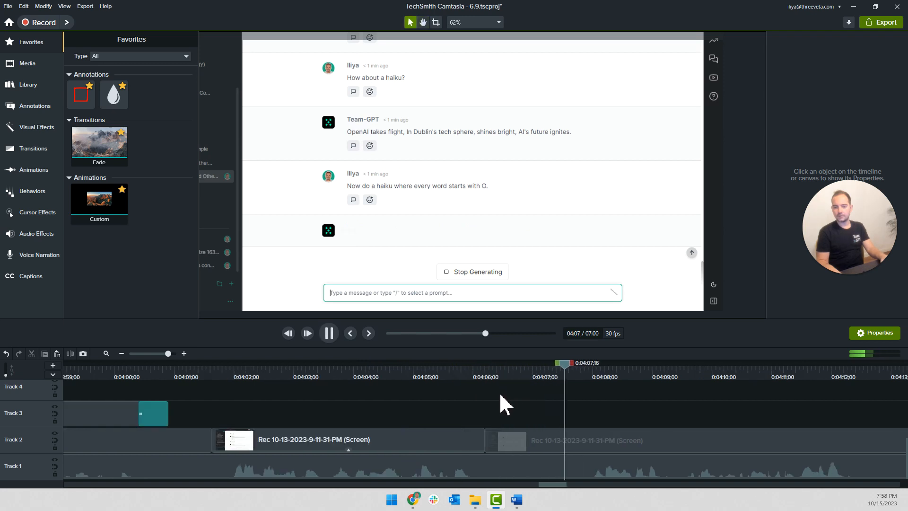
key(space)
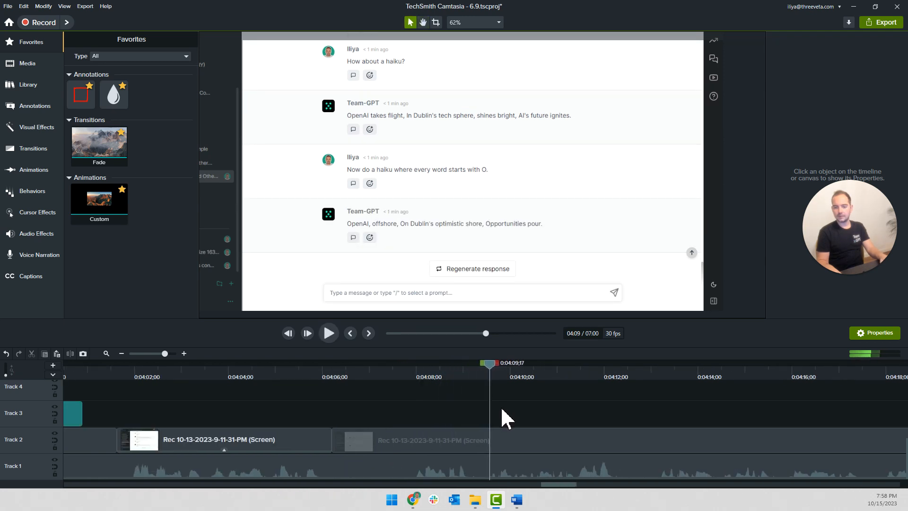
key(ctrl+v)
Split the Track 2 recording at 0:04:09;04, speed up the response-generating clip to 2x, and pull the following recording against it
click(432, 374)
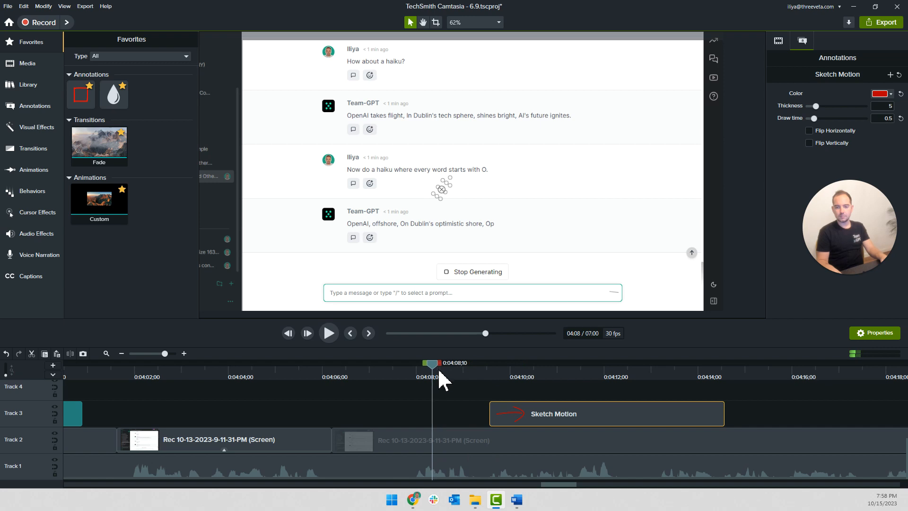
drag(439, 368, 470, 371)
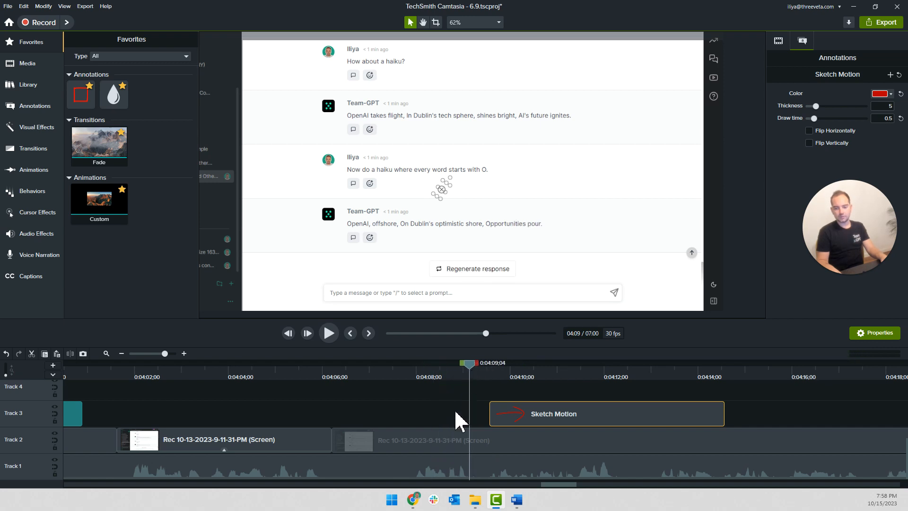
click(438, 440)
key(s)
right_click(434, 445)
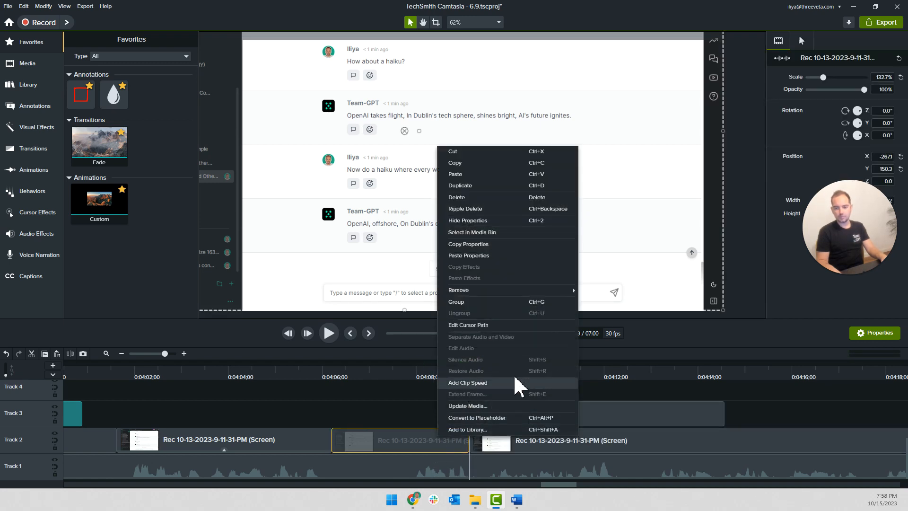
click(474, 391)
click(883, 251)
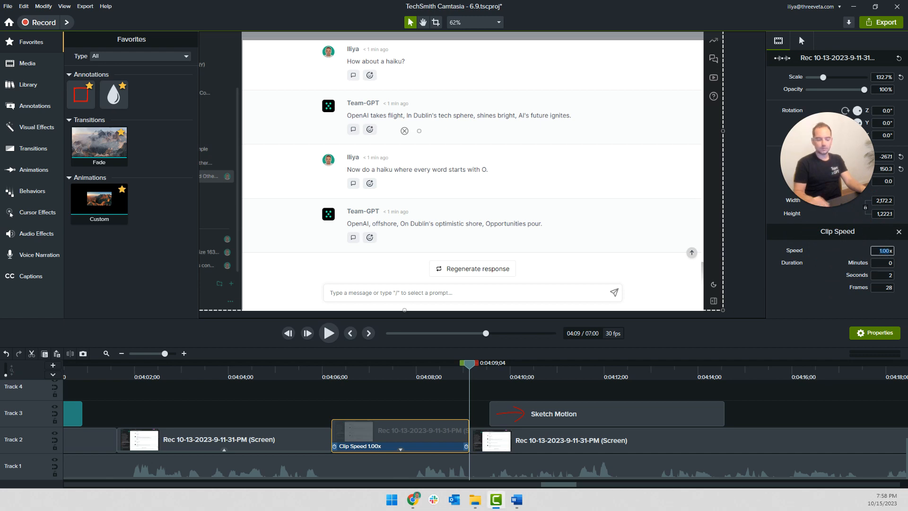
text(2)
key(Return)
click(426, 439)
drag(493, 447, 397, 449)
Slide the Sketch Motion arrow back to about the start of the following Track 2 clip and point it at "pour" in the haiku
drag(549, 420, 460, 423)
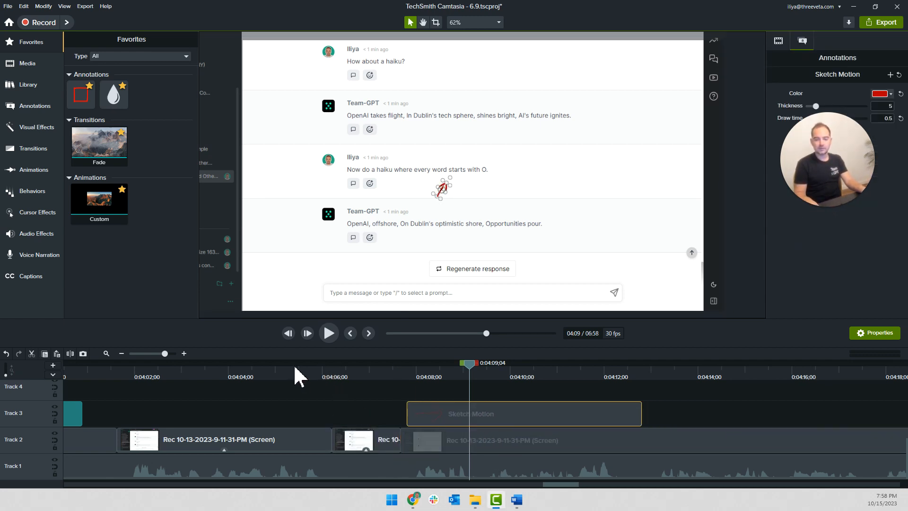
click(280, 373)
key(space)
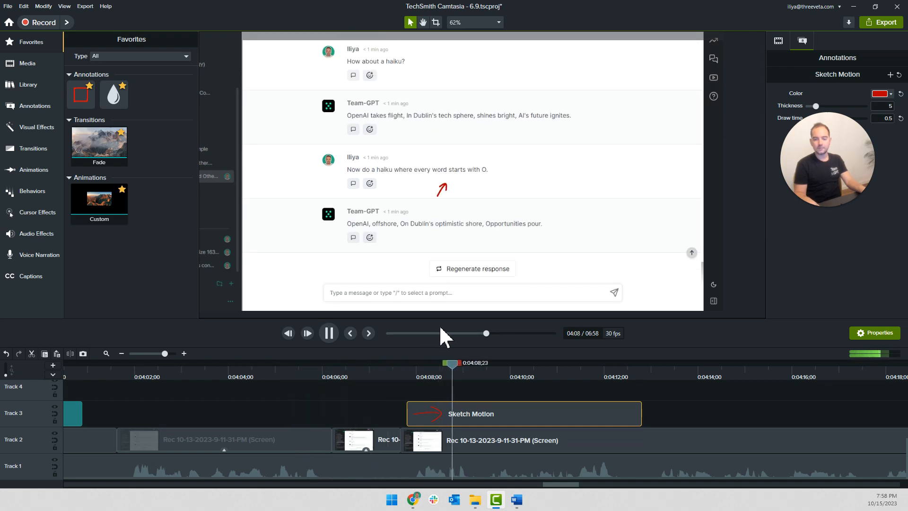
click(441, 199)
drag(442, 198, 518, 246)
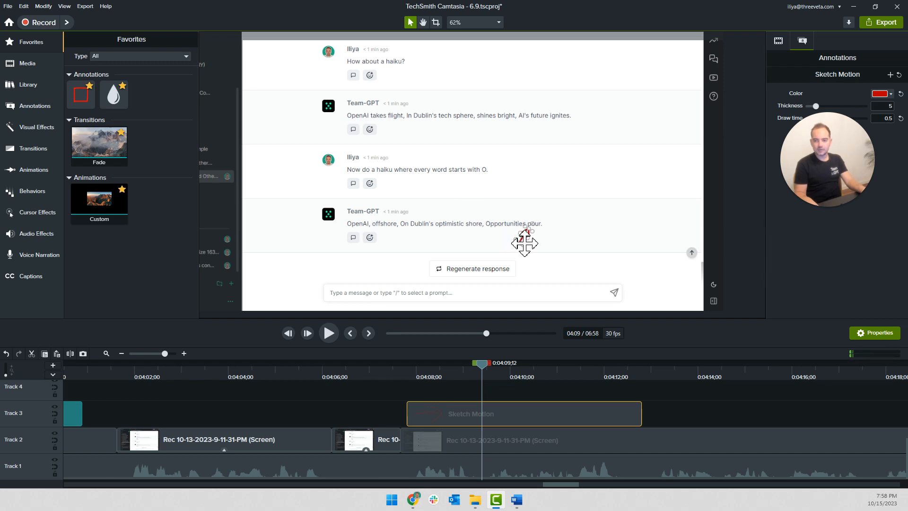
Paste a second arrow on Track 4, align it in time with the first, point it at "shore", and play both
key(ctrl+v)
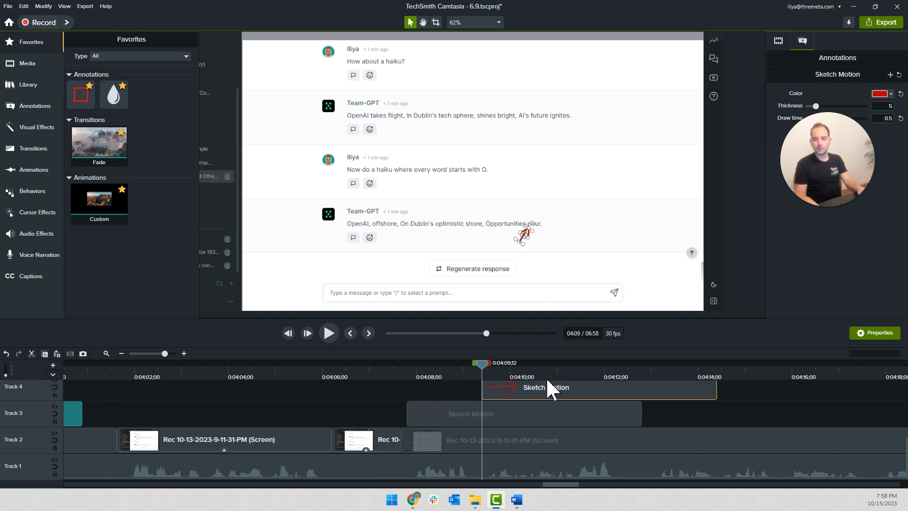
scroll(549, 387, up, 3)
drag(533, 451, 456, 459)
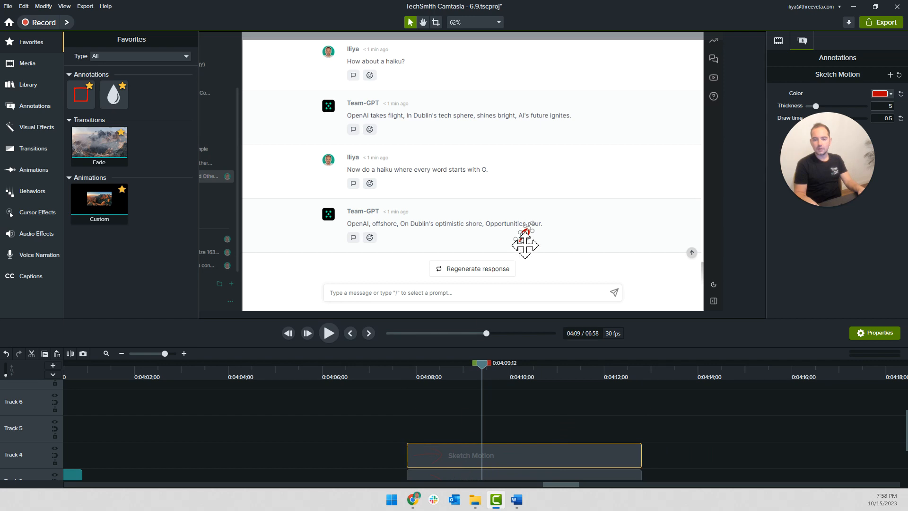
drag(525, 244, 463, 245)
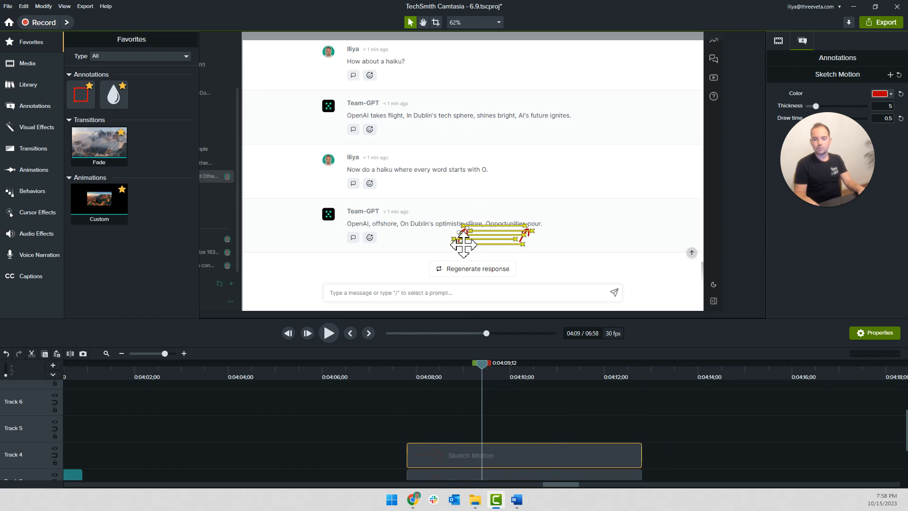
click(742, 421)
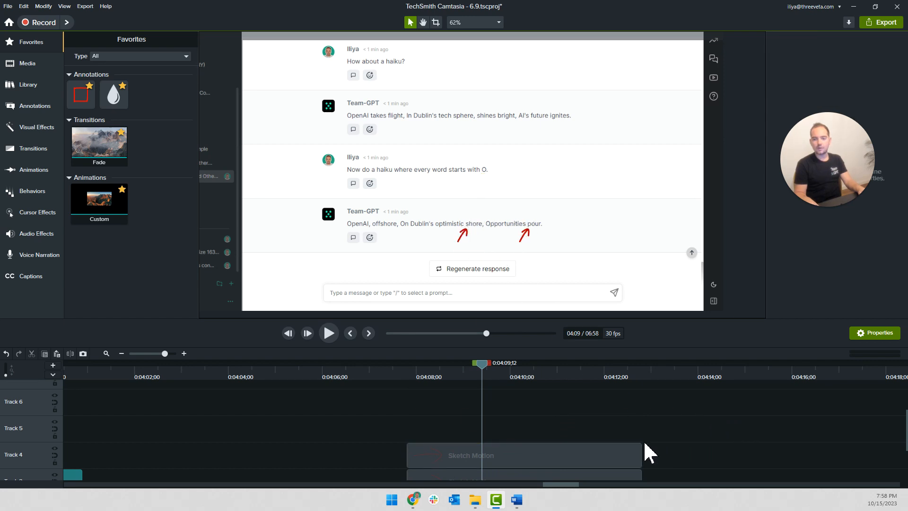
click(400, 379)
key(space)
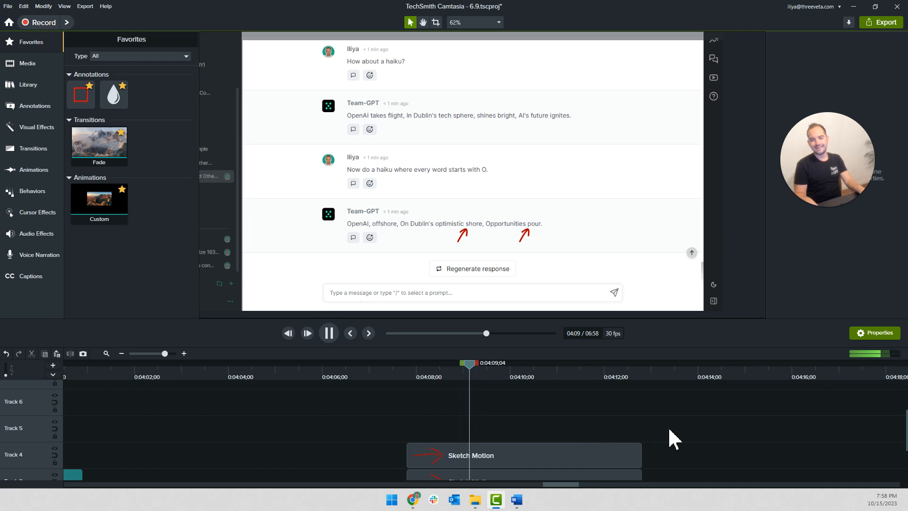
Add a Fade transition to the ends of both Sketch Motion arrows on Tracks 3 and 4 while playback continues
scroll(673, 439, down, 1)
mouse_move(373, 261)
mouse_down()
mouse_move(612, 433)
mouse_move(607, 427)
mouse_up()
drag(154, 168, 616, 459)
key(space)
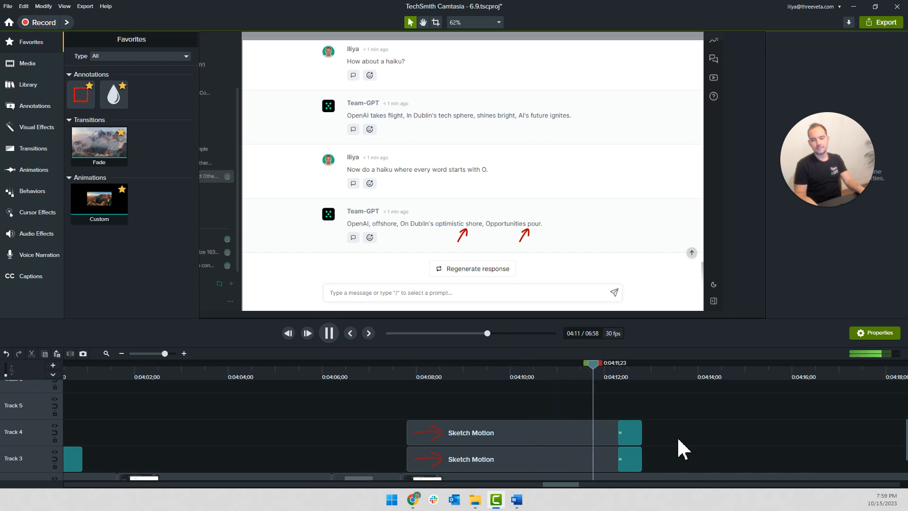
Play on to about 0:04:15;23 and place a copy of the haiku callout there on Track 3, leaving the original in place
scroll(675, 435, down, 1)
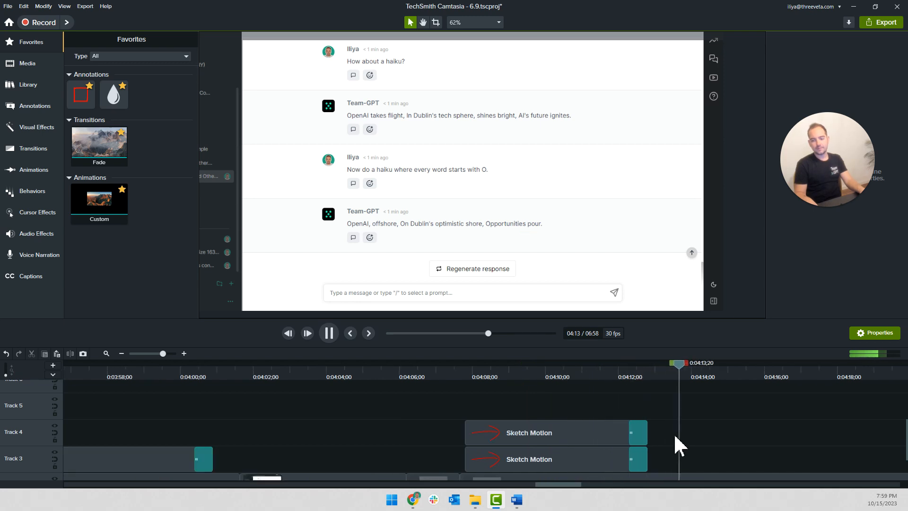
scroll(662, 431, right, 5)
scroll(613, 423, down, 2)
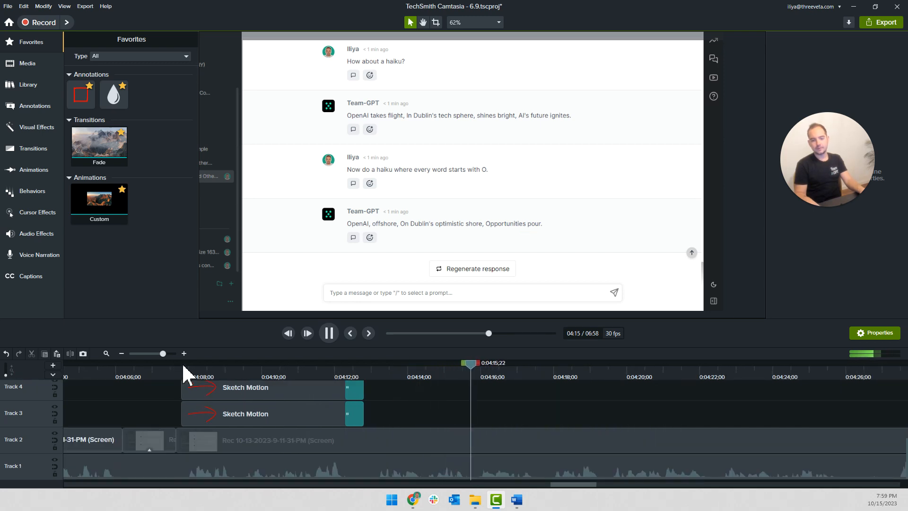
key(space)
scroll(189, 407, down, 3)
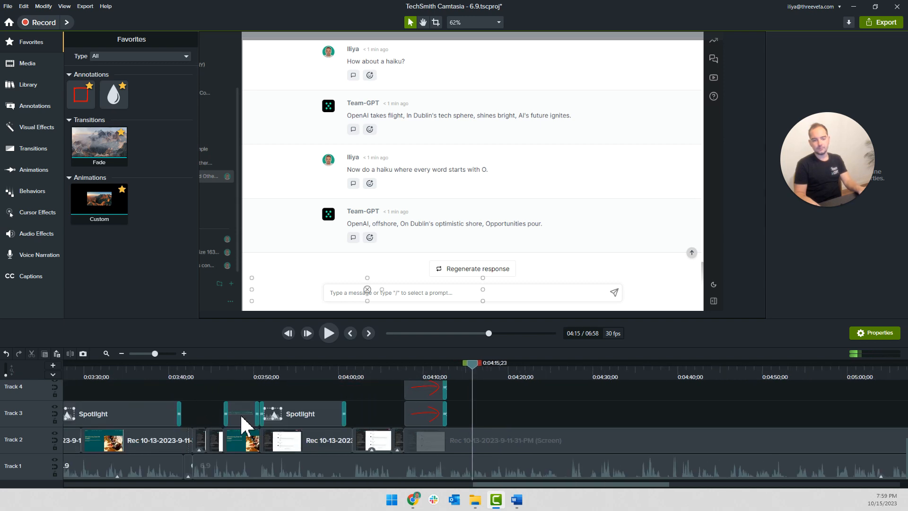
drag(246, 424, 513, 423)
scroll(511, 418, up, 2)
key(space)
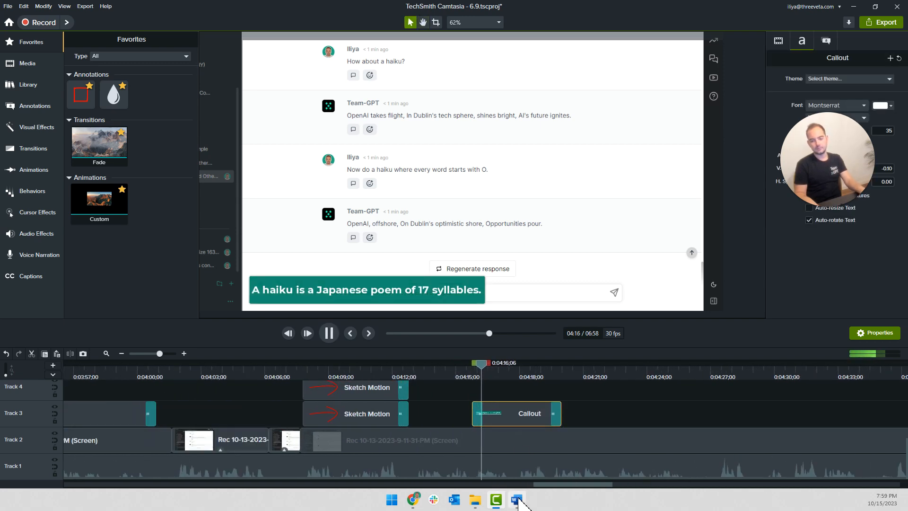
Switch to the Word script and copy the sentence "At the end of the day, GPT is not only following your rules, but ALSO ensuring it is still making sense!"
click(516, 500)
scroll(433, 282, down, 4)
scroll(417, 271, down, 3)
scroll(417, 270, up, 4)
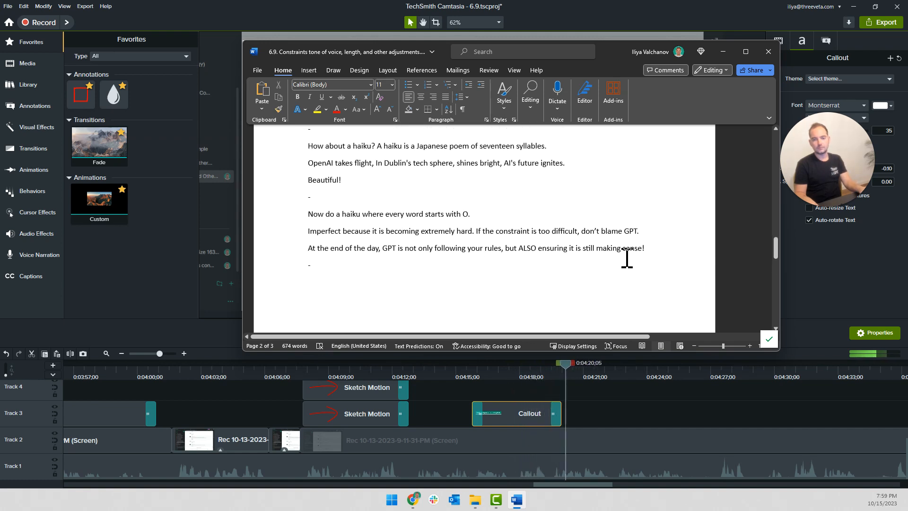
drag(631, 254, 316, 256)
key(super+c)
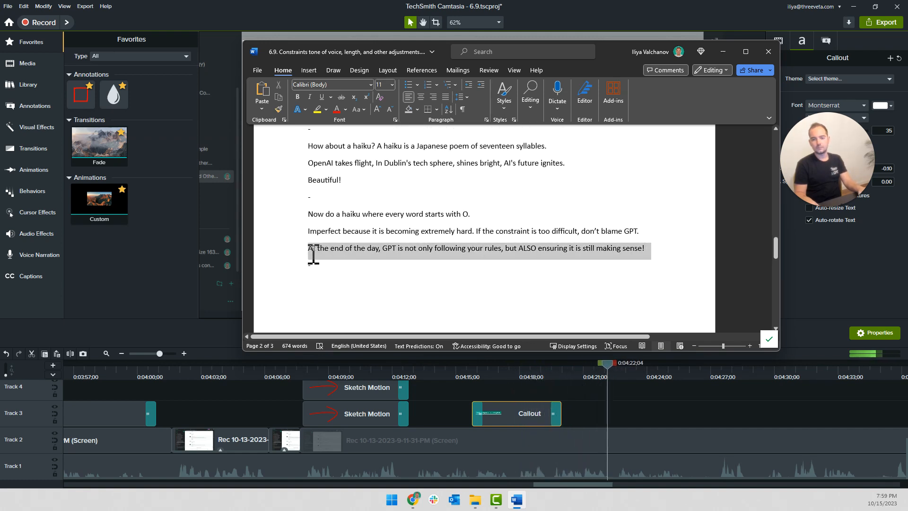
Return to Camtasia, find where the sentence starts, and place the copied callout on Track 3 from about 0:04:19;15 to 0:04:26
click(588, 412)
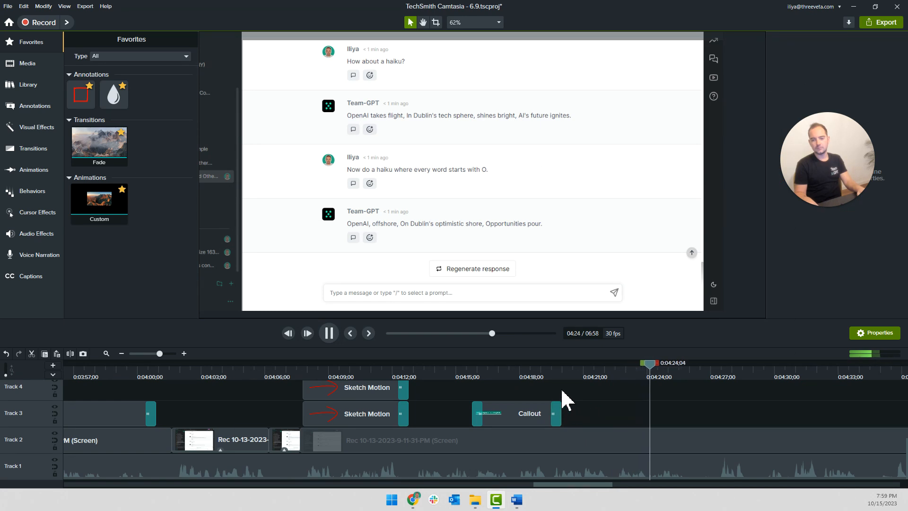
click(558, 373)
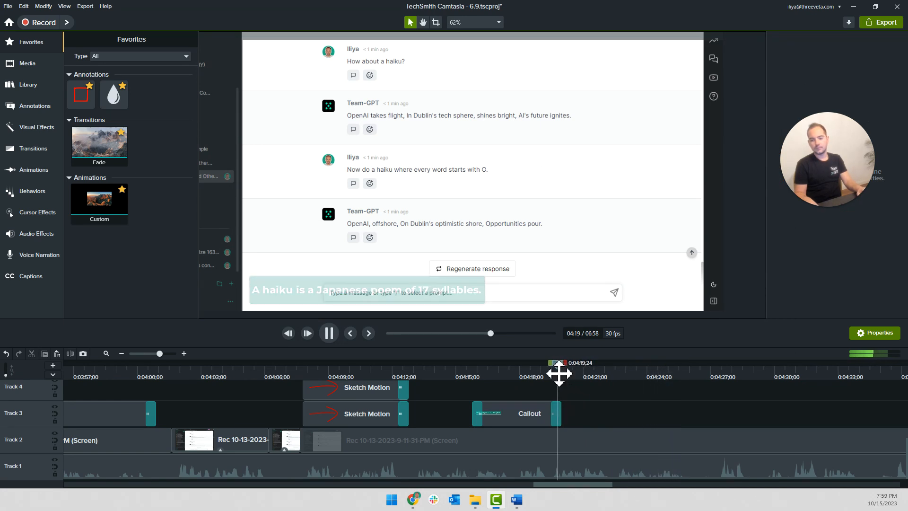
drag(516, 417, 692, 418)
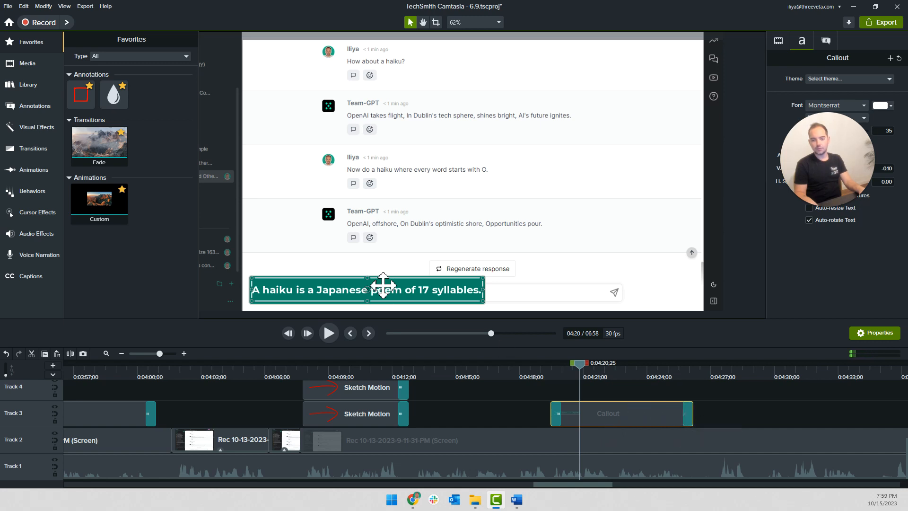
Replace the callout's text with the copied script sentence as plain text and enlarge the box to hold two lines
double_click(335, 288)
right_click(332, 295)
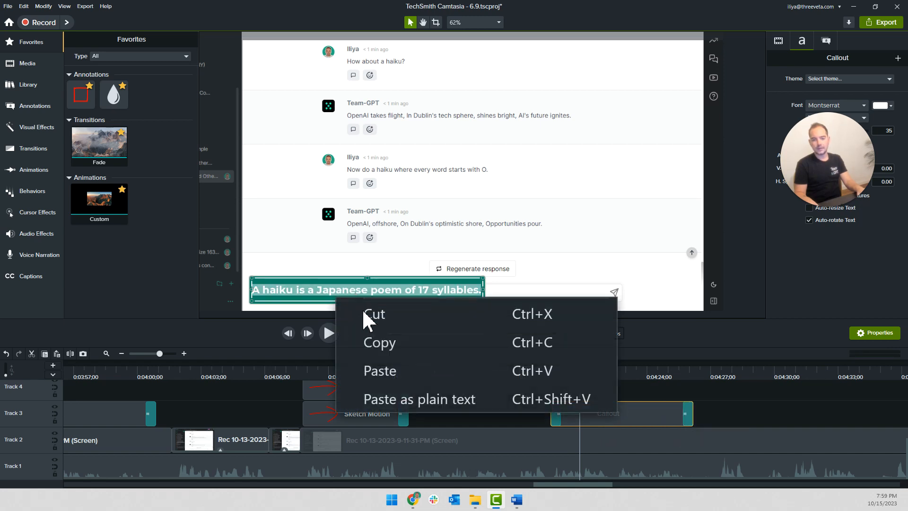
click(377, 399)
drag(483, 279, 558, 265)
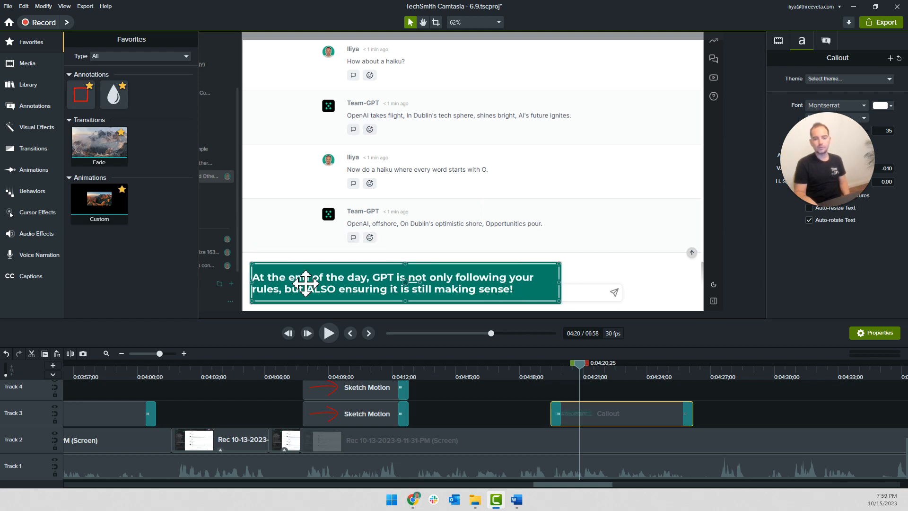
Start a new line before "but ALSO" in the callout and widen the box so "rules," stays on the first line
double_click(282, 294)
click(283, 289)
key(Return)
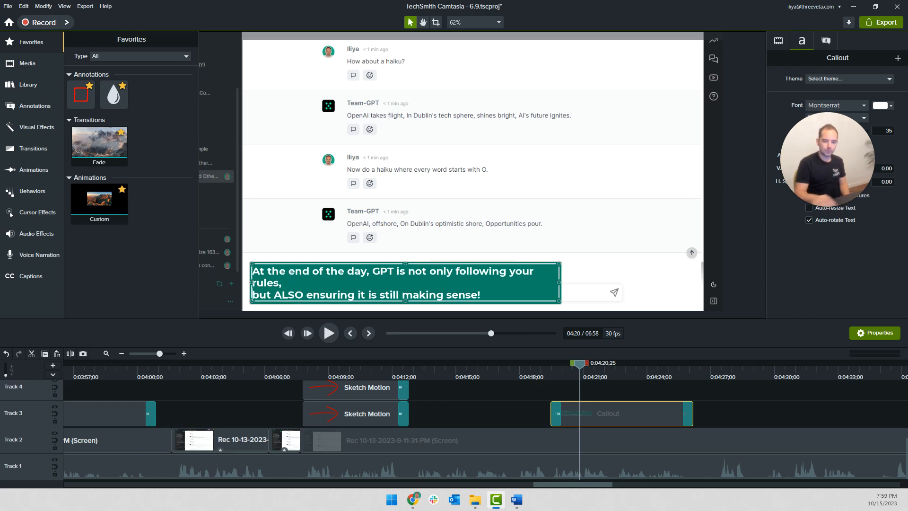
mouse_move(560, 264)
mouse_down()
mouse_move(598, 265)
mouse_move(574, 266)
mouse_up()
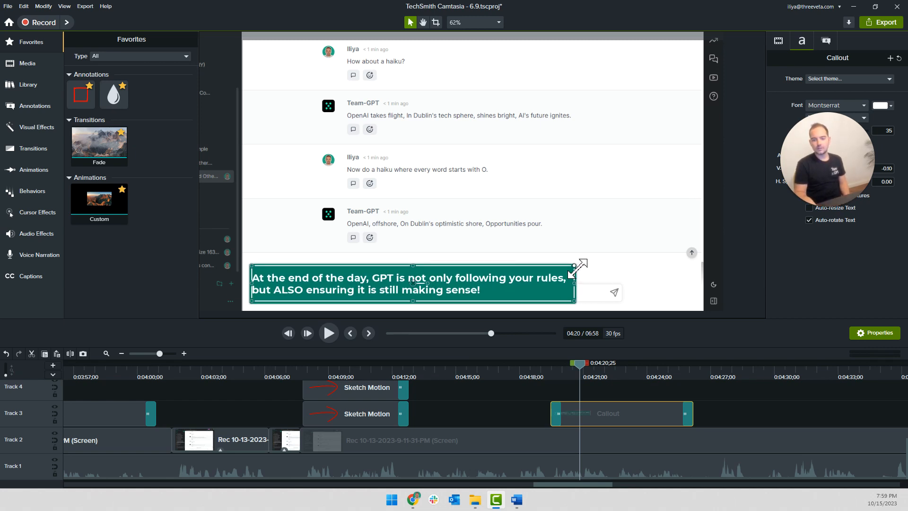
click(505, 393)
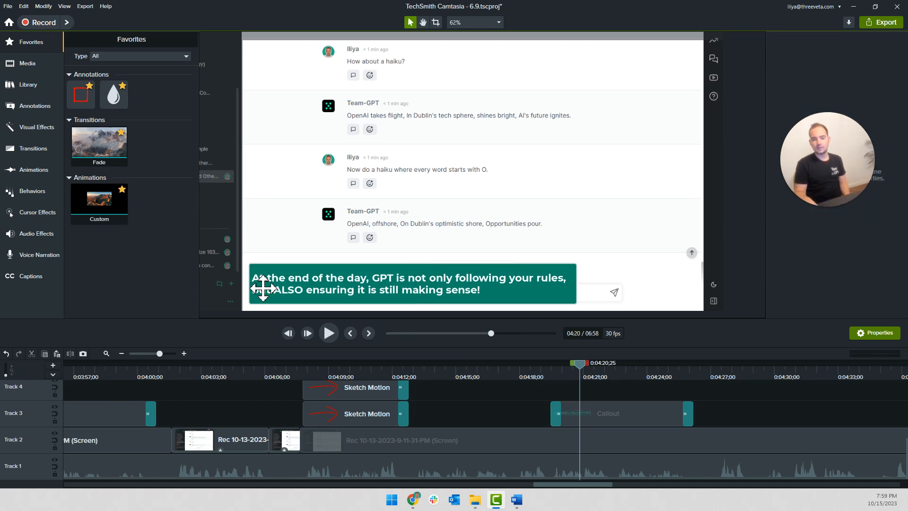
Delete "At the end of the day," from the callout so it starts with "GPT", and narrow the box to match
click(358, 282)
drag(380, 281, 233, 284)
click(378, 282)
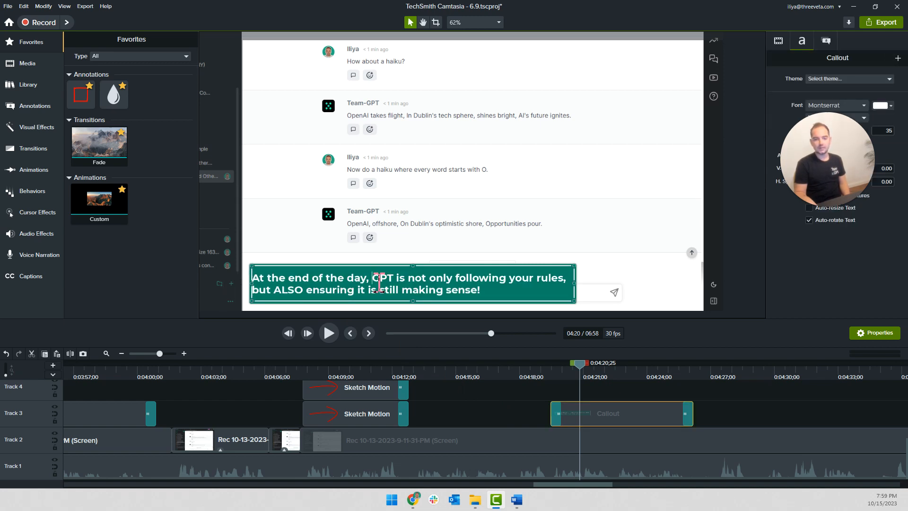
drag(288, 274, 203, 279)
key(BackSpace)
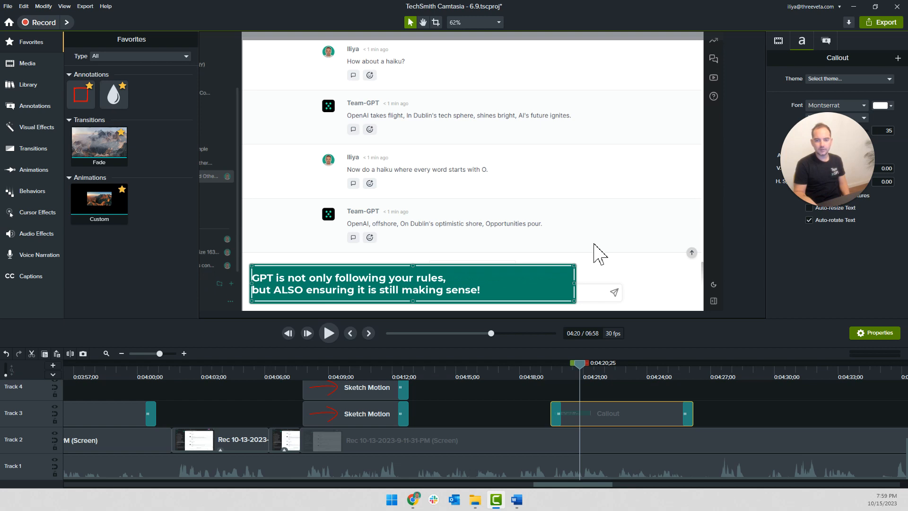
drag(571, 289, 506, 280)
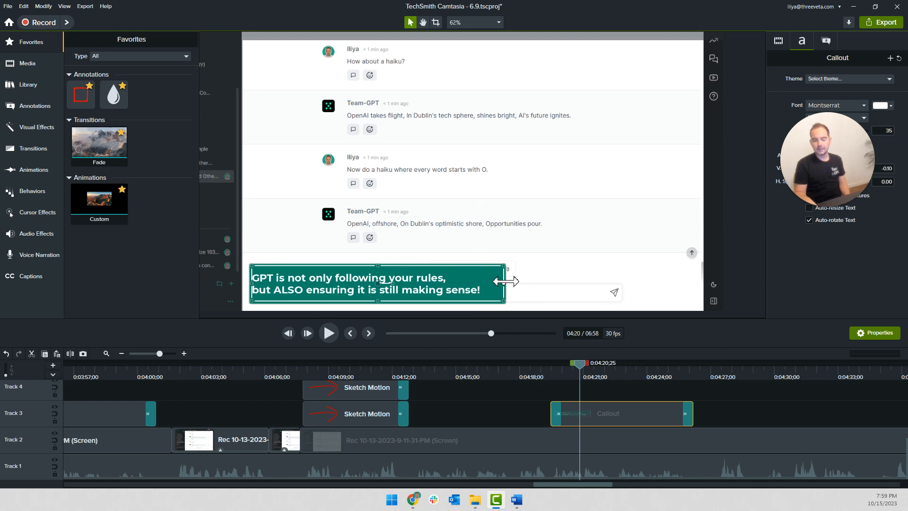
Play the callout, trim its box a little closer to the text "making sense!", and play it again
click(543, 374)
key(space)
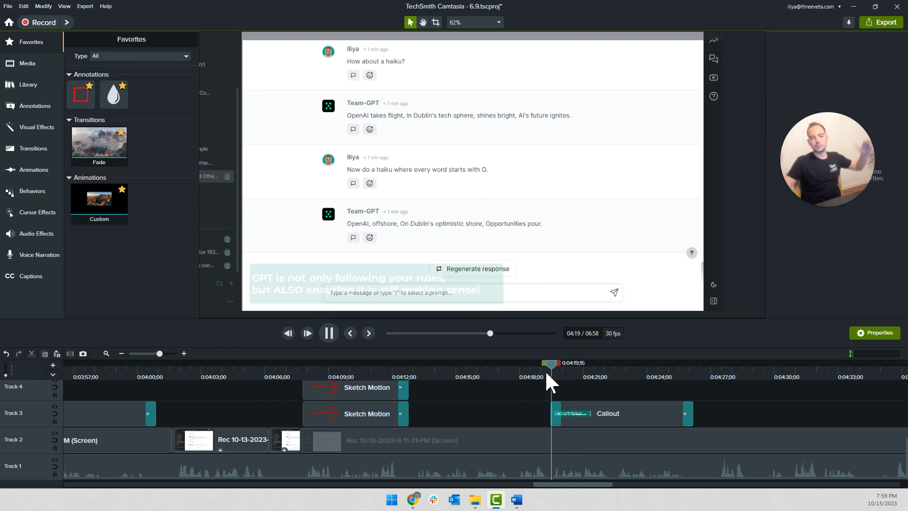
click(475, 291)
drag(503, 284, 491, 287)
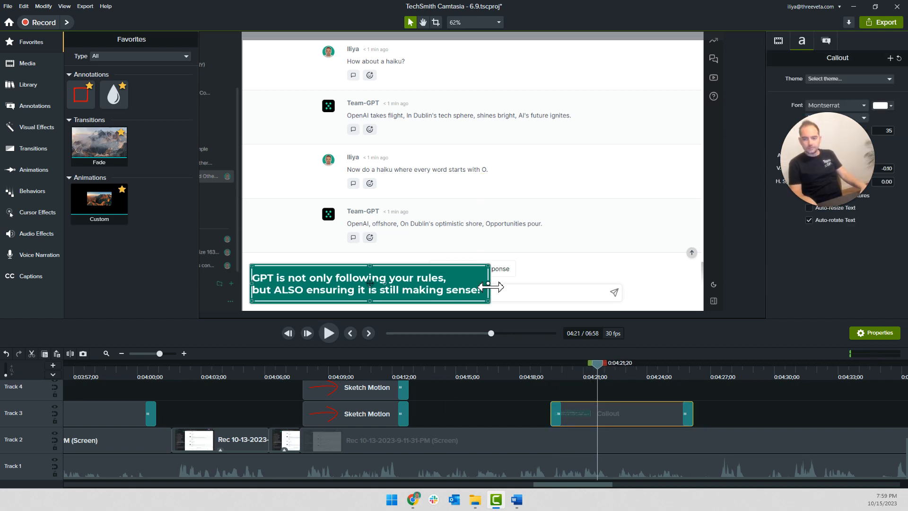
click(540, 416)
key(space)
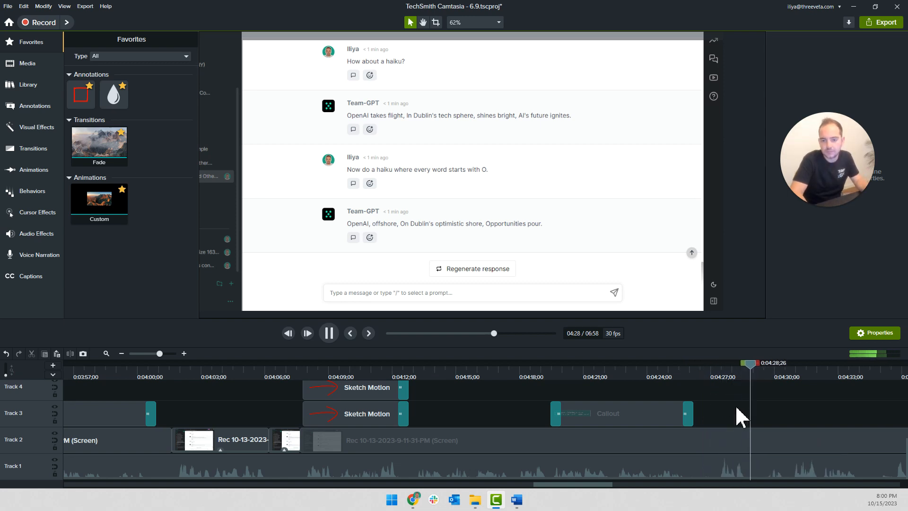
Review the playback following the callout up to about 0:04:34;23
scroll(735, 406, down, 3)
key(space)
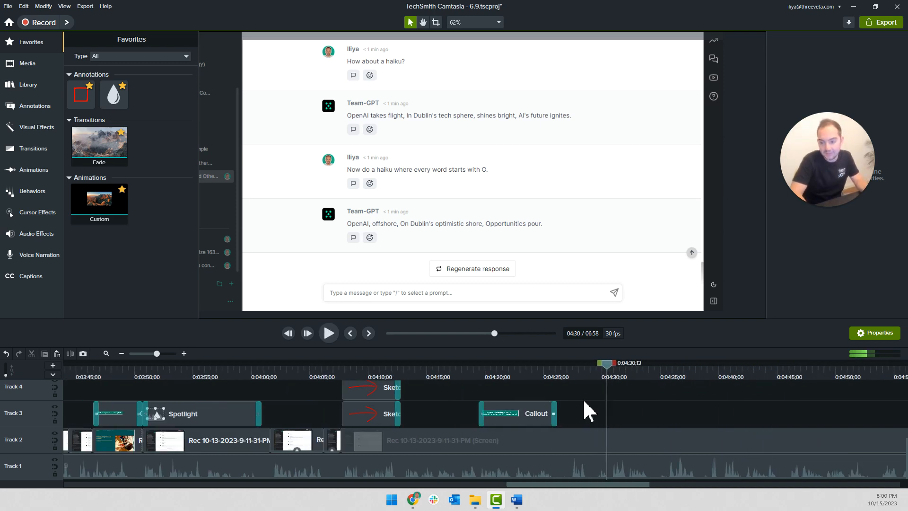
scroll(553, 409, right, 3)
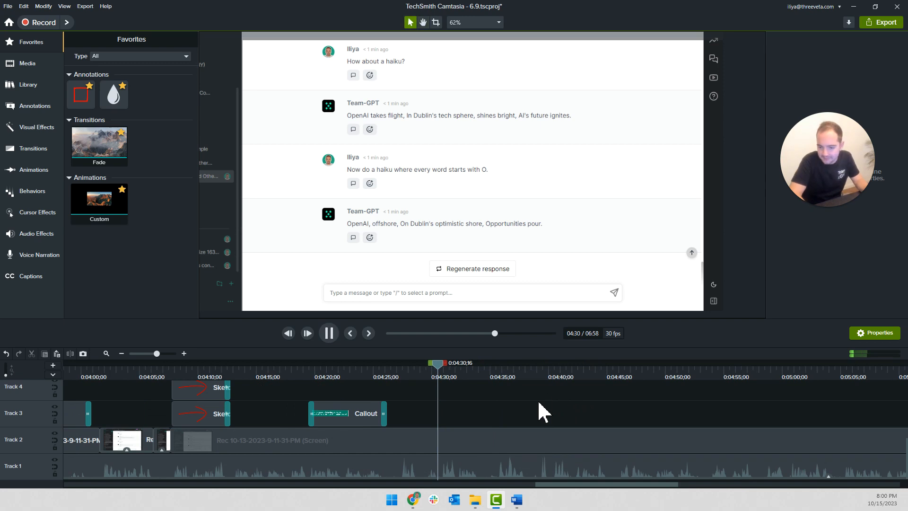
scroll(544, 411, up, 2)
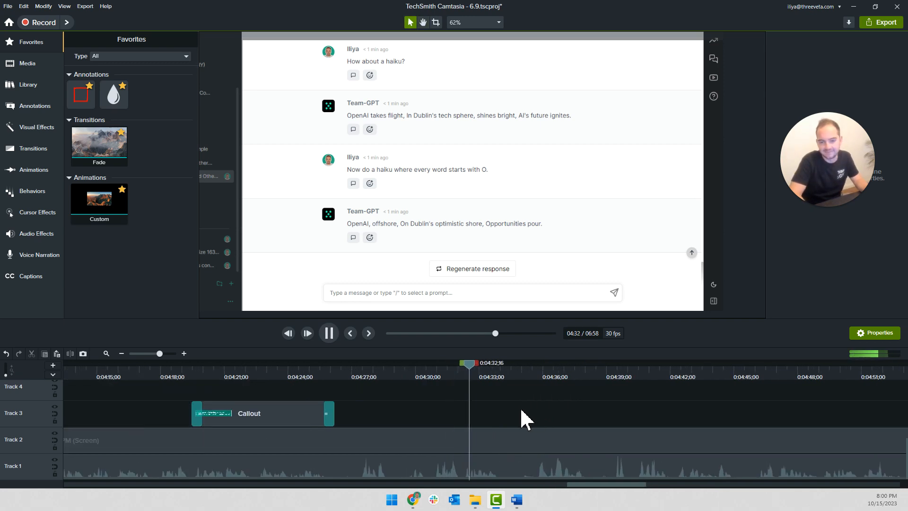
scroll(523, 419, right, 3)
key(space)
scroll(390, 405, down, 3)
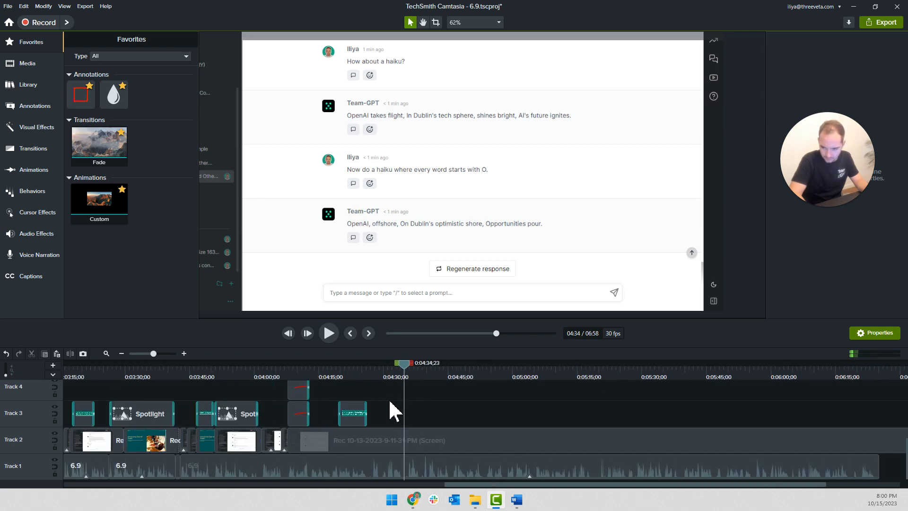
Find the moment before the emoji prompt is typed and split the Track 2 recording at 0:05:25;09
scroll(390, 411, right, 3)
drag(243, 368, 488, 395)
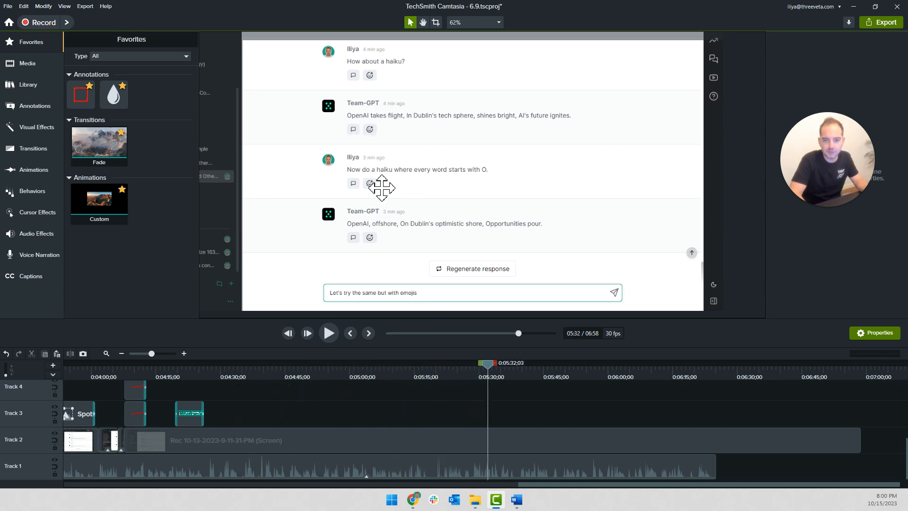
drag(468, 364, 458, 364)
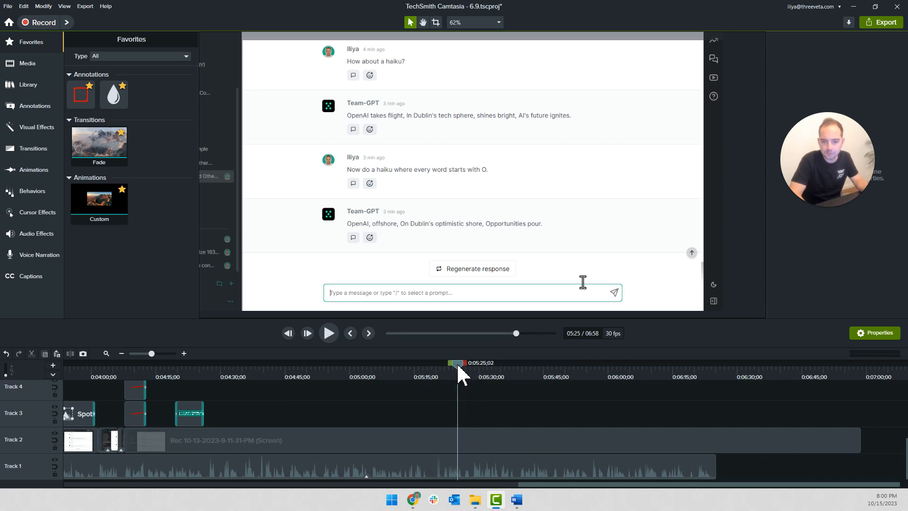
drag(464, 367, 459, 365)
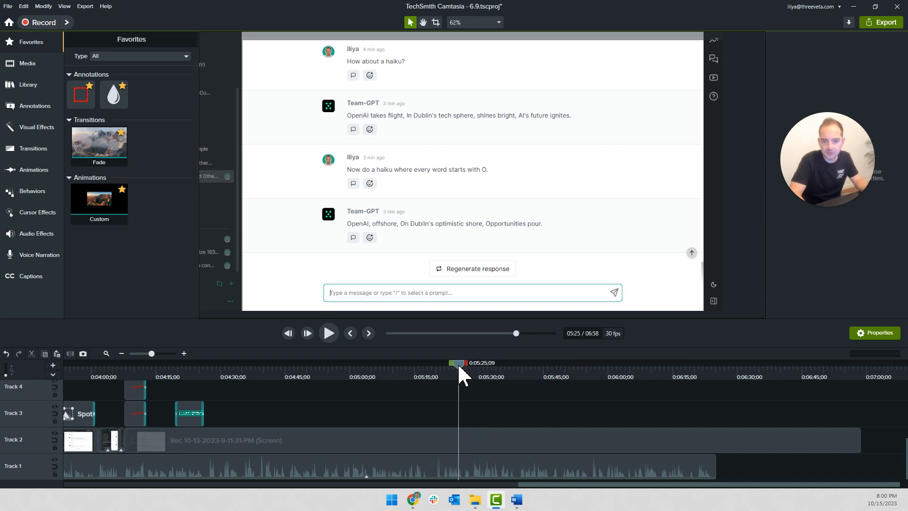
key(s)
Play from 0:04:32;04 and remove the idle Track 2 footage between 0:04:33;12 and the emoji-prompt clip
click(230, 372)
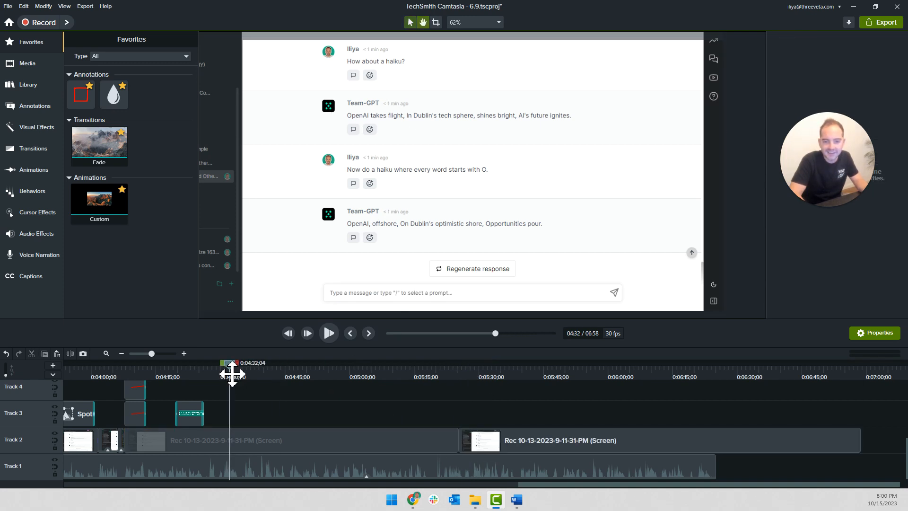
key(space)
scroll(270, 423, up, 3)
key(space)
click(256, 437)
key(Delete)
scroll(771, 447, down, 1)
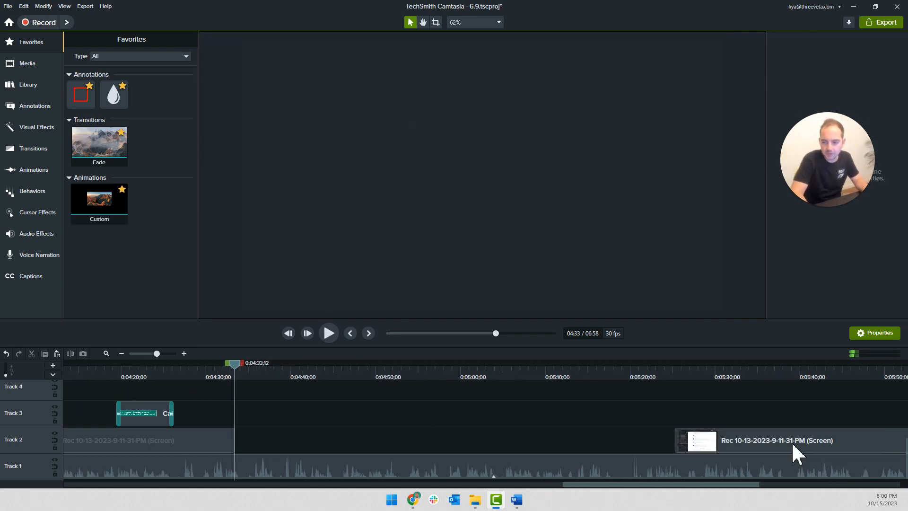
Pull the emoji-prompt clip back against the cut at 0:04:33;12 and play from just before 0:04:30;14 to check the timing
scroll(771, 447, down, 1)
drag(565, 442, 202, 446)
key(Delete)
click(210, 365)
key(space)
scroll(243, 419, up, 2)
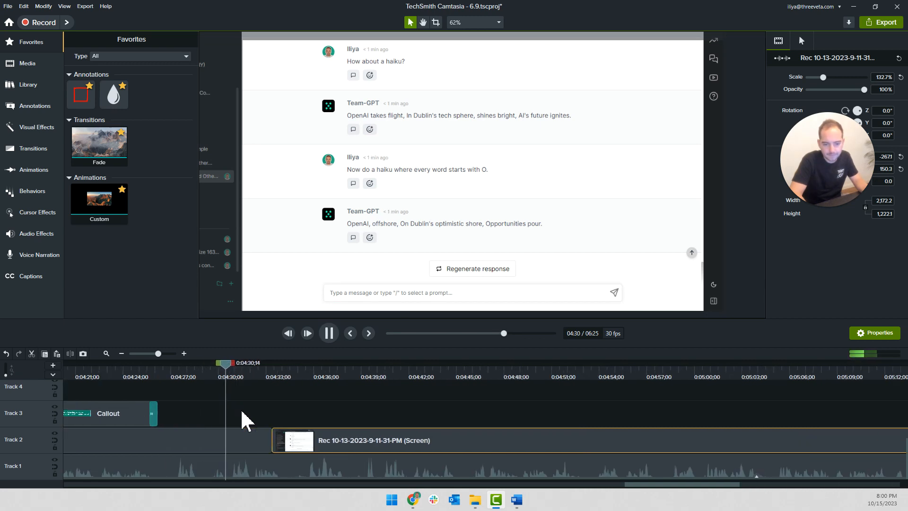
key(space)
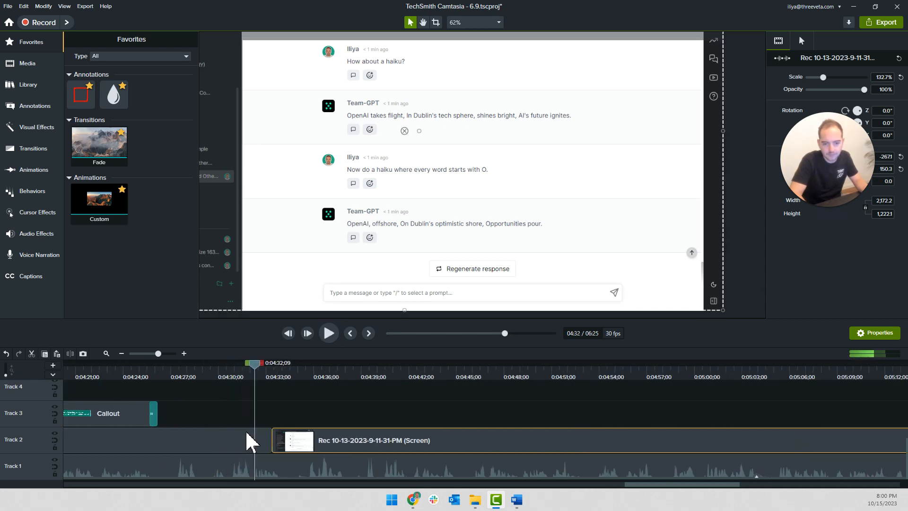
Cut the end of the preceding Track 2 recording from about 0:04:31, pull the emoji-prompt clip against it, and play
click(247, 449)
key(s)
click(249, 447)
key(Delete)
drag(284, 446, 223, 446)
key(space)
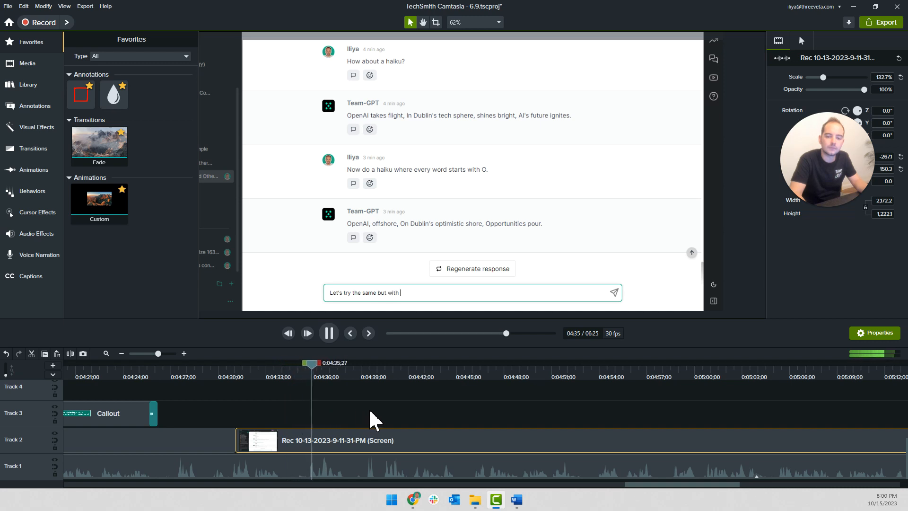
Split the Track 2 recording at 0:04:38;13, after the emoji prompt is typed, and set the typing clip's speed to 3x
click(210, 370)
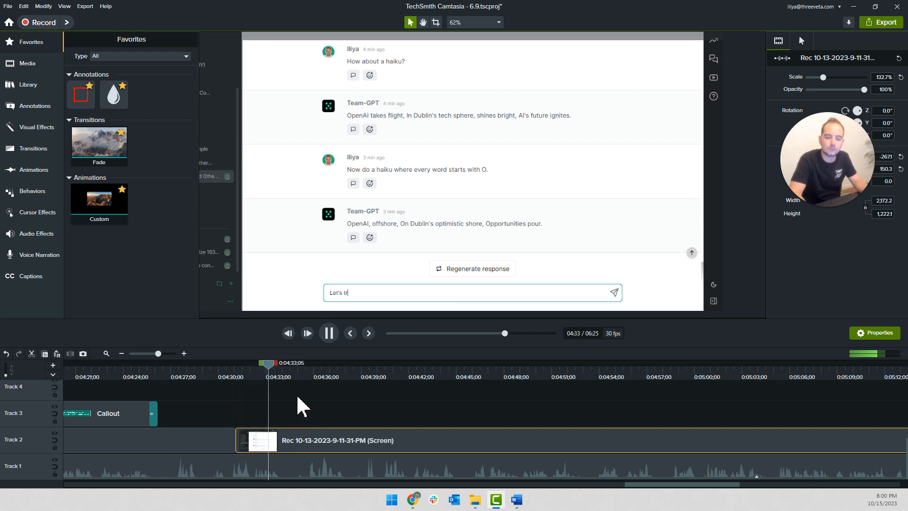
drag(273, 365, 353, 382)
right_click(325, 449)
click(353, 397)
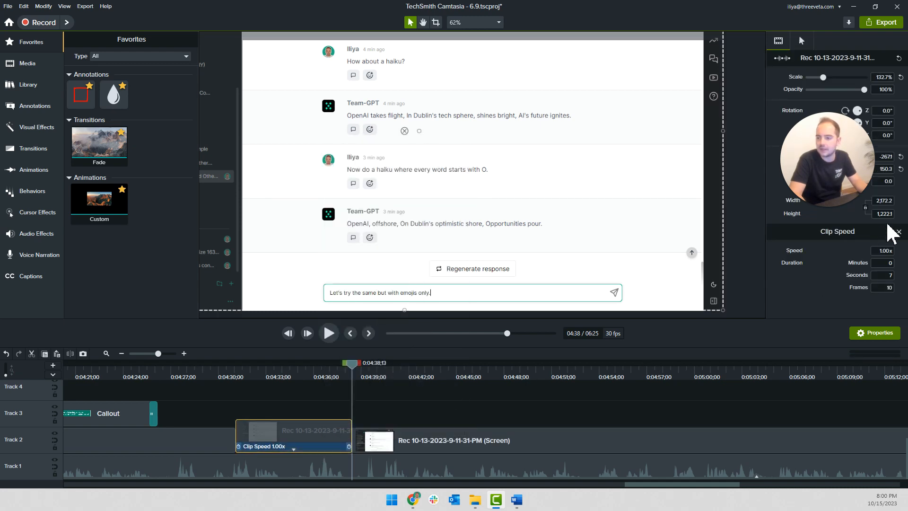
text(3)
key(Return)
Pull the following Track 2 recording back toward the sped-up typing clip and play from about 0:04:30 to check the timing
drag(362, 442, 225, 446)
click(230, 378)
key(space)
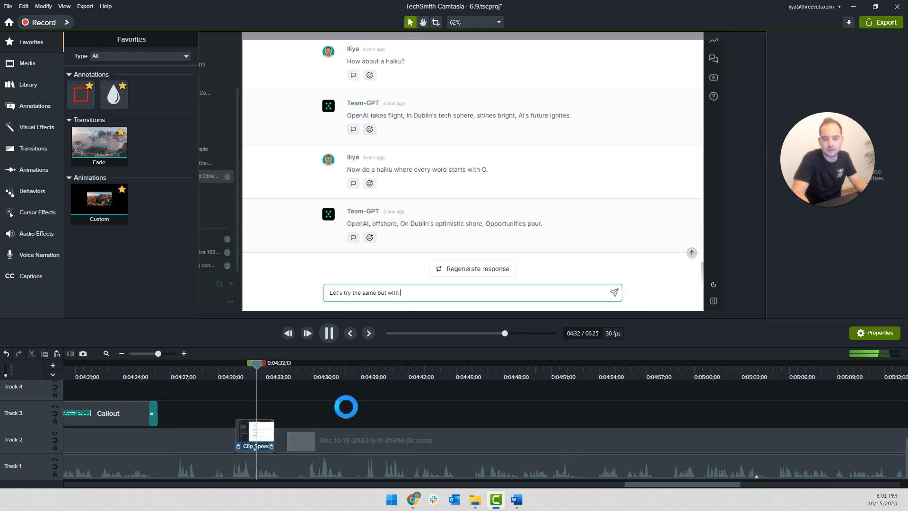
key(space)
Move the following recording up to Track 4 and set the typing clip's speed to 2.3x
scroll(336, 431, up, 5)
click(322, 448)
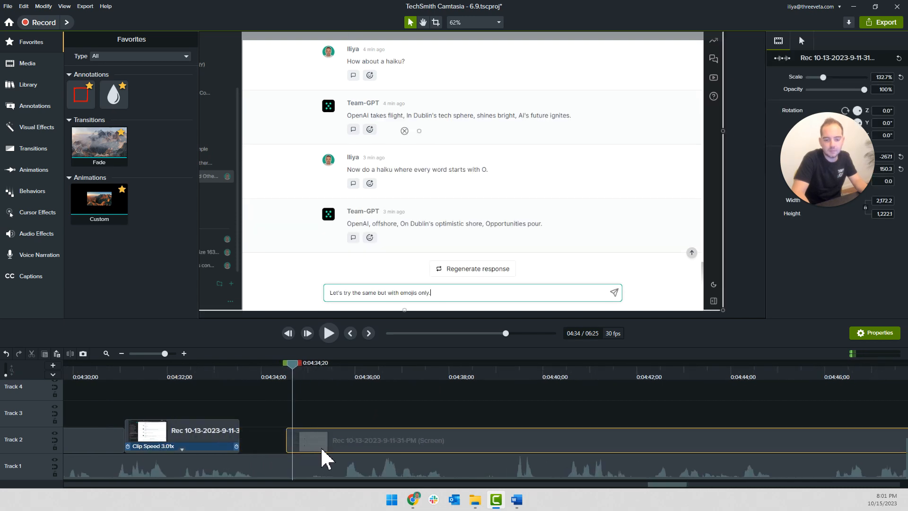
drag(309, 444, 306, 389)
click(191, 447)
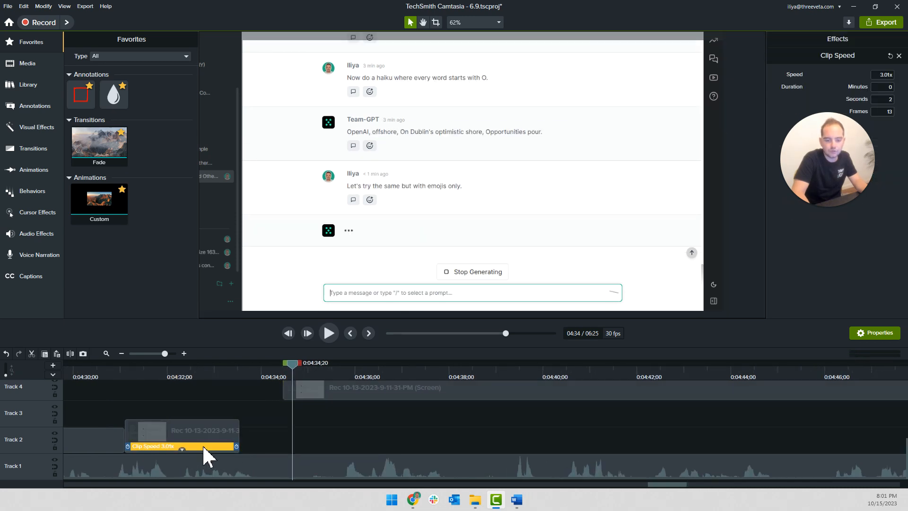
click(871, 71)
text(2.5x)
key(Return)
double_click(885, 75)
text(2.3x)
key(Return)
Return the Track 4 recording to Track 2 against the end of the typing clip and play from about 0:04:31
drag(322, 392, 305, 442)
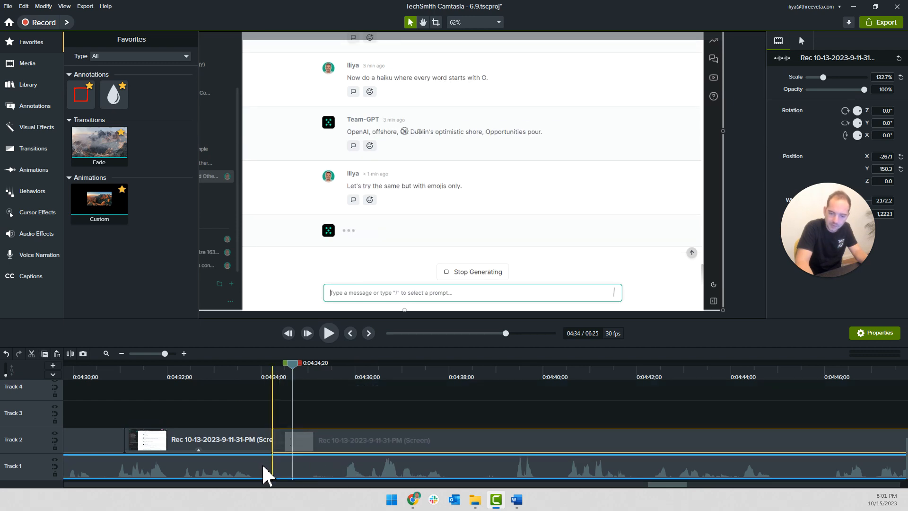
click(126, 373)
key(space)
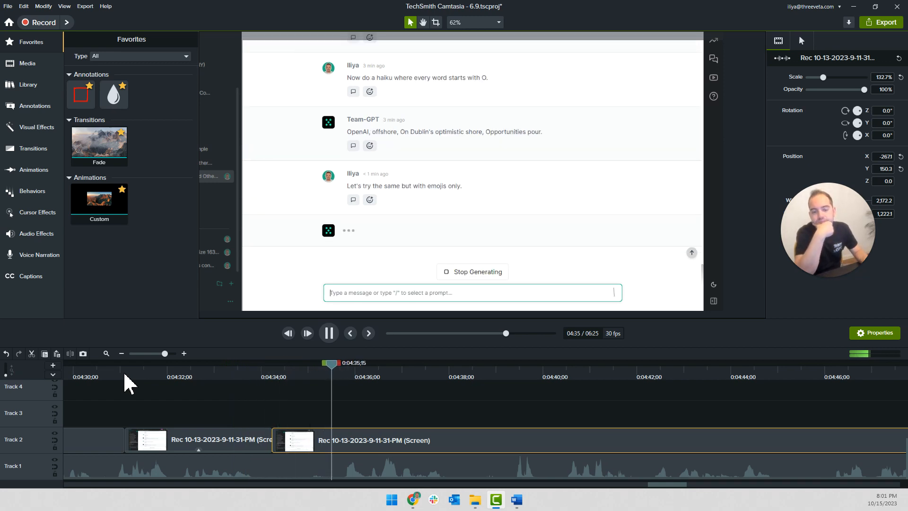
key(space)
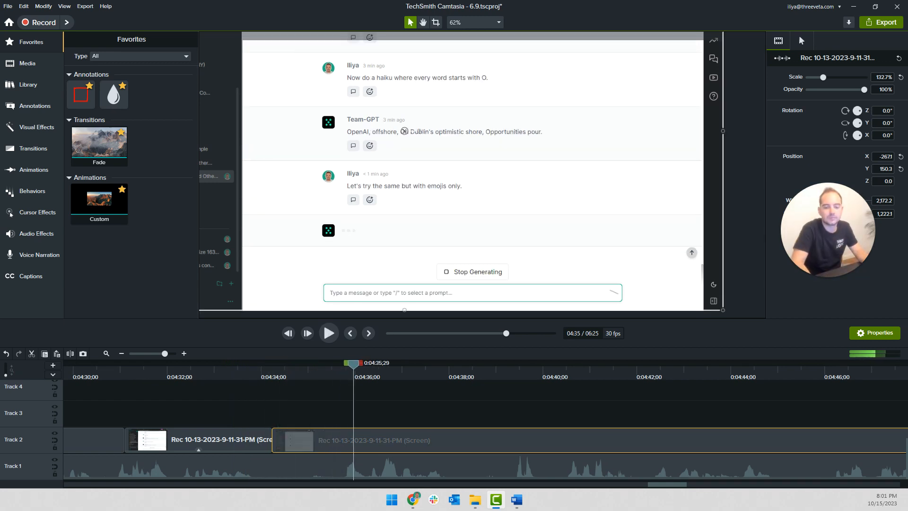
Cut the wait for the emoji reply out of the Track 2 recording, up to 0:04:37;12
click(290, 388)
scroll(303, 388, down, 2)
drag(294, 370, 371, 386)
click(372, 443)
key(s)
click(345, 443)
key(Delete)
Pull the emoji-reply recording back against the preceding clip and play from about 0:04:34 to check it with the narration
drag(407, 443, 272, 442)
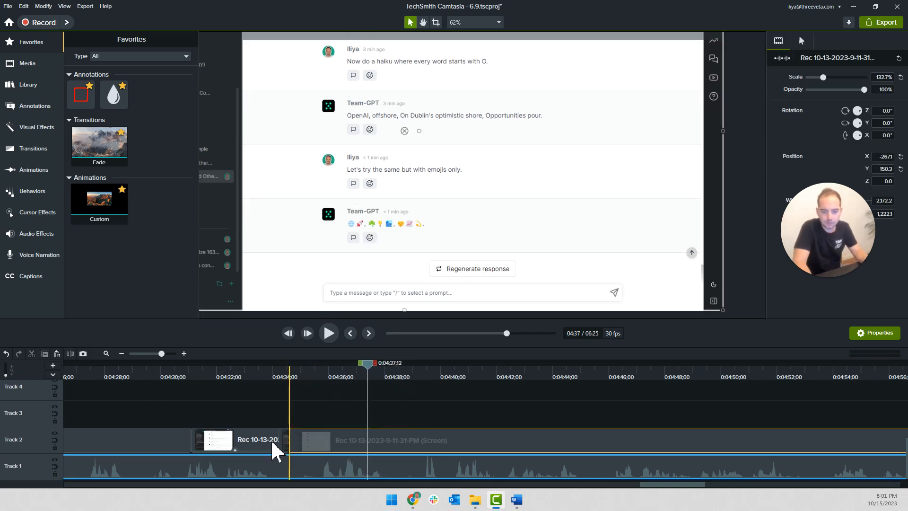
click(278, 373)
key(space)
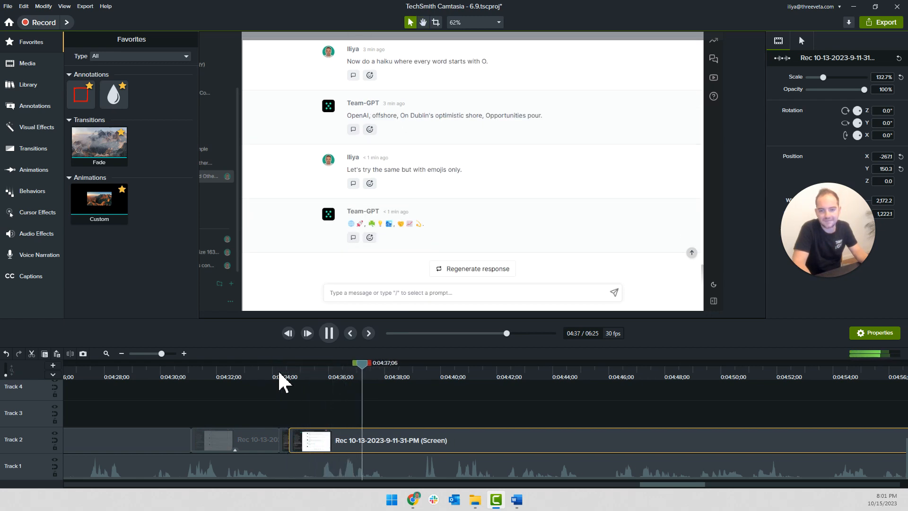
key(space)
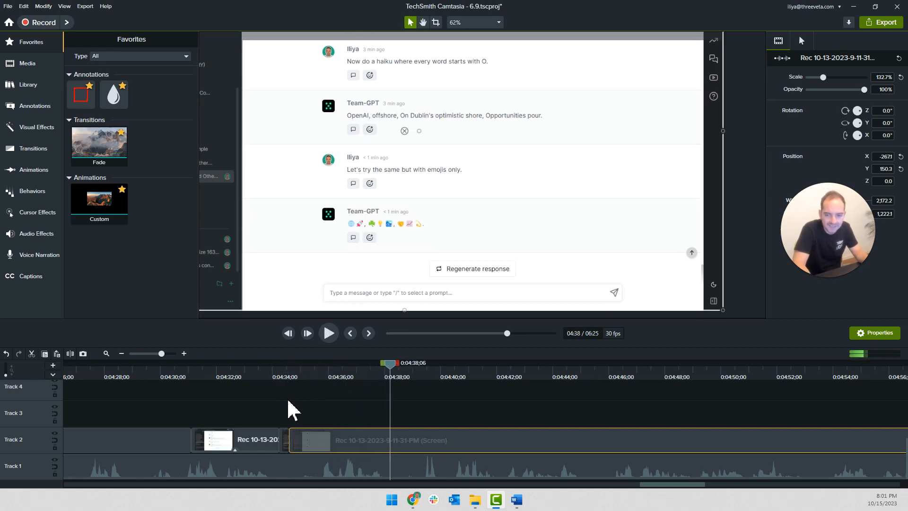
key(space)
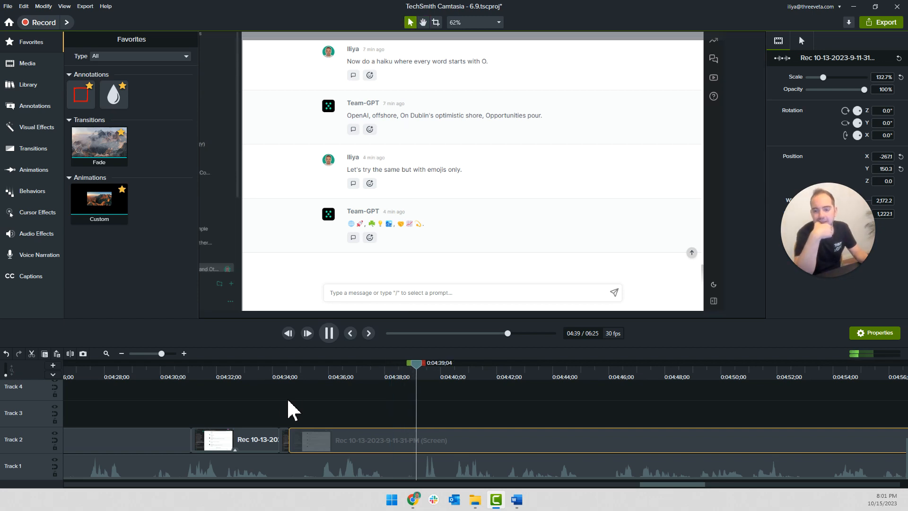
key(space)
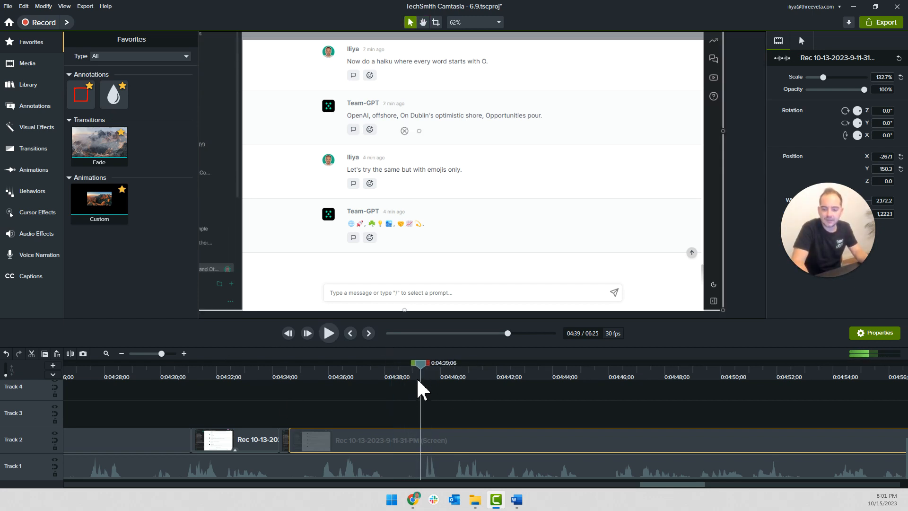
Remove the Track 1 narration segment between 0:04:38;09 and 0:04:39;06
click(412, 465)
key(s)
click(386, 376)
drag(388, 366, 395, 370)
click(405, 468)
key(s)
click(406, 470)
key(Delete)
Close the Track 1 gap by pulling the later narration back to 0:04:38;09, and play past the join
key(space)
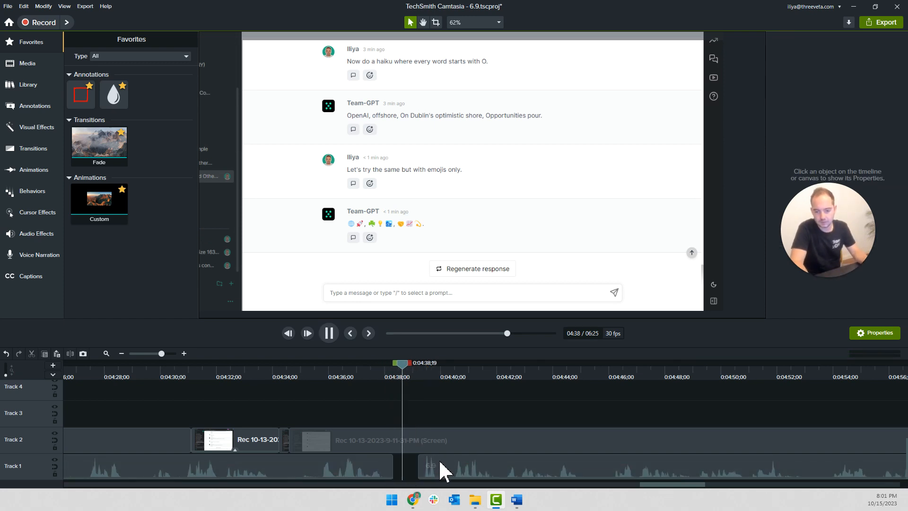
click(446, 478)
drag(447, 479, 392, 467)
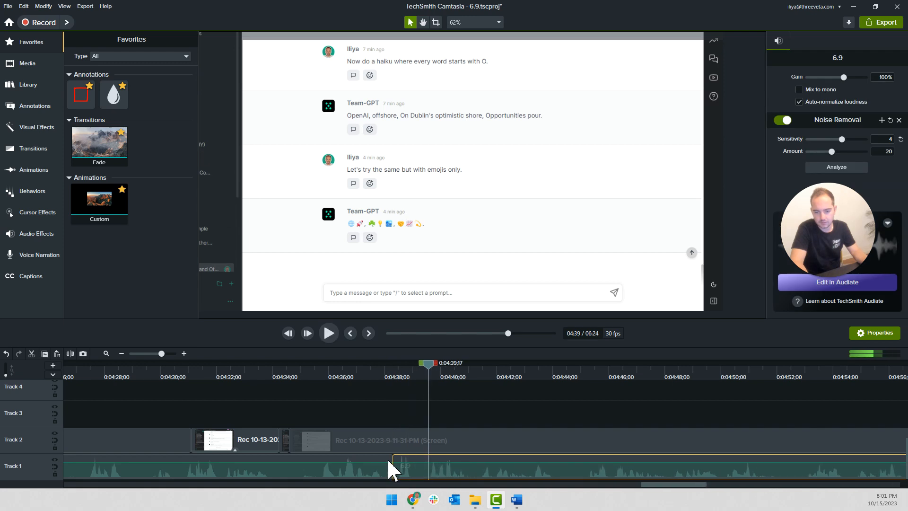
key(space)
click(432, 412)
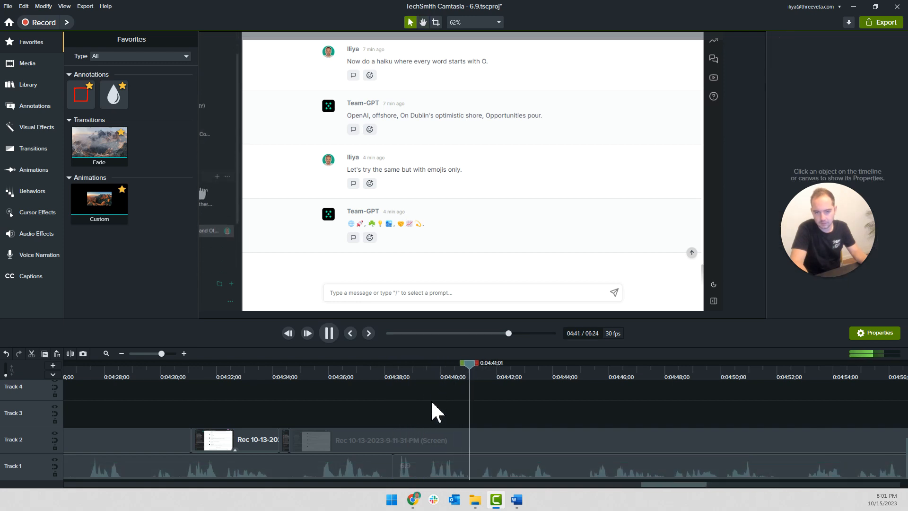
scroll(433, 412, down, 1)
key(space)
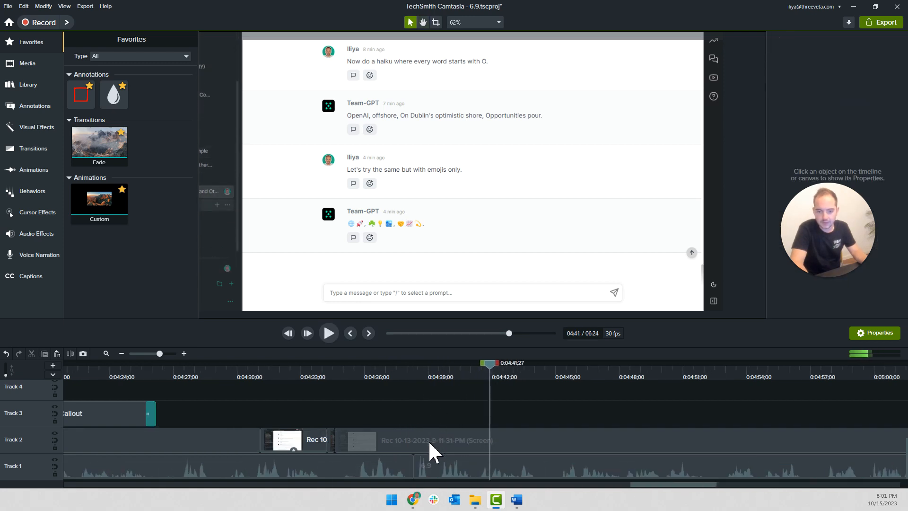
Add a scale-to-fit zoom animation to the Track 2 recording at 0:04:38;09
click(435, 473)
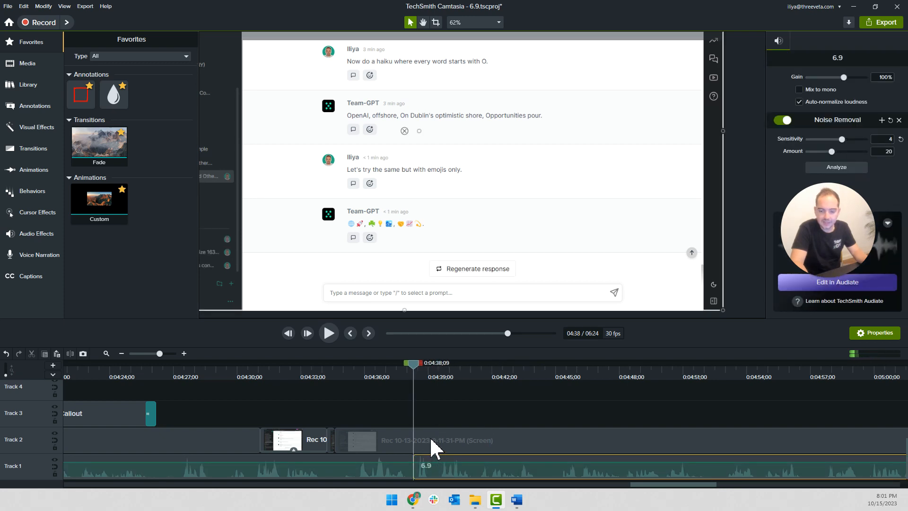
click(432, 445)
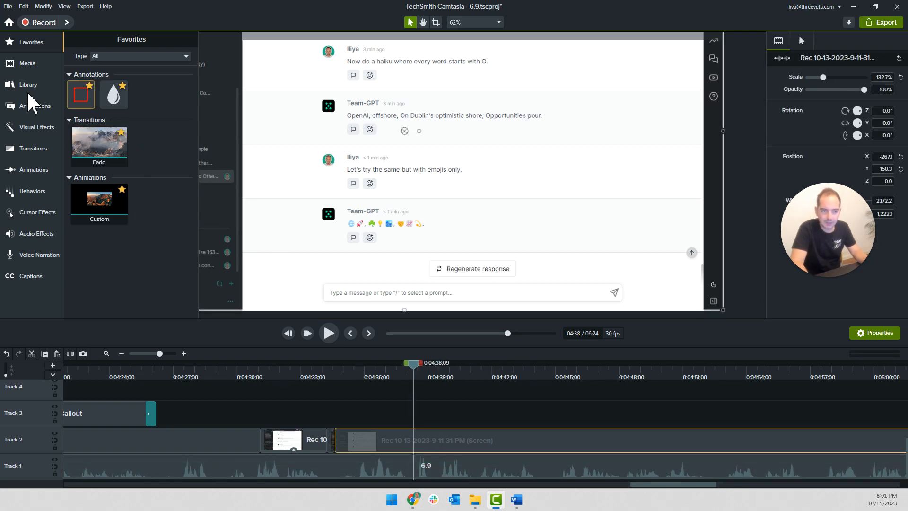
click(35, 108)
click(35, 149)
click(35, 169)
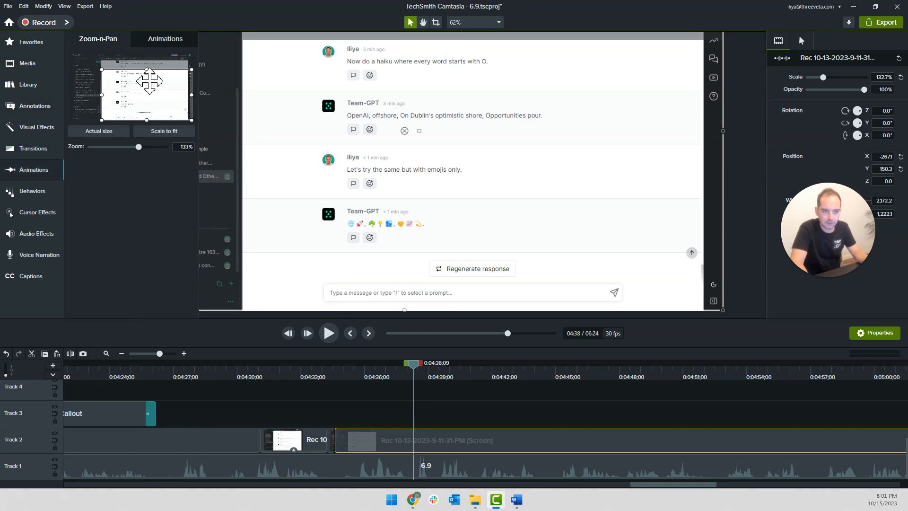
click(160, 131)
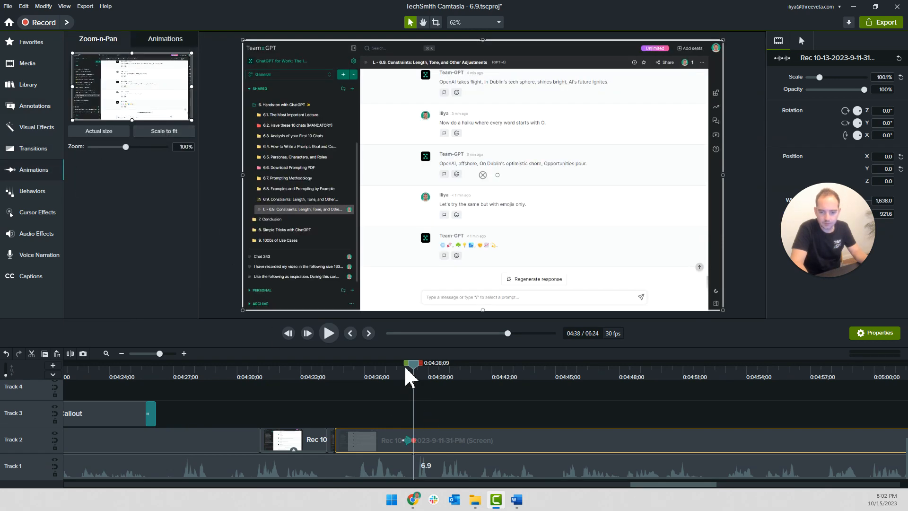
Play on to find where the next topic starts and split the Track 1 narration at 0:04:52;23
key(space)
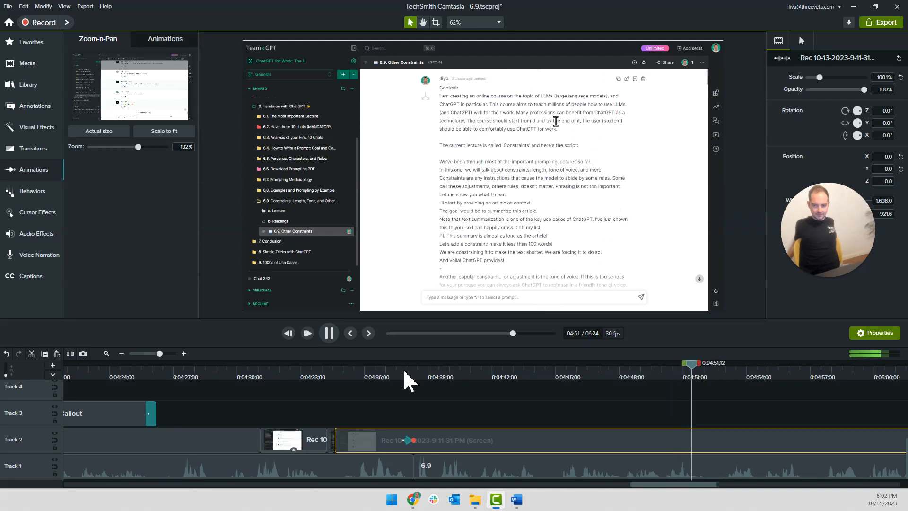
click(709, 376)
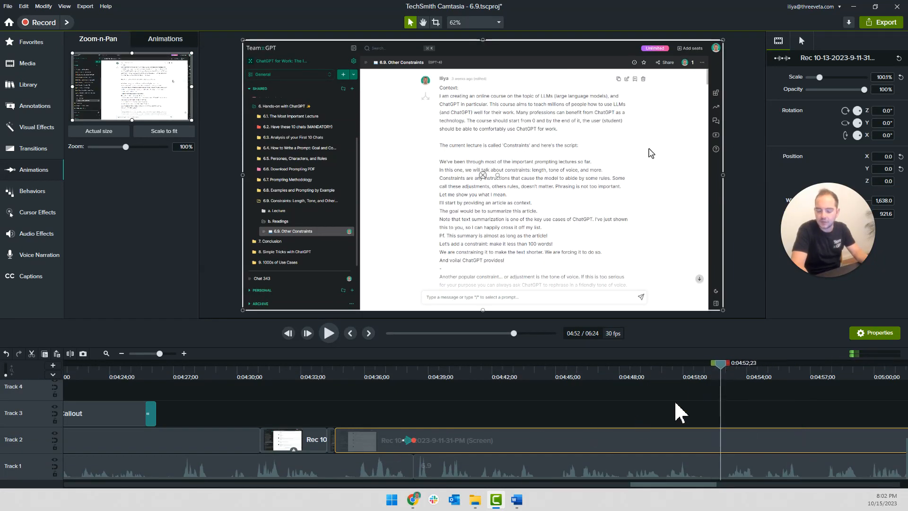
scroll(677, 415, right, 5)
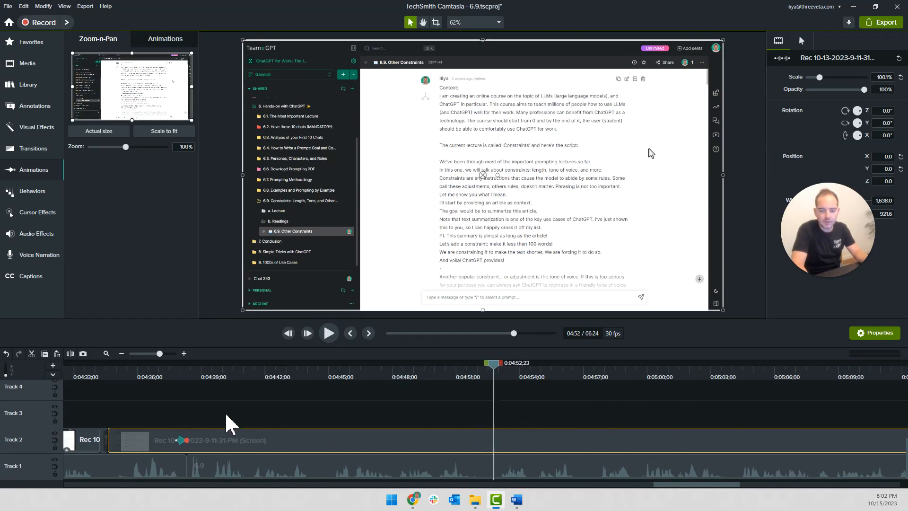
click(501, 478)
click(274, 416)
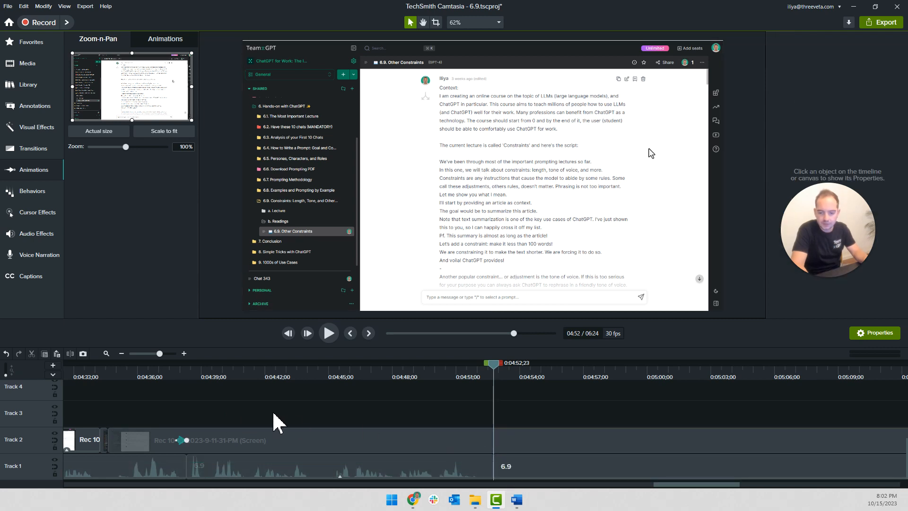
Split the Track 2 recording at 0:04:38;19, move its later part to the narration cut at 0:04:52;23, and play from there
click(174, 370)
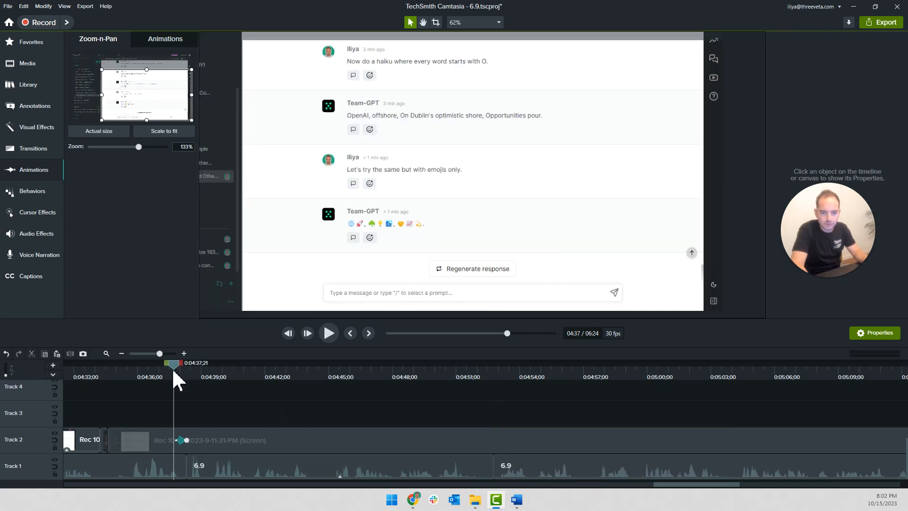
key(space)
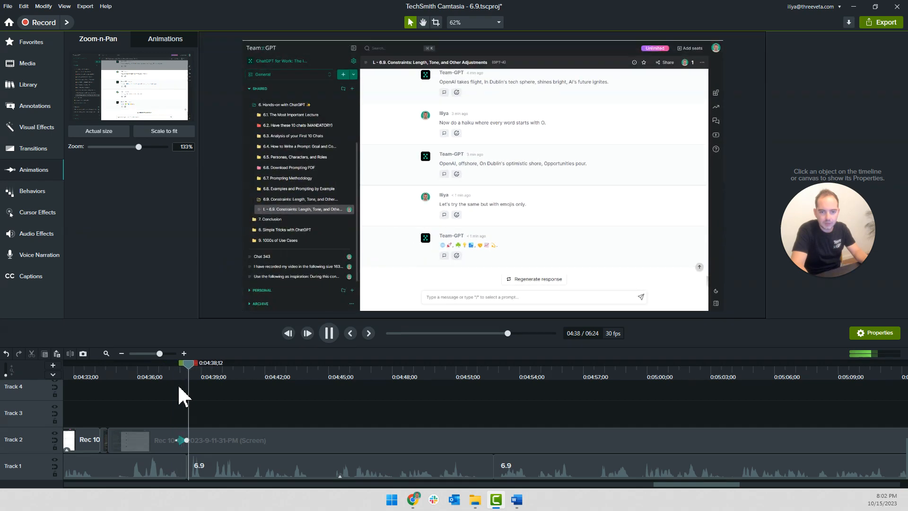
key(space)
drag(216, 444, 520, 439)
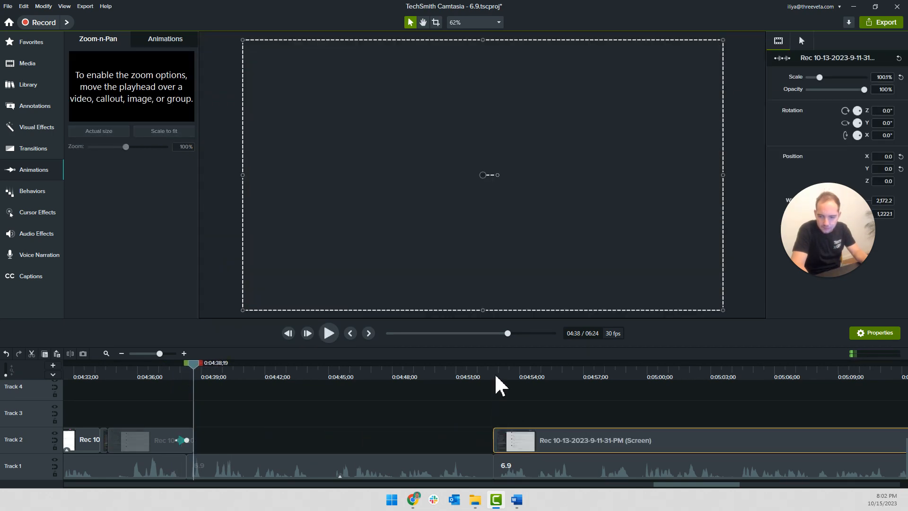
click(495, 376)
key(space)
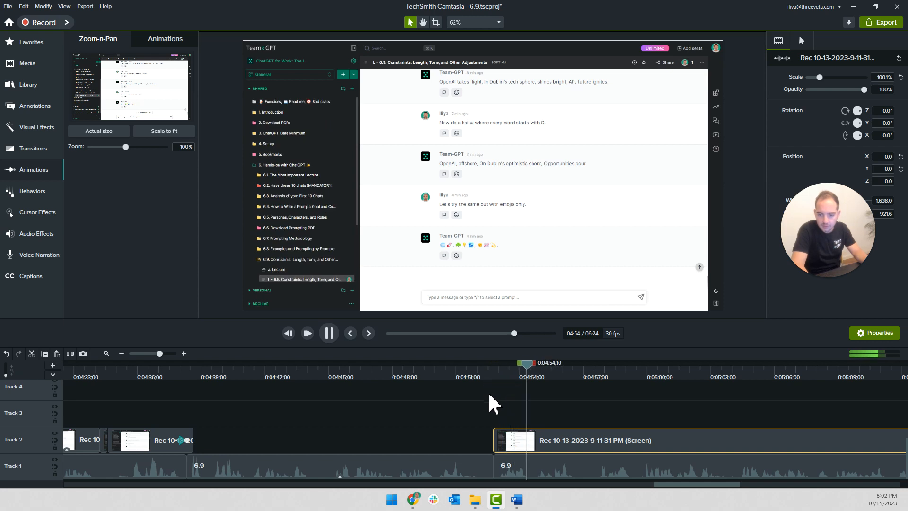
scroll(489, 394, right, 3)
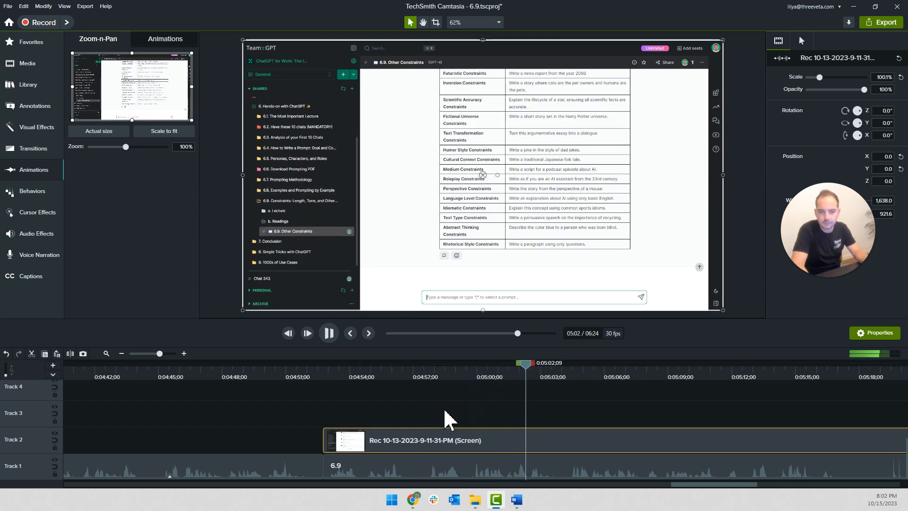
key(space)
click(319, 376)
key(space)
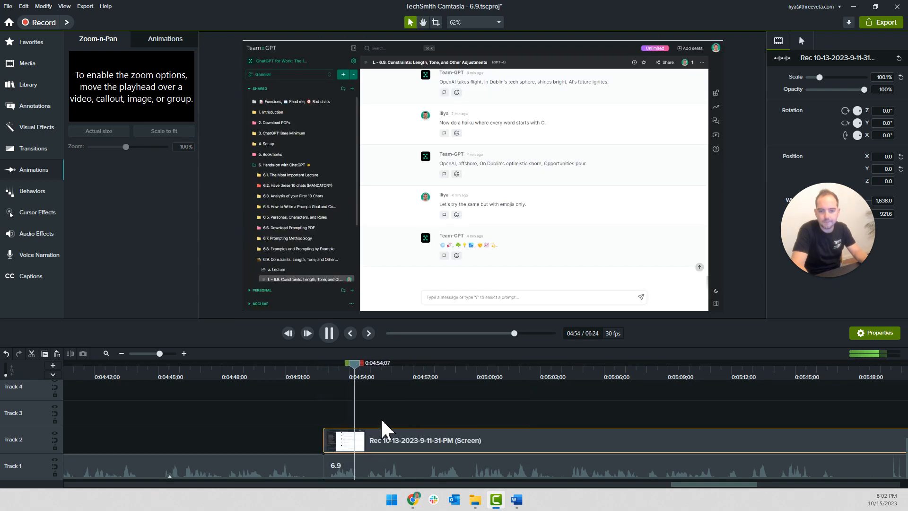
Shift the later Track 2 recording to start at about 0:04:57 so opening the Readings folder follows the narration, and play
scroll(378, 423, up, 1)
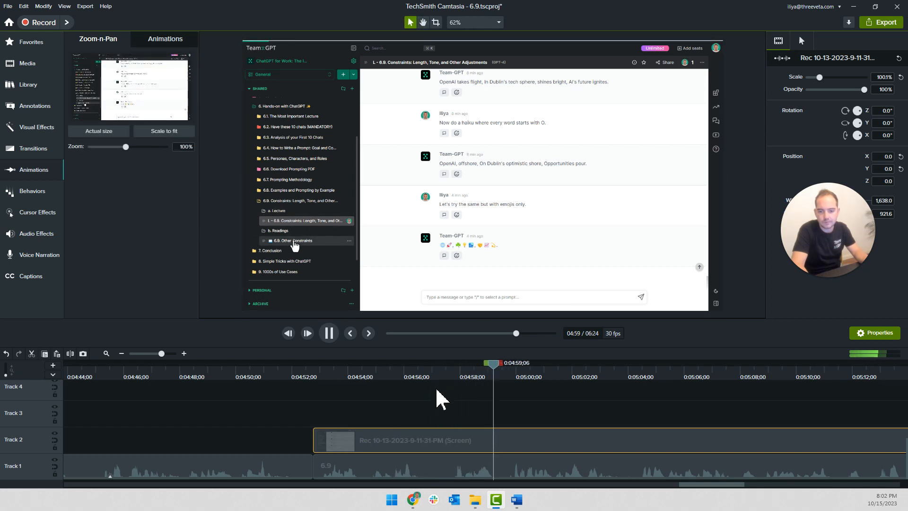
click(457, 379)
drag(418, 457, 470, 456)
key(space)
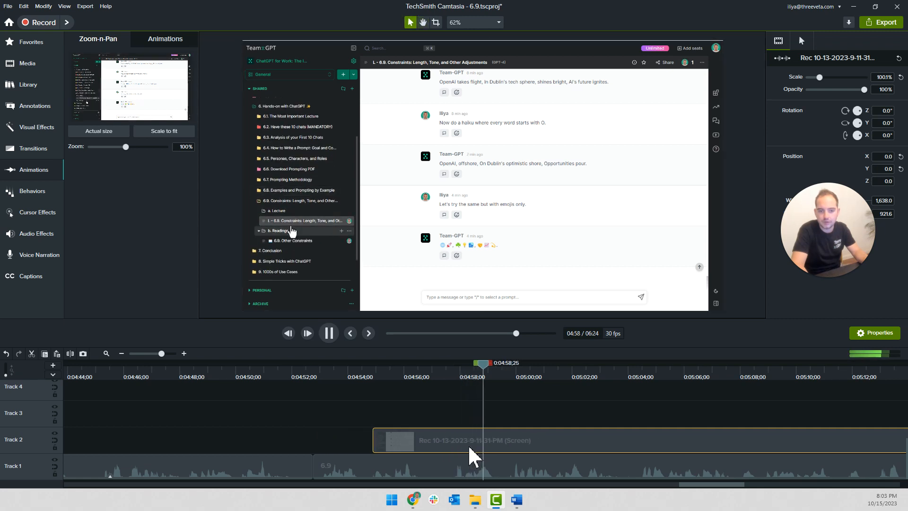
drag(470, 449, 518, 450)
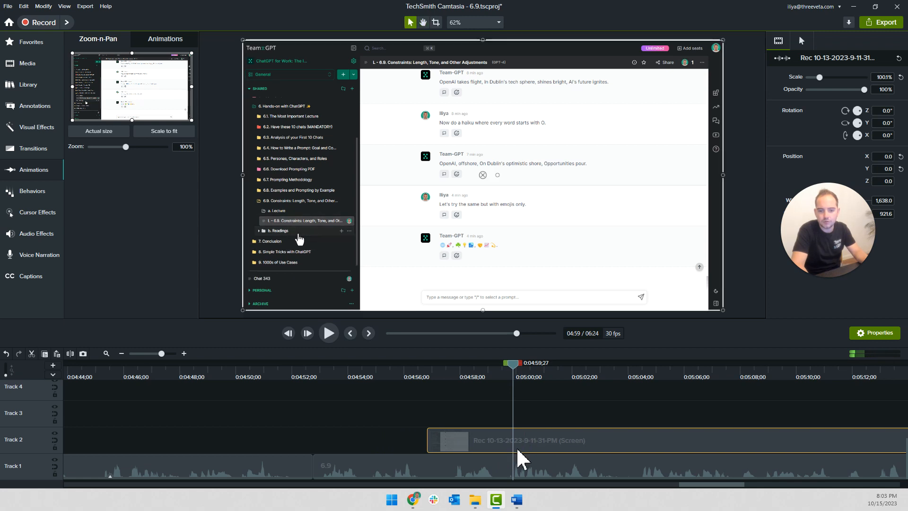
click(500, 422)
key(space)
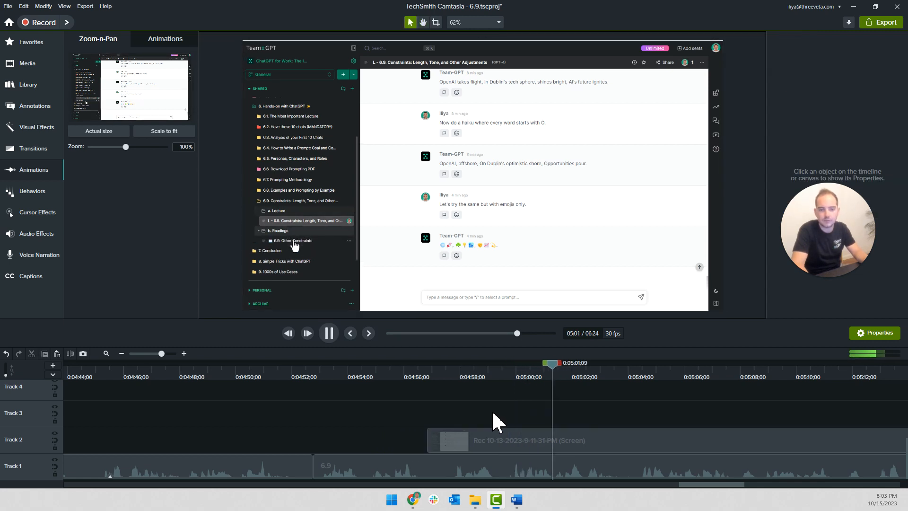
Add a 178% zoom on the sidebar's Readings folder to the Track 2 recording, move the animation to about 0:04:59, and play it
key(space)
drag(192, 53, 140, 81)
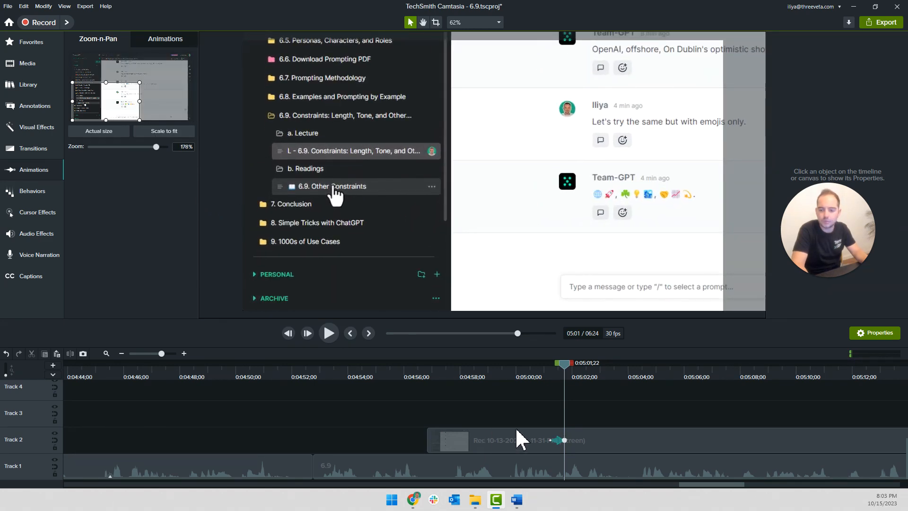
drag(551, 440, 505, 442)
click(476, 376)
key(space)
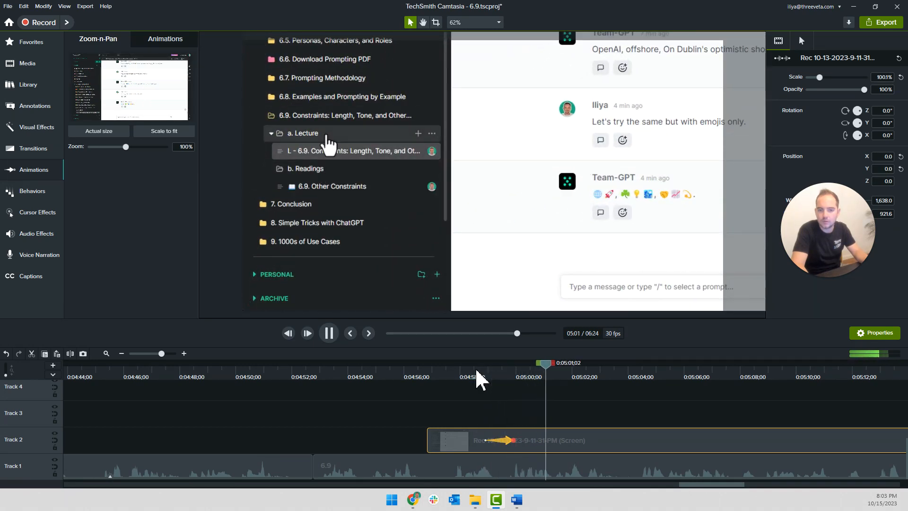
Add a scale-to-fit animation to the Track 2 recording near 0:05:03 and shift it to about 0:05:06
key(space)
key(space)
key(space)
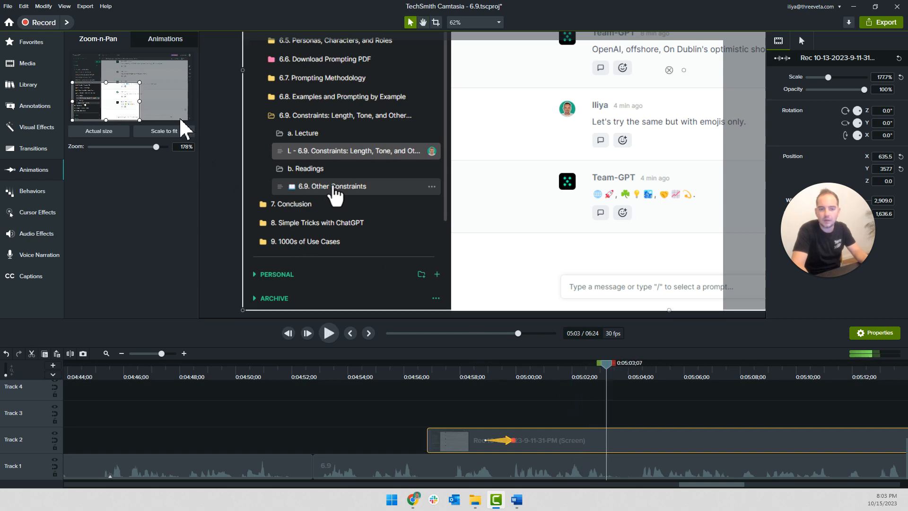
click(164, 132)
click(591, 380)
key(space)
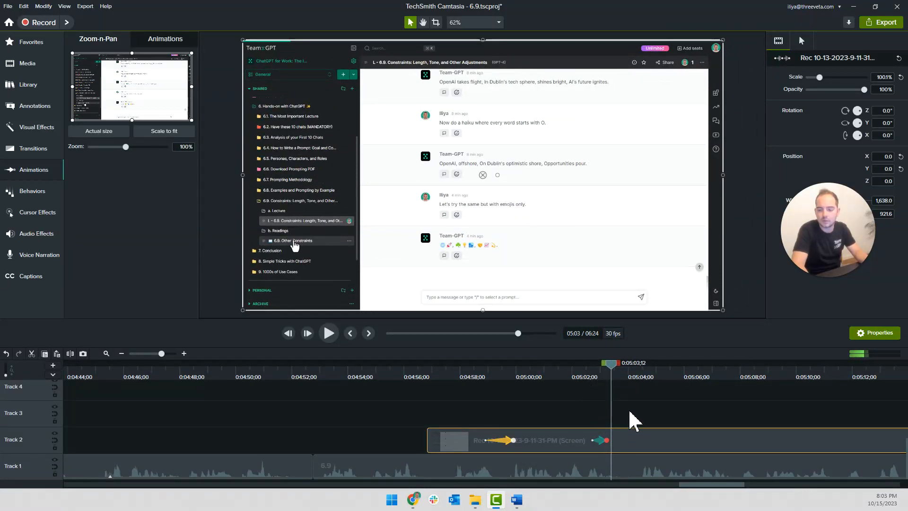
scroll(633, 421, right, 3)
drag(429, 442, 533, 441)
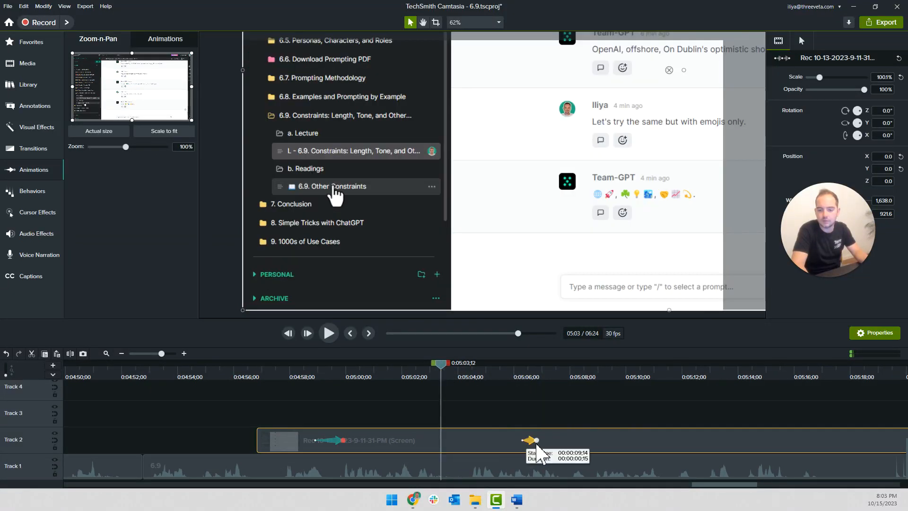
Cut the Track 2 recording between 0:05:03;12 and 0:05:06;10, delete that section, and move the remainder back to close the gap
click(449, 398)
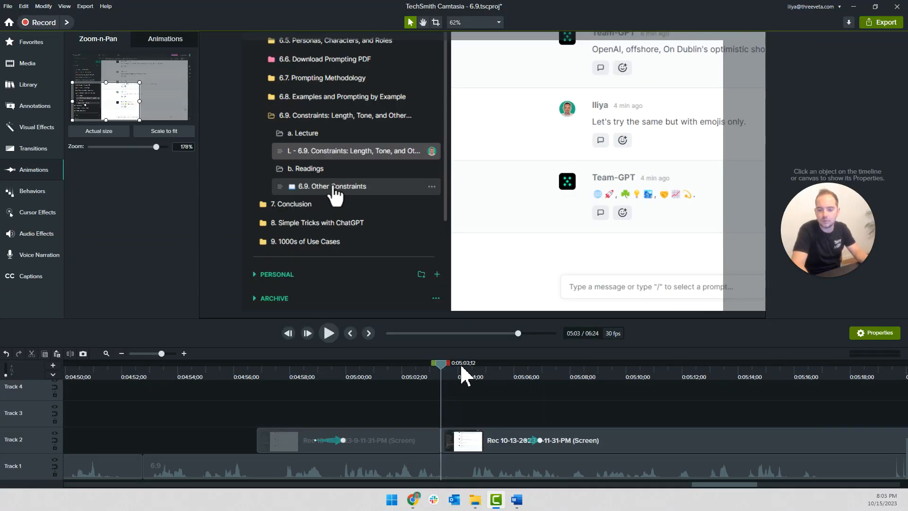
drag(450, 368, 495, 372)
click(494, 442)
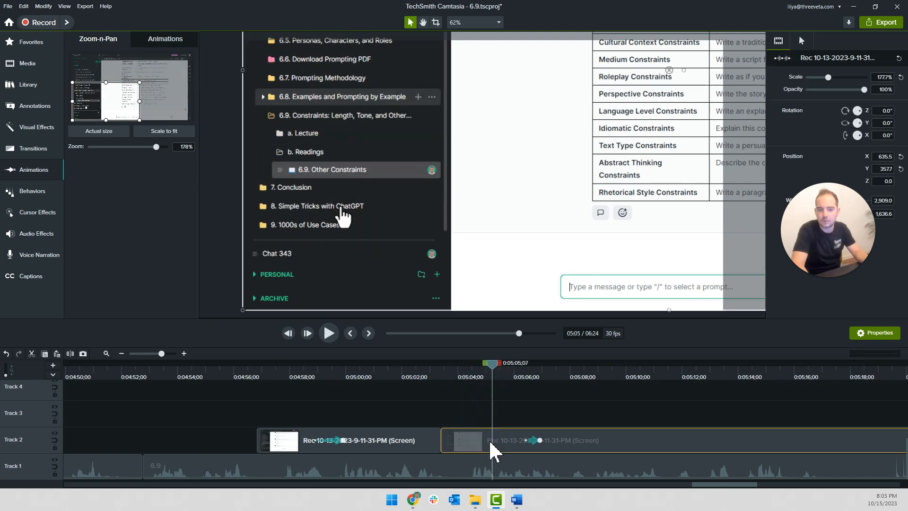
drag(497, 371, 526, 373)
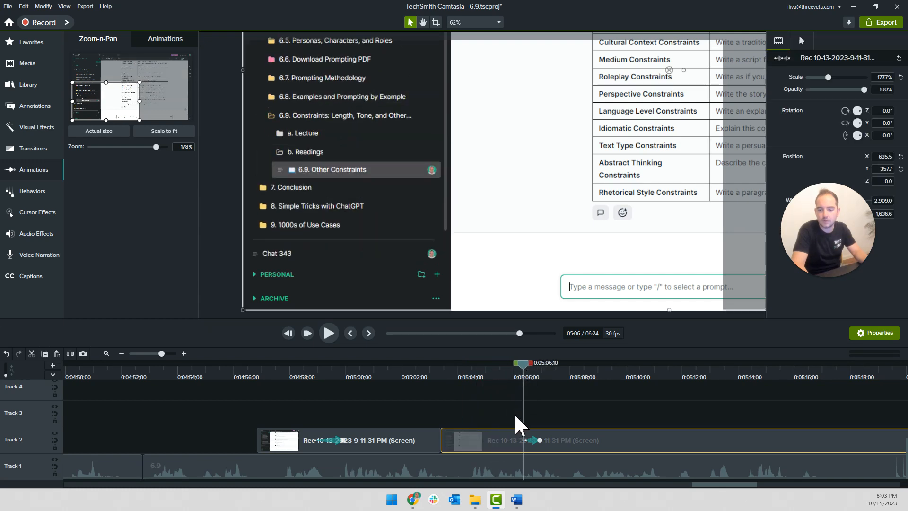
key(s)
click(495, 441)
key(Delete)
drag(581, 437, 421, 436)
Add a 131% zoom on the Other Constraints chat text to the Track 2 recording at 0:05:07;29 and play it
click(430, 371)
key(space)
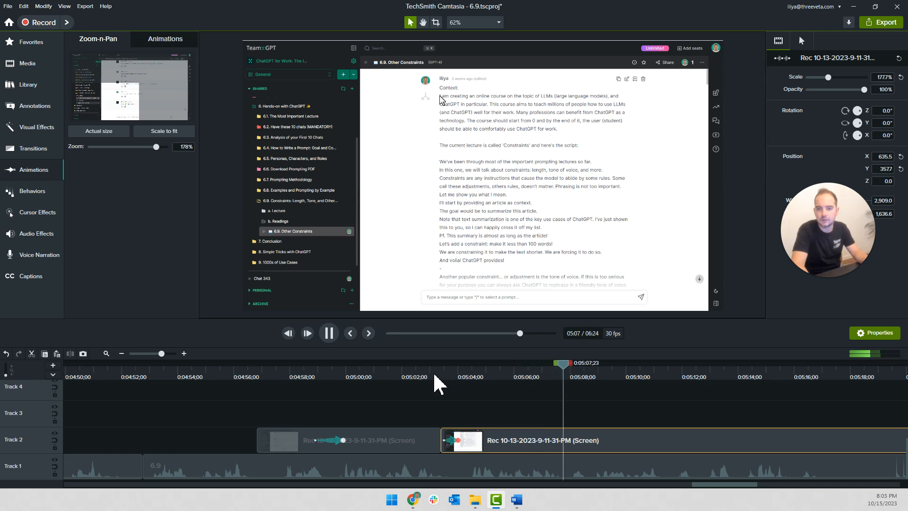
key(space)
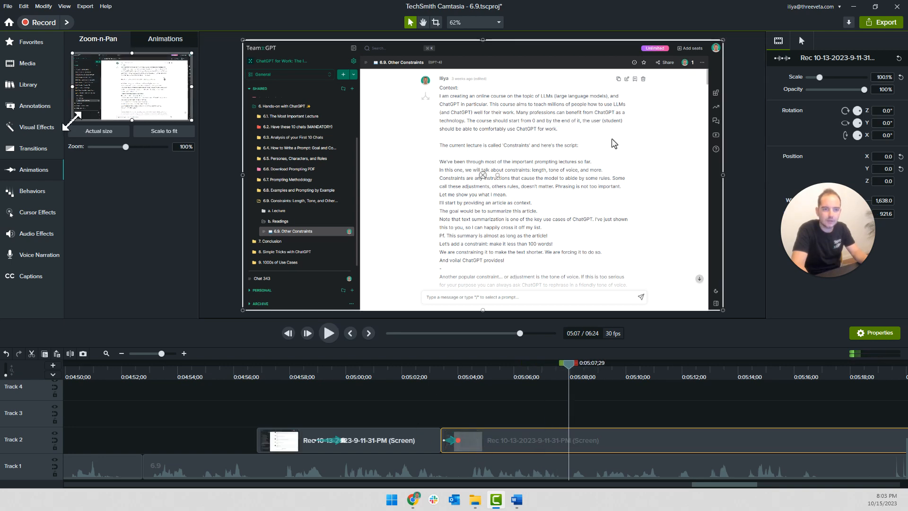
drag(92, 110, 100, 105)
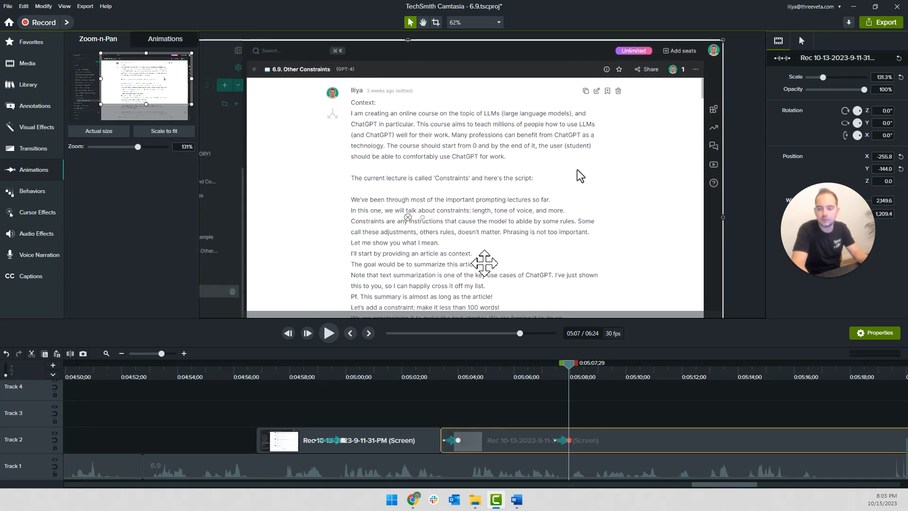
click(549, 386)
click(552, 374)
key(space)
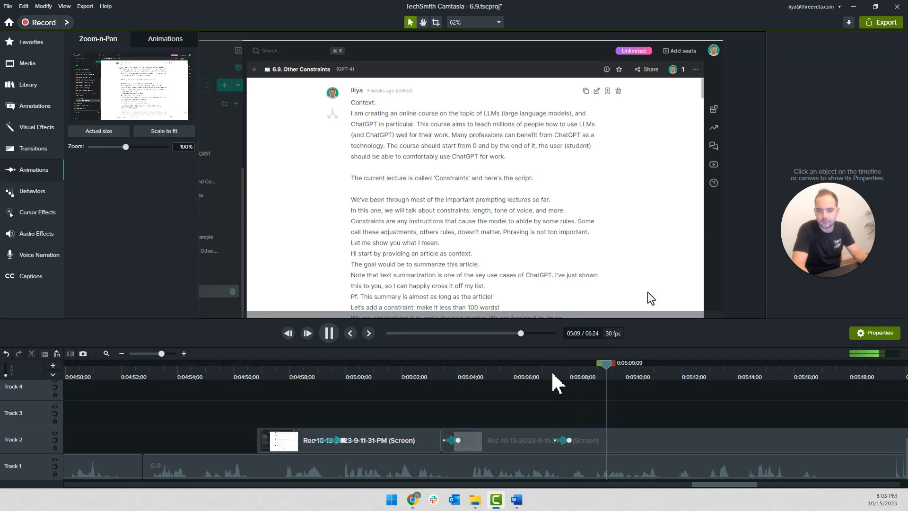
Copy the red Sketch Motion rectangle from Track 4 near 0:03:06 onto Track 3, starting at about 0:05:09
key(space)
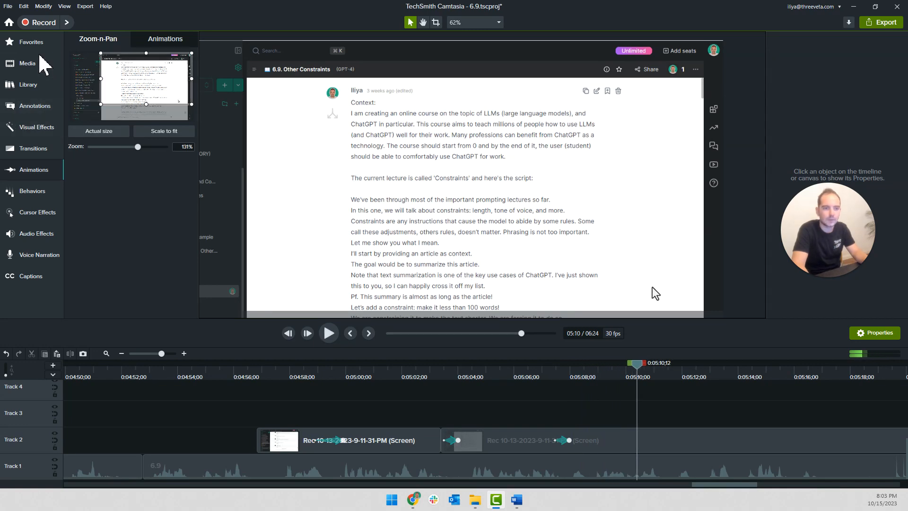
click(32, 42)
scroll(216, 382, down, 3)
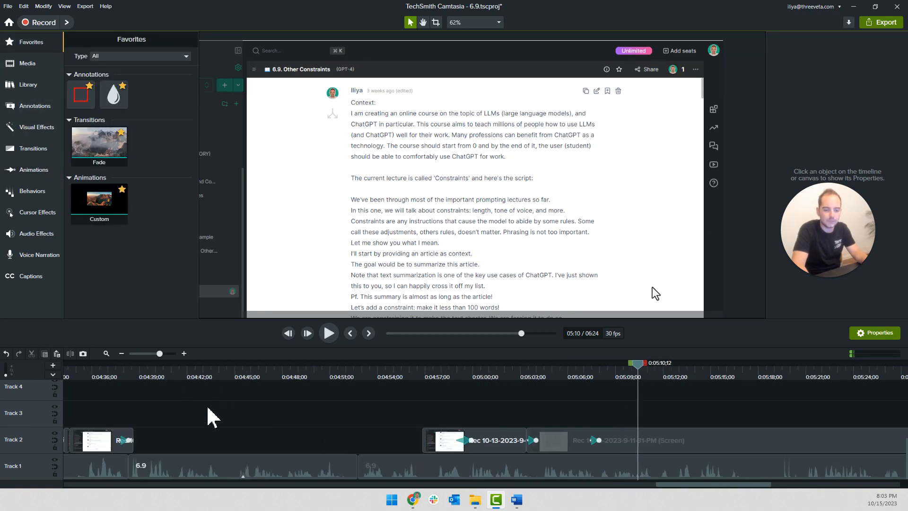
click(130, 390)
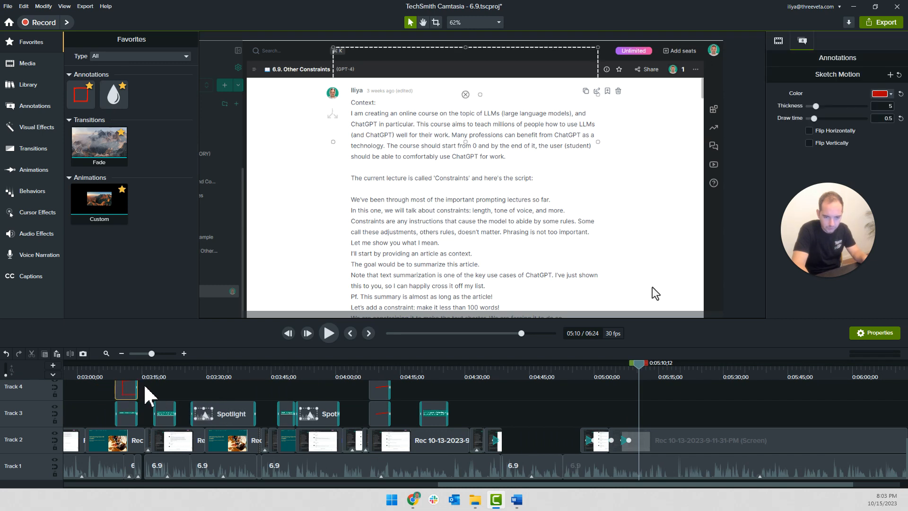
scroll(671, 414, up, 3)
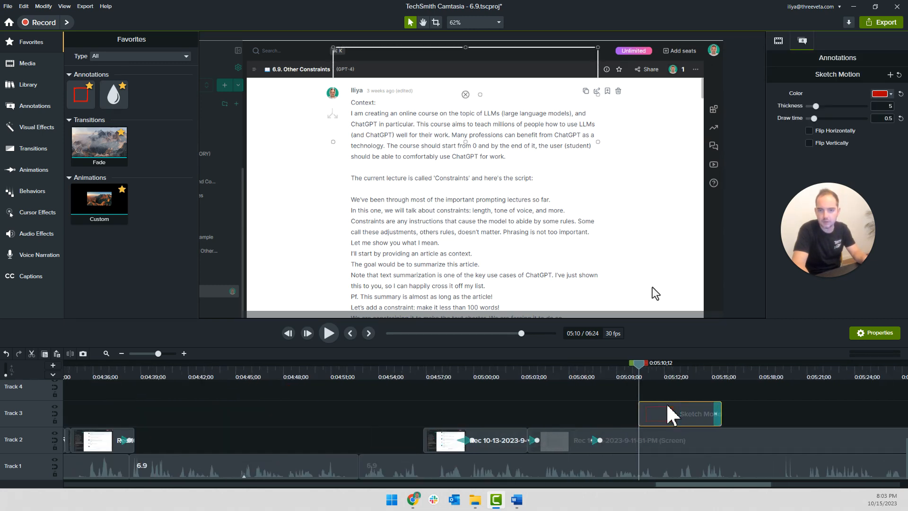
drag(664, 420, 649, 419)
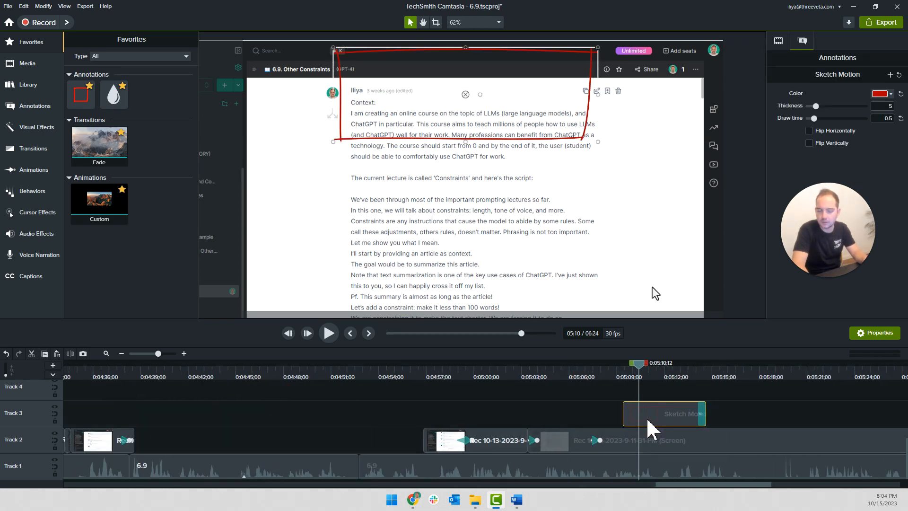
Move and enlarge the Sketch Motion rectangle on the canvas so it frames the first Context paragraph
click(567, 415)
click(622, 373)
key(space)
click(528, 154)
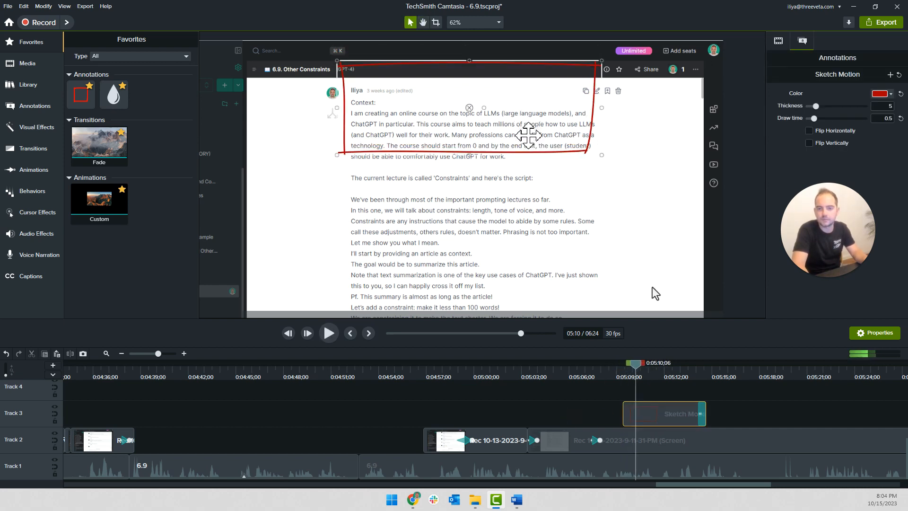
drag(598, 175, 615, 178)
key(space)
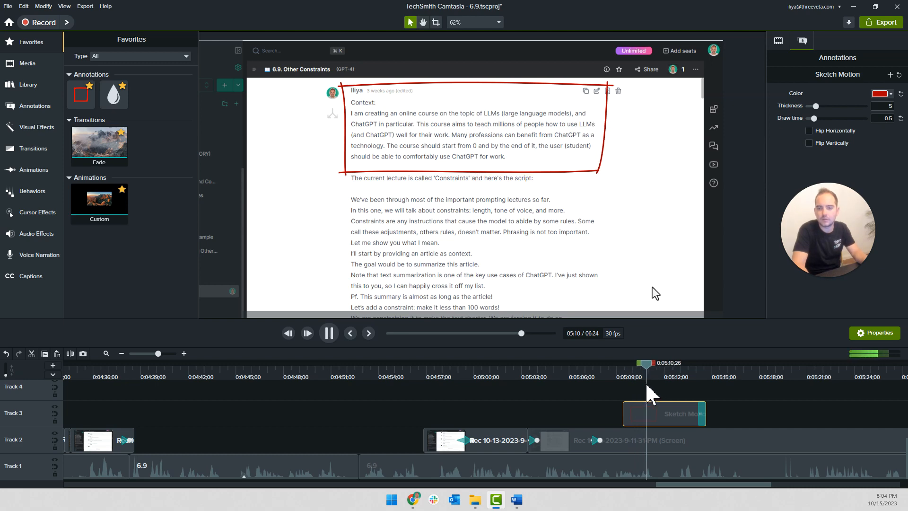
Split the Track 2 recording at about 0:05:09 and move its later part to start at about 0:05:12
click(607, 377)
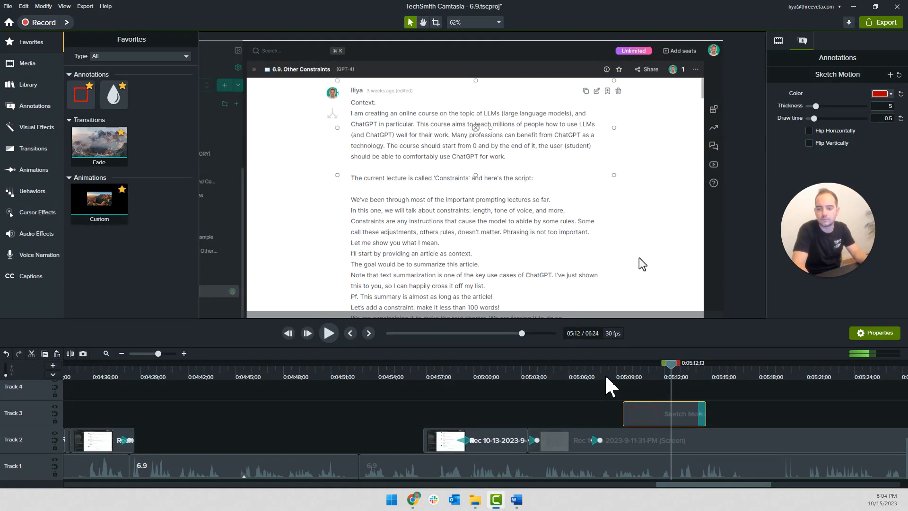
key(space)
click(630, 443)
key(s)
click(696, 449)
key(space)
scroll(654, 439, right, 5)
scroll(366, 437, up, 3)
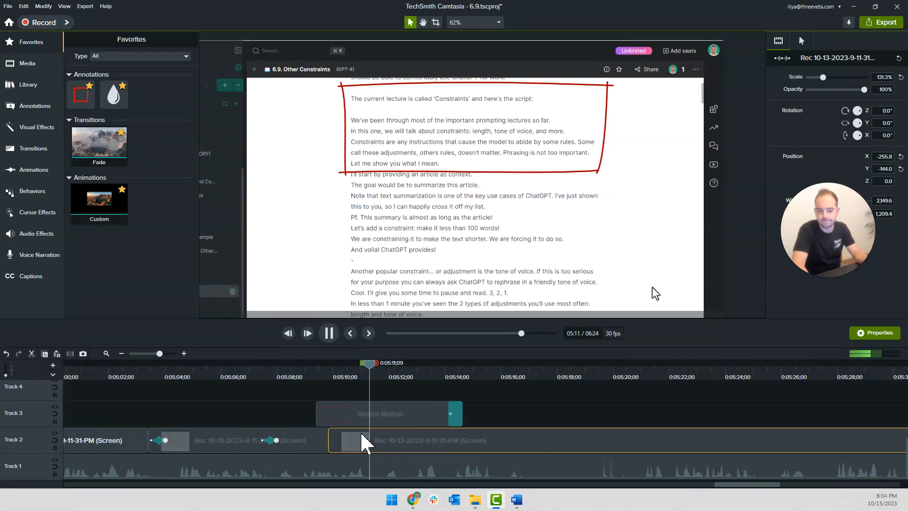
drag(366, 445, 465, 451)
key(space)
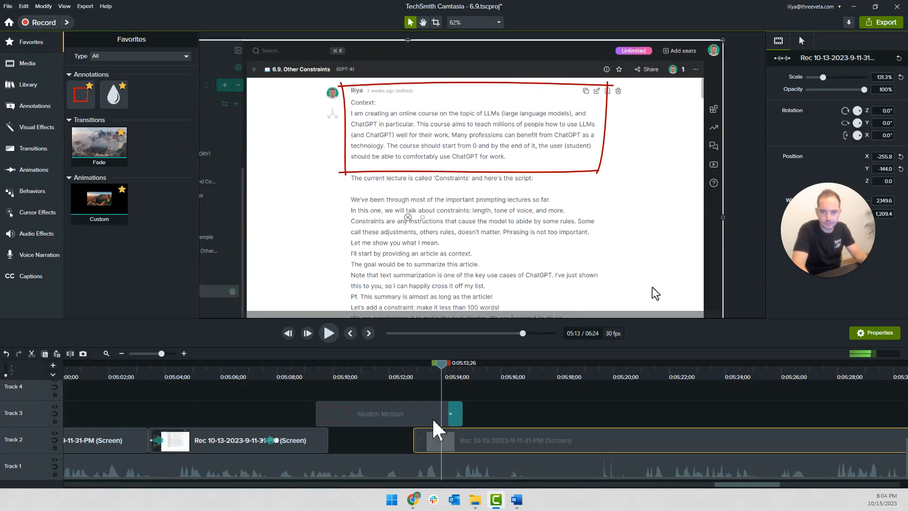
Trim the Sketch Motion annotation to end at about 0:05:12, and extend a frame from 0:05:09 to fill the Track 2 gap
drag(459, 416, 412, 417)
click(318, 372)
click(318, 445)
key(s)
click(322, 443)
key(shift+e)
key(Return)
key(space)
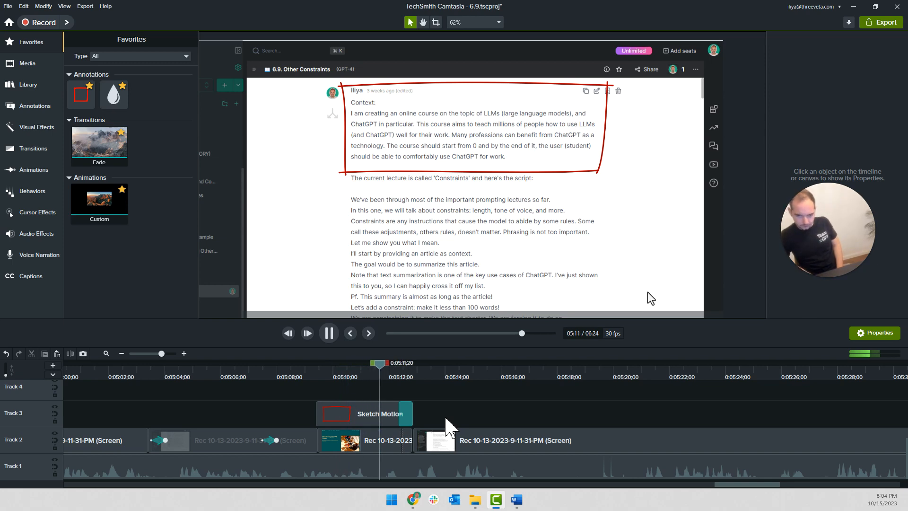
Move the later Track 2 recording flush against the extended frame at about 0:05:12 and play from there
click(452, 444)
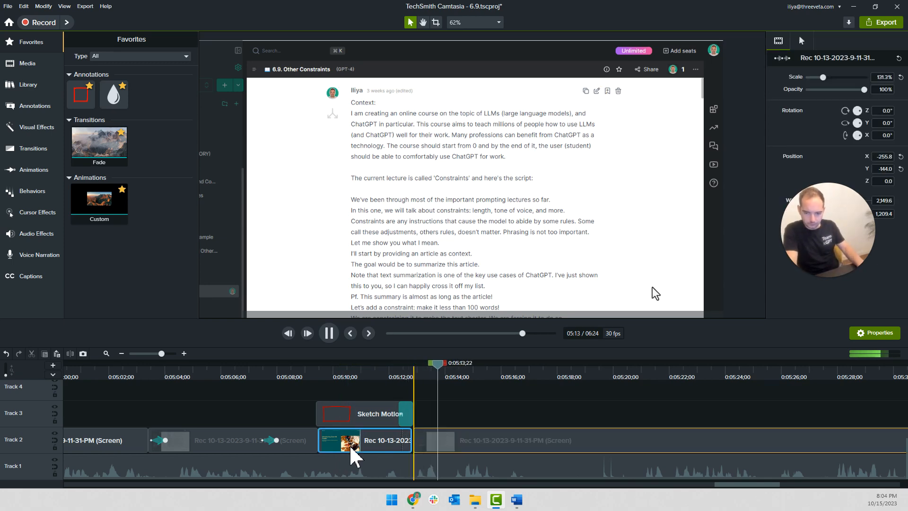
key(space)
key(space)
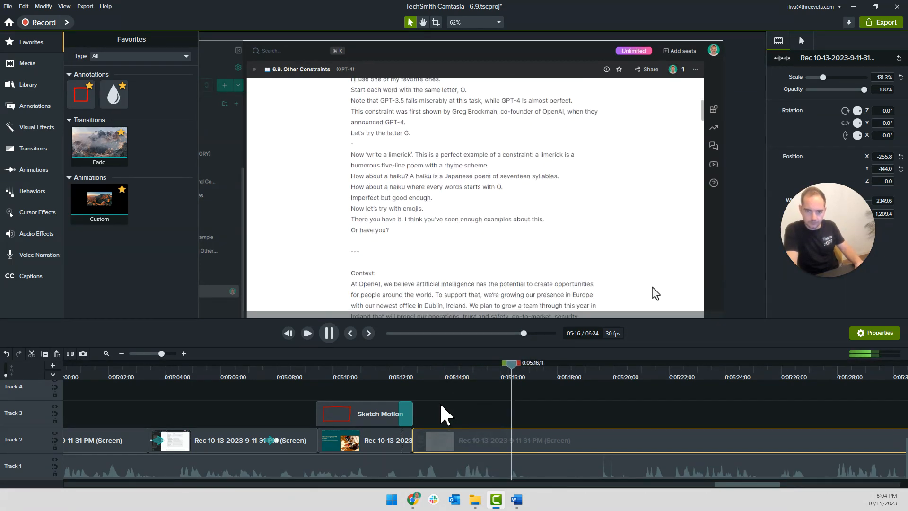
key(space)
key(space)
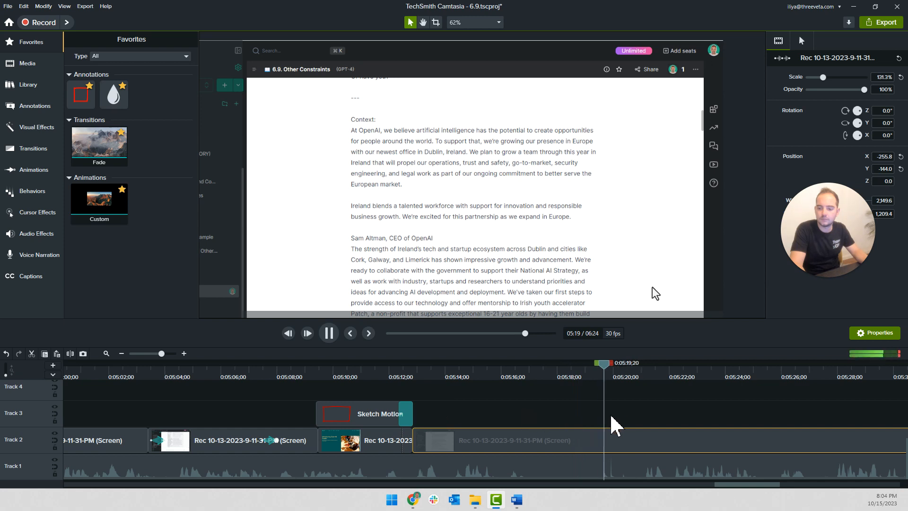
Cut the Track 1 narration between 0:05:11;19 and 0:05:20;26, delete that section, and close the gap
click(637, 374)
key(space)
click(642, 473)
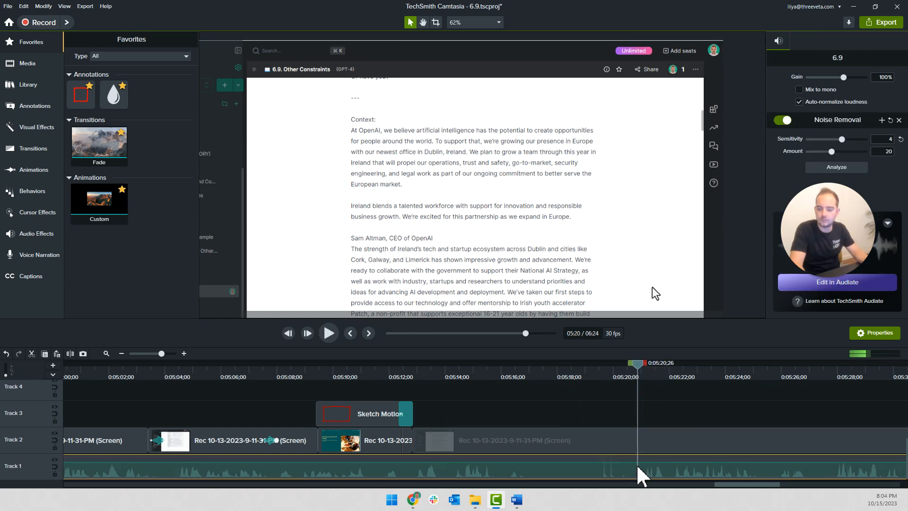
click(385, 390)
click(378, 376)
key(space)
key(space)
click(415, 469)
key(s)
click(415, 470)
key(ctrl+Delete)
click(389, 477)
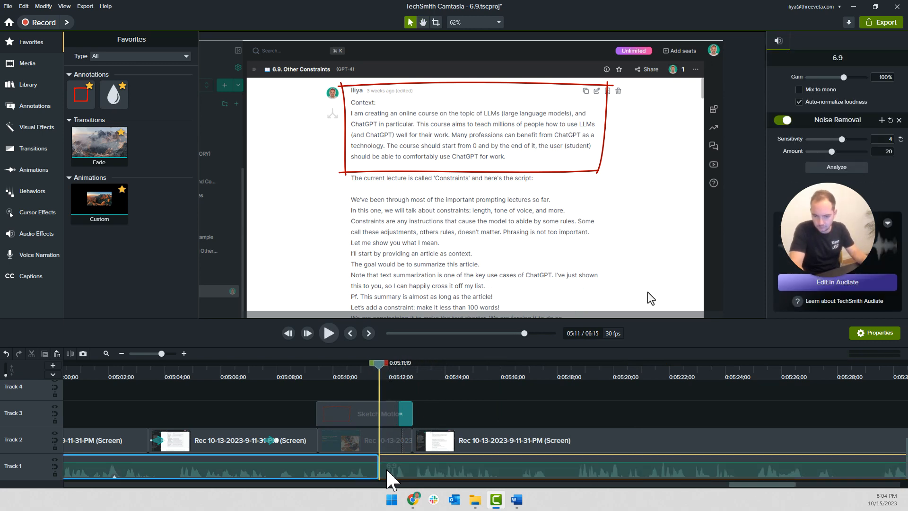
Play the trimmed narration with the scrolling chat recording, and recheck the passage from about 0:05:16
key(space)
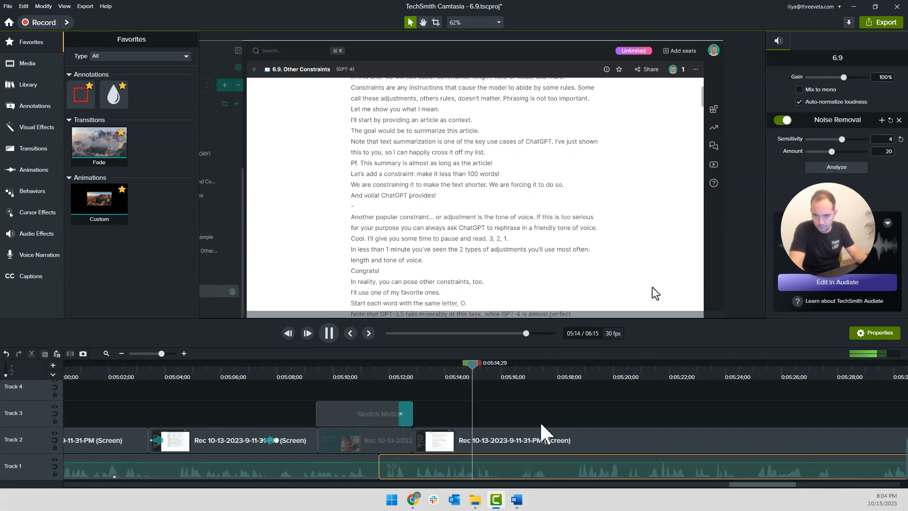
scroll(540, 420, down, 2)
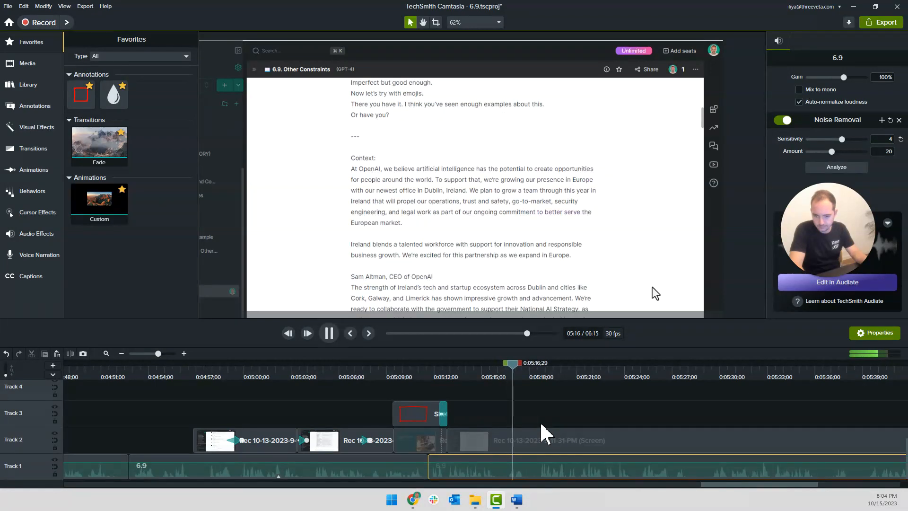
key(space)
key(space)
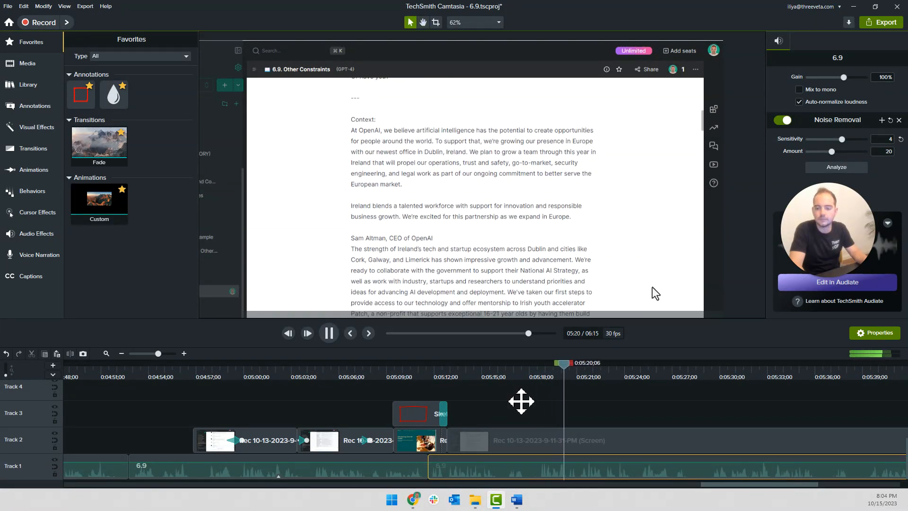
scroll(565, 425, down, 2)
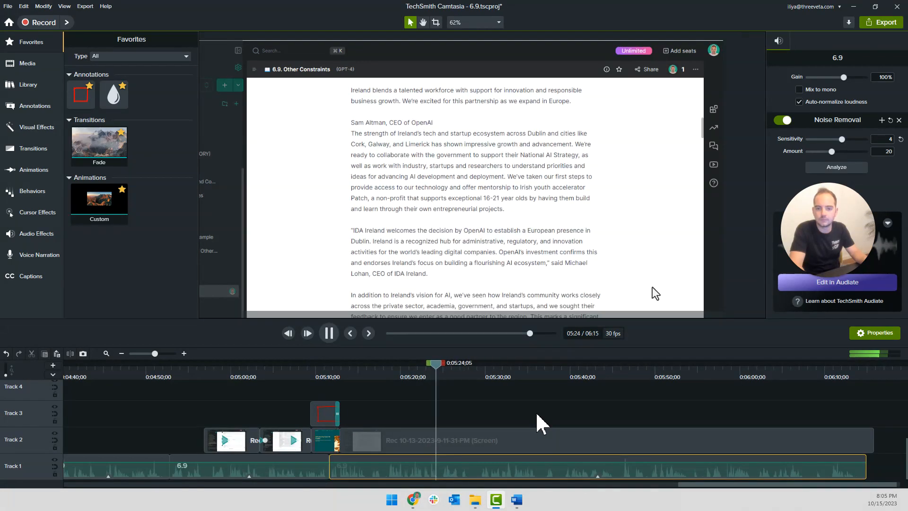
key(space)
drag(398, 372, 368, 373)
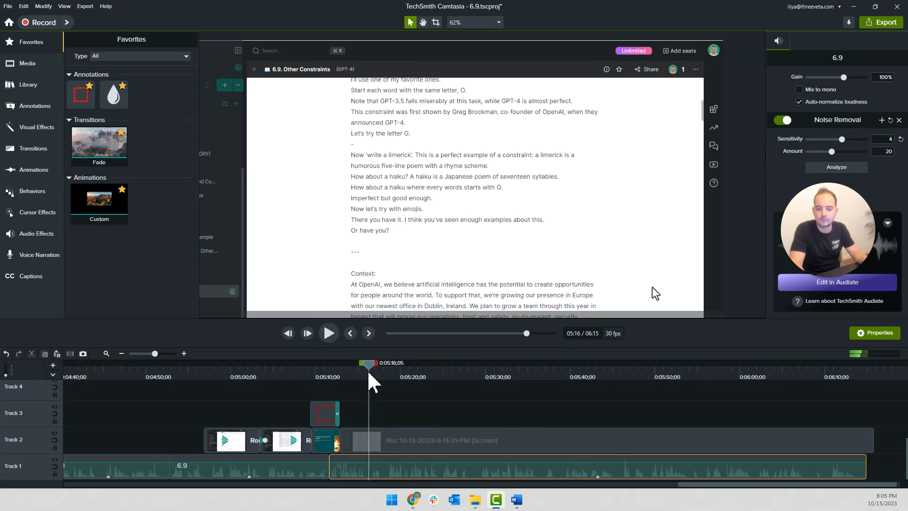
scroll(391, 419, up, 4)
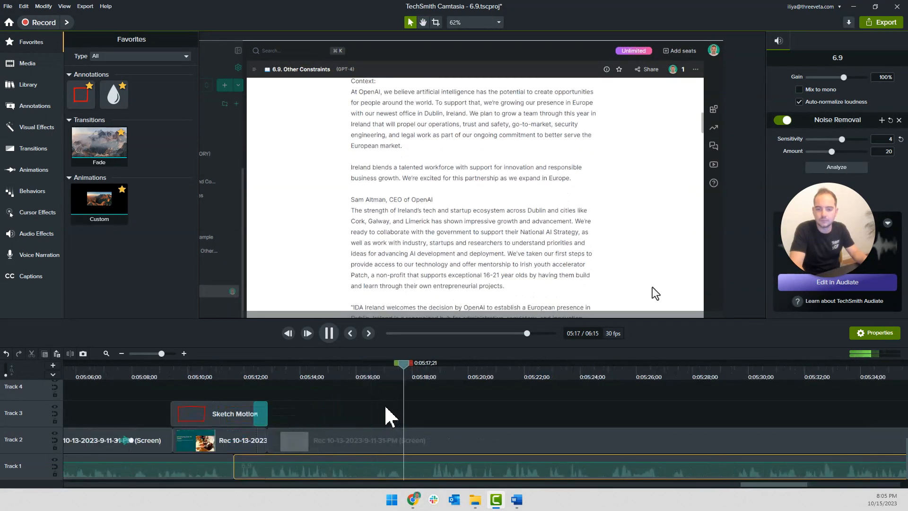
key(space)
click(369, 378)
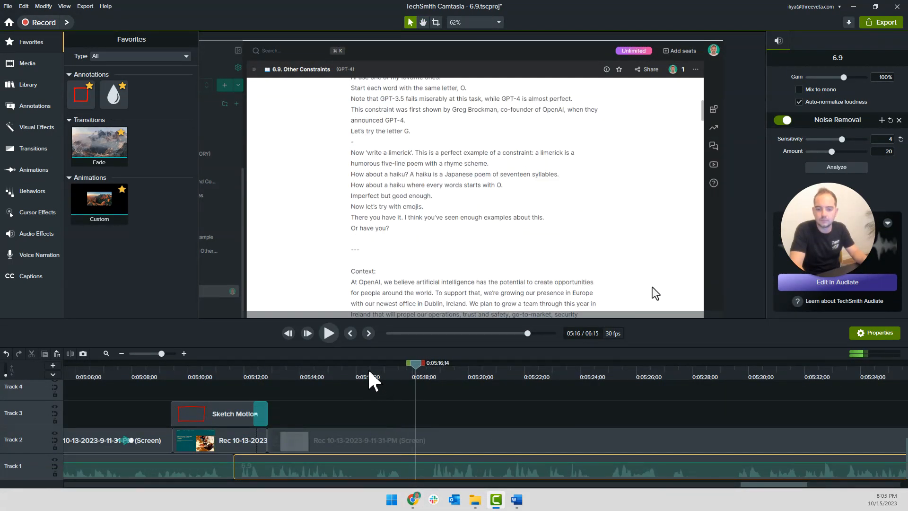
Split the later Track 2 screen recording at 0:05:16;14 and select the part before the cut
click(392, 446)
drag(337, 444, 311, 444)
key(s)
click(339, 445)
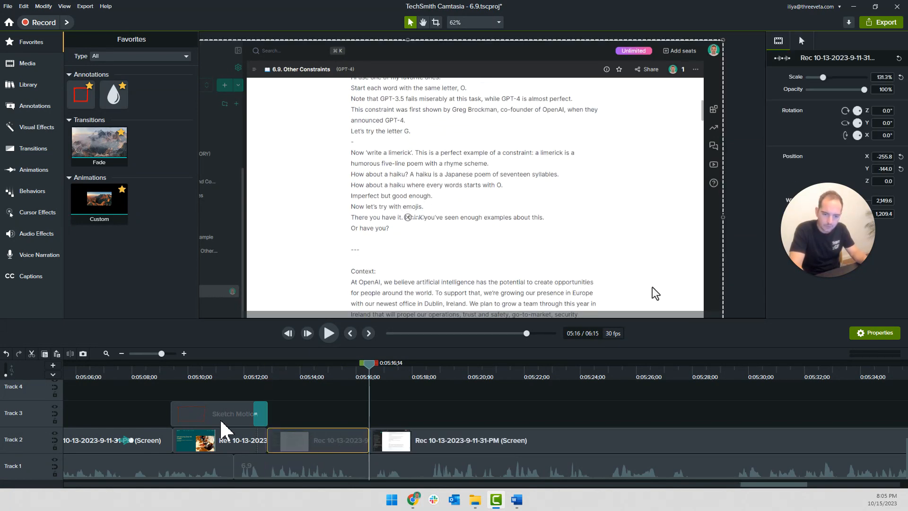
Copy the green text callout from about 0:04:20 and paste it on Track 4 at 0:05:09;27
scroll(224, 414, down, 2)
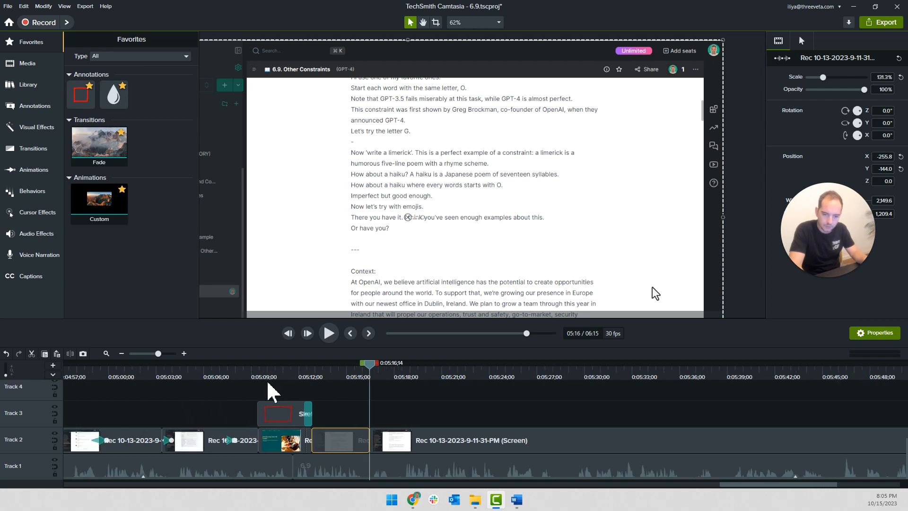
click(274, 416)
scroll(212, 415, down, 2)
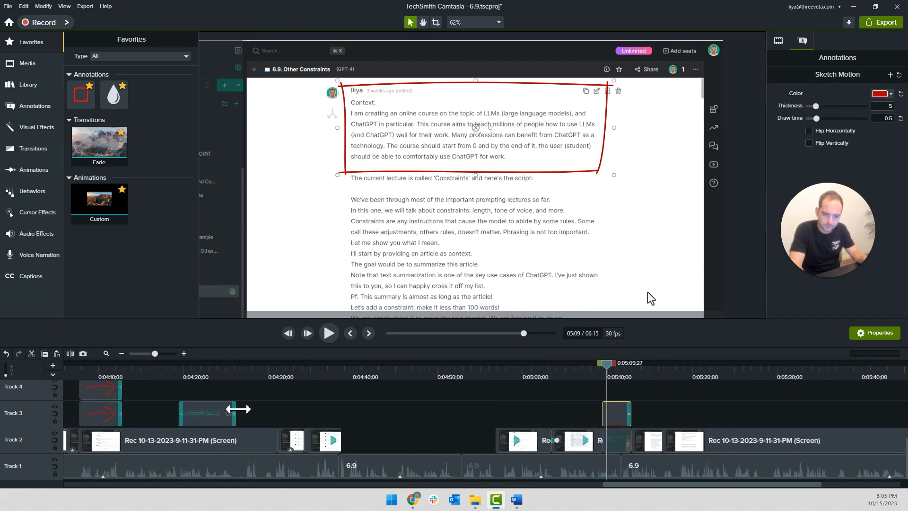
click(219, 418)
key(ctrl+x)
key(ctrl+v)
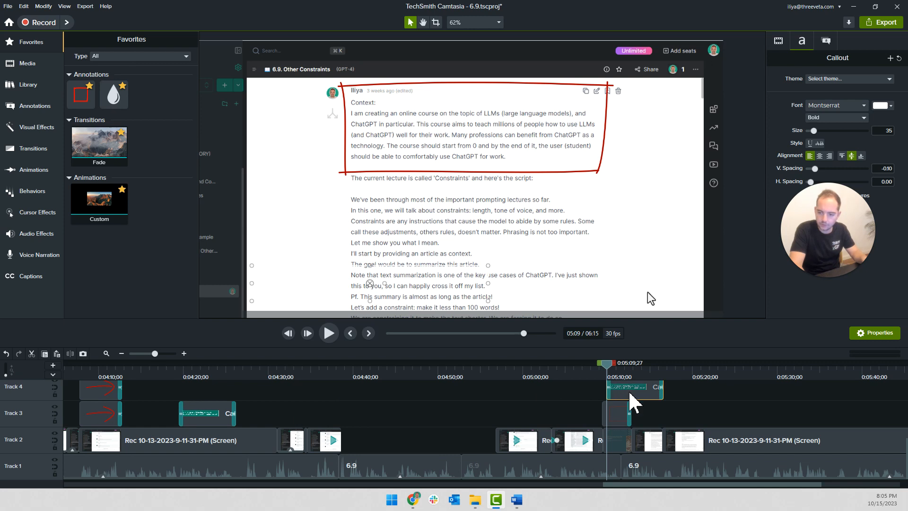
Play the narration around 0:05:09 and move the Track 4 callout to start together with the Sketch Motion annotation
scroll(629, 399, up, 2)
scroll(577, 407, right, 3)
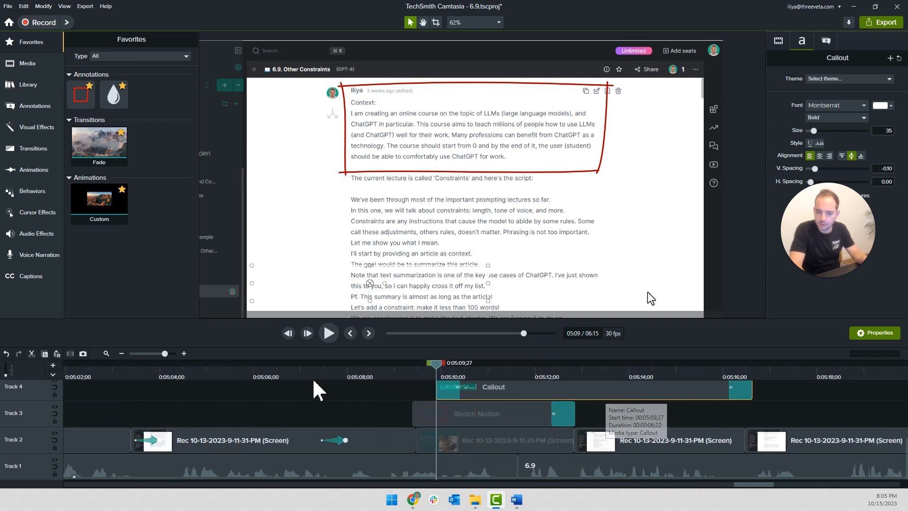
click(374, 377)
key(space)
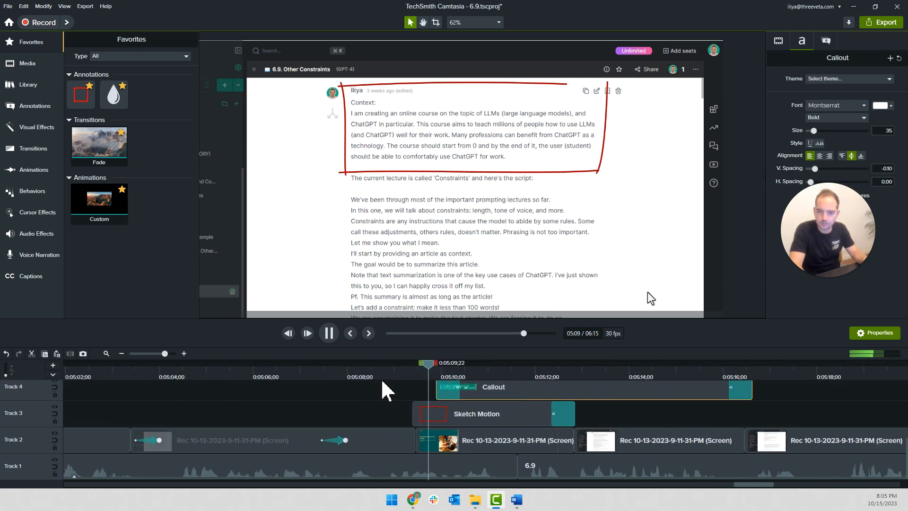
key(space)
mouse_move(473, 388)
mouse_down()
mouse_move(444, 390)
mouse_move(467, 400)
mouse_up()
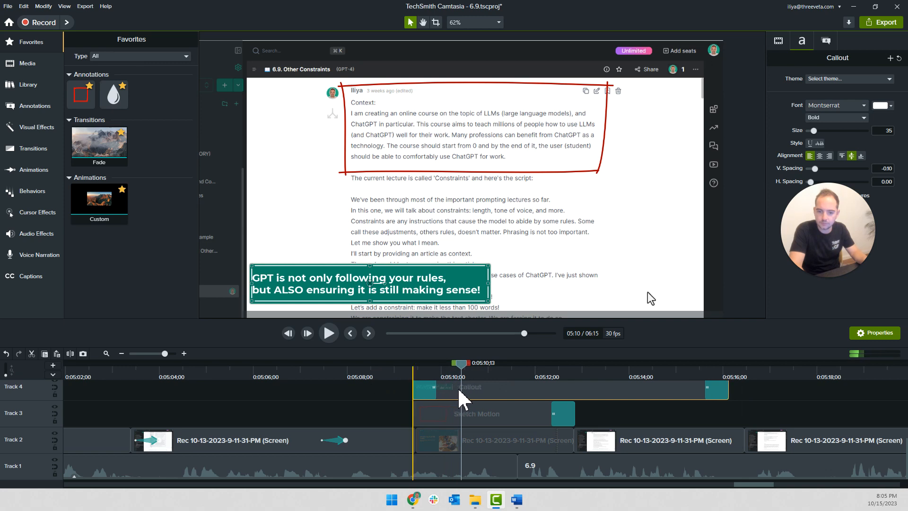
Replace the callout text with "Context:", "1. Situation (I'm creating an online course)" and "2. Video script (contains all the context on 'constraints' as a concept)", and enlarge its box
double_click(354, 291)
text(cO)
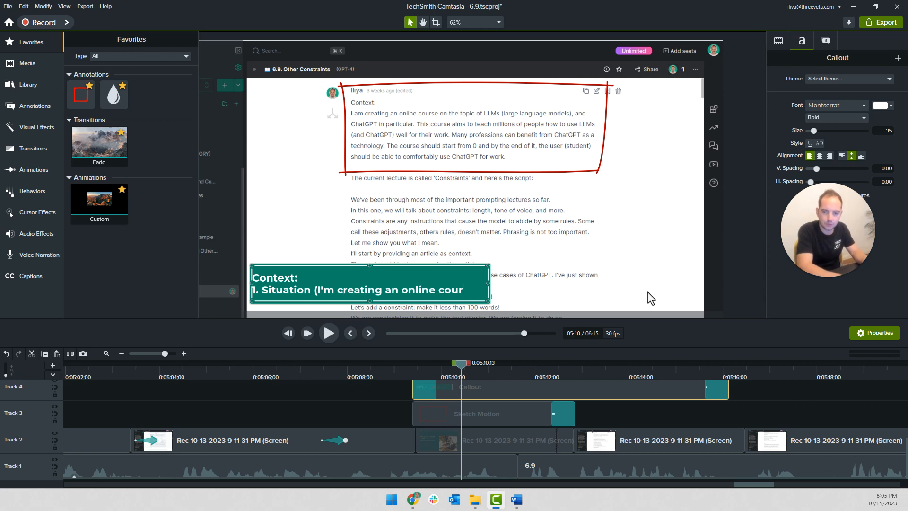
key(Return)
text(2)
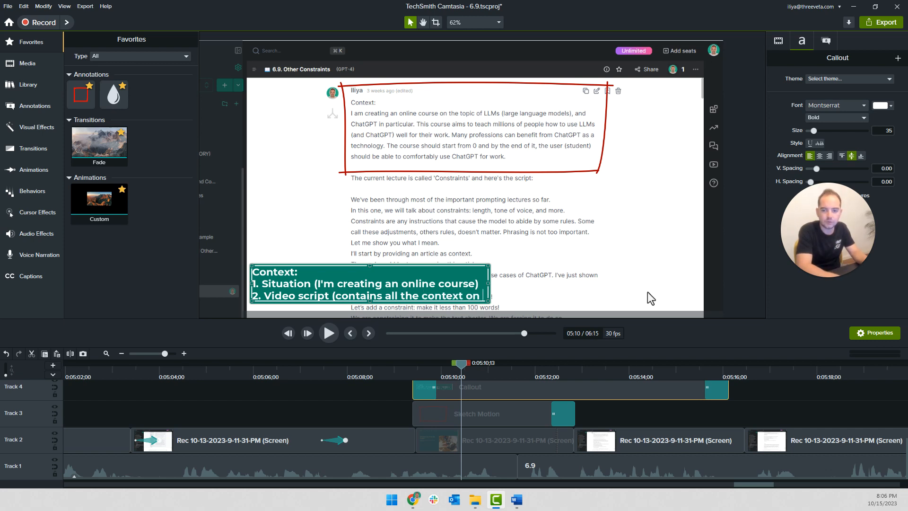
key(Return)
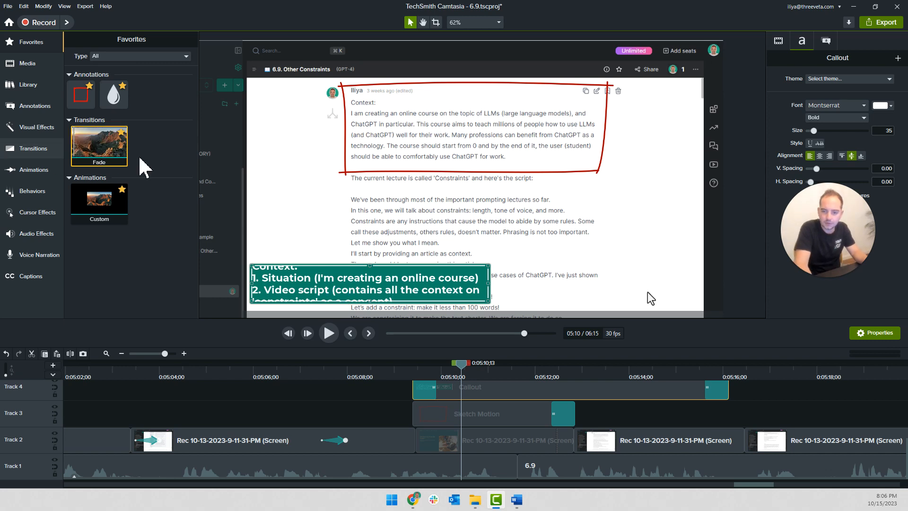
drag(489, 267, 628, 227)
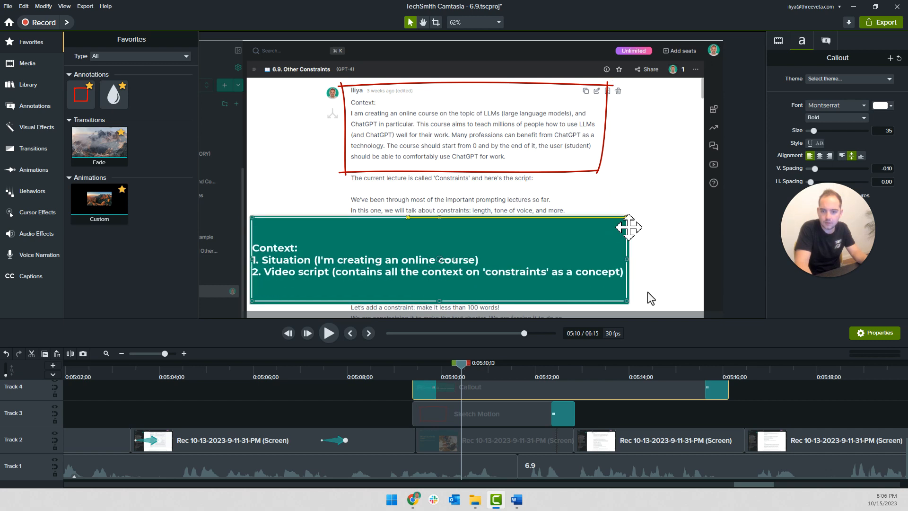
Shorten the second callout item to "Video script (context on CONSTRAINTS as a concept)" and narrow the box to fit the text
double_click(431, 277)
drag(376, 277, 345, 276)
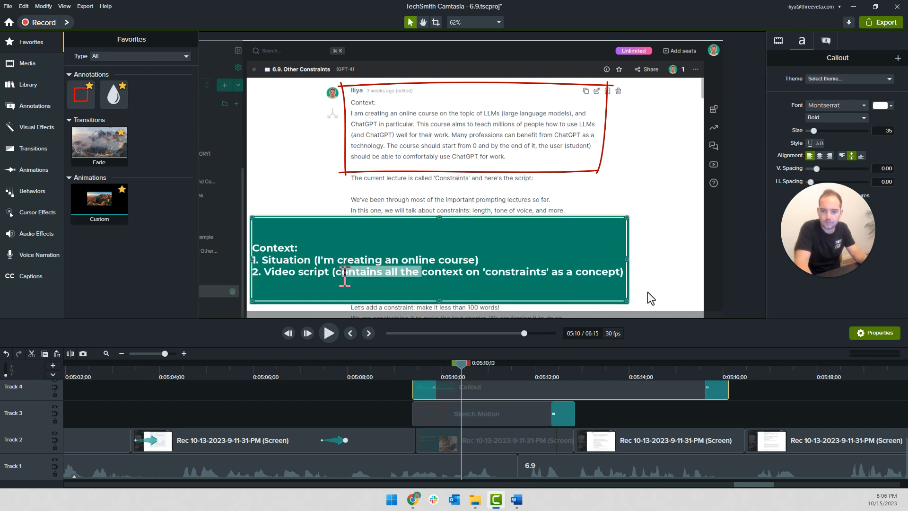
key(BackSpace)
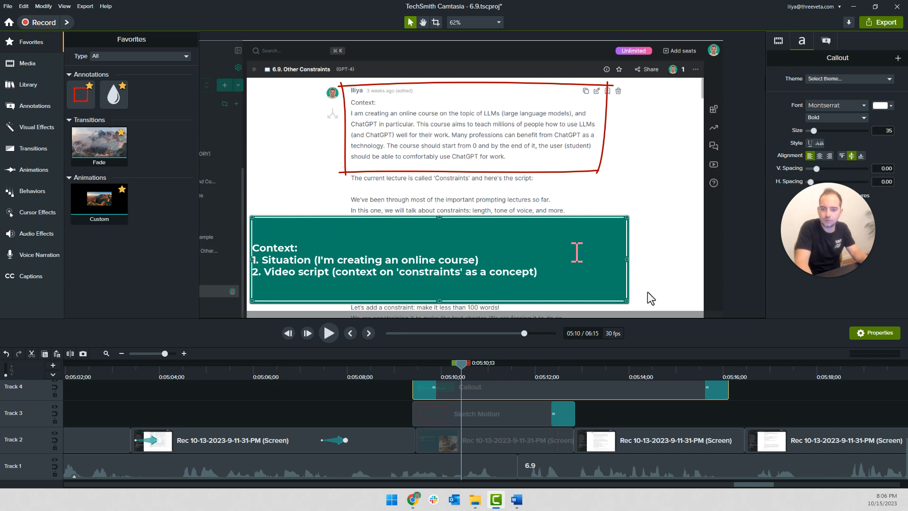
double_click(419, 279)
text(CONSTRAINTS)
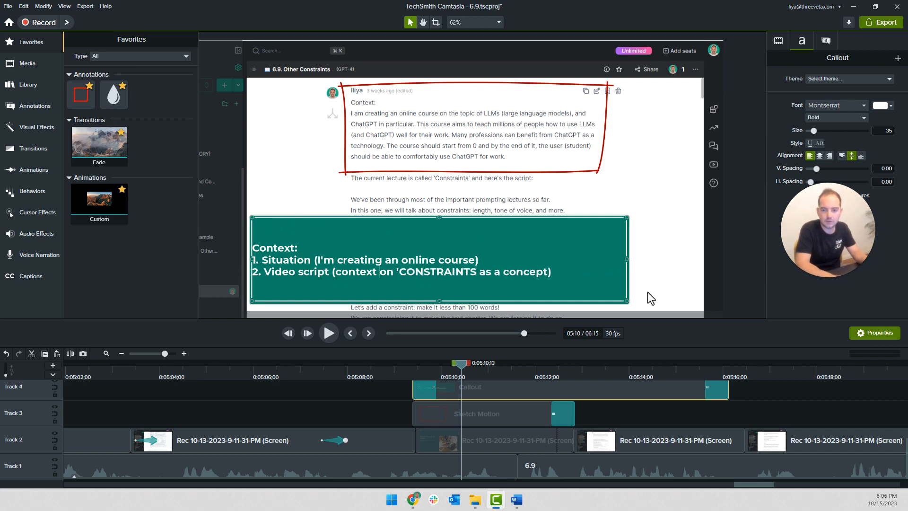
key(BackSpace)
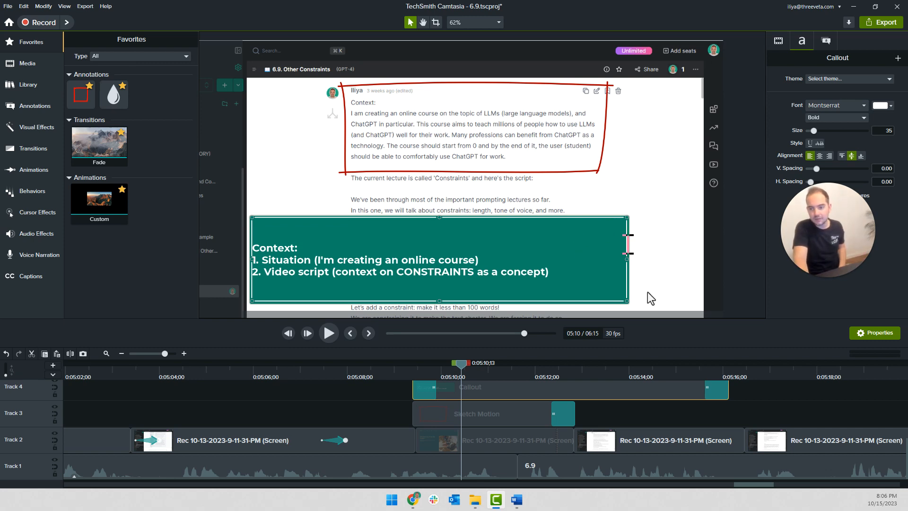
drag(629, 258, 556, 258)
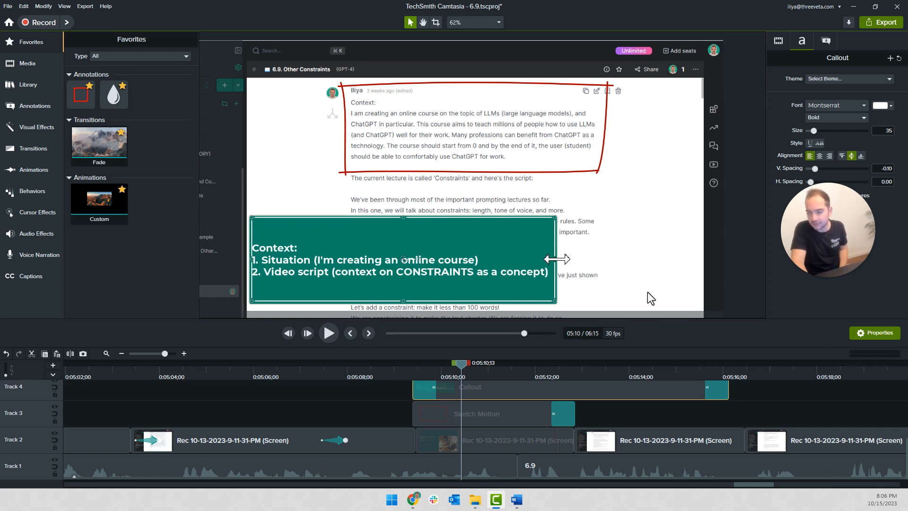
Begin a third numbered item, "3.", on a new line in the callout text
click(467, 281)
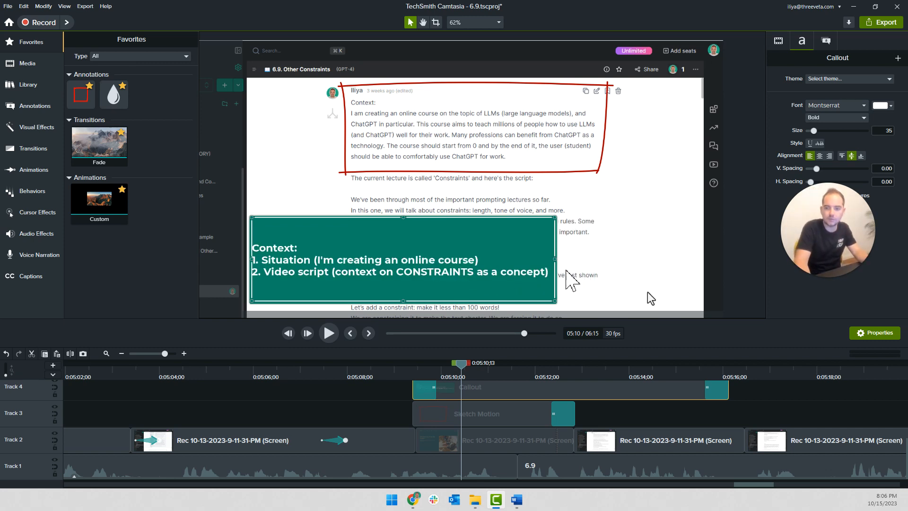
text(3)
key(BackSpace)
key(Return)
text(3.)
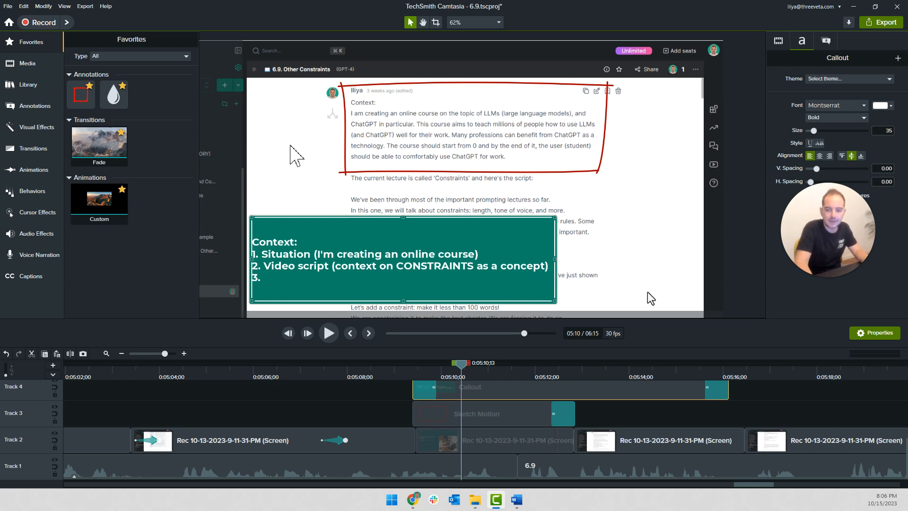
Play the callout passage against the narration and extend the Track 4 callout to end at about 0:05:21
click(589, 408)
key(space)
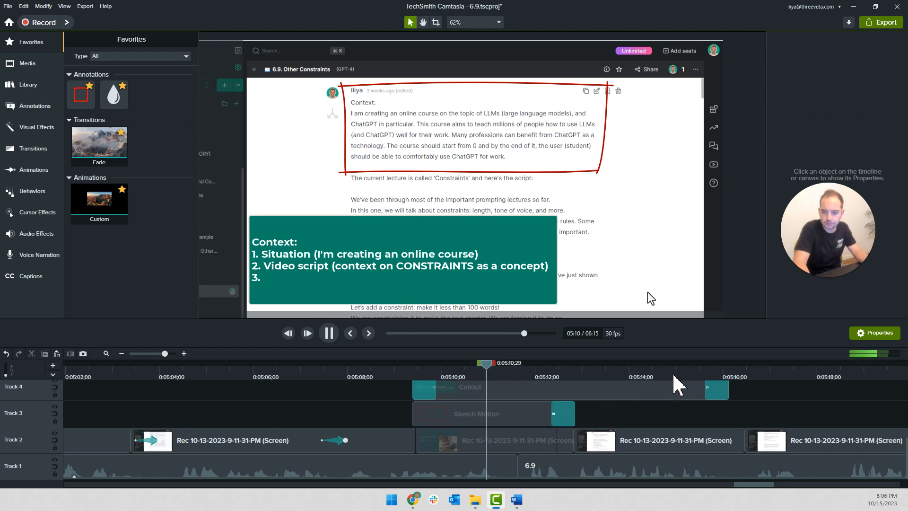
click(716, 367)
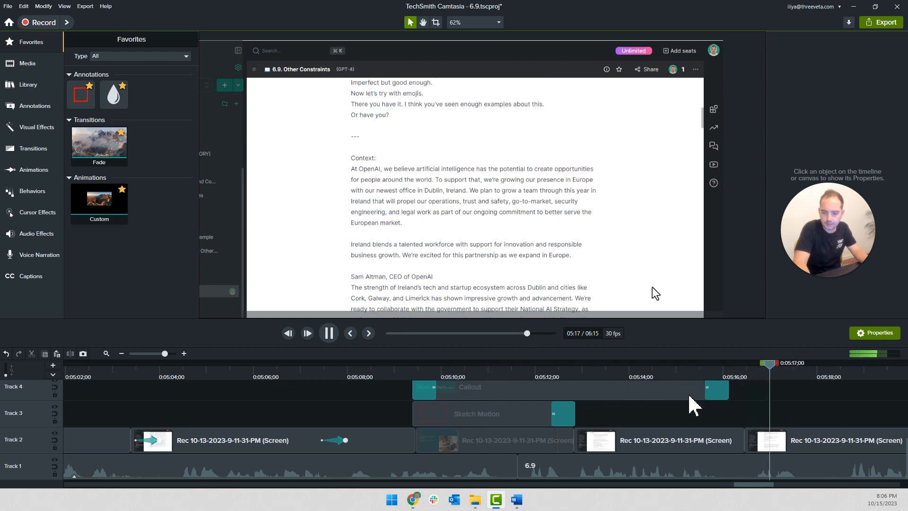
scroll(688, 394, down, 3)
drag(689, 389, 816, 391)
Complete the callout's third item as "The whole '6.9. Constraints' chat"
click(375, 284)
double_click(349, 284)
click(348, 284)
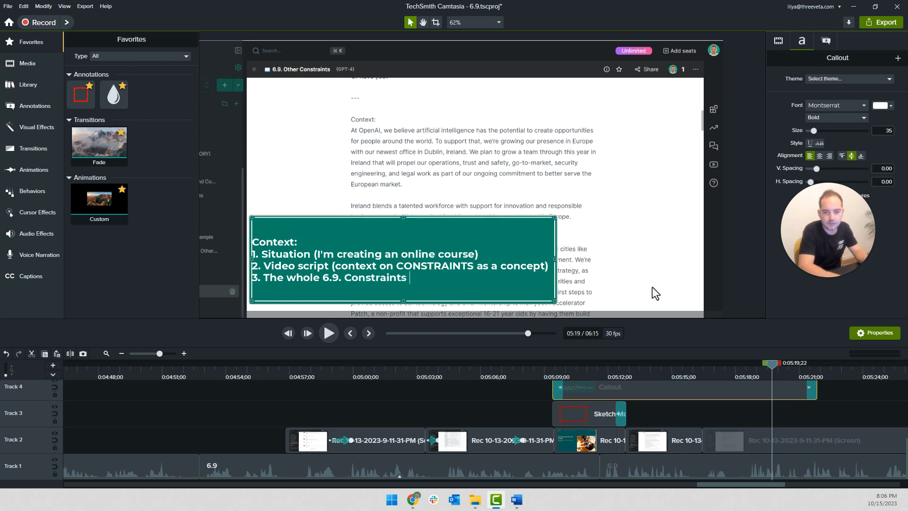
text(')
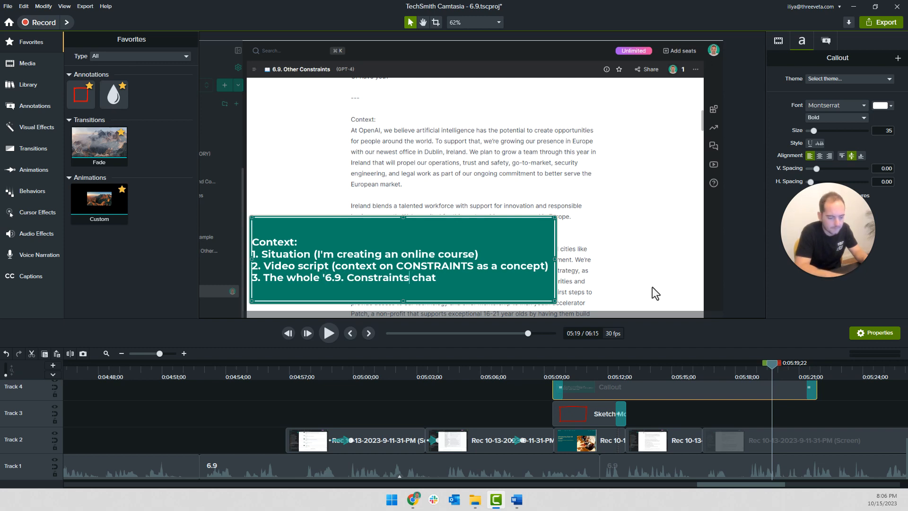
click(634, 421)
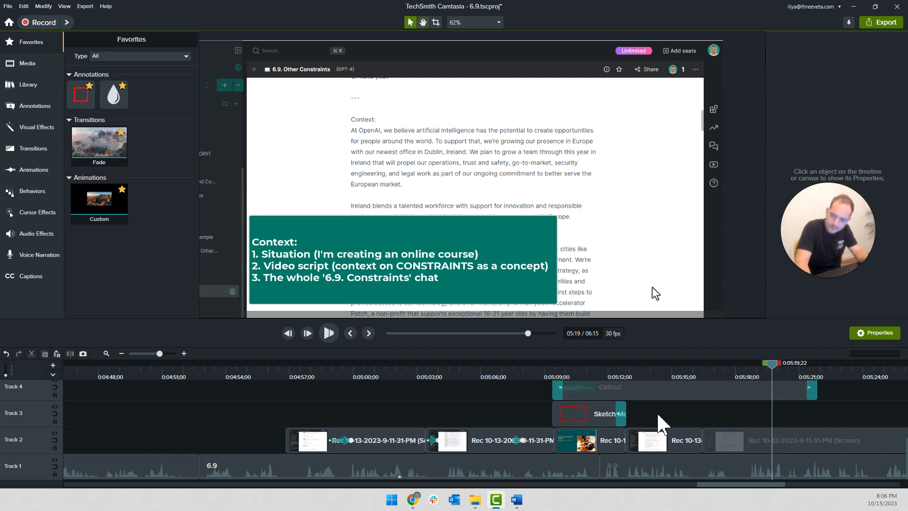
Play on from 0:05:19;22 and extend the Track 4 callout to end at about 0:05:28
key(space)
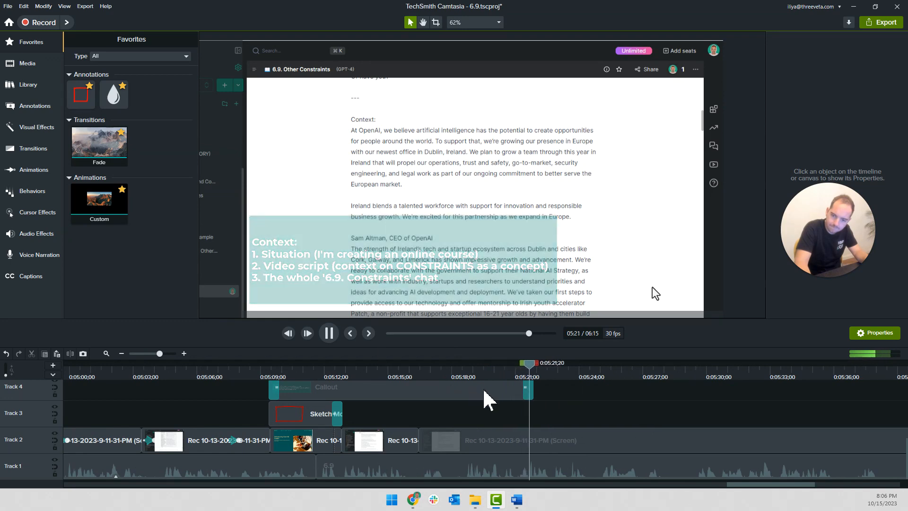
scroll(520, 411, up, 2)
click(530, 435)
drag(532, 438, 669, 440)
scroll(600, 413, down, 2)
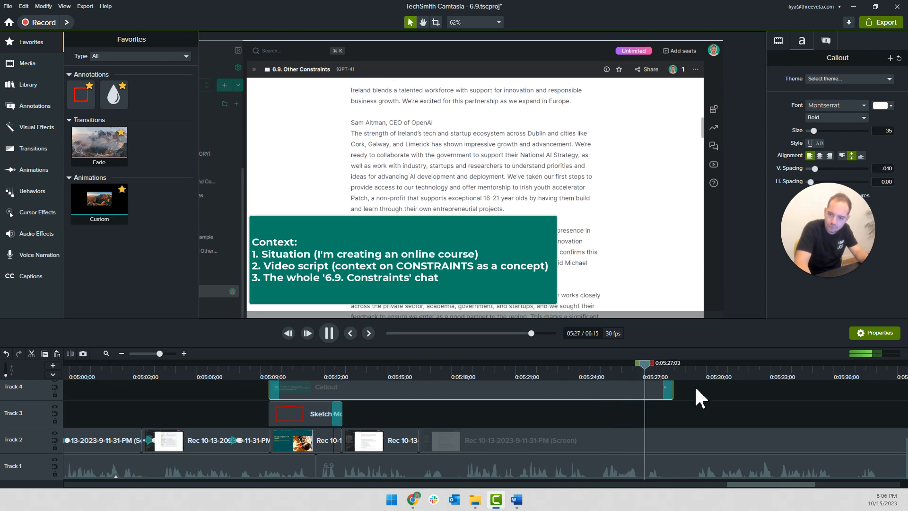
Review the scrolling chat recording past 0:05:30 and split the Track 2 recording at 0:05:41;21
scroll(691, 389, right, 6)
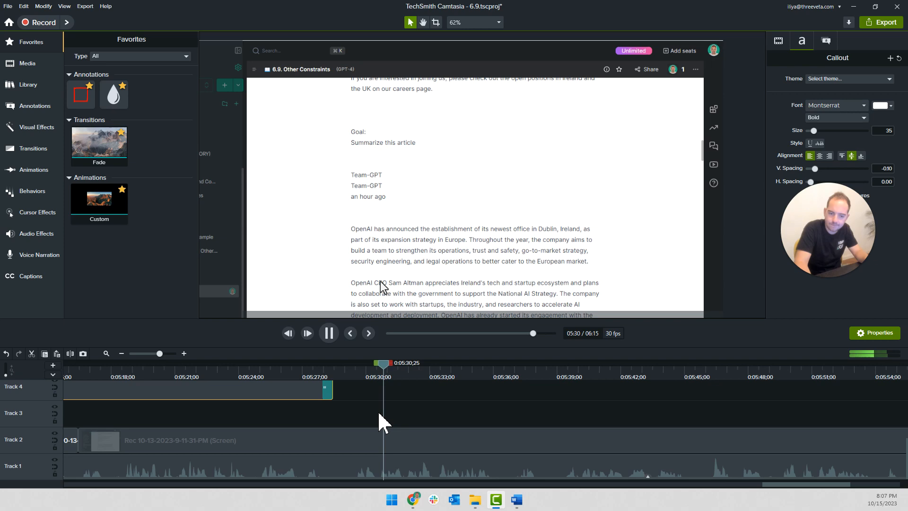
scroll(377, 412, down, 2)
double_click(304, 440)
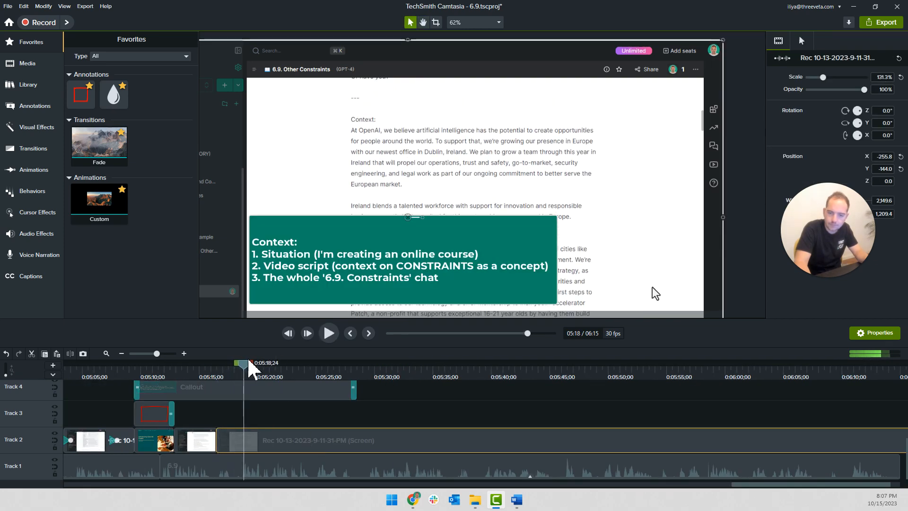
drag(248, 366, 509, 381)
key(s)
Add clip speed to the Track 2 recording before the cut and set it to 1.50x
right_click(477, 448)
click(533, 382)
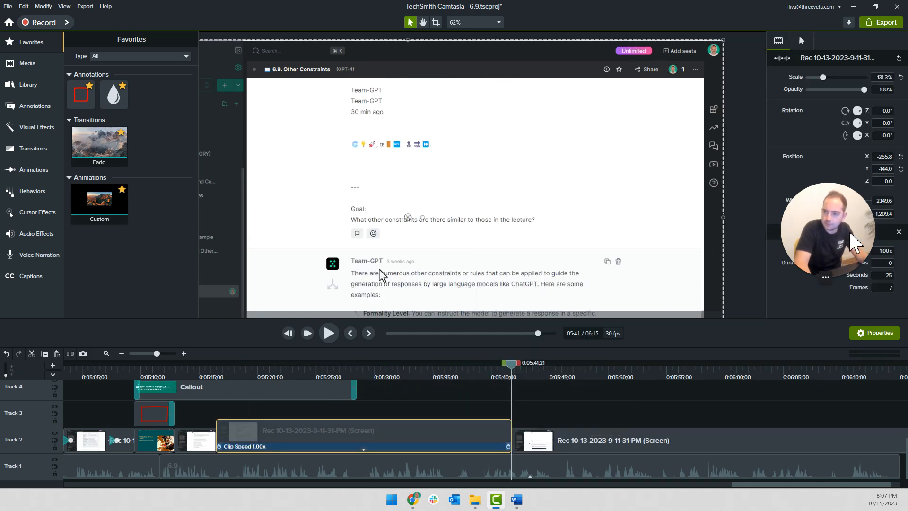
click(882, 251)
text(1.5)
key(Return)
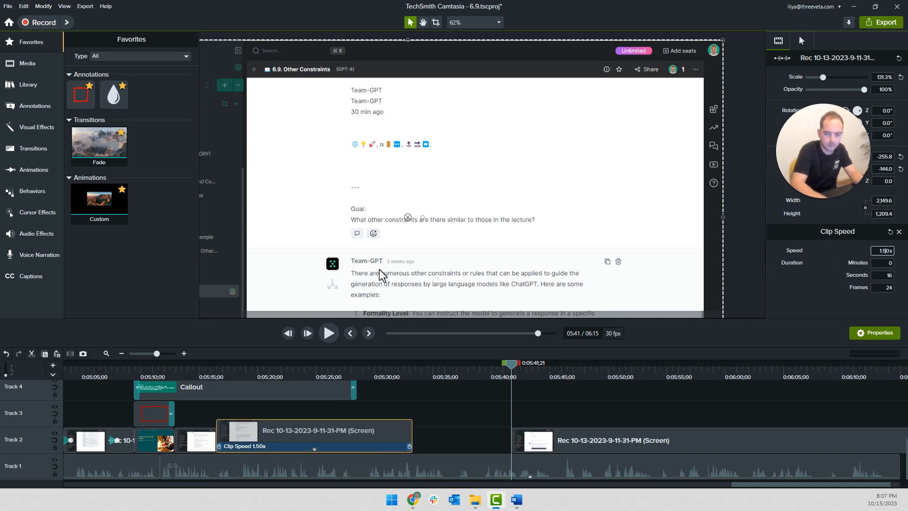
Move the later Track 2 recording flush against the sped-up clip at about 0:05:33, and extend the callout to end there
click(369, 379)
key(space)
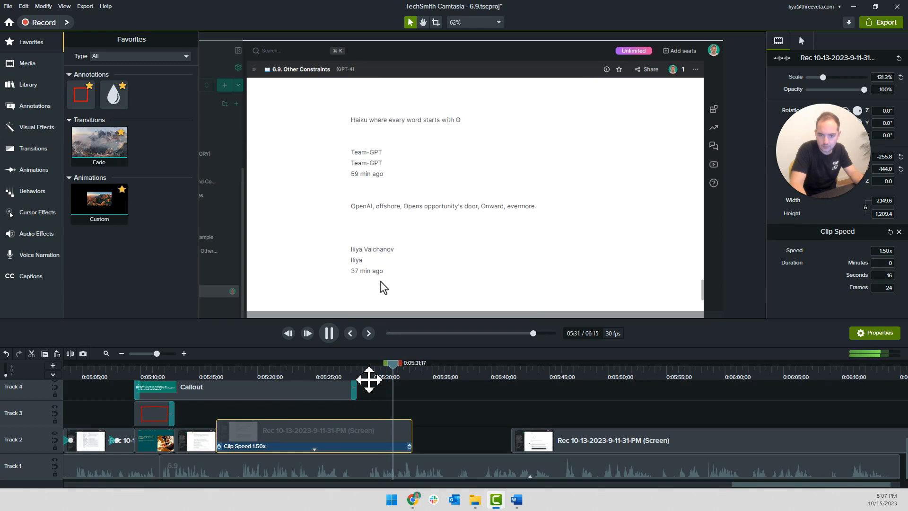
drag(587, 449, 363, 430)
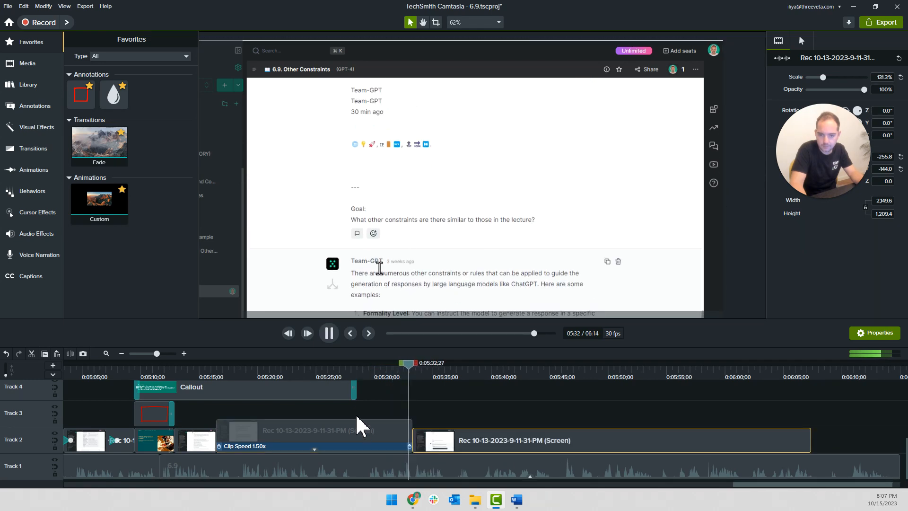
click(355, 395)
drag(358, 394, 420, 404)
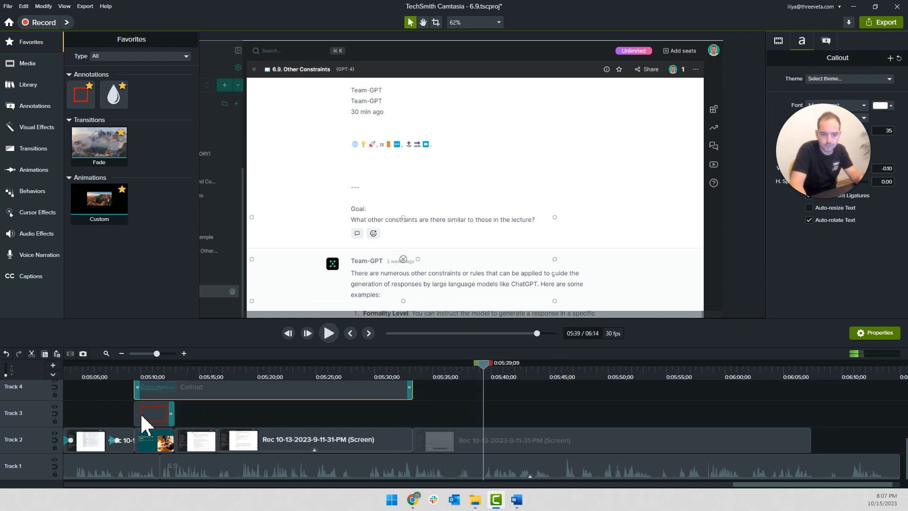
Copy an earlier Spotlight annotation from Track 3 and paste it on the same track at 0:05:39;09
scroll(114, 411, down, 5)
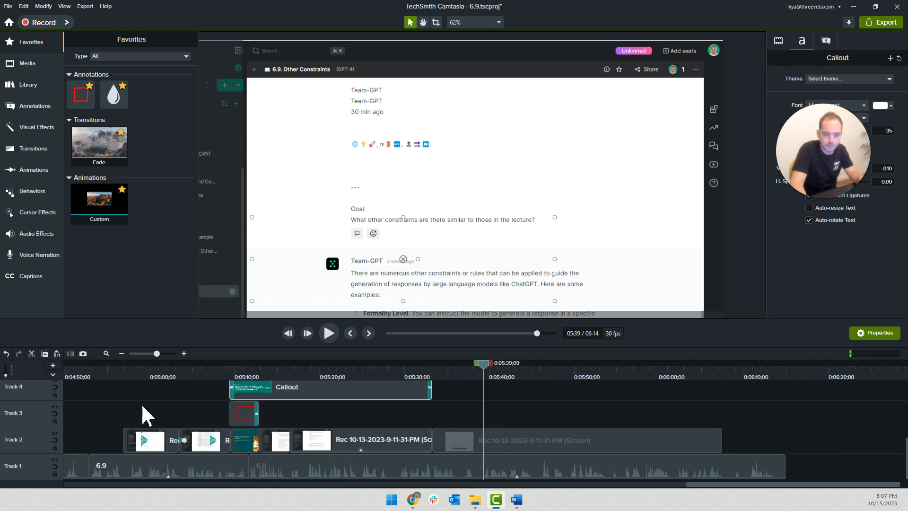
drag(331, 419, 750, 419)
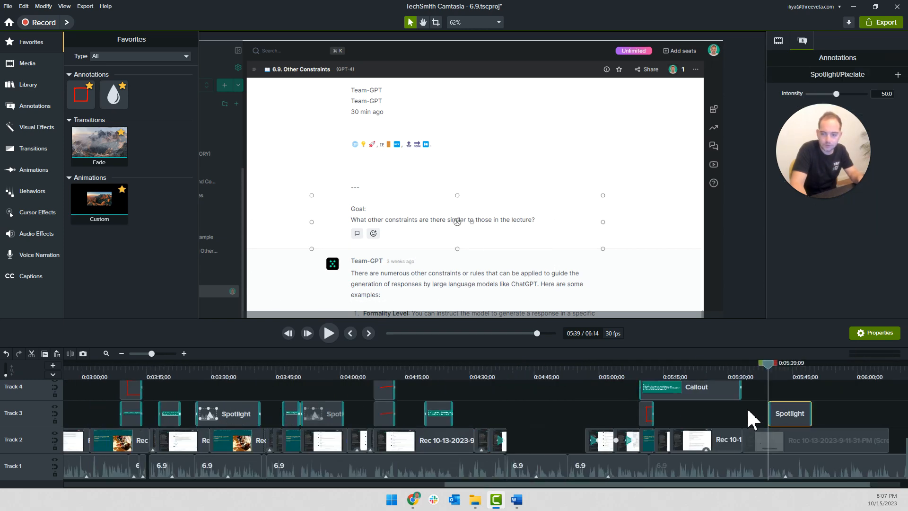
scroll(765, 416, up, 5)
scroll(746, 413, up, 2)
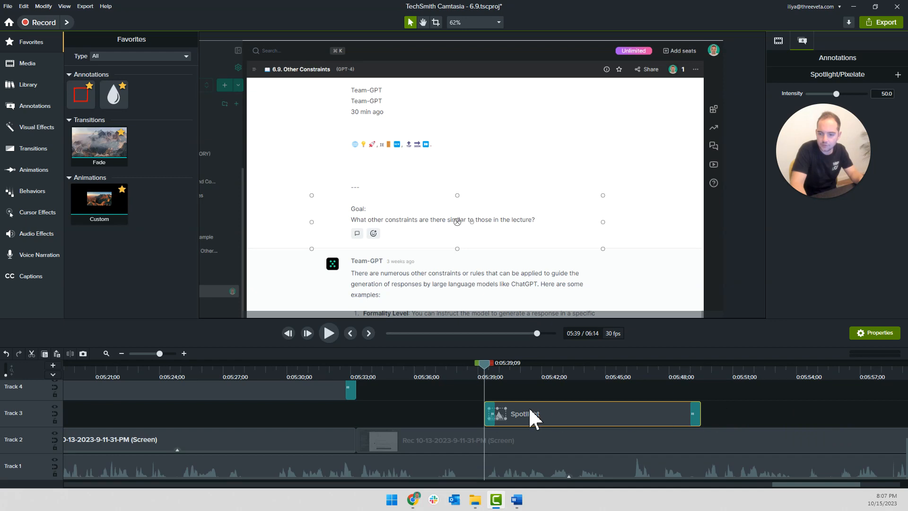
Replace the Spotlight on Track 3 with a copy of the earlier red Sketch Motion rectangle at about 0:05:39
key(Delete)
scroll(177, 426, down, 2)
mouse_move(239, 422)
mouse_down()
mouse_move(527, 415)
mouse_move(512, 413)
mouse_up()
scroll(513, 413, up, 2)
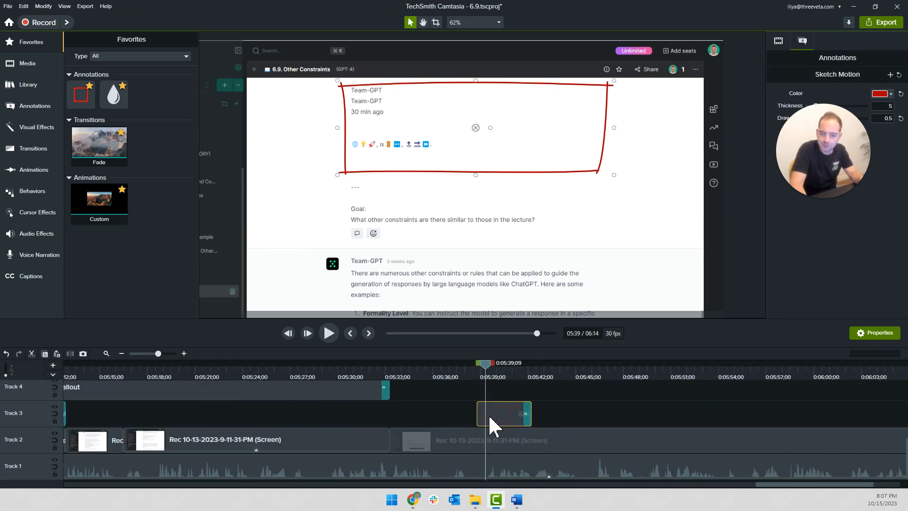
Move and shrink the Sketch Motion rectangle so it frames the Goal question about other constraints
drag(470, 180, 455, 275)
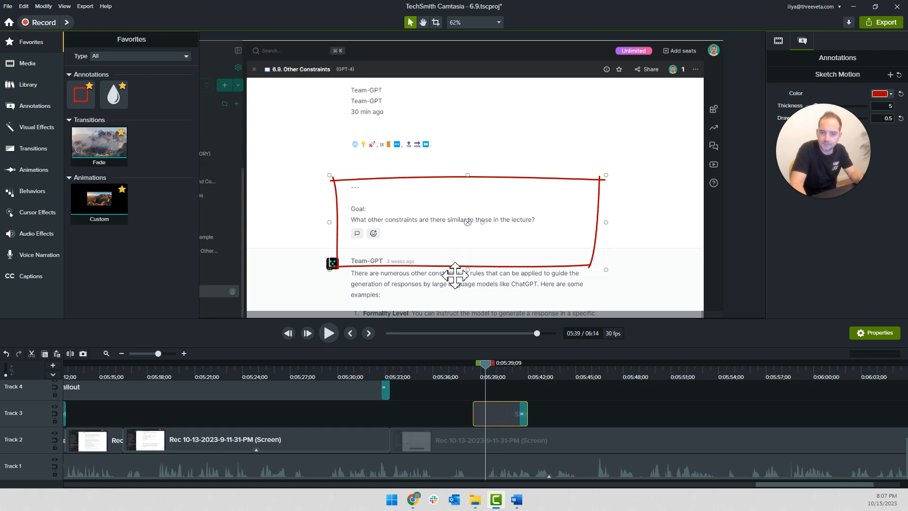
mouse_move(607, 271)
mouse_down()
mouse_move(557, 229)
mouse_move(555, 241)
mouse_move(537, 246)
mouse_up()
key(Right)
key(Right)
key(Right)
key(Down)
key(Down)
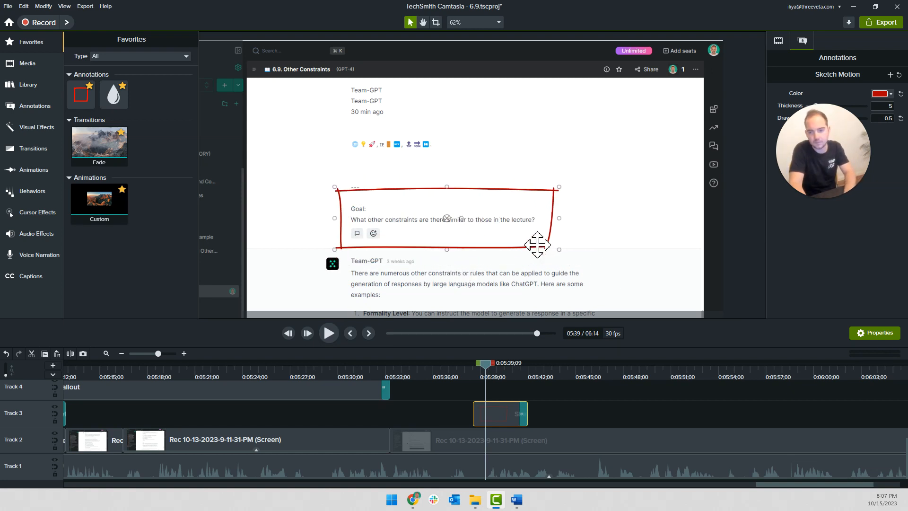
Play the narration around 0:05:37 and shift the Sketch Motion earlier on Track 3 to start at about 0:05:38
click(462, 377)
key(space)
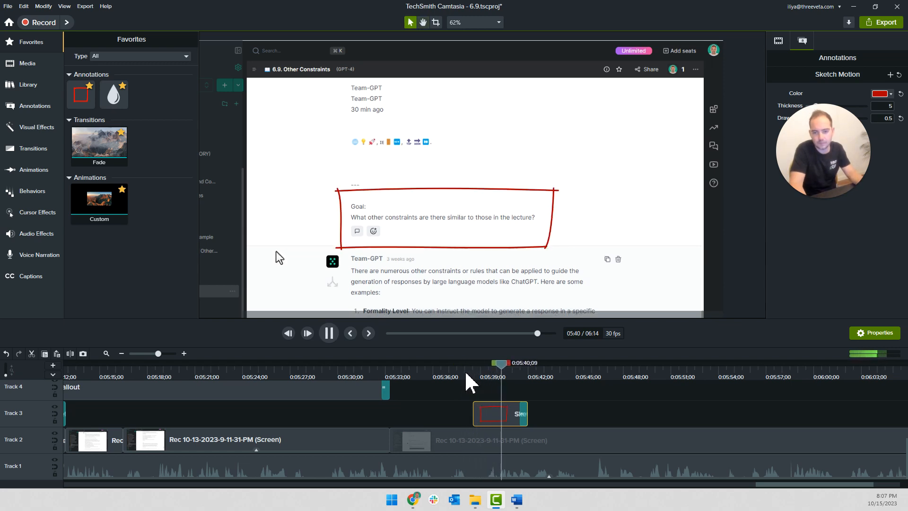
click(464, 378)
click(430, 377)
key(space)
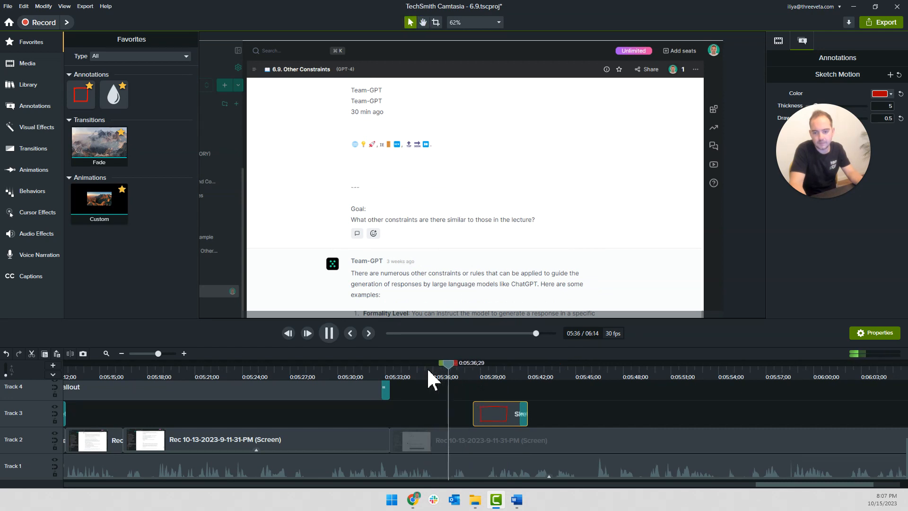
click(492, 413)
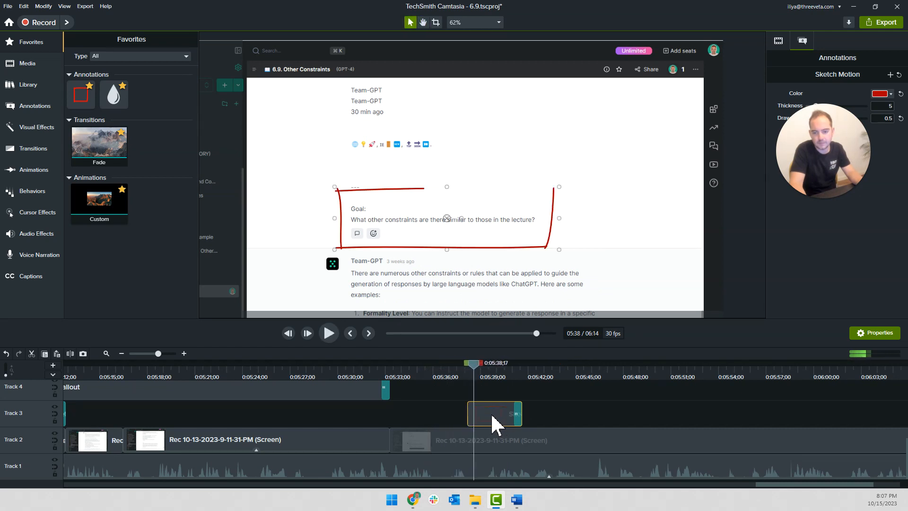
Split the Track 2 recording at 0:05:38;17 and move the later part to start at about 0:05:46, where the narration resumes
click(483, 448)
key(s)
drag(485, 445, 654, 445)
key(space)
scroll(567, 433, up, 3)
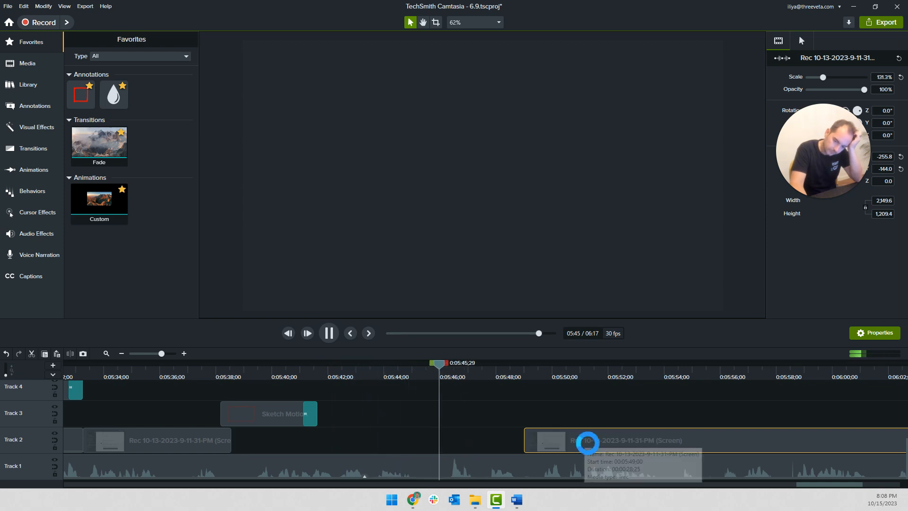
drag(586, 441, 505, 444)
Split the Track 2 recording at 0:05:38;05 and extend its frame to fill the gap up to the part at about 0:05:46
right_click(222, 437)
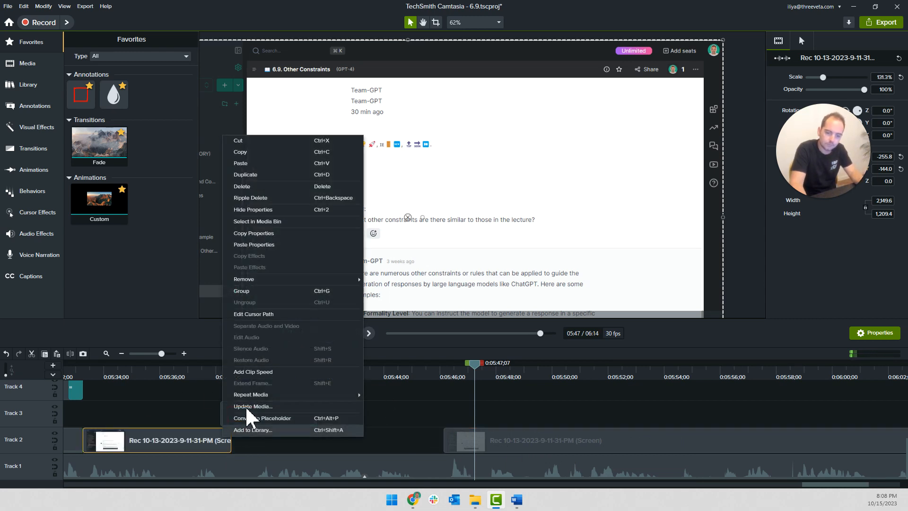
click(173, 381)
click(220, 372)
click(218, 444)
key(s)
click(227, 443)
key(shift+e)
text(100)
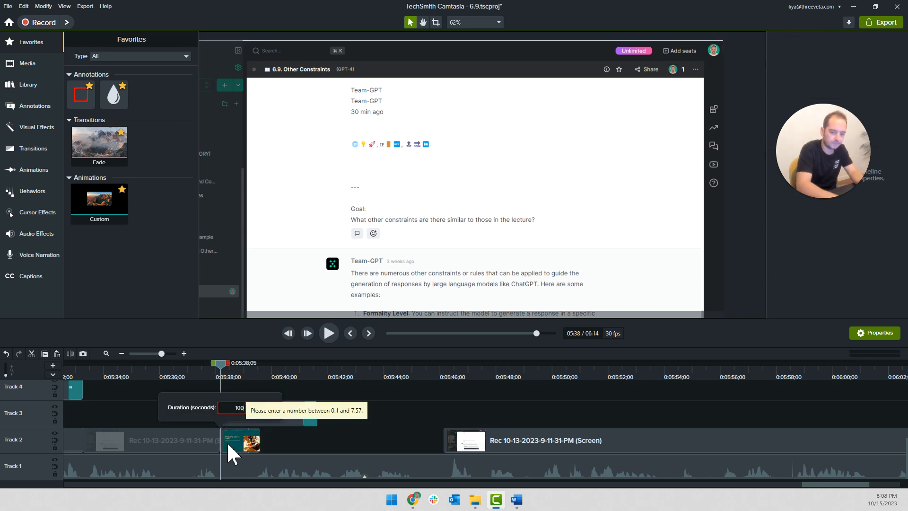
key(Return)
Play the scrolling chat recording against the narration and split it on Track 2 at 0:05:53;29
click(409, 376)
key(space)
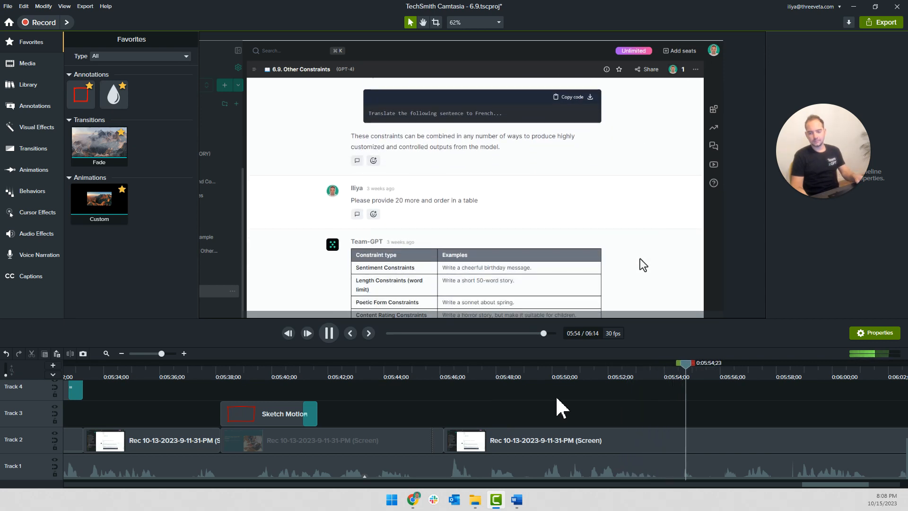
click(475, 377)
click(437, 375)
click(472, 431)
key(space)
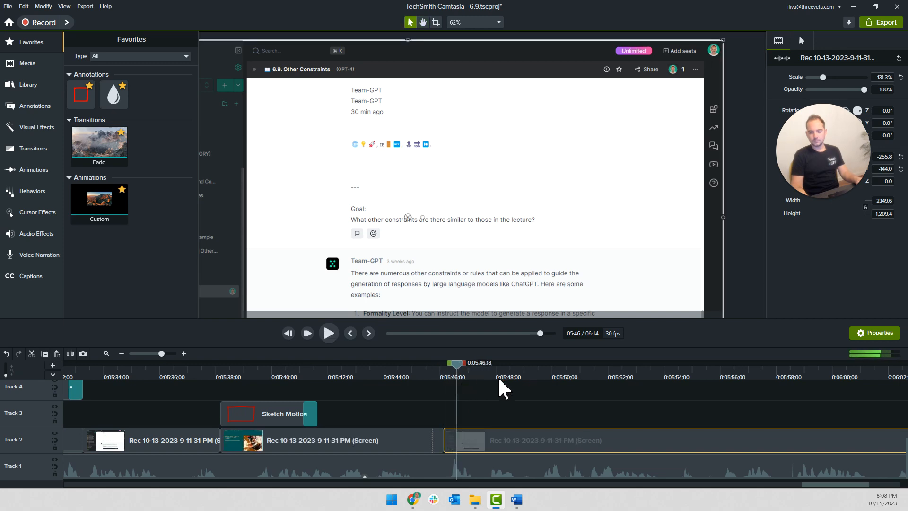
click(538, 377)
drag(538, 367, 665, 375)
key(s)
Add clip speed to the Track 2 segment before the cut, set it to 2.03x, and move the following recording flush against it
right_click(617, 439)
click(647, 385)
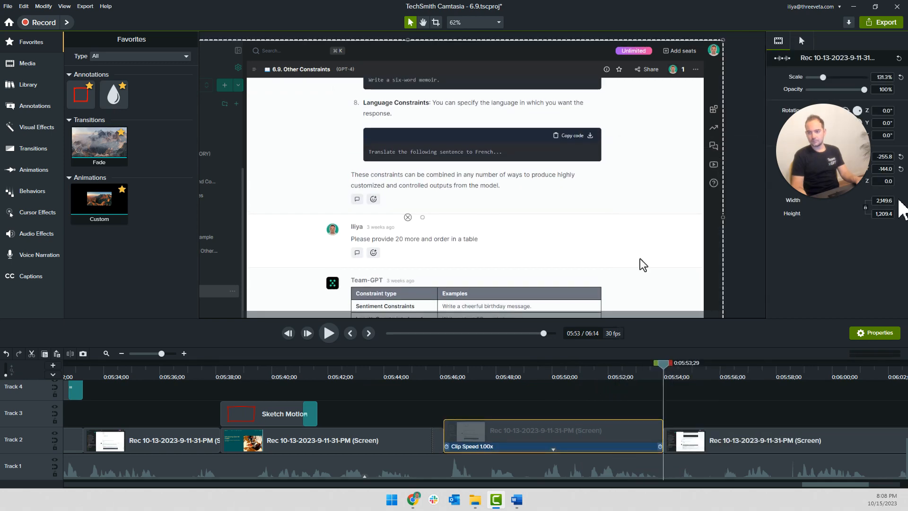
text(2)
key(Return)
drag(710, 436, 509, 467)
click(506, 377)
key(space)
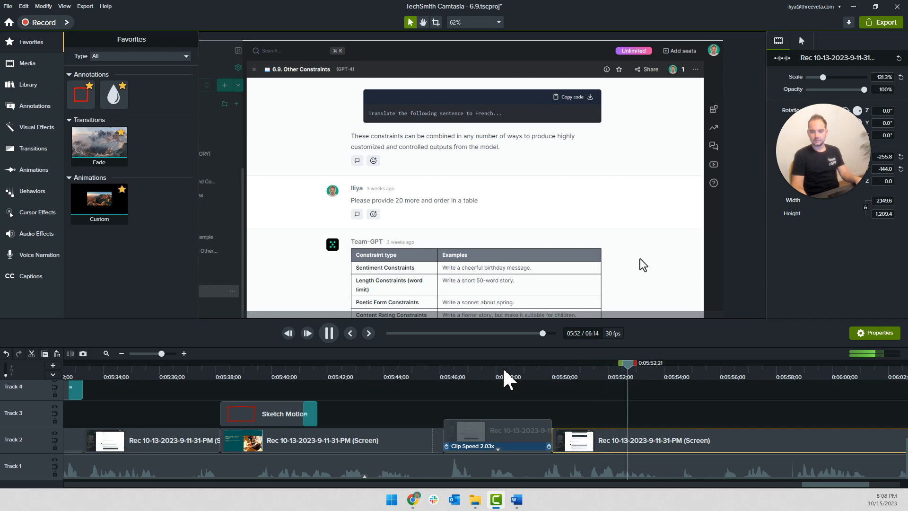
Cut out the short piece of Track 1 narration between 0:05:55;14 and about 0:05:55;28, leaving a gap
click(598, 416)
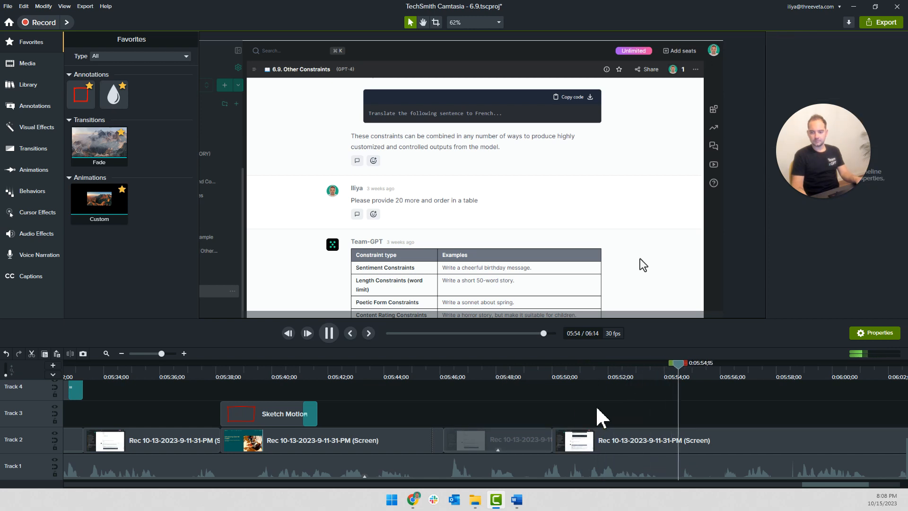
scroll(601, 417, down, 3)
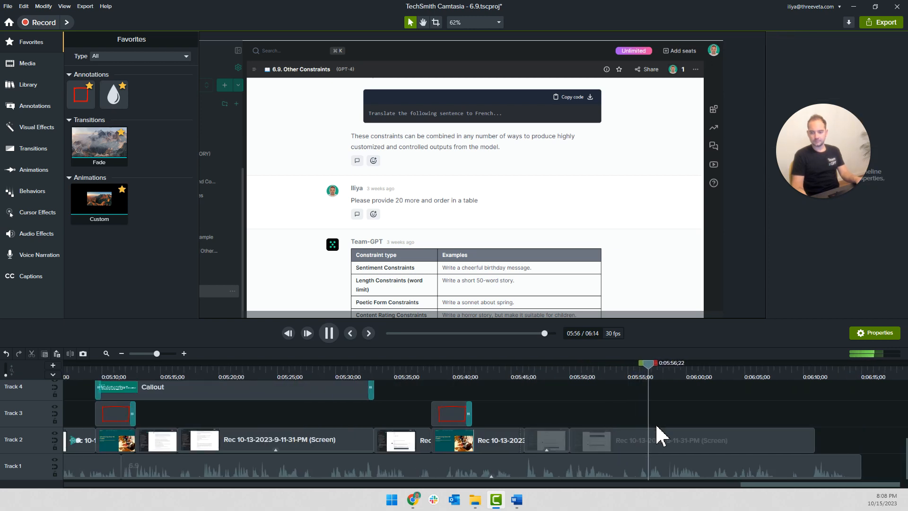
scroll(672, 429, up, 3)
key(space)
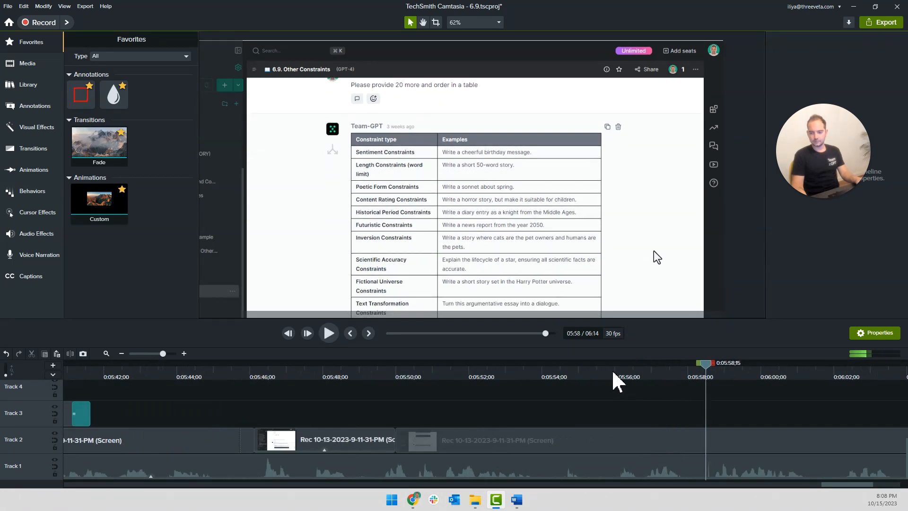
click(613, 371)
click(595, 375)
click(605, 466)
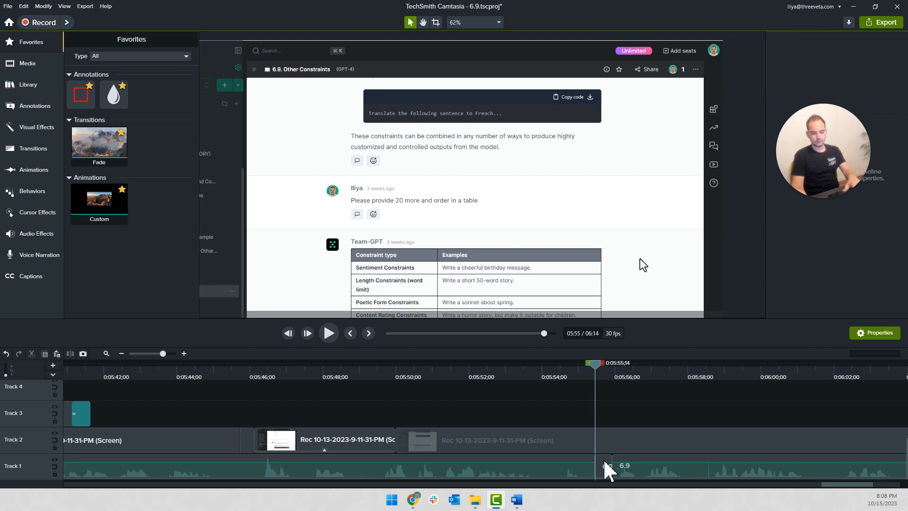
key(Delete)
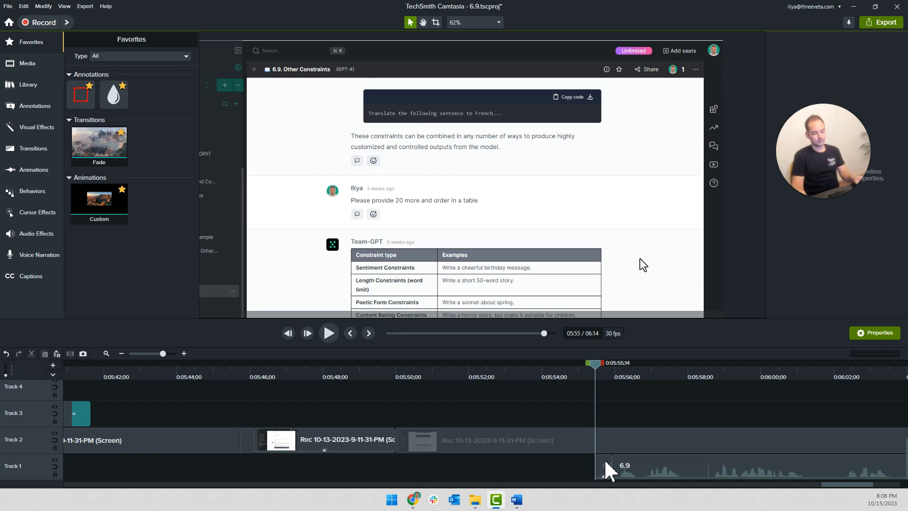
click(605, 468)
key(ctrl+z)
Split the Track 1 narration at 0:05:58;20 and 0:05:58;13 and delete the short piece containing the noise spike
key(space)
scroll(622, 421, down, 2)
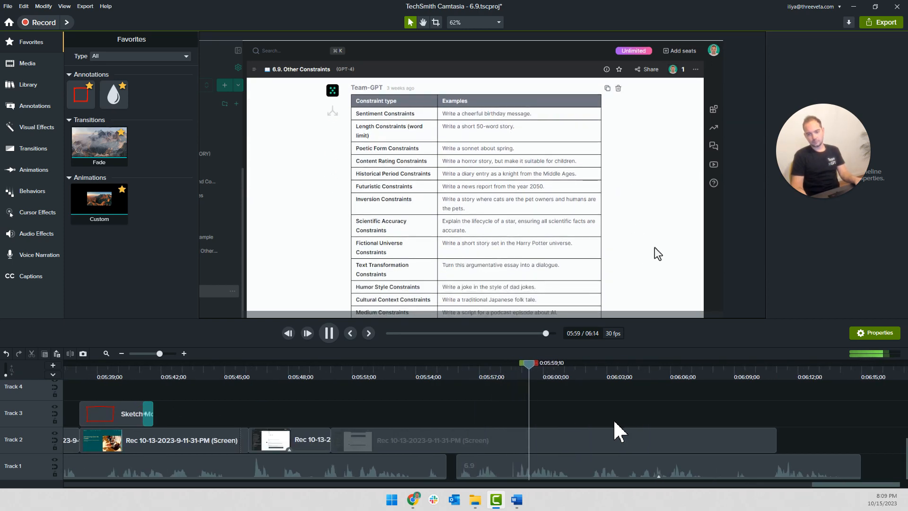
scroll(518, 425, up, 1)
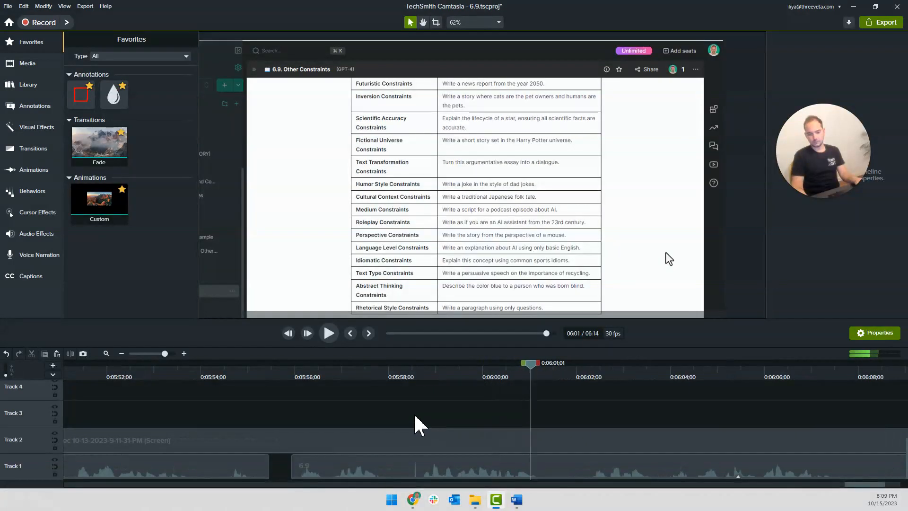
click(423, 377)
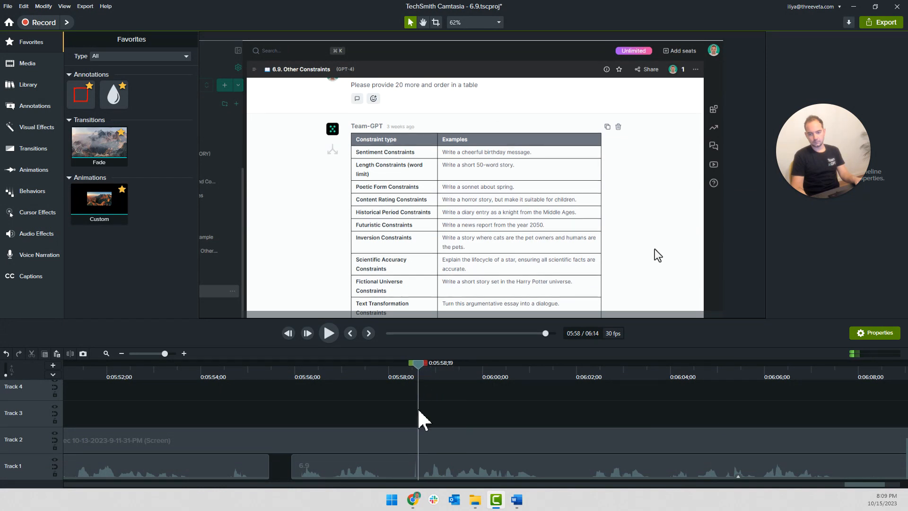
scroll(419, 385, up, 3)
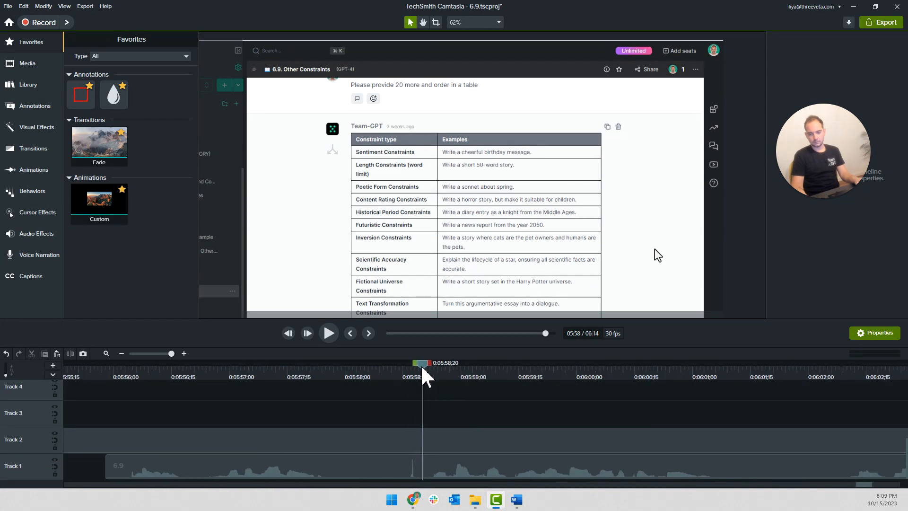
key(s)
click(395, 376)
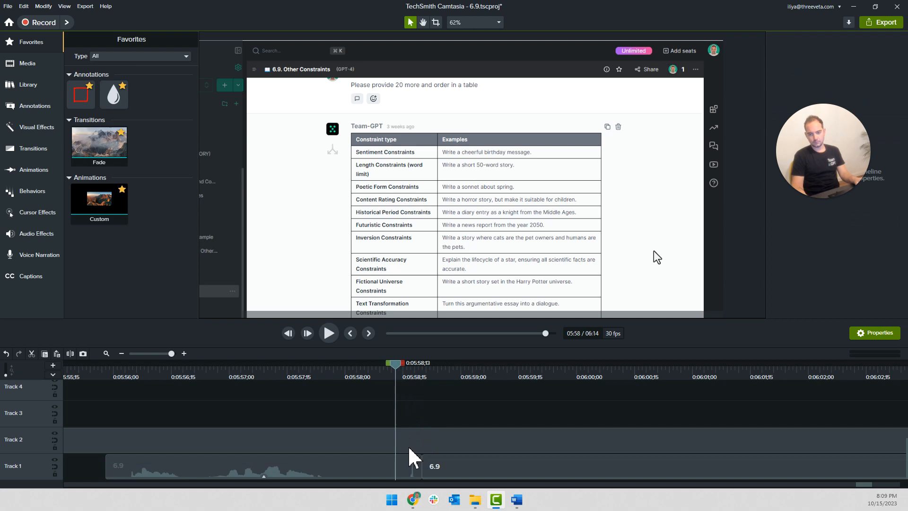
click(415, 473)
key(s)
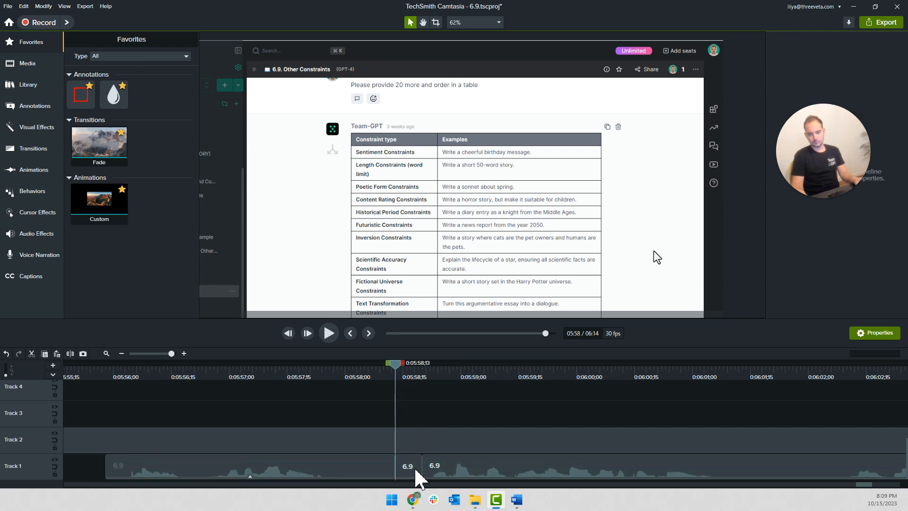
click(416, 470)
key(Delete)
Add a Scale to fit zoom animation to the Track 2 recording at 0:06:02;02
key(space)
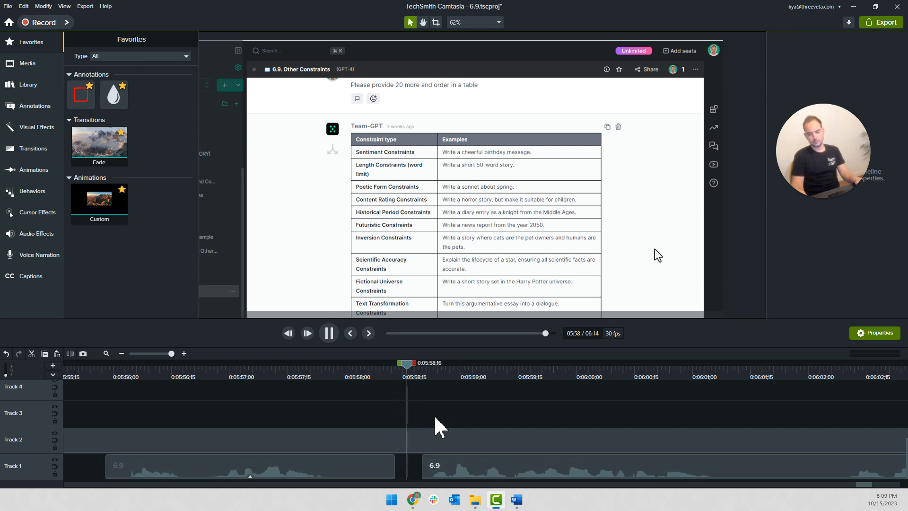
scroll(432, 418, down, 3)
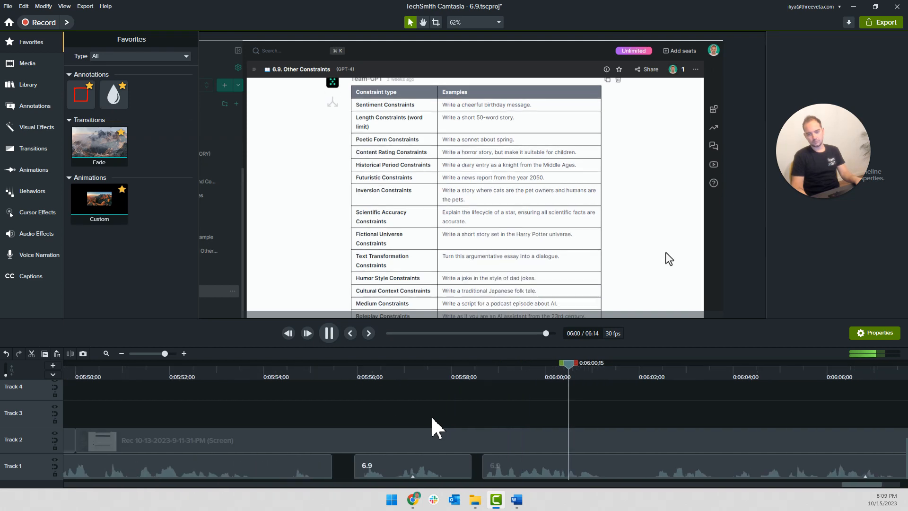
scroll(432, 418, right, 1)
scroll(432, 418, right, 4)
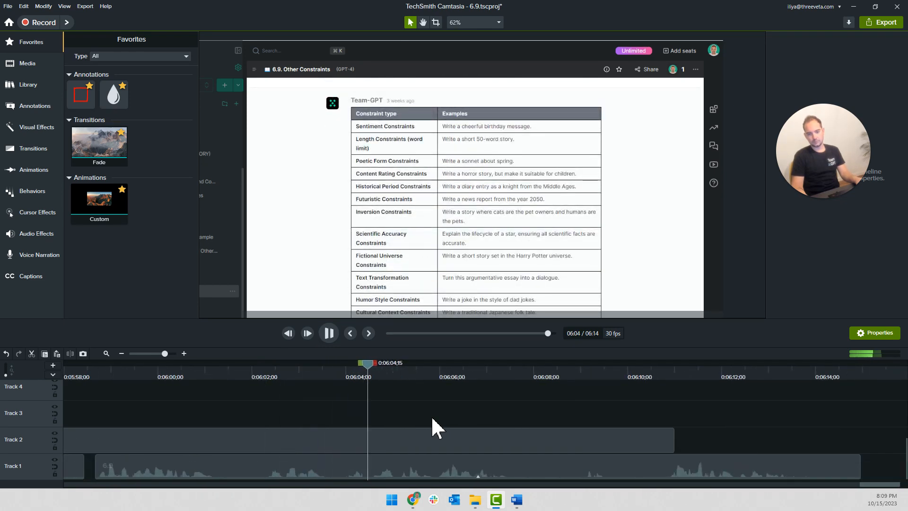
click(256, 376)
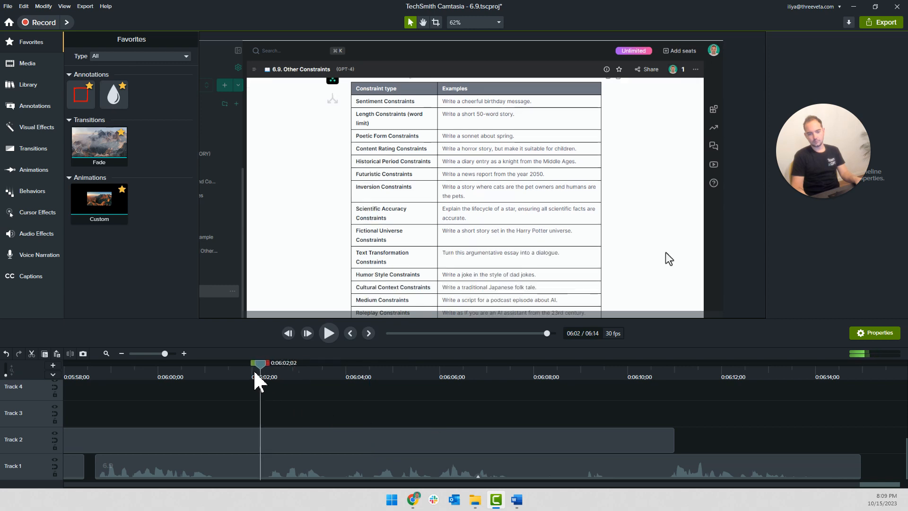
click(47, 112)
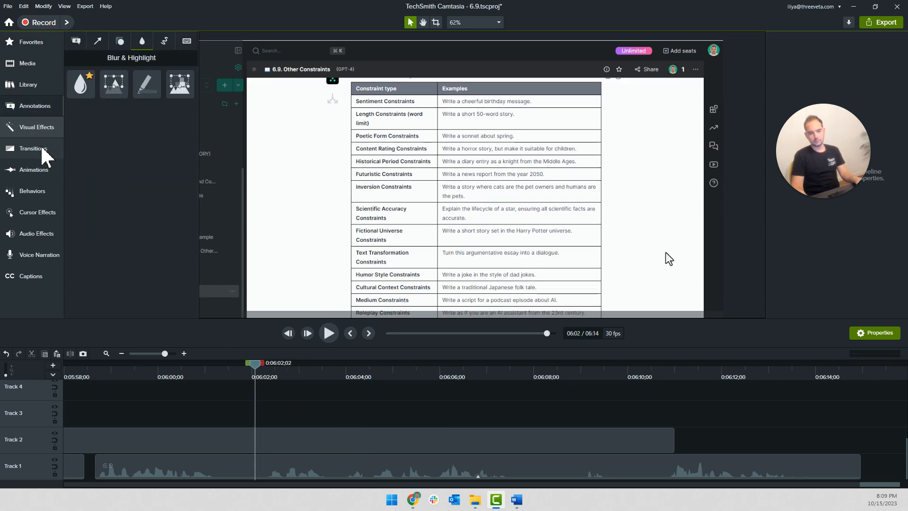
click(44, 170)
click(163, 134)
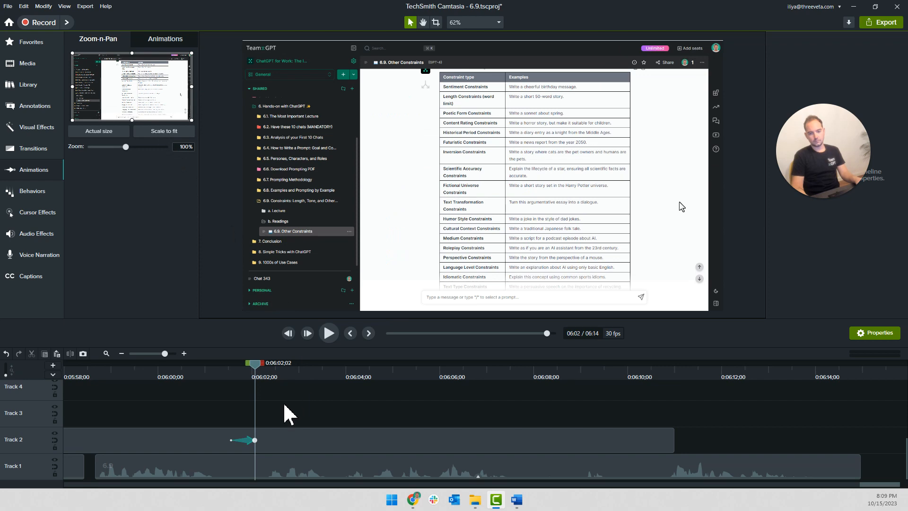
Move the zoom-out animation on Track 2 earlier so it ends at about 0:05:57, and play it back with the narration
click(238, 378)
key(space)
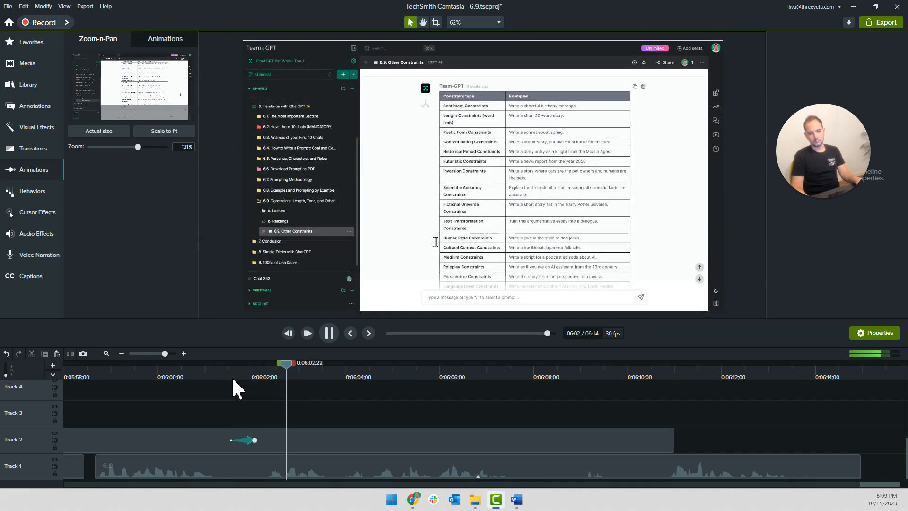
scroll(167, 403, left, 2)
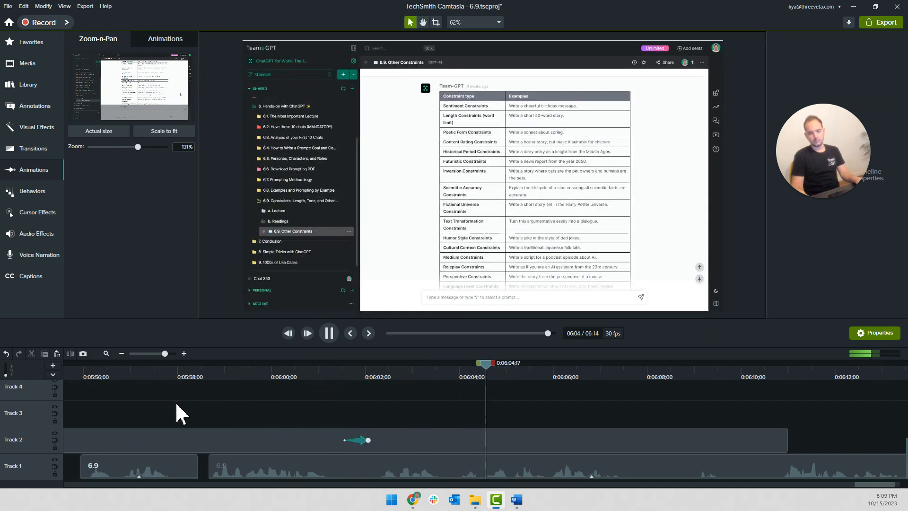
scroll(171, 413, left, 2)
click(223, 378)
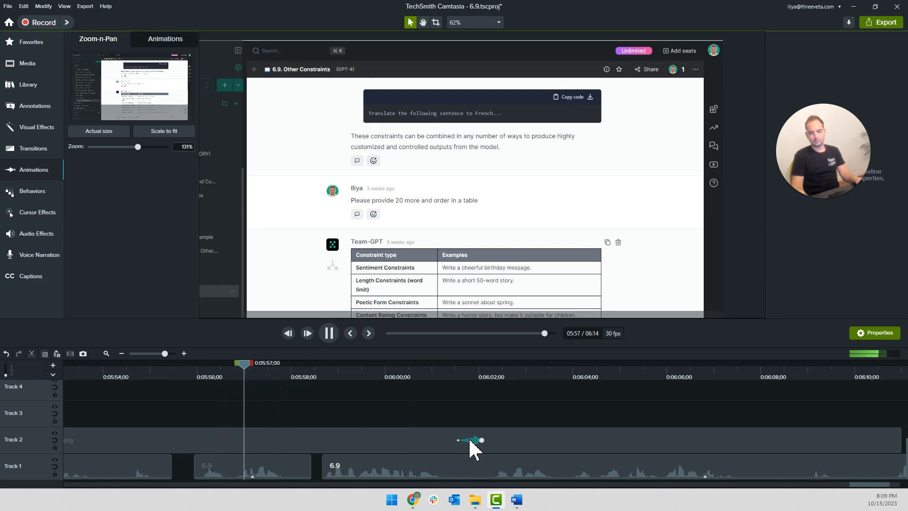
drag(470, 440, 241, 440)
key(space)
click(225, 378)
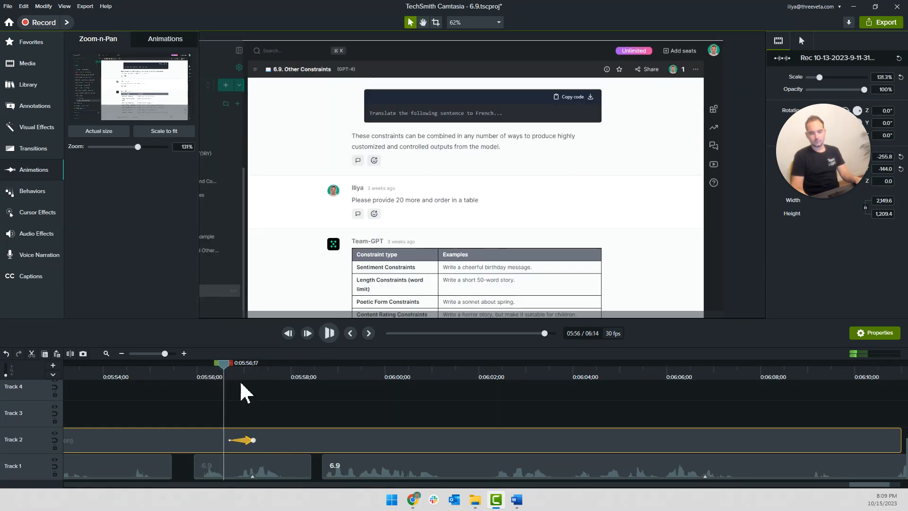
key(space)
scroll(188, 421, down, 1)
scroll(190, 432, down, 2)
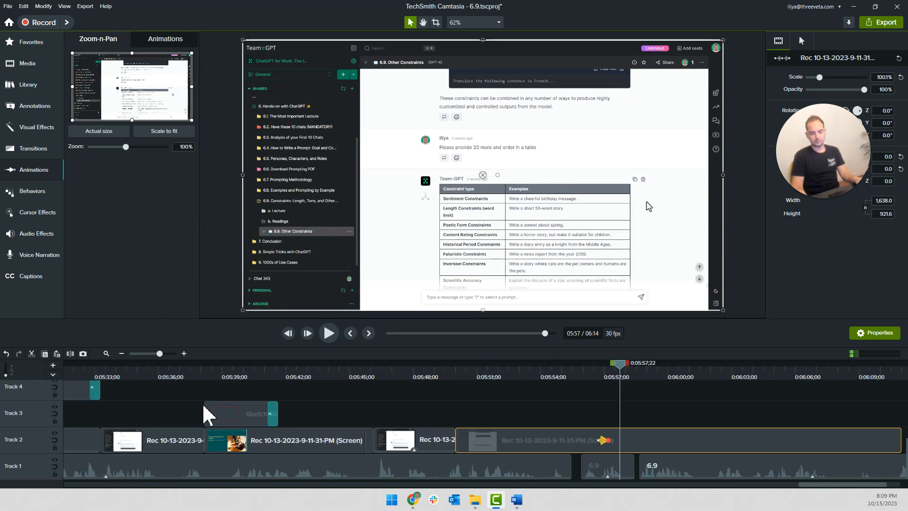
Copy the red arrow Sketch Motion from about 0:04:06 and paste it on Track 3 at 0:05:57;22
scroll(215, 405, down, 2)
scroll(194, 412, down, 3)
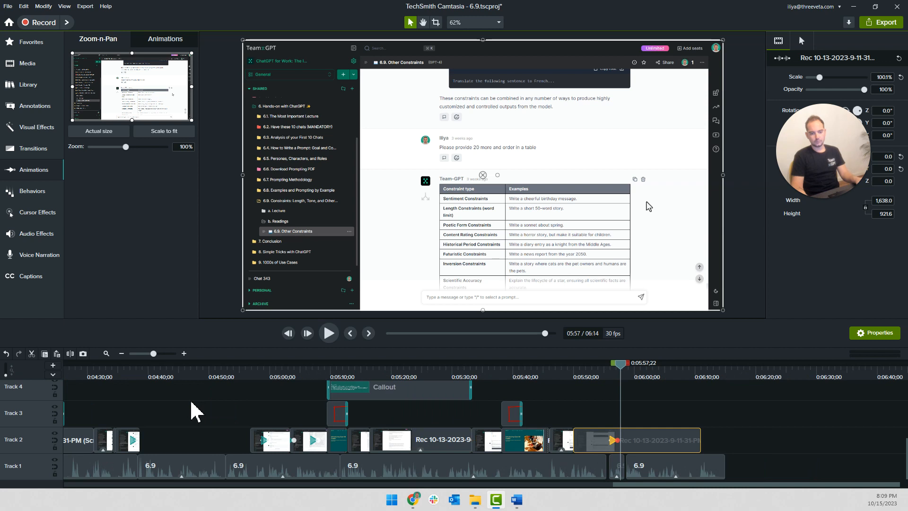
scroll(213, 416, left, 3)
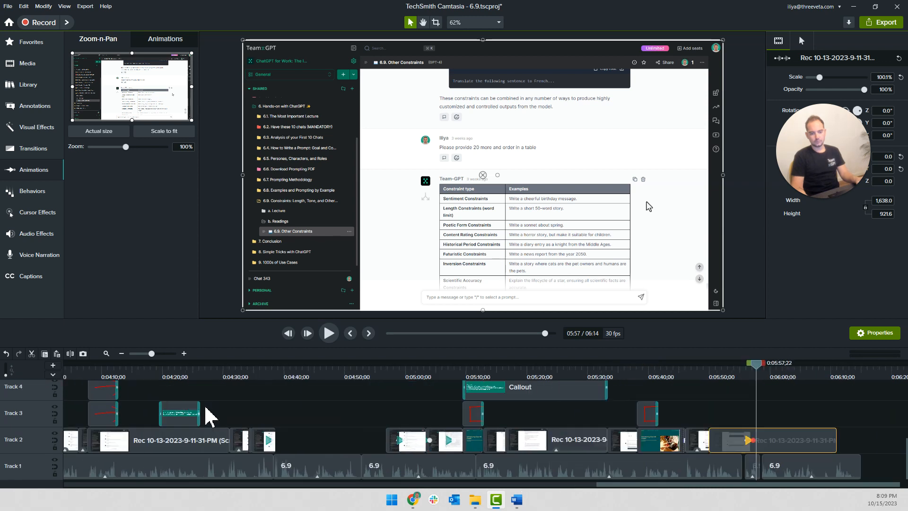
scroll(222, 415, up, 1)
scroll(203, 435, up, 1)
click(162, 434)
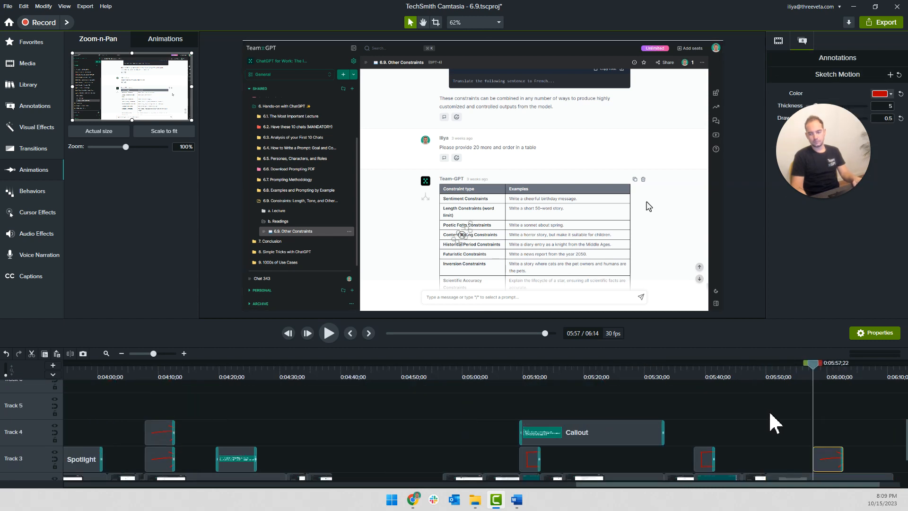
scroll(823, 440, up, 4)
scroll(581, 436, up, 3)
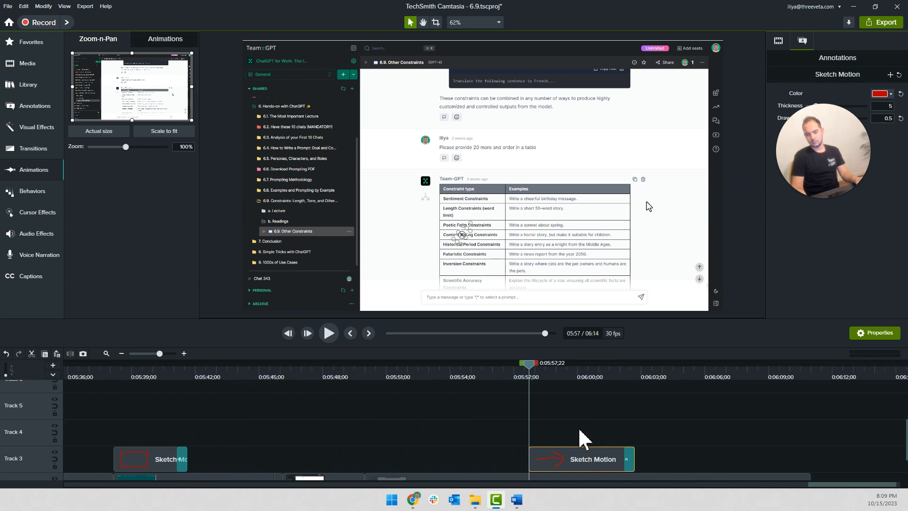
At 0:05:58;12, flip the sketch arrow to point left and place it beside 6.9. Other Constraints in the recording's sidebar
key(space)
key(space)
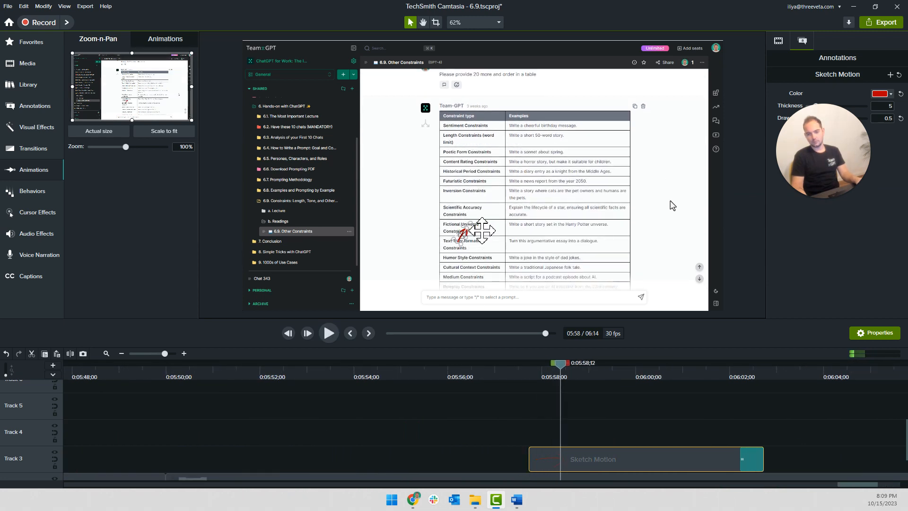
drag(474, 232, 497, 208)
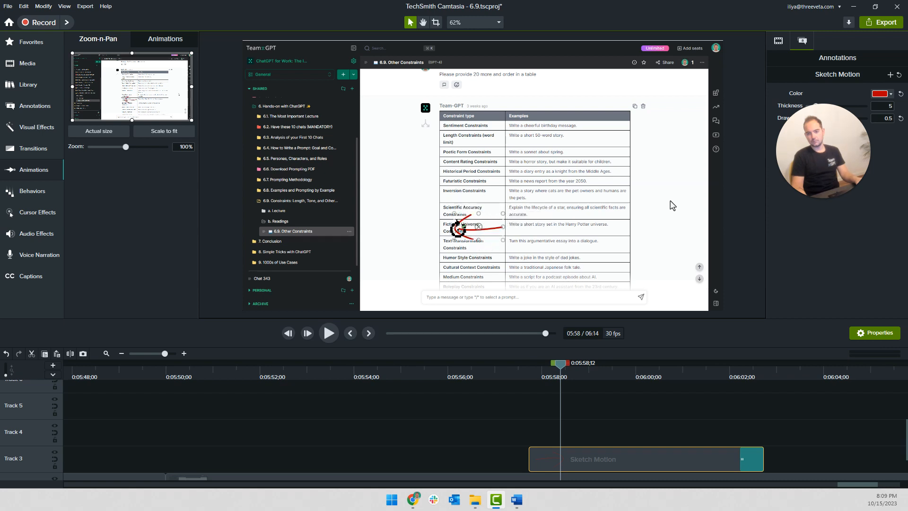
drag(504, 215, 504, 215)
drag(486, 230, 380, 235)
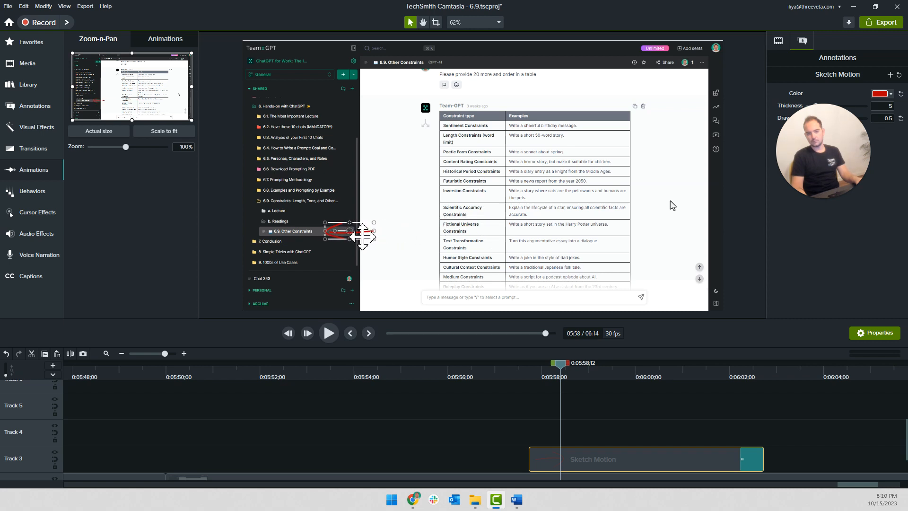
Set the sketch arrow's color to the brighter red #FE2121 and play back the section from about 0:05:58
click(882, 98)
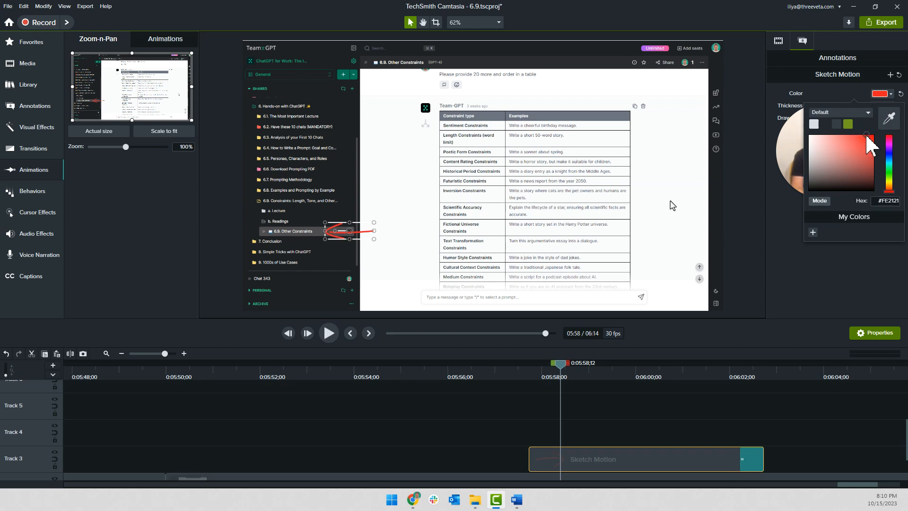
click(676, 391)
click(520, 374)
key(space)
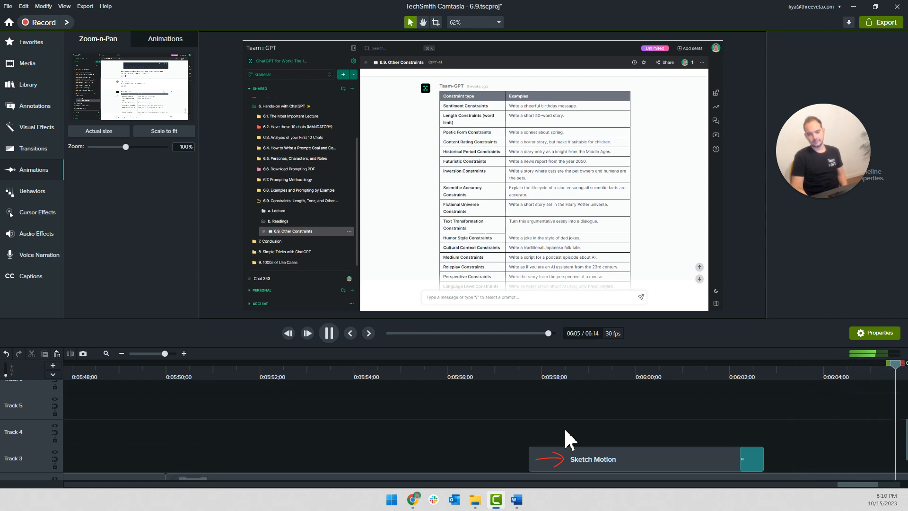
Split the Track 2 recording at 0:06:10;17 and extend its last piece beyond the end of the narration
scroll(493, 436, down, 2)
scroll(494, 436, down, 2)
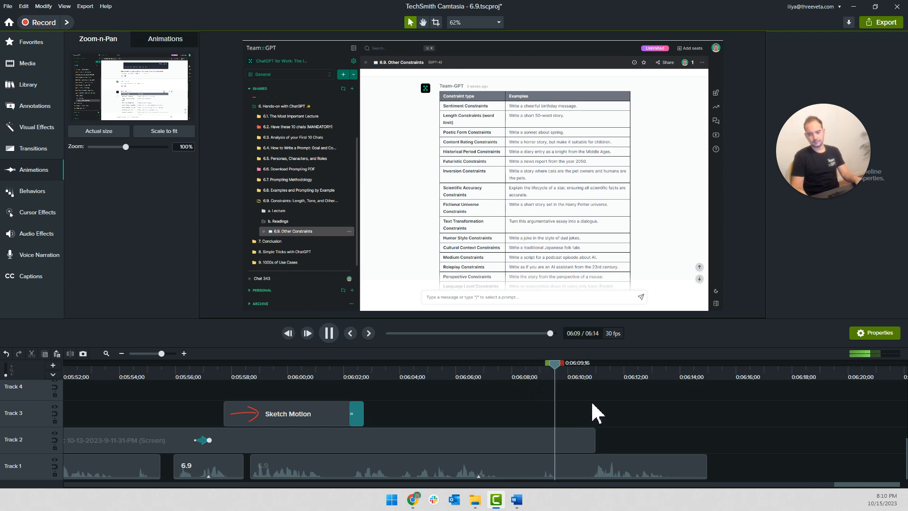
click(582, 439)
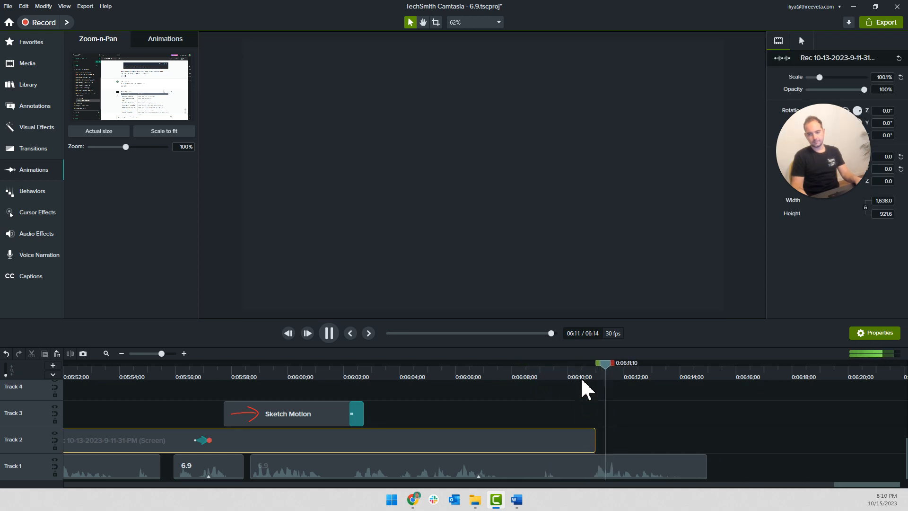
key(ctrl+z)
key(ctrl+z)
key(ctrl+z)
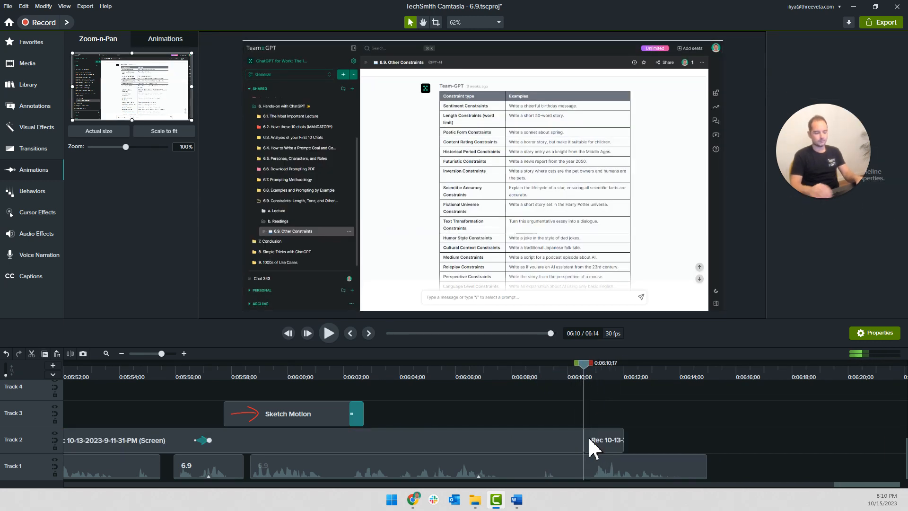
Split the Track 2 recording and the Track 1 narration at 0:06:14;03 and delete everything after it
click(682, 376)
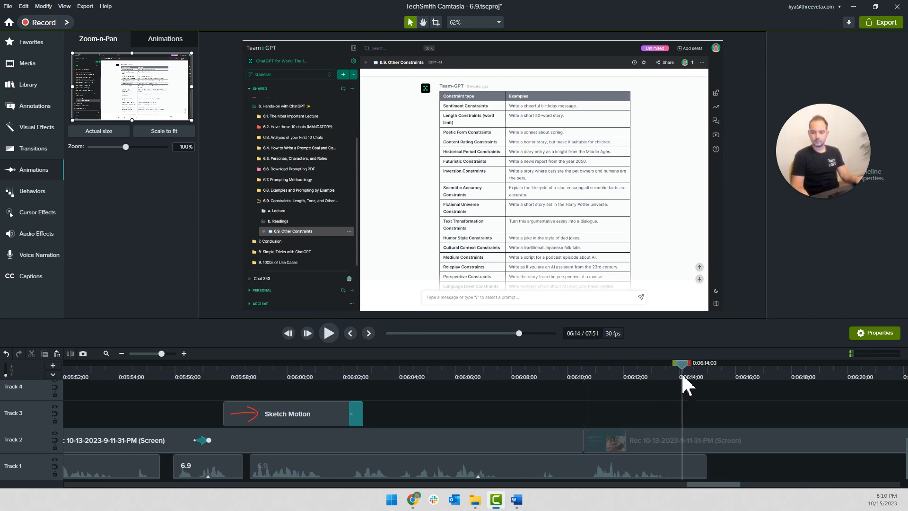
key(s)
drag(698, 425, 724, 460)
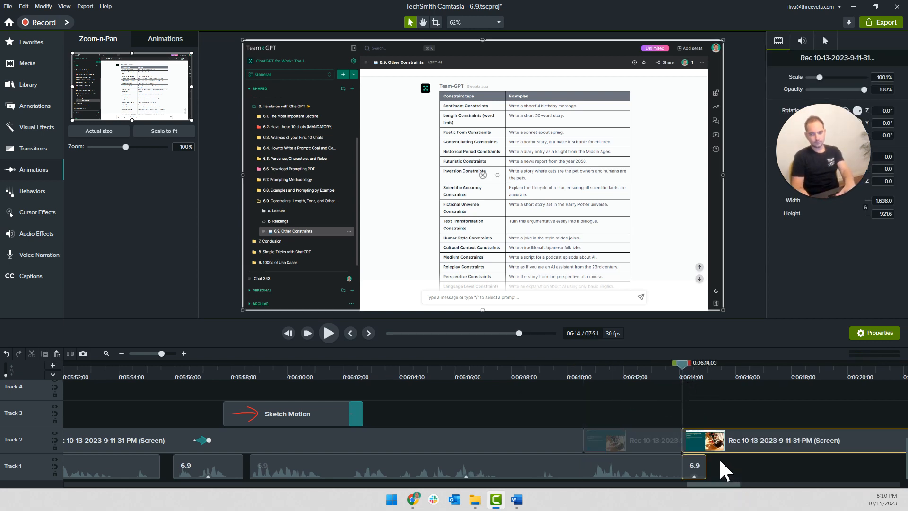
key(Delete)
Add the _End screen asset from the Team-GPT library and place it on Track 3 so it ends at 0:06:14;03
click(33, 88)
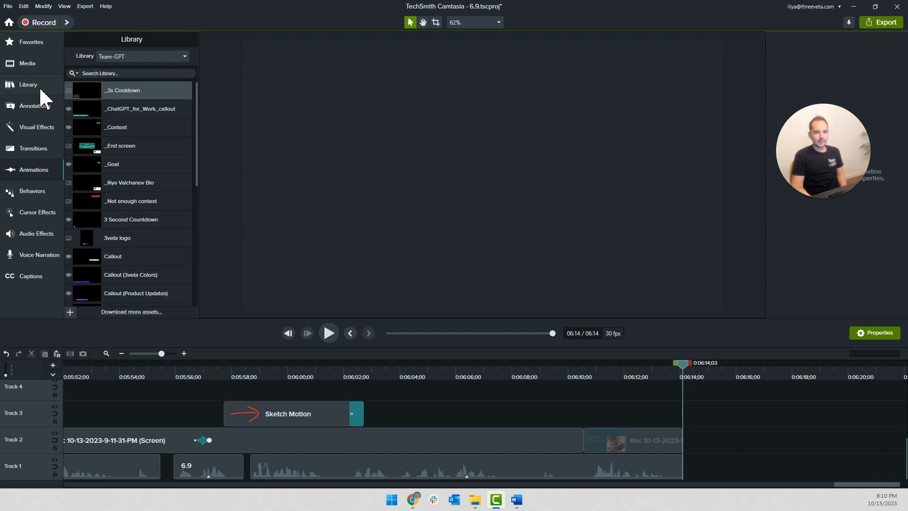
right_click(135, 150)
click(189, 150)
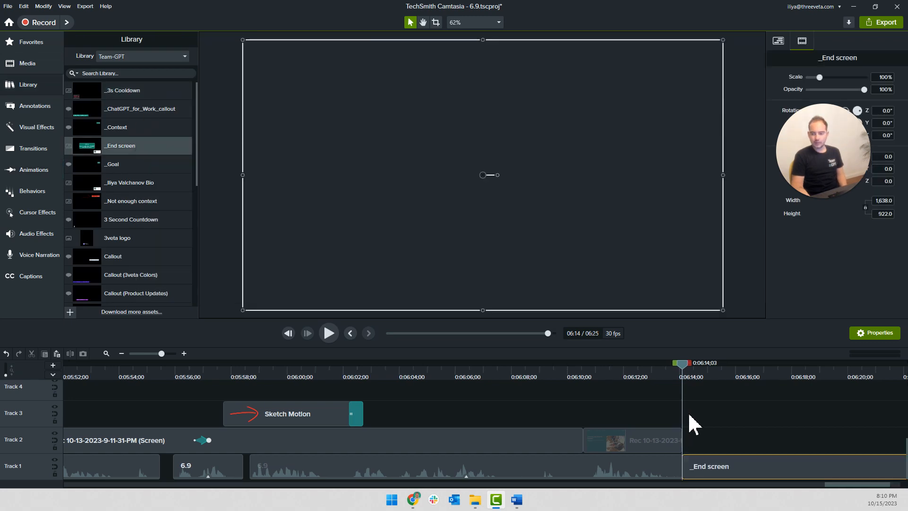
mouse_move(778, 473)
mouse_down()
mouse_move(733, 375)
mouse_move(531, 426)
mouse_move(445, 416)
mouse_move(455, 417)
mouse_up()
Play back the end screen, ungroup it into bio, callout and blur, and add a fade-in transition to each part
click(335, 377)
key(space)
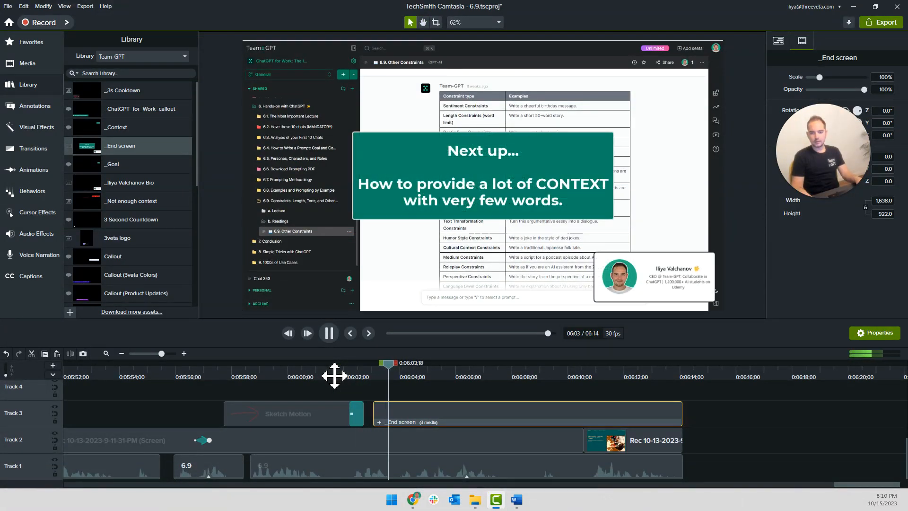
key(space)
right_click(421, 409)
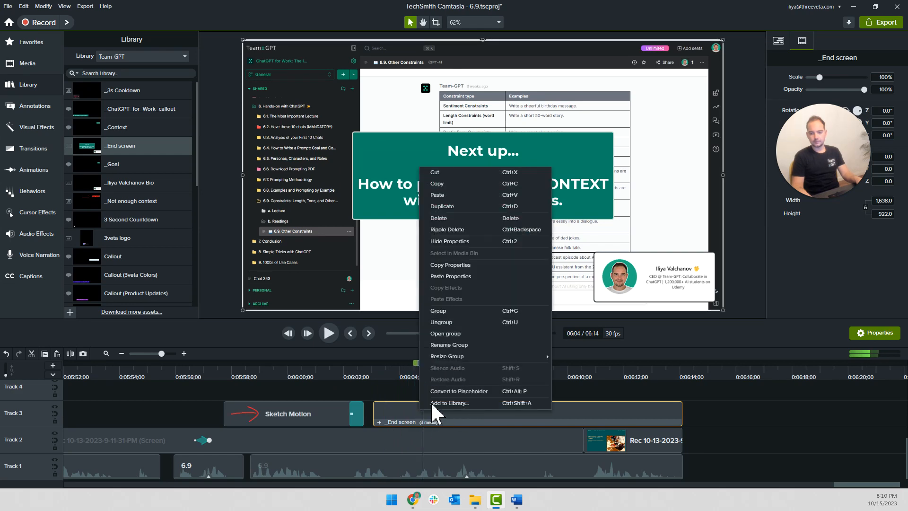
click(455, 322)
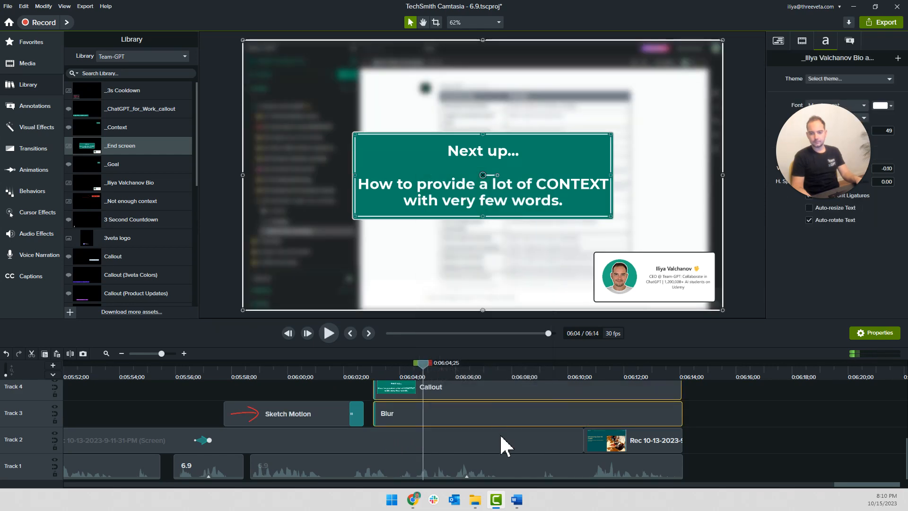
scroll(503, 441, up, 2)
click(451, 400)
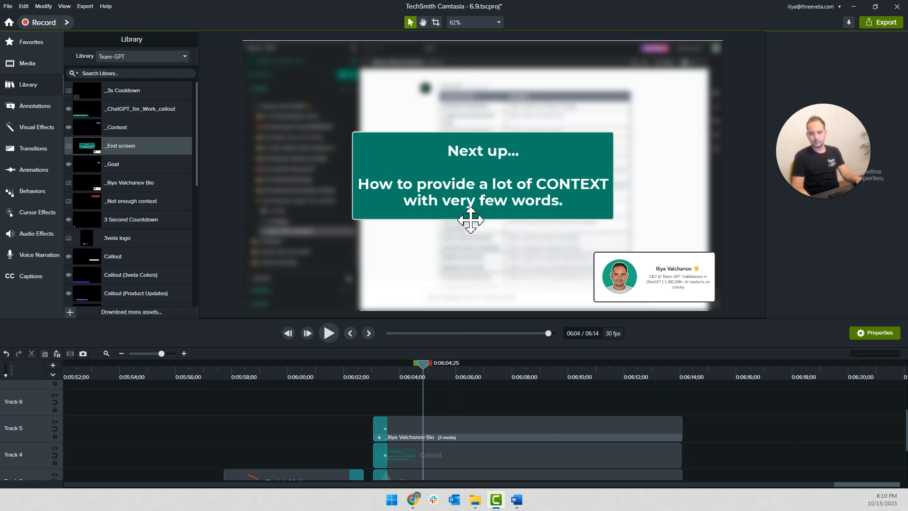
Switch to the Word script and complete the sentence beginning "You don't have to remember the constraints" with "know about them."
click(289, 376)
click(516, 499)
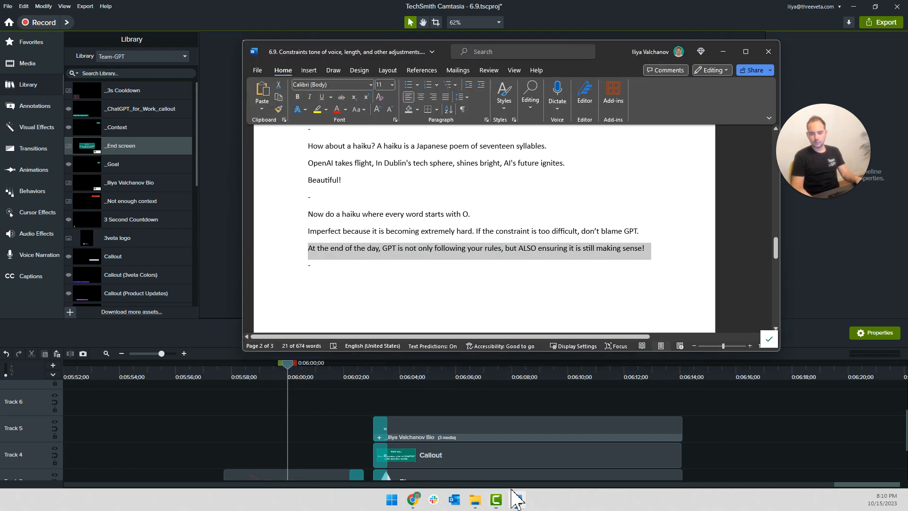
scroll(385, 284, down, 15)
scroll(409, 268, up, 3)
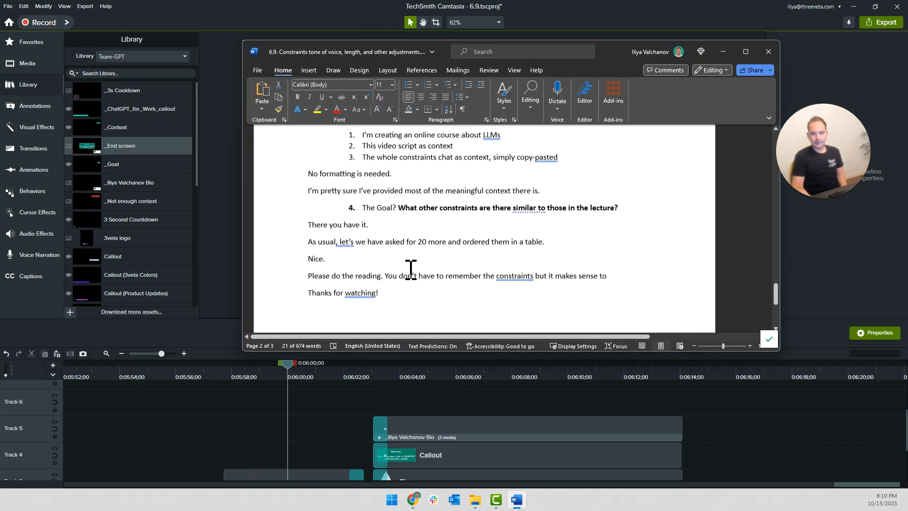
click(385, 286)
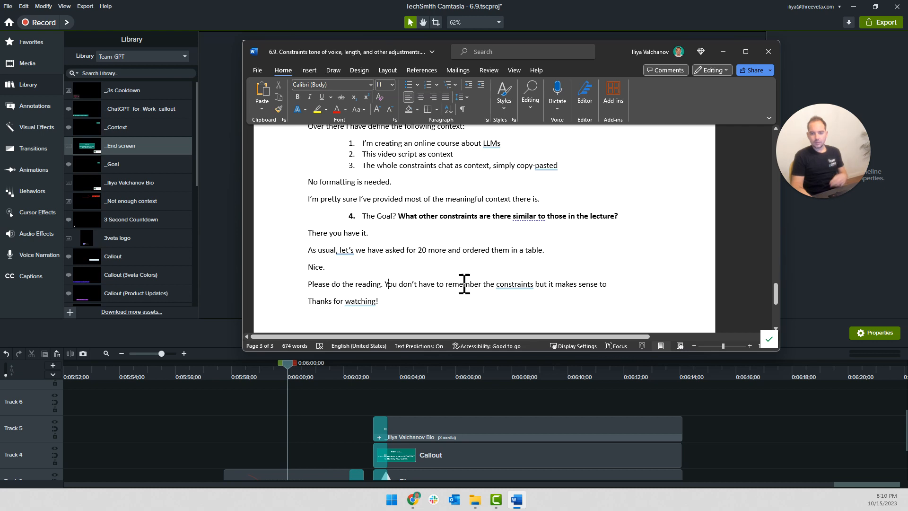
drag(464, 284, 605, 282)
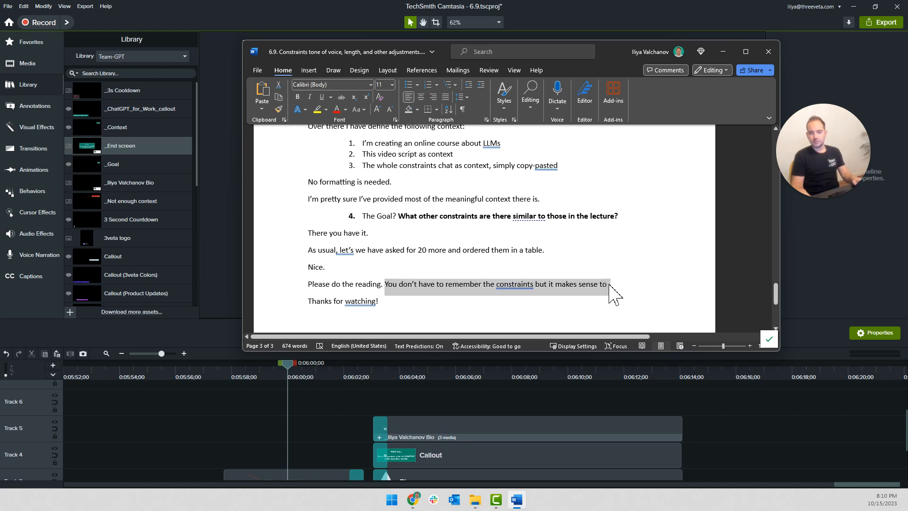
click(616, 287)
text(know about them.)
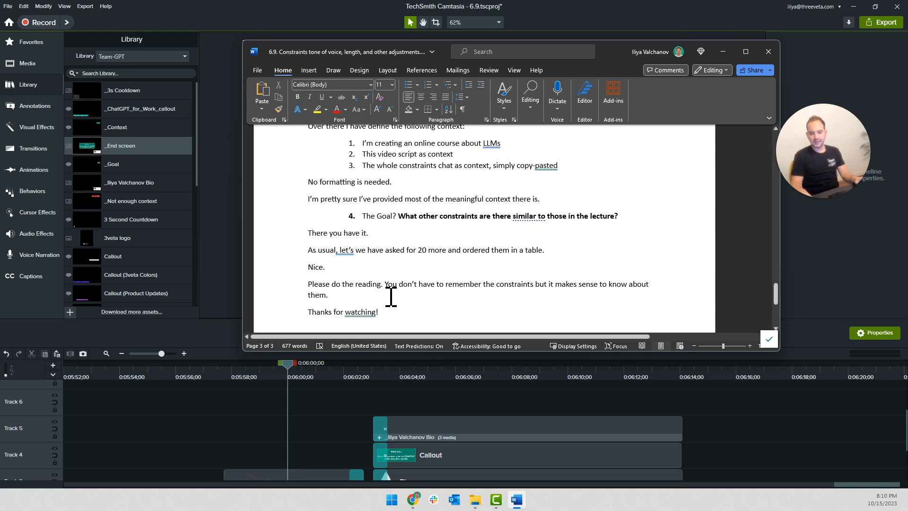
Copy the completed constraints sentence and, back in Camtasia, paste it over the text of the green end-screen callout
drag(383, 284, 387, 293)
key(super+c)
click(443, 358)
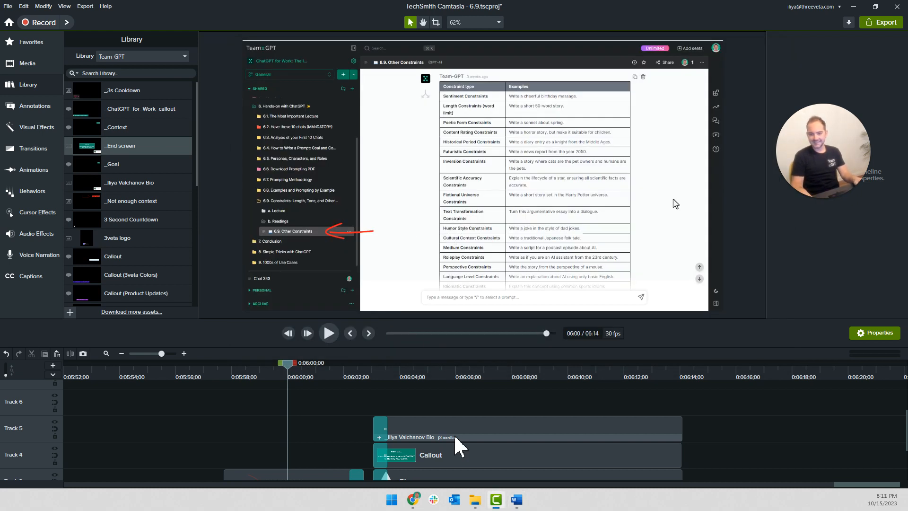
click(460, 377)
click(471, 180)
click(468, 192)
right_click(469, 199)
click(521, 298)
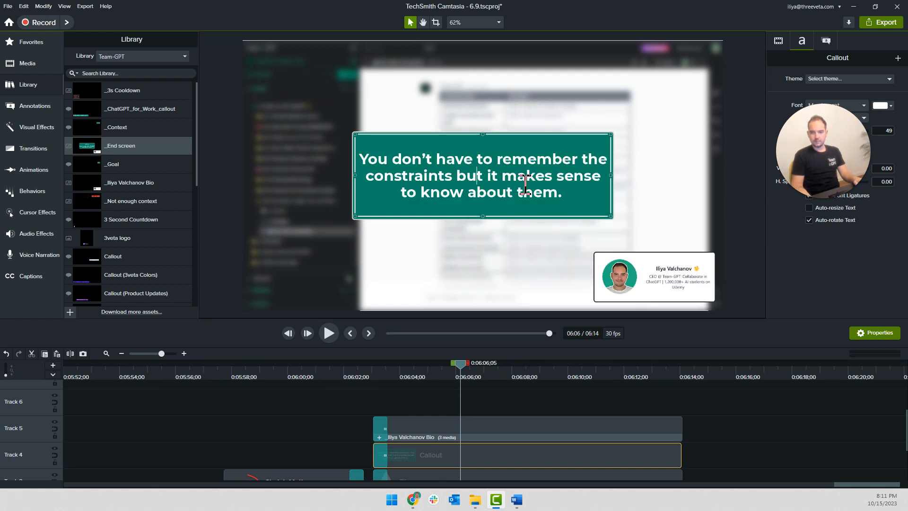
Change the word "constraints" in the green callout to uppercase "CONSTRAINTS"
double_click(414, 179)
text(CONSTRAINTS)
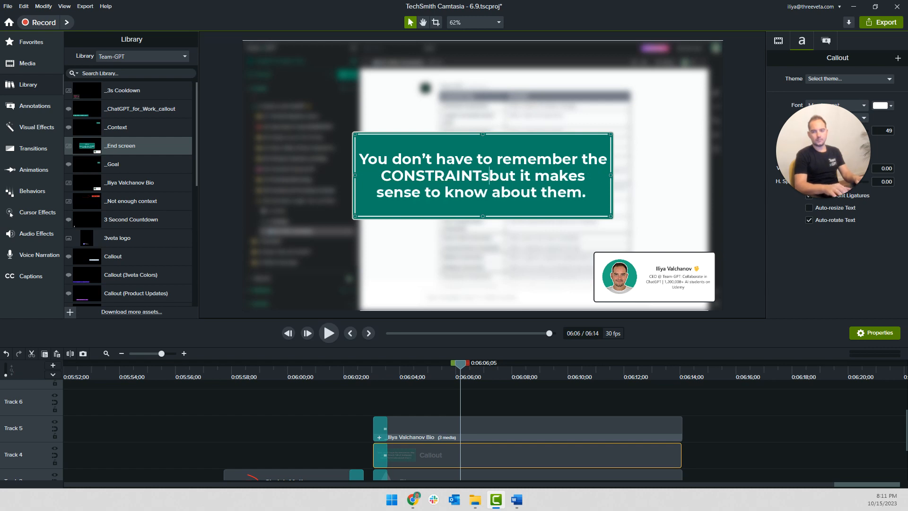
key(Delete)
text(S)
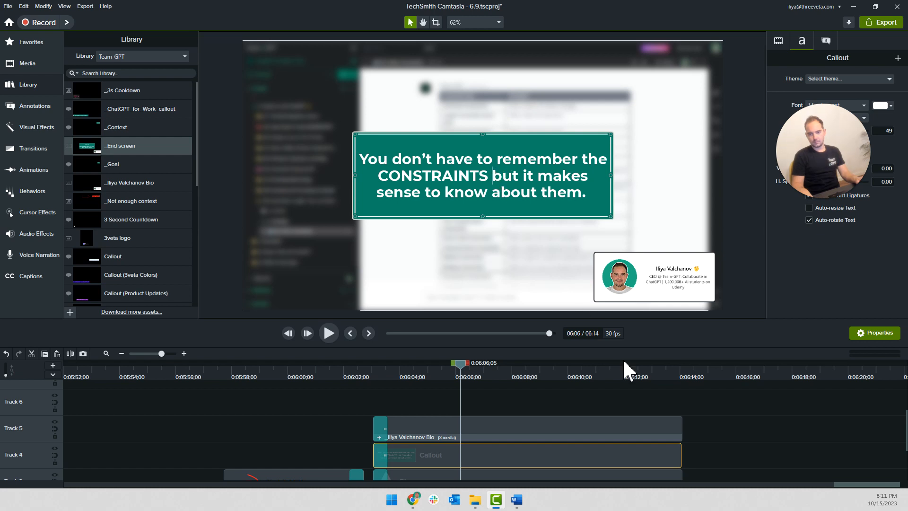
Play on from 0:06:06;05 and replace "them." in the green callout with "their existence."
click(745, 442)
key(space)
scroll(725, 447, down, 3)
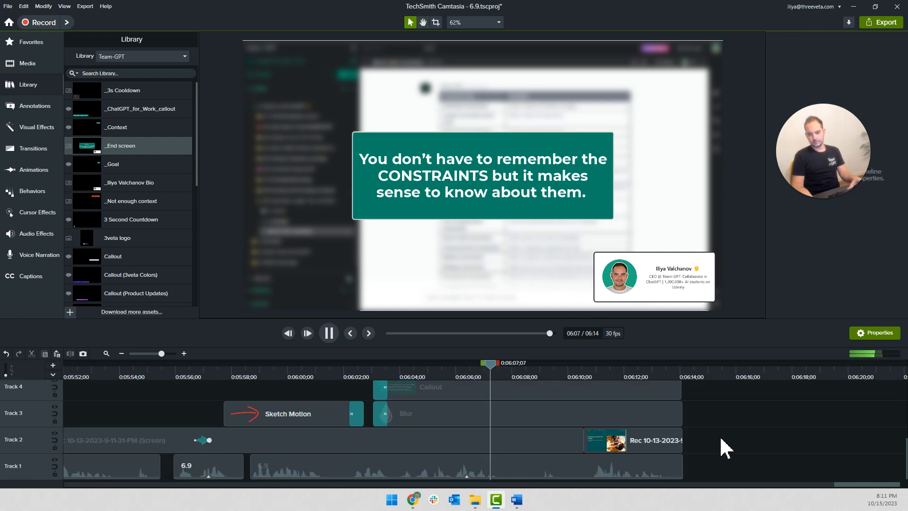
click(505, 193)
double_click(505, 192)
double_click(555, 194)
text(their existence.)
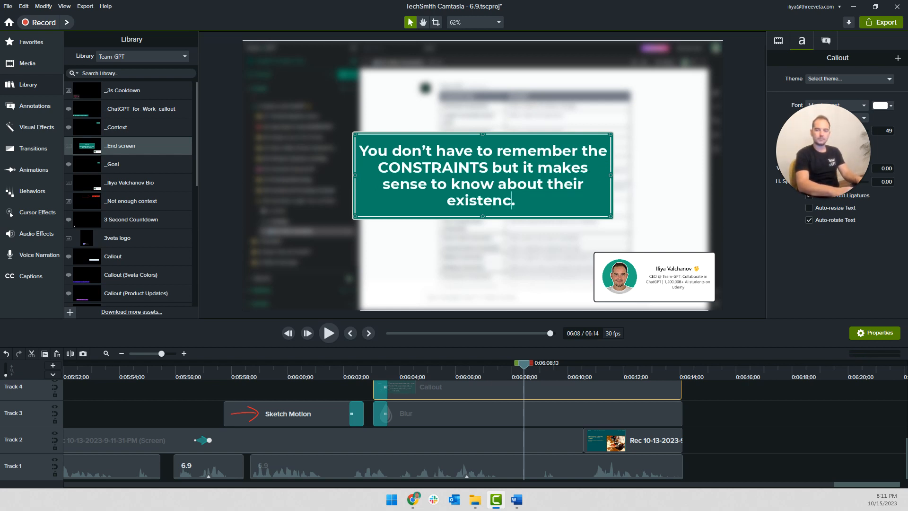
click(729, 415)
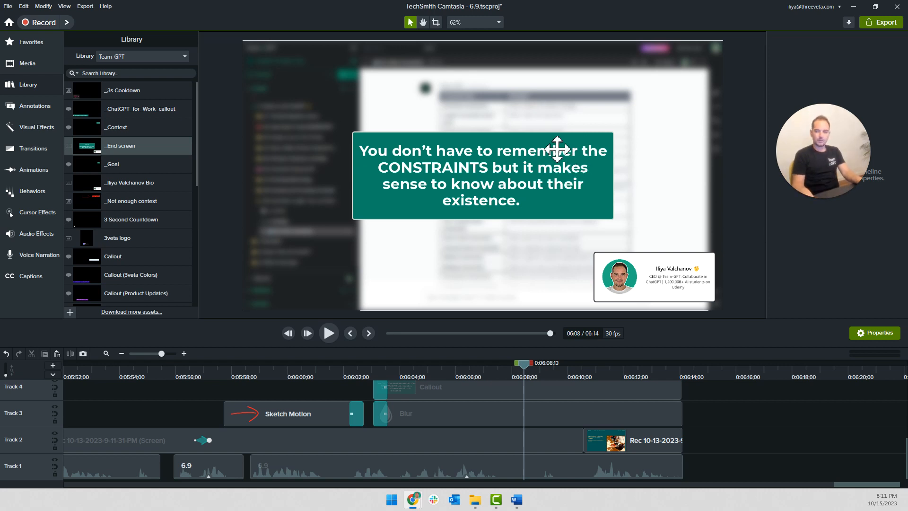
Widen the green callout so its text fits on three lines, and play it back from 0:06:01;26
click(612, 152)
drag(610, 135, 662, 137)
drag(607, 193, 580, 199)
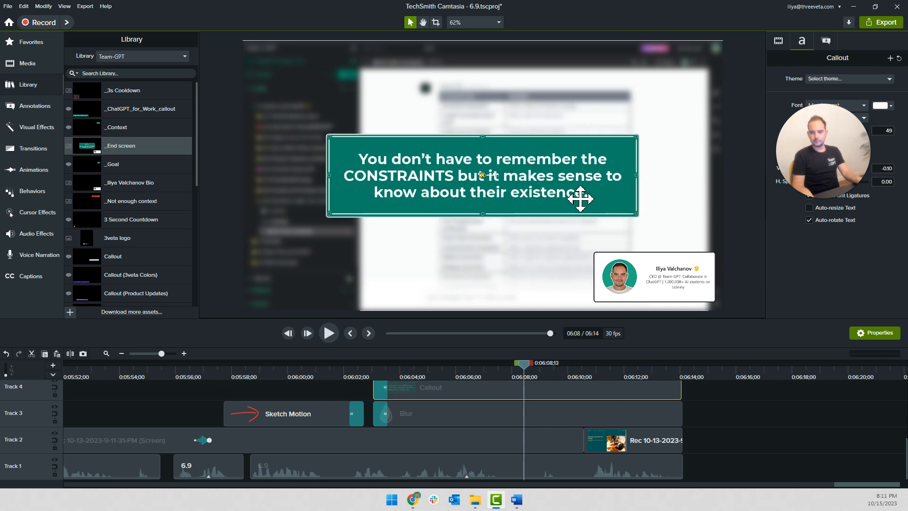
click(694, 419)
scroll(523, 403, up, 2)
click(340, 377)
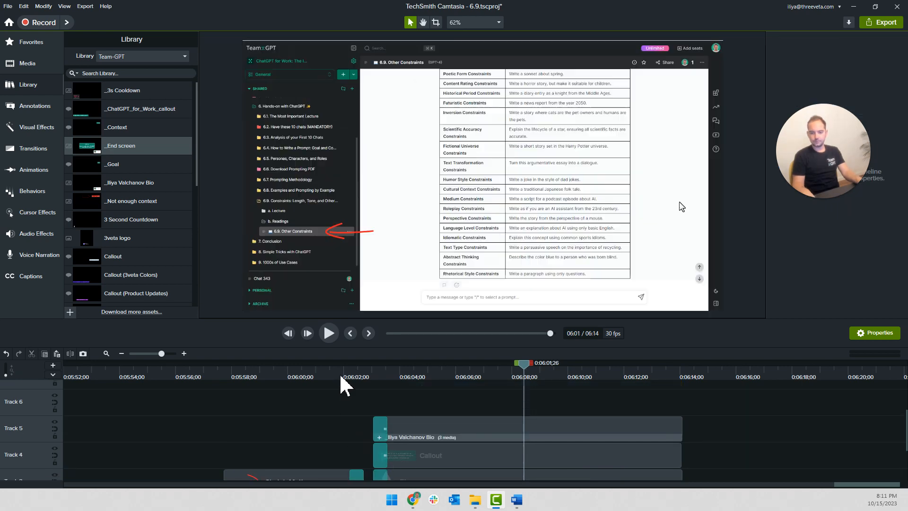
key(space)
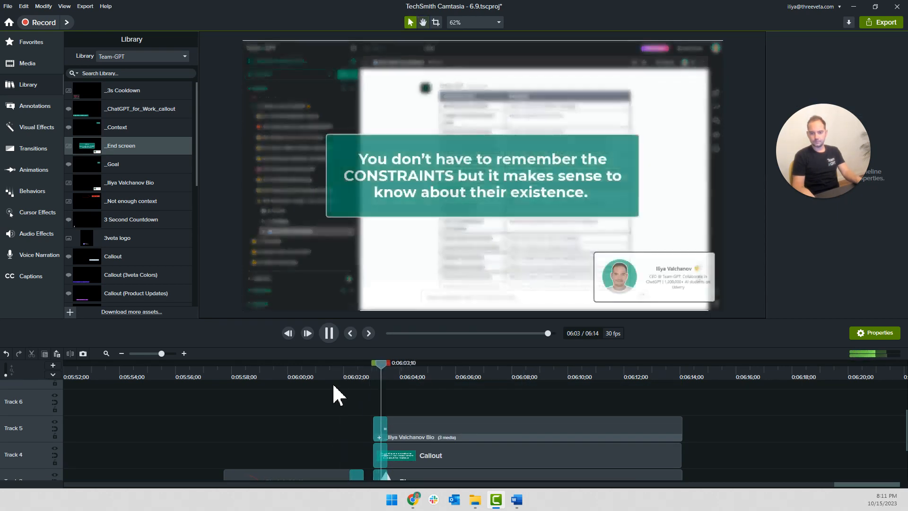
Play back the end-screen narration on Track 1 between about 0:06:03 and 0:06:07 to find where it needs cutting
scroll(742, 423, down, 2)
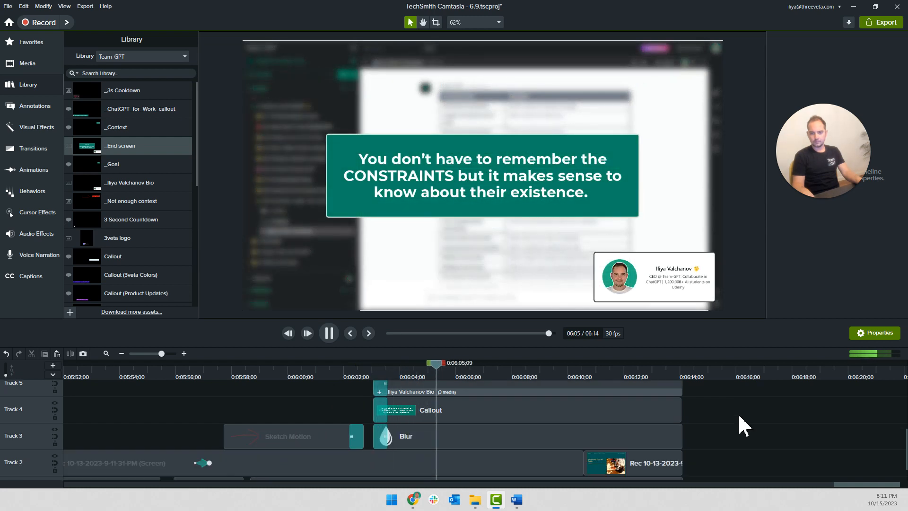
scroll(567, 433, down, 1)
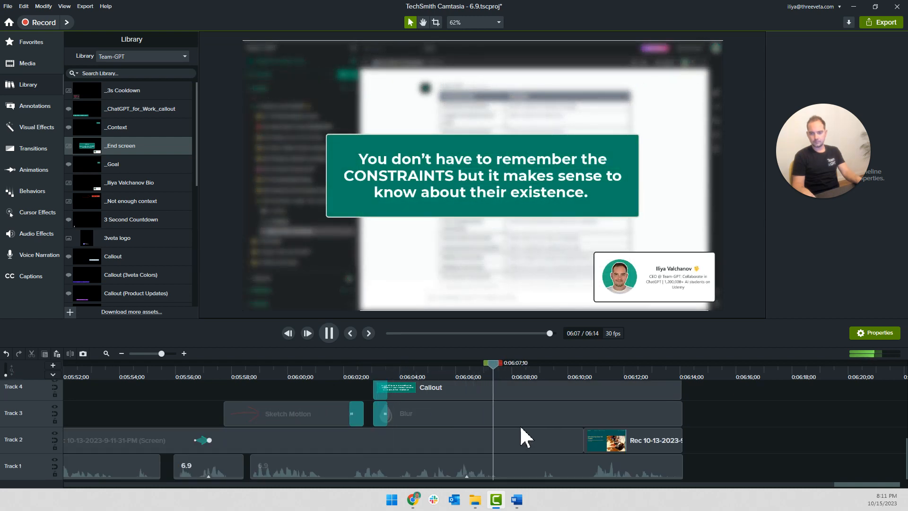
click(411, 370)
scroll(487, 454, up, 3)
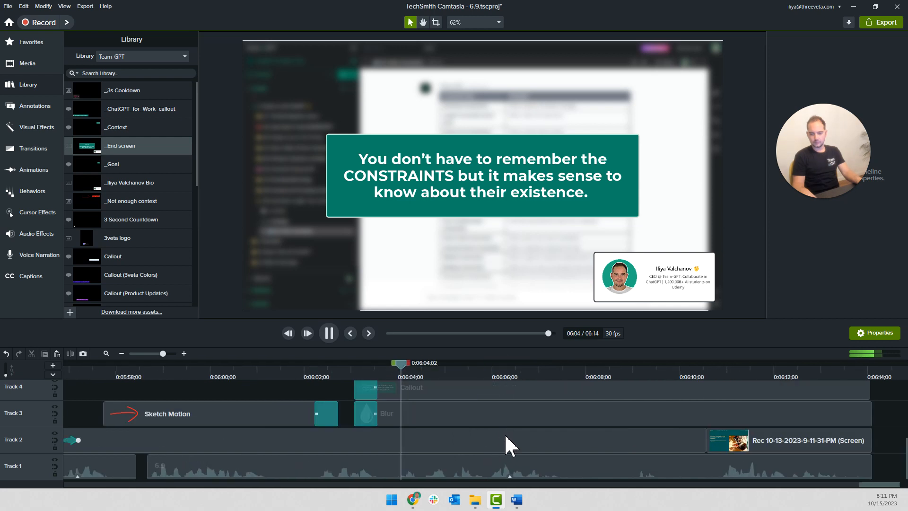
click(489, 372)
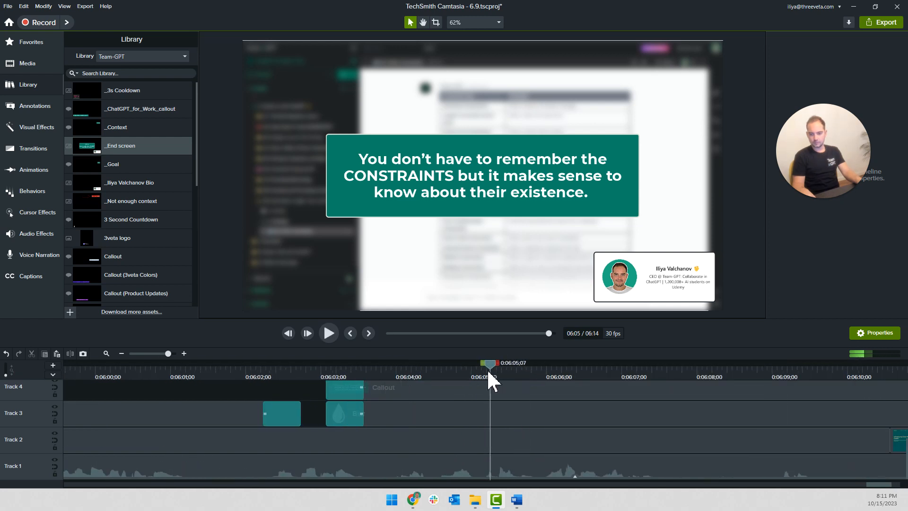
key(space)
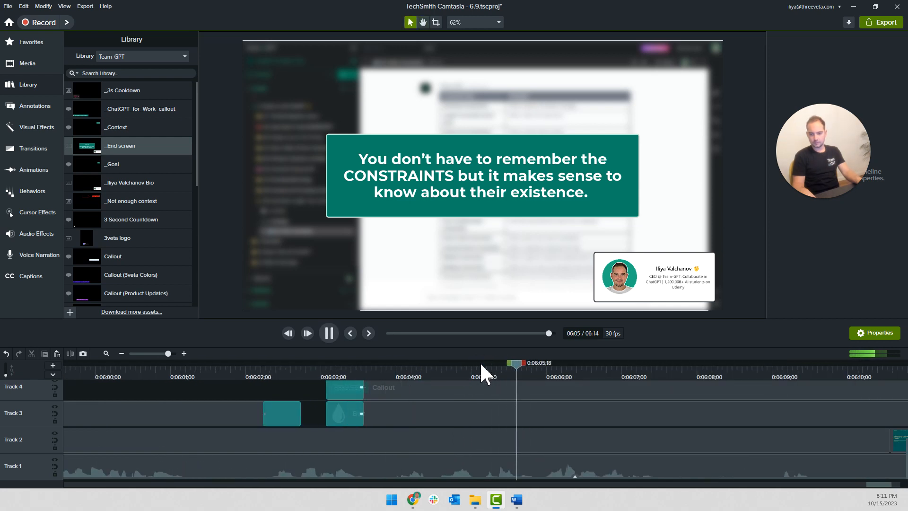
click(481, 373)
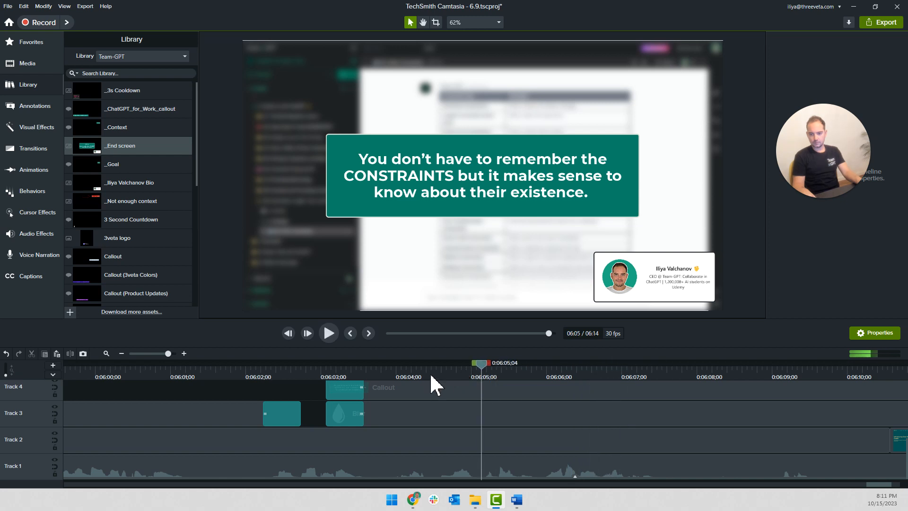
key(space)
Split the Track 1 narration at about 0:06:04;11 and 0:06:05;28 and delete the piece between the cuts
click(439, 379)
click(498, 467)
key(s)
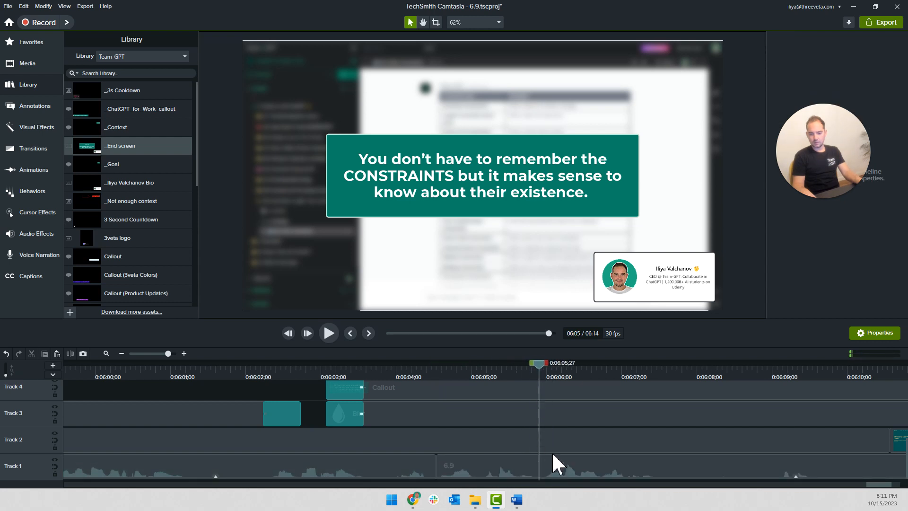
click(523, 468)
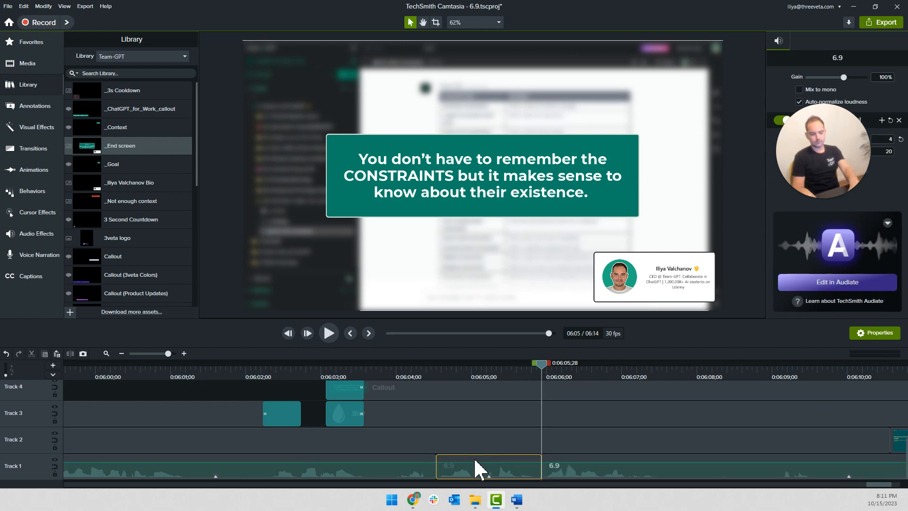
key(Delete)
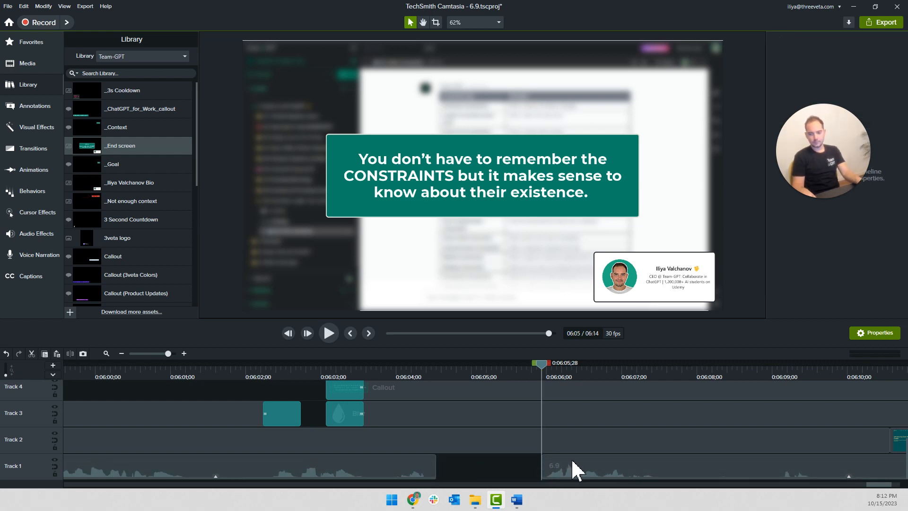
Move the remaining narration clip against the preceding one to close the gap, and play across the join from about 0:06:04
drag(576, 470, 403, 470)
click(399, 374)
key(space)
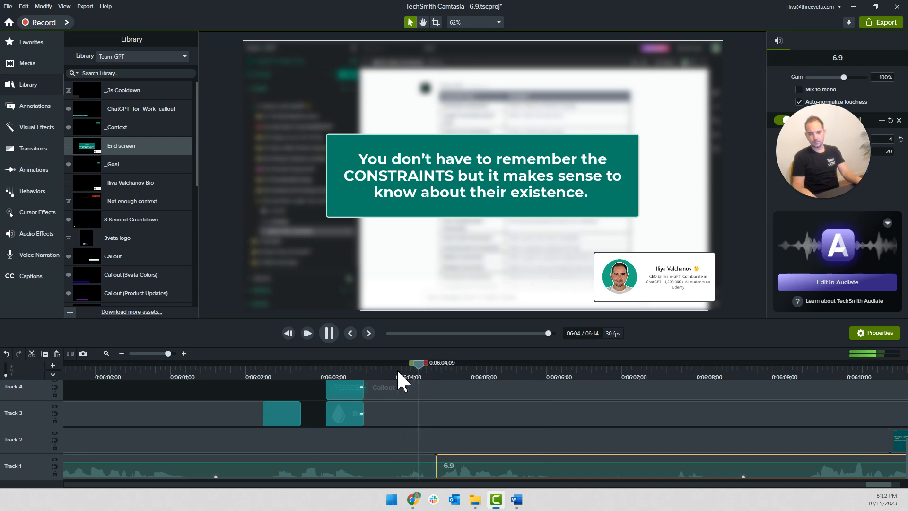
scroll(614, 438, down, 3)
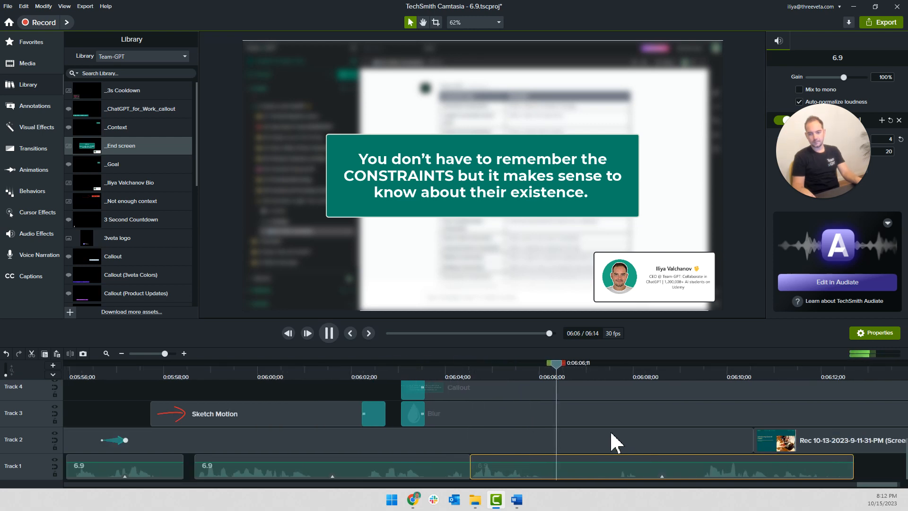
Split the last Track 1 narration clip at about 0:06:06 and 0:06:07 and delete the piece between, leaving the gap open
key(space)
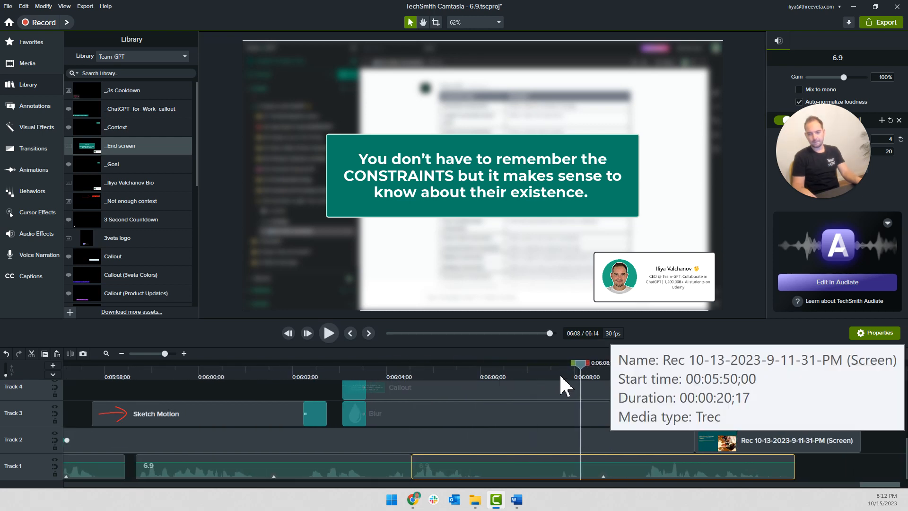
click(549, 373)
key(s)
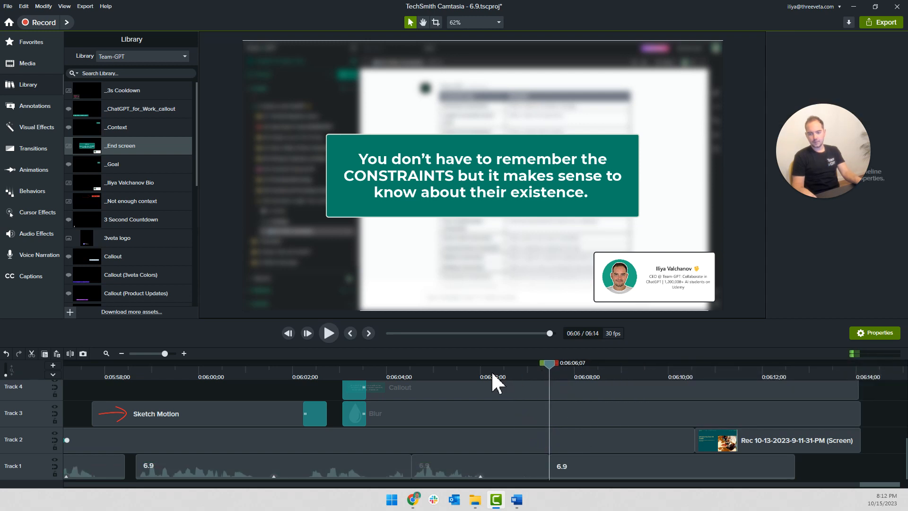
click(491, 378)
click(522, 474)
key(s)
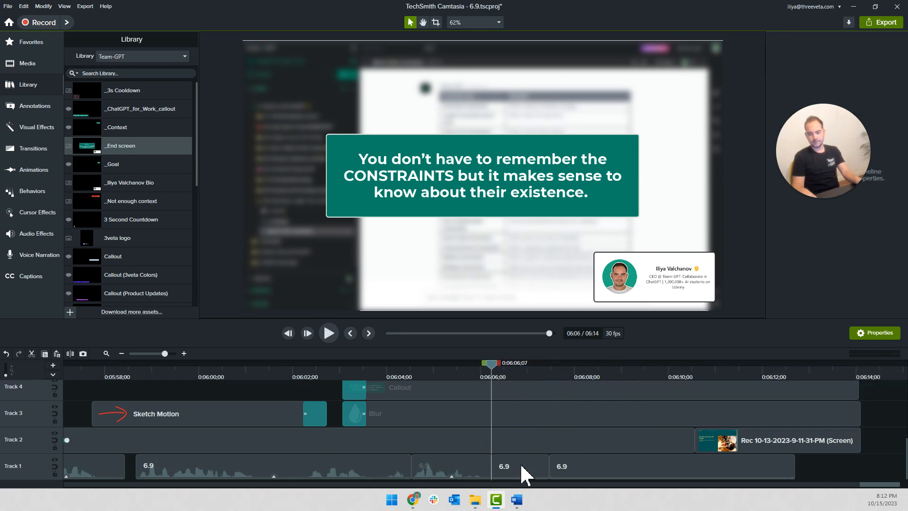
click(522, 474)
key(Delete)
Play the end screen through to the end of the video and save the project
key(space)
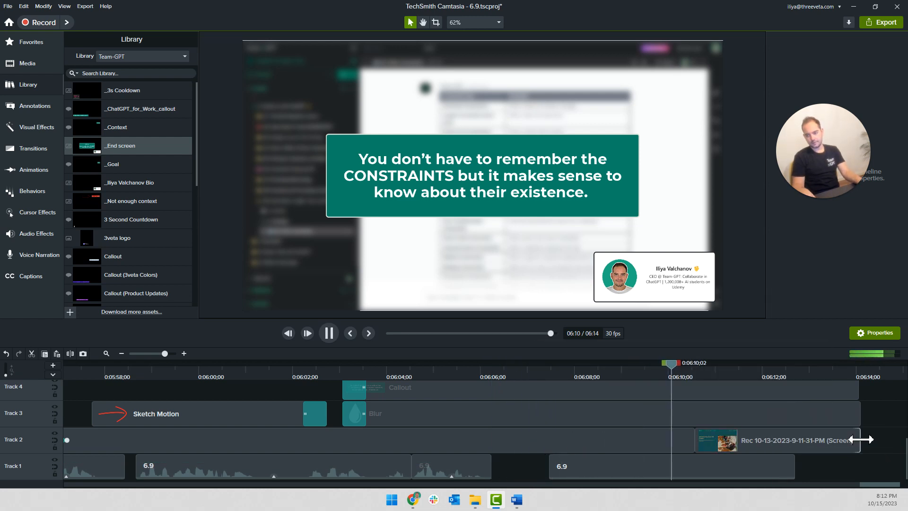
ctrl+scroll(867, 440, down, 3)
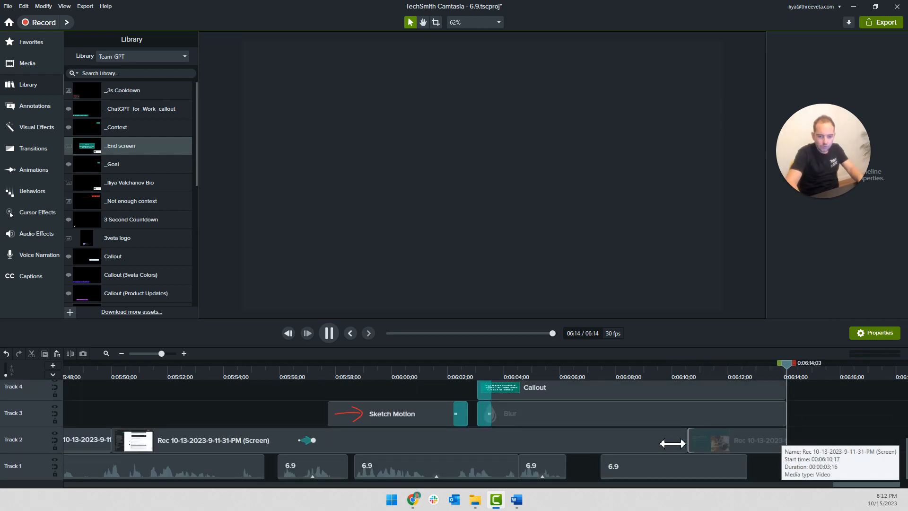
ctrl+scroll(359, 425, down, 2)
ctrl+scroll(352, 422, down, 3)
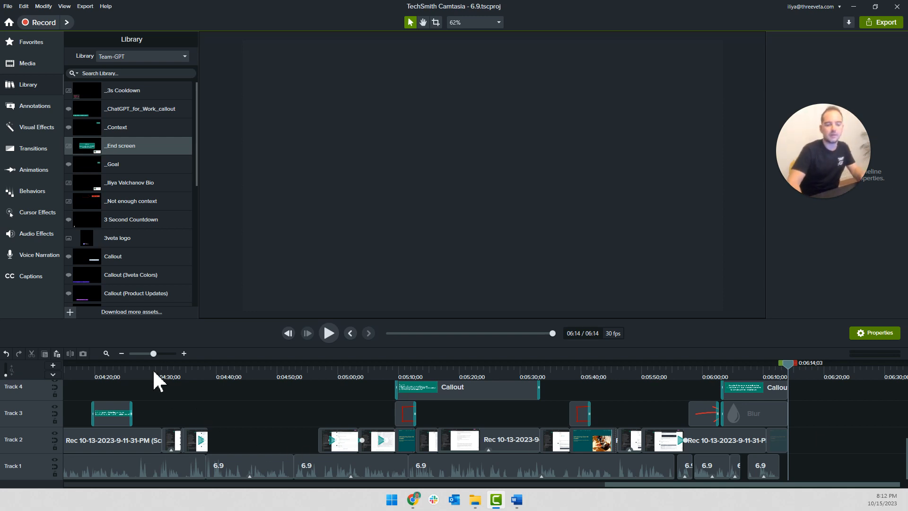
Extend the last frame of the Track 2 screen clip ending near 0:04:38 to fill the gap up to the next clip
click(207, 375)
ctrl+scroll(214, 416, up, 5)
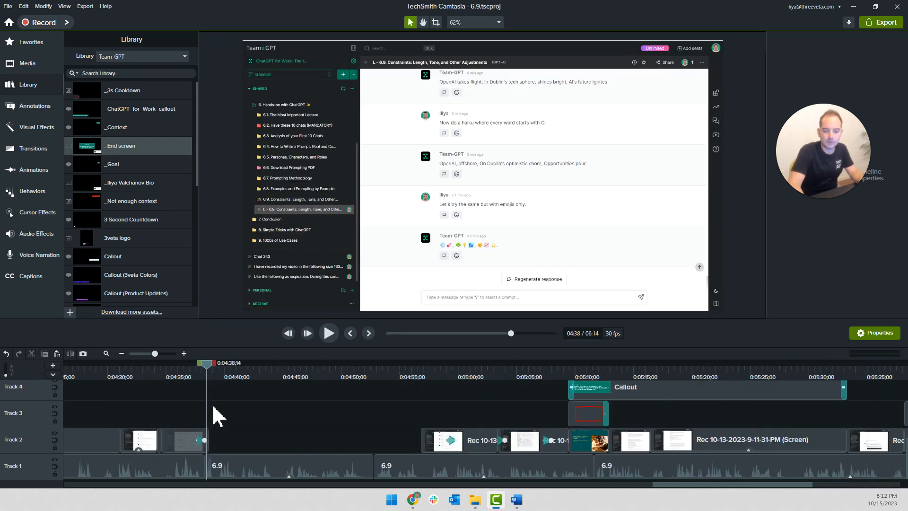
ctrl+scroll(213, 384, up, 3)
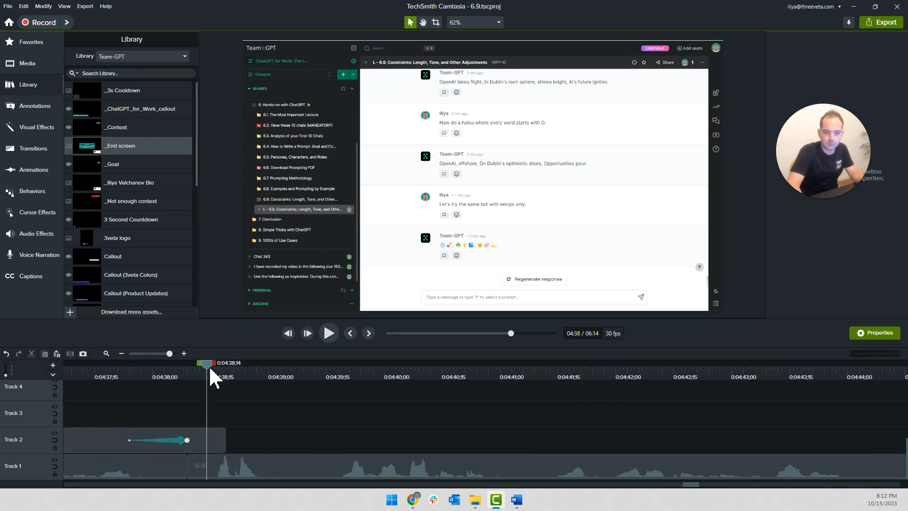
click(225, 442)
key(s)
click(228, 439)
key(shift+e)
text(100)
key(Return)
Check the tracks for remaining gaps across the timeline and save the project with the extended frame
ctrl+scroll(259, 378, down, 1)
ctrl+scroll(260, 378, down, 5)
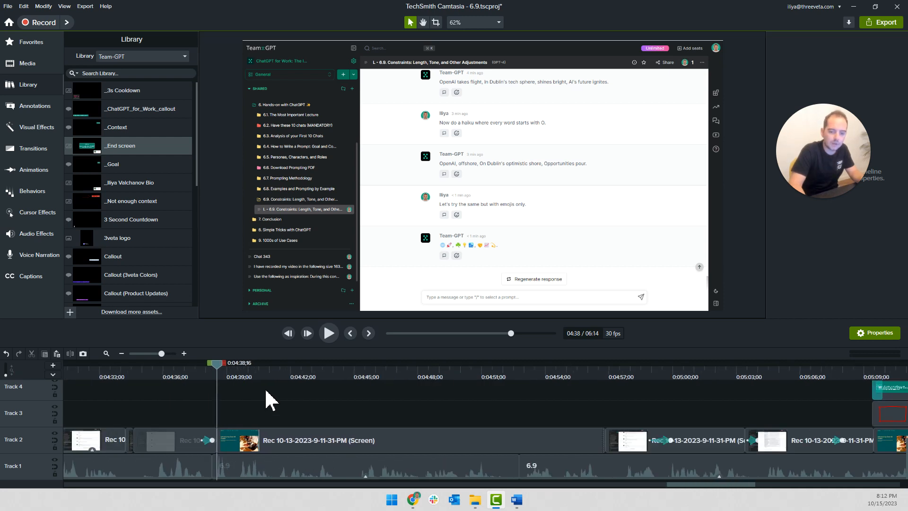
ctrl+scroll(269, 399, down, 5)
scroll(269, 400, down, 6)
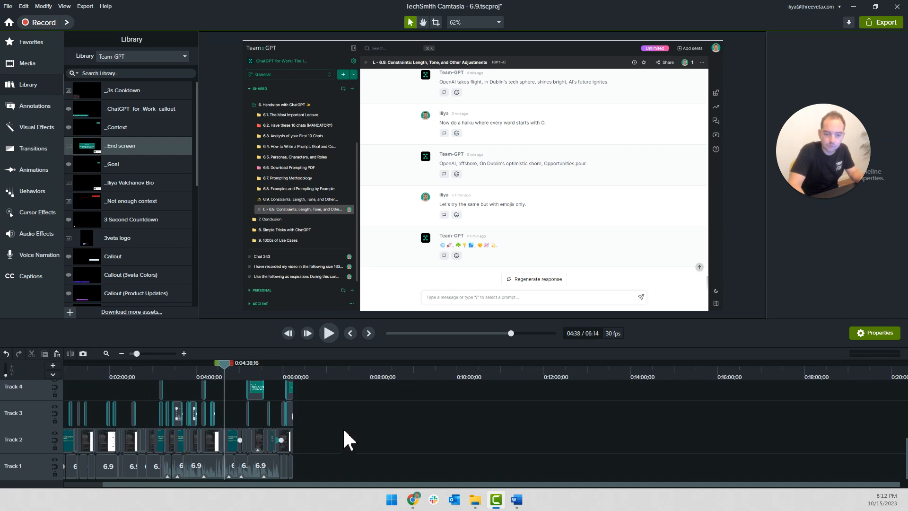
scroll(354, 439, up, 2)
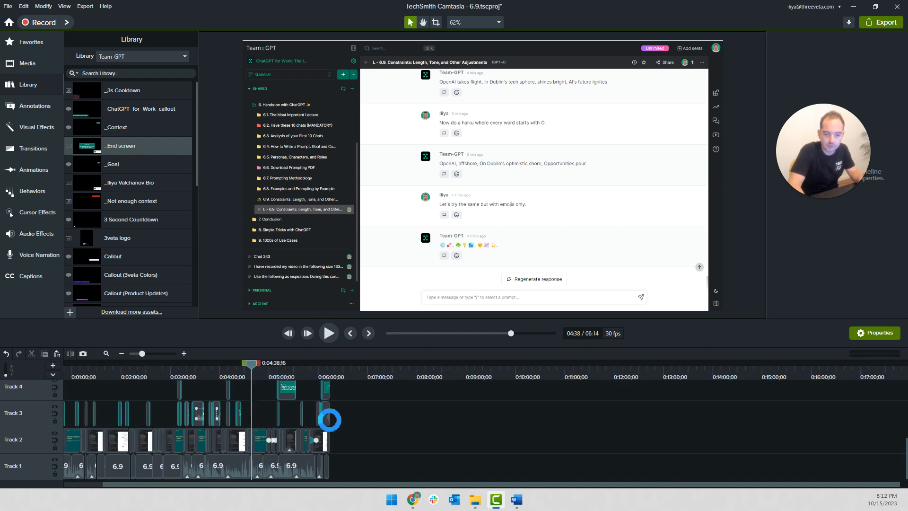
key(ctrl+s)
Enlarge the timeline area to examine all tracks of the finished edit, and restore the larger preview
scroll(254, 424, up, 2)
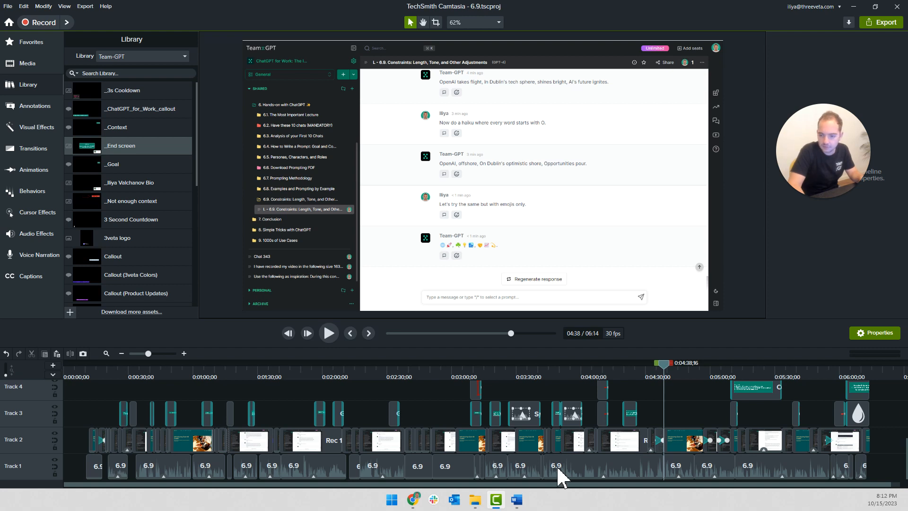
scroll(543, 425, up, 2)
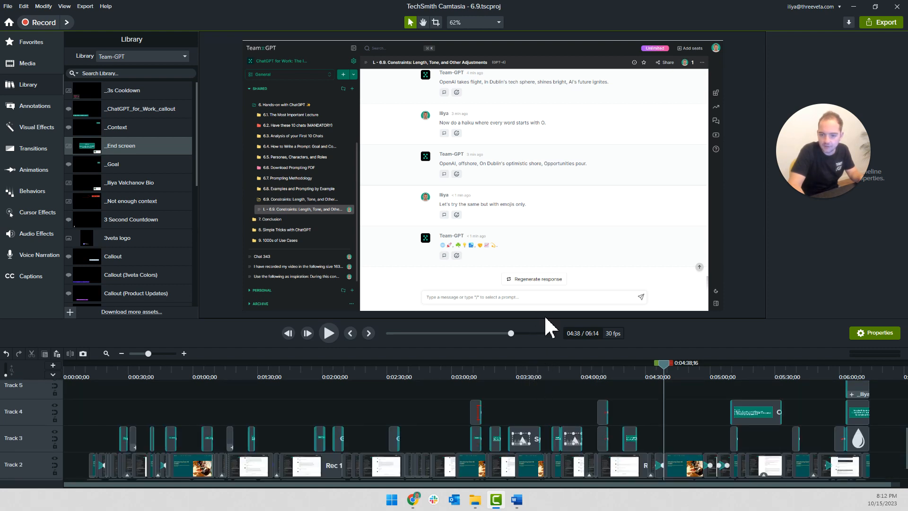
click(544, 310)
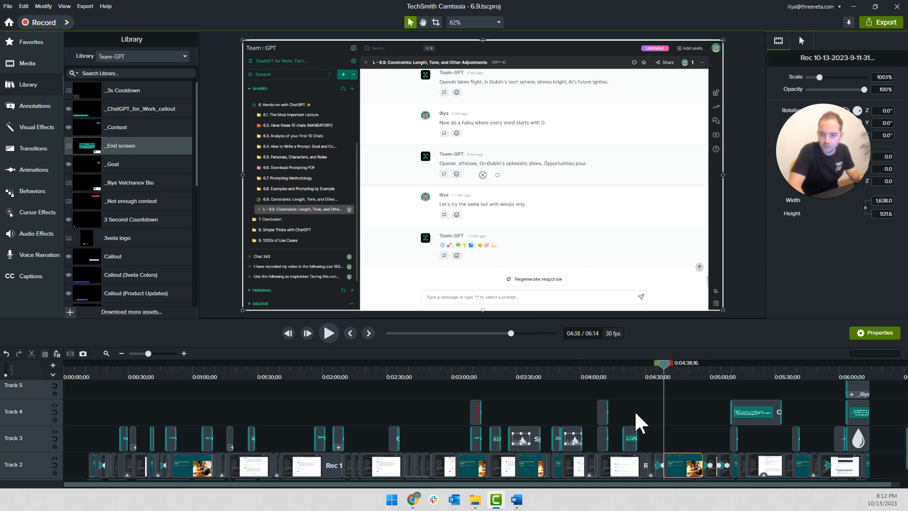
click(679, 428)
drag(526, 315, 535, 163)
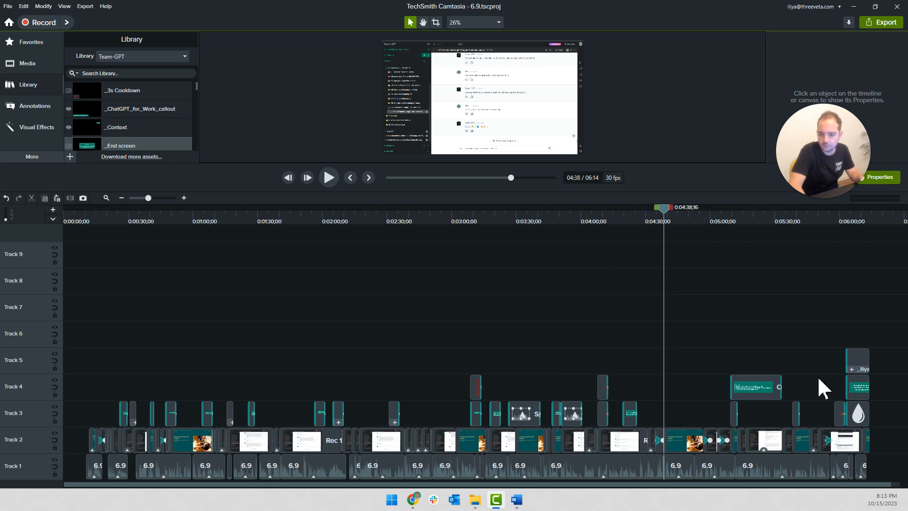
drag(551, 168, 573, 318)
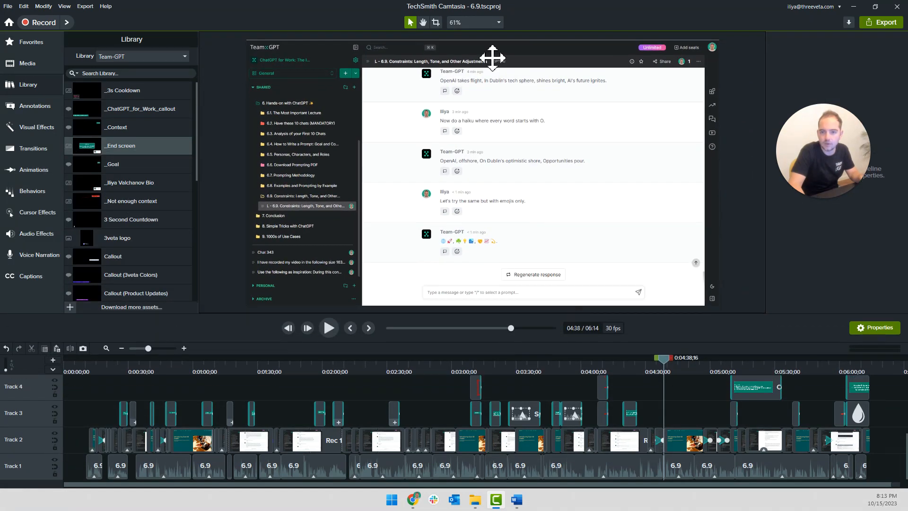
Detach the canvas into its own window and minimise the main editor window
click(474, 22)
click(487, 178)
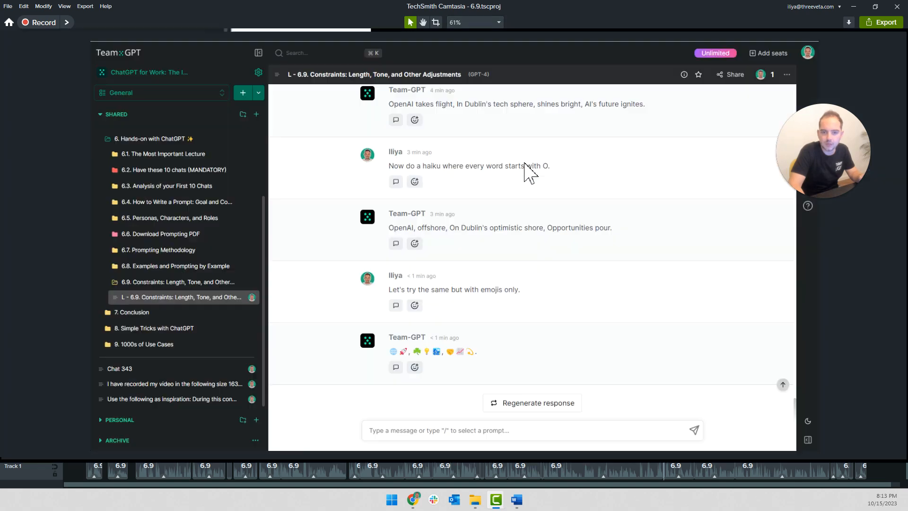
click(869, 7)
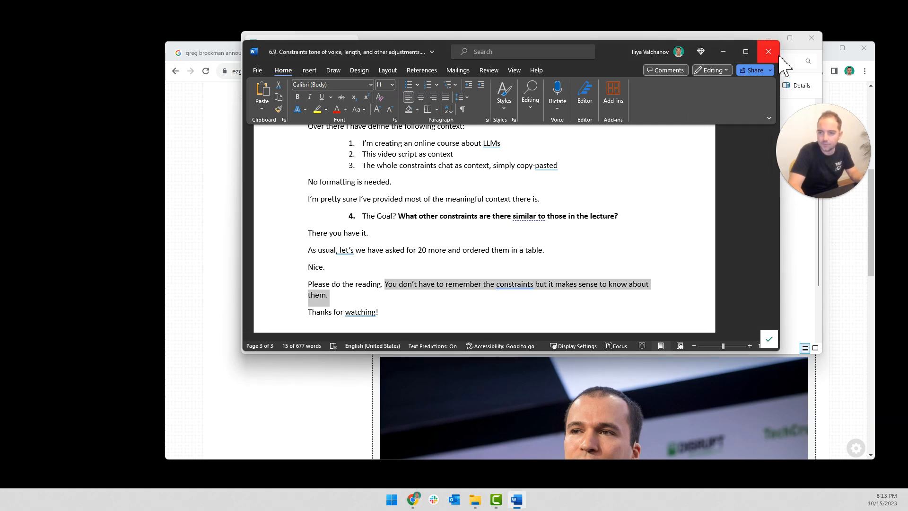
Clear the desktop by closing the Word script document and all tabs of the image-conversion browser window
click(768, 51)
click(464, 271)
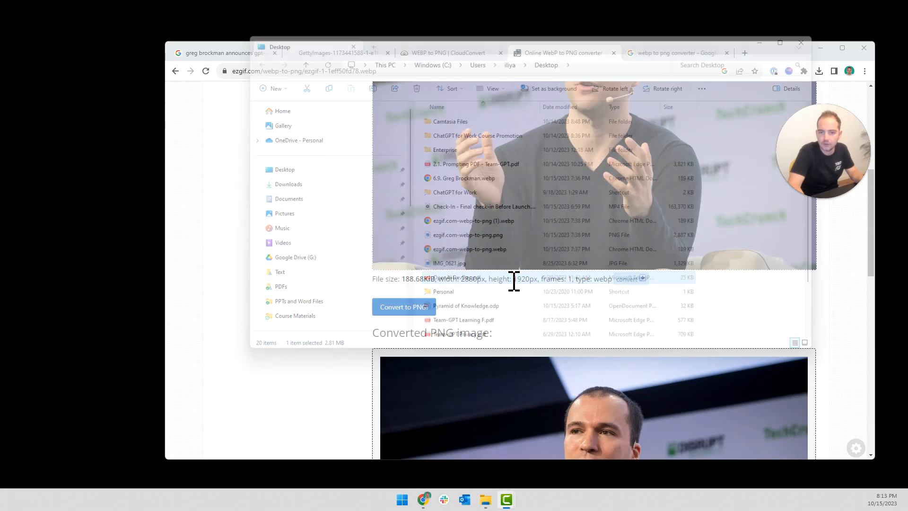
click(273, 305)
key(ctrl+w)
key(ctrl+w)
key(ctrl+w)
key(ctrl+w)
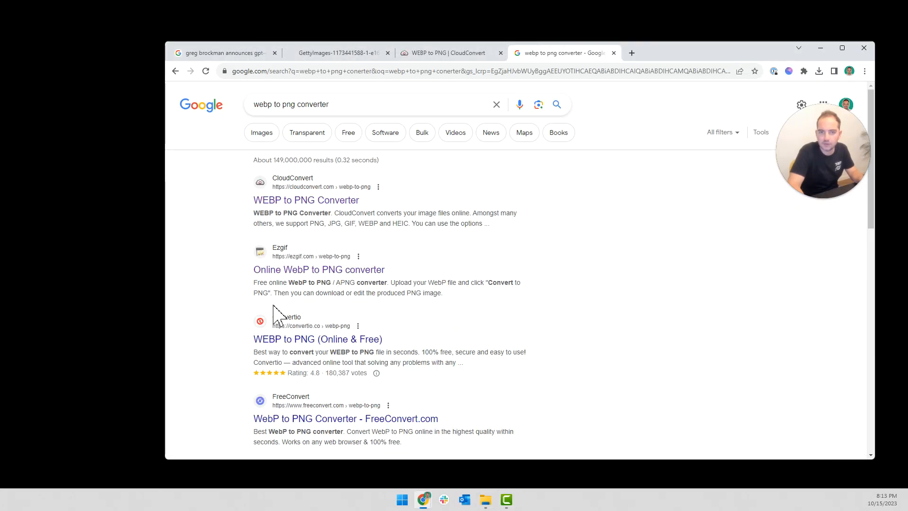
key(ctrl+w)
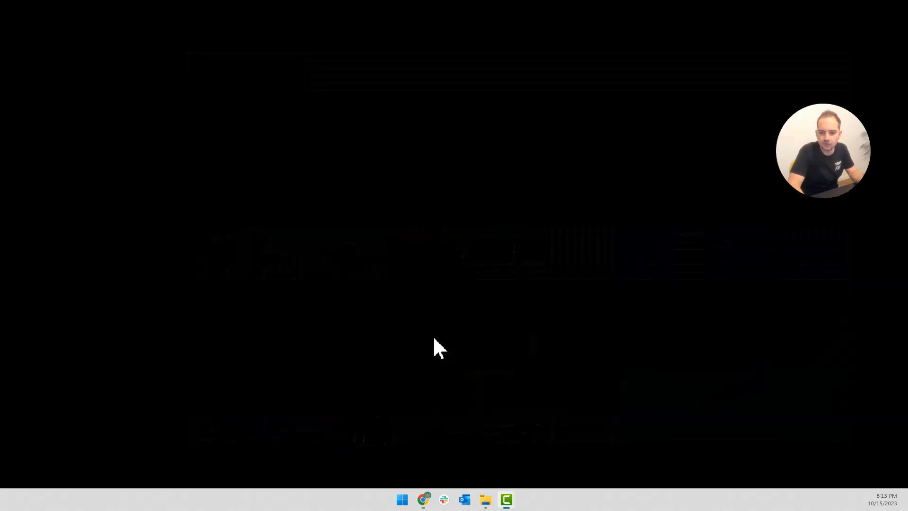
Switch to the detached Camtasia canvas window and return playback to the start of the video
mouse_move(511, 504)
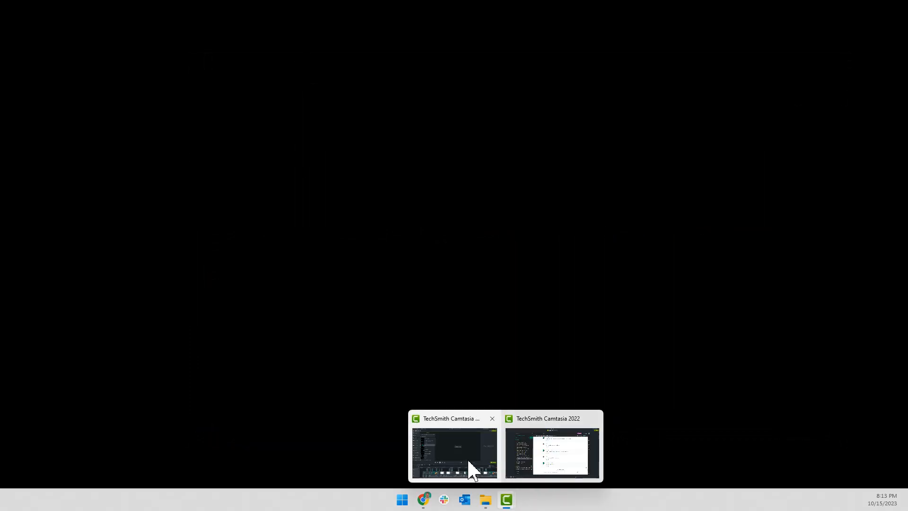
click(528, 460)
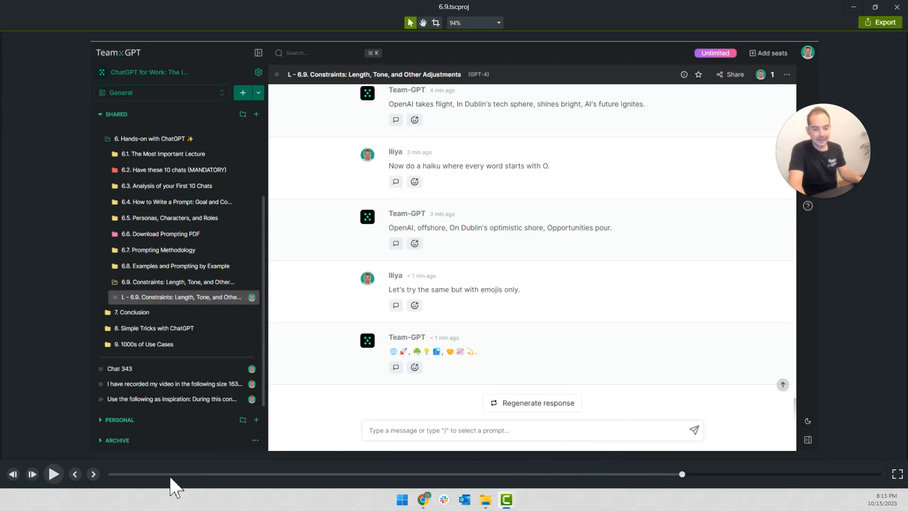
click(111, 474)
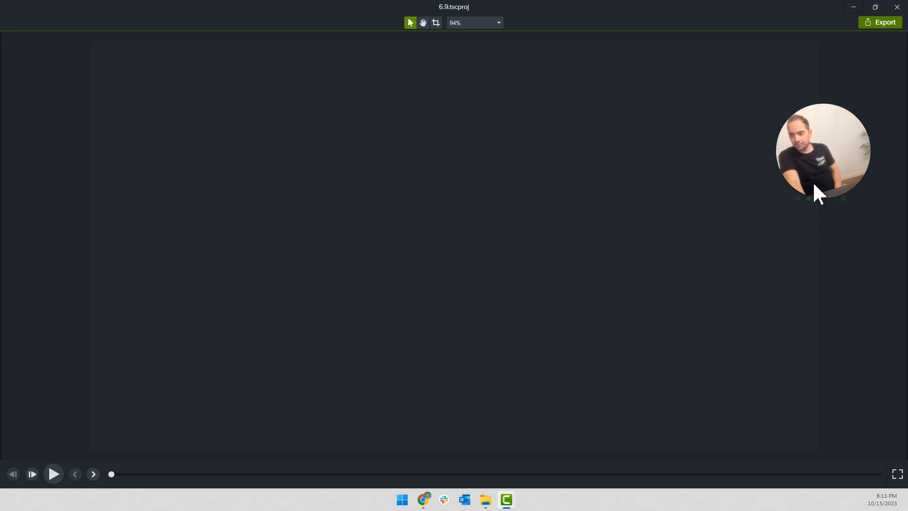
click(820, 198)
drag(836, 182, 828, 209)
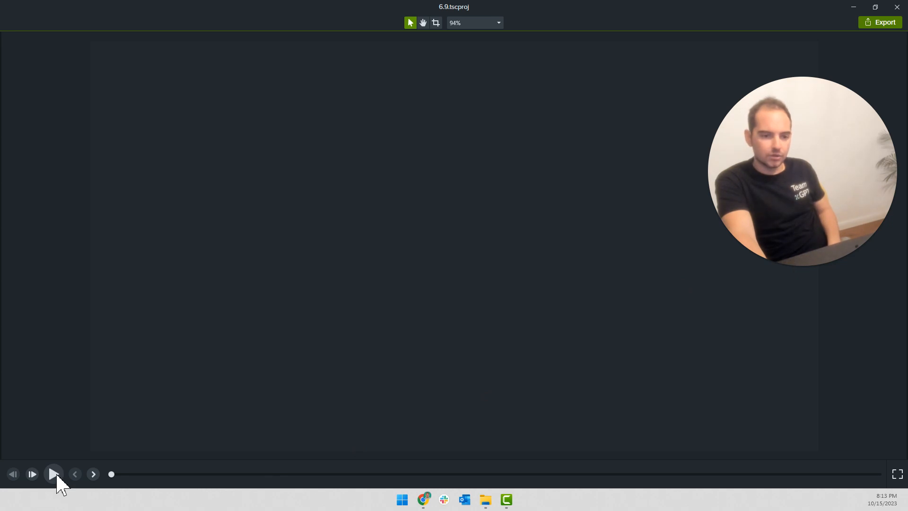
mouse_move(878, 161)
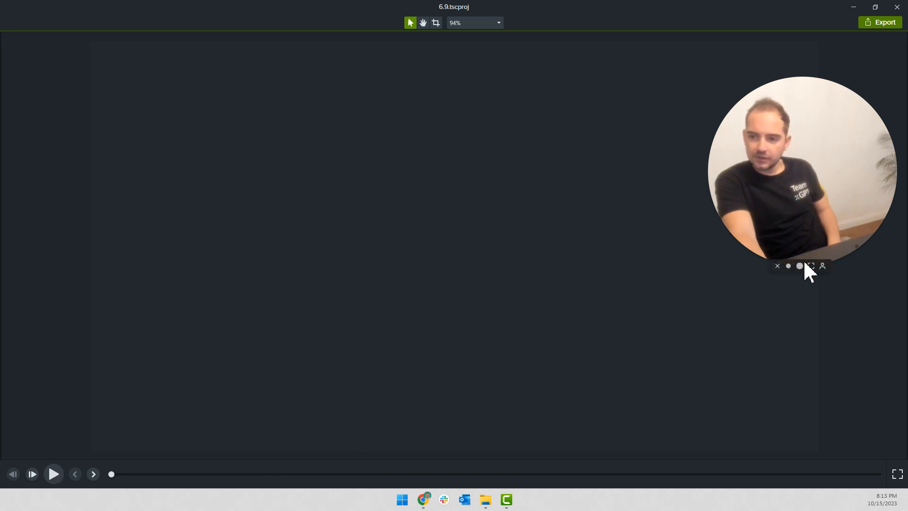
click(777, 266)
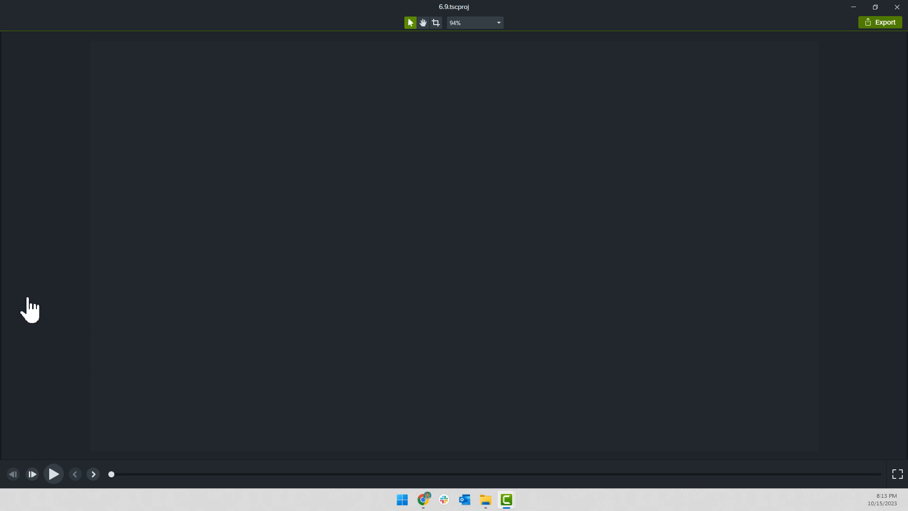
click(32, 436)
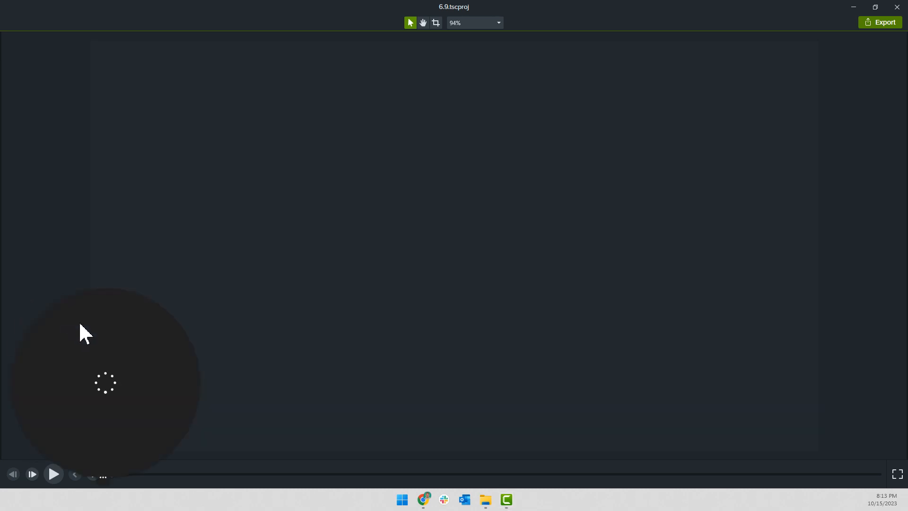
drag(138, 360, 846, 93)
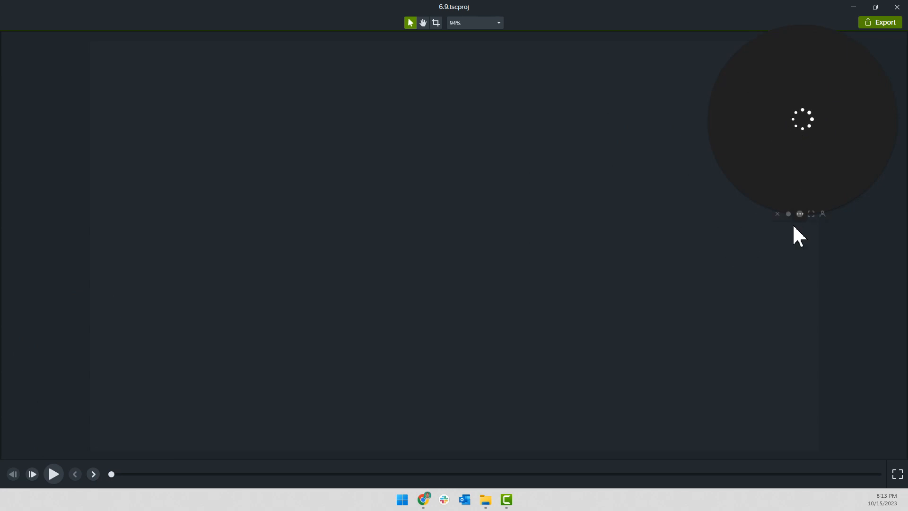
click(788, 214)
drag(764, 177, 856, 124)
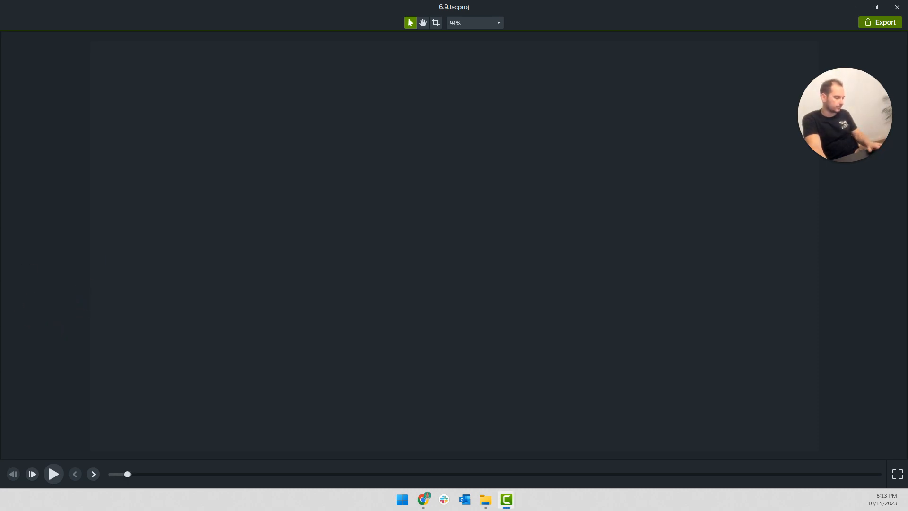
Play the finished video in the detached canvas to review it, pausing at the article summary prompt and resuming playback
key(space)
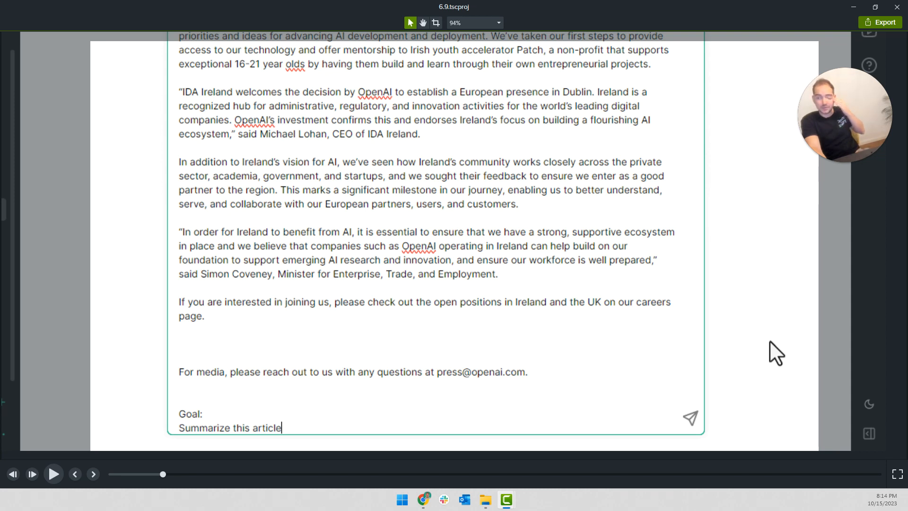
key(space)
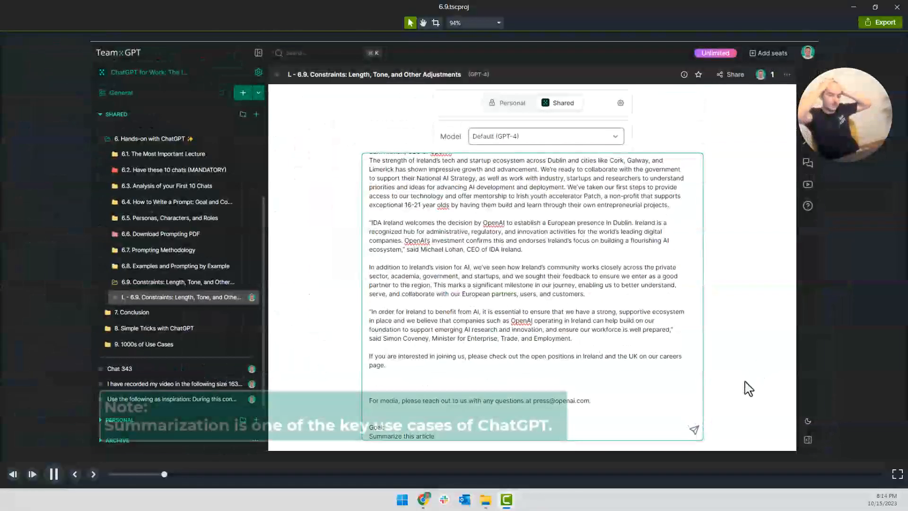
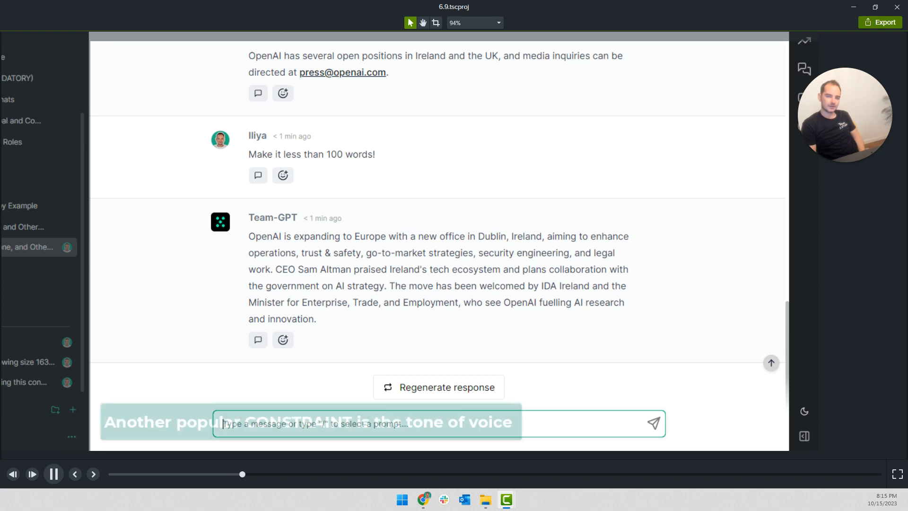
Change "AND" to lowercase "and" in the callout about the two most common adjustments, length and tone of voice
key(space)
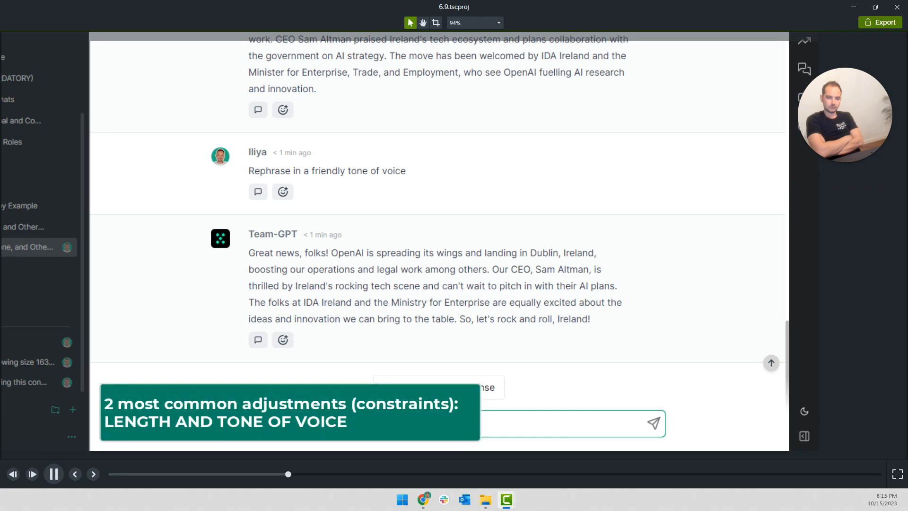
key(space)
click(182, 417)
double_click(202, 422)
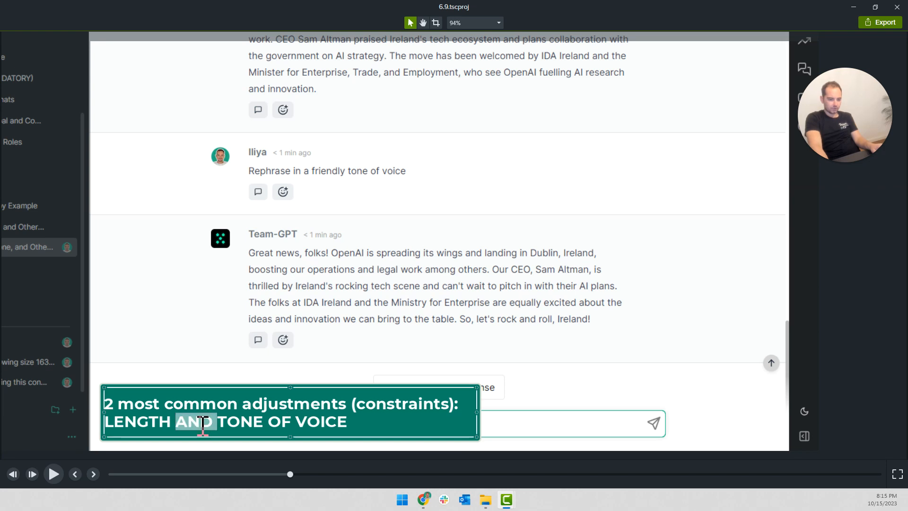
text(and)
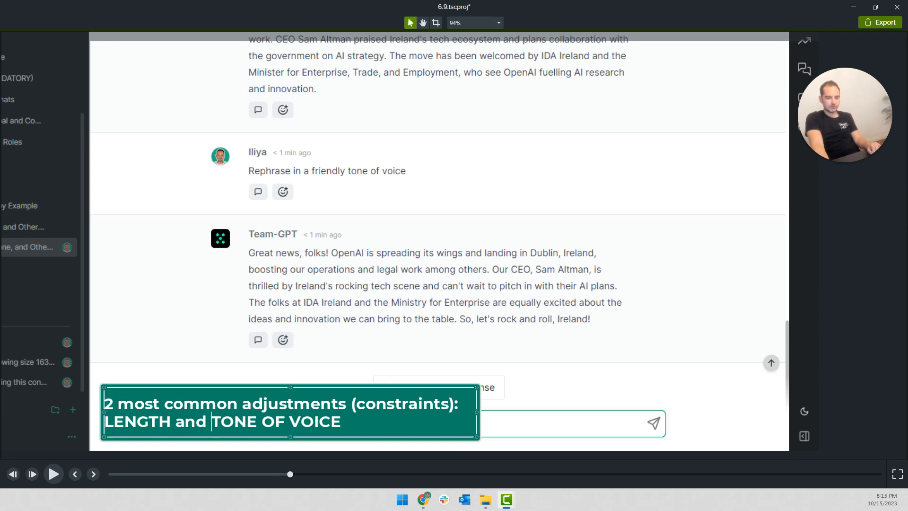
key(Escape)
Play on to the Greg Brockman photo callout and extend its caption to "Greg Brockman, Co-founder OpenAI"
key(space)
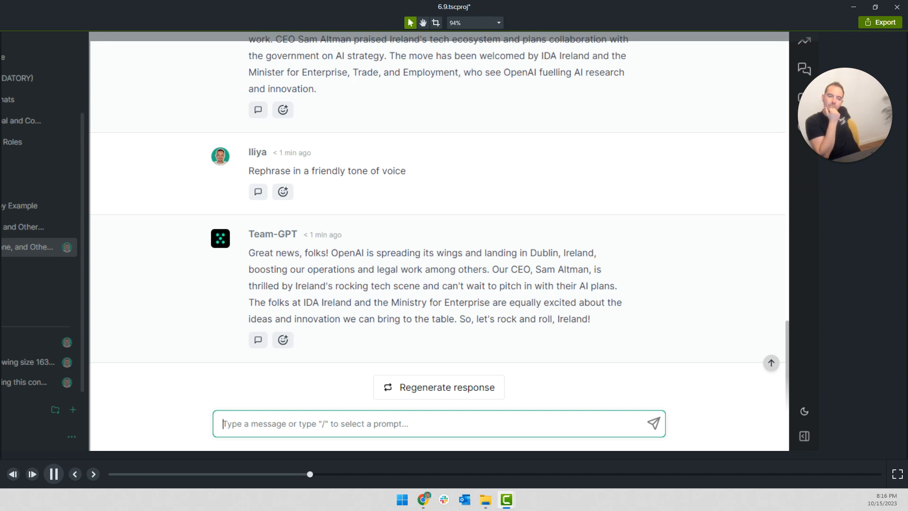
key(space)
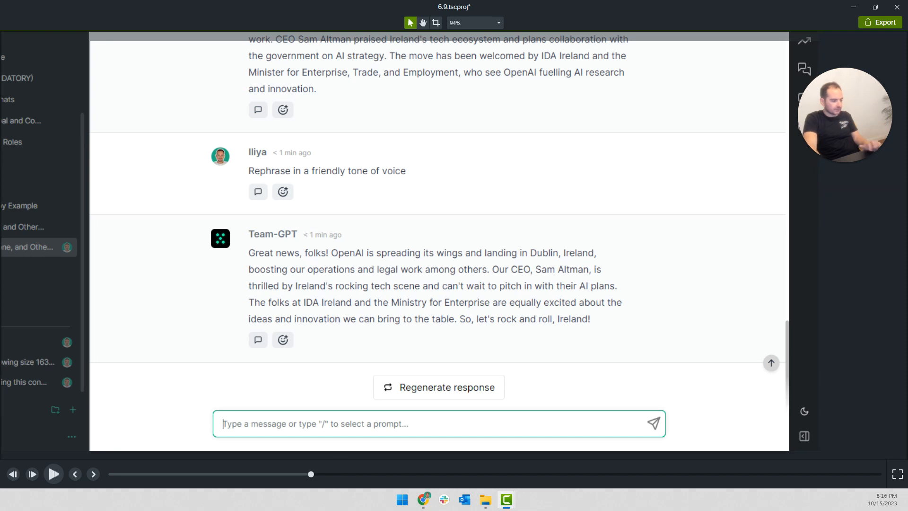
key(space)
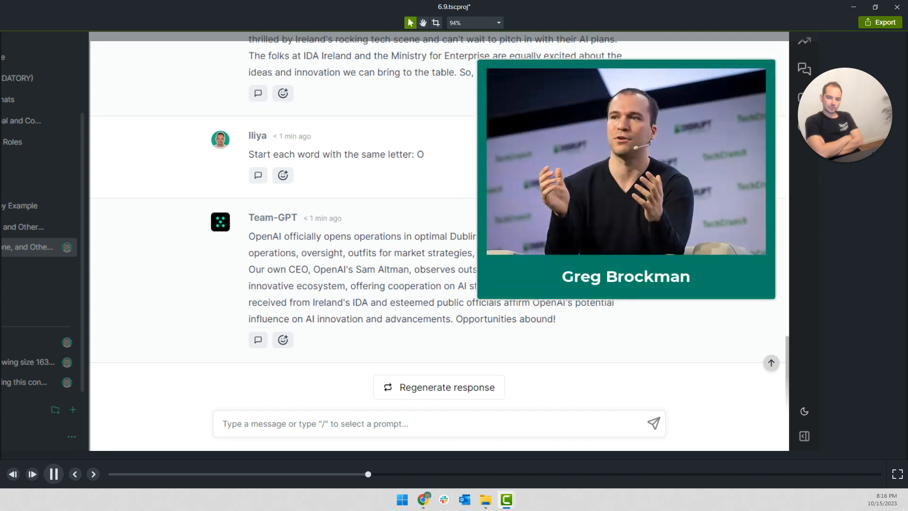
key(space)
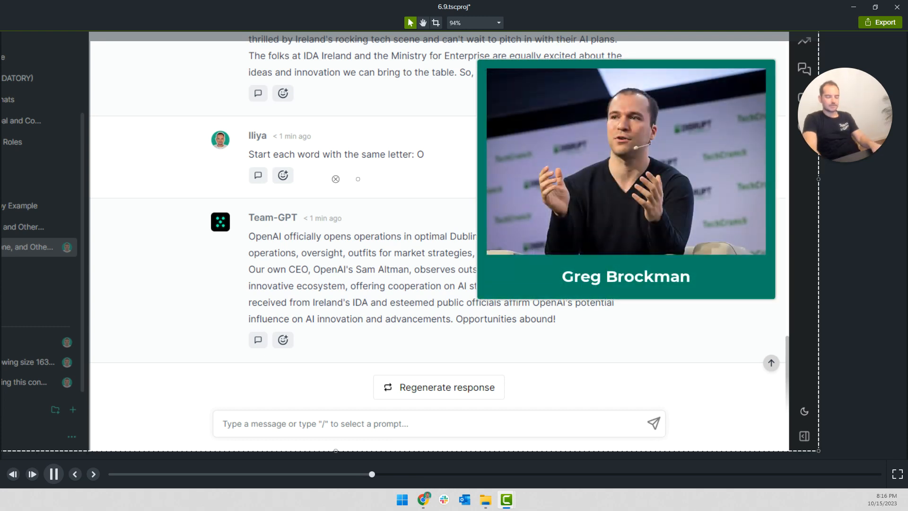
double_click(701, 278)
click(700, 279)
text(, C)
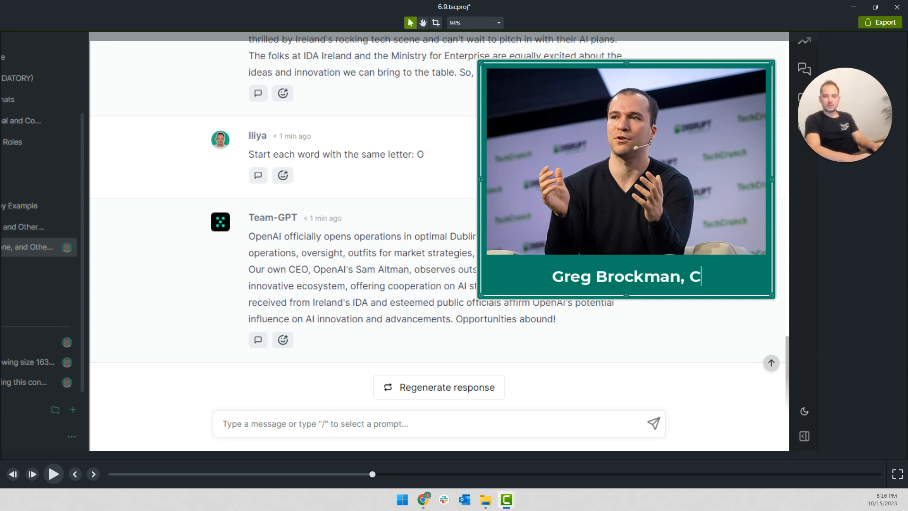
text(o-founder Ipe===)
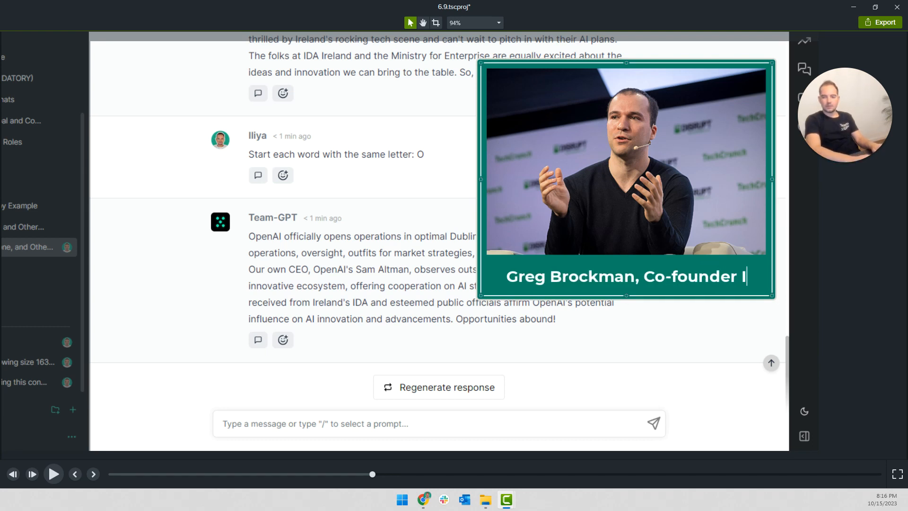
key(BackSpace)
key(BackSpace)
key(BackSpace)
key(BackSpace)
key(BackSpace)
key(BackSpace)
text(OpenAI)
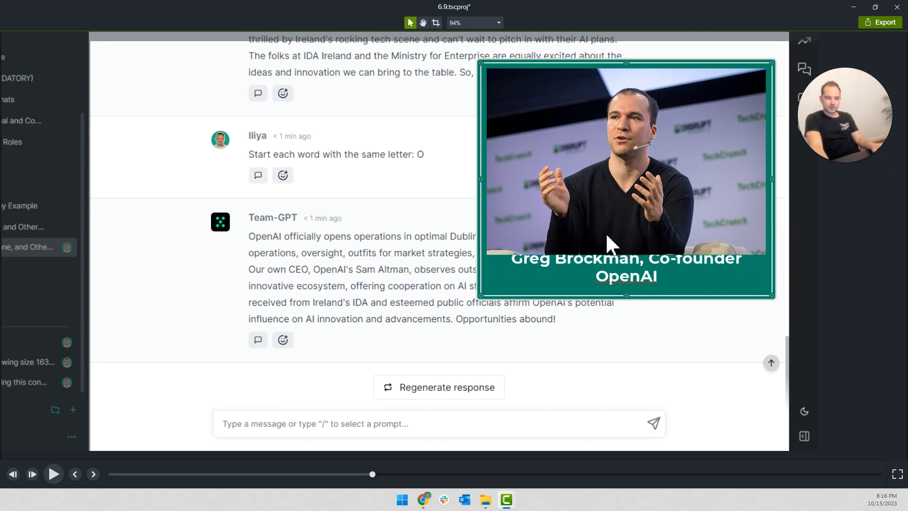
Reduce the font size of the whole photo caption so it fits on one line beneath the picture
key(ctrl+a)
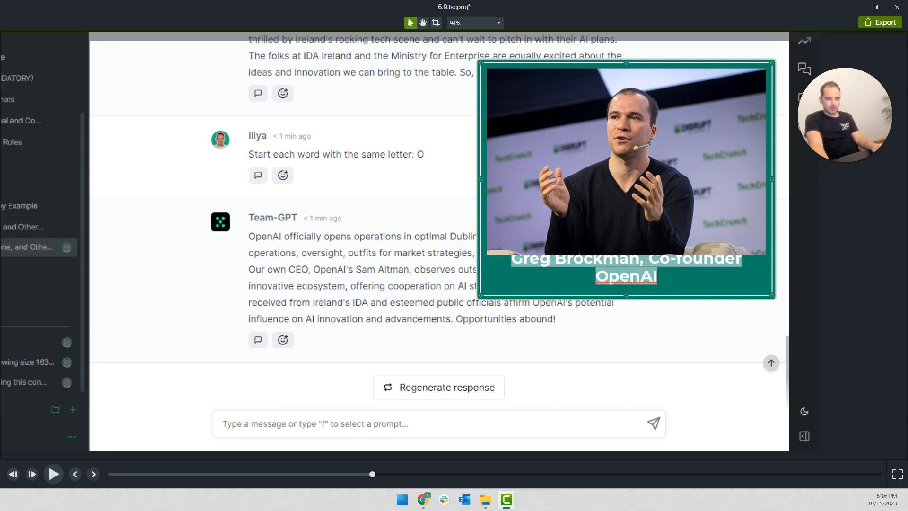
key(Return)
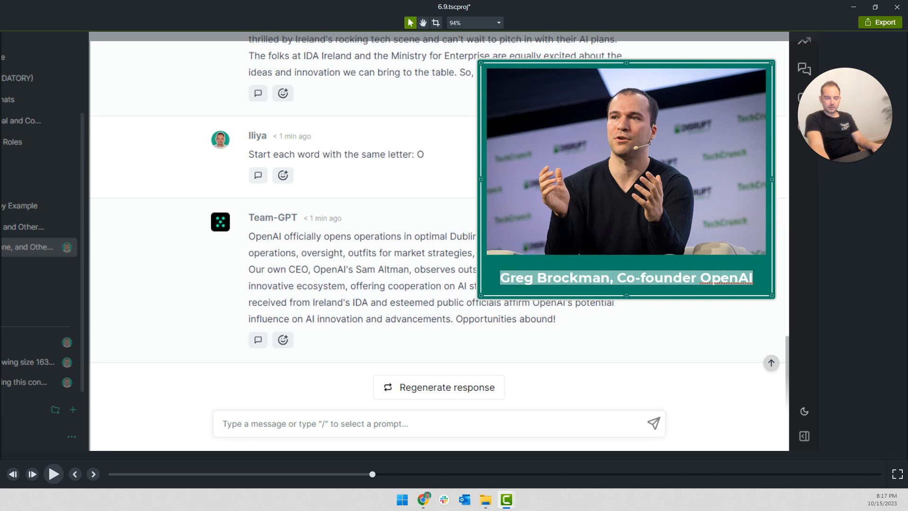
key(Escape)
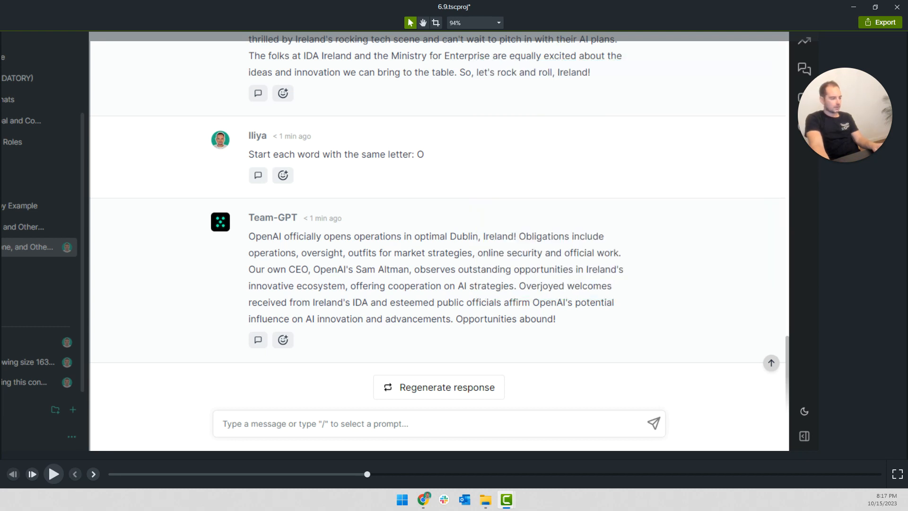
Play on to the letter G response and move the overlapping red arrow below "OpenAI" over to the word "strategies"
key(space)
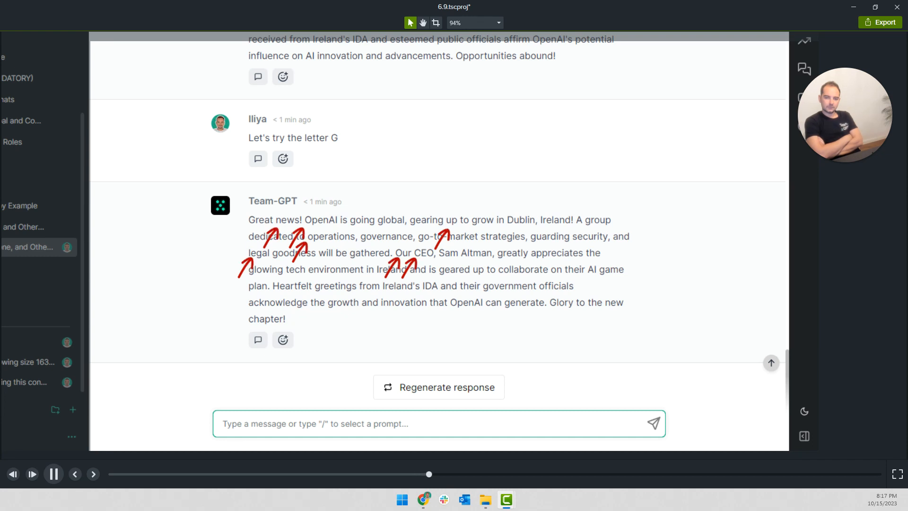
key(space)
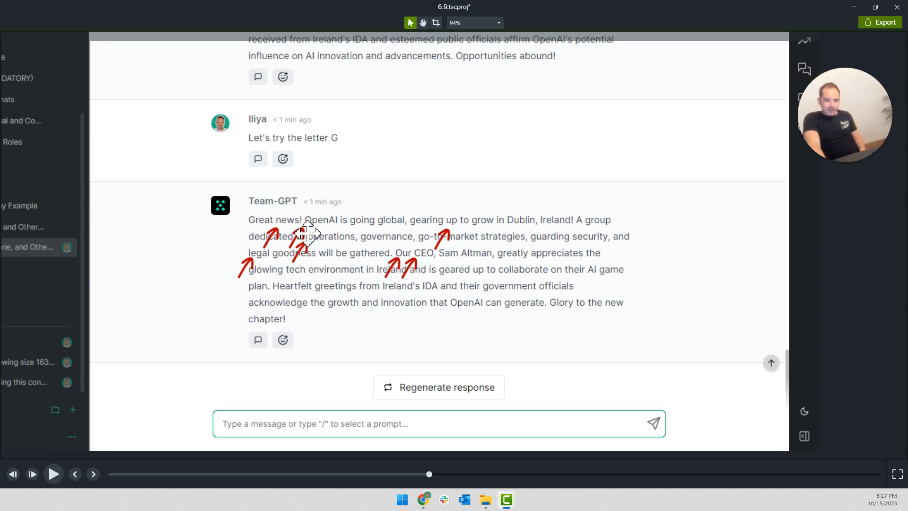
click(307, 233)
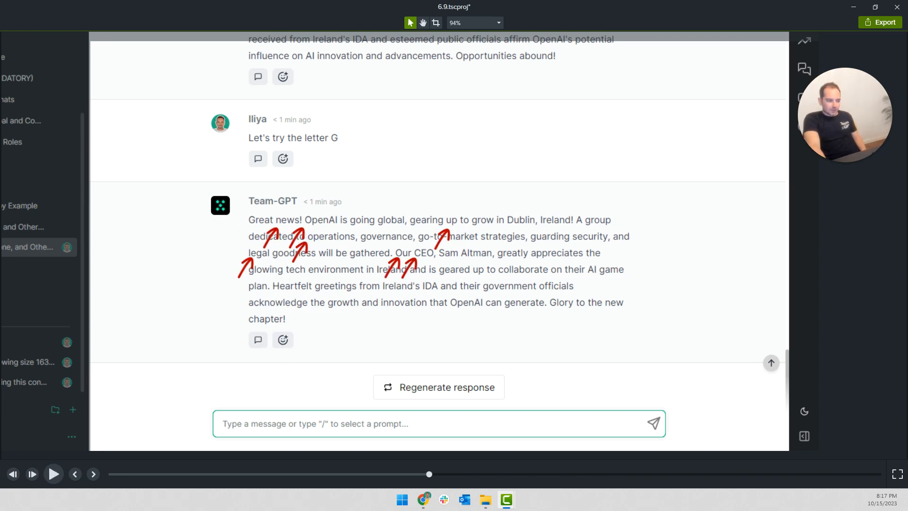
click(303, 233)
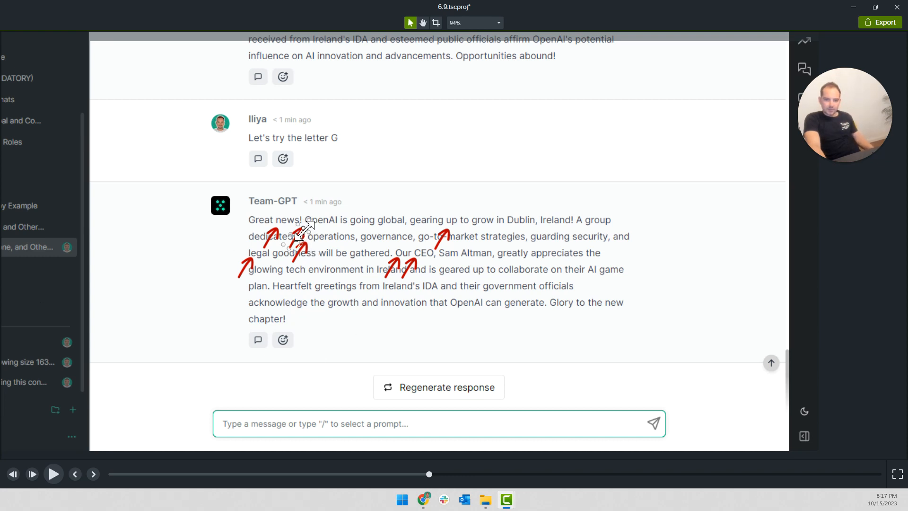
mouse_move(304, 233)
mouse_down()
mouse_move(464, 269)
mouse_move(348, 282)
mouse_move(422, 268)
mouse_move(405, 255)
mouse_move(531, 253)
mouse_move(567, 237)
mouse_move(558, 268)
mouse_move(537, 286)
mouse_move(522, 286)
mouse_move(527, 275)
mouse_move(478, 251)
mouse_move(485, 248)
mouse_up()
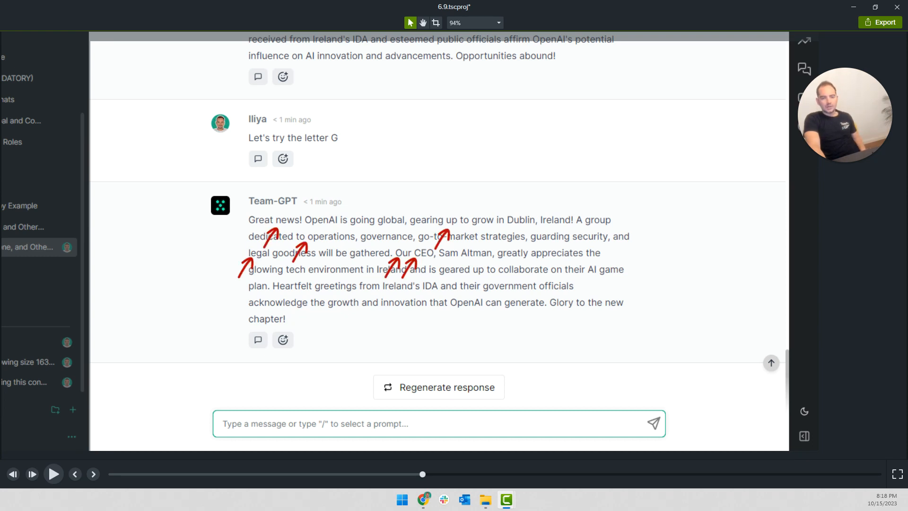
Delete "very" so the callout reads "Our instructions were more prominent", and narrow its box to fit the text
key(space)
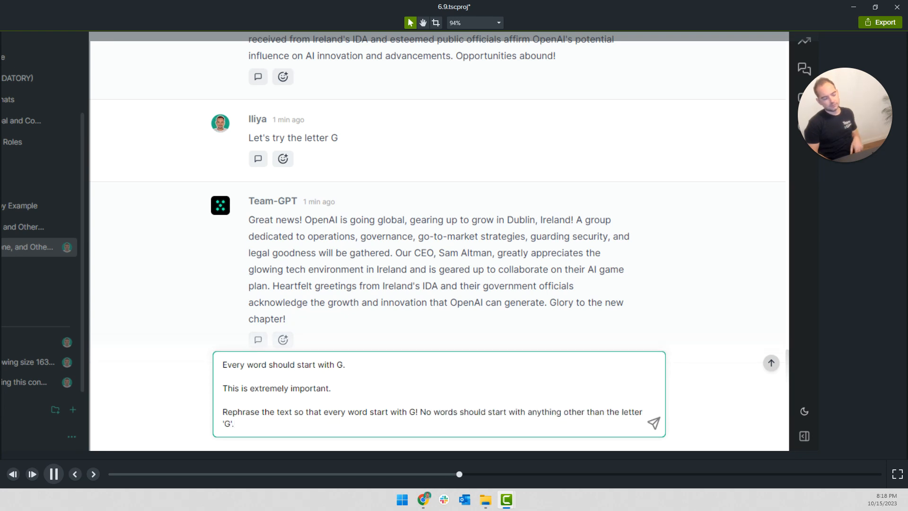
key(space)
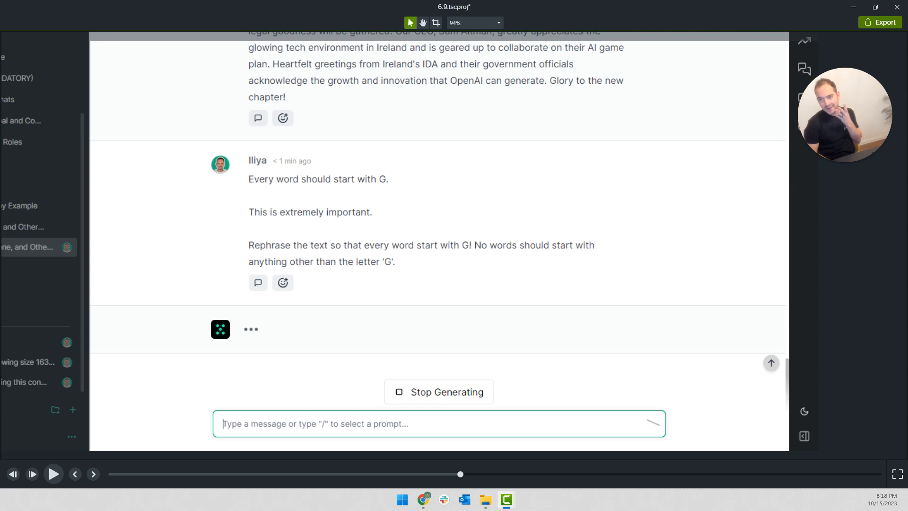
key(space)
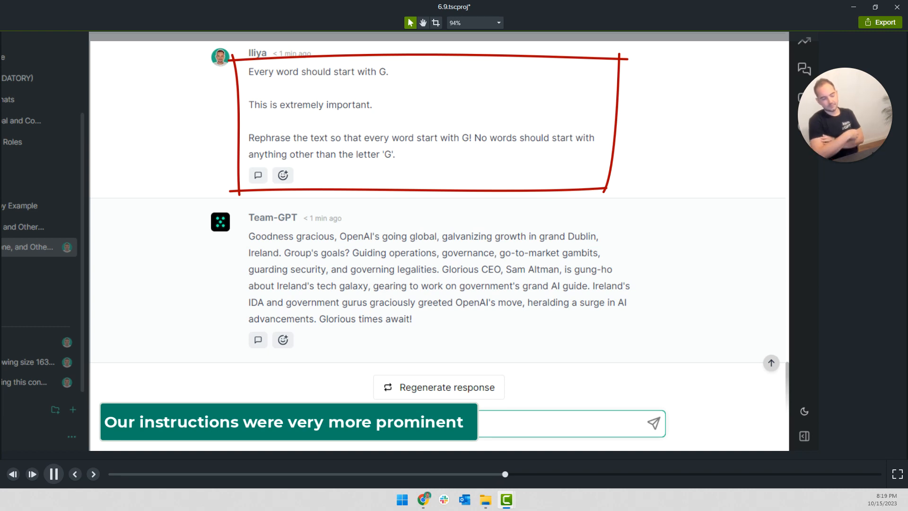
key(space)
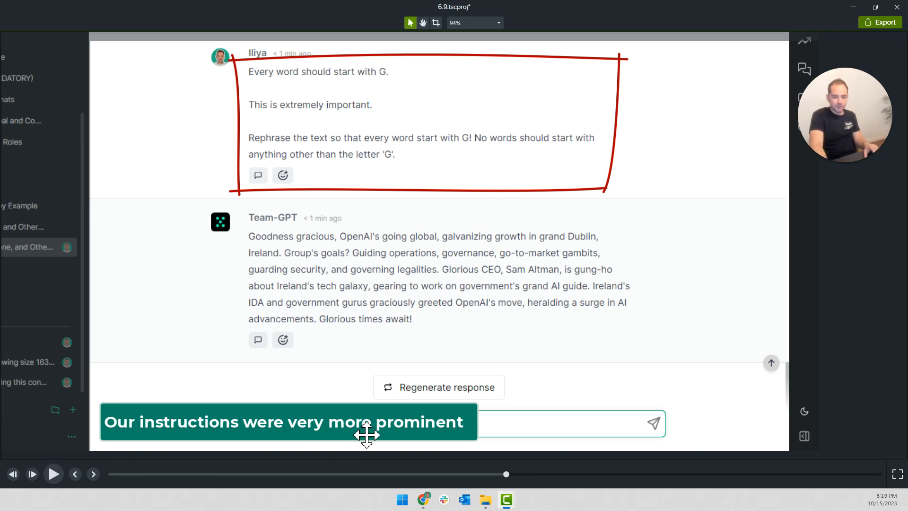
click(317, 427)
double_click(317, 427)
double_click(313, 422)
key(BackSpace)
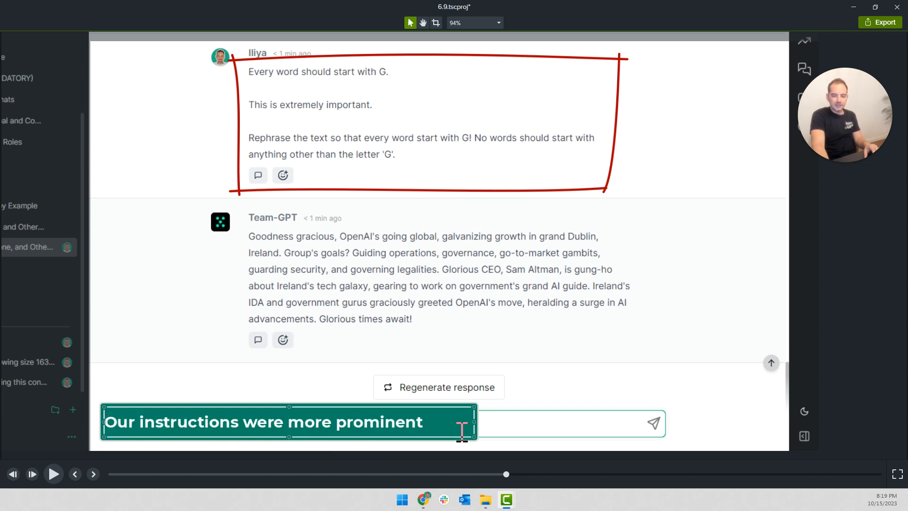
drag(474, 421, 424, 424)
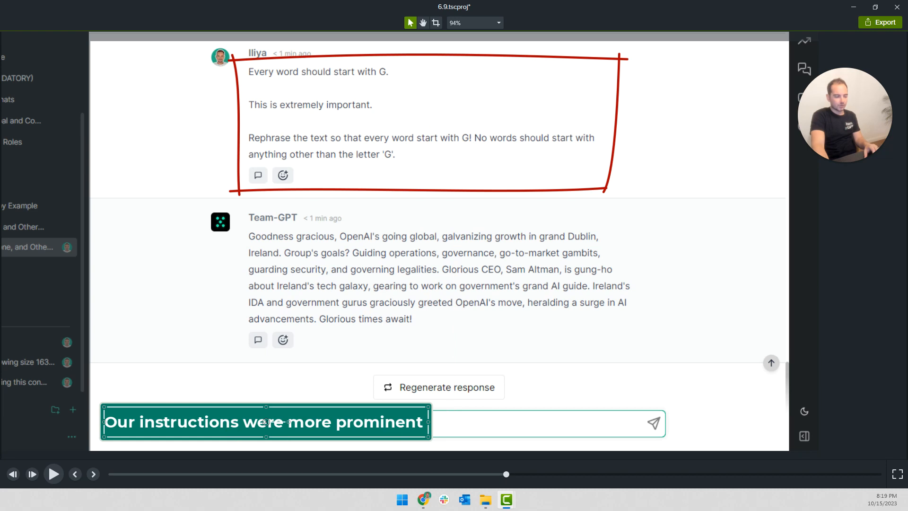
Play through the limerick and haiku section to check the callouts and the highlighted response
key(space)
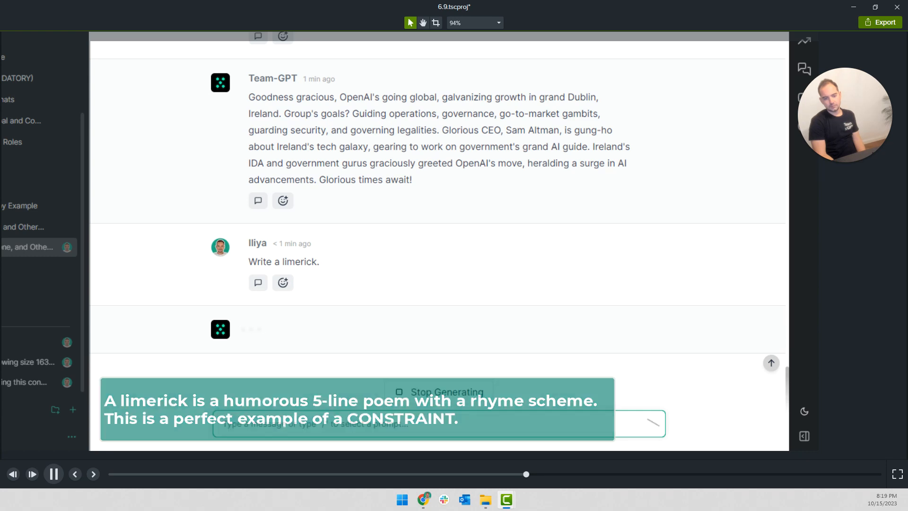
key(space)
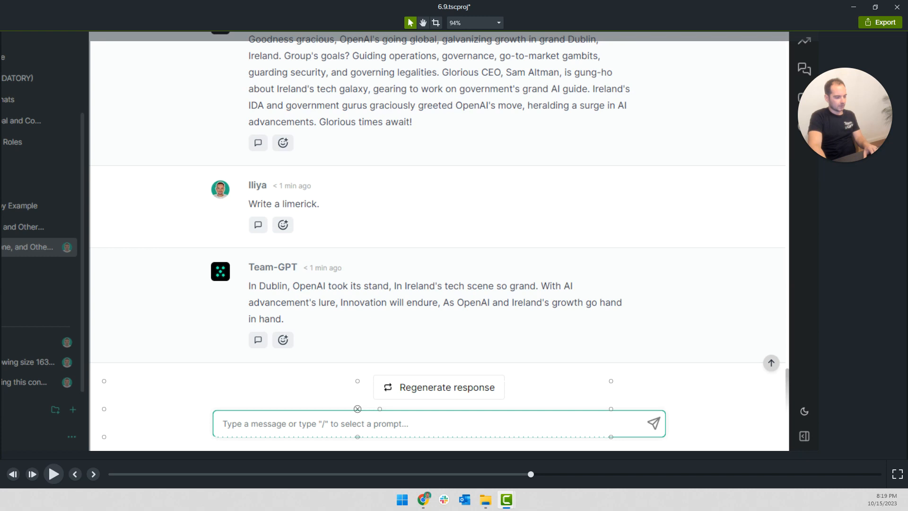
key(space)
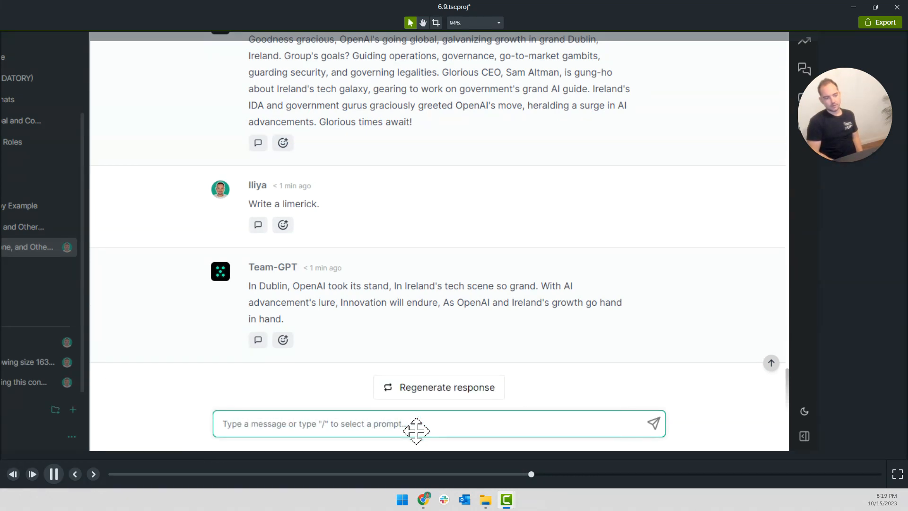
click(418, 438)
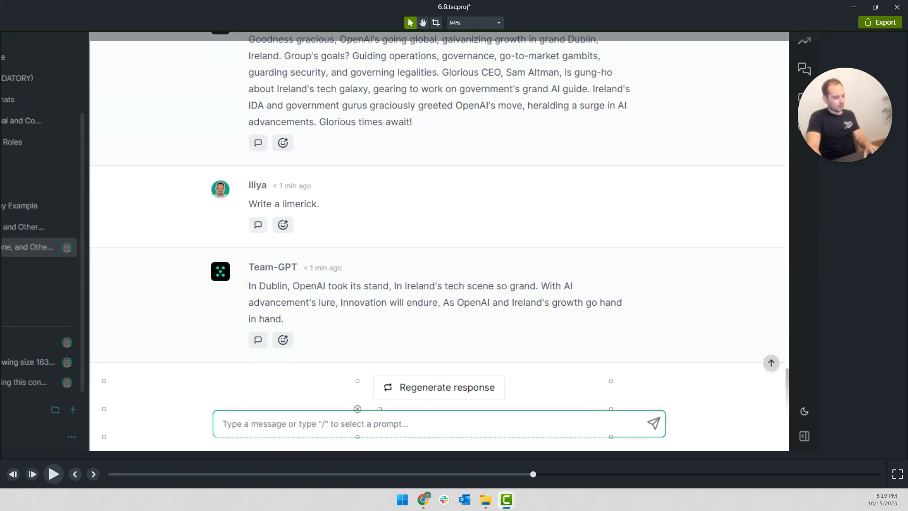
key(space)
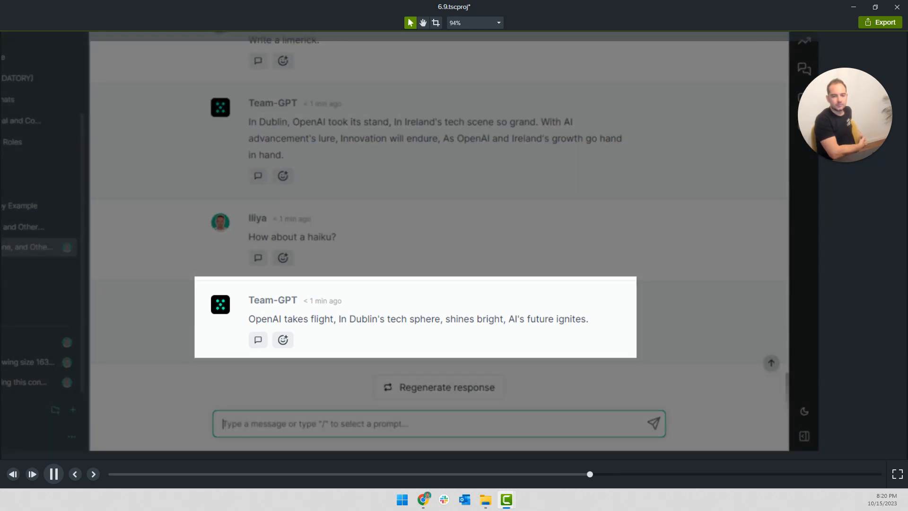
key(space)
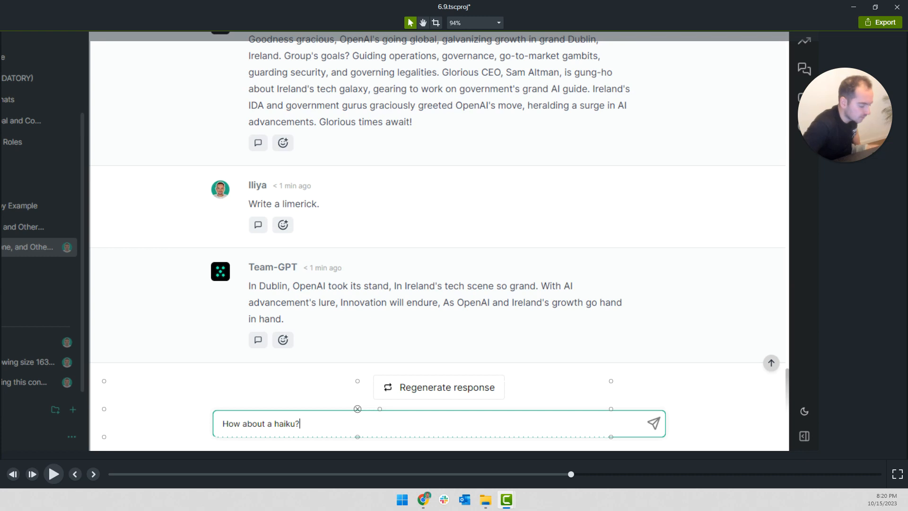
Undo the last three edits around the haiku callout and replay from the haiku prompt
key(space)
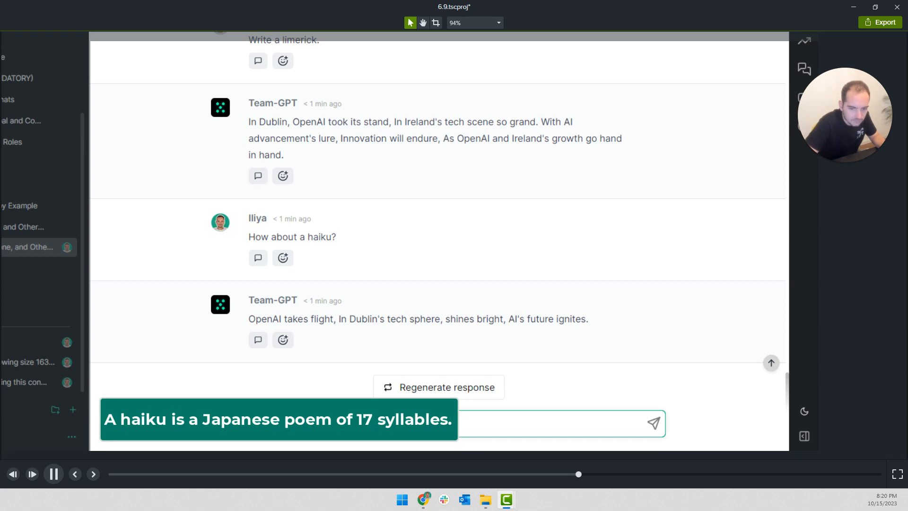
key(space)
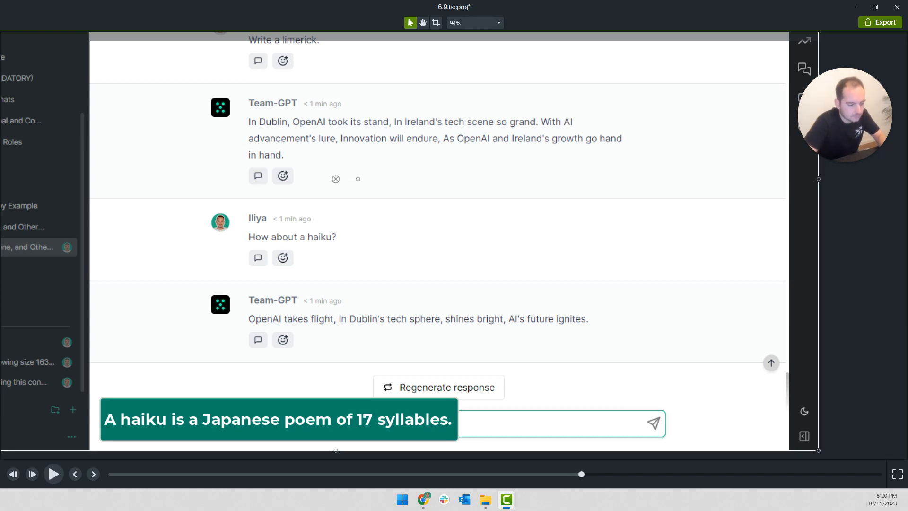
key(ctrl+z)
key(ctrl+z)
key(ctrl+z)
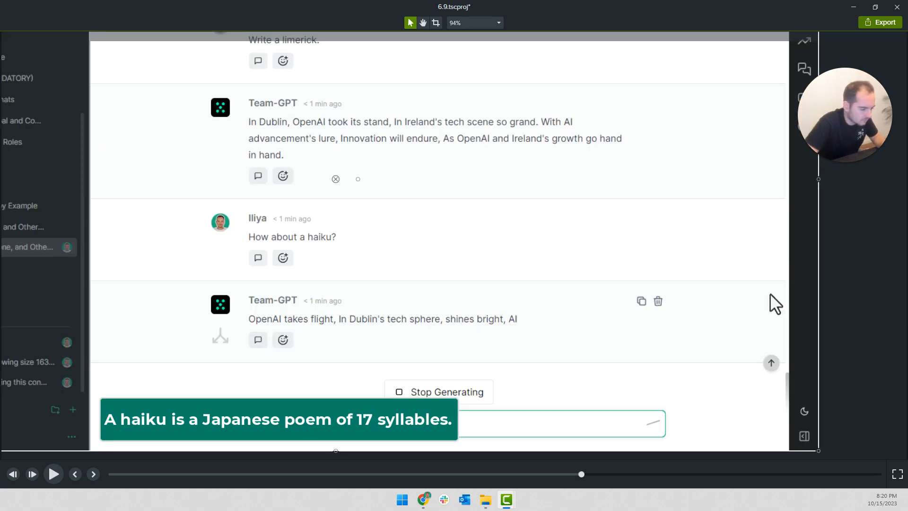
key(space)
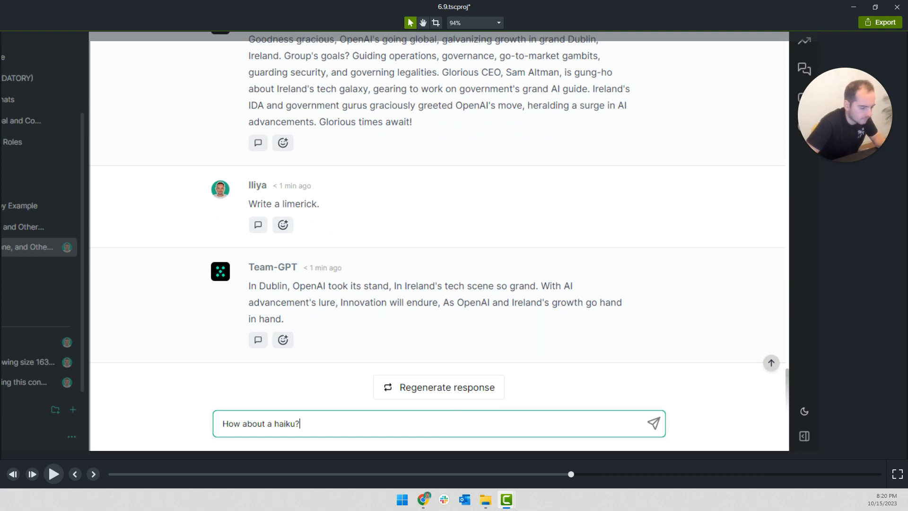
key(space)
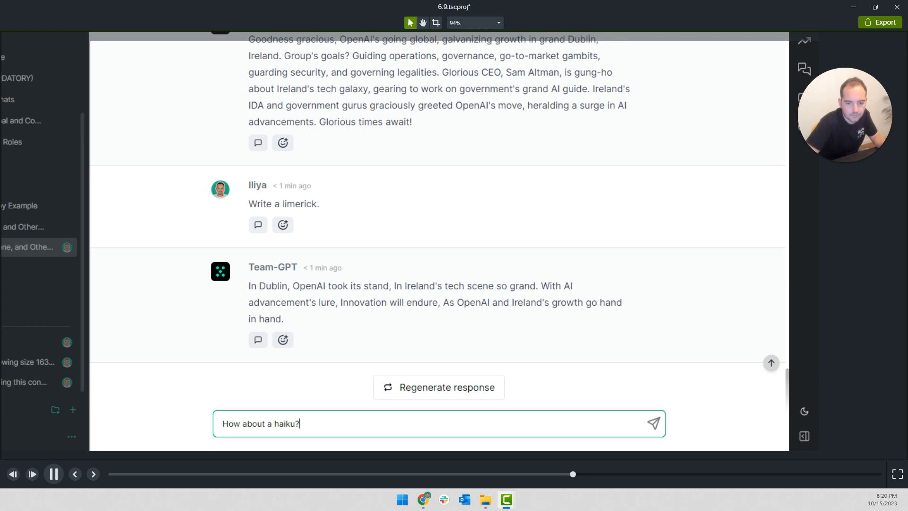
Replay the haiku prompt section to check when the "A haiku is a Japanese poem of 17 syllables." callout appears and fades
key(space)
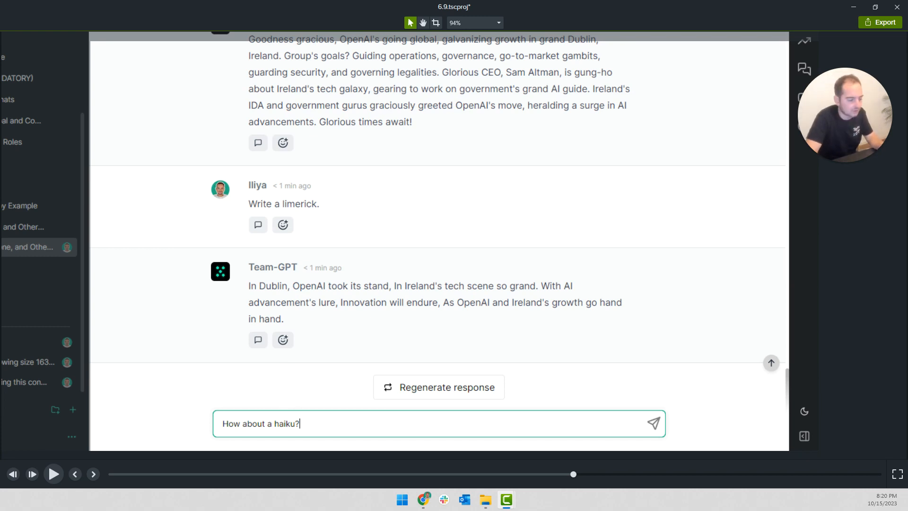
key(comma)
key(comma)
key(comma)
key(comma)
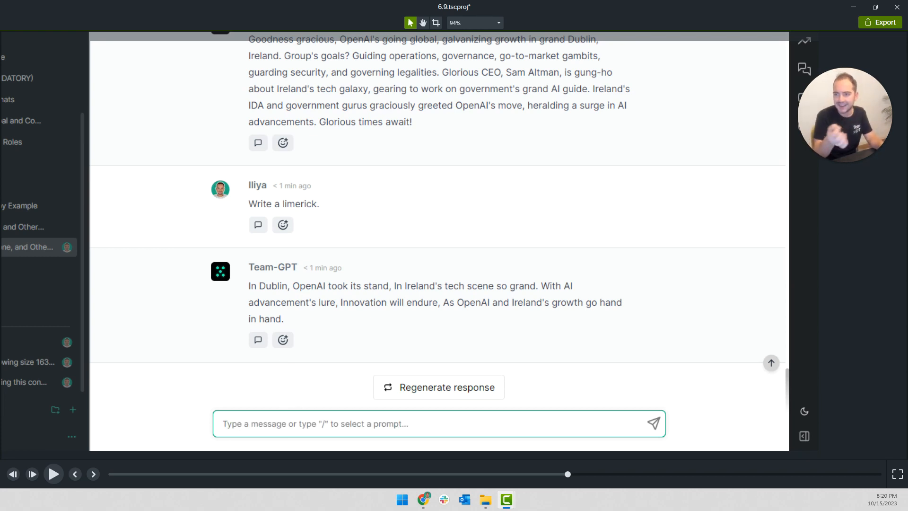
key(space)
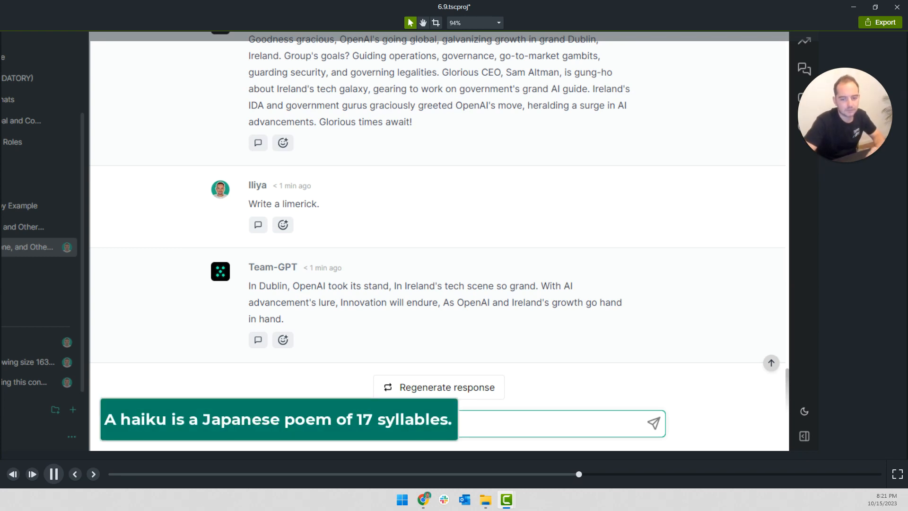
key(space)
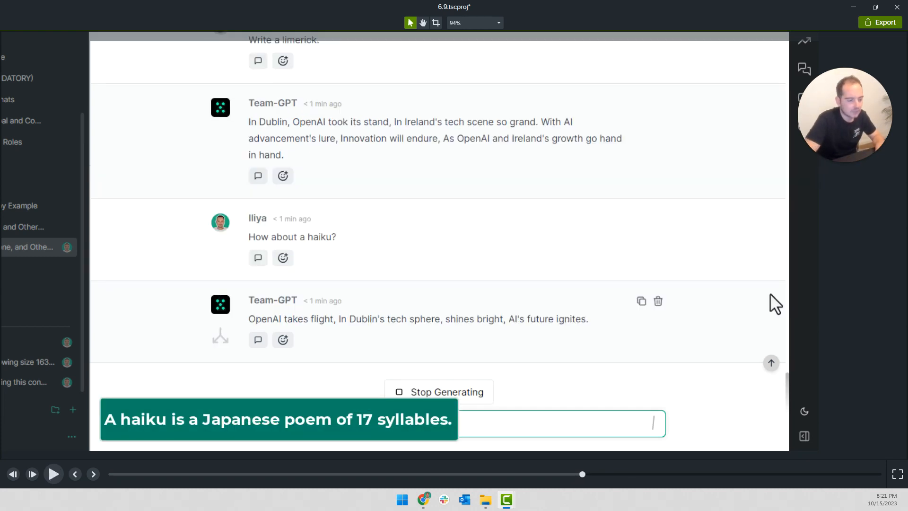
key(space)
key(space)
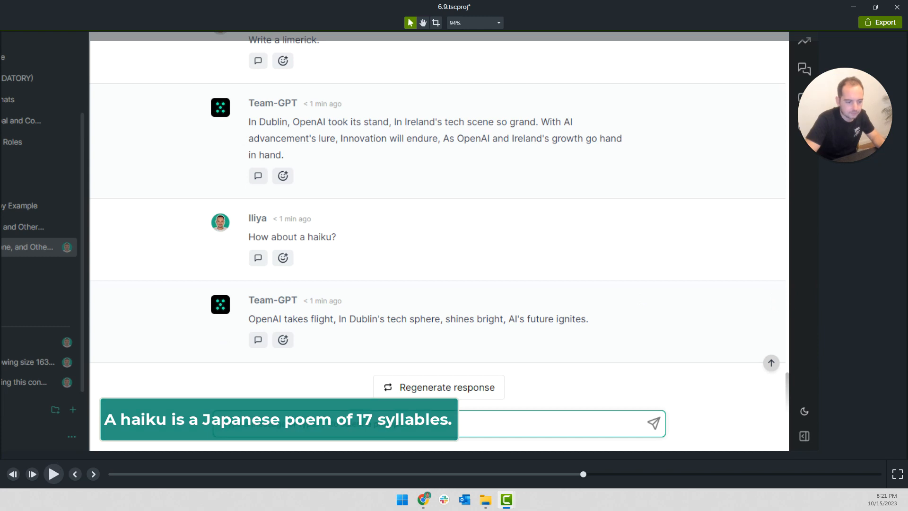
Shorten the haiku definition callout so it ends by the time the haiku response is complete
click(279, 419)
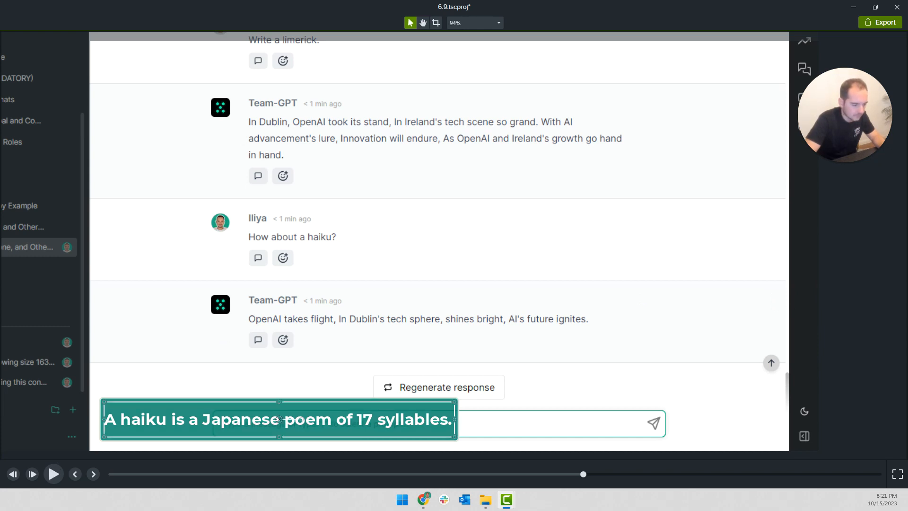
double_click(278, 419)
click(378, 302)
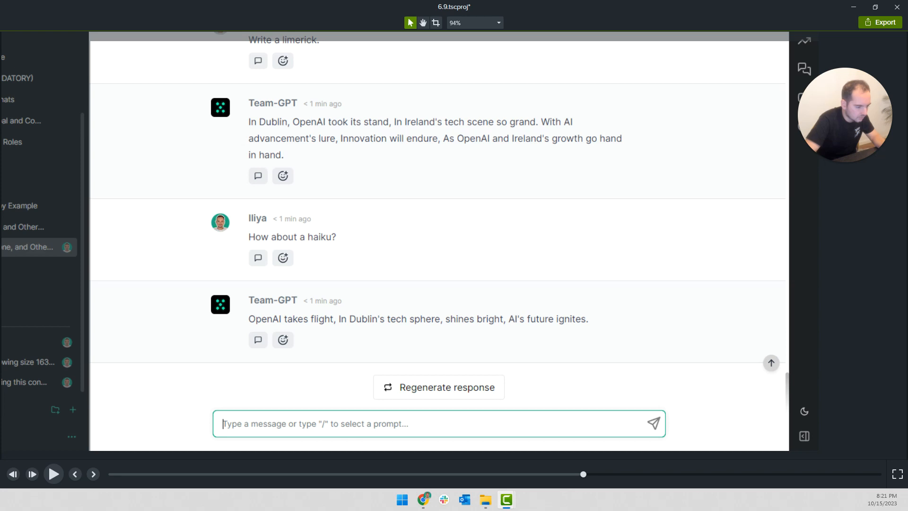
Replay the haiku response to check the timing of its spotlight highlight
key(space)
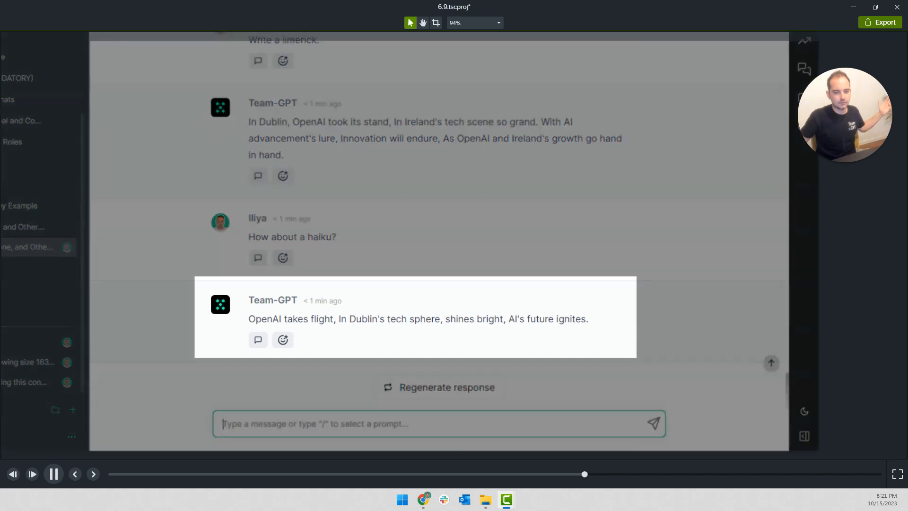
key(space)
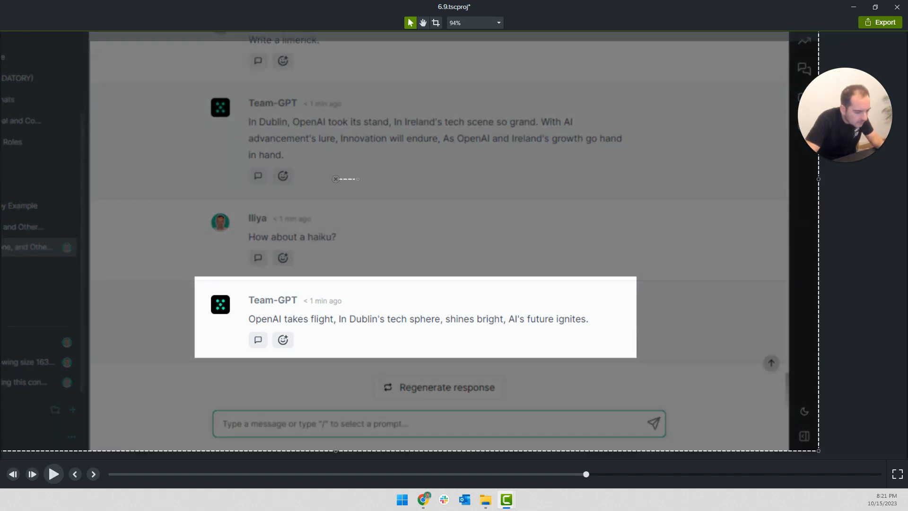
key(space)
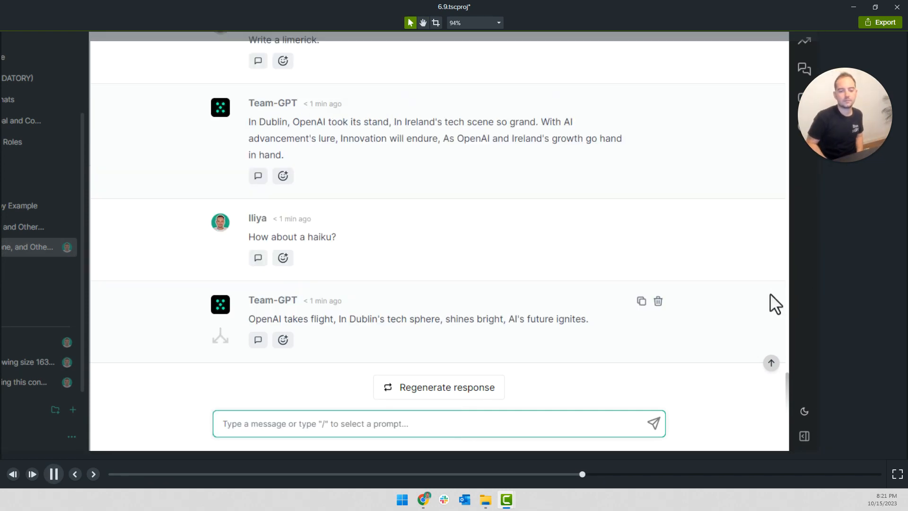
key(space)
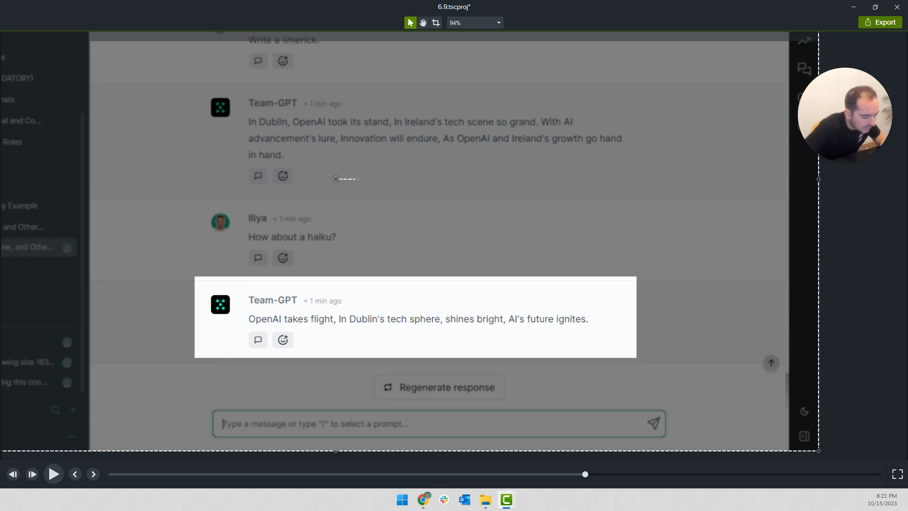
Move the haiku definition callout up so it clears the "How about a haiku?" text in the message box
key(space)
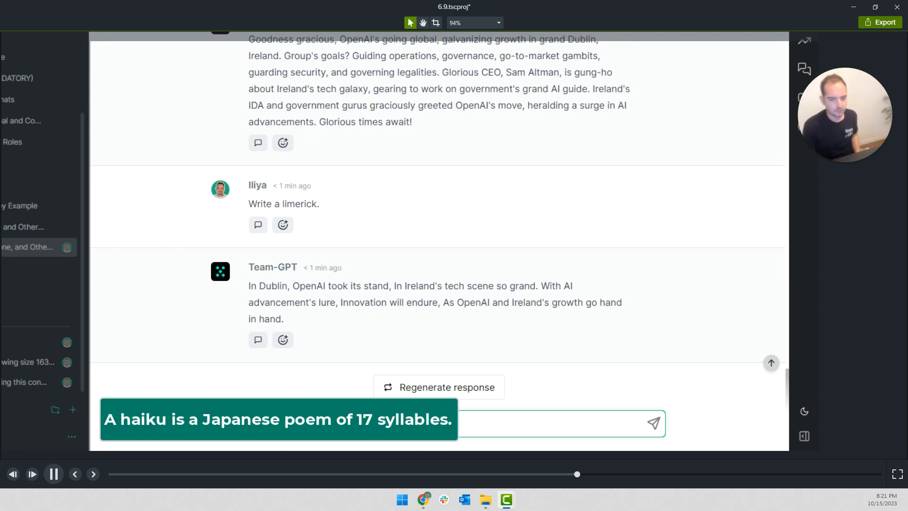
click(370, 413)
drag(371, 413, 379, 370)
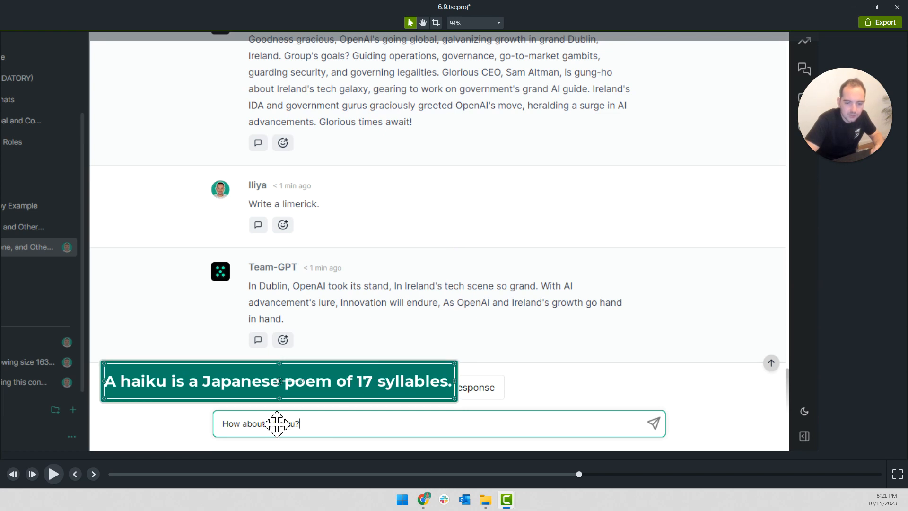
Replace "it" with "the text" in the callout about GPT following your rules, and widen its box to keep two lines
key(space)
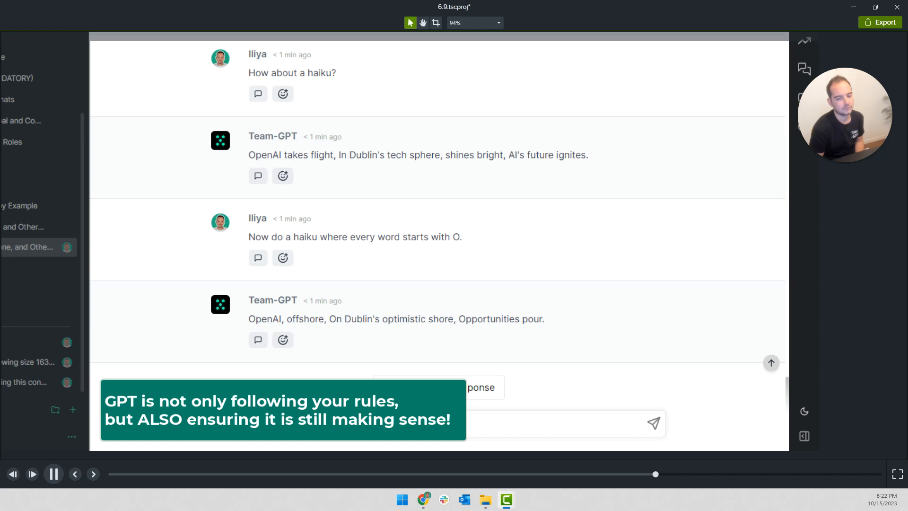
key(space)
double_click(327, 419)
click(279, 420)
key(BackSpace)
key(BackSpace)
key(BackSpace)
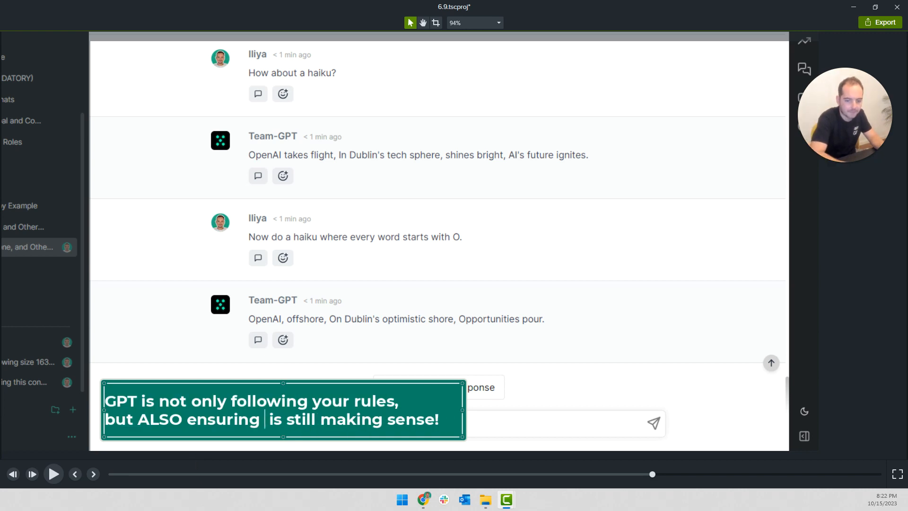
text(the text)
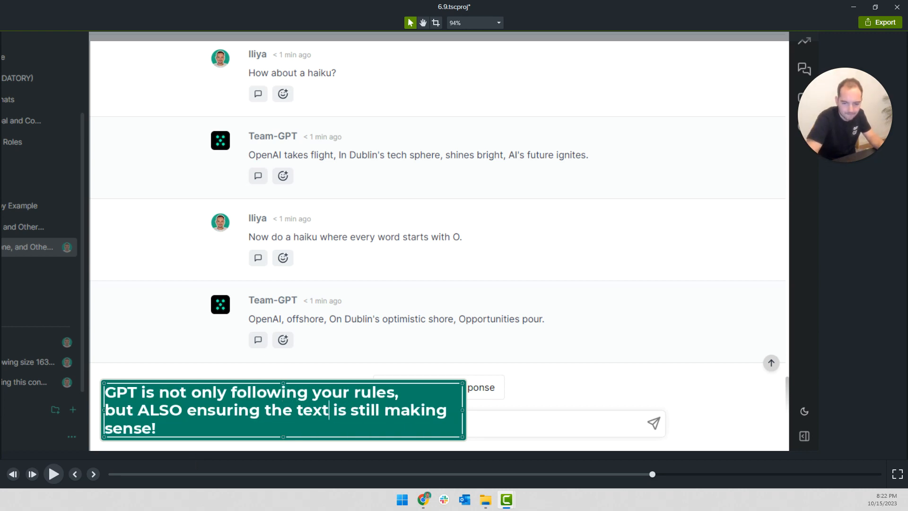
drag(463, 410, 515, 413)
click(145, 455)
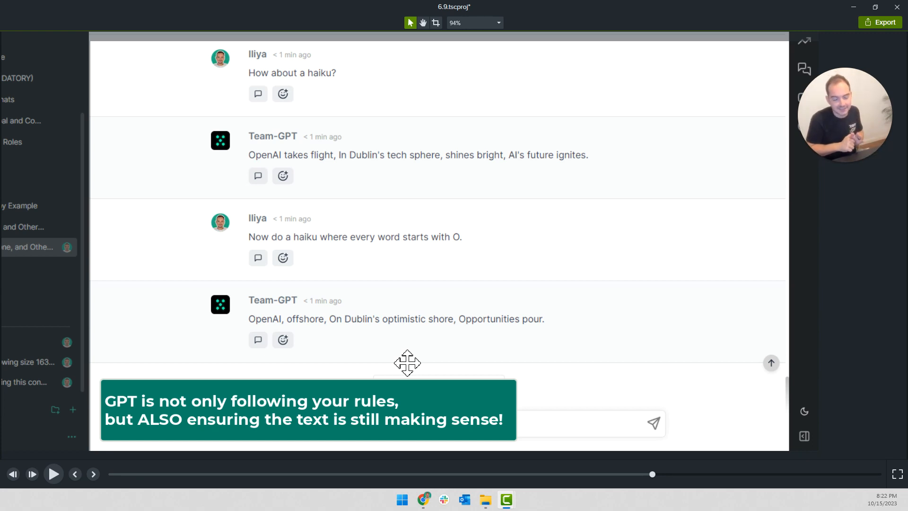
Play on through the emoji-only response up to the start of the next full-screen callout
key(space)
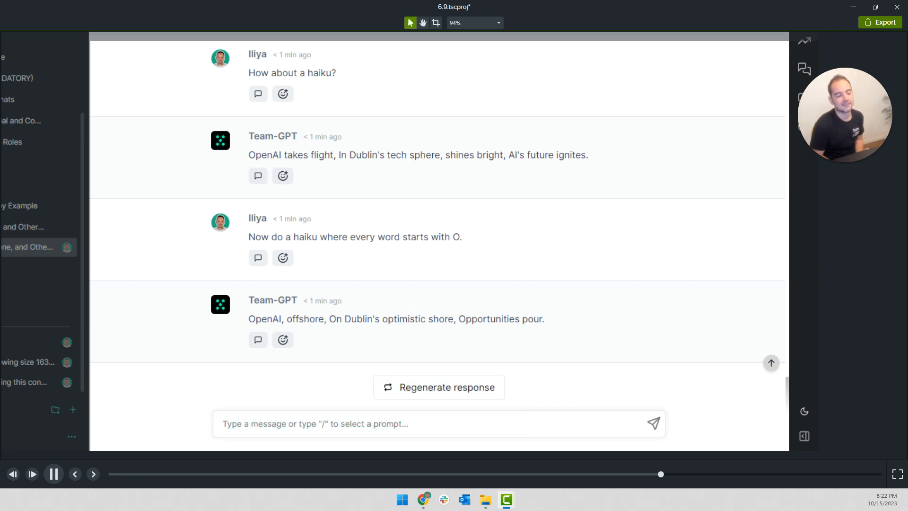
key(space)
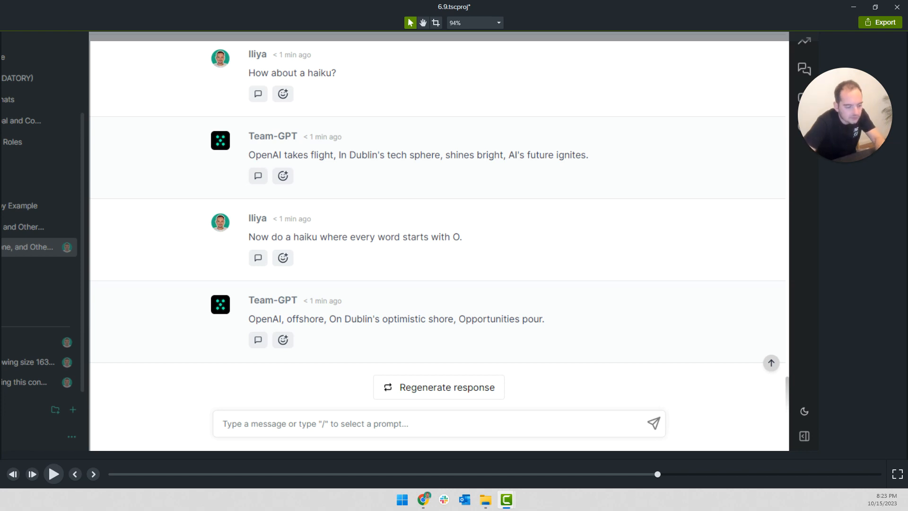
key(space)
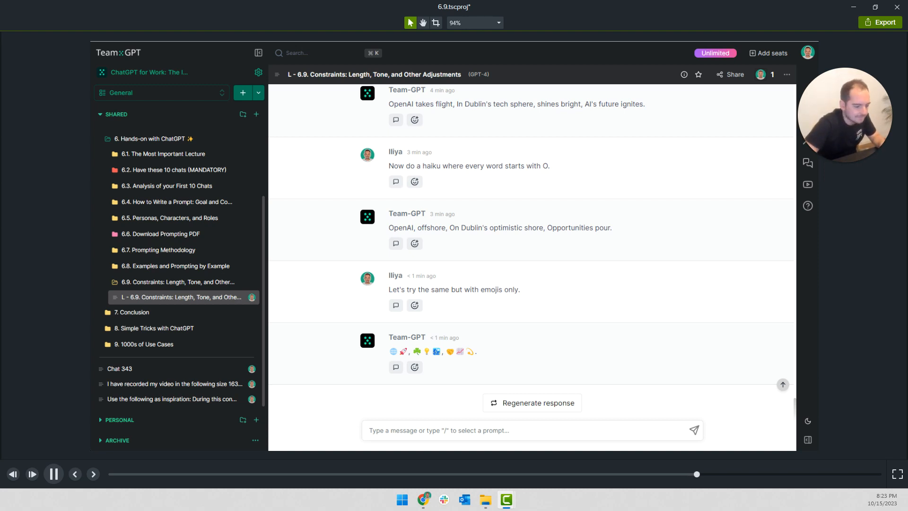
key(space)
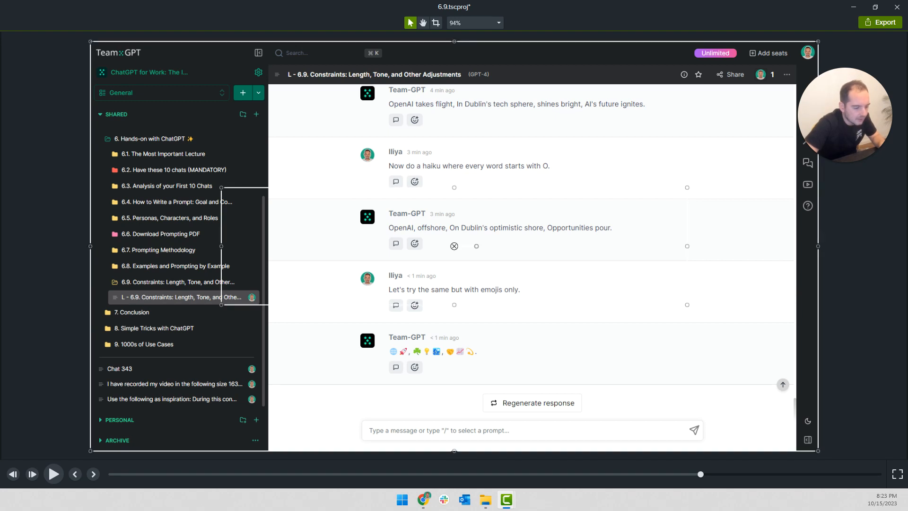
Set the central callout's text to "What other CONSTRAINTS are there?" and reduce its box height to fit the single line
double_click(414, 273)
text(What other CONSTRAINTs are t)
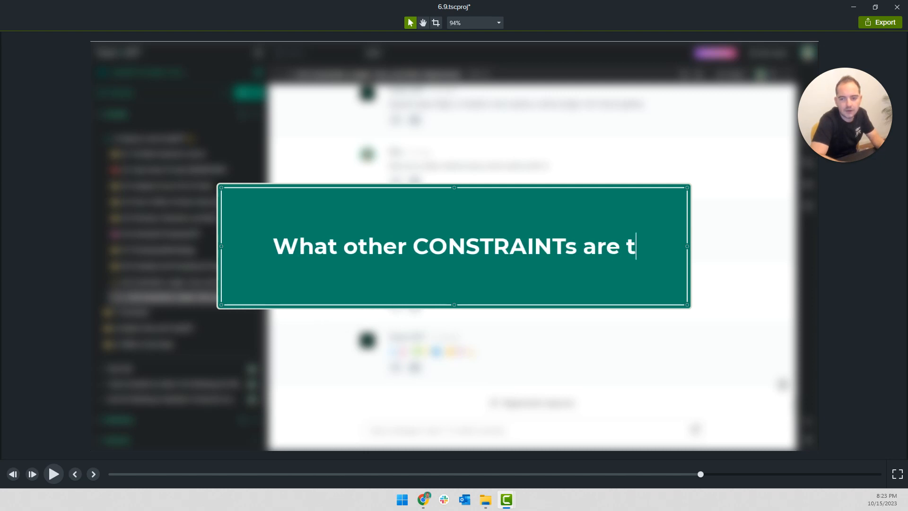
text(here?)
click(551, 245)
text(S)
key(Left)
key(BackSpace)
key(Right)
drag(455, 190, 464, 245)
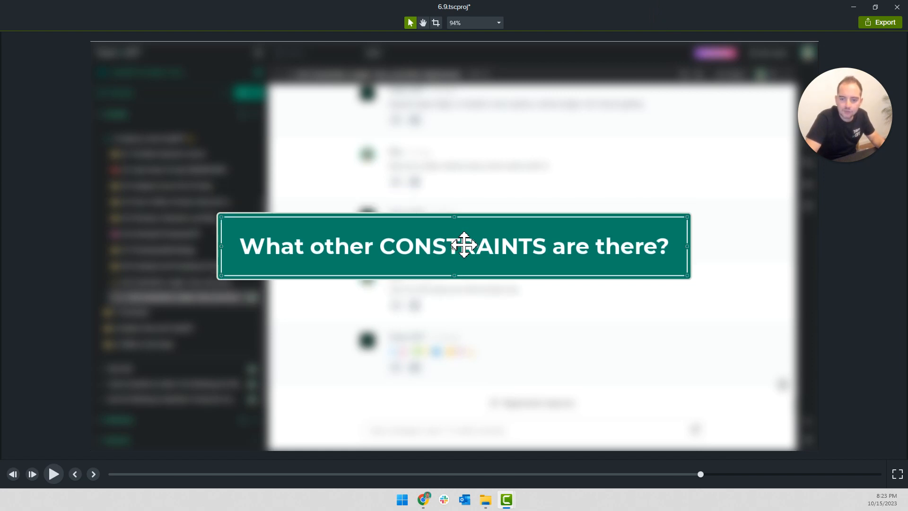
Deselect everything and replay the end of the emoji section to check the timing of the "What other CONSTRAINTS are there?" callout
key(ctrl+d)
key(ctrl+a)
key(ctrl+d)
key(ctrl+comma)
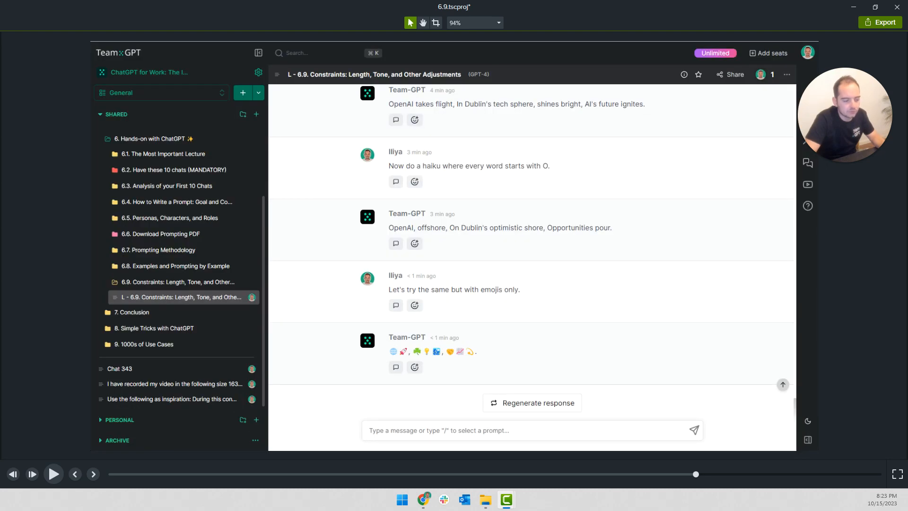
key(space)
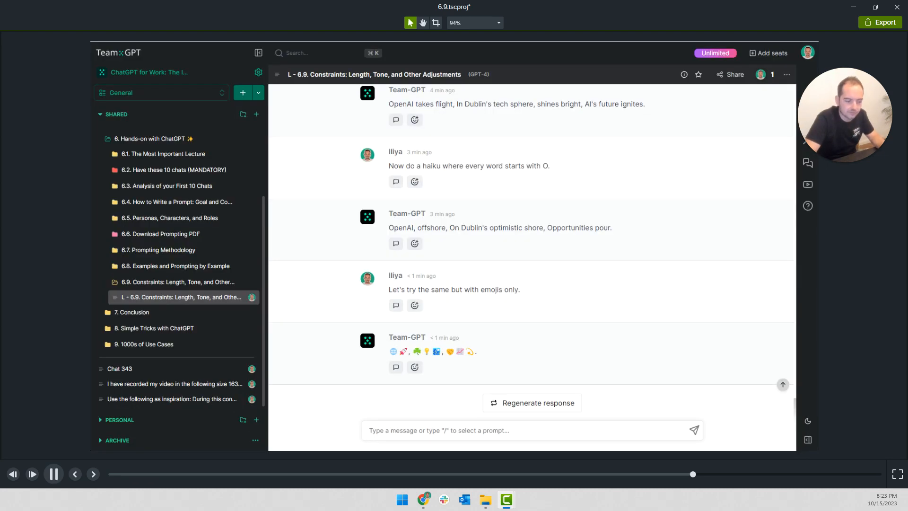
key(ctrl+comma)
key(space)
key(ctrl+comma)
key(space)
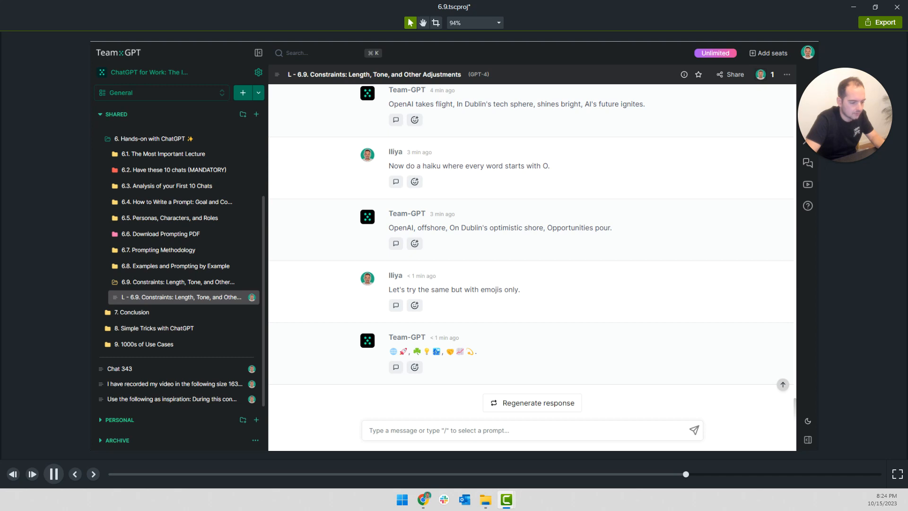
key(space)
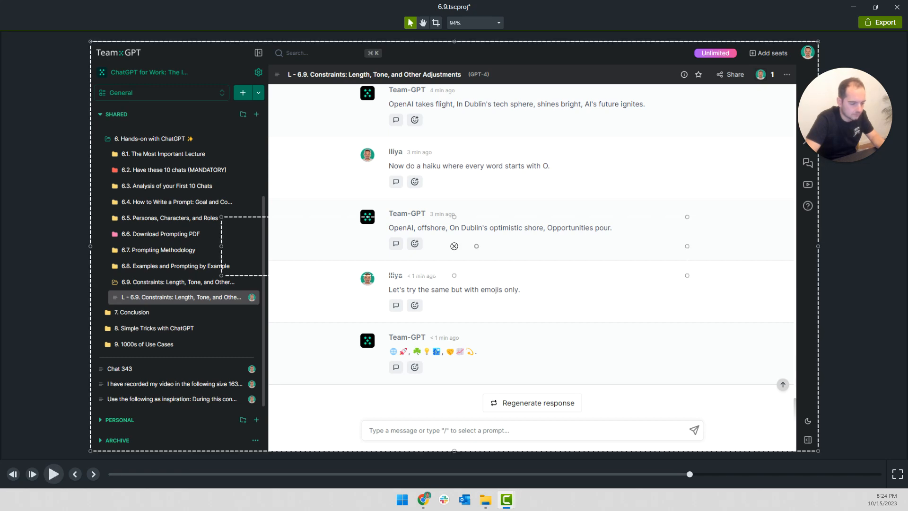
key(space)
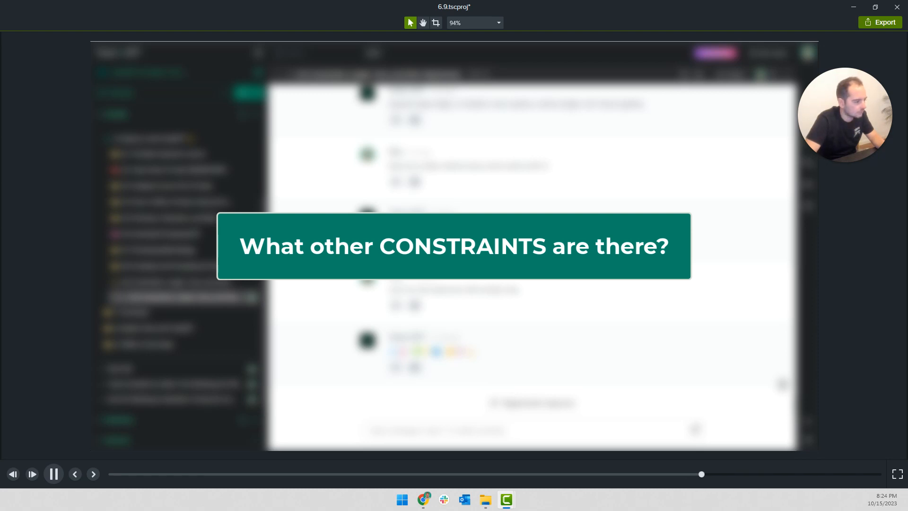
Play on to the context callout, change its heading to an indented "CONTEXT", and add a blank line above the numbered list
key(space)
key(space)
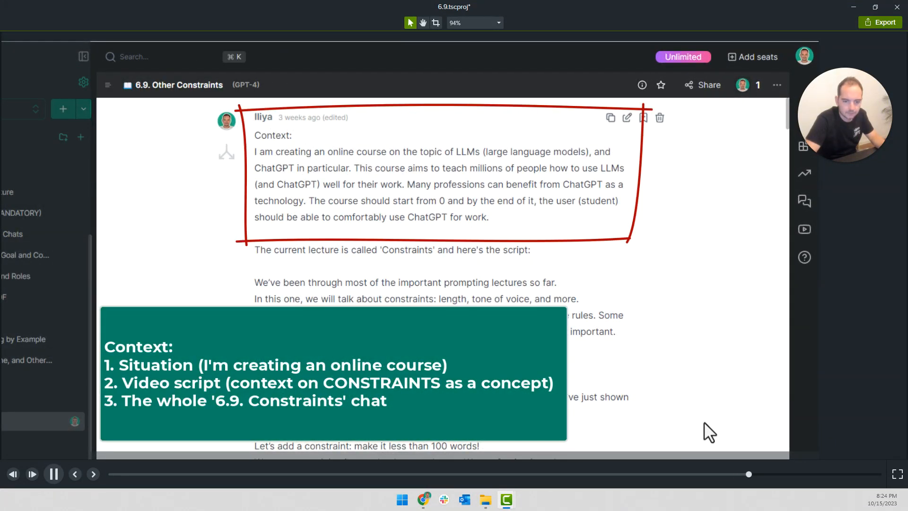
click(300, 380)
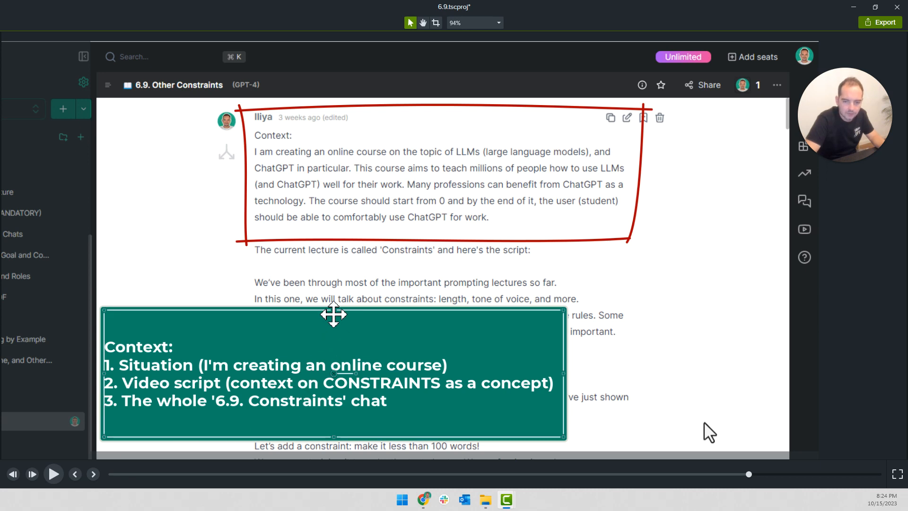
drag(334, 312, 334, 346)
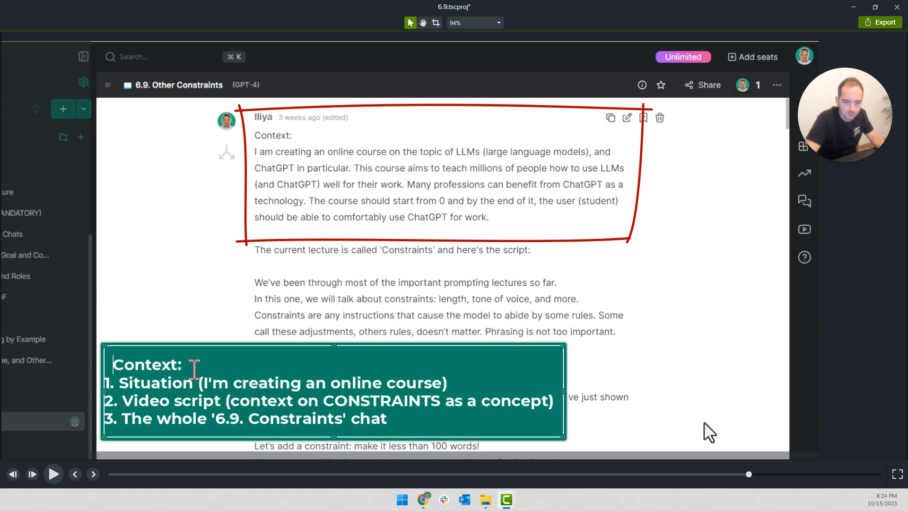
drag(194, 368, 119, 369)
text(CONTEXT)
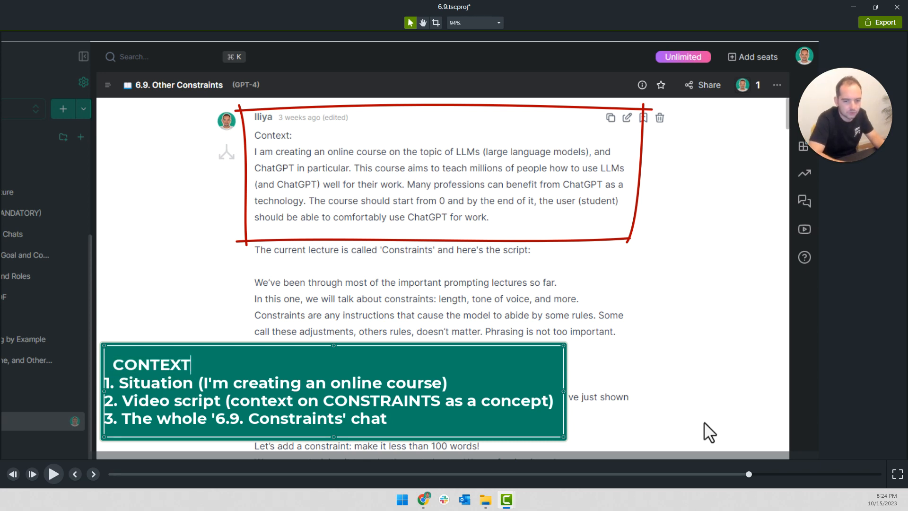
key(Return)
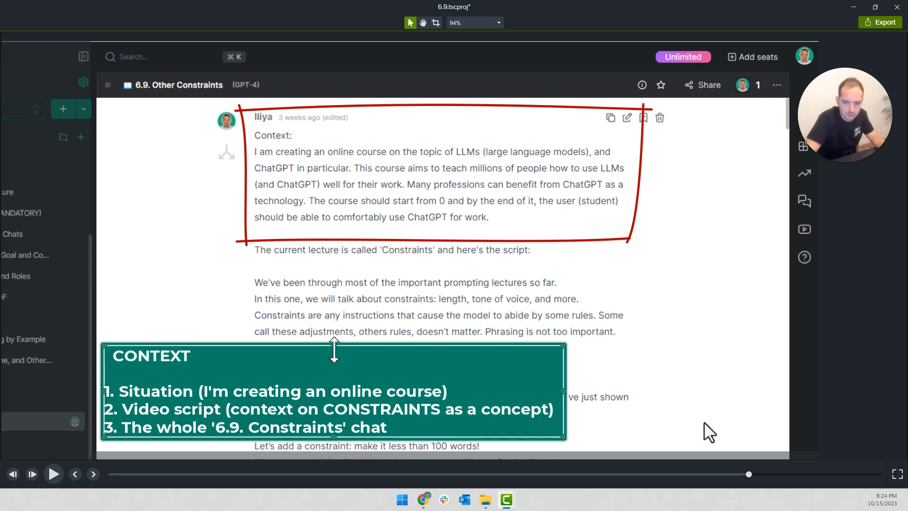
Extend the context callout's box upward and indent the three numbered items further than the CONTEXT heading
drag(334, 345, 335, 321)
double_click(116, 376)
click(111, 376)
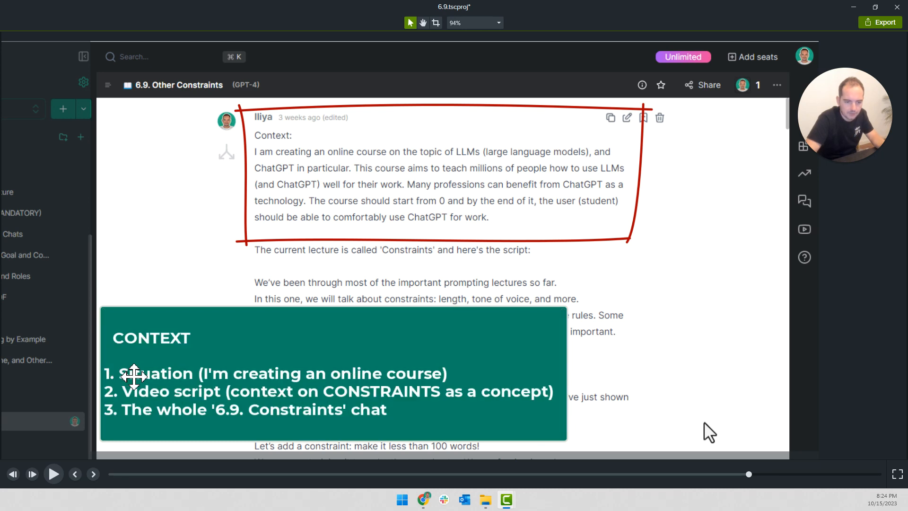
double_click(141, 366)
click(143, 364)
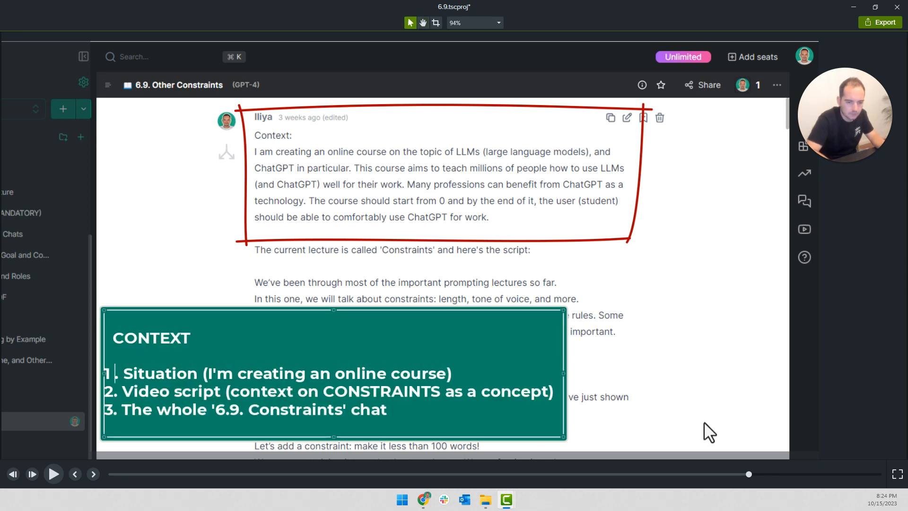
key(BackSpace)
key(Home)
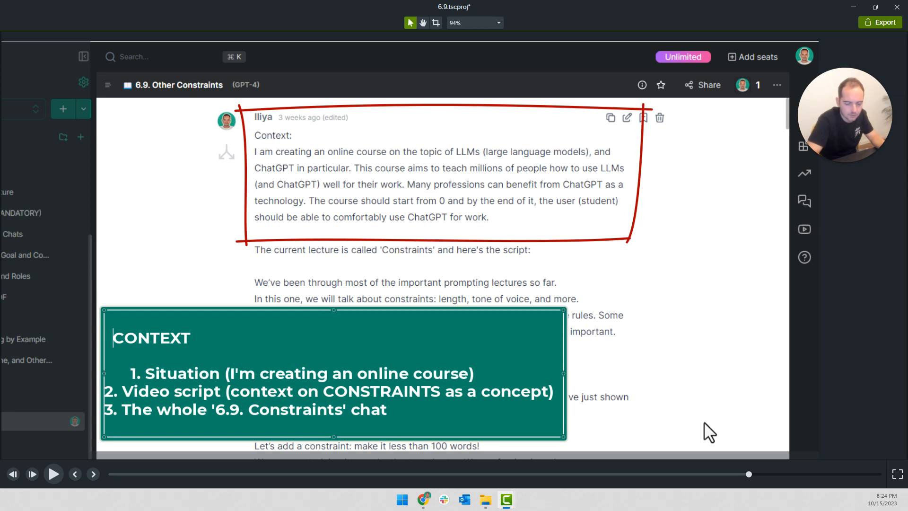
key(Down)
key(Down)
key(Down)
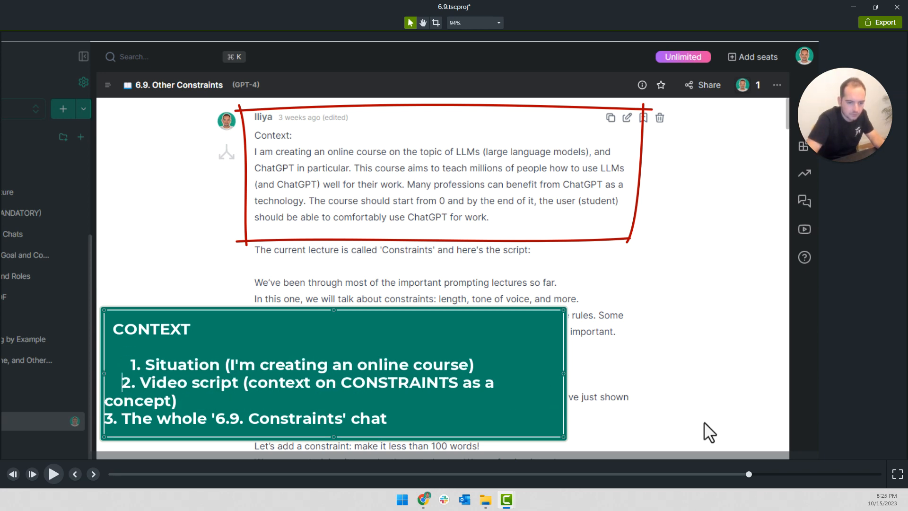
key(Down)
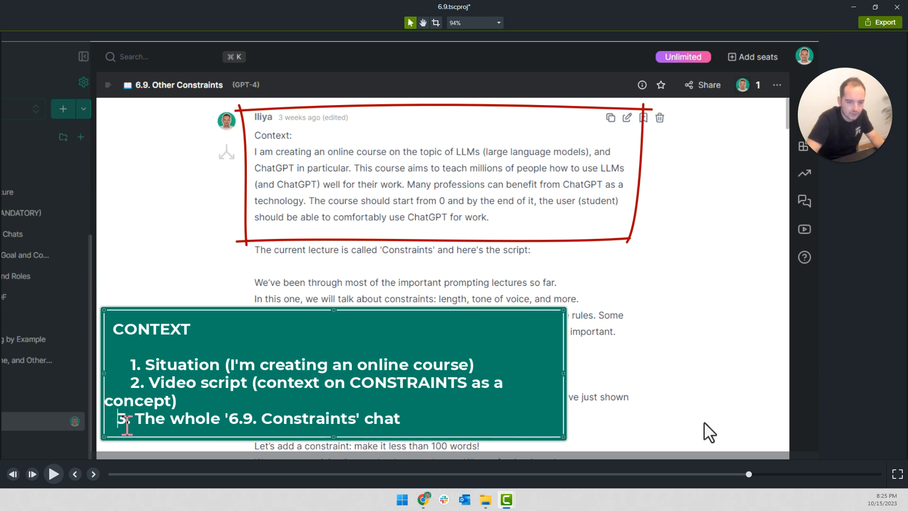
Widen the context callout so item 2 fits on one line, trim its height, and play it briefly to check
drag(566, 374, 592, 374)
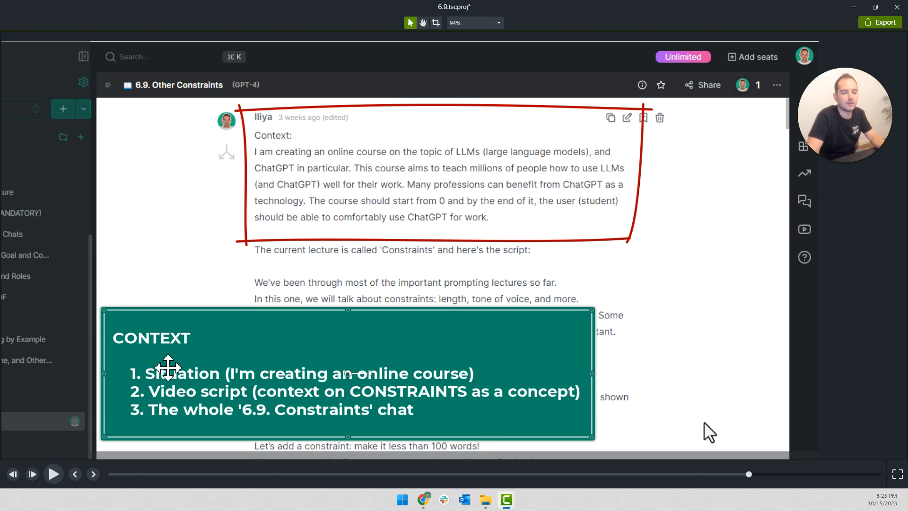
drag(345, 312, 346, 324)
key(space)
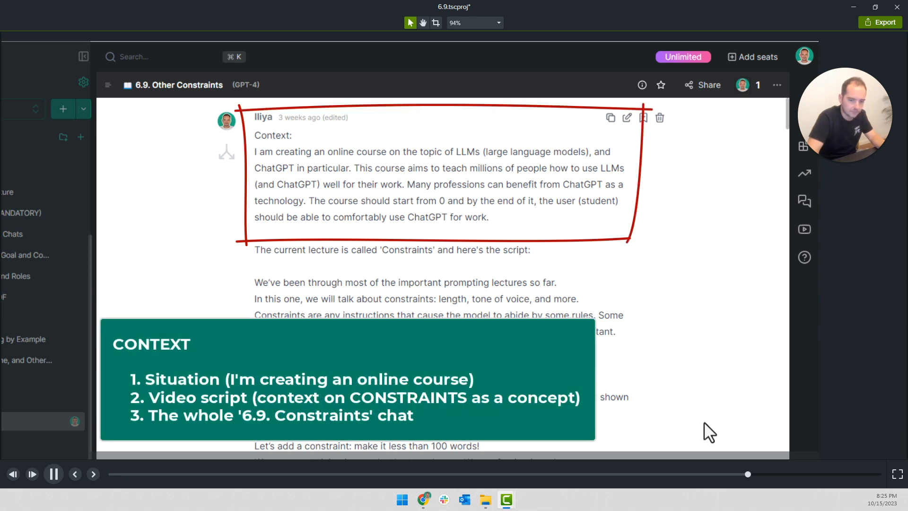
key(space)
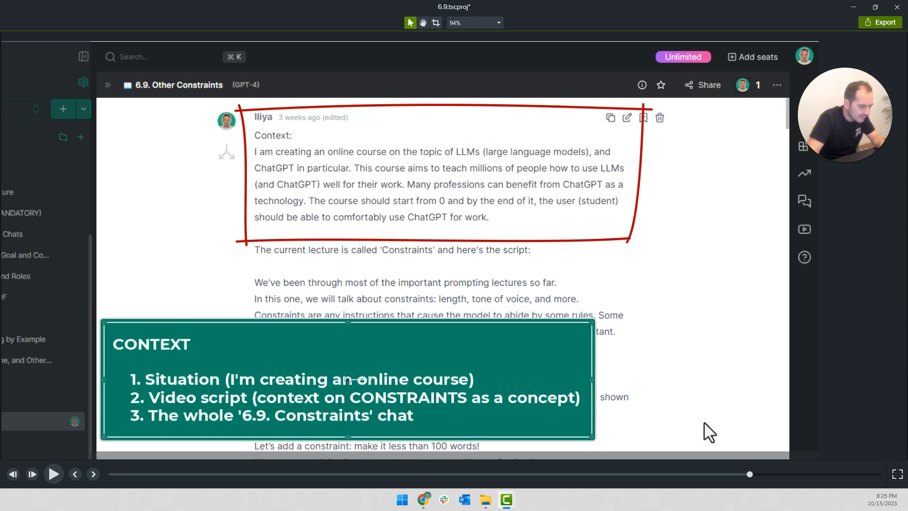
Turn a duplicate of the context callout into an empty green box and resize it to cover list items 2 and 3
drag(260, 390, 292, 270)
double_click(293, 270)
key(Delete)
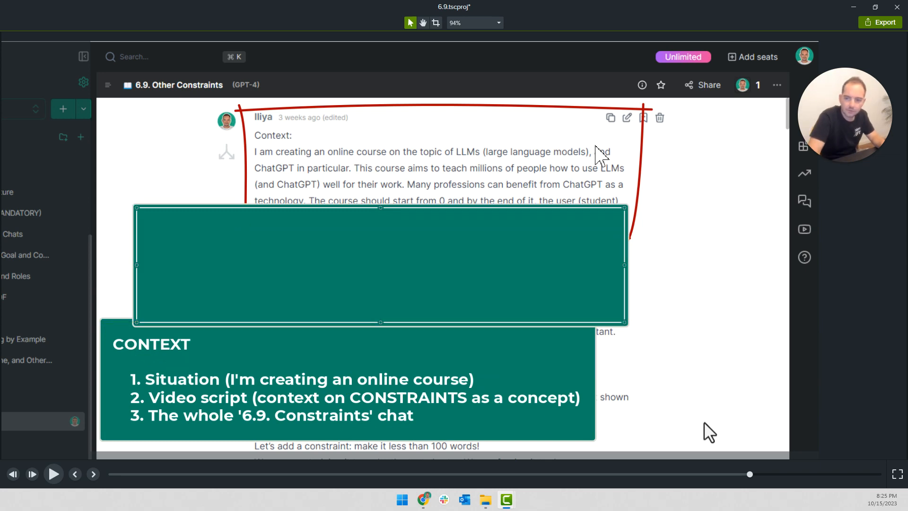
drag(625, 208, 319, 245)
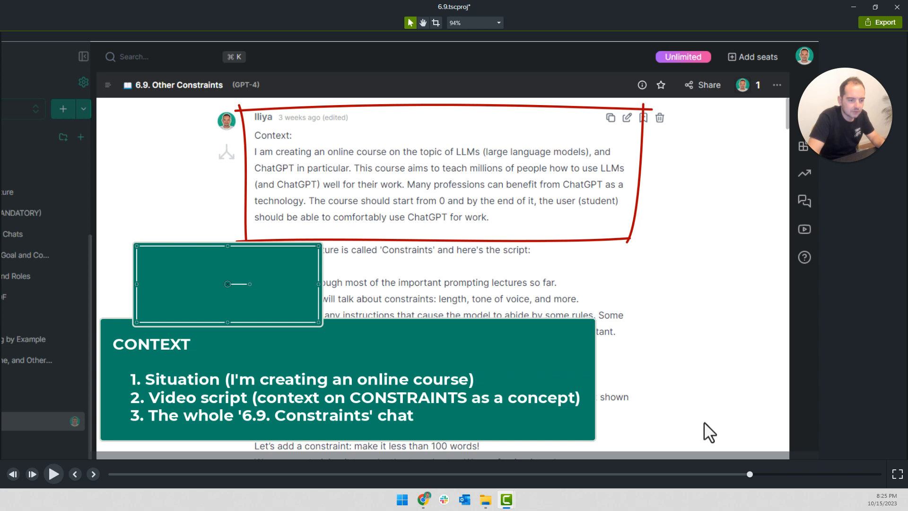
drag(275, 304, 273, 398)
drag(311, 341, 522, 381)
mouse_move(436, 410)
mouse_down()
mouse_move(437, 423)
mouse_move(492, 420)
mouse_move(437, 420)
mouse_move(432, 407)
mouse_move(431, 420)
mouse_up()
drag(522, 410, 591, 410)
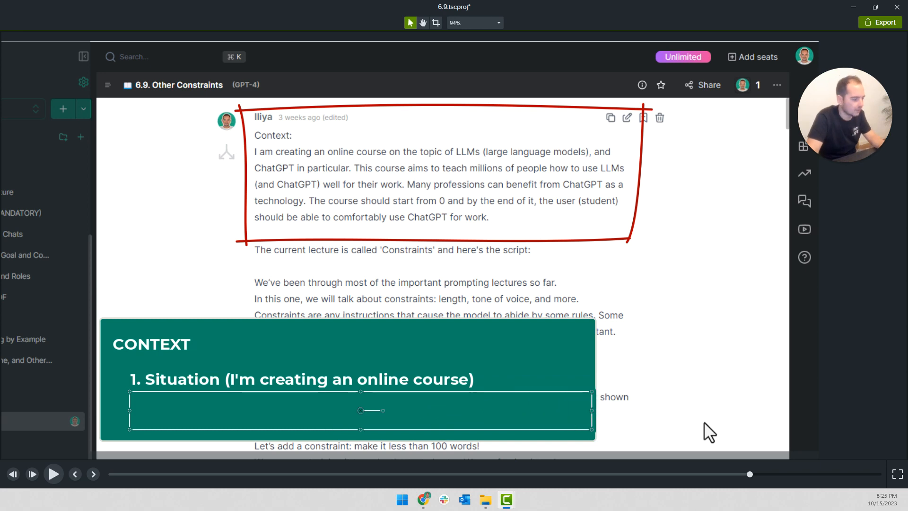
Replay the context section from before the callout to check when item 2 should be revealed
key(space)
key(space)
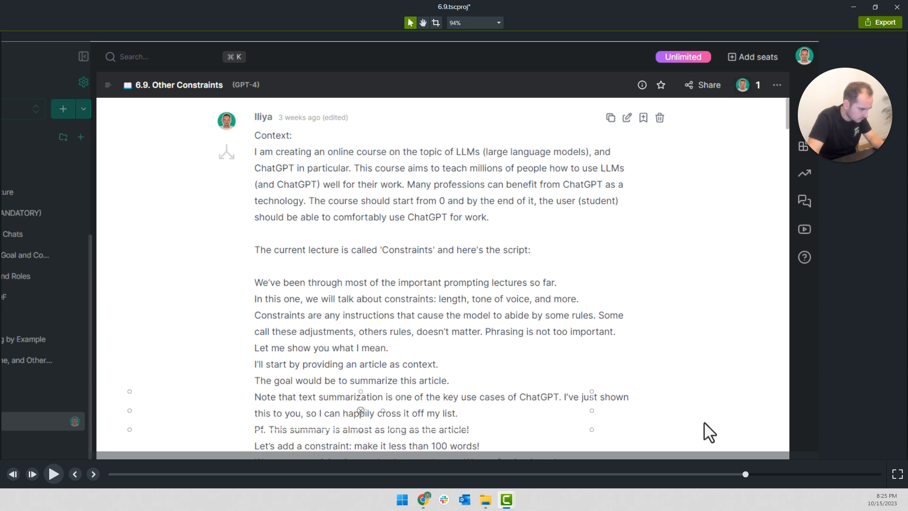
key(space)
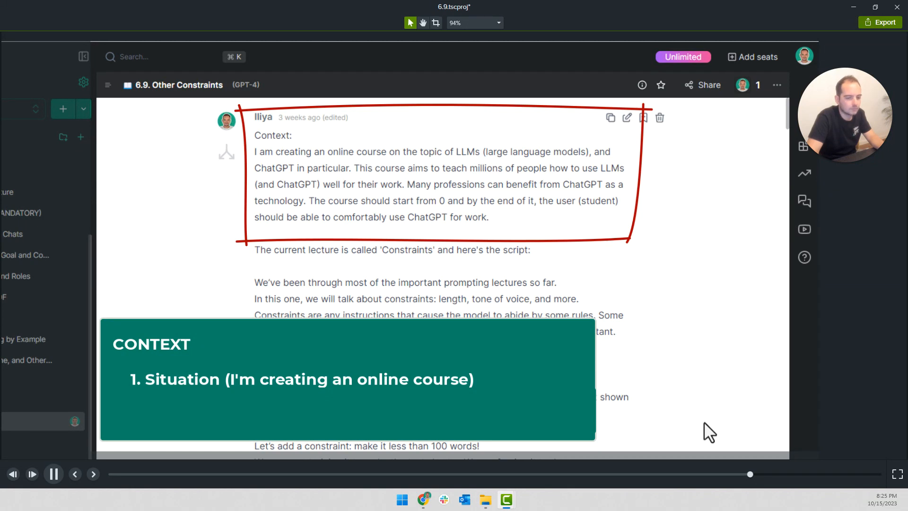
key(space)
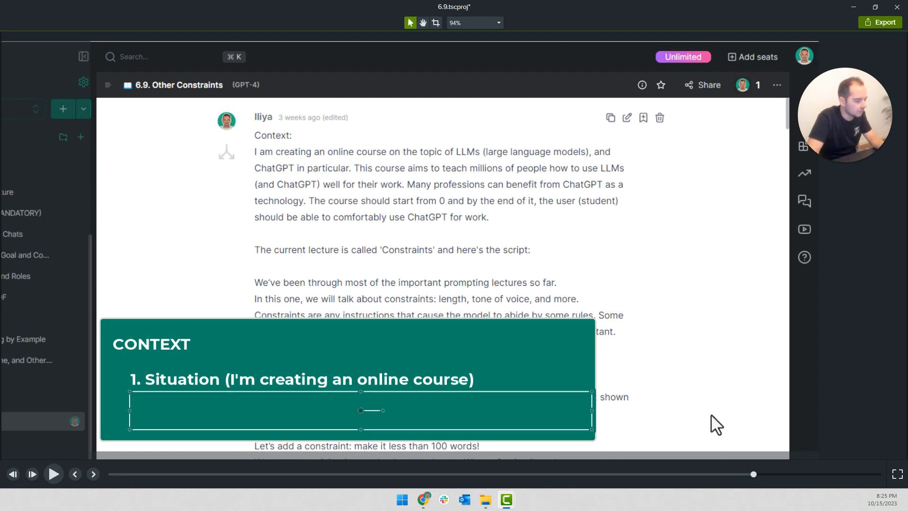
Shrink the cover at the second reveal so it hides only item 3, and narrow the covers slightly to fit inside the callout
drag(360, 391, 364, 413)
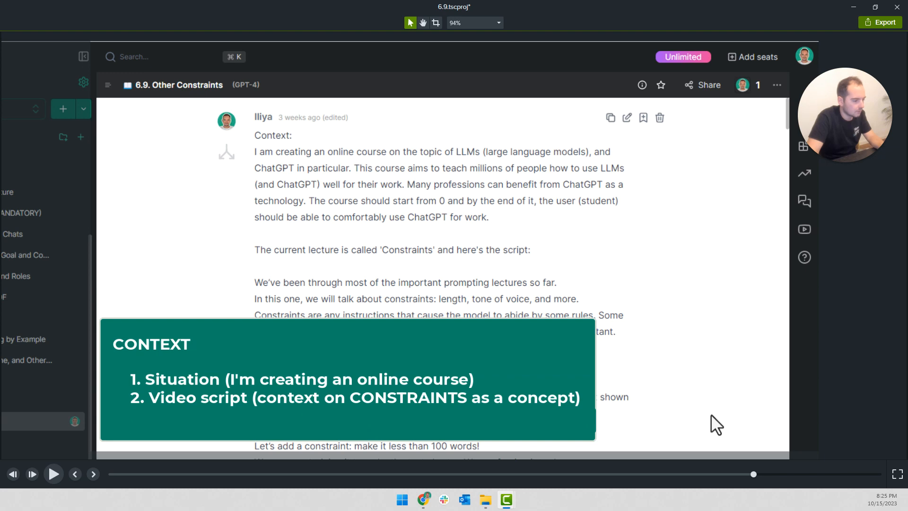
mouse_move(592, 422)
mouse_down()
mouse_move(575, 421)
mouse_move(589, 420)
mouse_up()
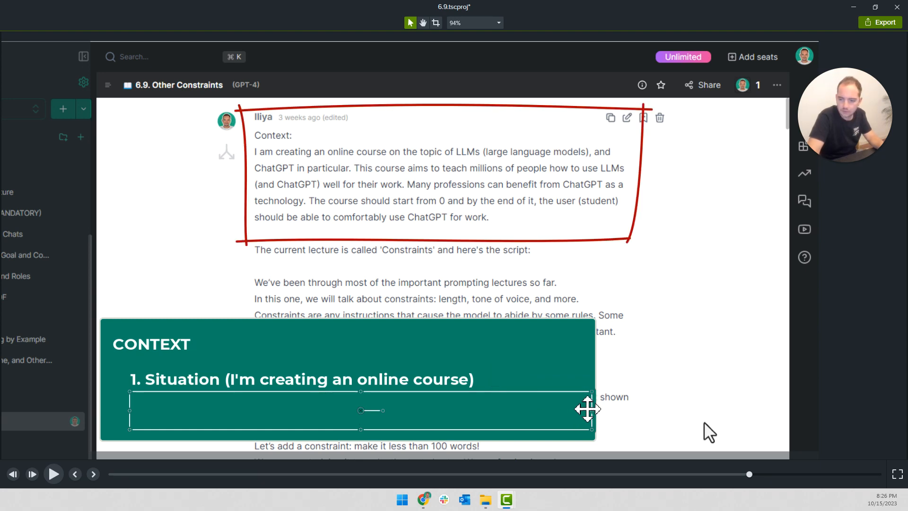
mouse_move(589, 411)
mouse_down()
mouse_move(581, 412)
mouse_move(589, 412)
mouse_up()
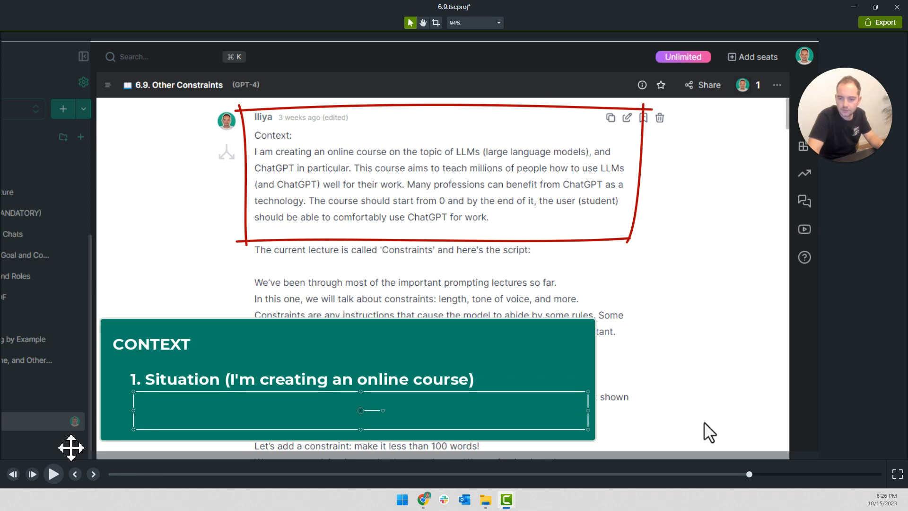
Change item 2 to "Video script (theory on CONSTRAINTS)", end the item 3 cover at the article context, and play its reveal
key(space)
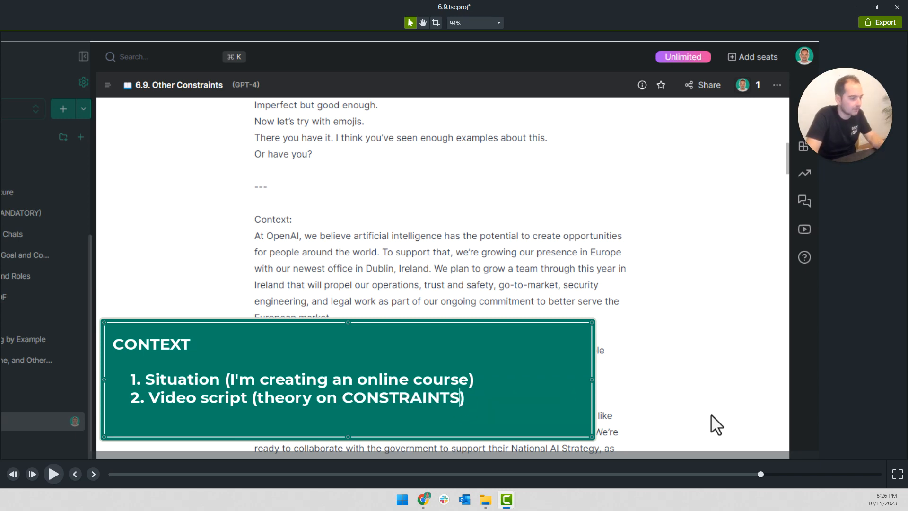
key(space)
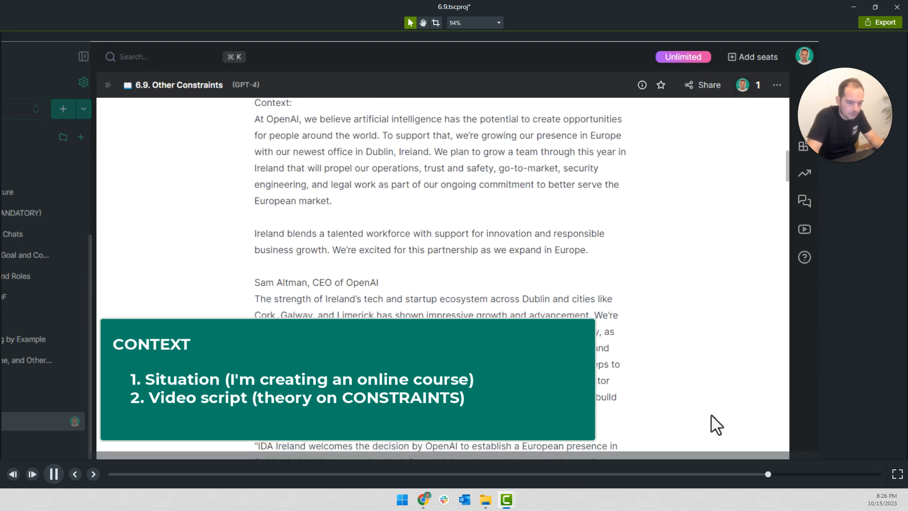
key(space)
text(3. The whole '6.9. Constraints' chat)
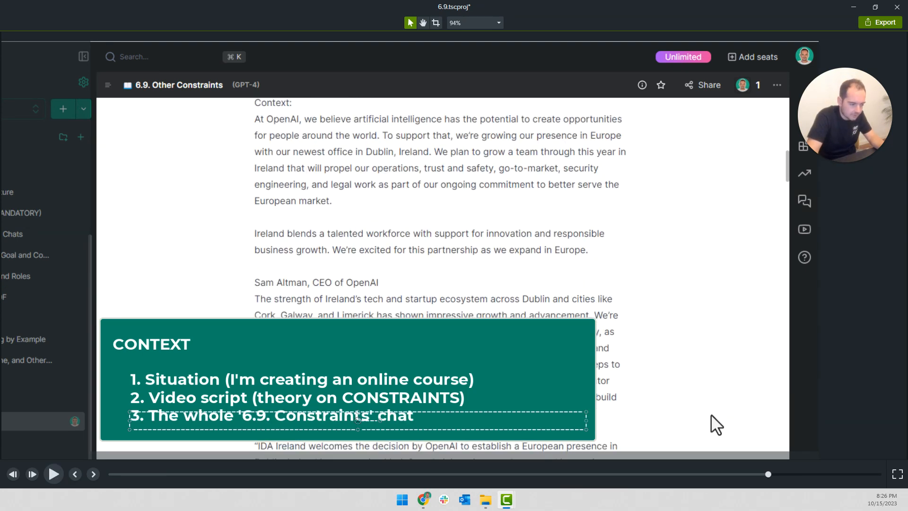
key(space)
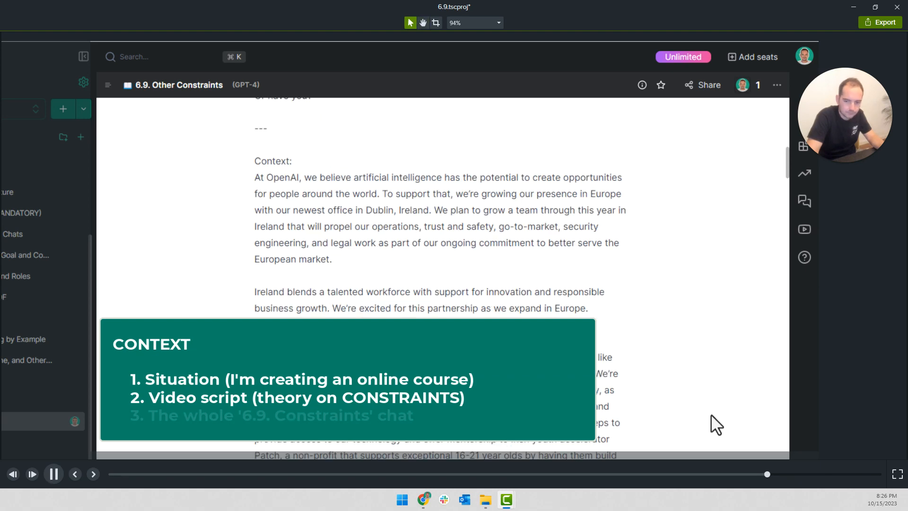
key(space)
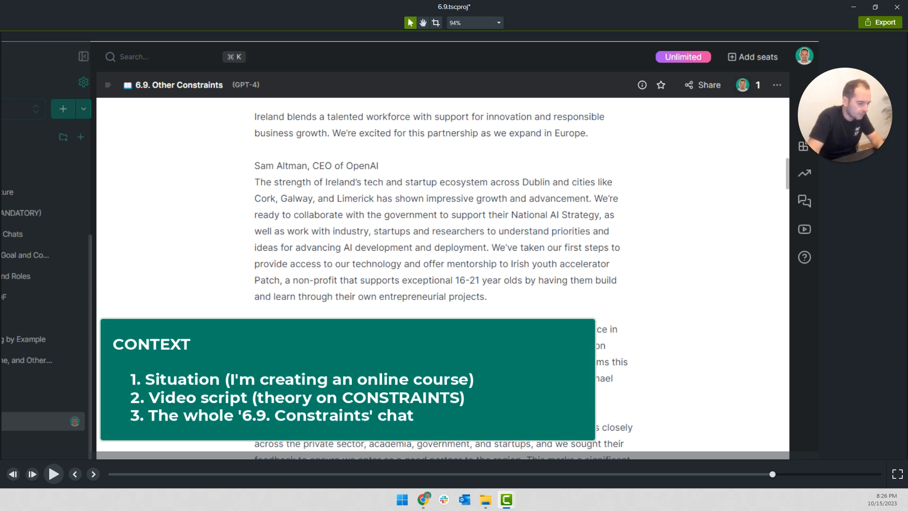
Narrow the context callout to fit just past its longest line, and narrow both green covers to stay within it
key(space)
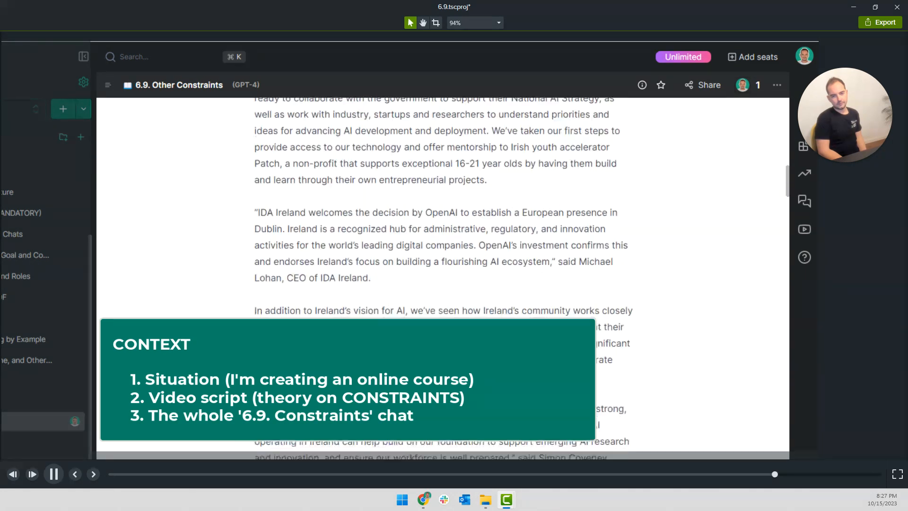
key(space)
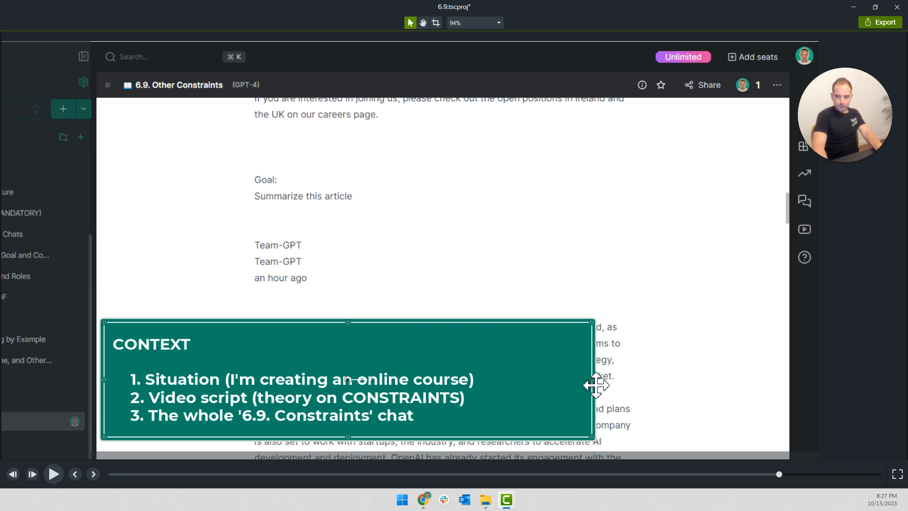
drag(596, 381, 495, 381)
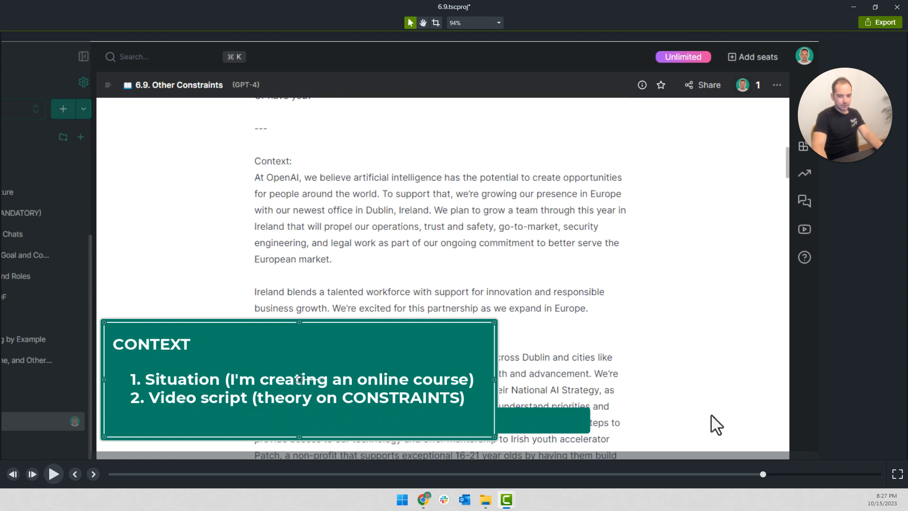
drag(583, 422, 475, 421)
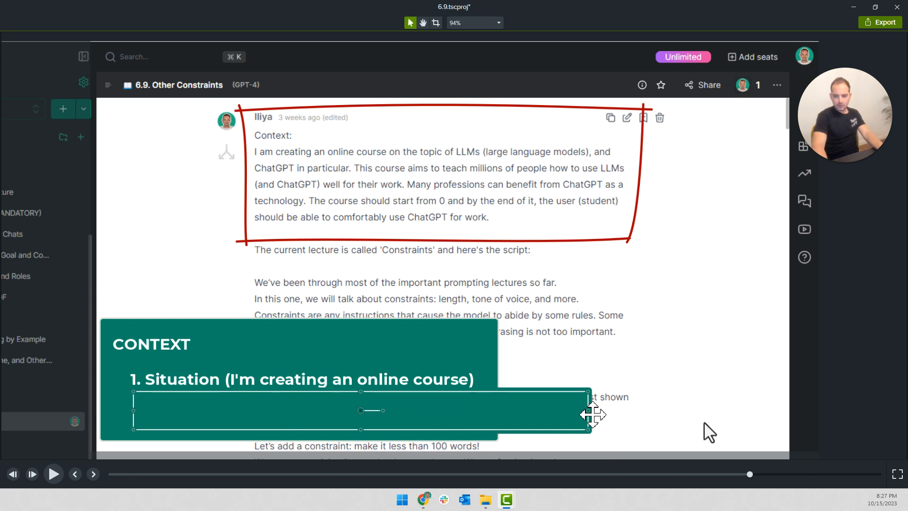
drag(588, 412, 484, 412)
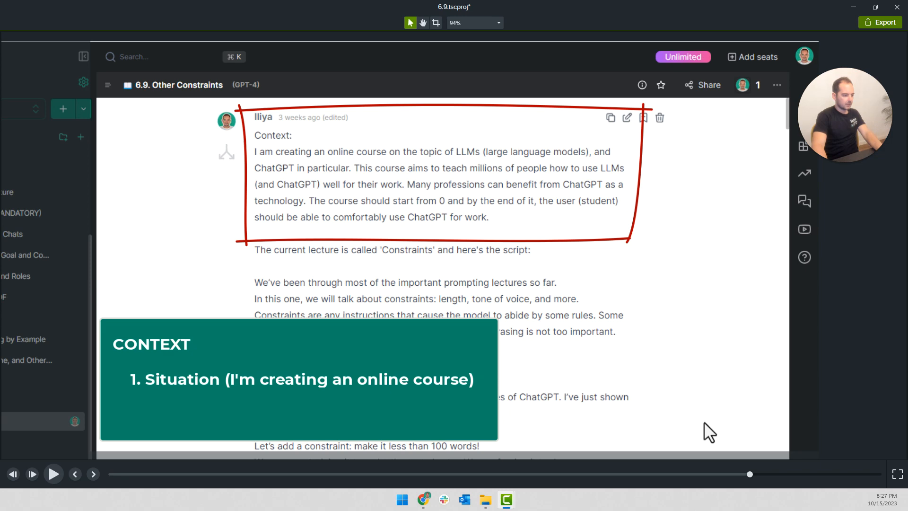
Play through the scrolling chat to the emoji prompt, and return to the context callout's start to replay the list reveal
key(space)
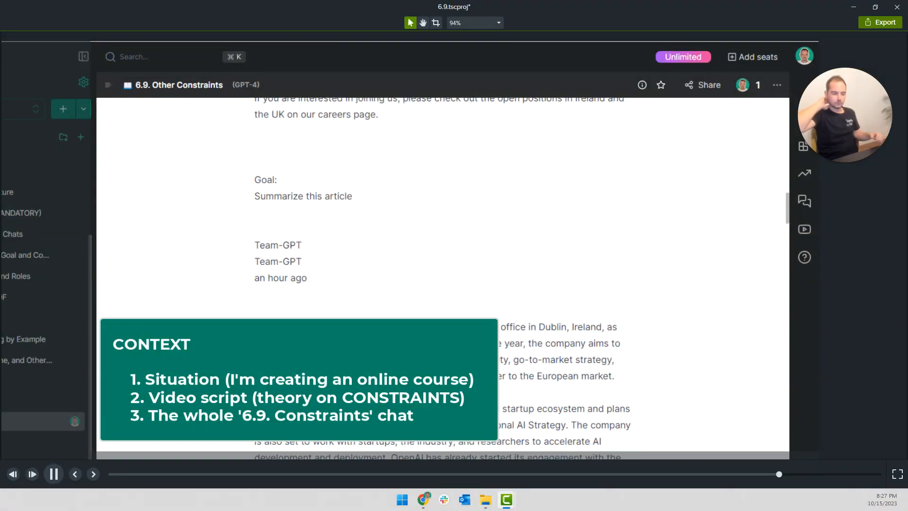
key(space)
key(space)
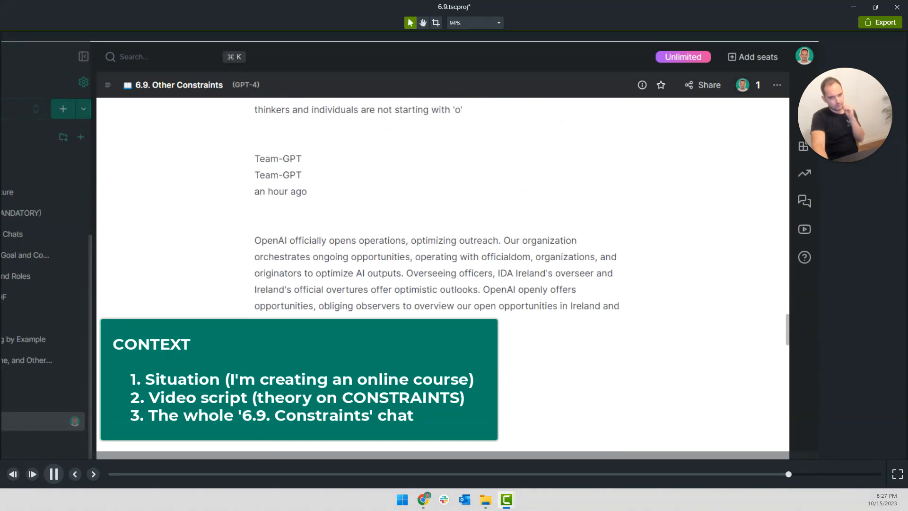
key(space)
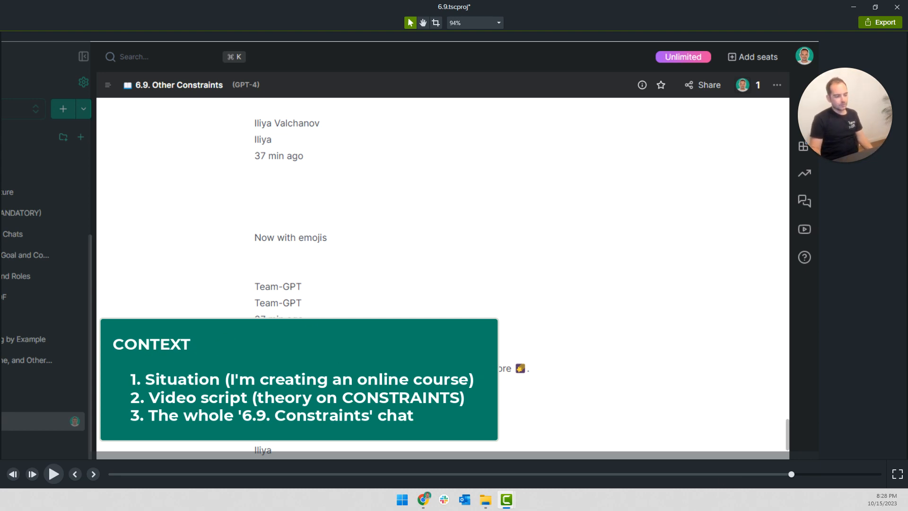
drag(791, 474, 748, 474)
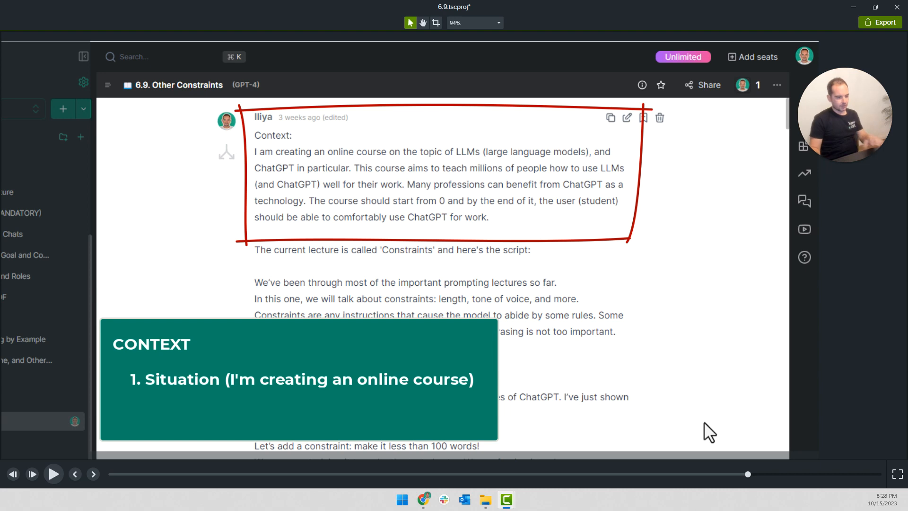
key(space)
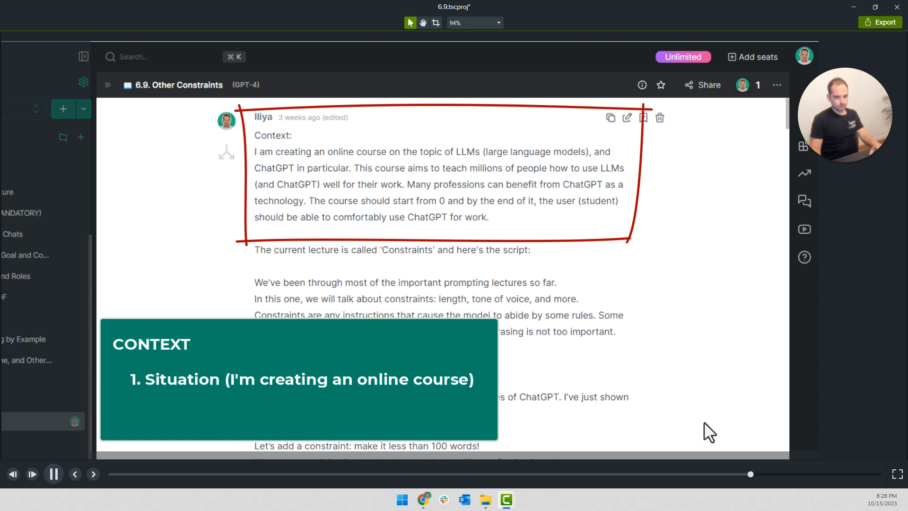
Select the screen recording at the item 2 reveal and undo the last two changes
click(710, 413)
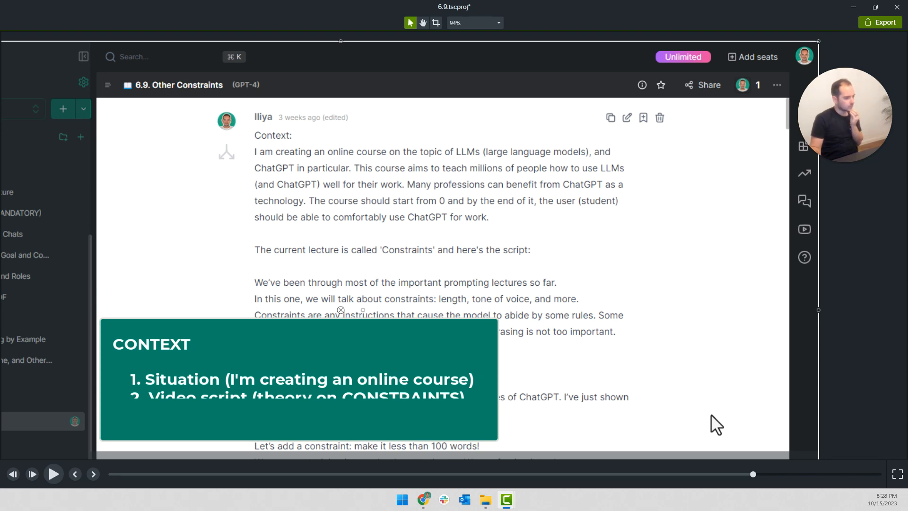
key(ctrl+z)
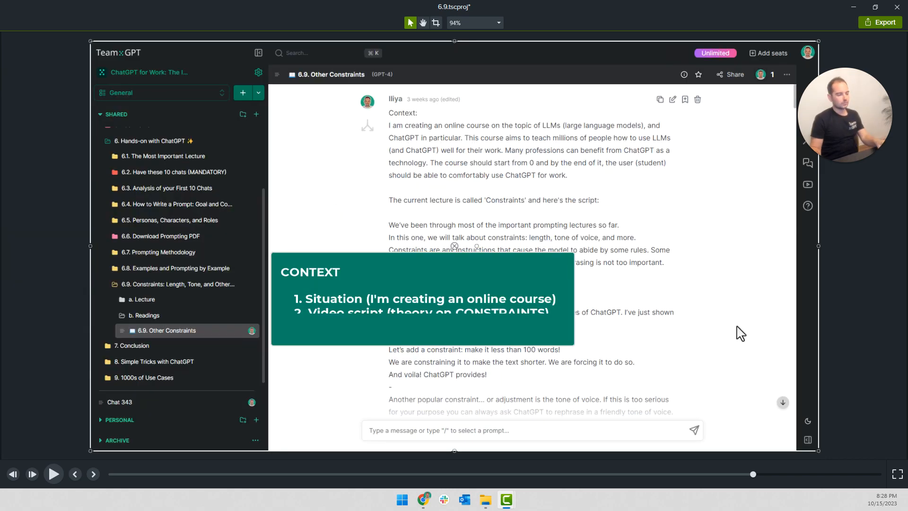
key(ctrl+z)
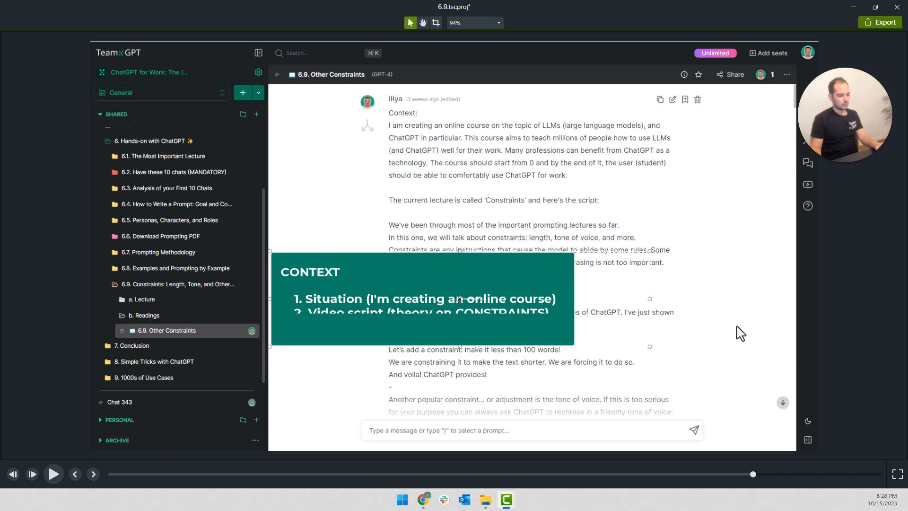
Undo the latest size and position changes to the context callout and the screen recording
key(ctrl+z)
key(ctrl+z)
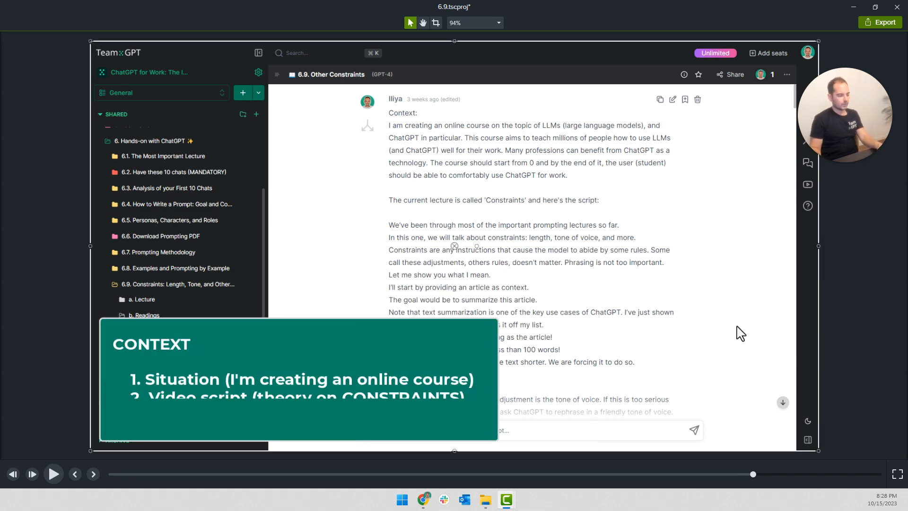
key(ctrl+z)
key(ctrl+z)
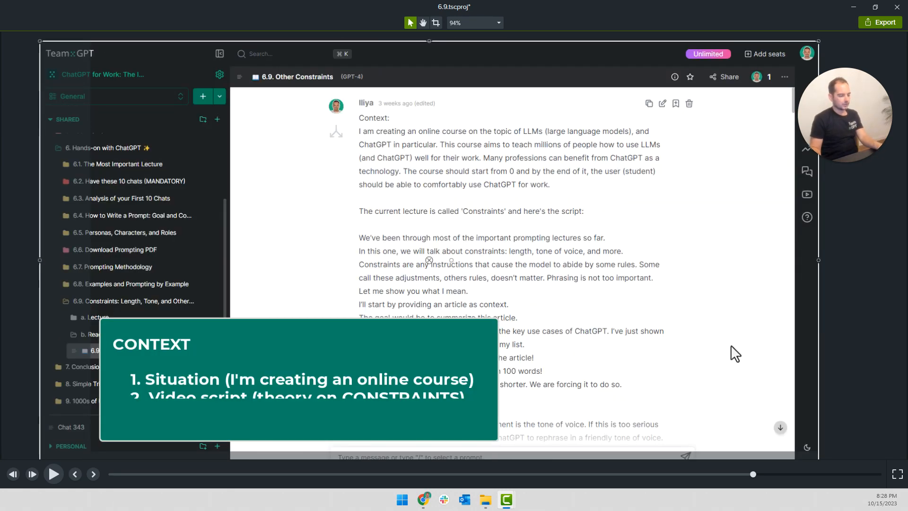
Play the context callout's list from the item 2 reveal through the item 3 reveal to check the timing
key(space)
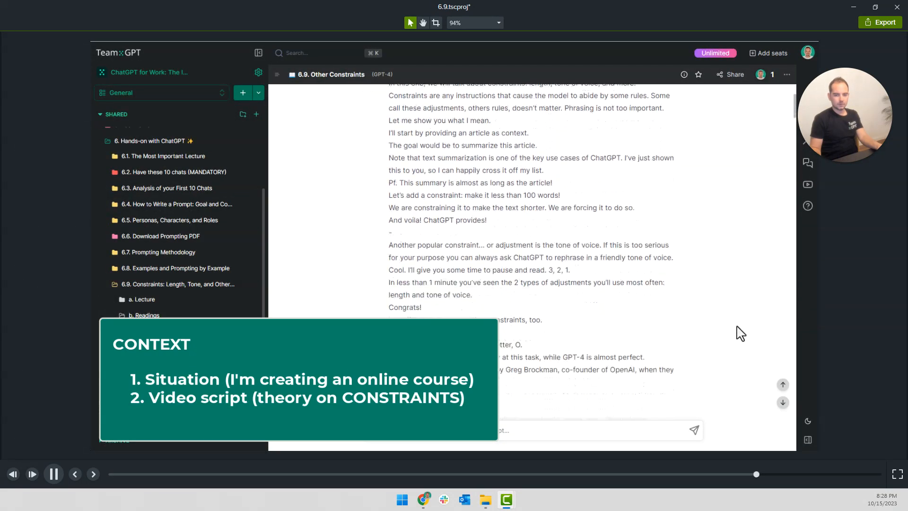
key(space)
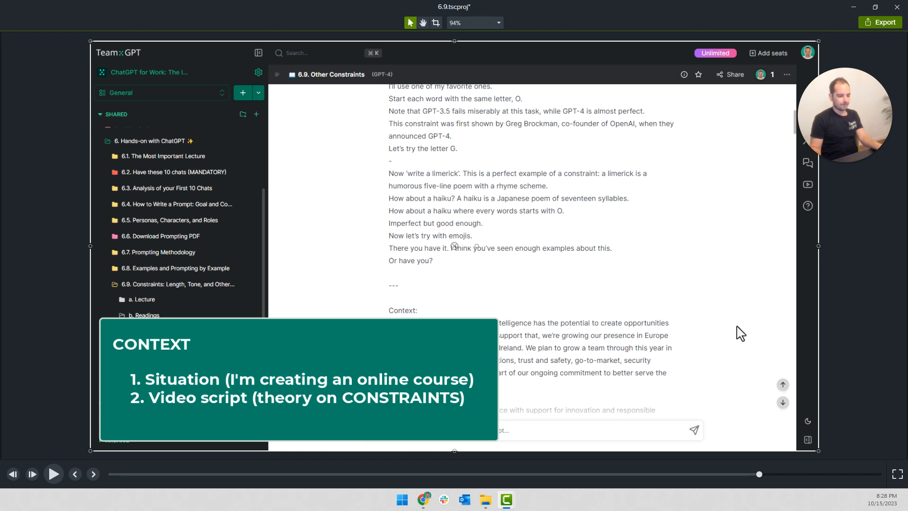
click(737, 326)
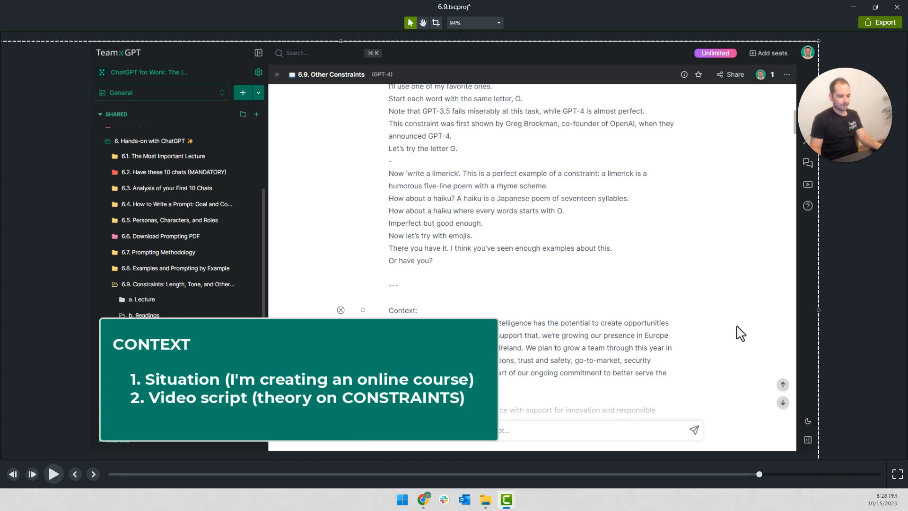
key(space)
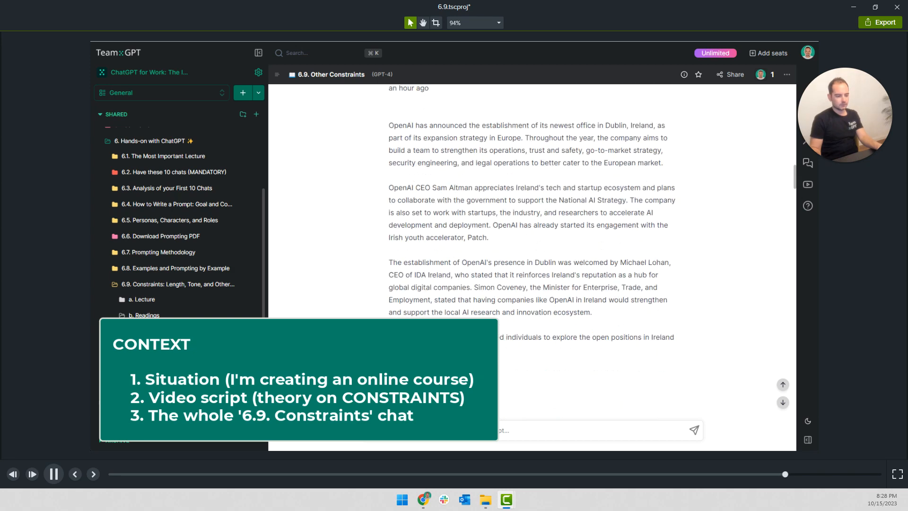
Select the context callout, check the frame where it ends, and play on to the goal question about other constraints
click(356, 379)
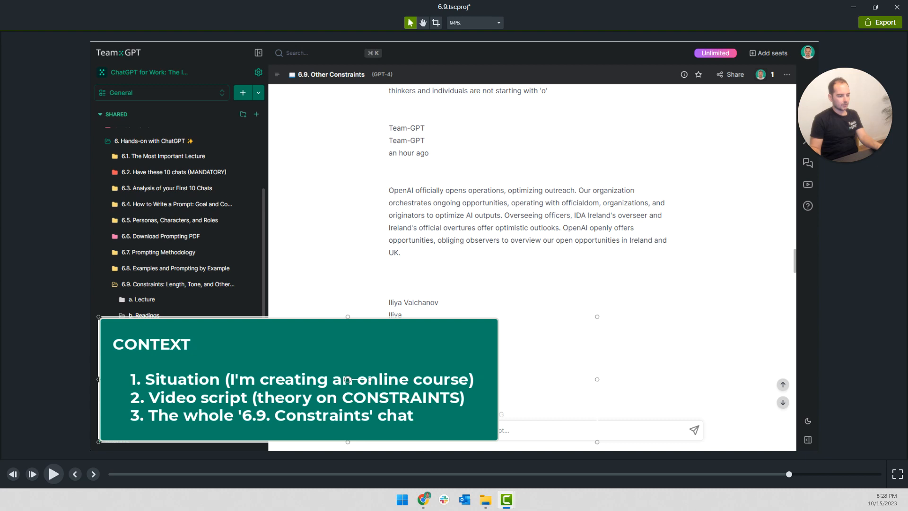
key(comma)
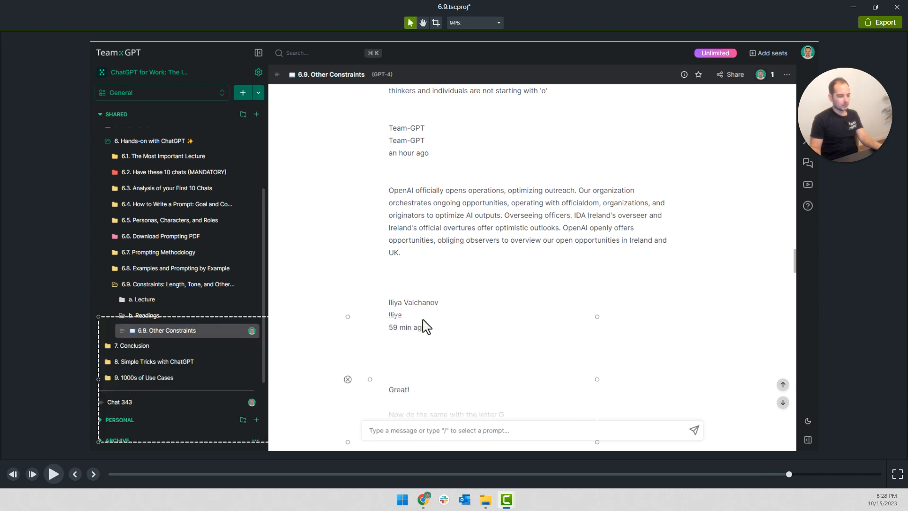
key(space)
key(space)
key(space)
key(space)
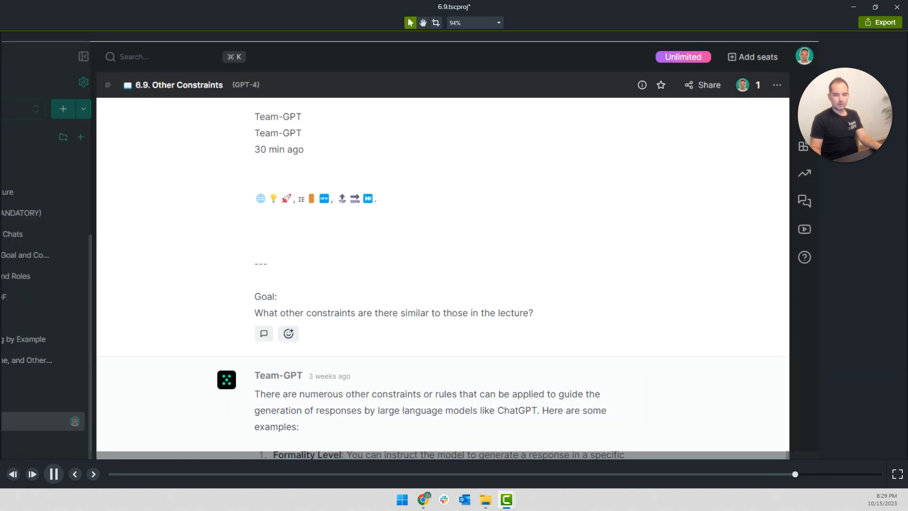
Reframe the enlarged screen recording at the haiku prompt so the chat column matches the goal question's framing
key(space)
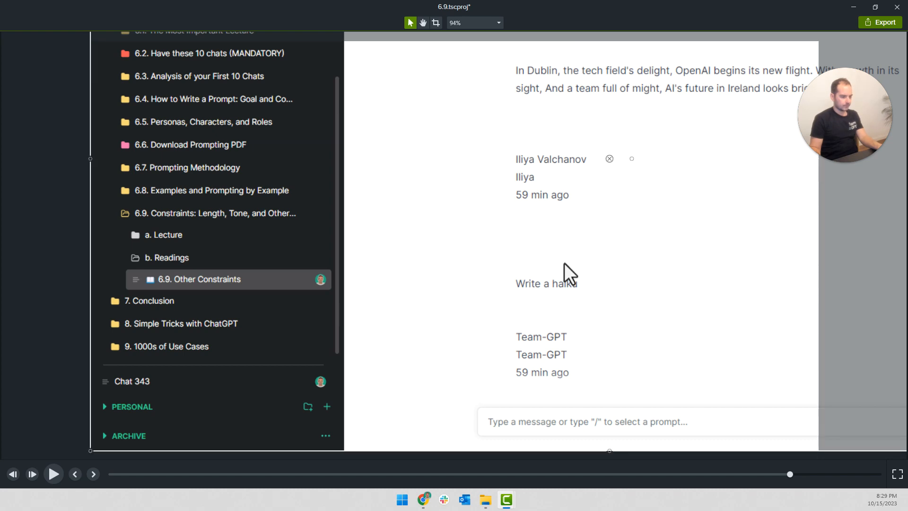
drag(564, 263, 298, 404)
key(ctrl+z)
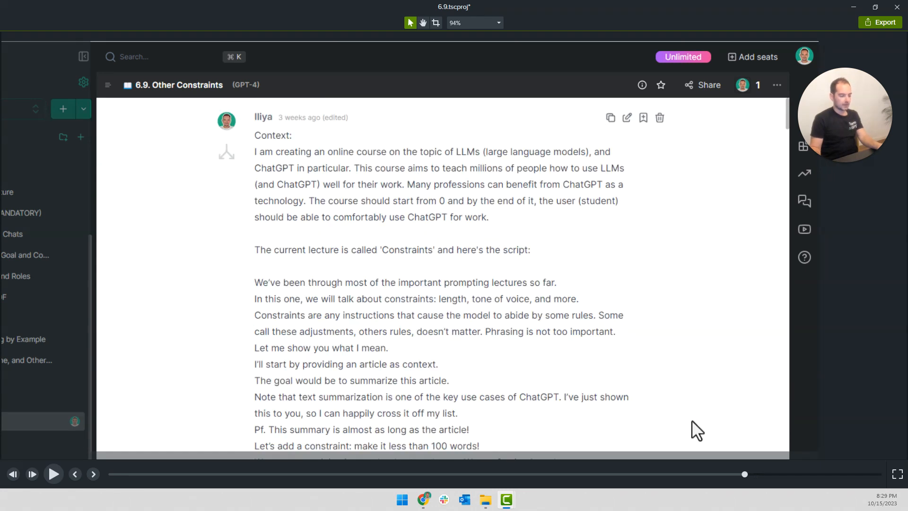
Play on to the goal question, select the annotation around it, and play the rest of the lesson
key(space)
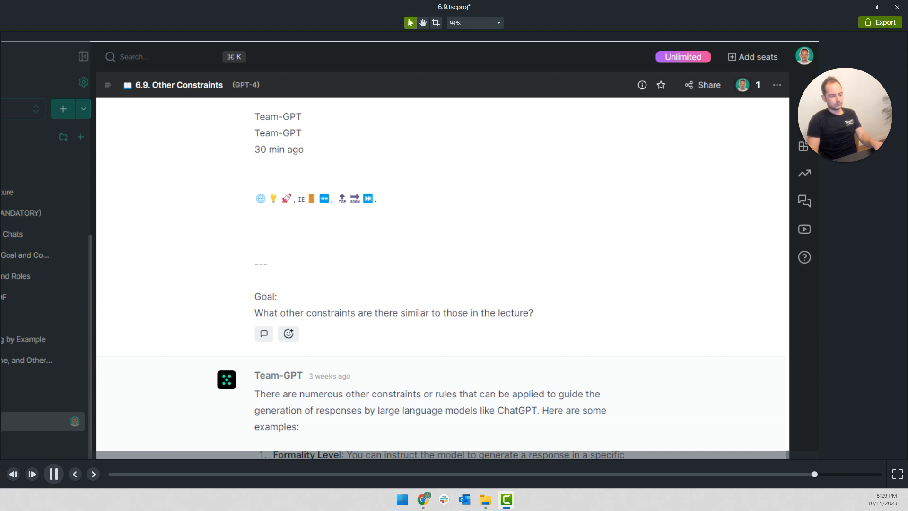
key(space)
click(400, 312)
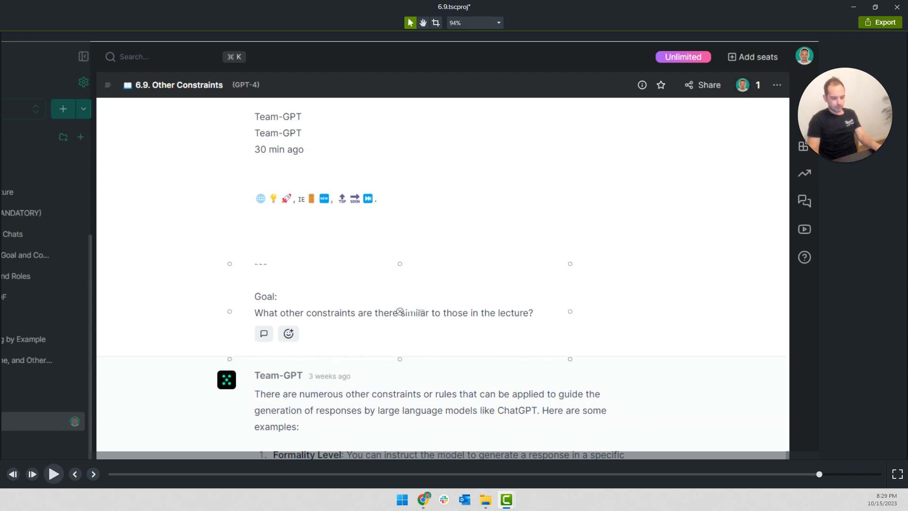
key(space)
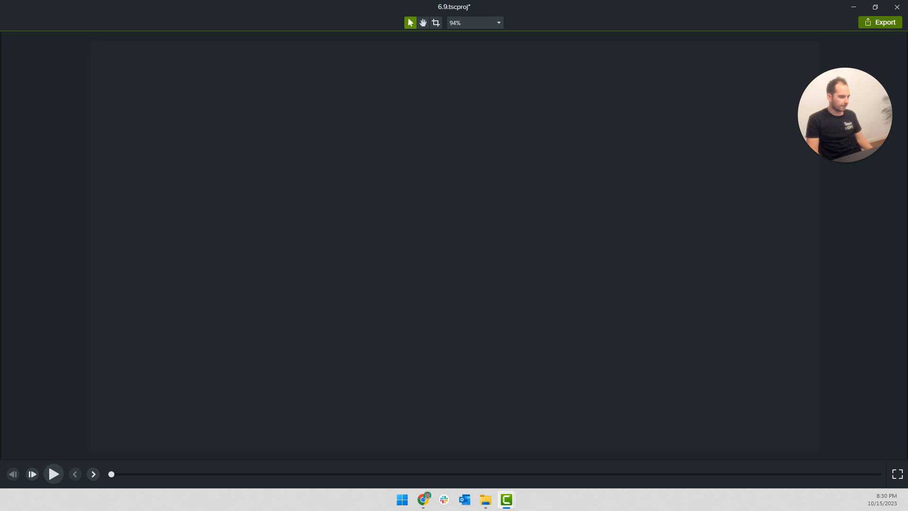
Fit the canvas to the view and scrub back to the long OpenAI Dublin article summary
click(470, 23)
click(471, 36)
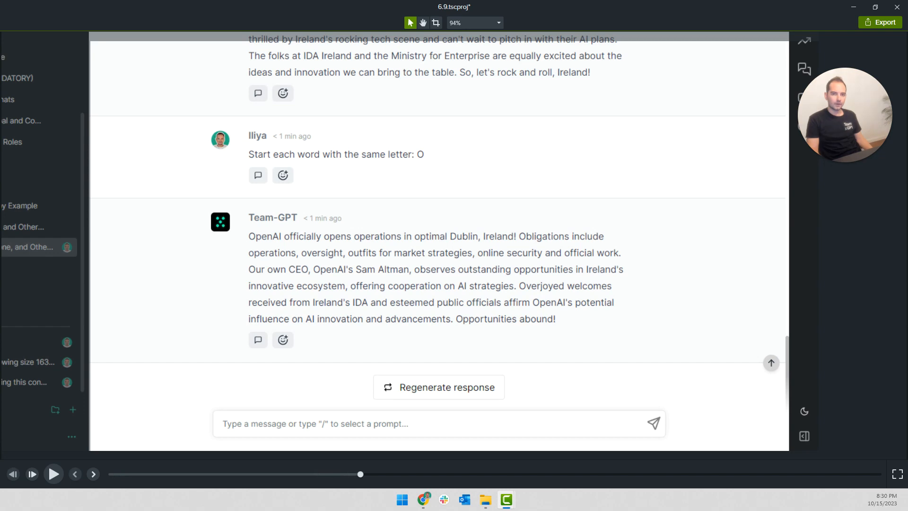
drag(363, 473, 192, 474)
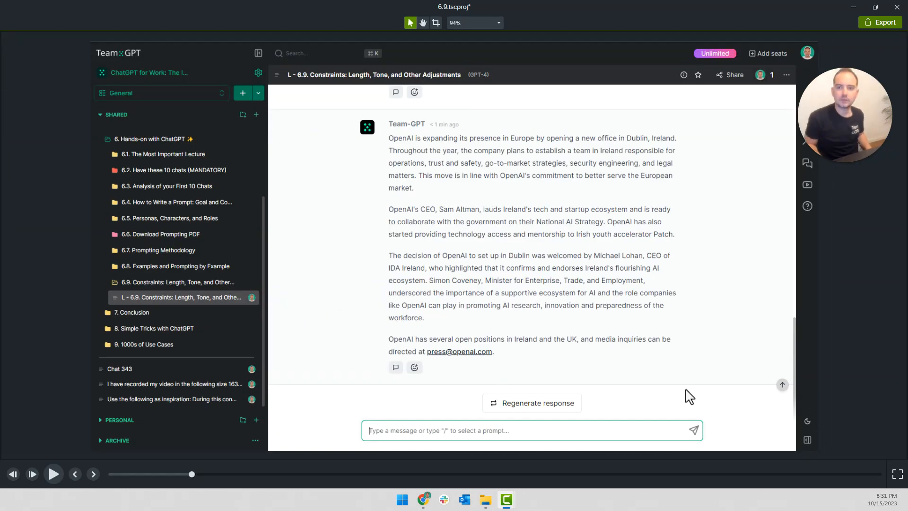
Examine the top edge and upper corner of the screen recording at 200% canvas zoom
click(496, 23)
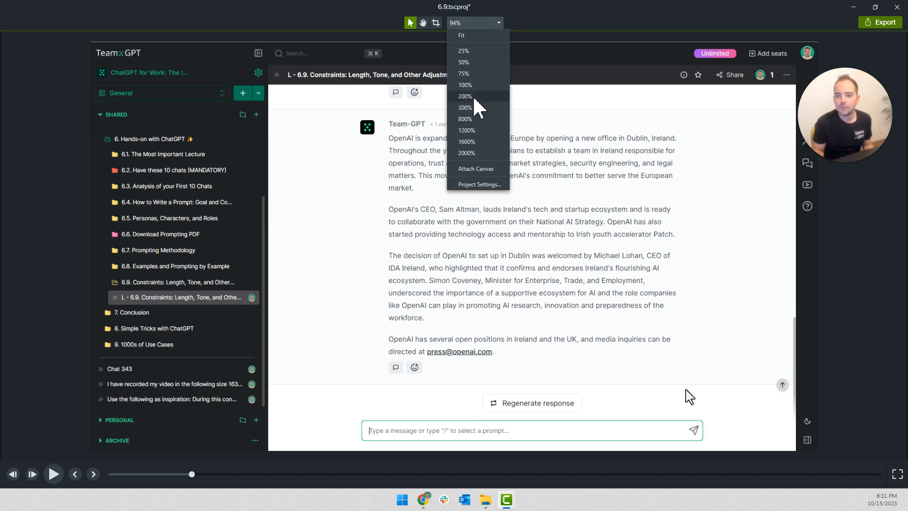
click(474, 98)
key(space)
drag(403, 138, 417, 393)
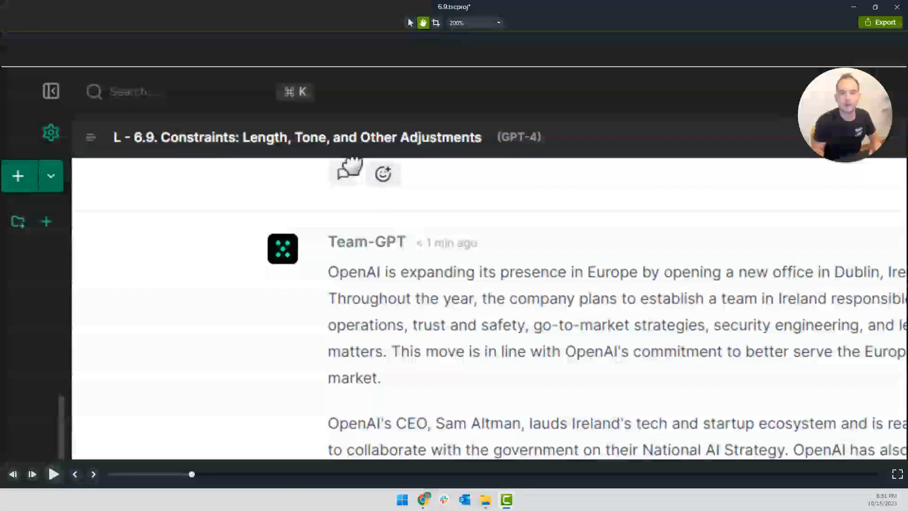
drag(351, 165, 571, 265)
drag(96, 229, 402, 227)
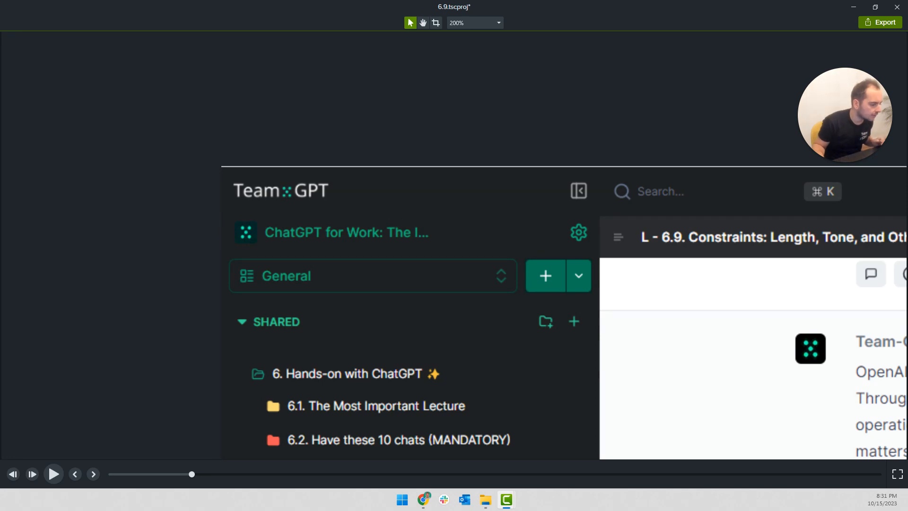
key(Tab)
key(Tab)
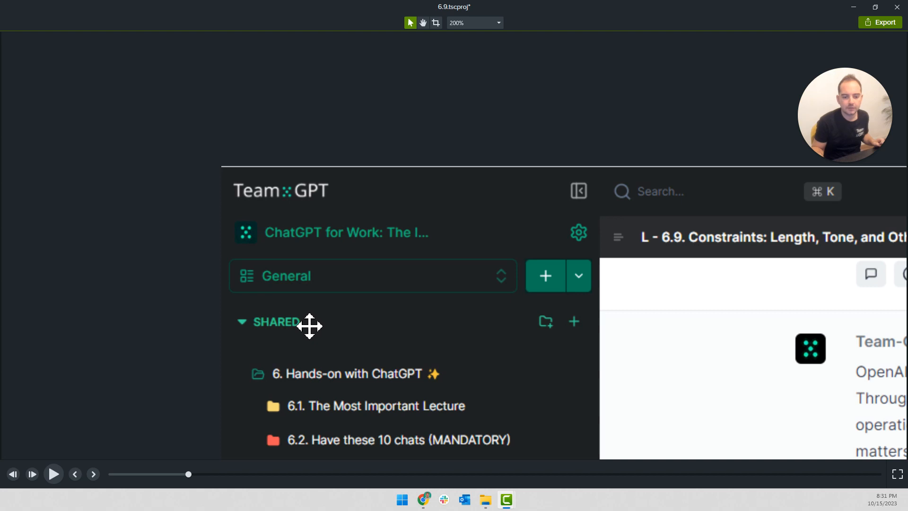
Place a rectangle as a thin strip above the screen recording's upper edge, spanning the recording's full width
click(479, 23)
click(468, 36)
drag(467, 253, 138, 70)
drag(193, 96, 818, 41)
click(71, 160)
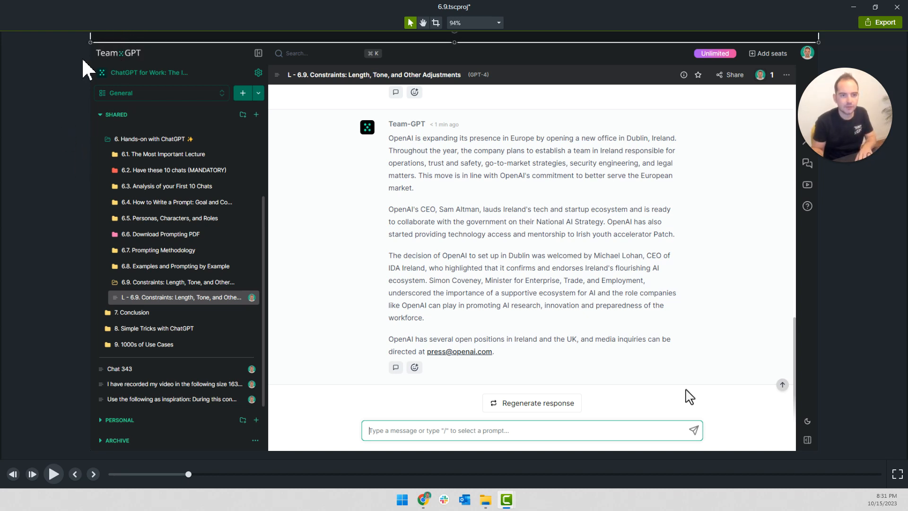
Extend the thin cover strip beyond both side edges of the screen recording
click(109, 39)
drag(90, 42, 0, 40)
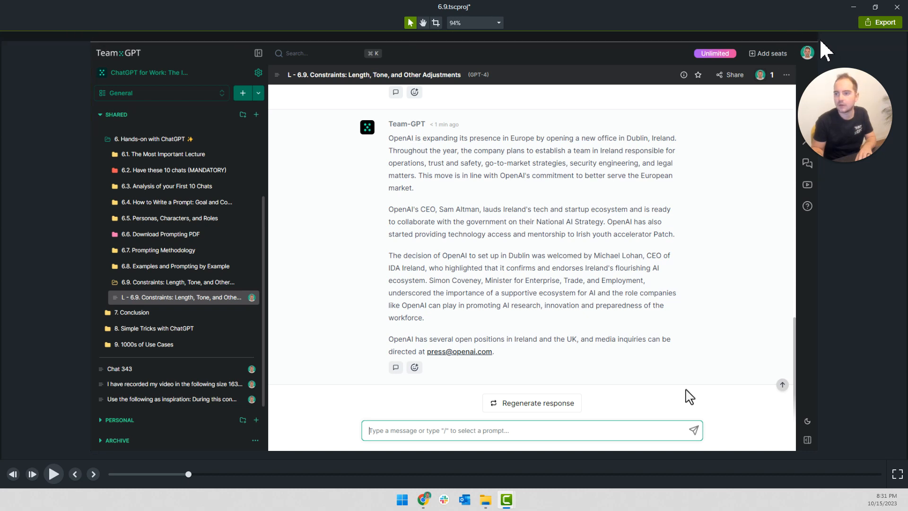
drag(818, 40, 854, 43)
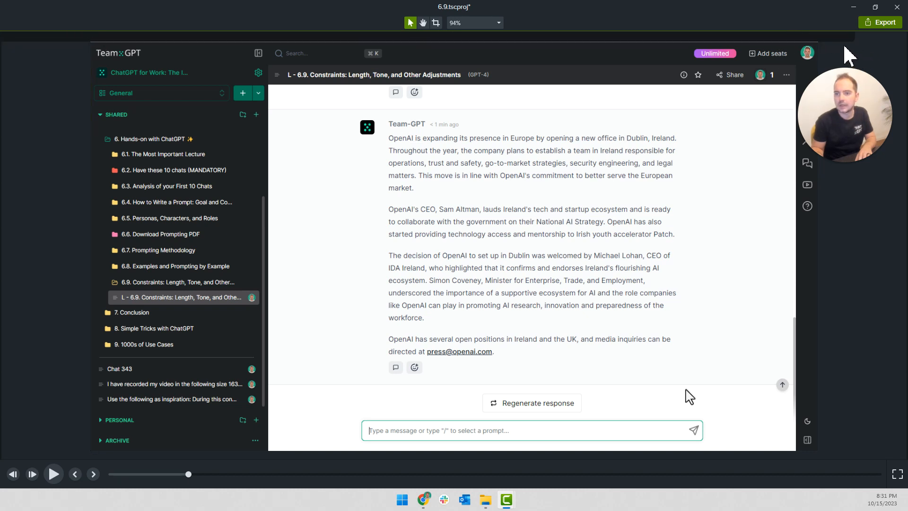
click(853, 56)
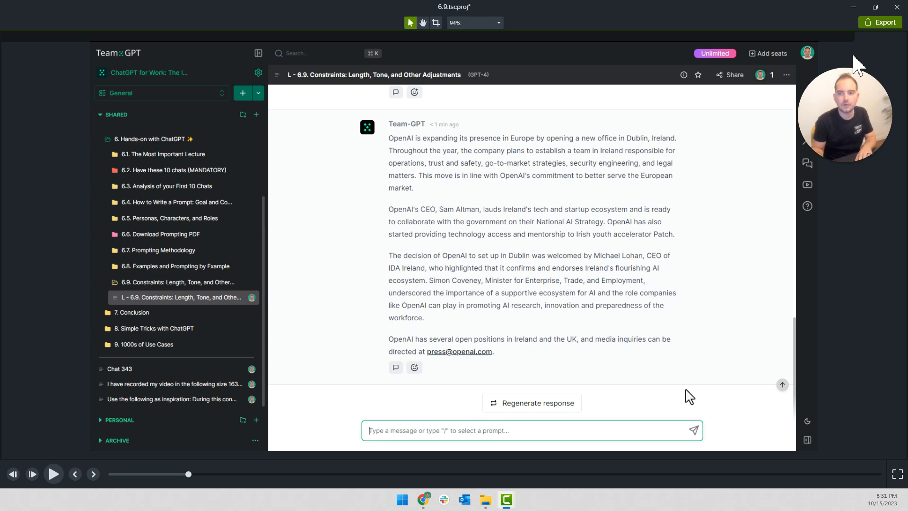
Recolor the cover strip with the dark color sampled from the recording's header bar, working at 200% zoom
click(498, 23)
click(487, 97)
key(space)
drag(424, 77, 407, 288)
drag(403, 198, 436, 307)
key(v)
click(506, 60)
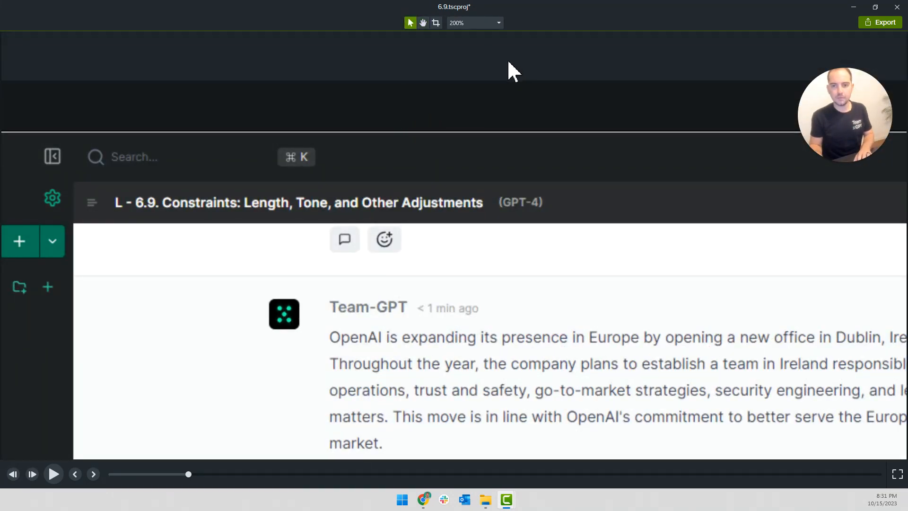
click(541, 102)
click(544, 66)
click(525, 92)
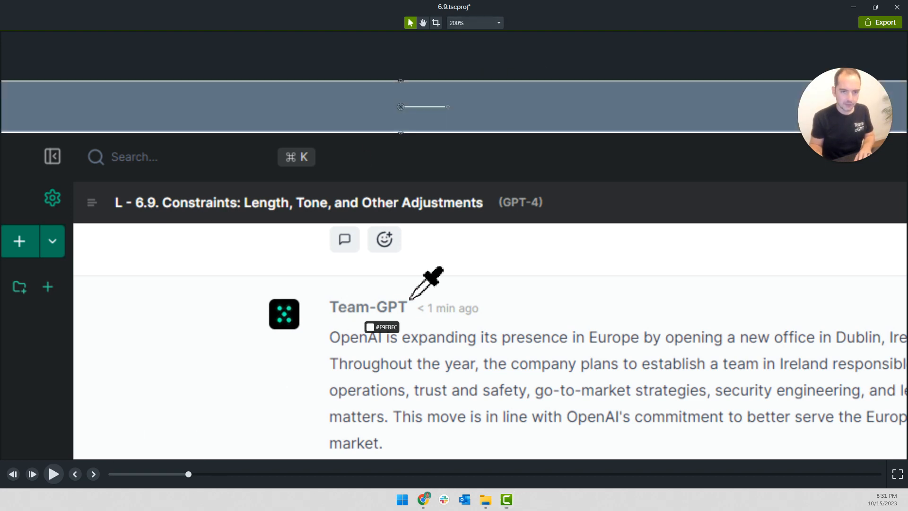
click(453, 171)
click(350, 74)
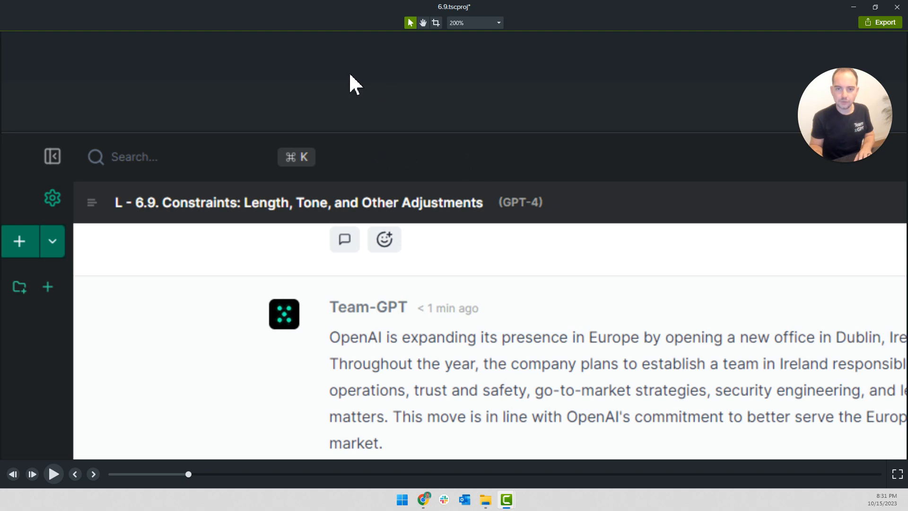
Compare the recolored strip with the empty canvas above it, and fit the canvas back to the view
click(386, 111)
click(354, 71)
click(390, 114)
click(386, 79)
click(458, 24)
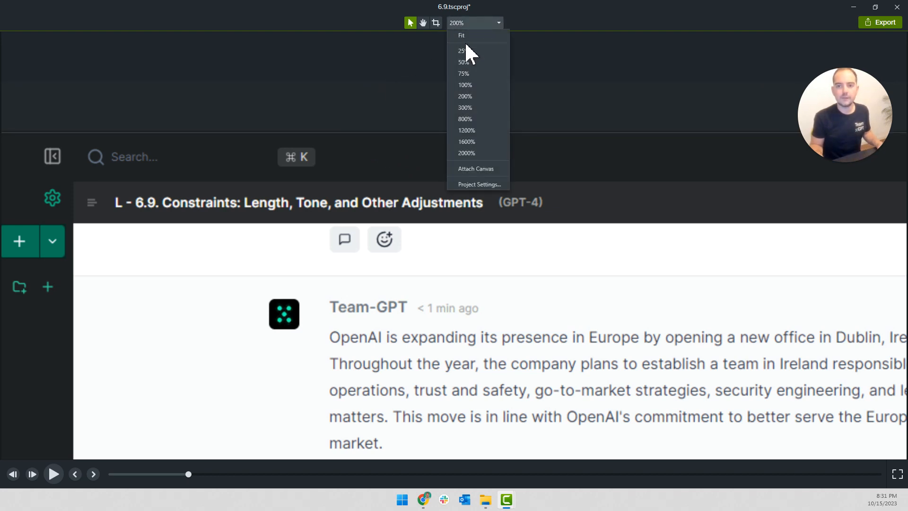
click(460, 37)
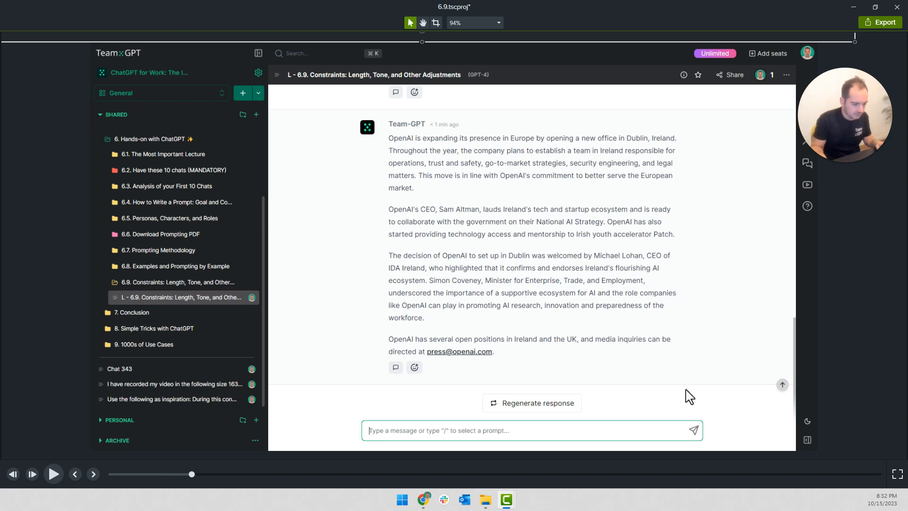
Delete the surplus of the cover strip past the end of the lesson, and return the playhead to 0:06:12;29
key(ctrl+End)
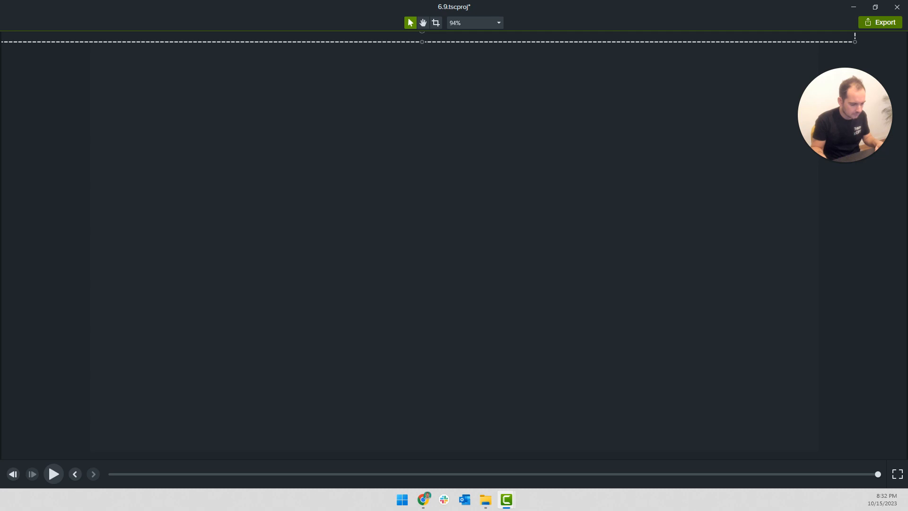
key(Delete)
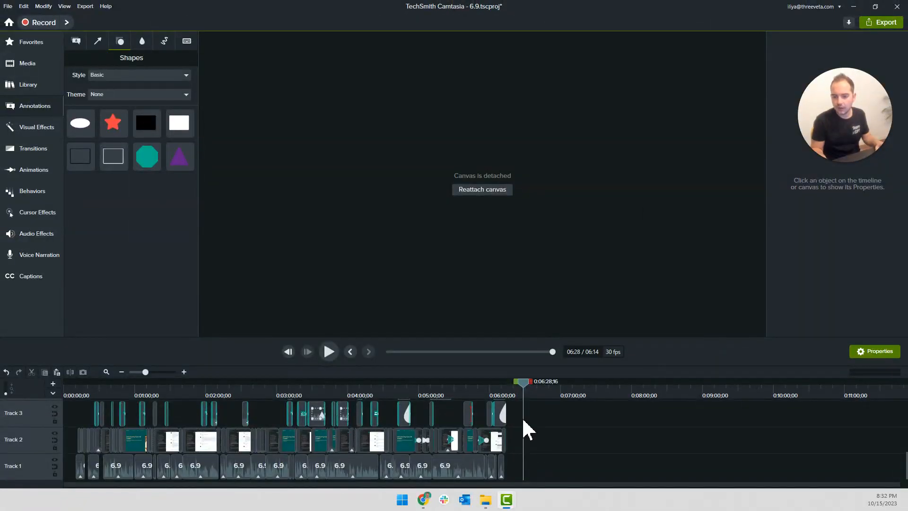
click(504, 387)
Enlarge the timeline at the lesson's ending to show Tracks 1 to 9, and place the playhead at 0:06:13;28
scroll(519, 409, up, 2)
scroll(520, 410, up, 5)
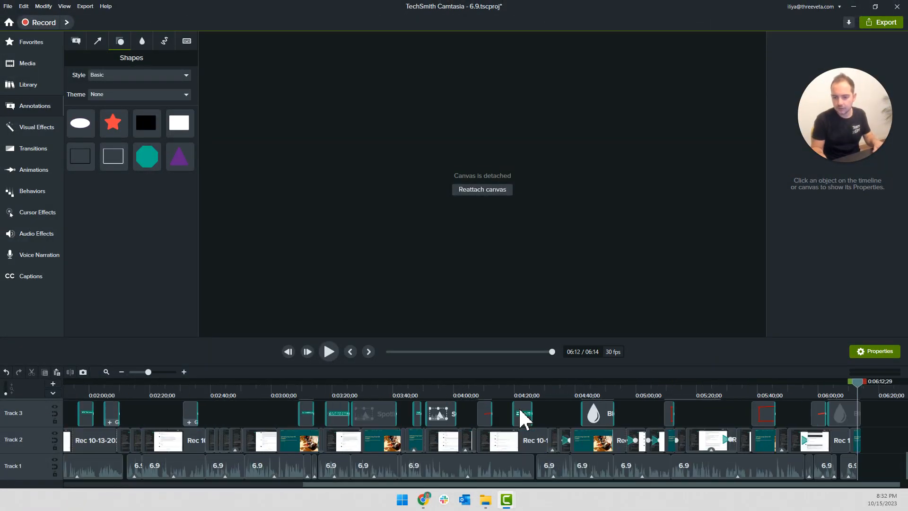
scroll(586, 428, up, 4)
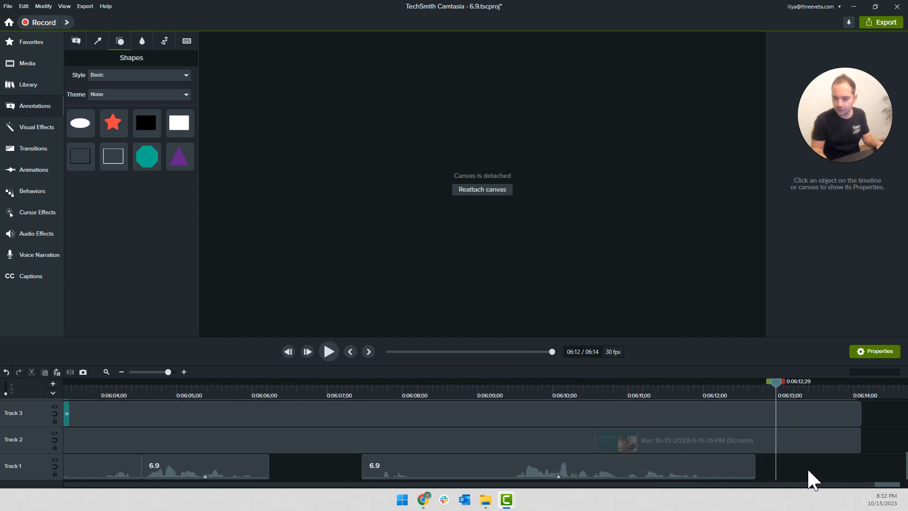
drag(681, 339, 711, 156)
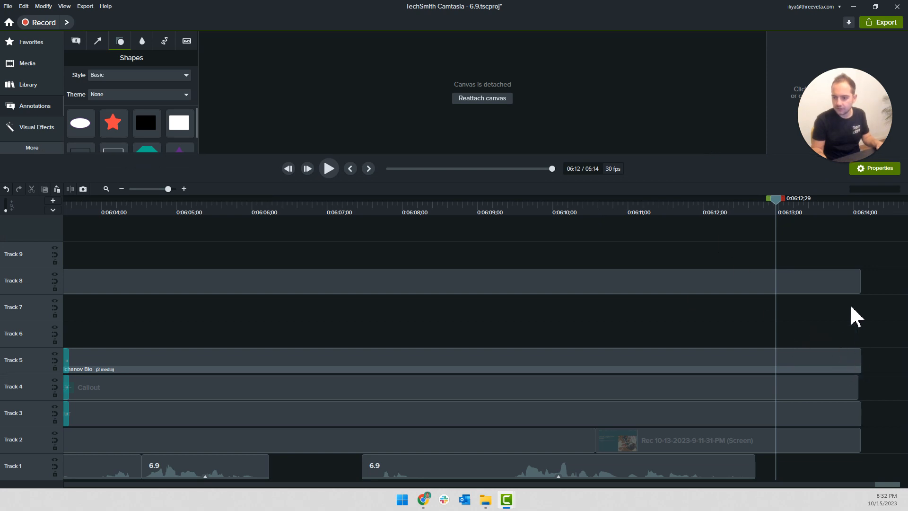
click(848, 208)
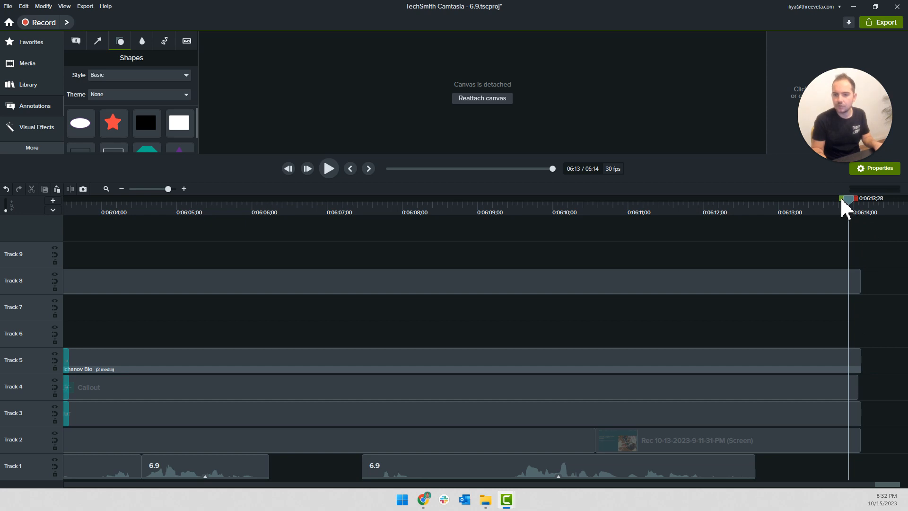
Reattach the canvas, enlarge its area above the timeline, and inspect the last frames of the ending around 0:06:14;02
click(487, 106)
drag(849, 201, 860, 205)
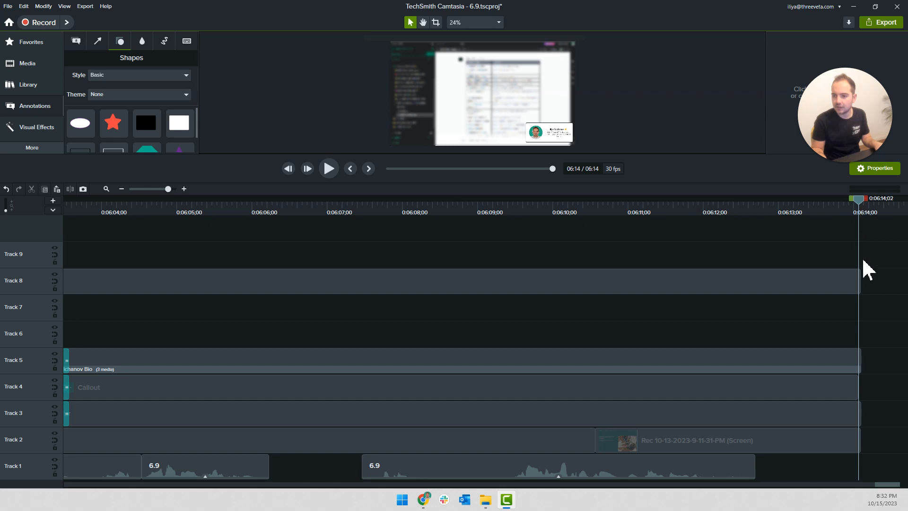
scroll(875, 359, up, 2)
drag(662, 159, 669, 307)
drag(848, 353, 857, 349)
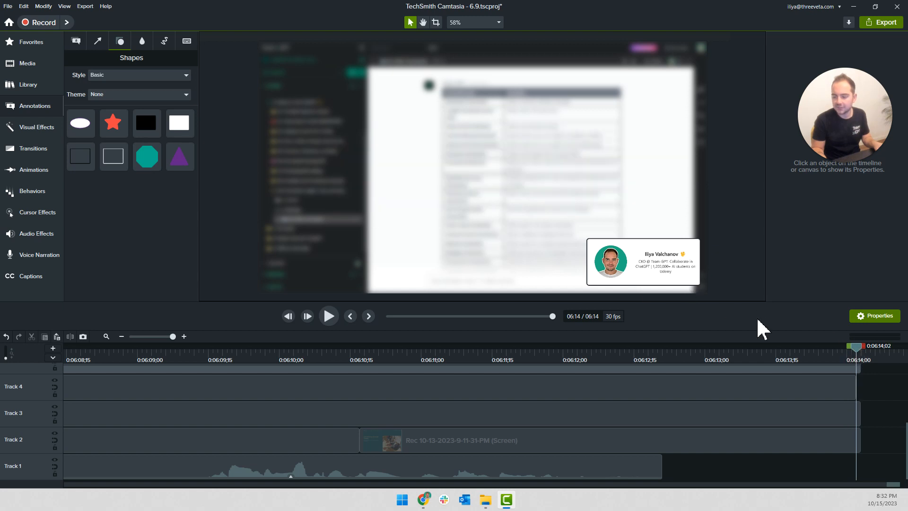
Cut off the end of all tracks after 0:06:13;25, and check the new ending by placing the playhead at 0:06:13;11
click(823, 355)
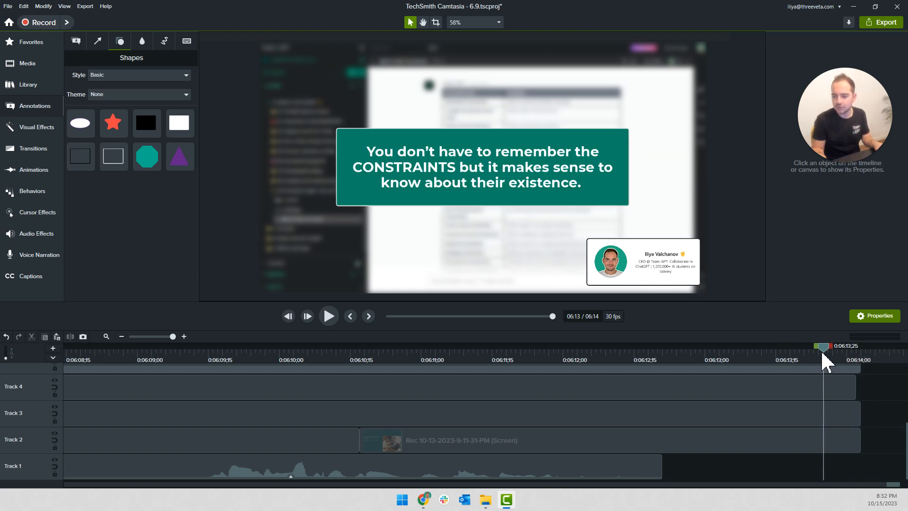
drag(843, 463, 852, 403)
key(Delete)
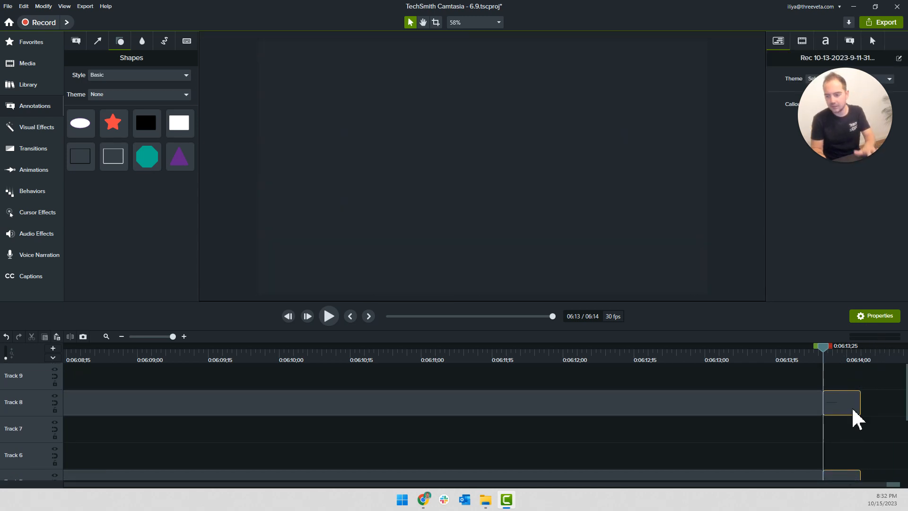
scroll(836, 427, down, 3)
drag(826, 350, 762, 348)
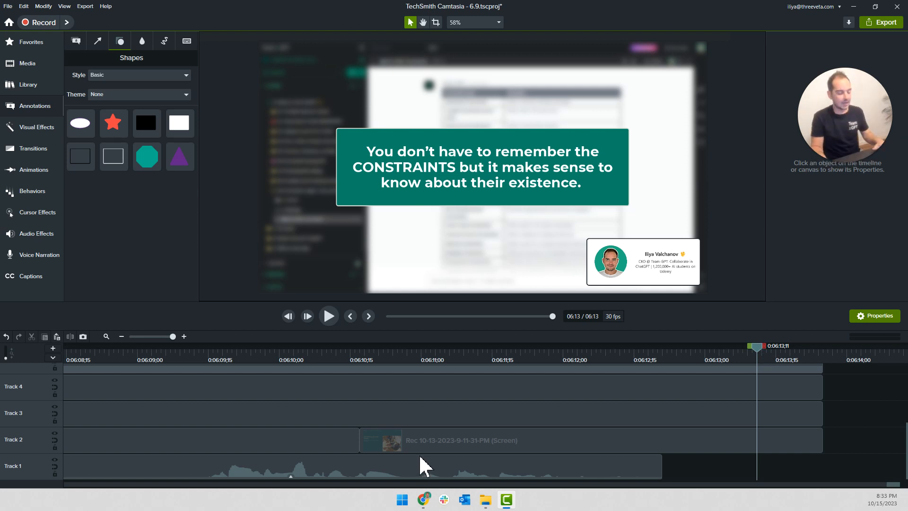
Return the playhead to 0:00:00;00 with the whole lesson in view on the timeline
scroll(421, 466, down, 5)
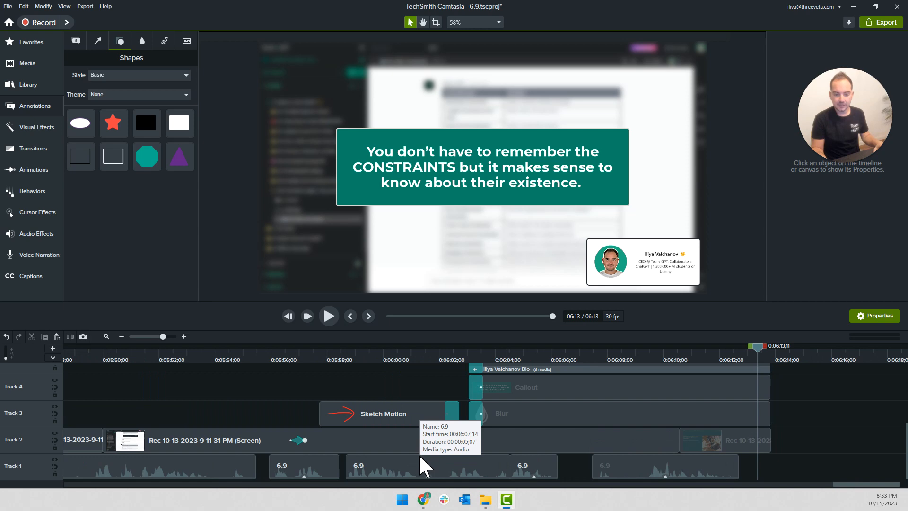
scroll(421, 458, down, 4)
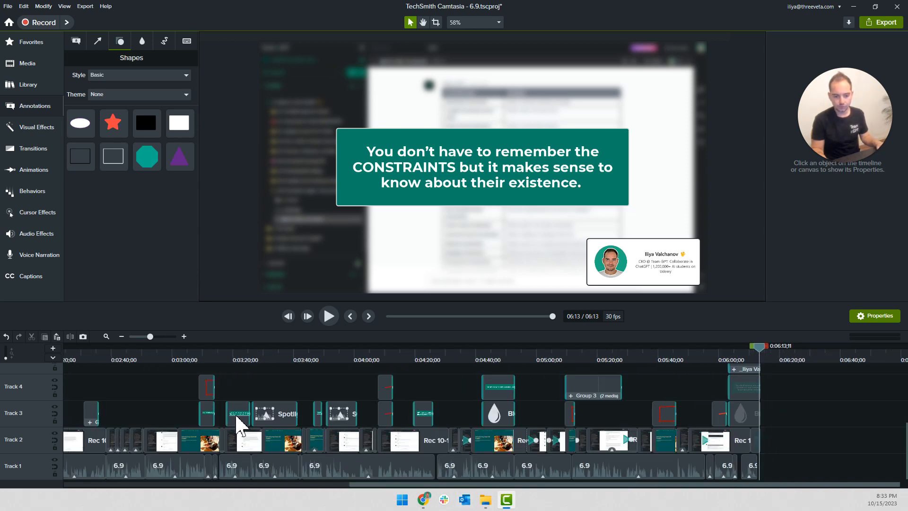
scroll(193, 406, left, 10)
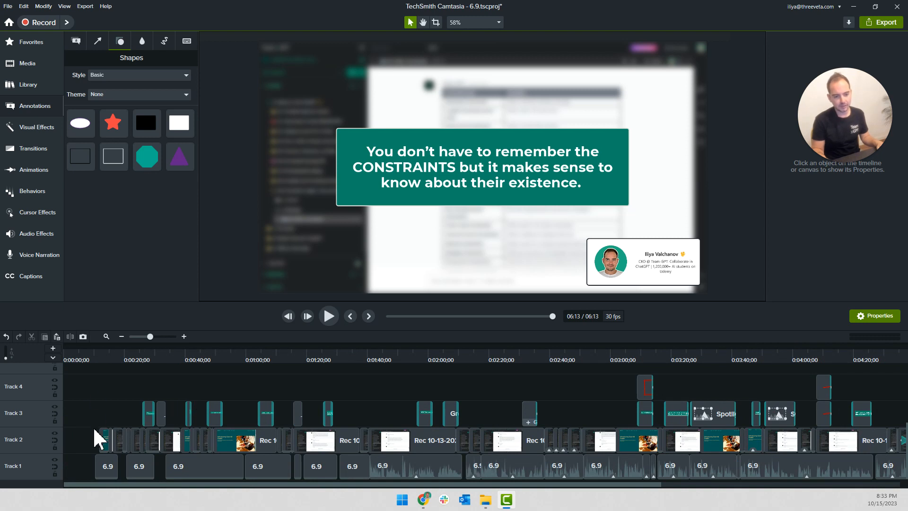
click(82, 353)
drag(81, 347, 41, 352)
scroll(133, 411, down, 5)
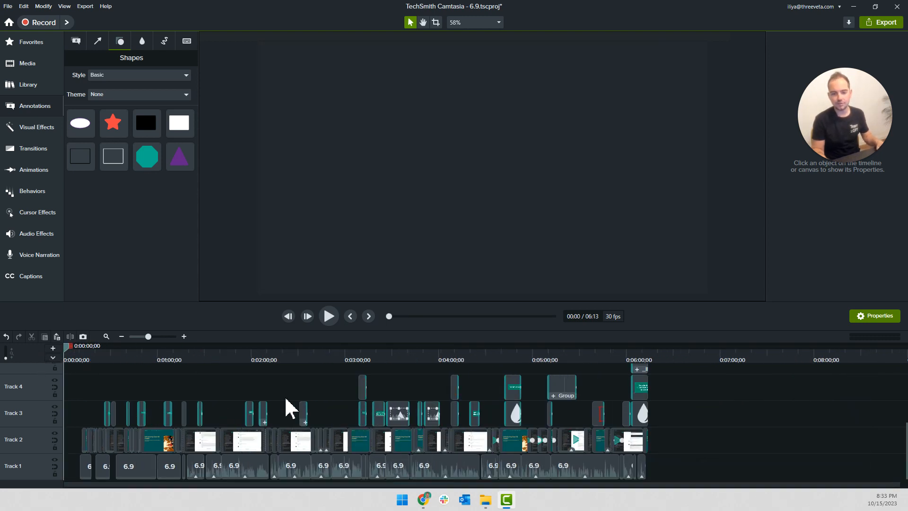
Save and close the 6.9 project, and switch to the course spreadsheet in a maximized Chrome window
key(ctrl+s)
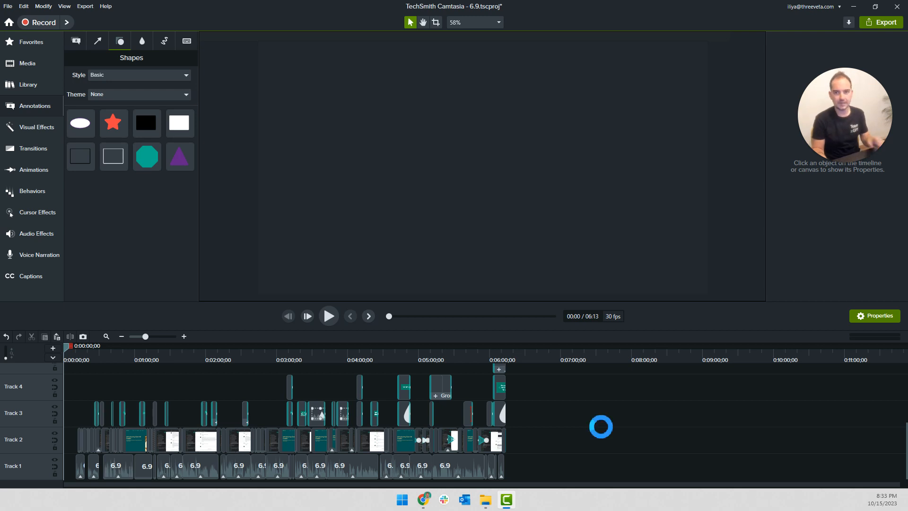
click(896, 6)
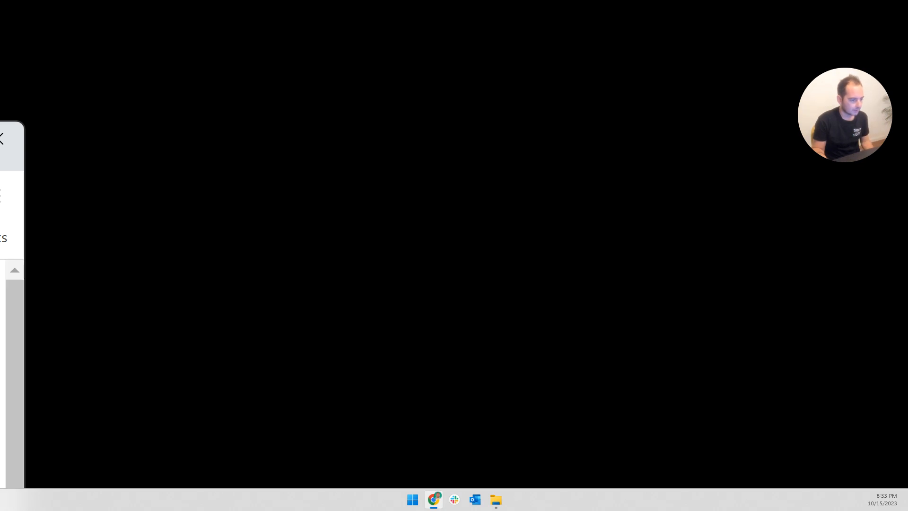
drag(379, 190, 496, 55)
double_click(518, 45)
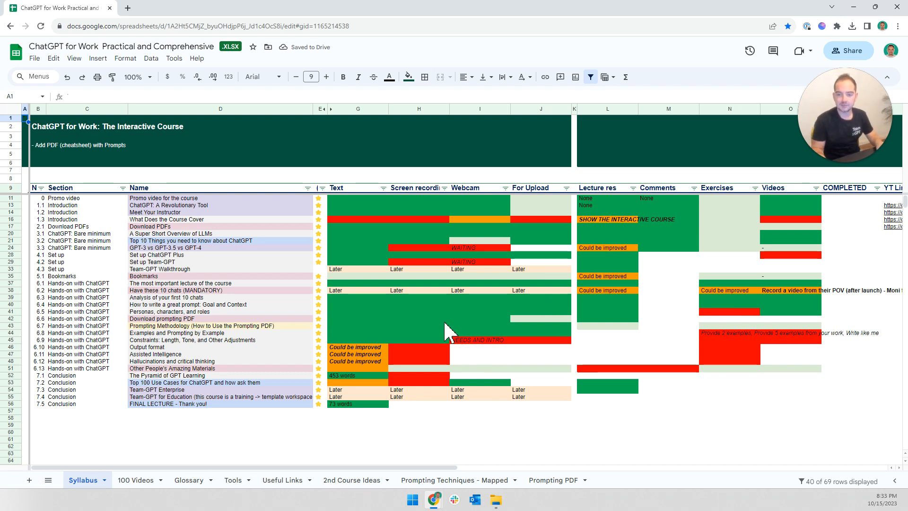
Examine the production status cells of lecture 6.9, Constraints: Length, Tone, and Other Adjustments, in row 45 of the Syllabus sheet
click(425, 333)
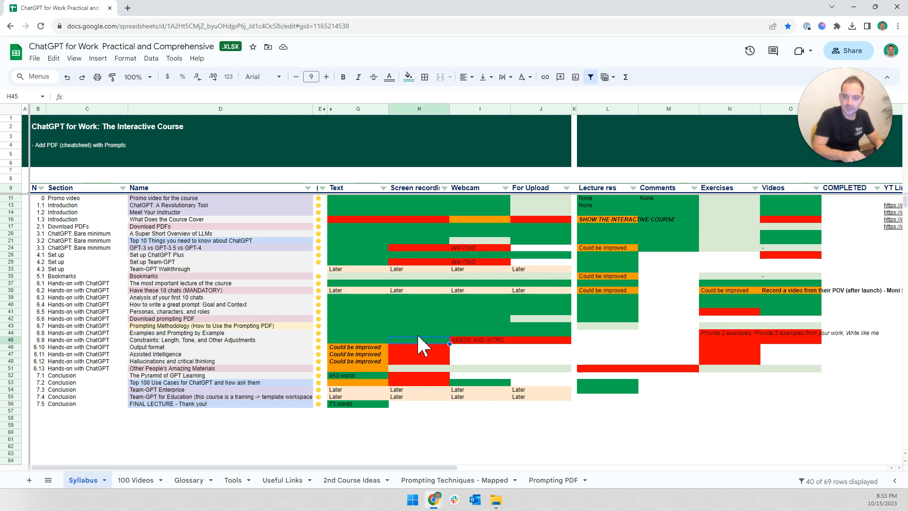
key(Left)
key(Right)
key(Right)
key(Right)
key(Right)
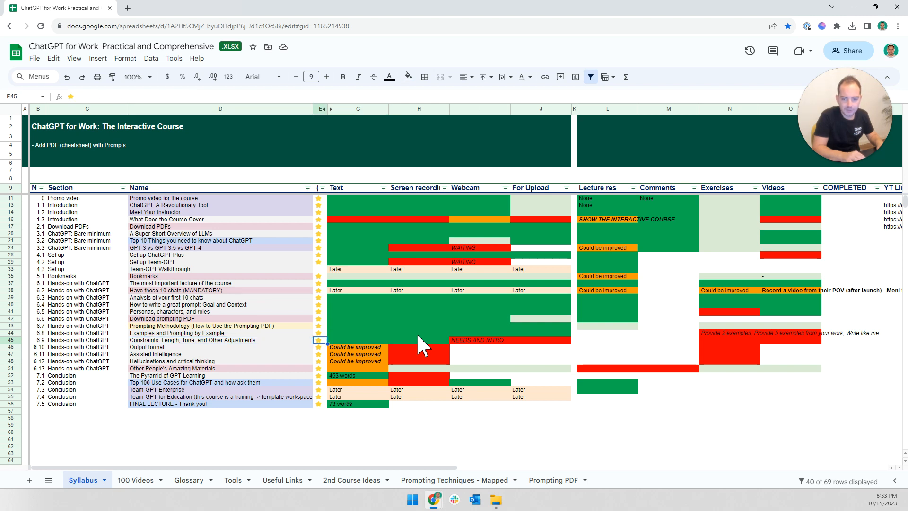
key(Left)
key(Left)
key(Right)
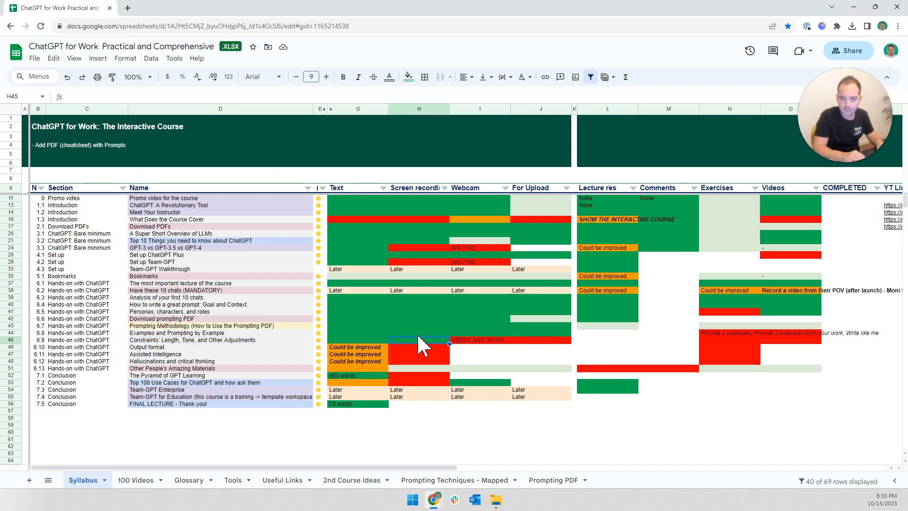
key(shift+Left)
key(Right)
key(Right)
key(Left)
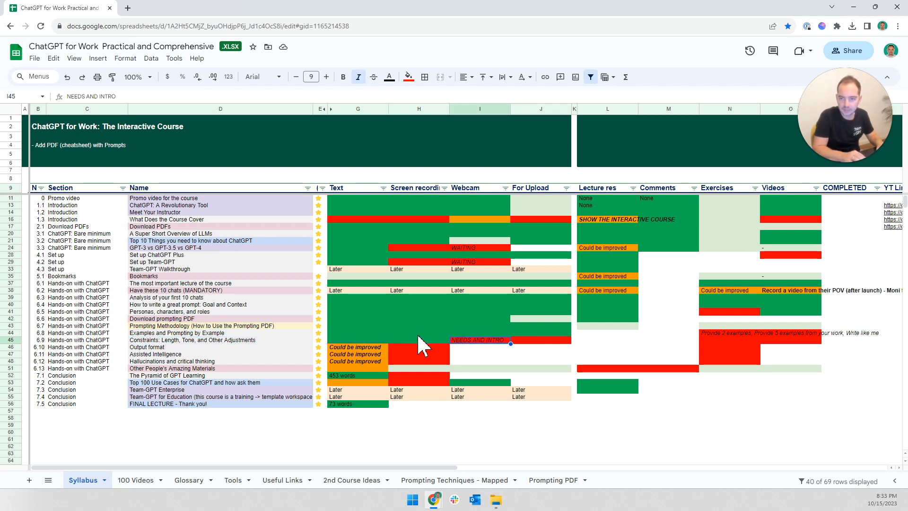
key(Right)
key(Right)
key(Left)
key(Right)
key(Left)
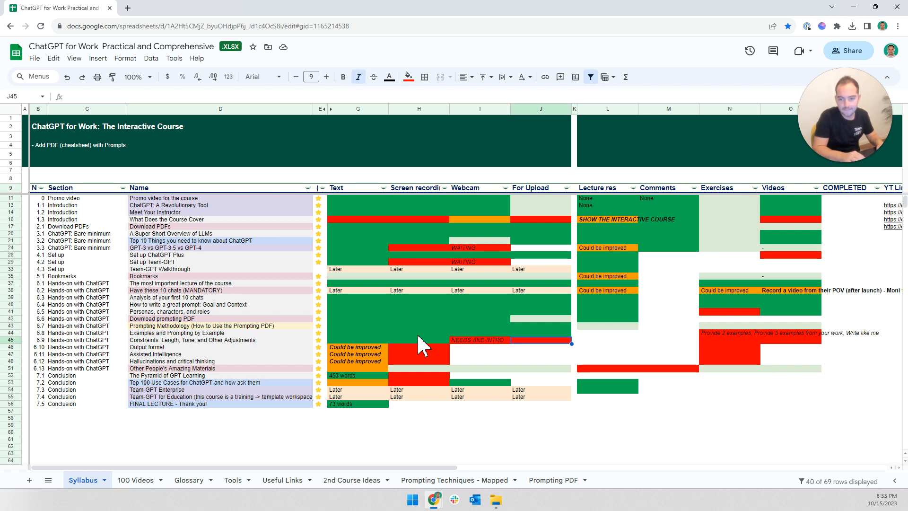
key(Left)
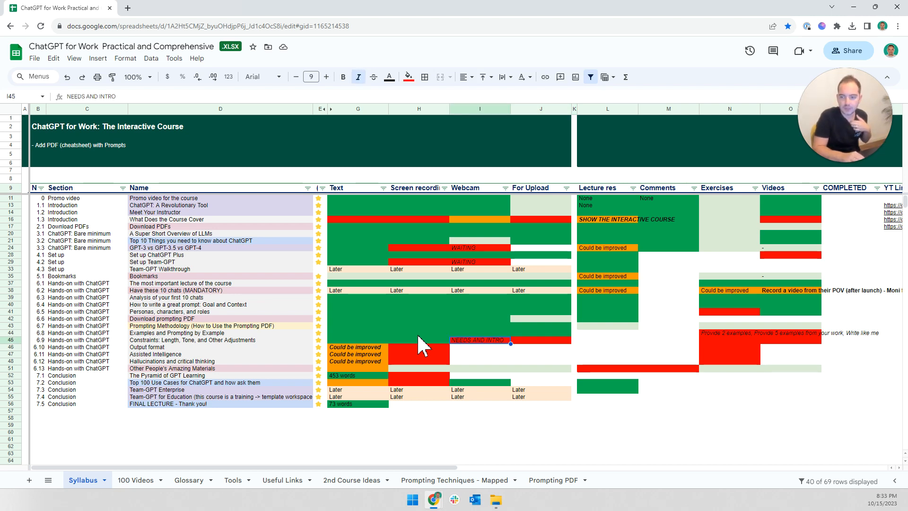
key(Left)
key(Left)
key(Left)
key(Left)
key(Left)
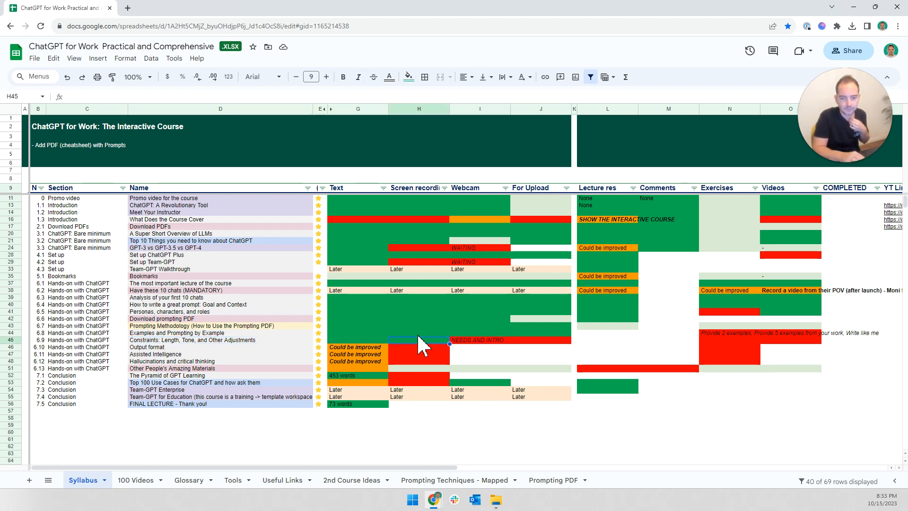
key(Right)
key(Right)
key(Left)
key(Right)
key(Left)
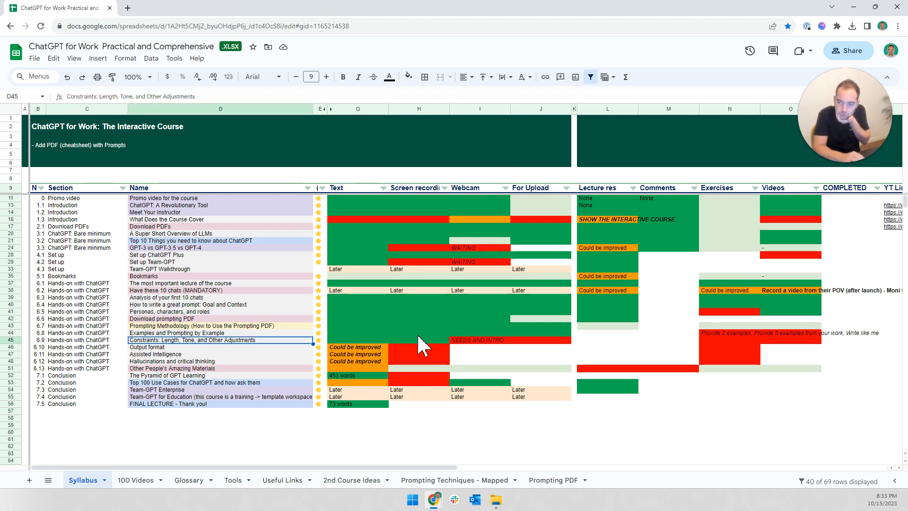
Copy a green status cell from a row above into the Videos column of the 6.9 Constraints lecture, and return to its name in D45
key(Right)
key(Right)
key(Right)
key(Right)
key(Right)
key(Right)
key(Right)
key(Right)
key(Up)
key(Up)
key(Up)
key(Up)
key(ctrl+c)
key(Down)
key(Down)
key(Down)
key(Down)
key(ctrl+v)
key(Left)
key(Left)
key(Left)
key(Left)
key(Left)
key(Left)
key(Left)
key(Left)
key(Left)
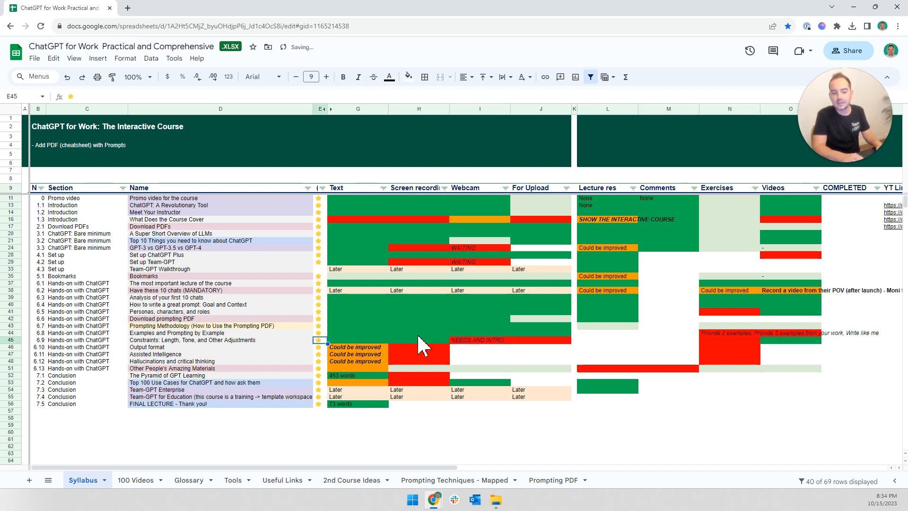
key(Left)
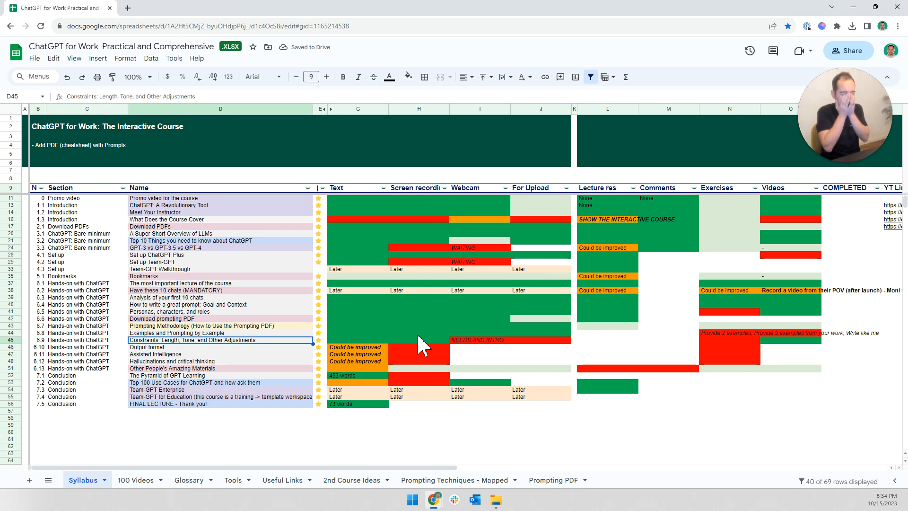